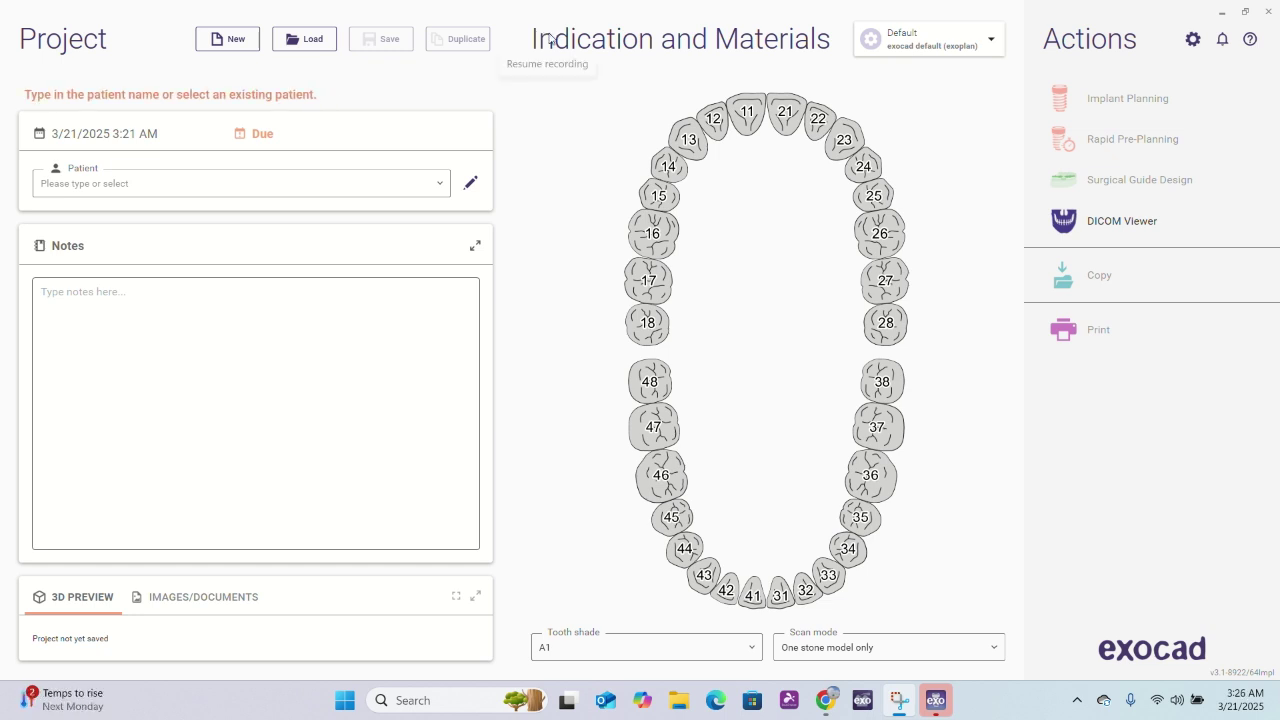
# - Enter the patient's name for the new project
pyautogui.click(302, 186)
pyautogui.click(280, 190)
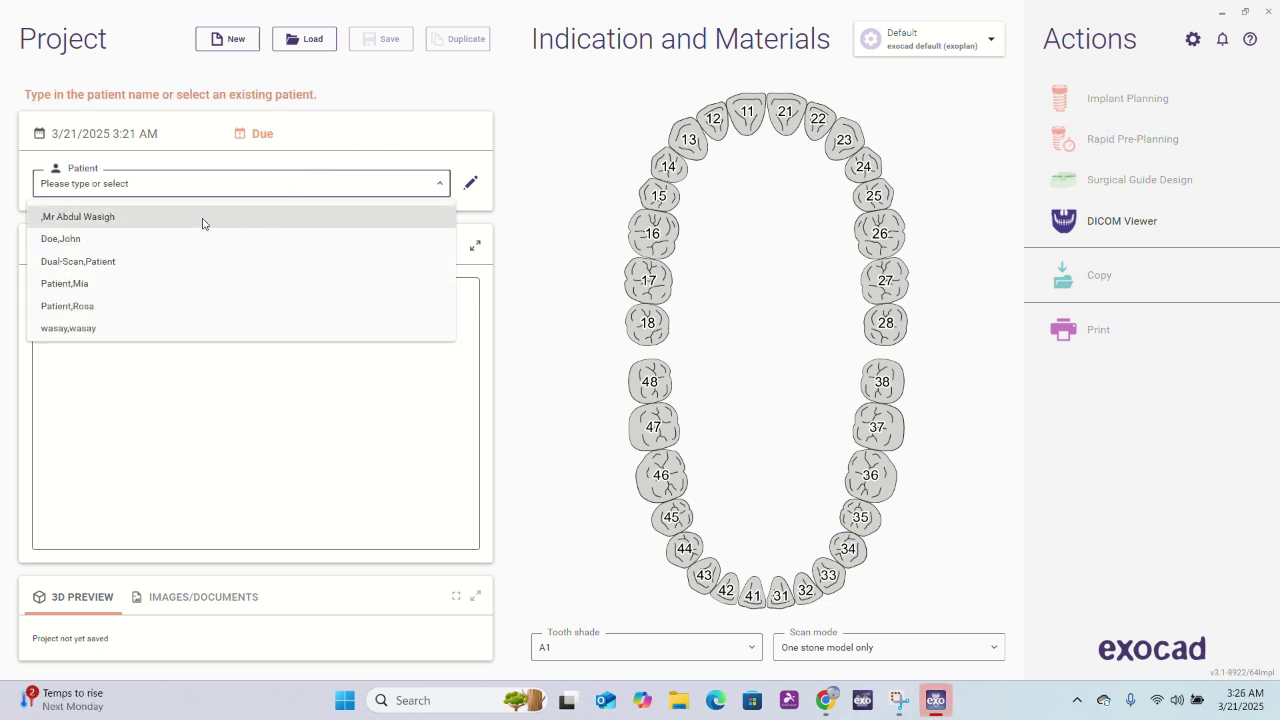
pyautogui.click(330, 183)
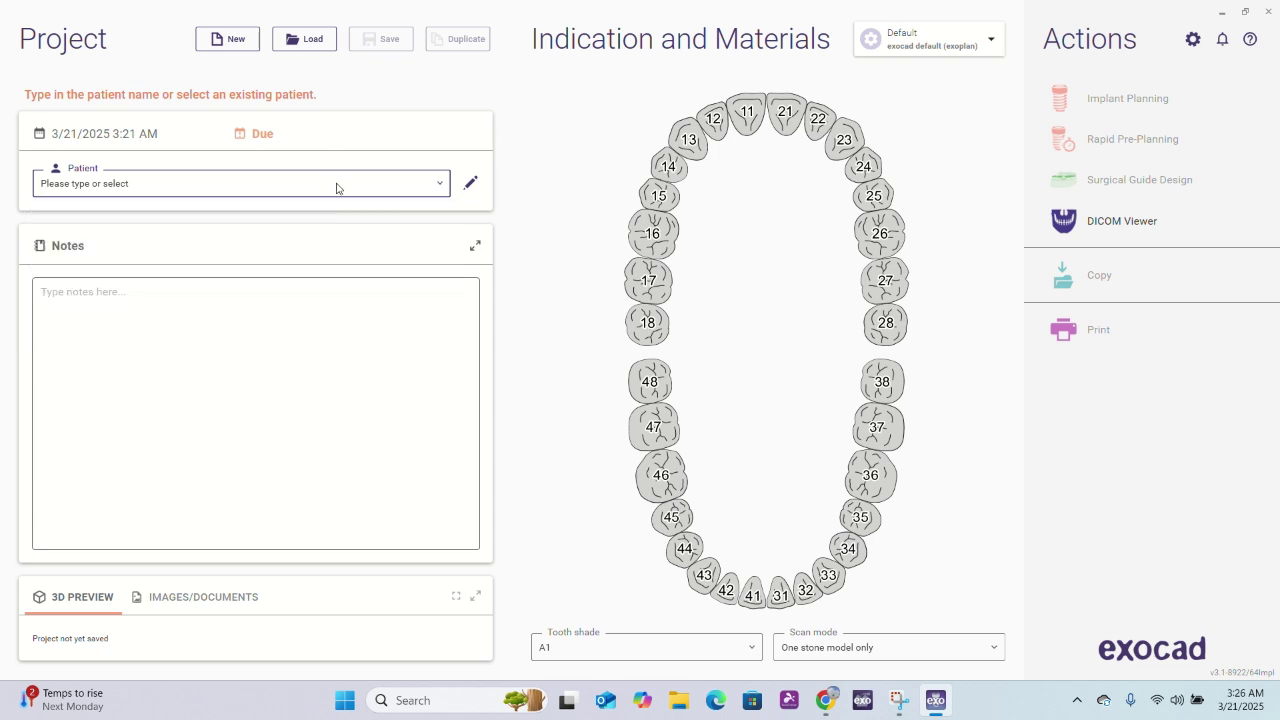
pyautogui.write('wasay')
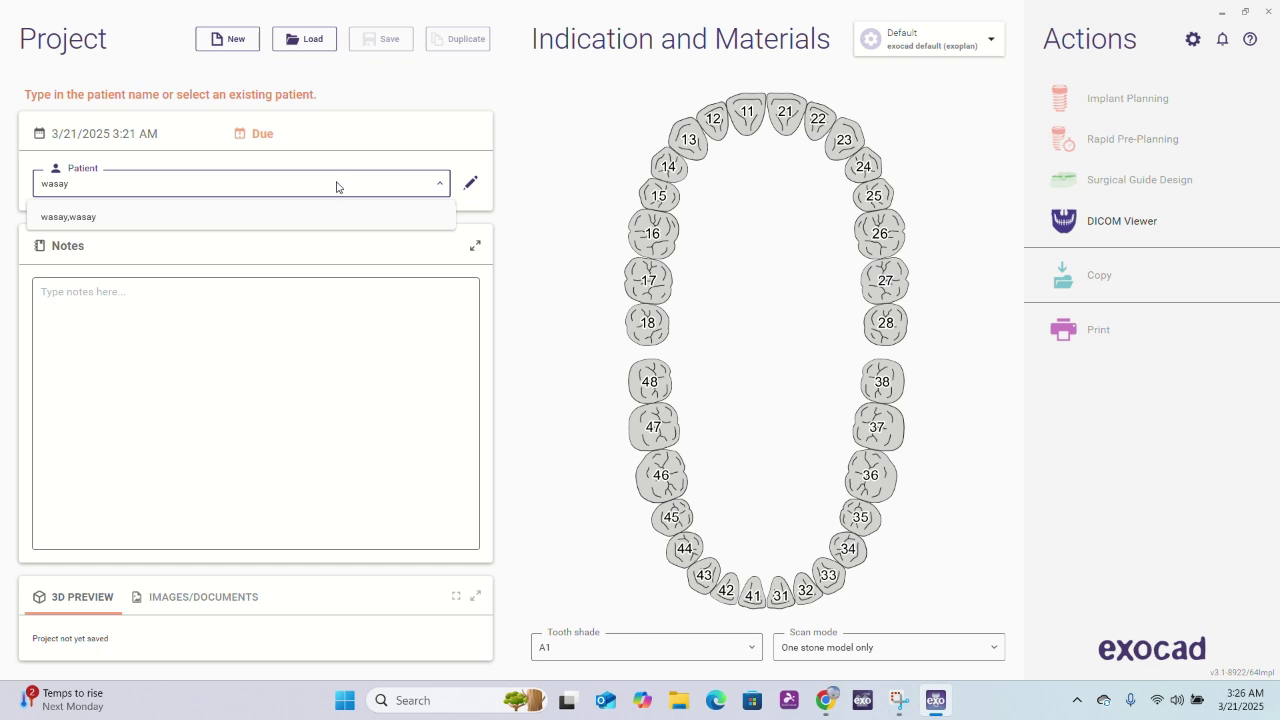
pyautogui.press('BackSpace')
pyautogui.write('test')
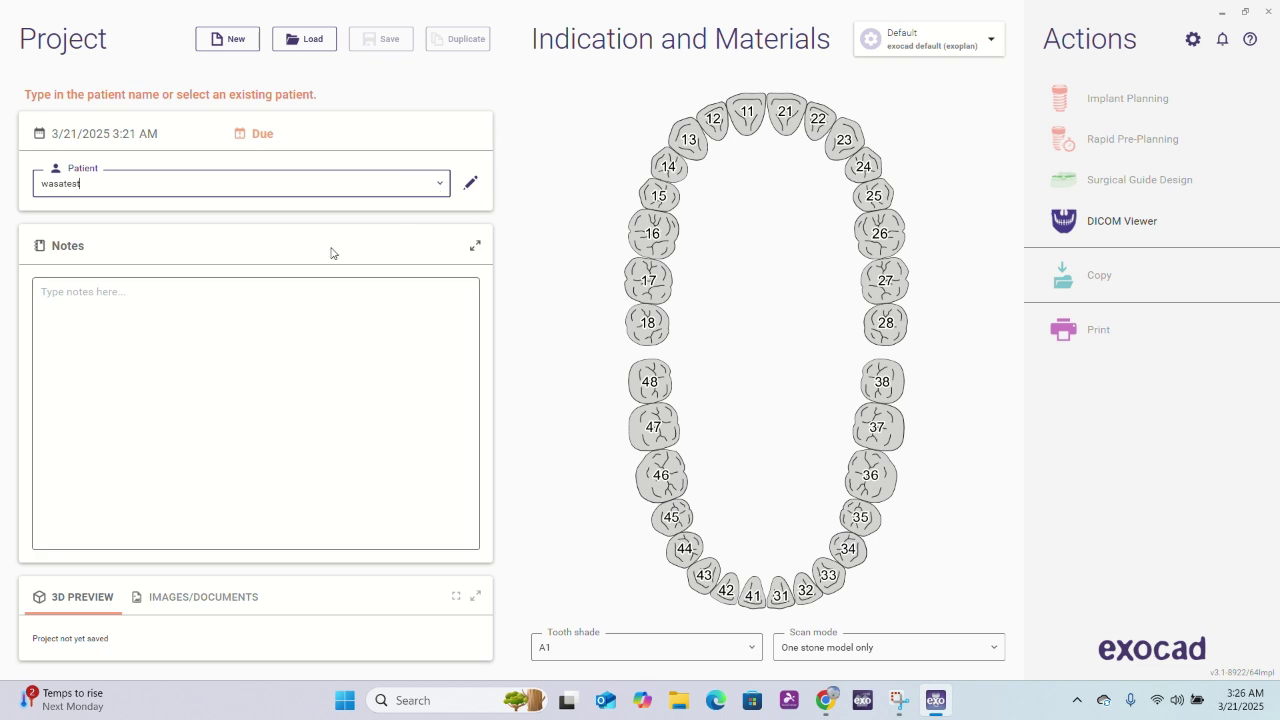
# - Assign Implant planning in Acrylic/PMMA to tooth 46 and save the project
pyautogui.click(660, 478)
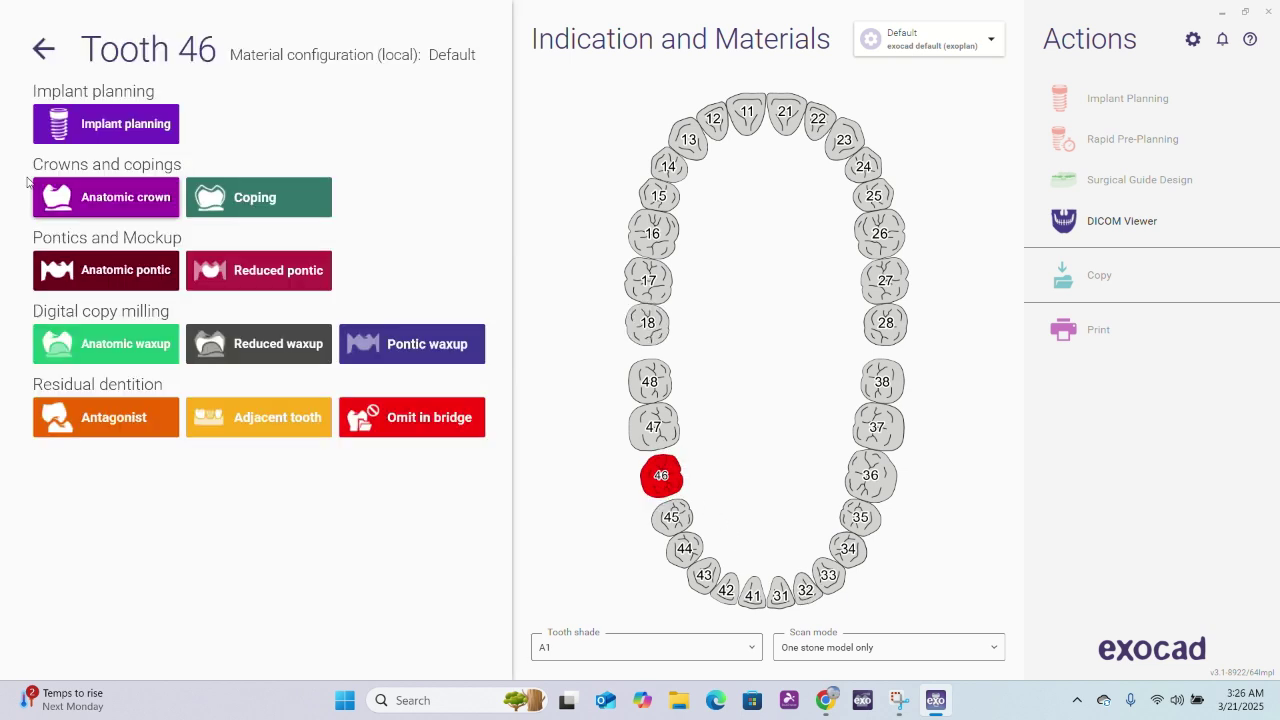
pyautogui.click(130, 140)
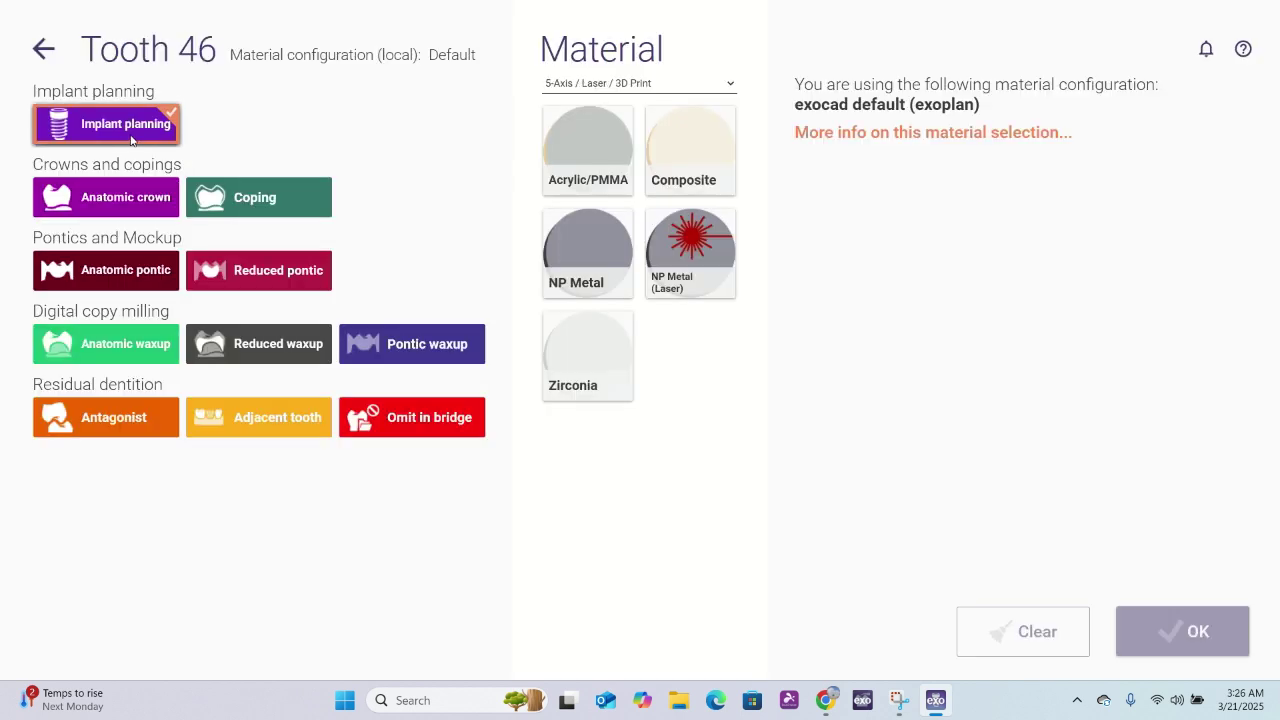
pyautogui.click(606, 150)
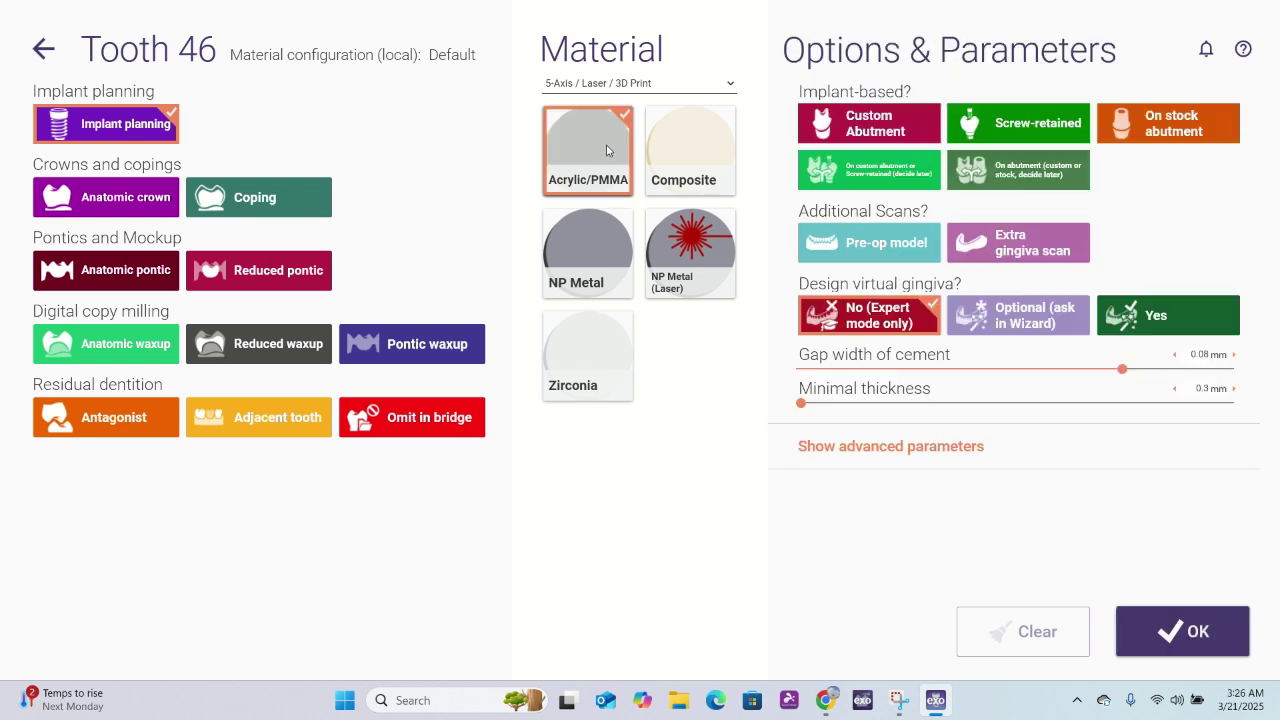
pyautogui.click(1192, 640)
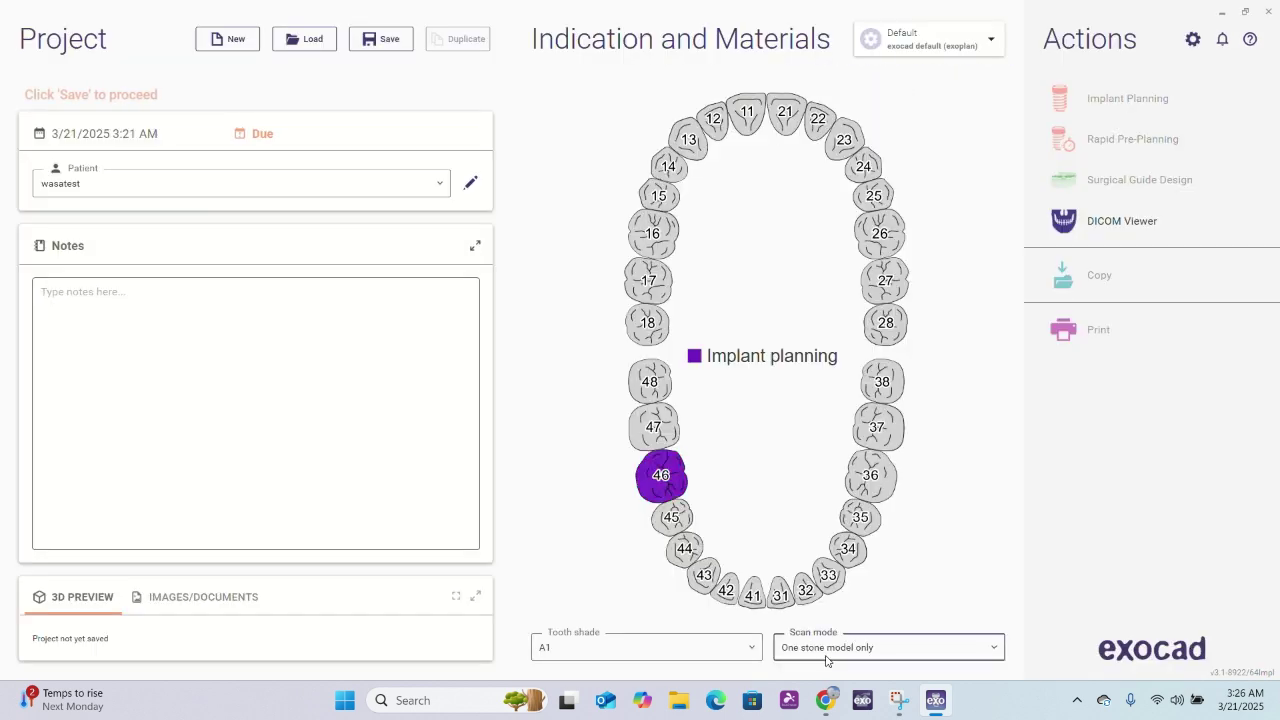
pyautogui.click(372, 45)
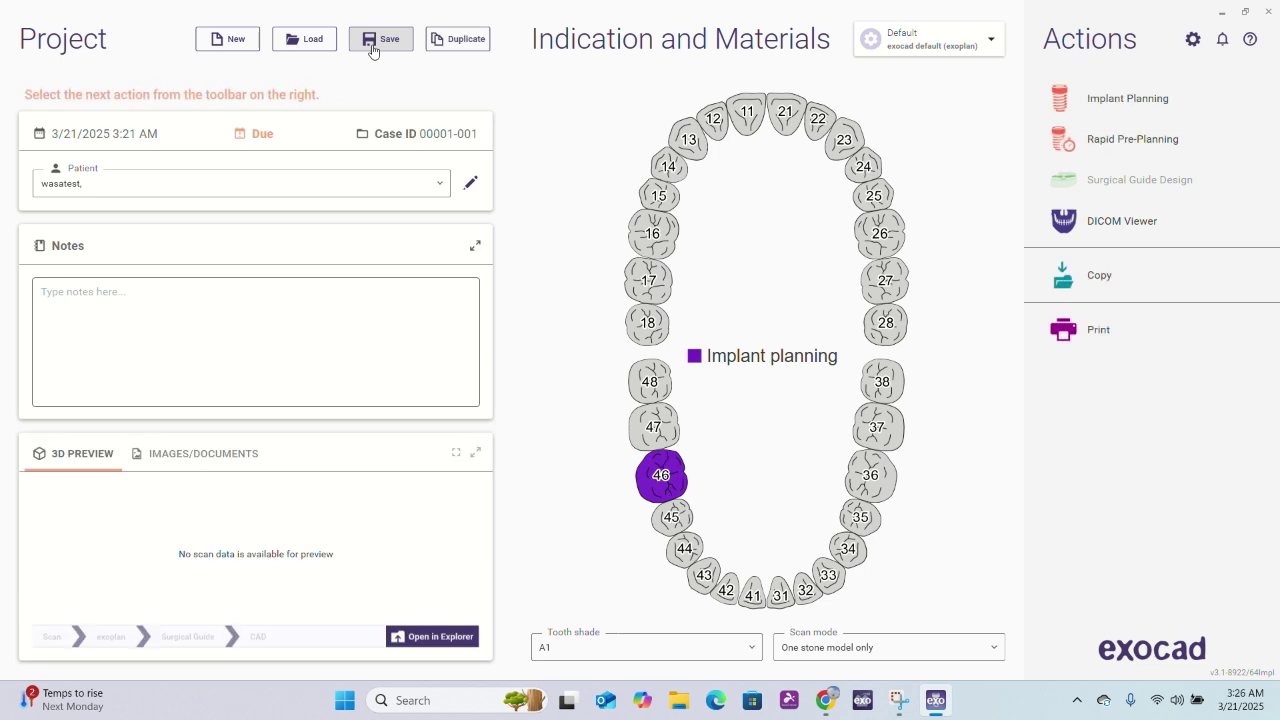
# - Start Implant Planning and load the CT series from the data\images subfolder of the patient's CBCT folder inside surgical guide
pyautogui.click(1107, 111)
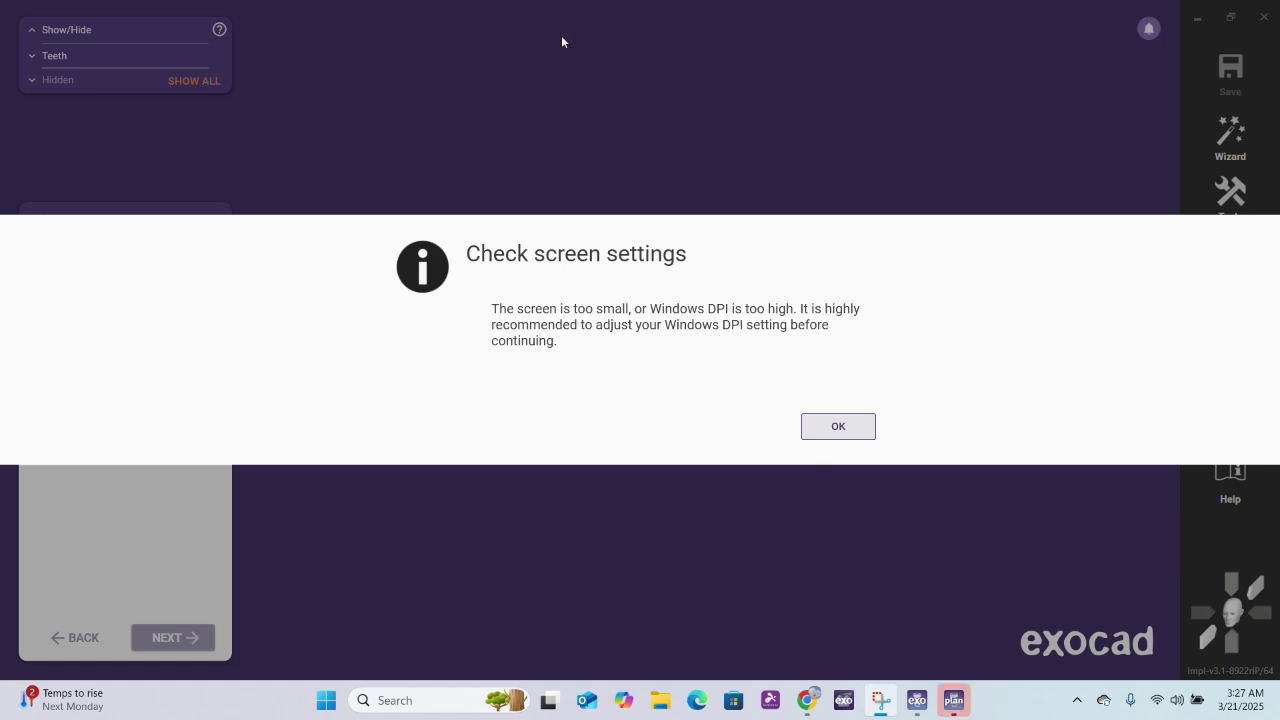
pyautogui.click(822, 432)
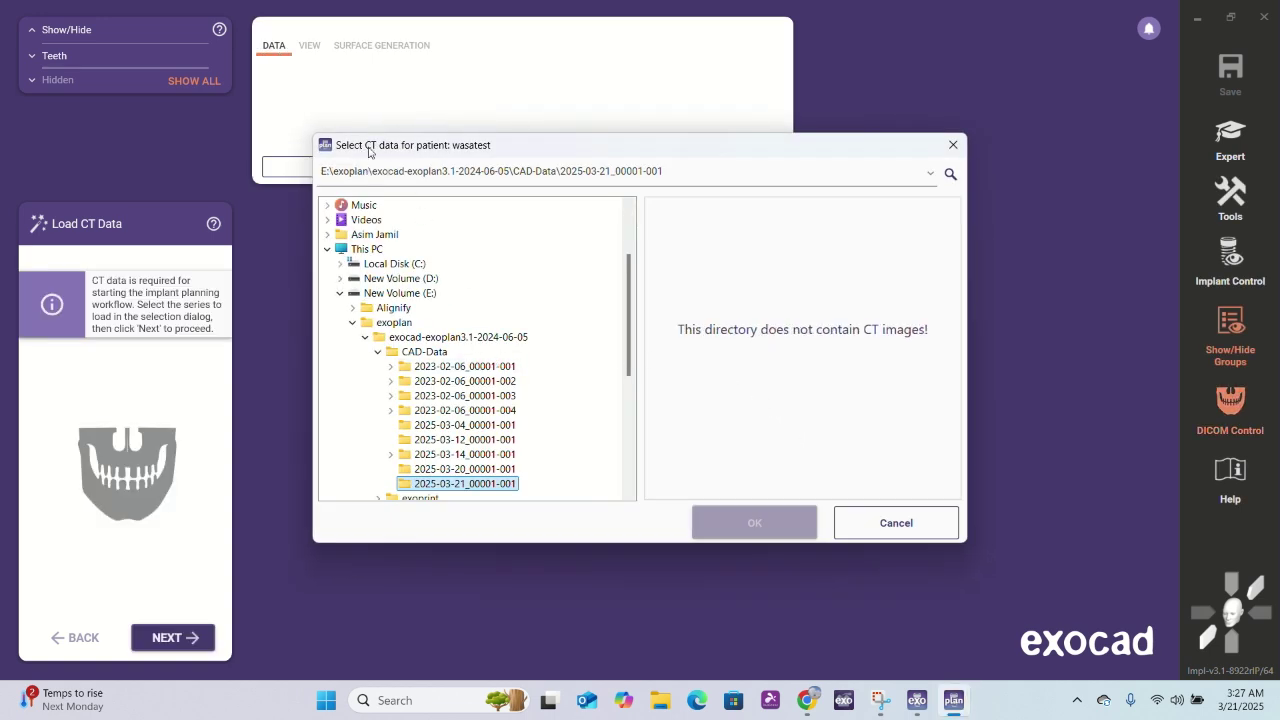
pyautogui.scroll(-3, 508, 436)
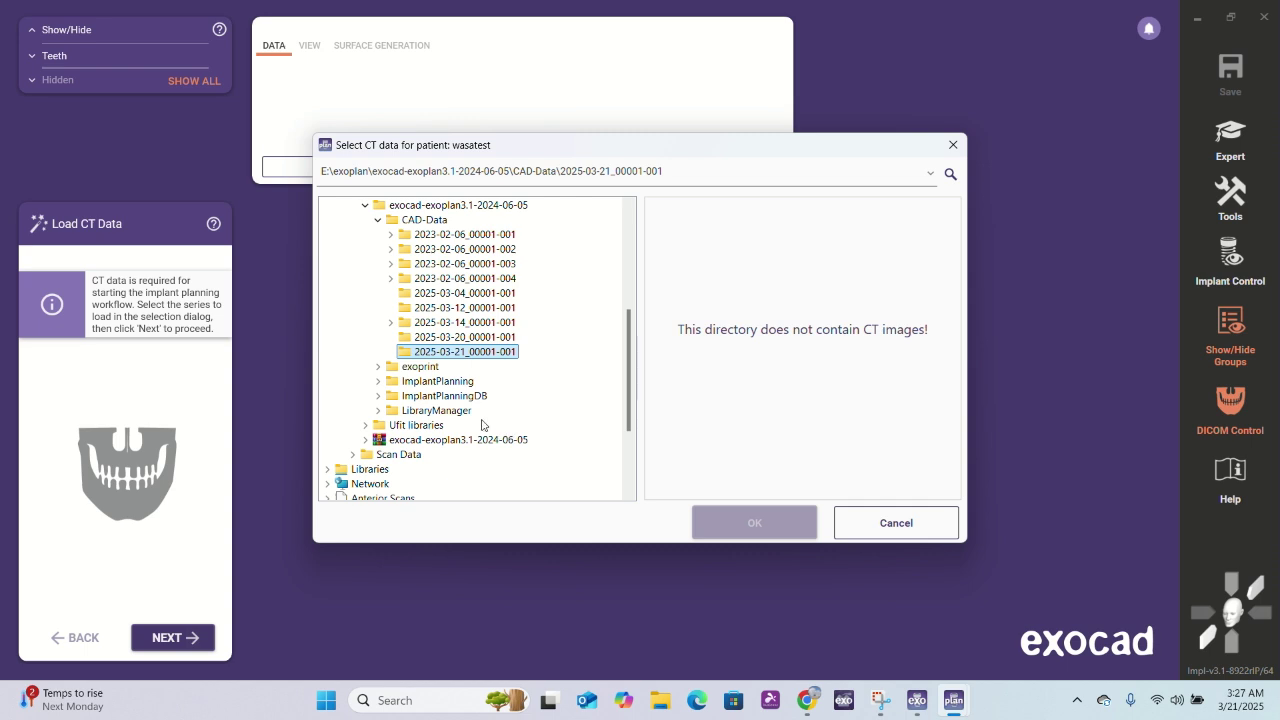
pyautogui.scroll(-3, 481, 425)
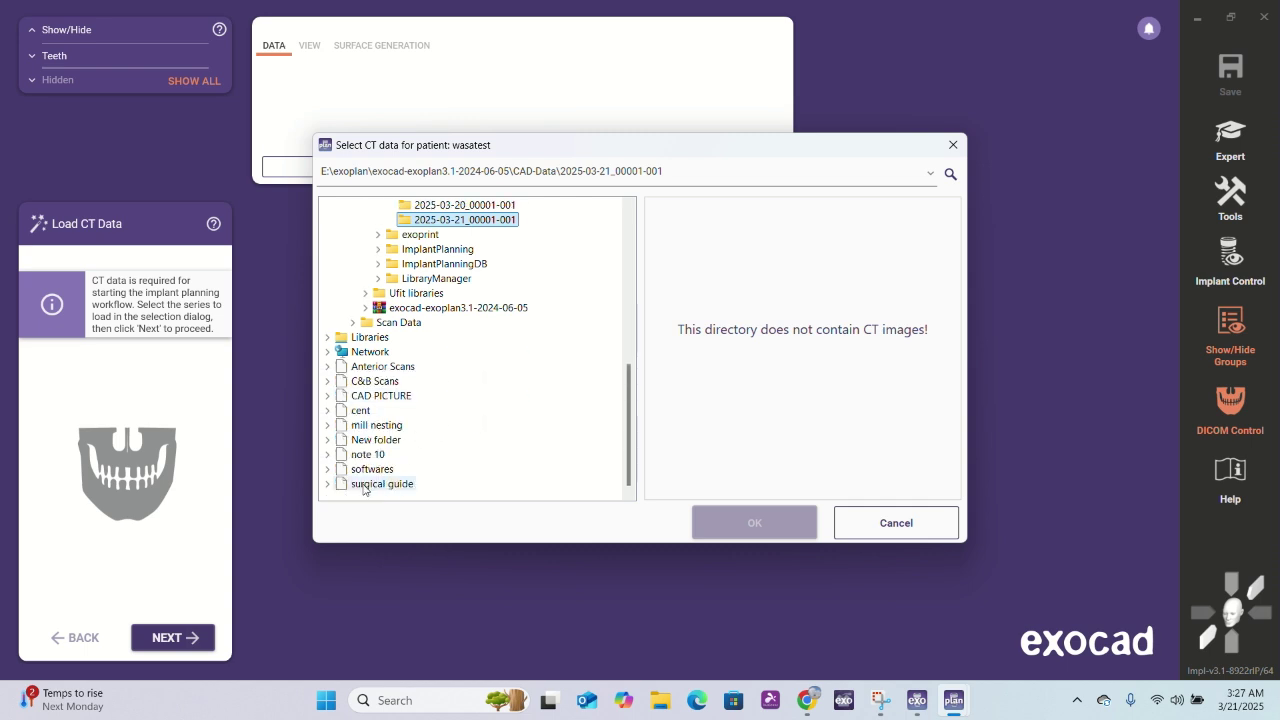
pyautogui.click(380, 484)
pyautogui.doubleClick(366, 485)
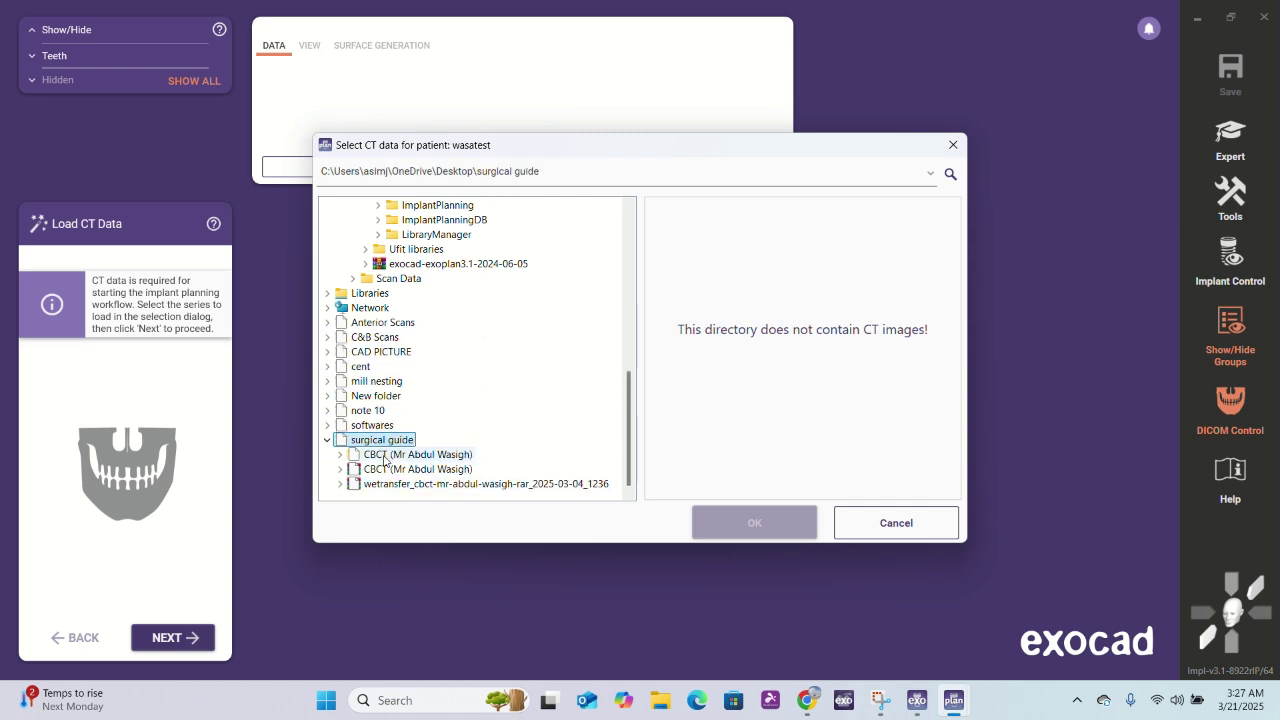
pyautogui.doubleClick(396, 458)
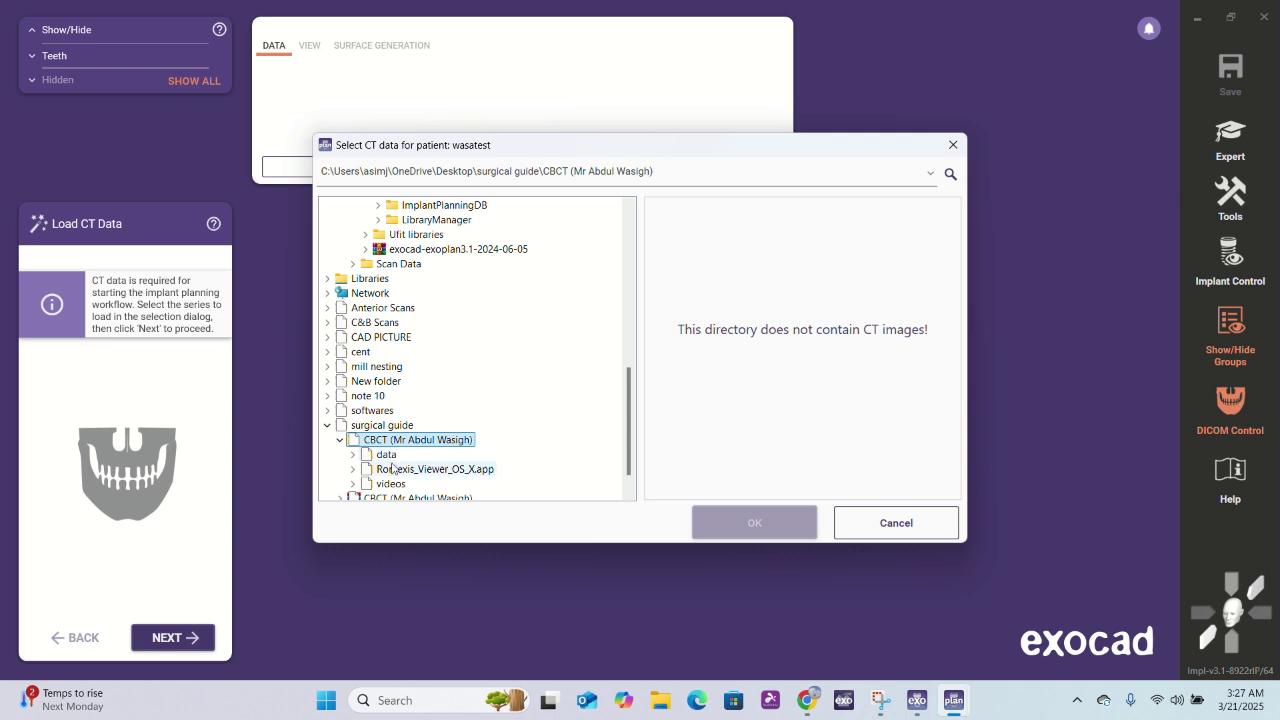
pyautogui.doubleClick(392, 457)
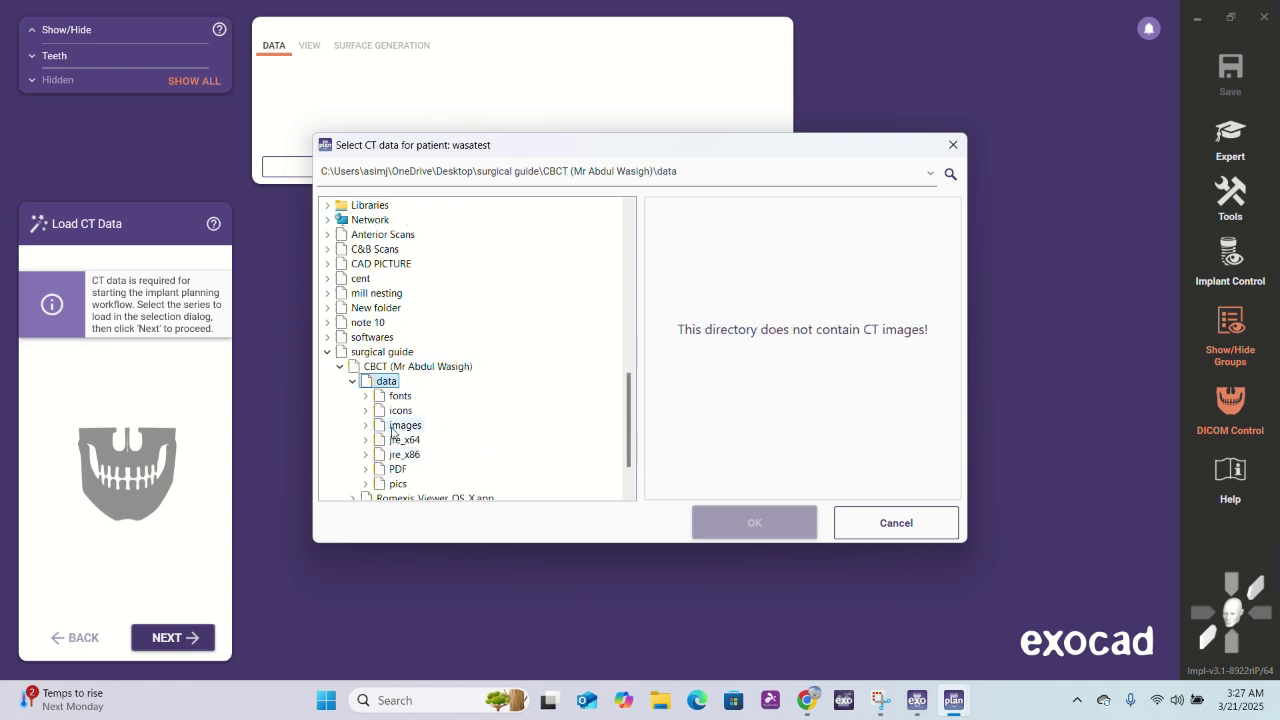
pyautogui.click(395, 428)
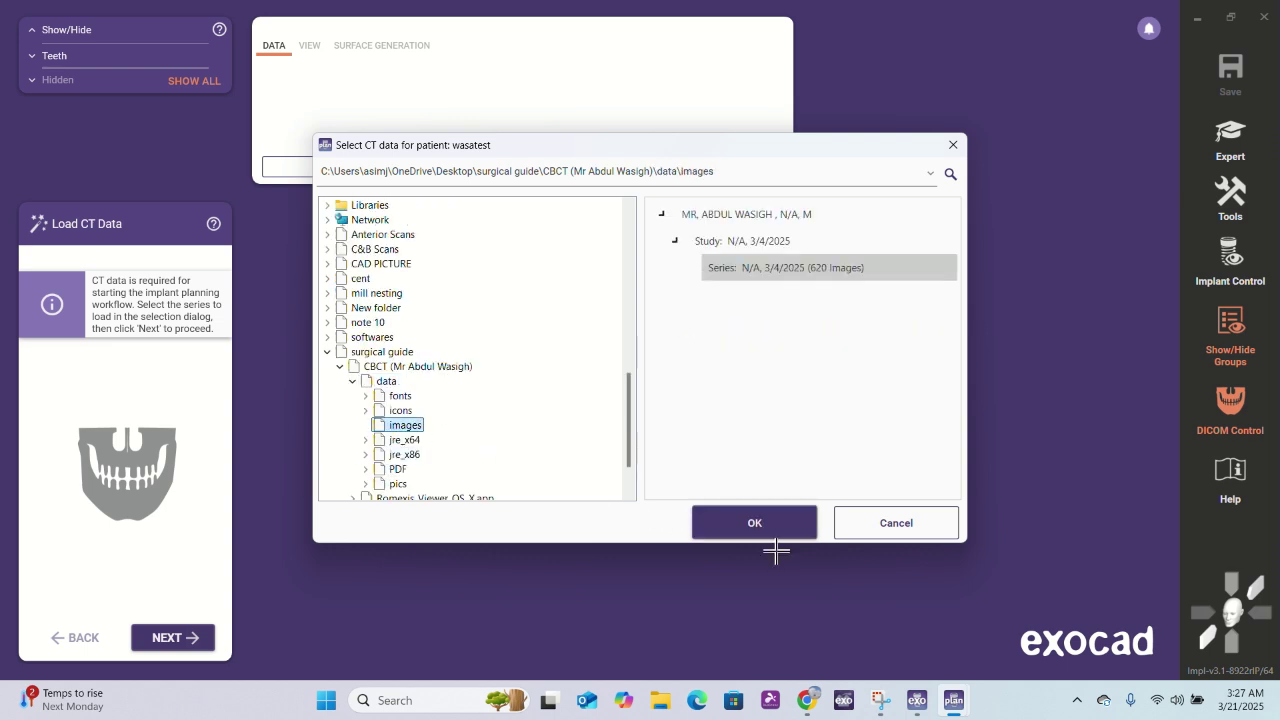
pyautogui.click(766, 532)
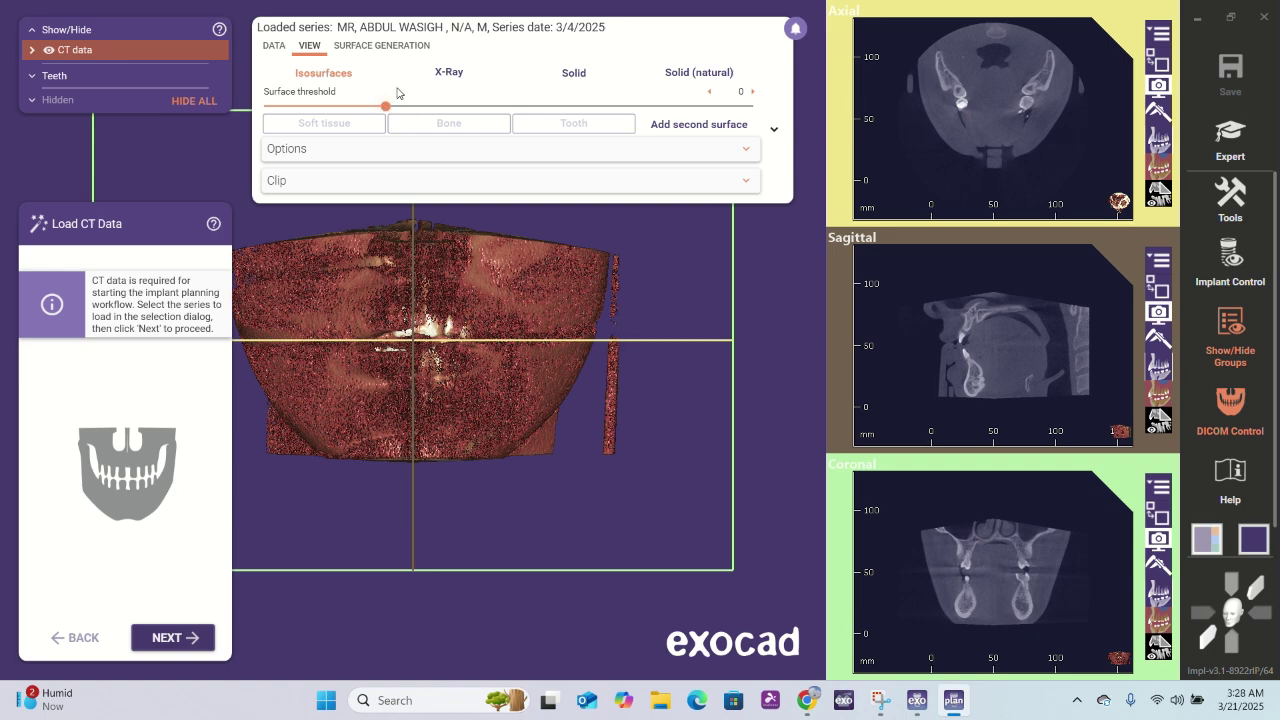
# - Adjust the isosurface threshold of the CT data to 525 so that bone and teeth are shown
pyautogui.moveTo(385, 106); pyautogui.dragTo(336, 116)
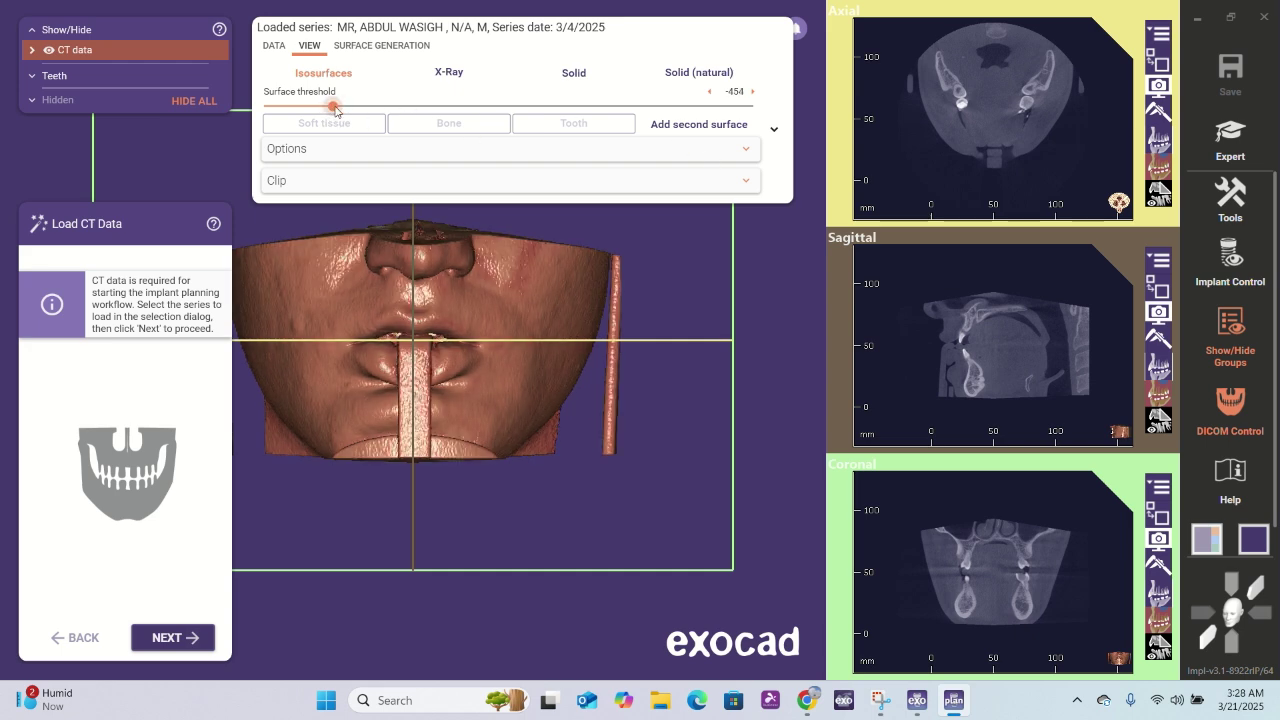
pyautogui.moveTo(335, 110); pyautogui.dragTo(410, 107)
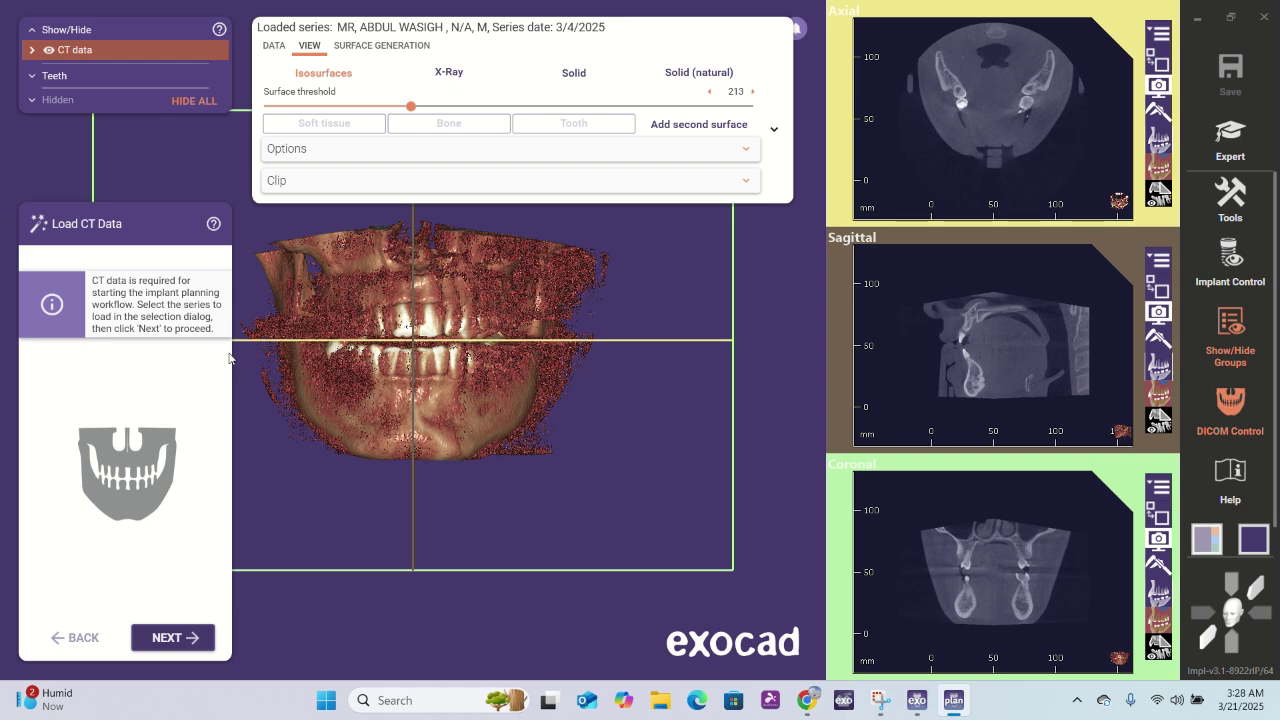
pyautogui.moveTo(410, 106); pyautogui.dragTo(452, 113)
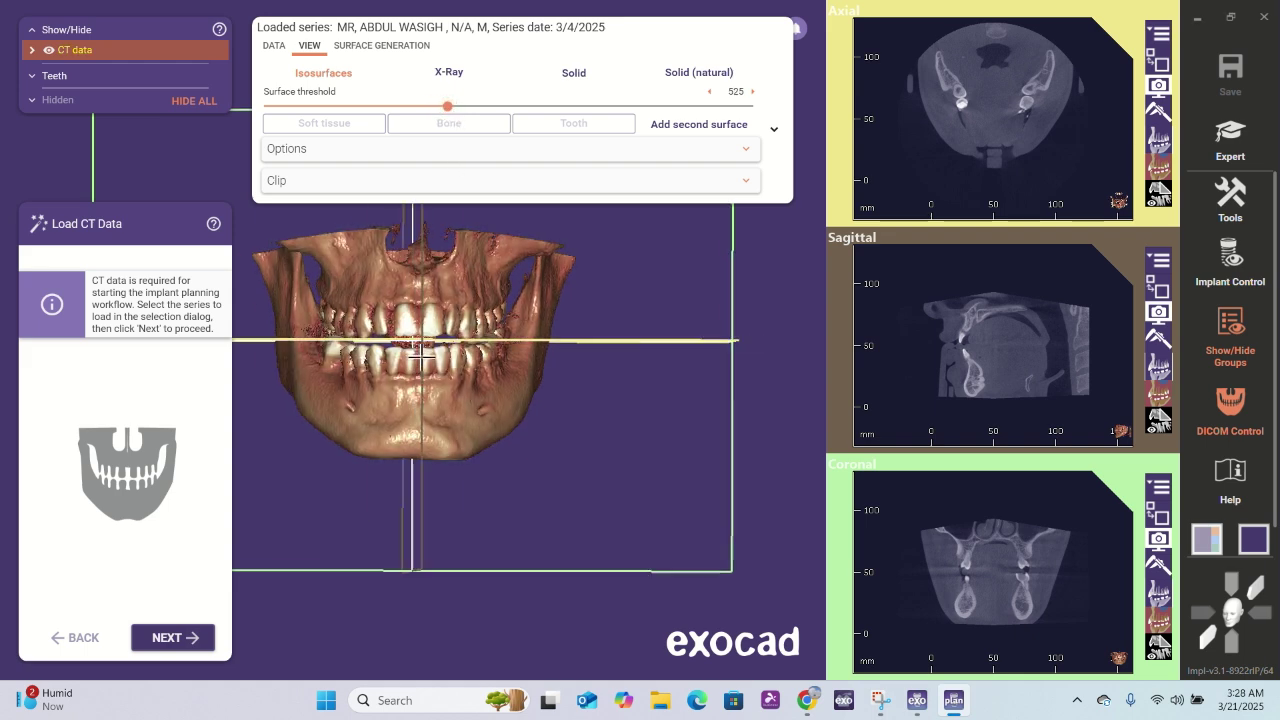
pyautogui.moveTo(408, 358); pyautogui.dragTo(413, 357, button='right')
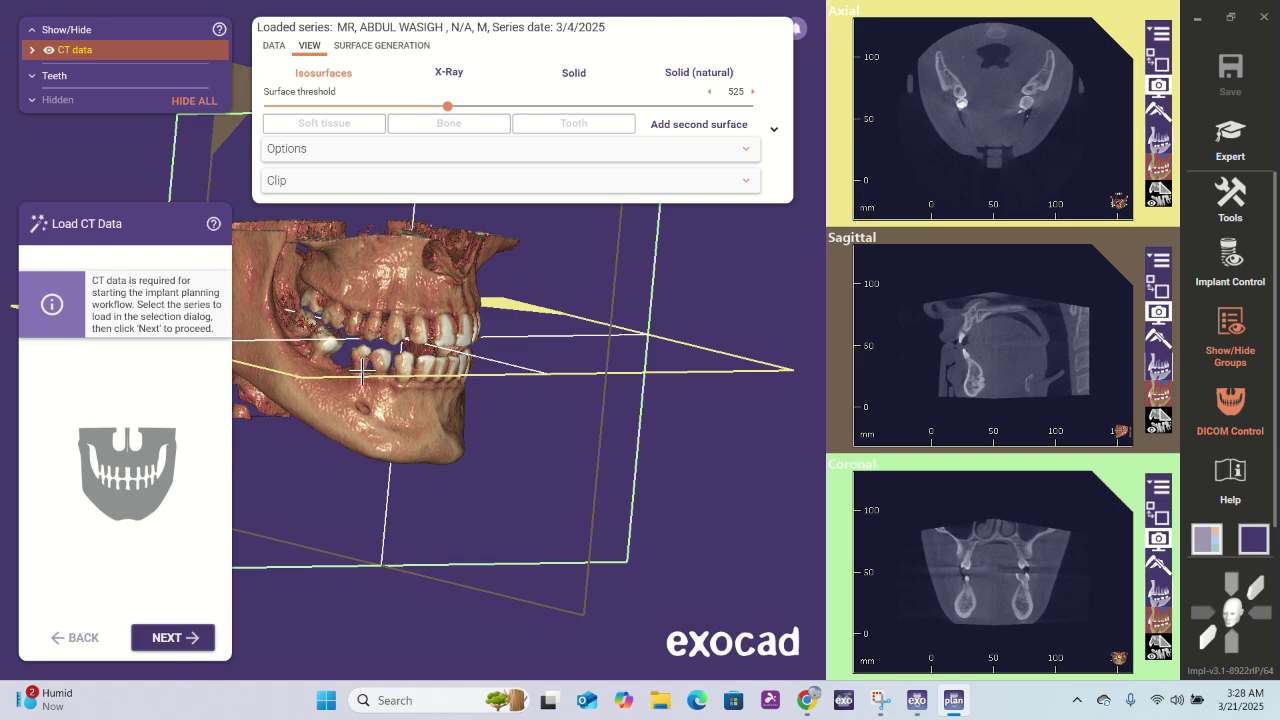
pyautogui.scroll(3, 408, 365)
pyautogui.moveTo(440, 392); pyautogui.dragTo(438, 392, button='right')
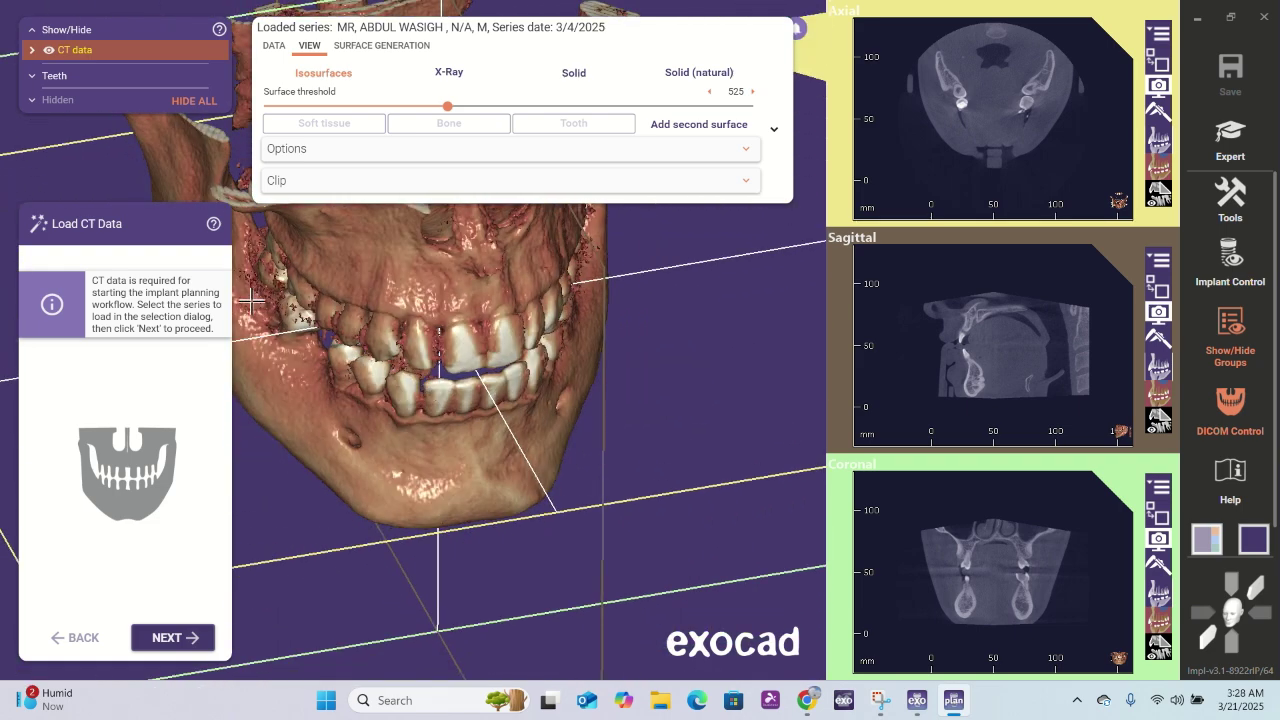
# - Fine-tune the CT surface threshold to 549 and face the skull model to the front
pyautogui.moveTo(447, 106); pyautogui.dragTo(449, 107)
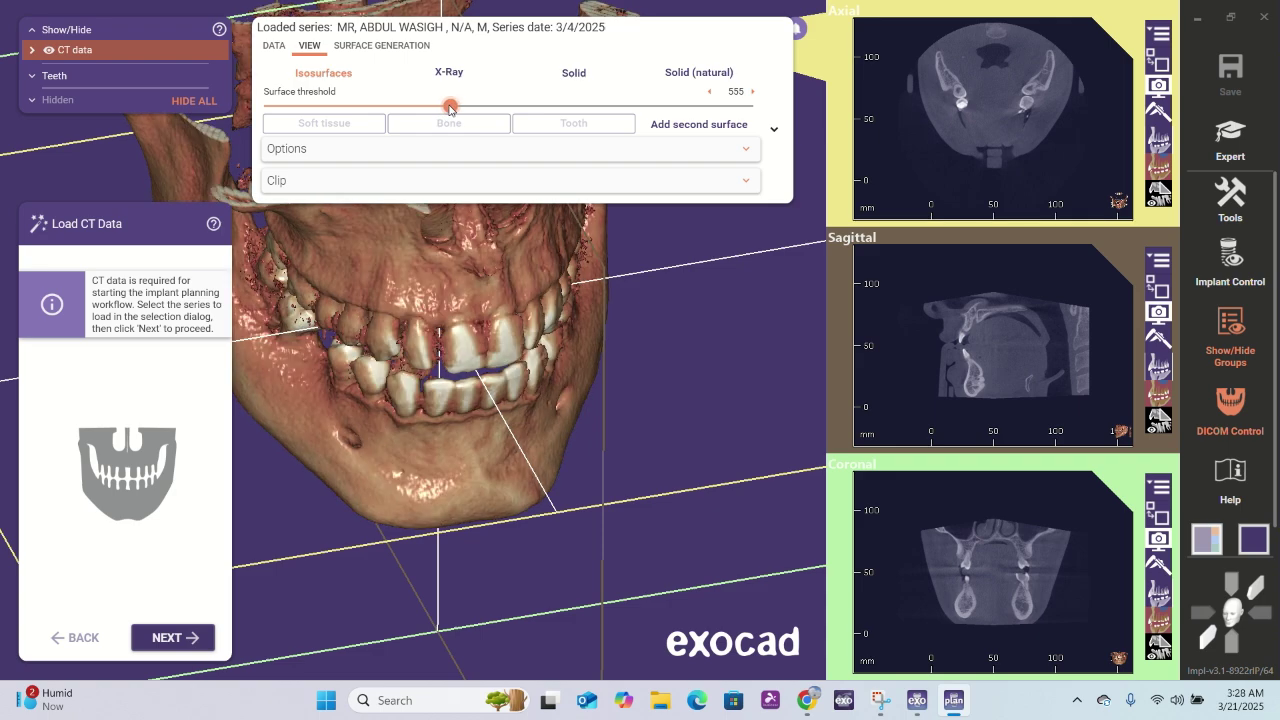
pyautogui.moveTo(449, 107); pyautogui.dragTo(450, 108)
pyautogui.moveTo(449, 107); pyautogui.dragTo(448, 107)
pyautogui.moveTo(282, 383); pyautogui.dragTo(272, 375, button='right')
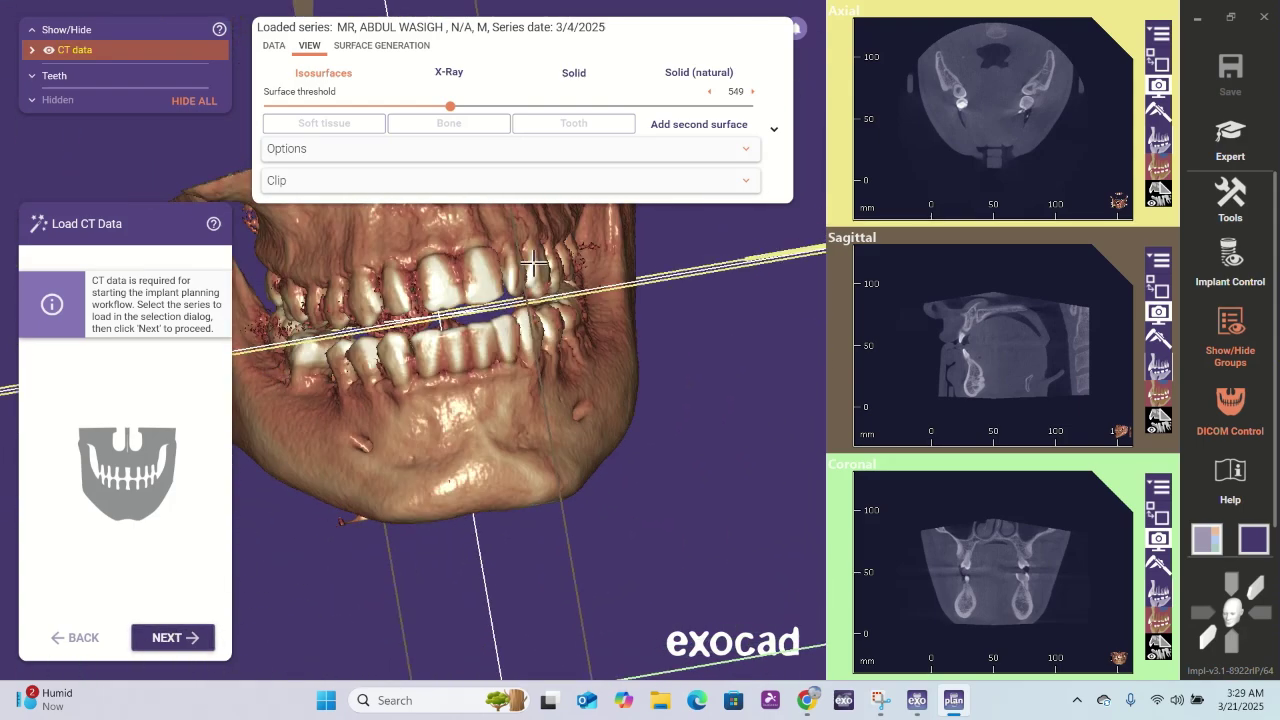
pyautogui.moveTo(512, 400); pyautogui.dragTo(294, 514, button='right')
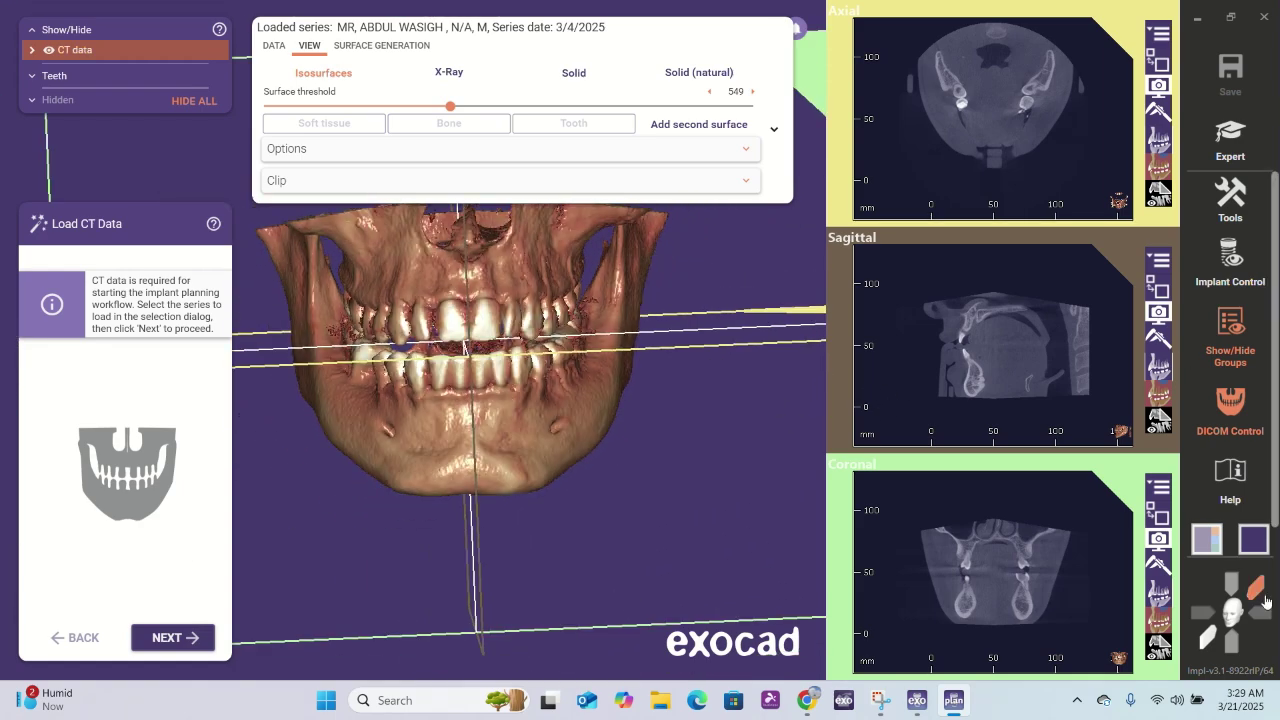
pyautogui.click(1202, 643)
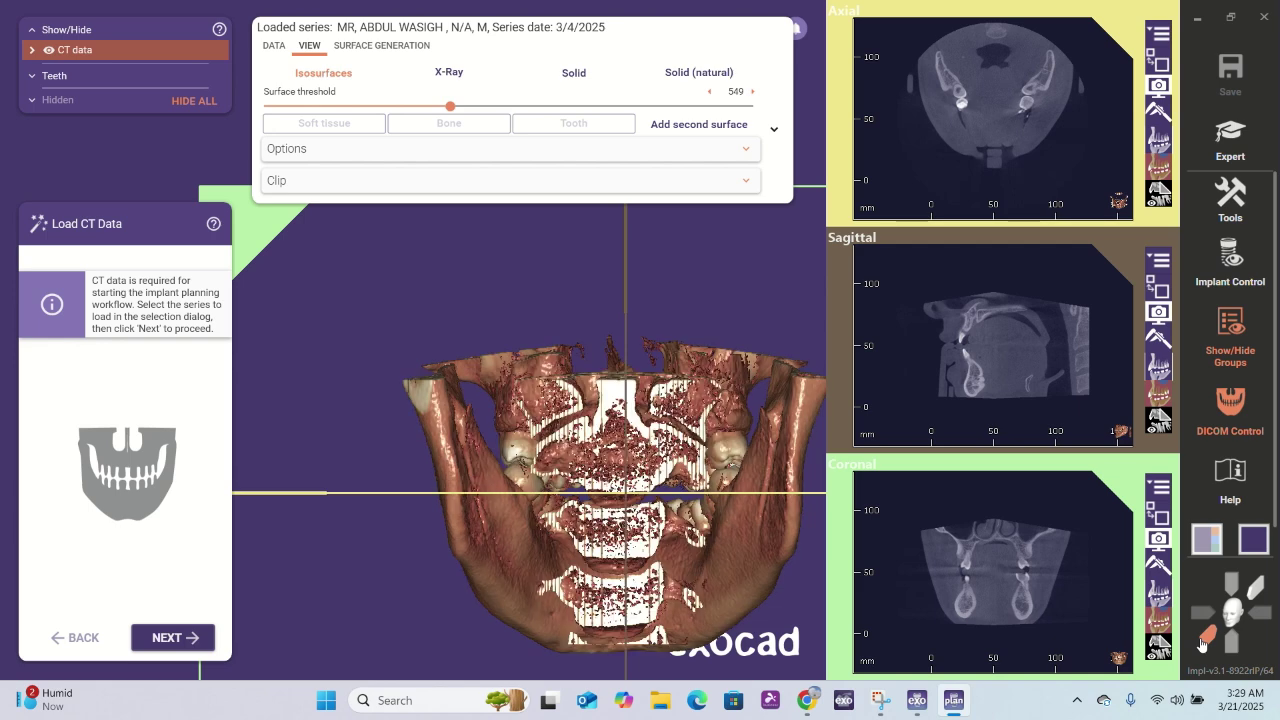
pyautogui.click(1256, 590)
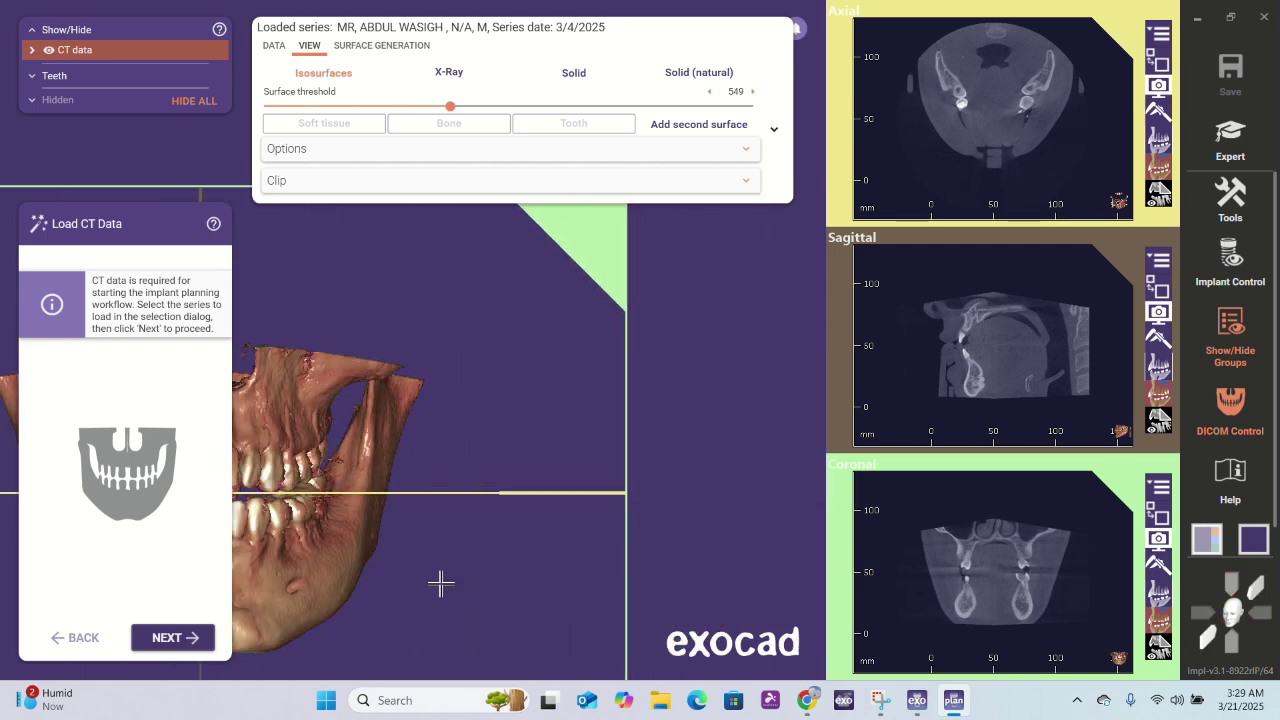
pyautogui.moveTo(440, 583); pyautogui.dragTo(634, 498, button='right')
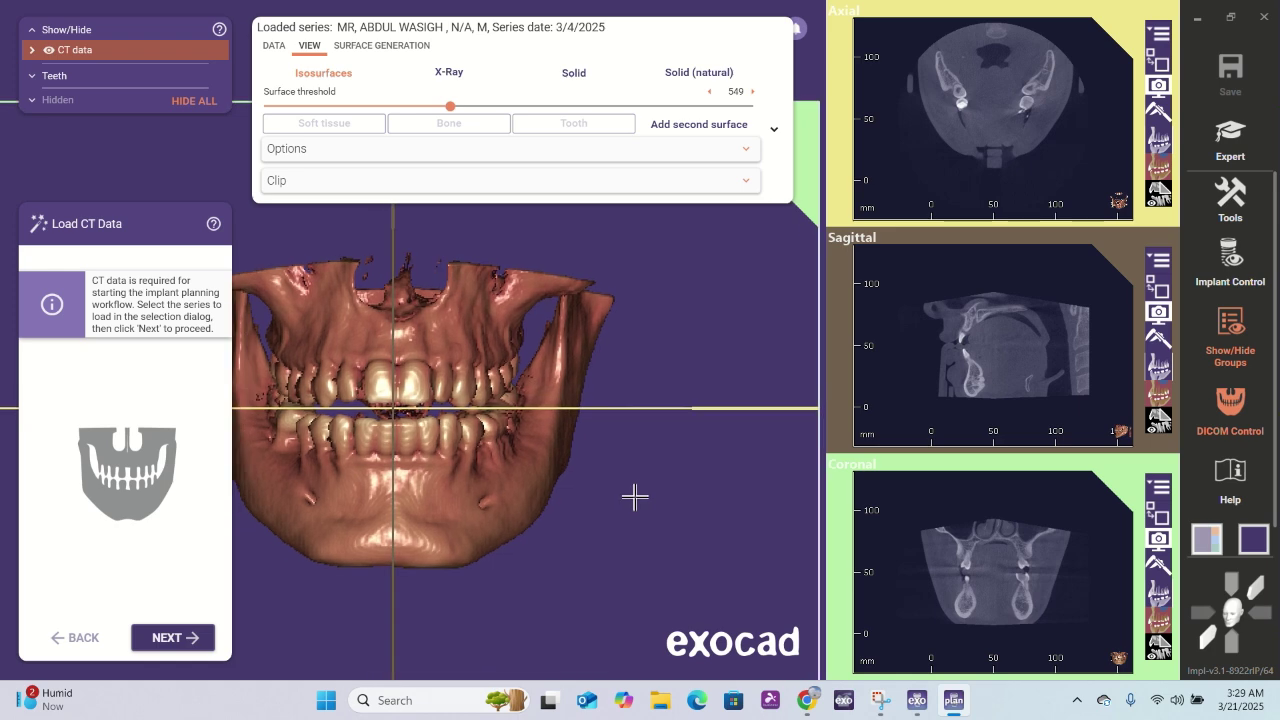
# - Proceed to the panoramic curve, adjust its level to the teeth, and extend both curve ends back to the rear of the jaw
pyautogui.click(198, 641)
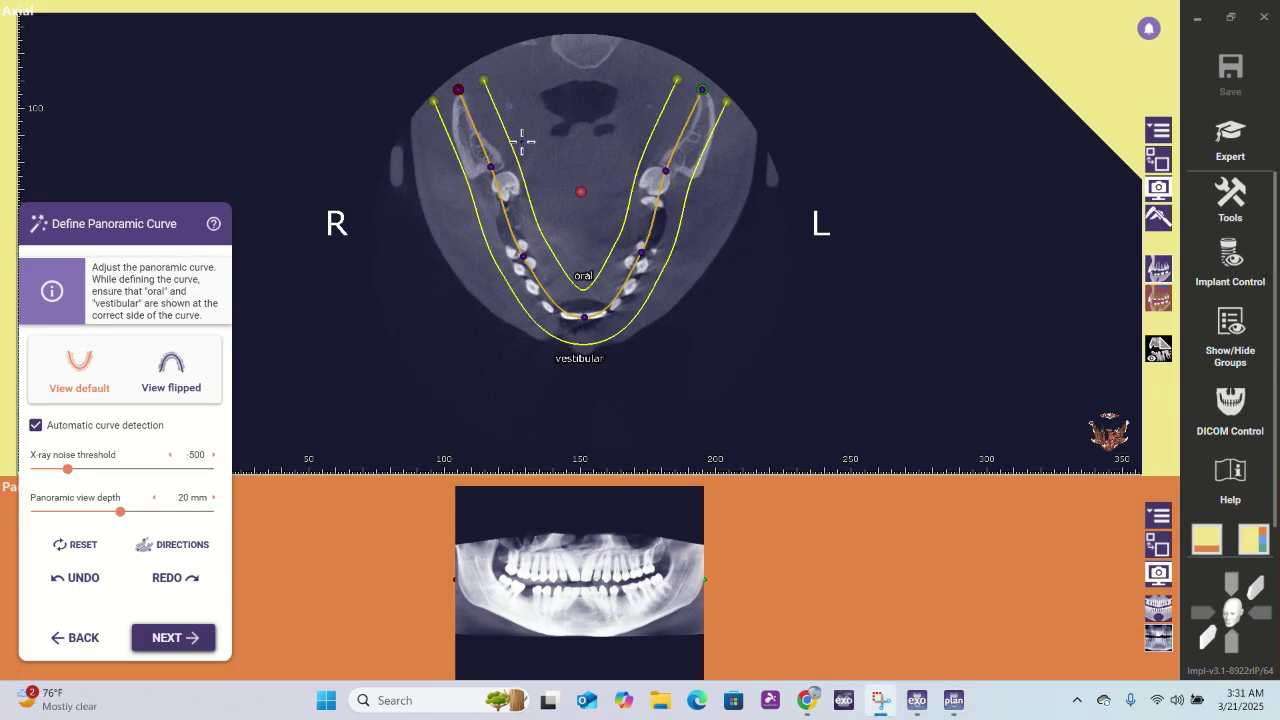
pyautogui.scroll(3, 481, 177)
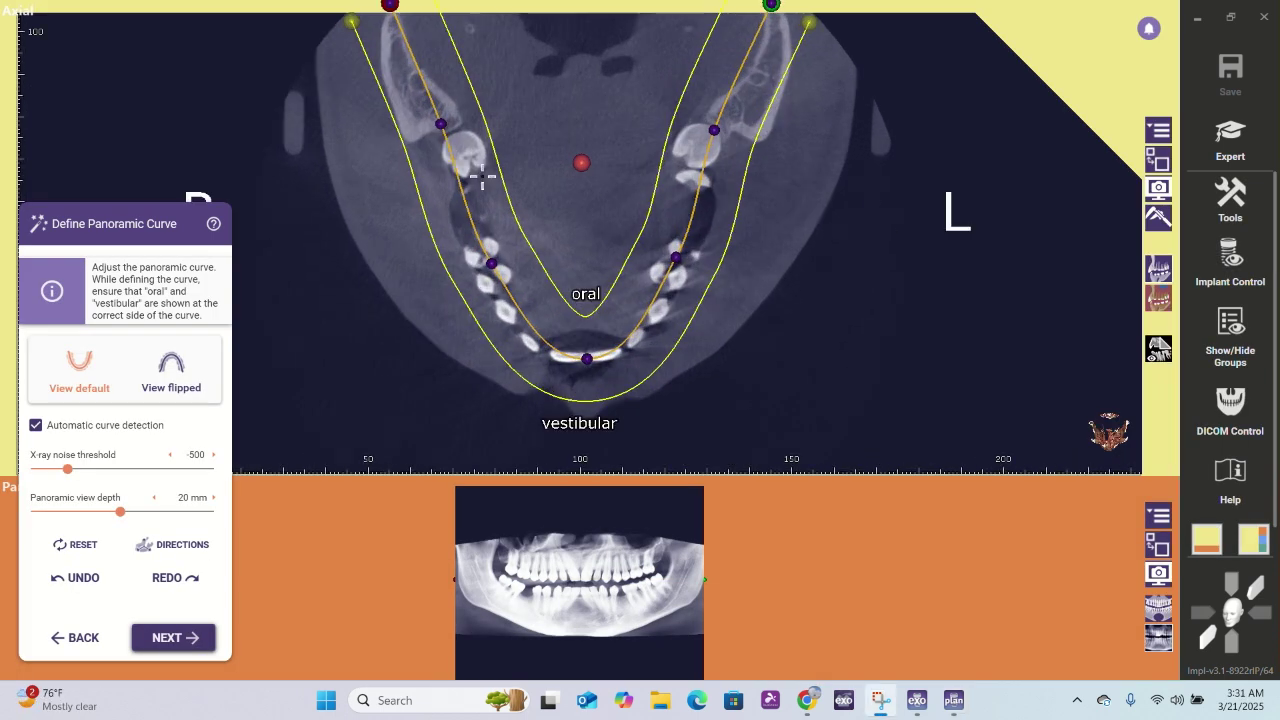
pyautogui.scroll(-3, 481, 177)
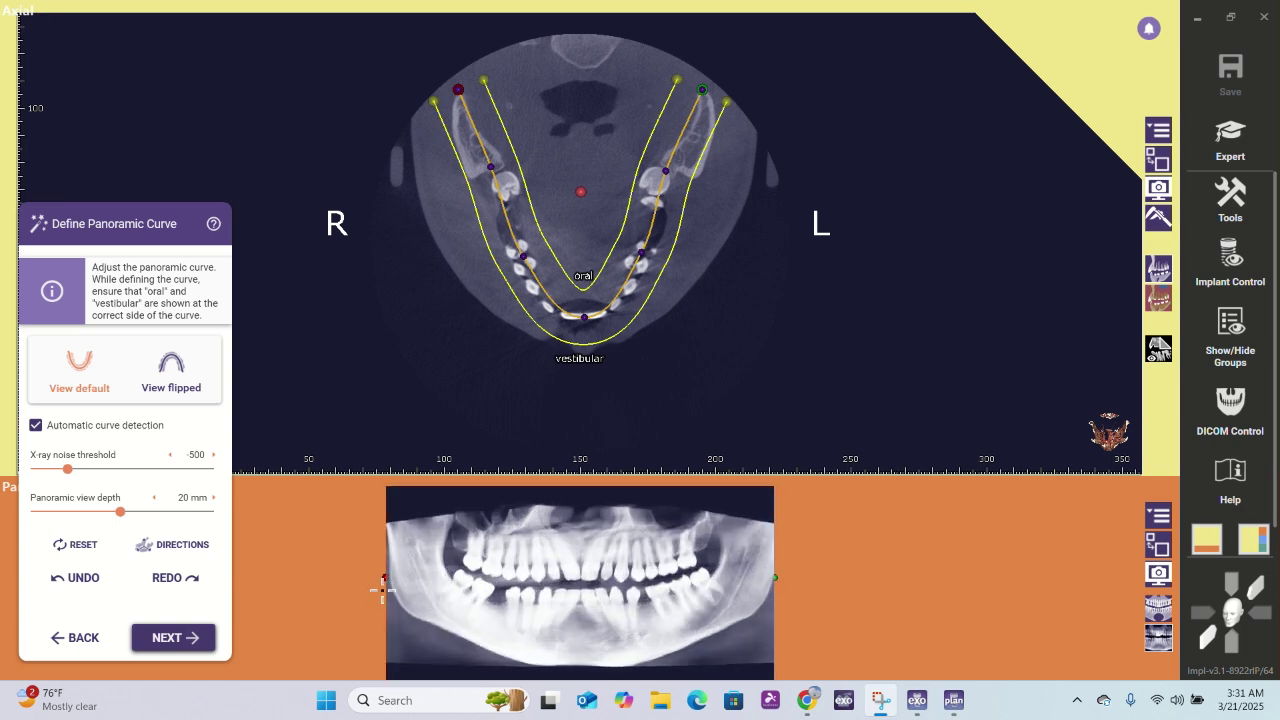
pyautogui.moveTo(384, 576)
pyautogui.mouseDown()
pyautogui.moveTo(383, 544)
pyautogui.moveTo(380, 557)
pyautogui.mouseUp()
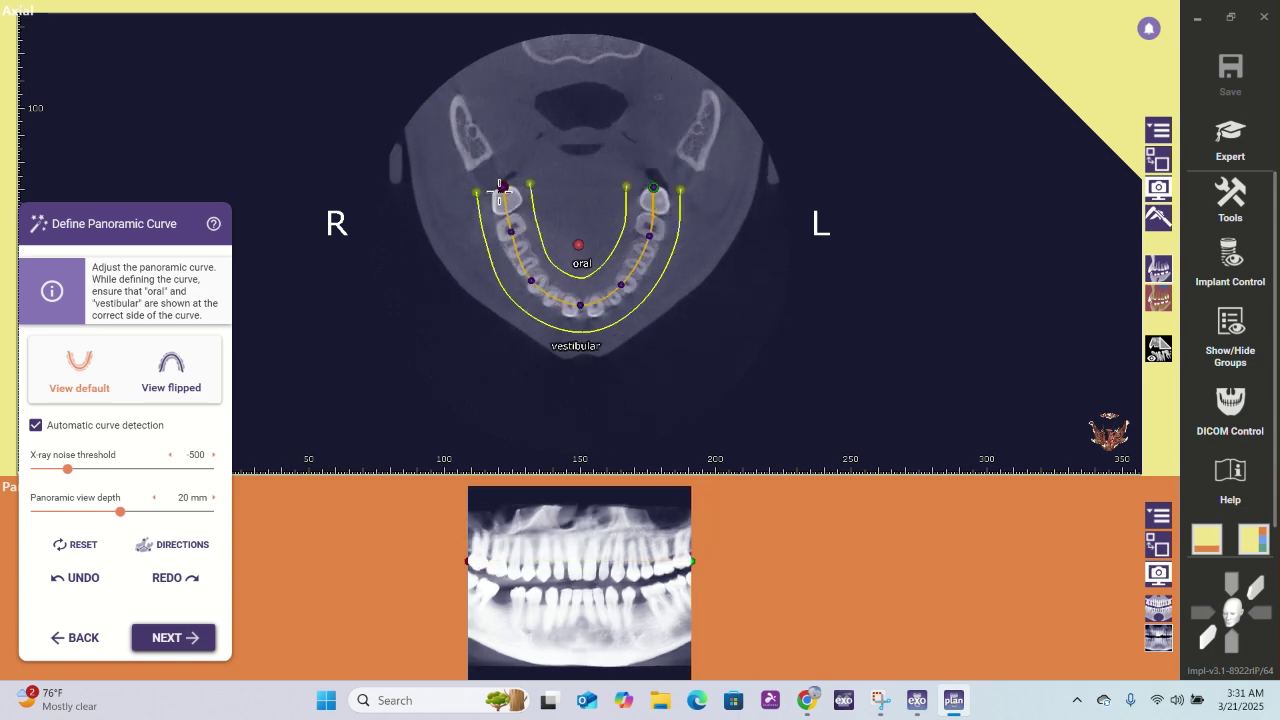
pyautogui.moveTo(501, 187); pyautogui.dragTo(457, 97)
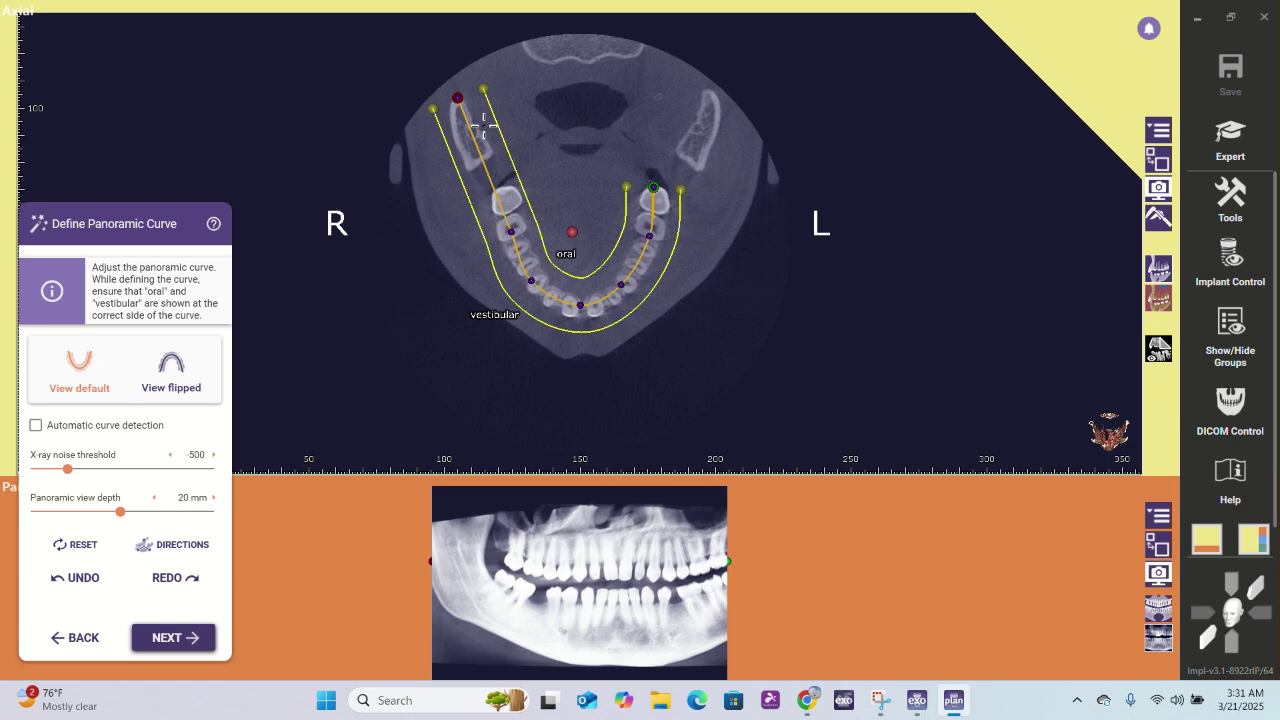
pyautogui.moveTo(653, 187); pyautogui.dragTo(714, 90)
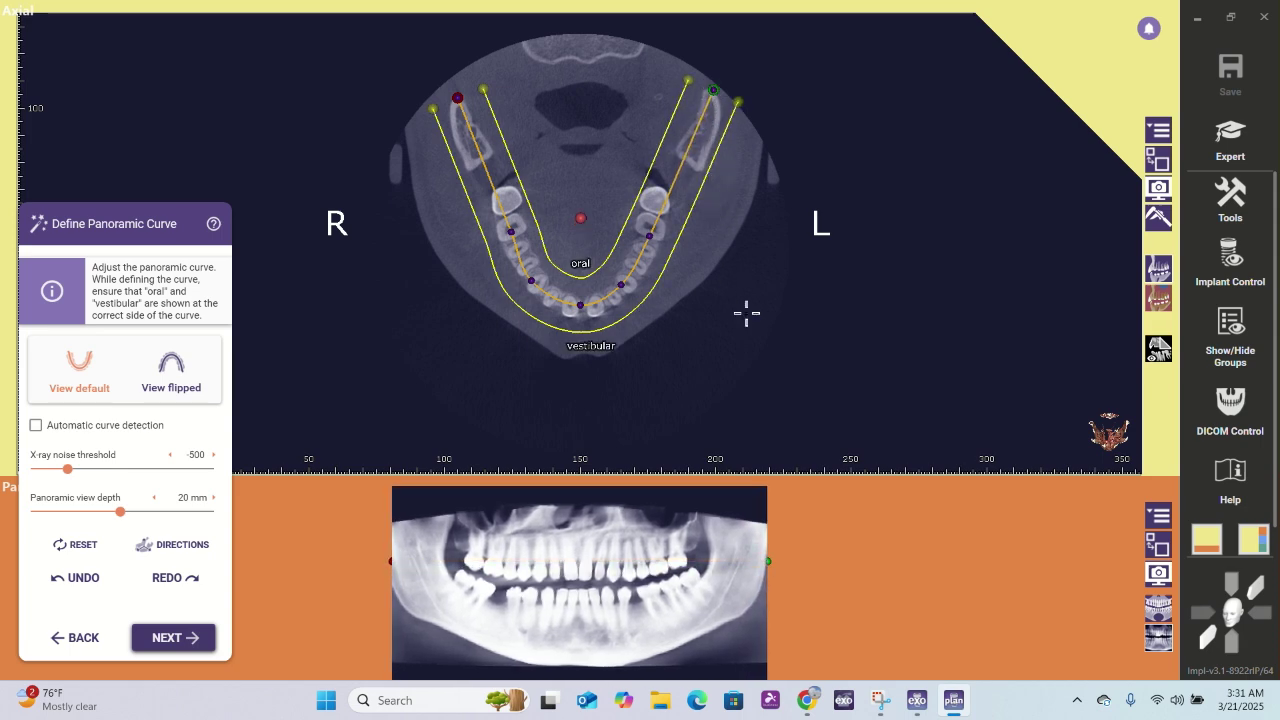
# - Move the panoramic curve's side points onto the rear molars, with a 21 mm view depth, and accept the curve
pyautogui.moveTo(649, 236); pyautogui.dragTo(660, 193)
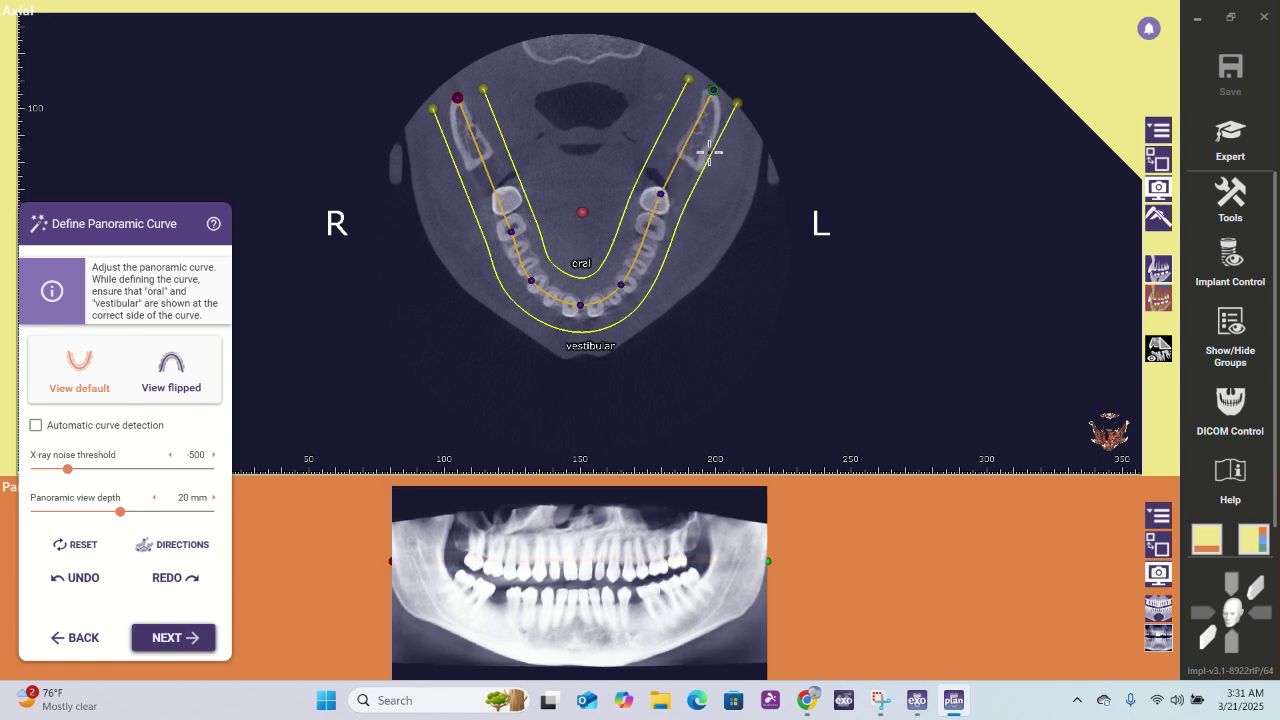
pyautogui.moveTo(738, 103); pyautogui.dragTo(738, 104)
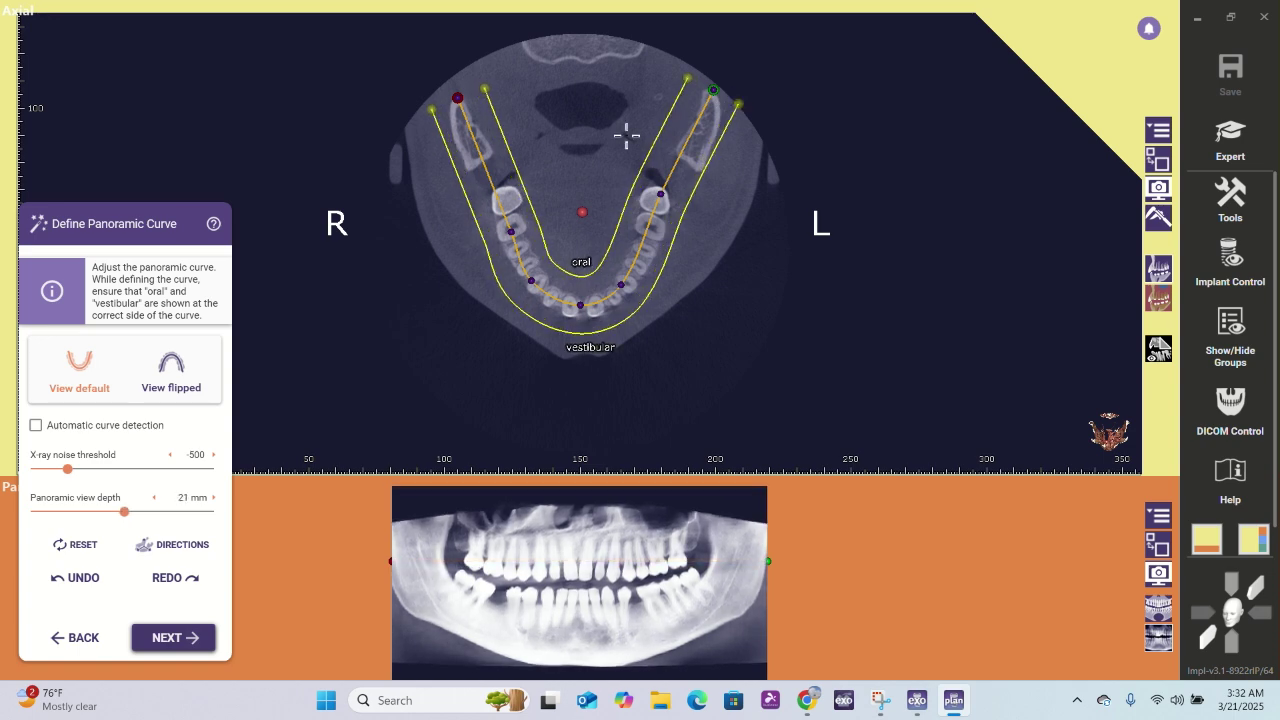
pyautogui.moveTo(510, 233); pyautogui.dragTo(504, 197)
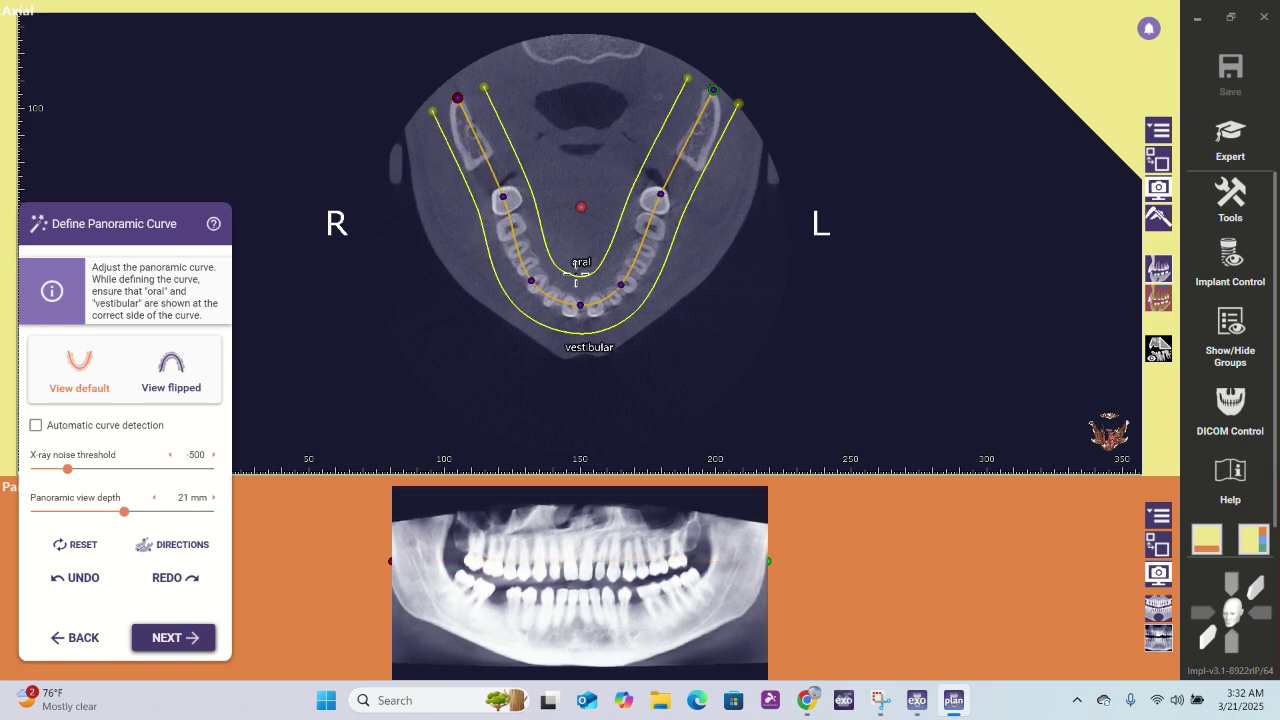
pyautogui.moveTo(584, 302); pyautogui.dragTo(584, 302)
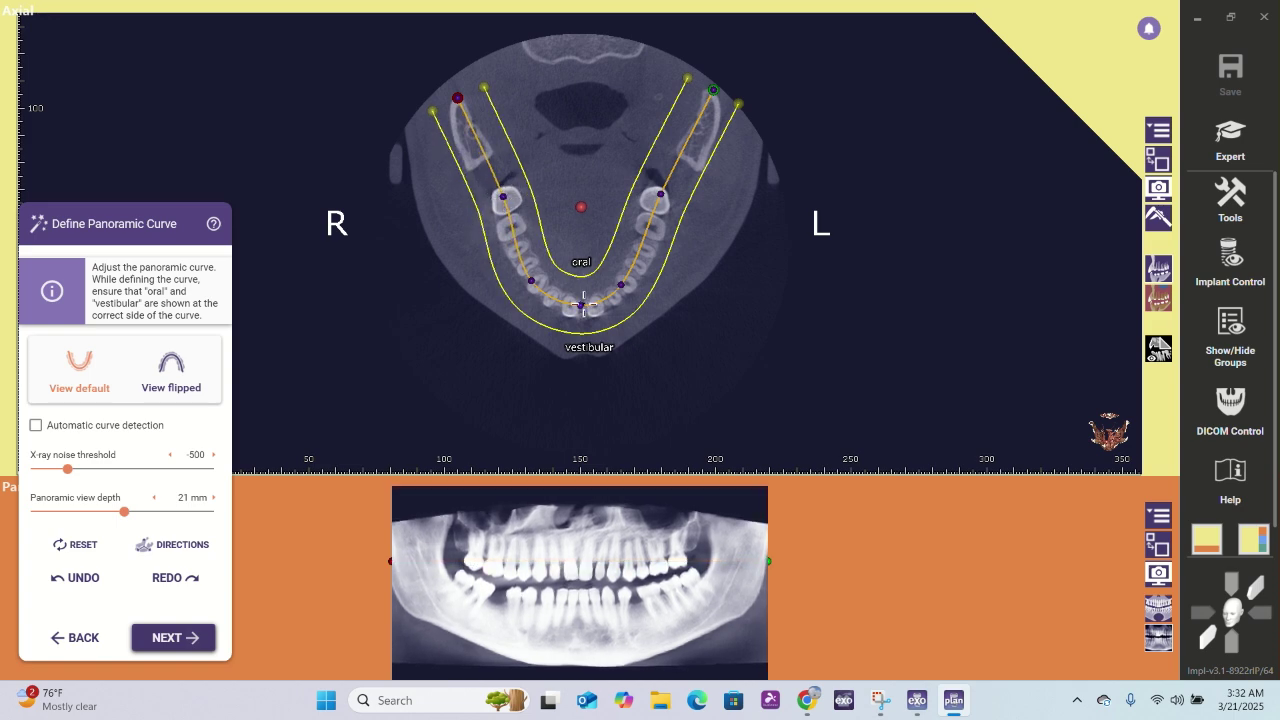
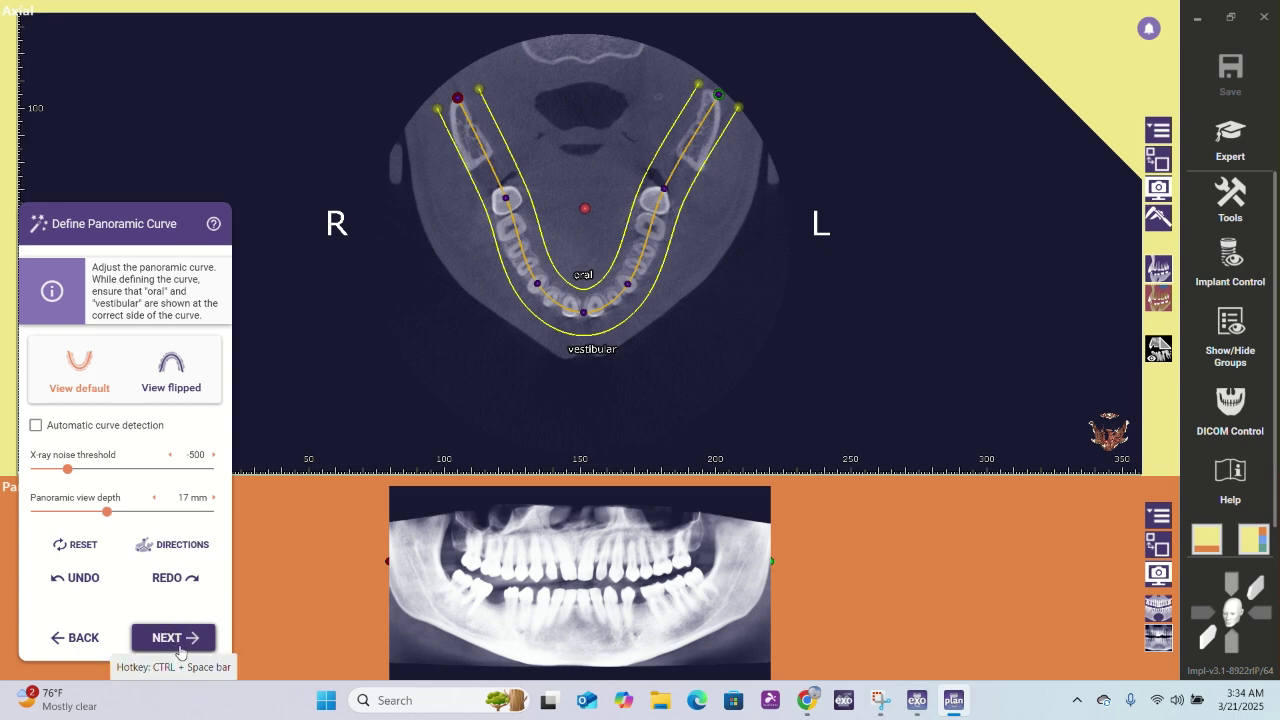
pyautogui.click(172, 638)
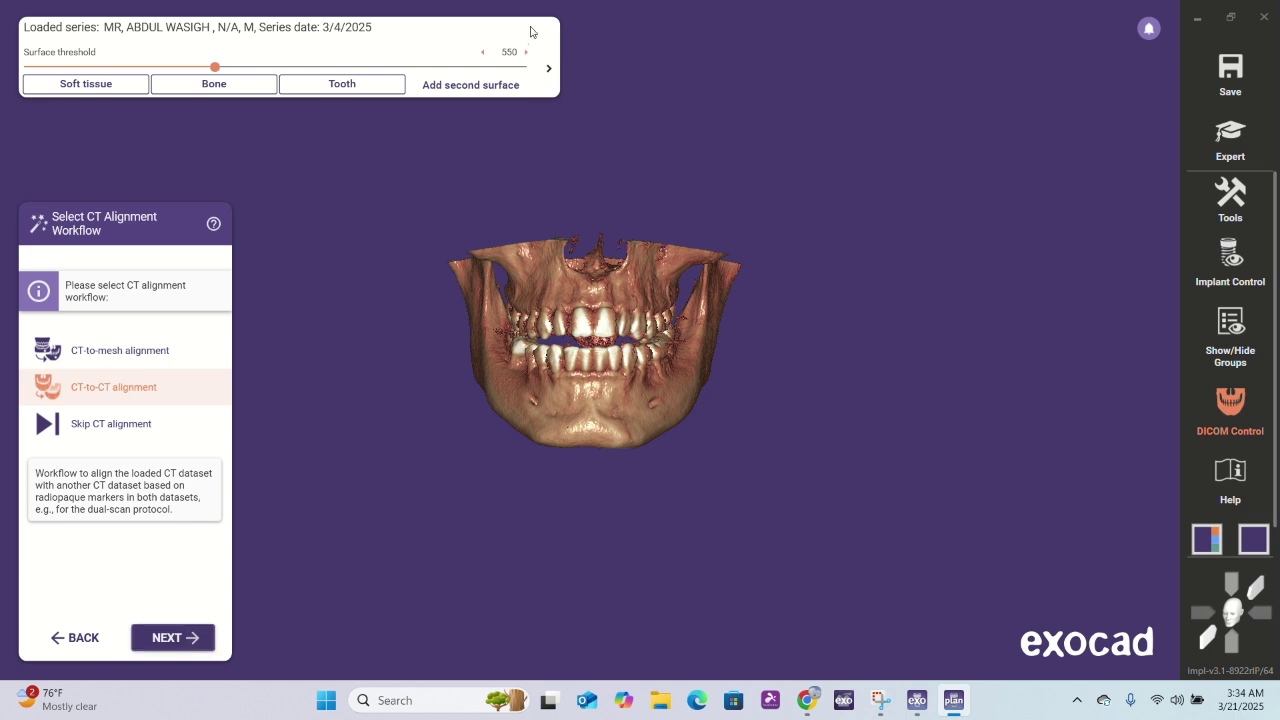
# - Choose the CT-to-mesh alignment workflow and proceed to loading the lower jaw scan
pyautogui.press('super+shift+s')
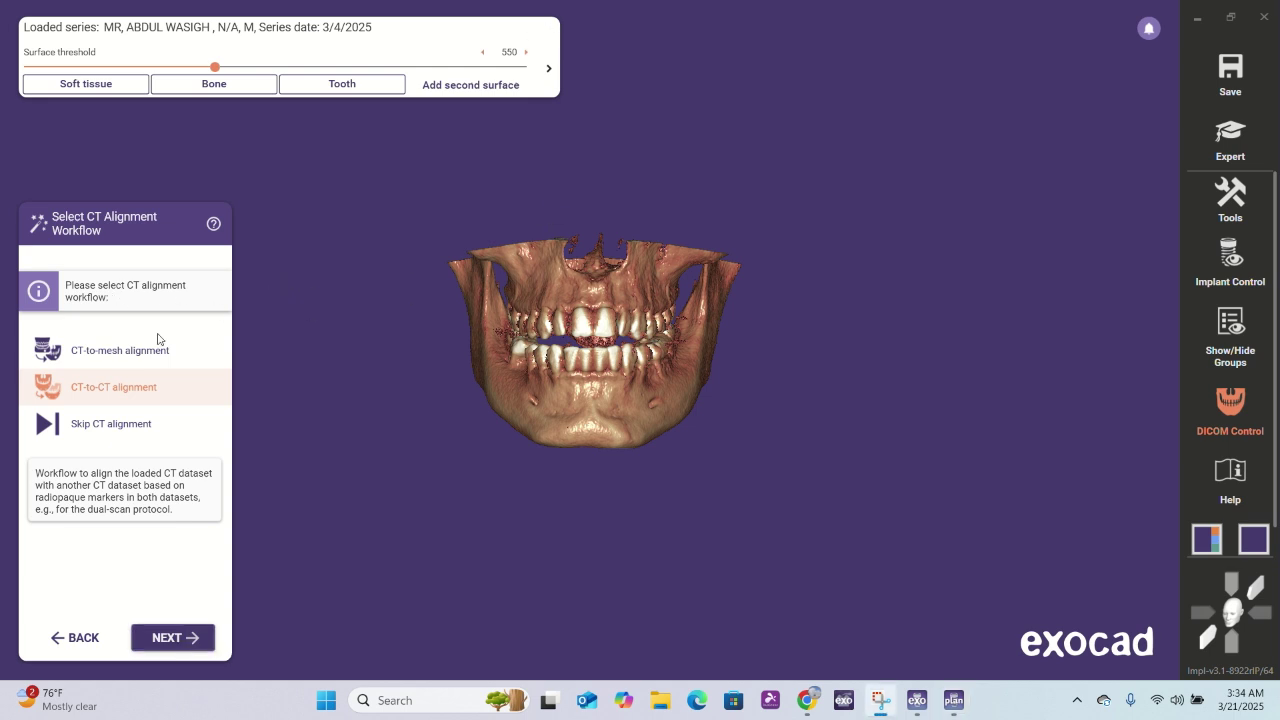
pyautogui.click(88, 357)
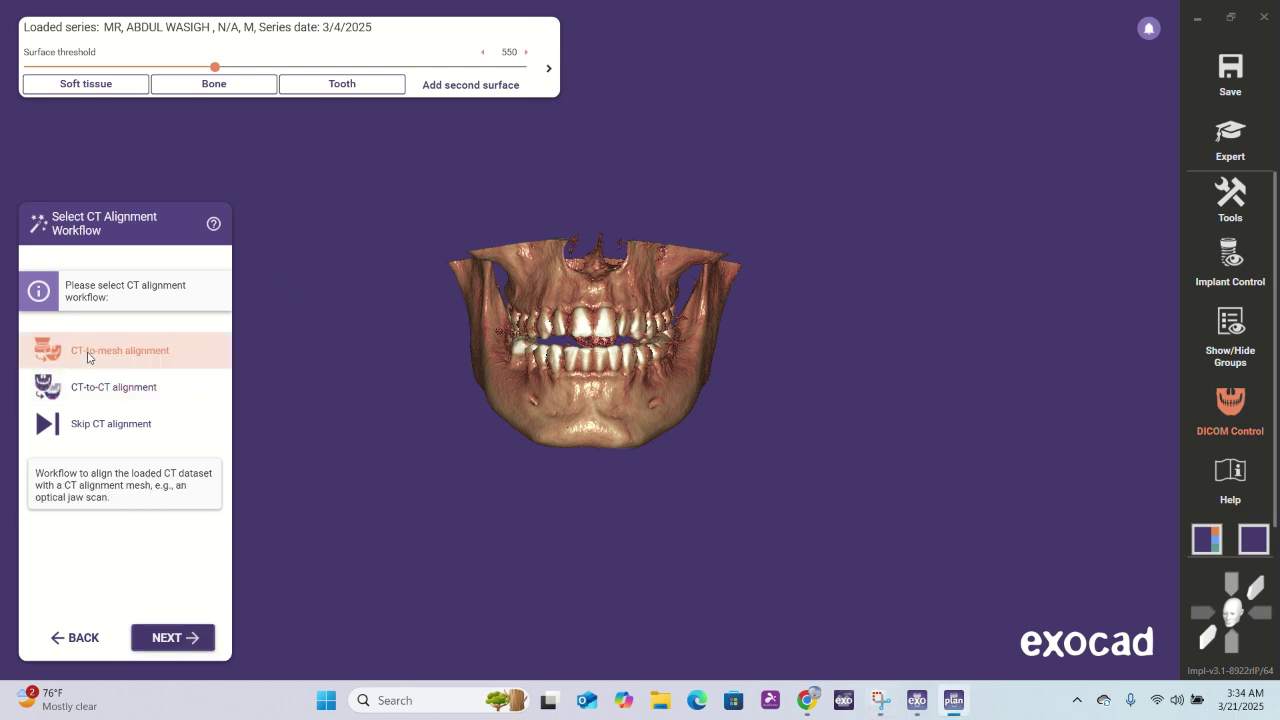
pyautogui.click(170, 637)
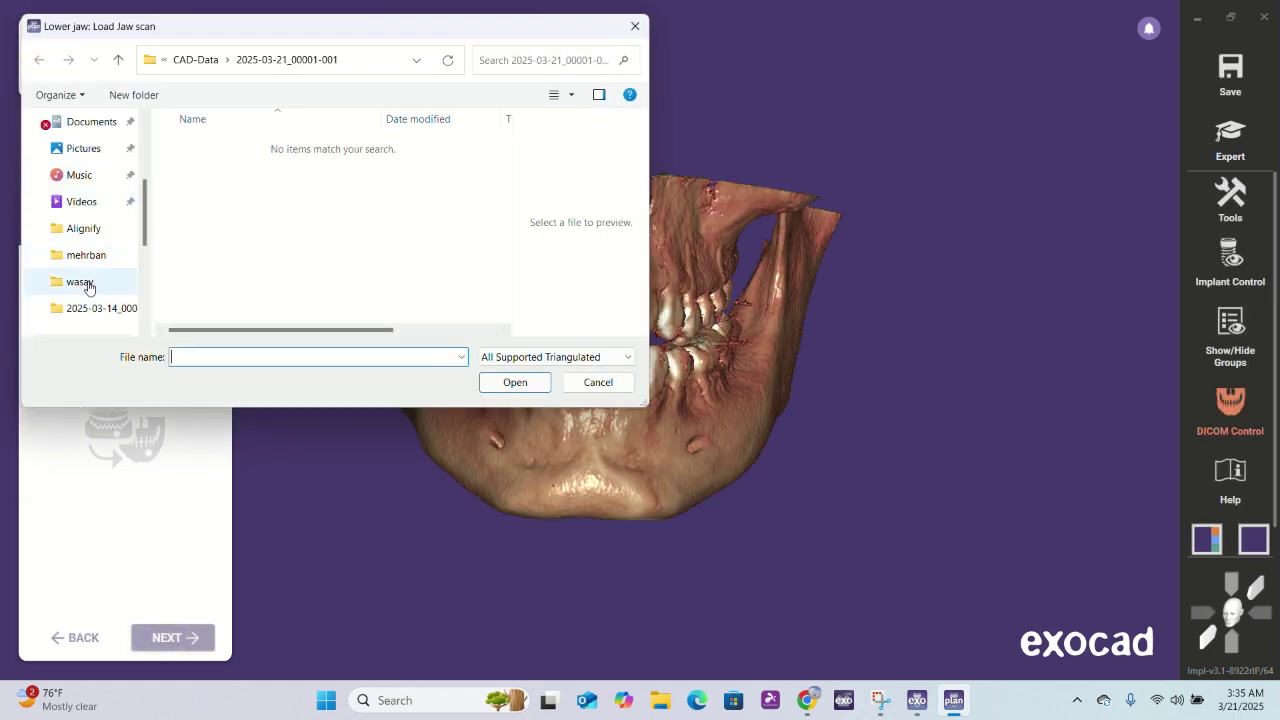
# - Load the patient's lower jaw scan from the patient's folder in Alignify as the alignment object
pyautogui.click(88, 287)
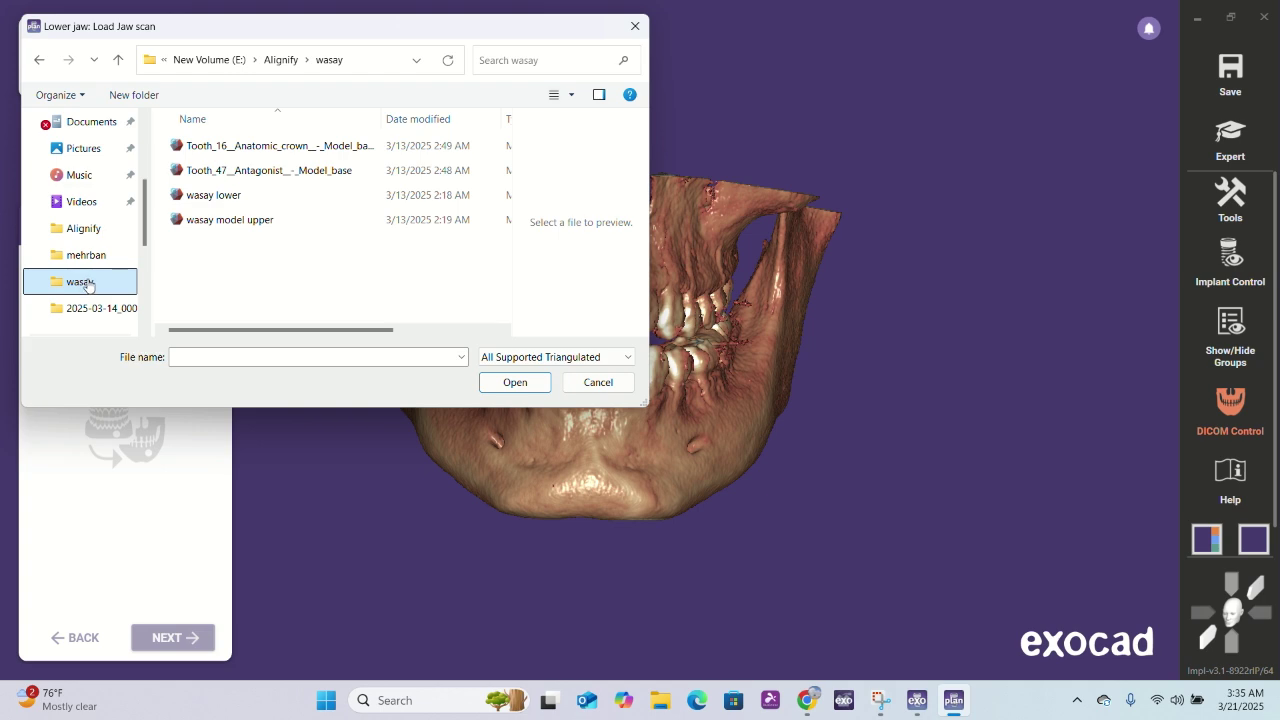
pyautogui.click(214, 196)
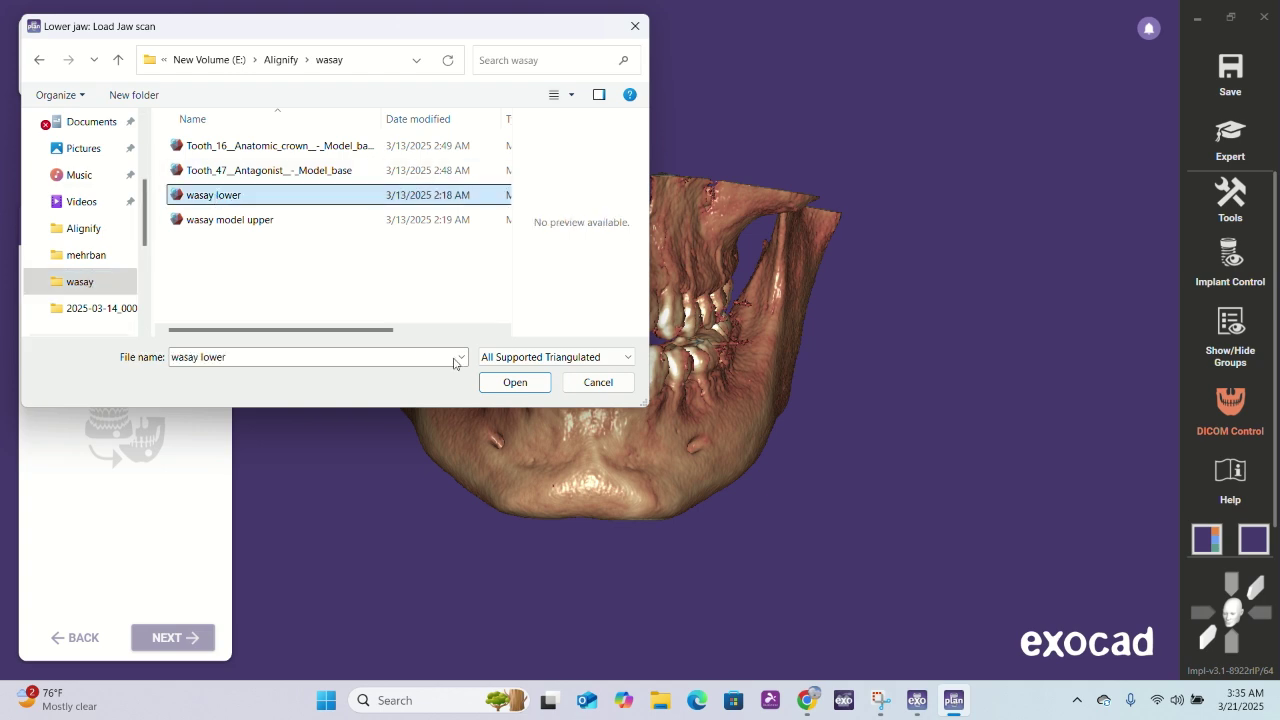
pyautogui.click(515, 382)
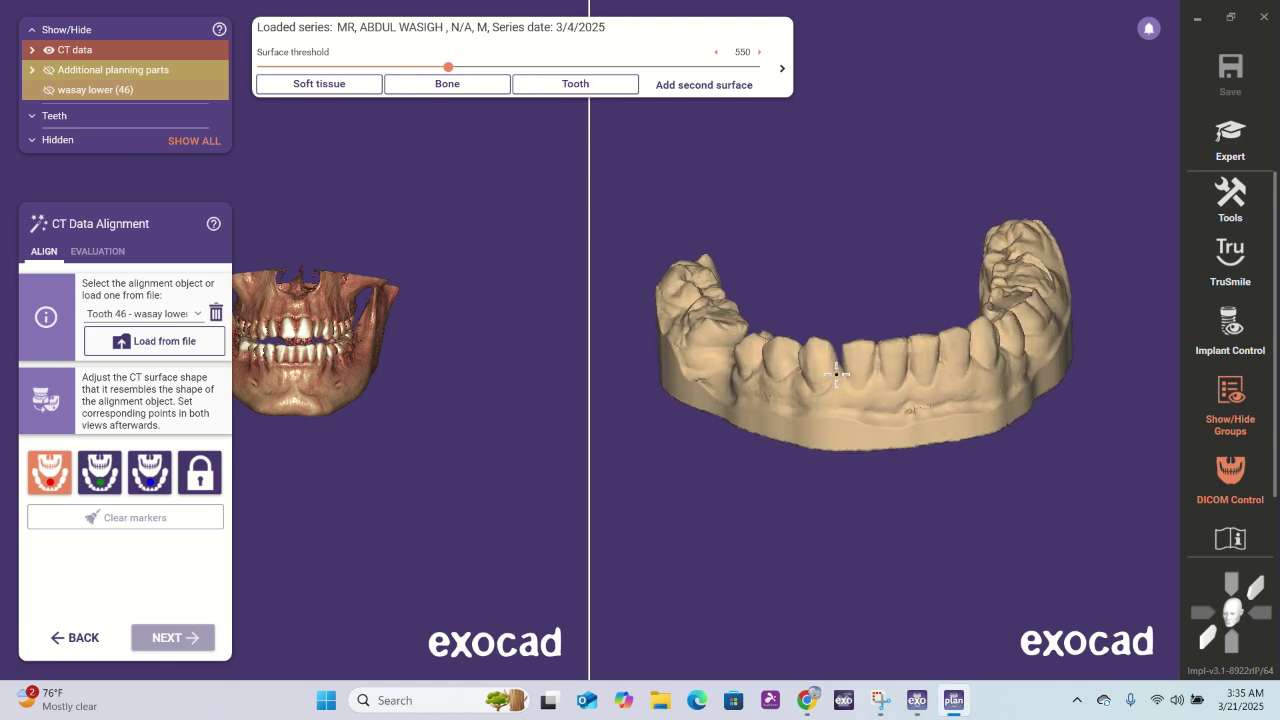
pyautogui.click(837, 375)
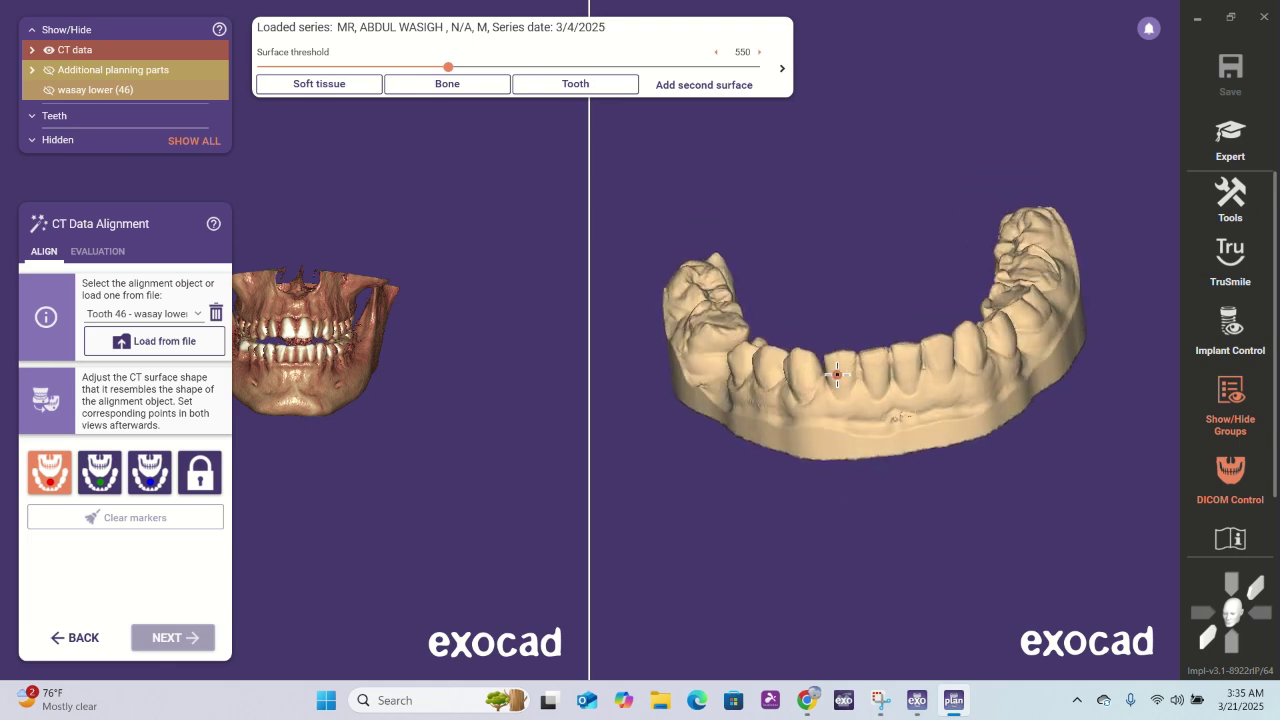
pyautogui.rightClick(838, 374)
pyautogui.click(786, 390)
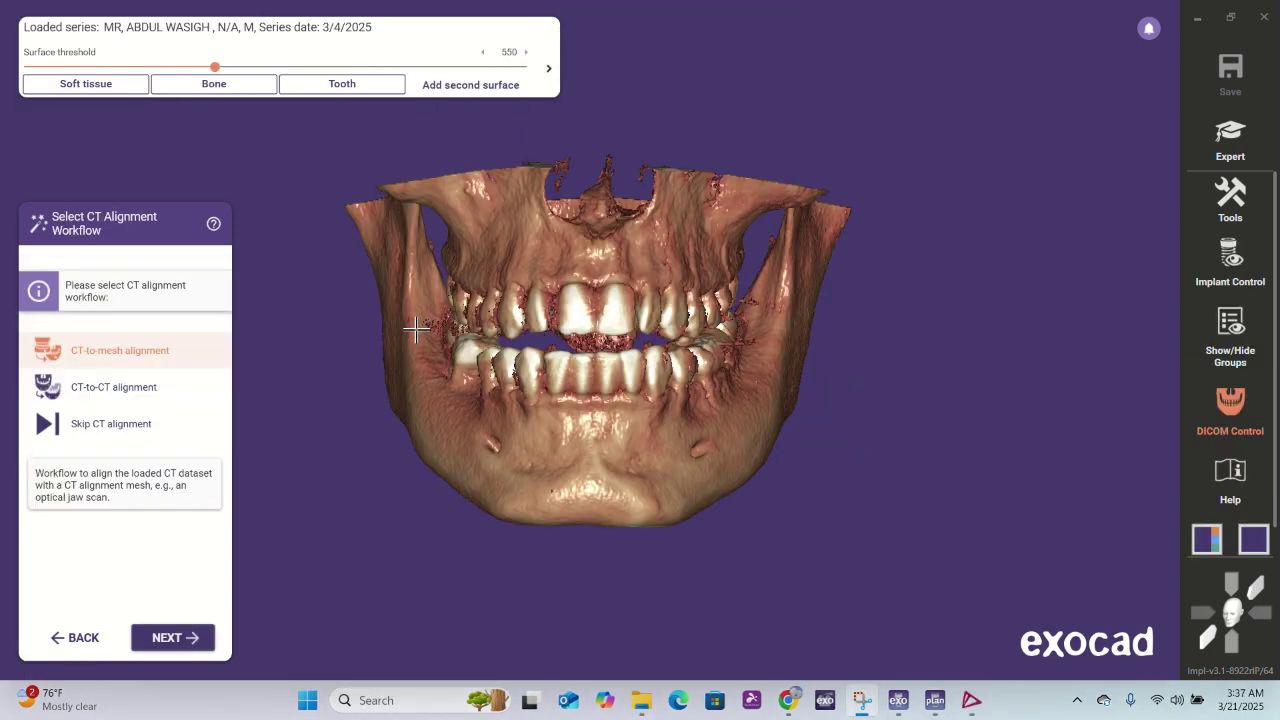
# - Proceed with CT-to-mesh alignment and load the lowerjaw (2) scan from Downloads as the lower jaw alignment object
pyautogui.click(148, 640)
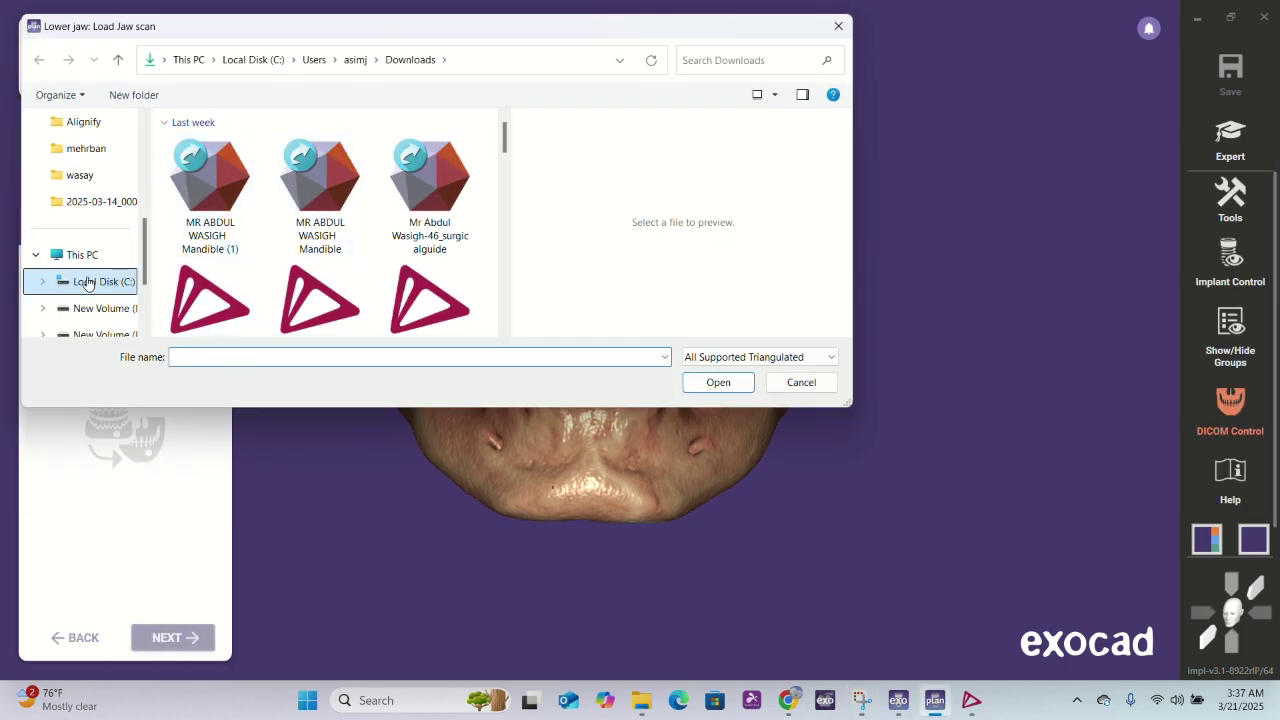
pyautogui.scroll(5, 113, 173)
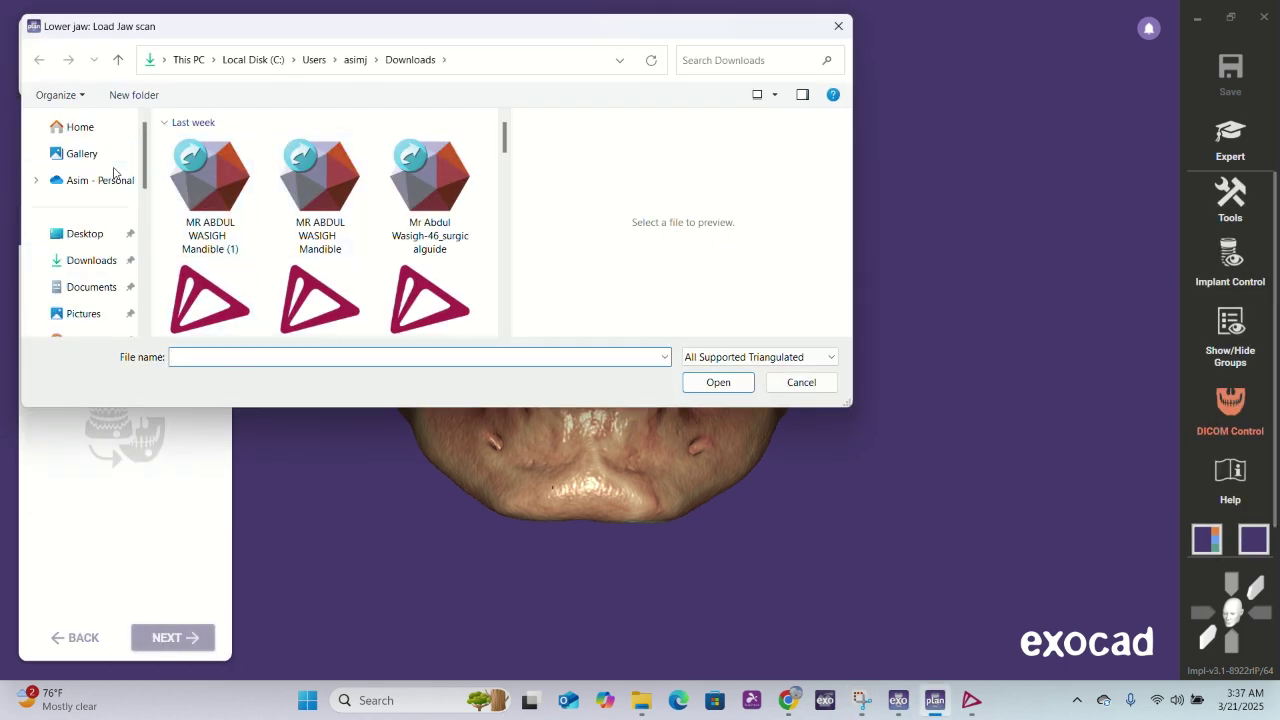
pyautogui.click(96, 262)
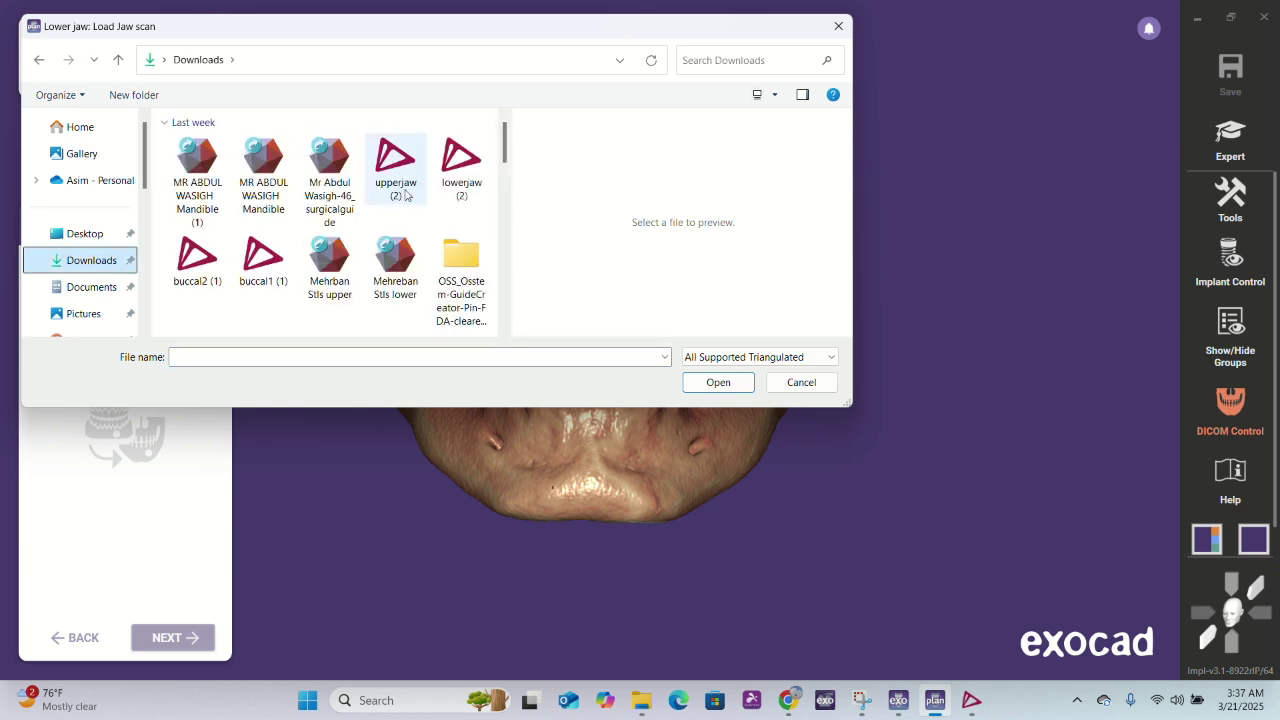
pyautogui.scroll(-1, 405, 195)
pyautogui.scroll(1, 405, 195)
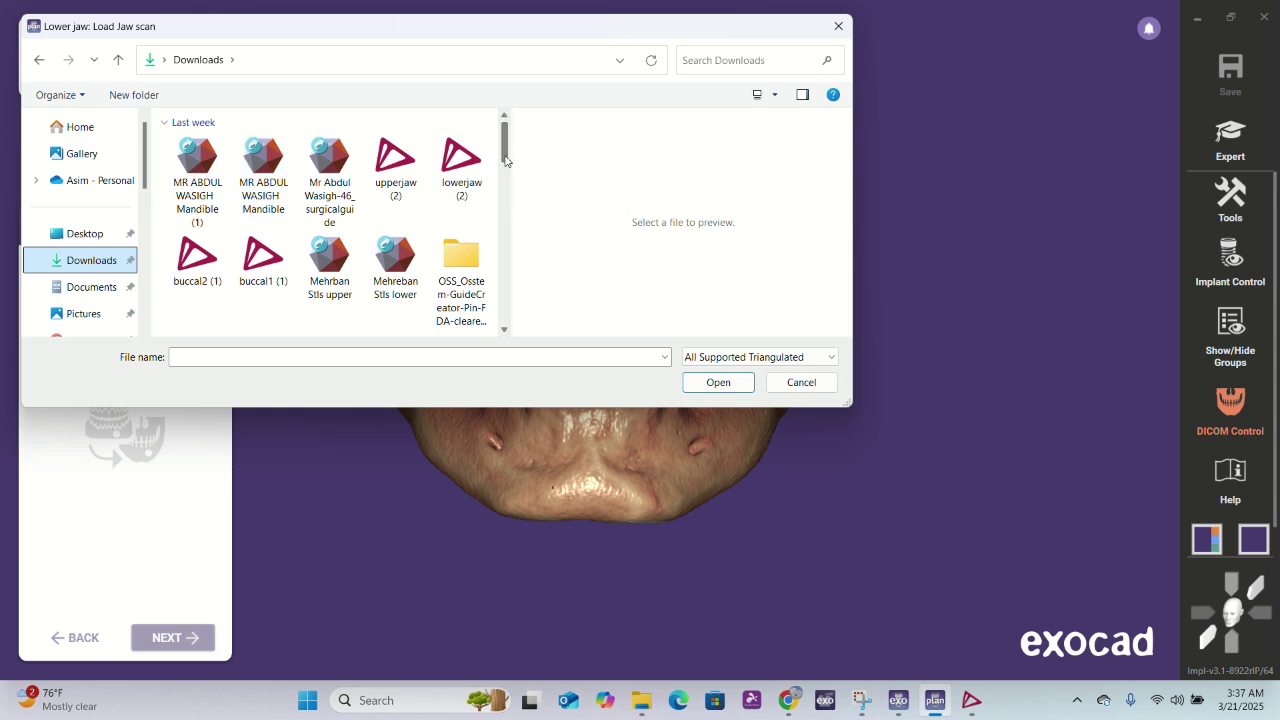
pyautogui.moveTo(505, 160); pyautogui.dragTo(505, 200)
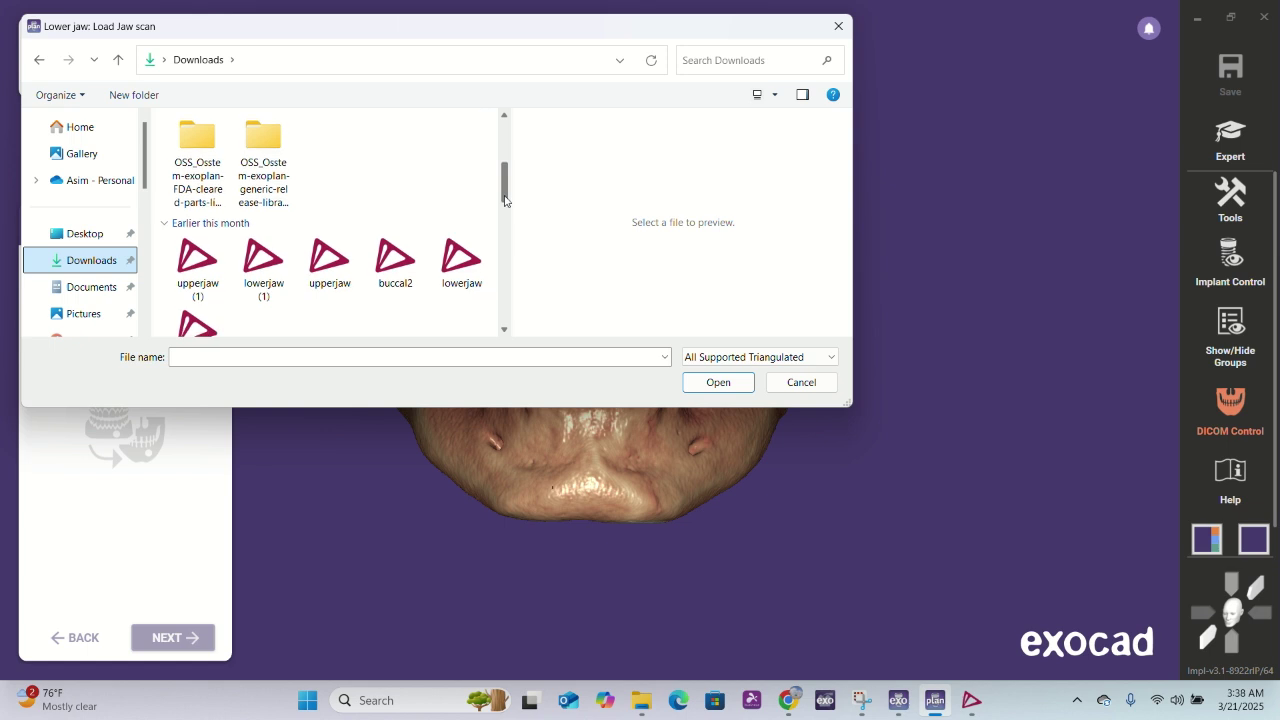
pyautogui.scroll(-1, 505, 200)
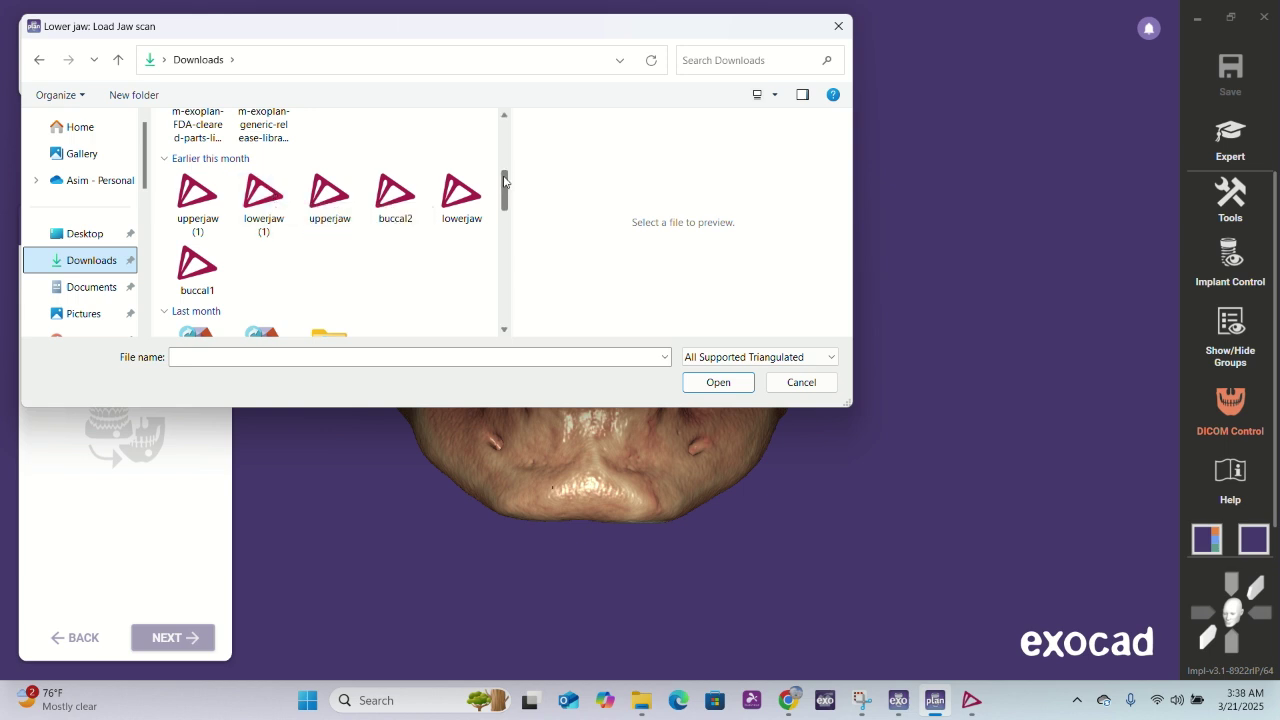
pyautogui.moveTo(505, 181); pyautogui.dragTo(501, 158)
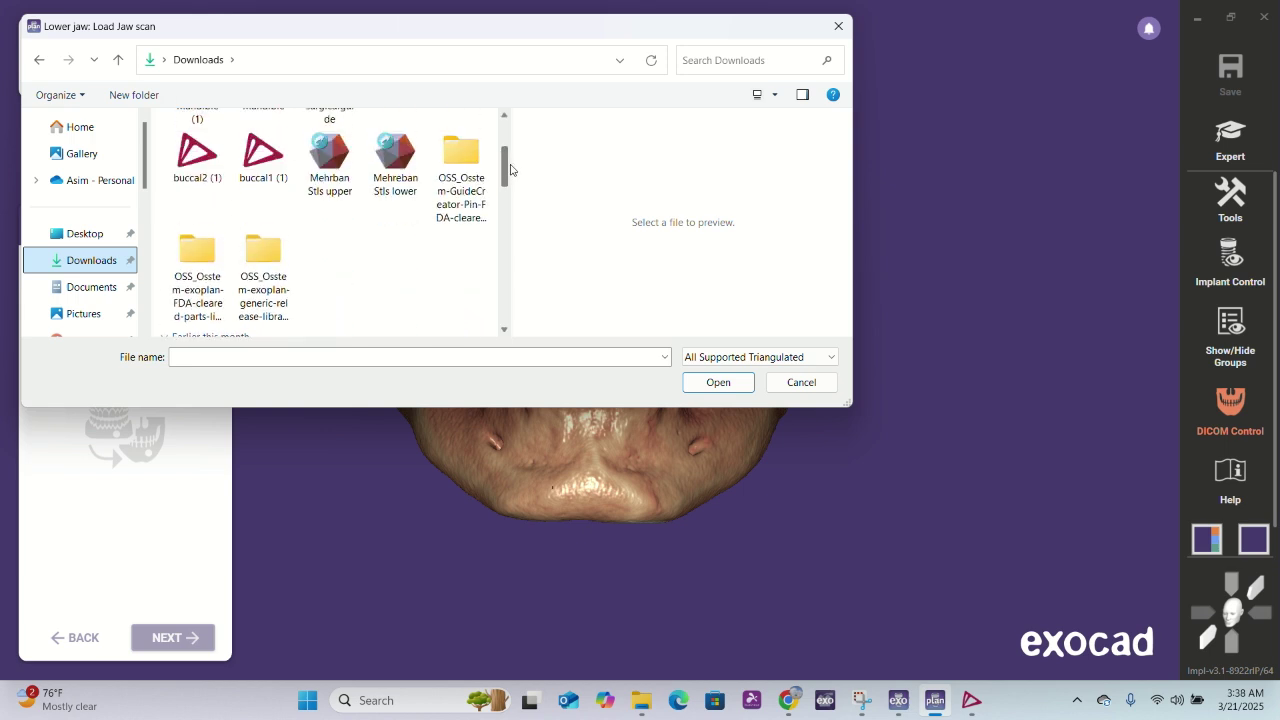
pyautogui.scroll(1, 470, 160)
pyautogui.doubleClick(455, 141)
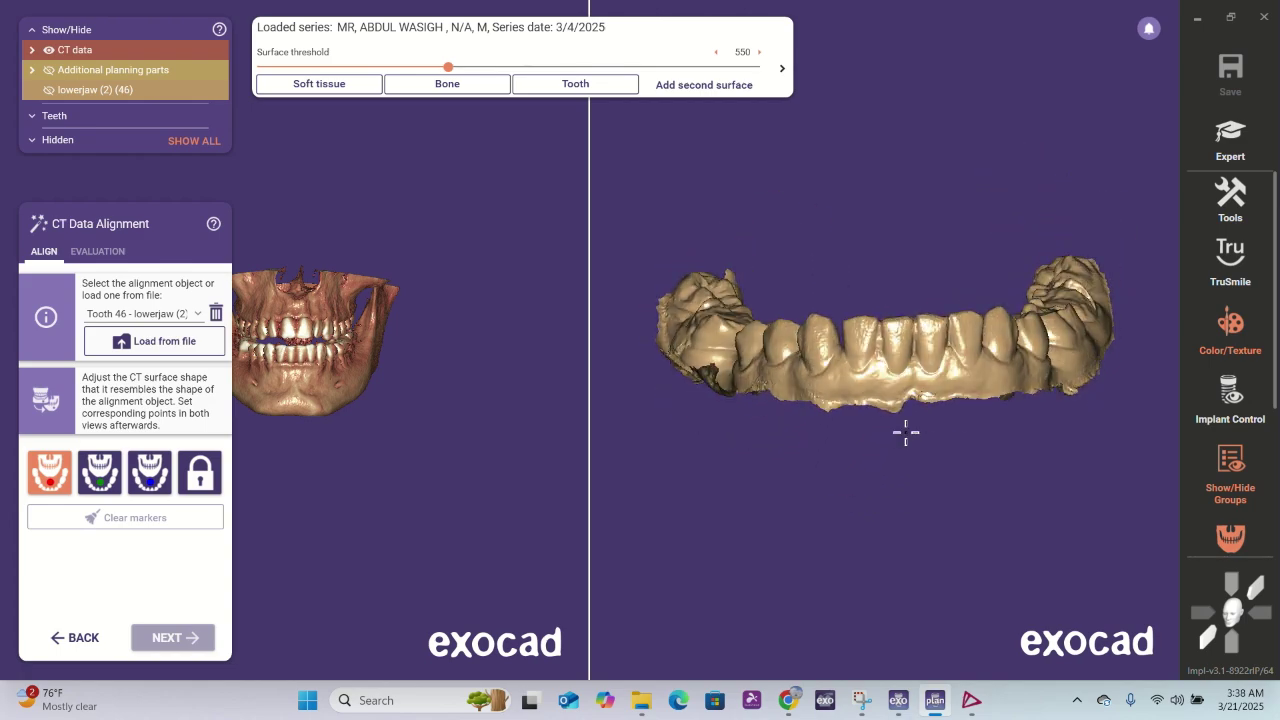
# - Place the red alignment marker on the molar behind the tooth 46 gap, first on the CT surface and at the matching spot on the jaw scan
pyautogui.scroll(3, 902, 435)
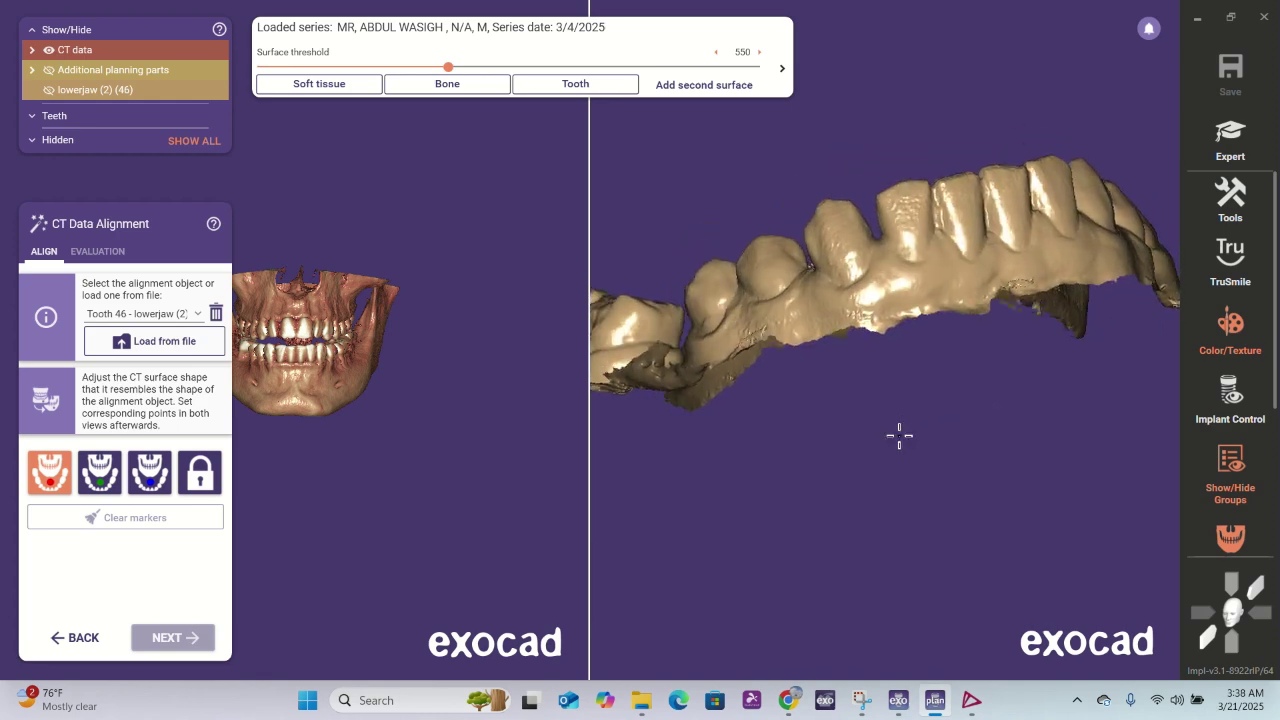
pyautogui.moveTo(306, 444); pyautogui.dragTo(306, 444, button='right')
pyautogui.moveTo(306, 444); pyautogui.dragTo(463, 455, button='middle')
pyautogui.scroll(4, 475, 419)
pyautogui.scroll(2, 473, 420)
pyautogui.scroll(4, 329, 378)
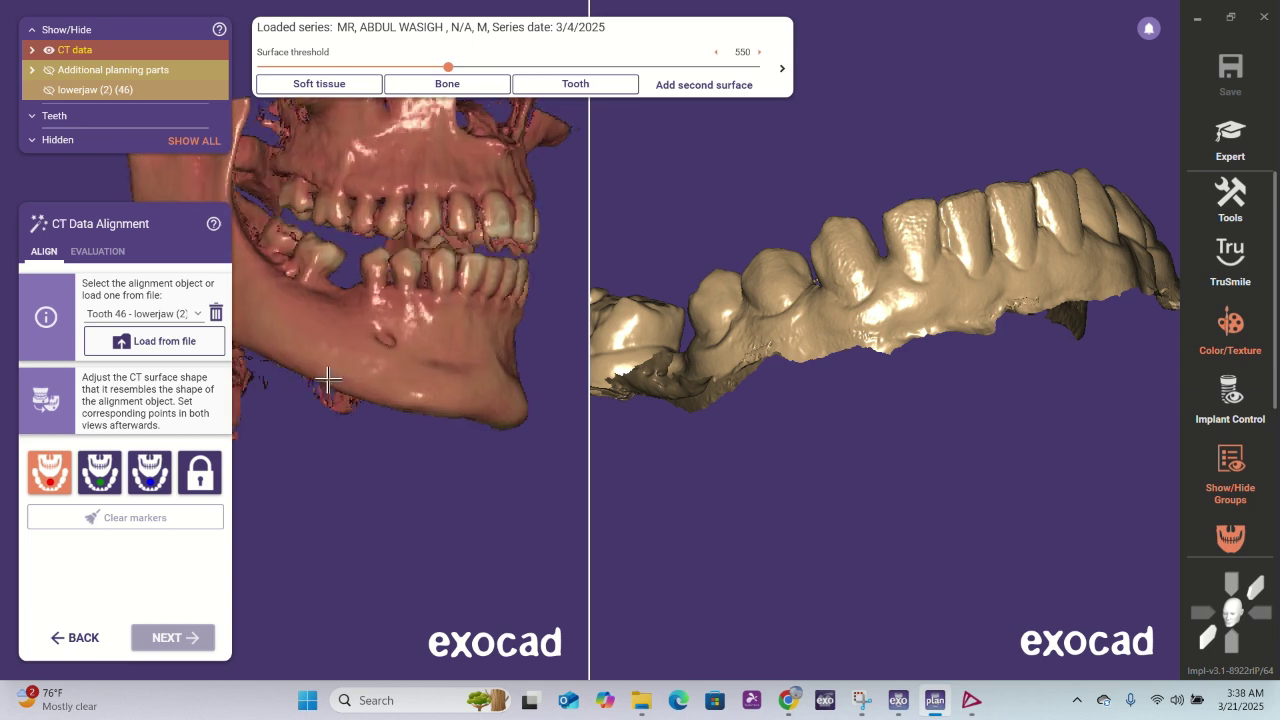
pyautogui.scroll(4, 735, 468)
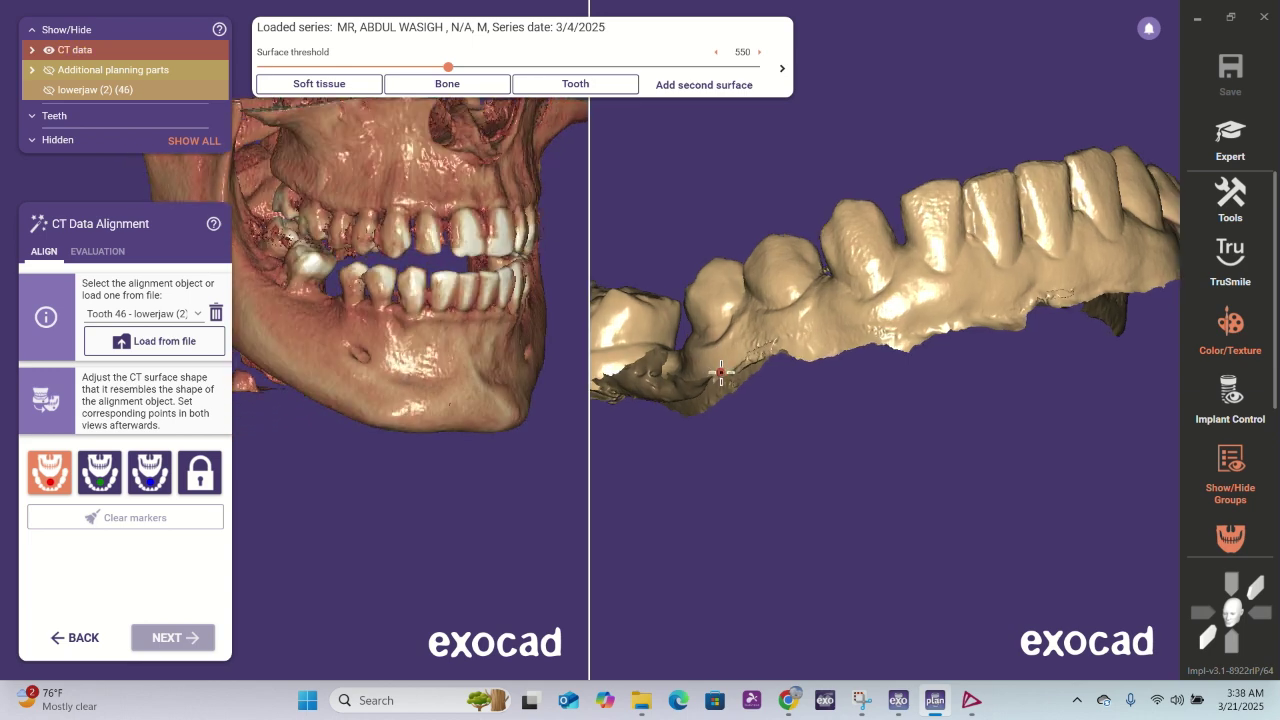
pyautogui.moveTo(739, 471); pyautogui.dragTo(740, 474, button='right')
pyautogui.moveTo(312, 488); pyautogui.dragTo(316, 487, button='right')
pyautogui.scroll(5, 335, 300)
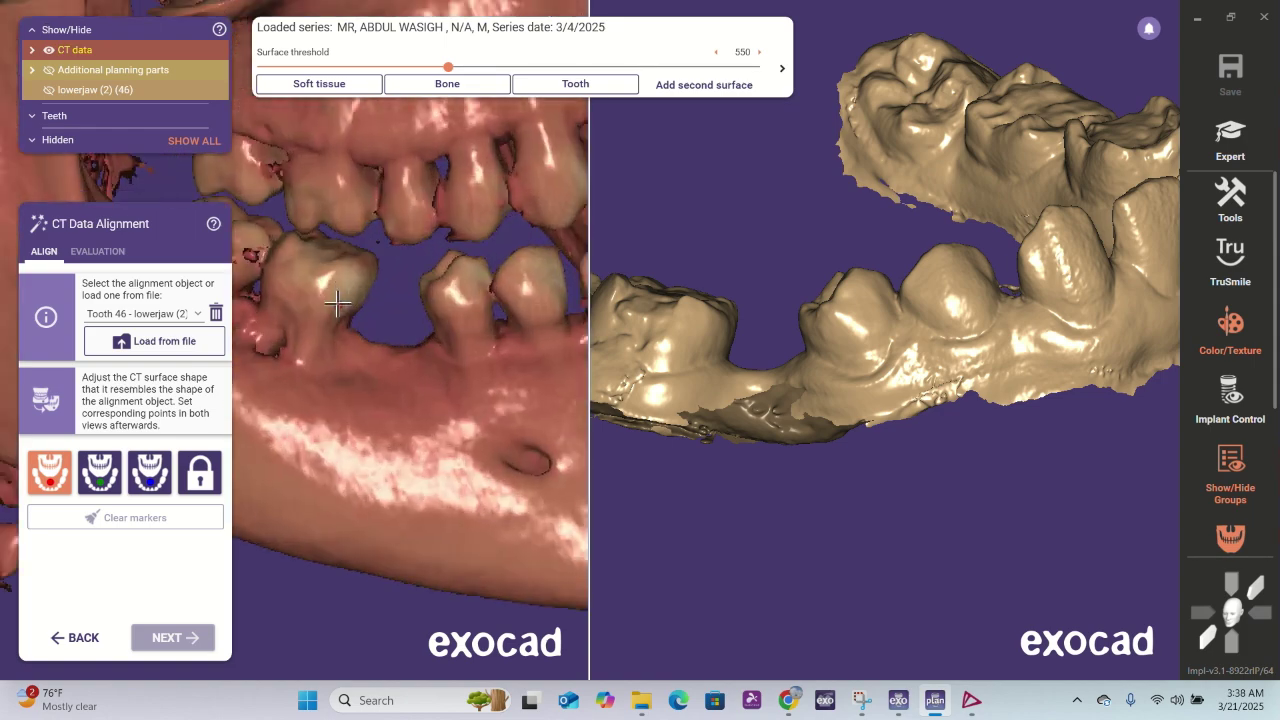
pyautogui.moveTo(334, 312); pyautogui.dragTo(329, 340, button='right')
pyautogui.moveTo(700, 380)
pyautogui.mouseDown(button='right')
pyautogui.moveTo(722, 372)
pyautogui.moveTo(714, 365)
pyautogui.mouseUp(button='right')
pyautogui.moveTo(788, 515); pyautogui.dragTo(876, 530, button='middle')
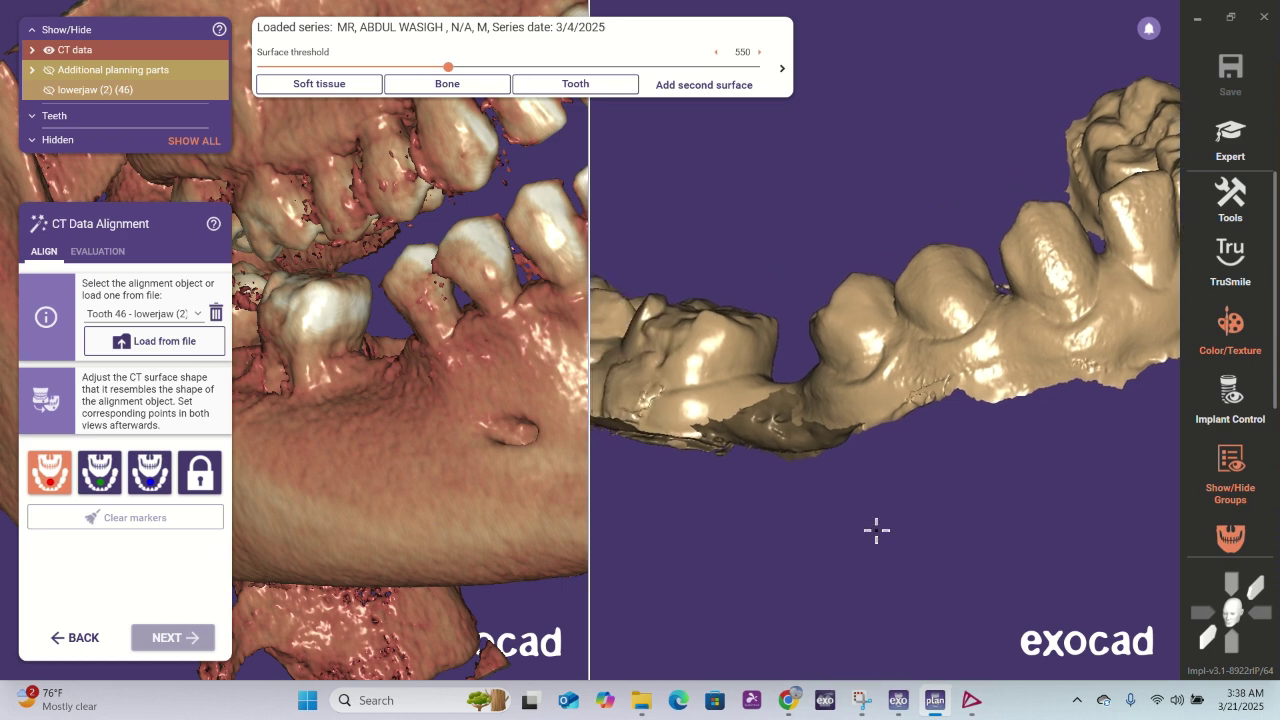
pyautogui.moveTo(852, 532); pyautogui.dragTo(841, 531, button='right')
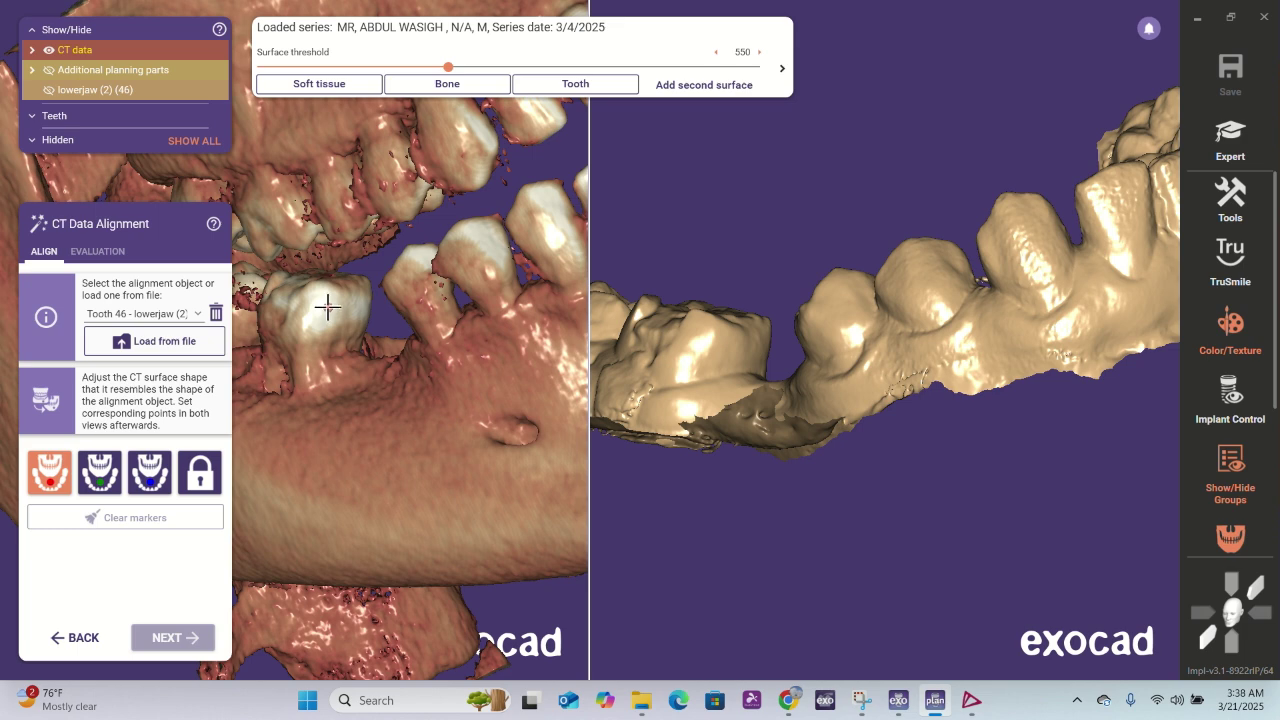
pyautogui.click(327, 307)
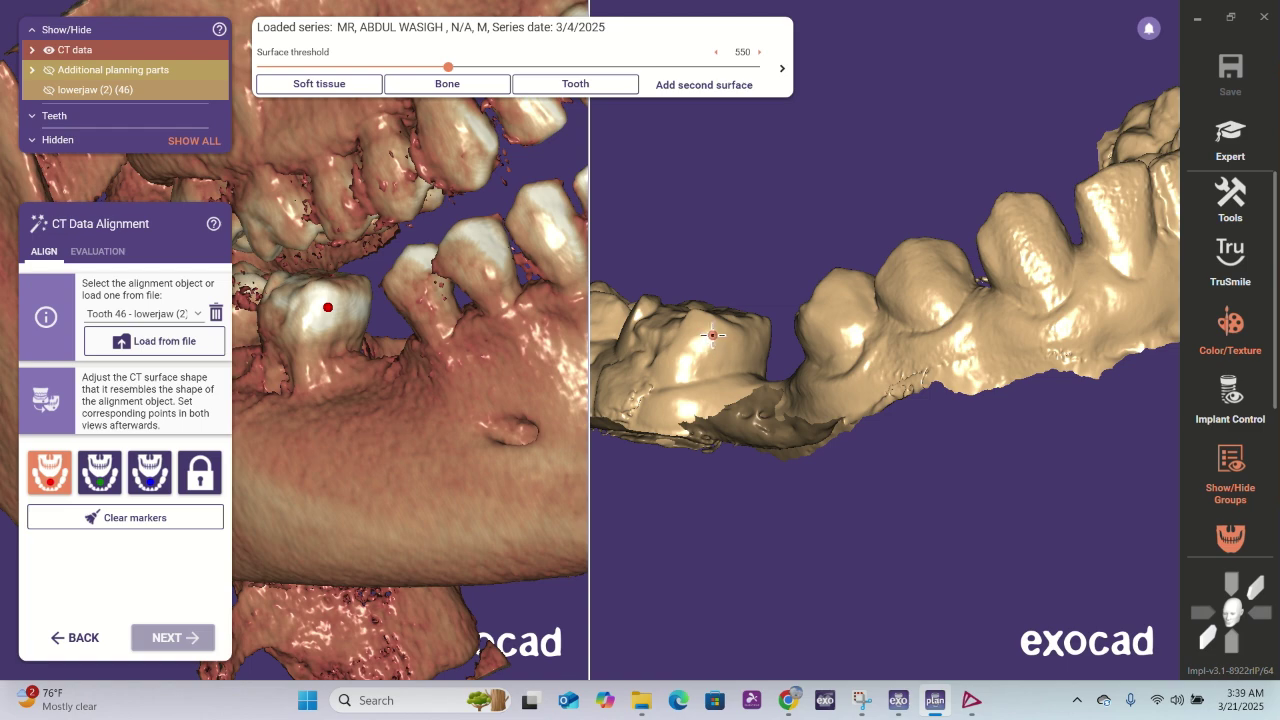
pyautogui.click(713, 333)
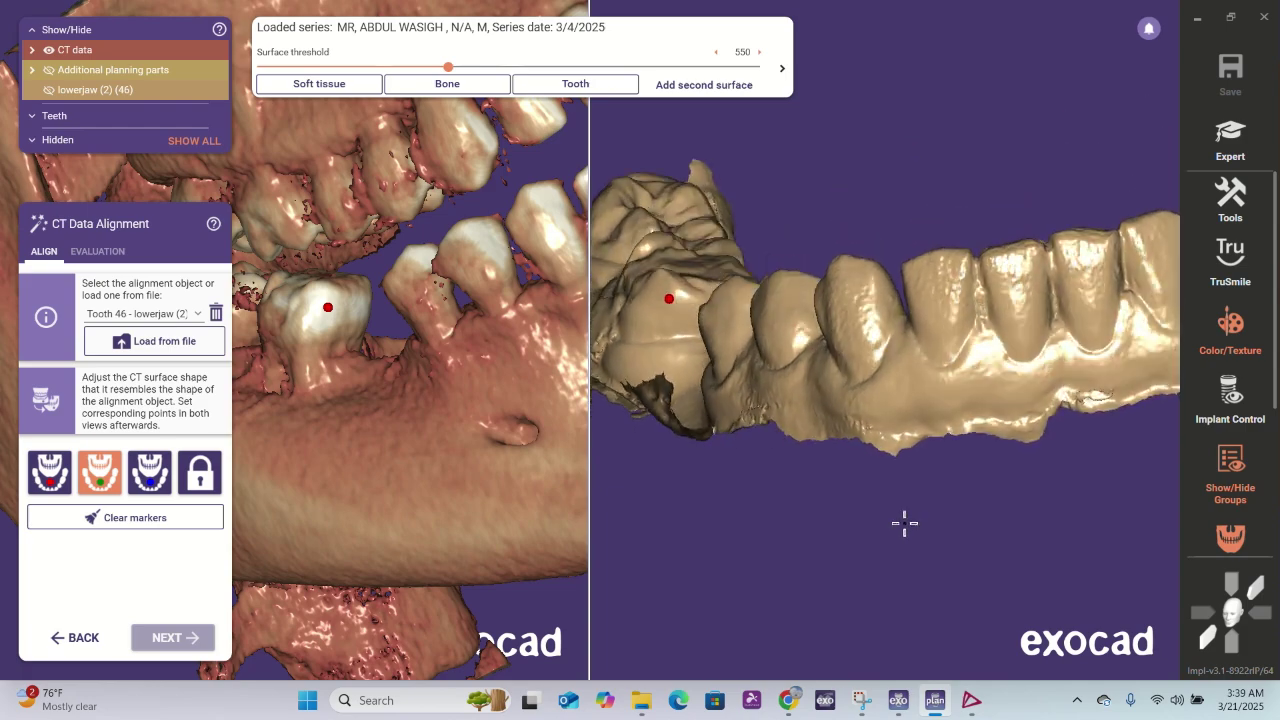
# - Adjust the CT surface threshold to 573 while checking the lower front teeth and premolars
pyautogui.scroll(-3, 439, 462)
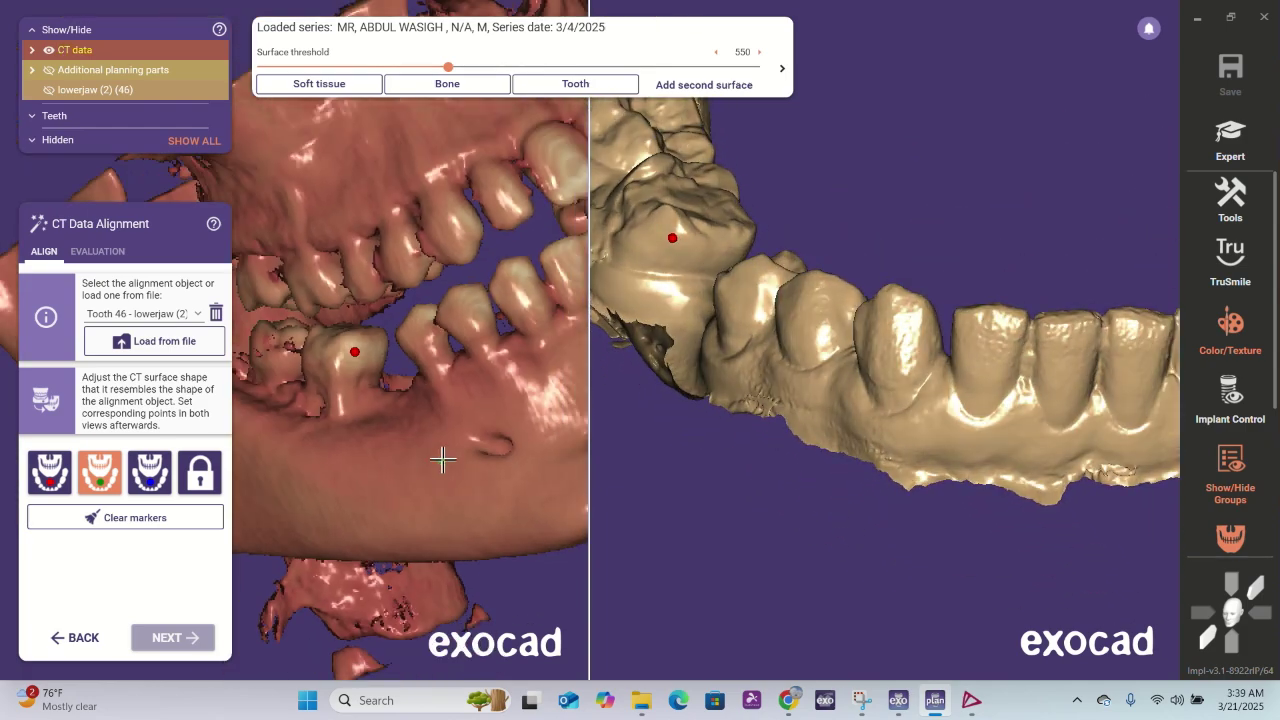
pyautogui.moveTo(441, 458); pyautogui.dragTo(386, 390, button='right')
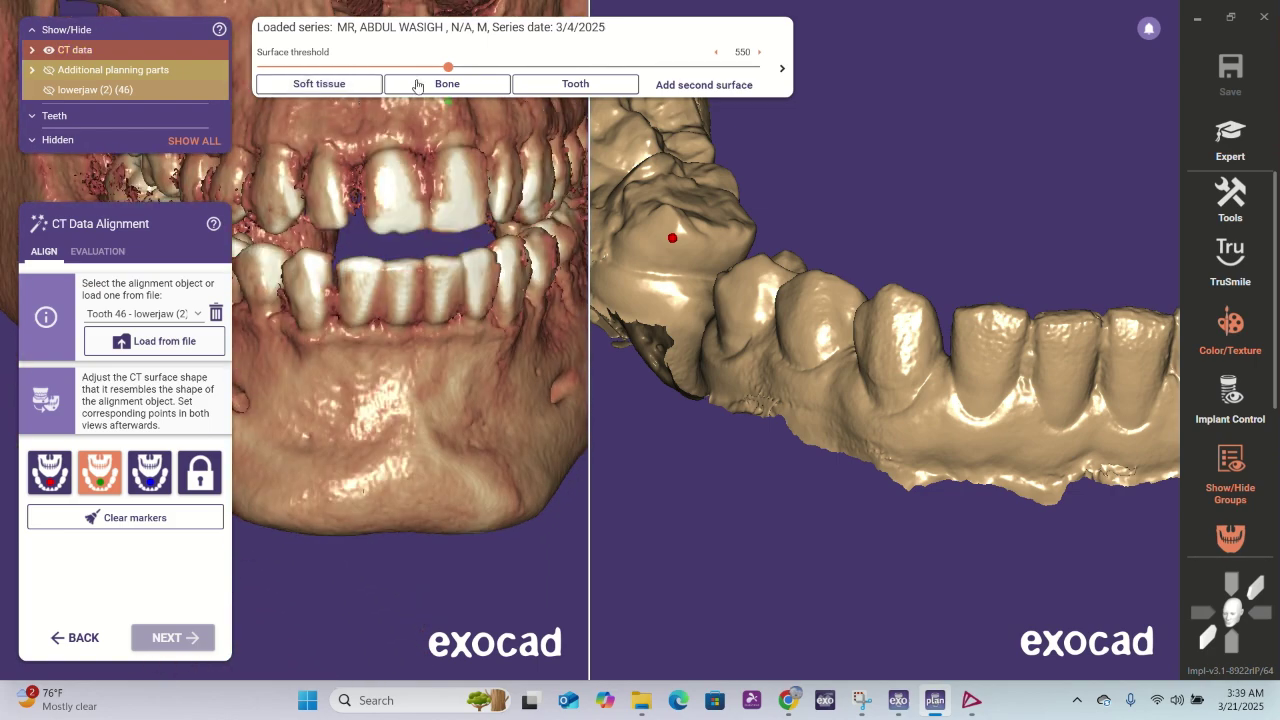
pyautogui.click(759, 55)
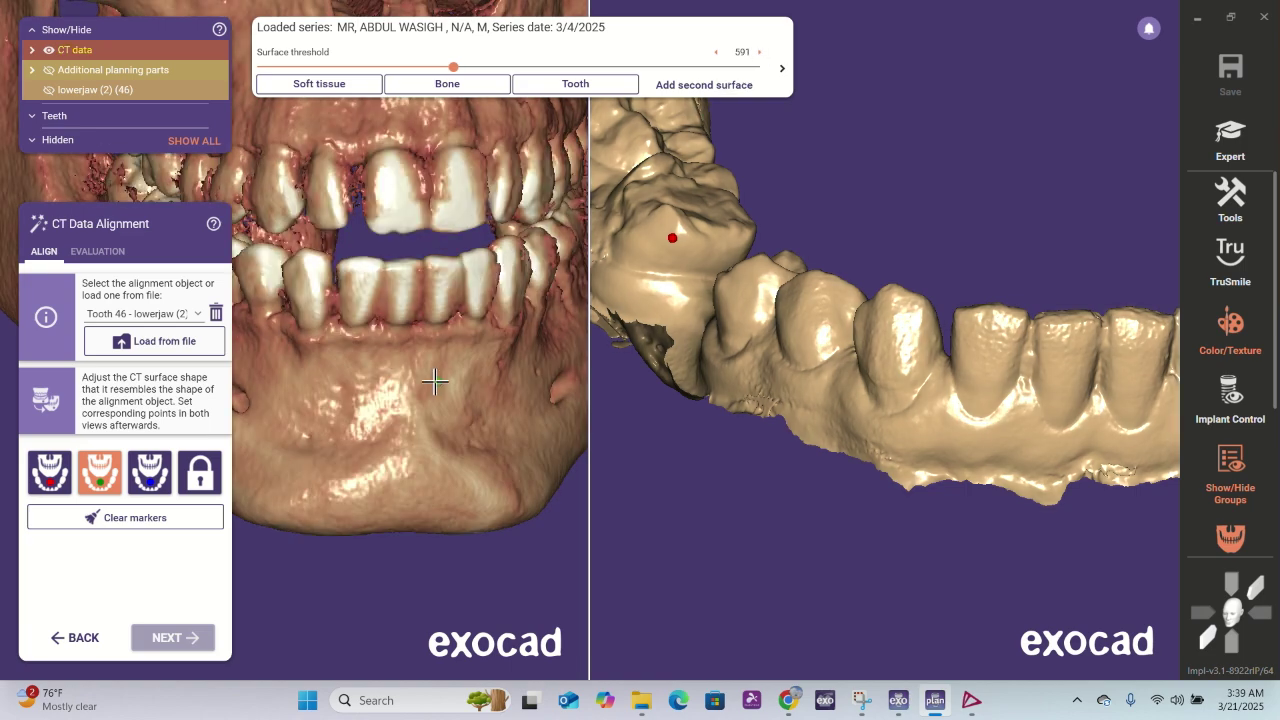
pyautogui.moveTo(435, 382); pyautogui.dragTo(434, 378, button='right')
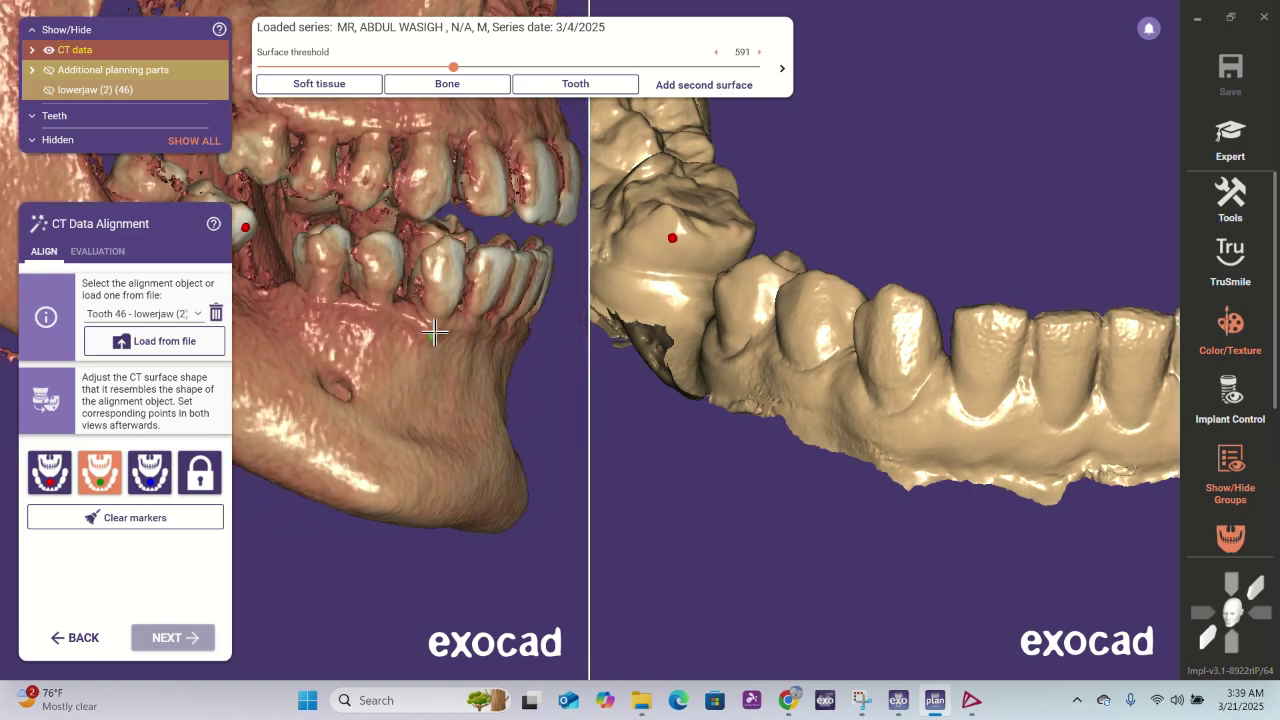
pyautogui.moveTo(454, 67); pyautogui.dragTo(451, 67)
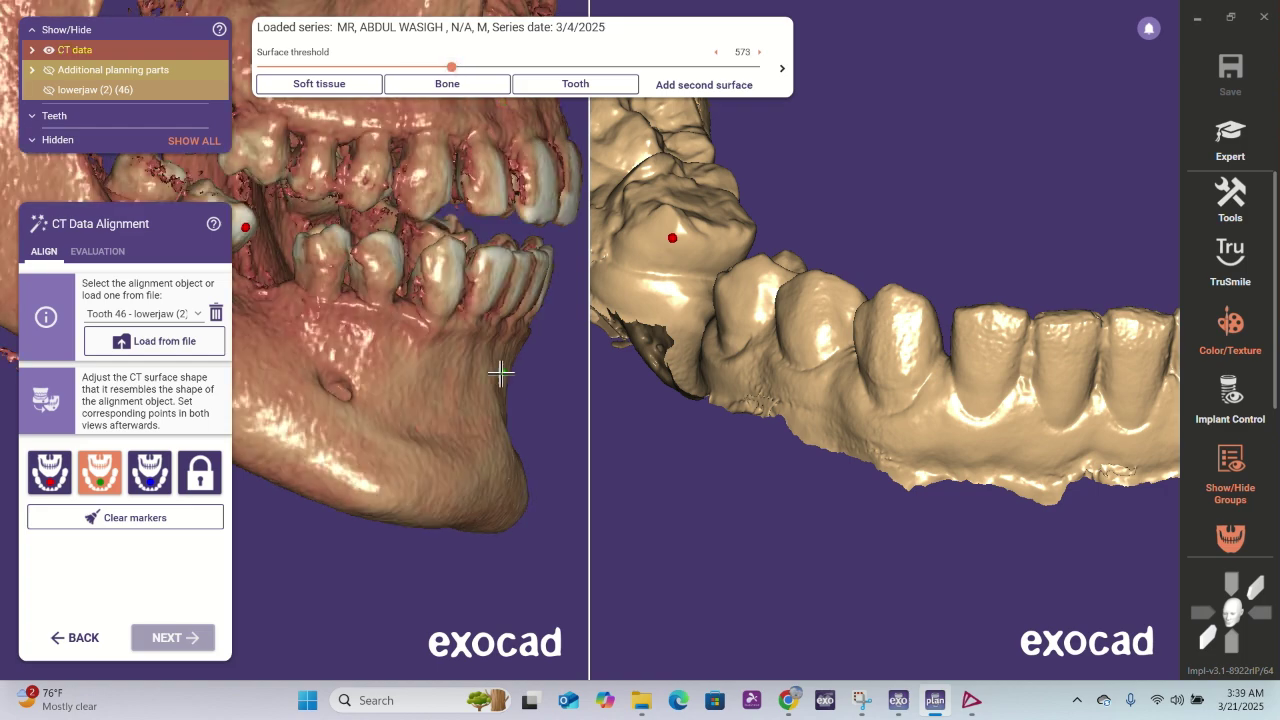
# - Try CT surface thresholds of 696 and 860 while comparing the front and side teeth with the lower jaw scan
pyautogui.moveTo(500, 373); pyautogui.dragTo(448, 342, button='right')
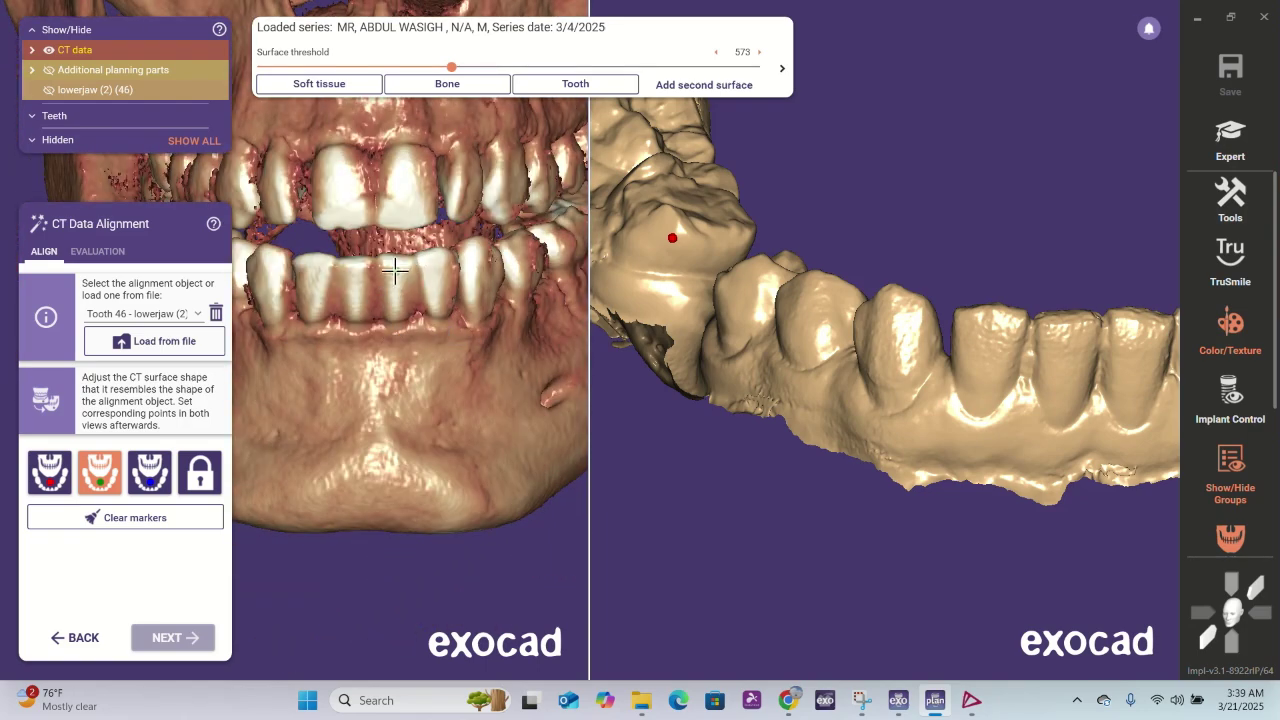
pyautogui.moveTo(917, 553); pyautogui.dragTo(850, 548, button='right')
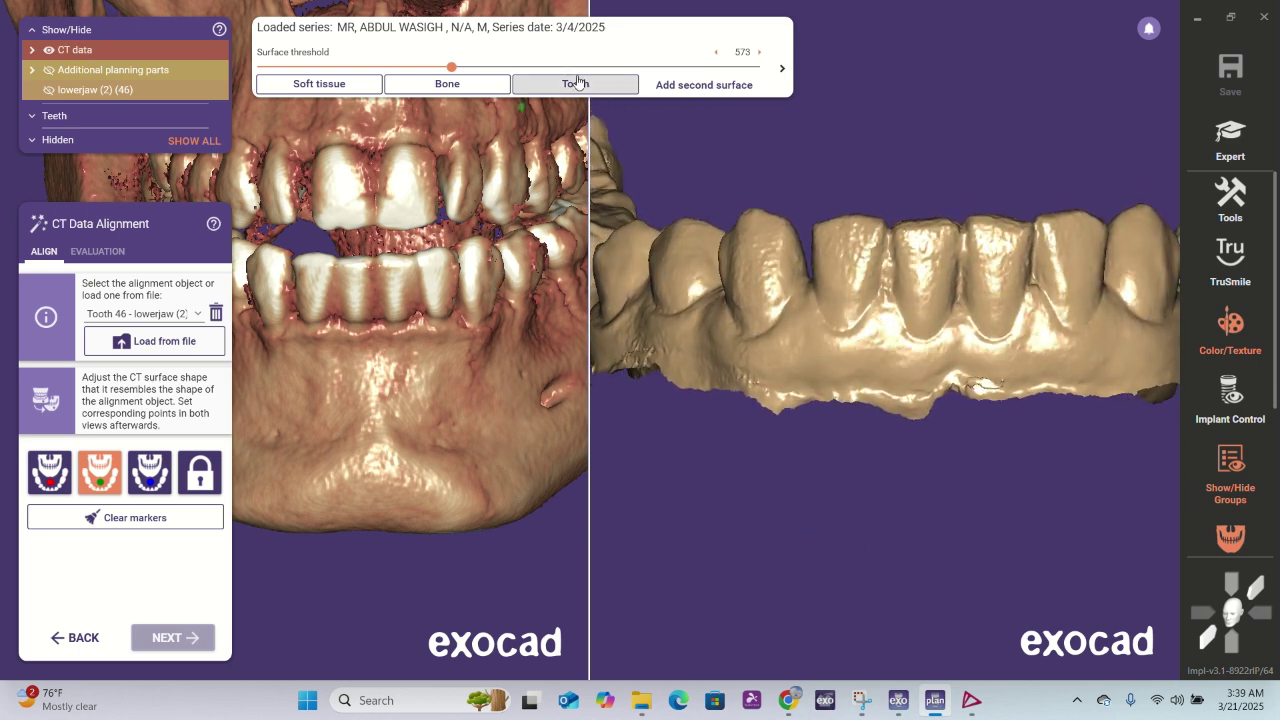
pyautogui.click(760, 55)
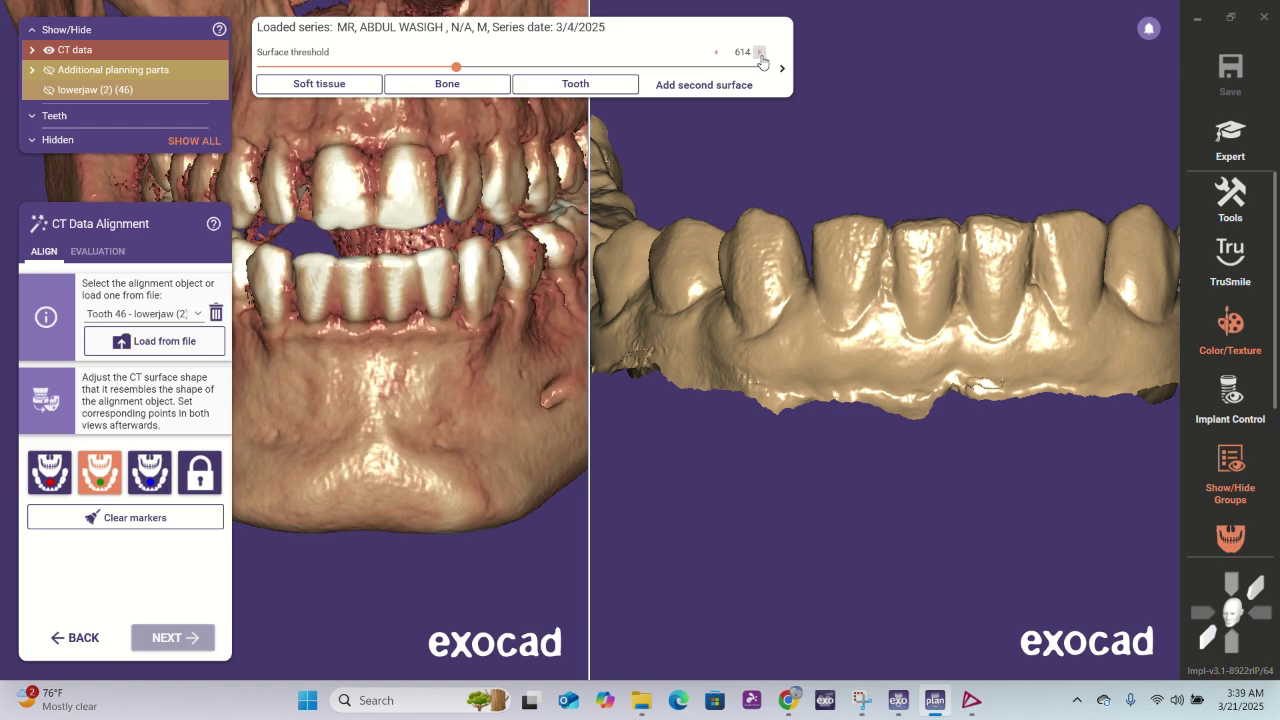
pyautogui.click(760, 55)
pyautogui.click(760, 55)
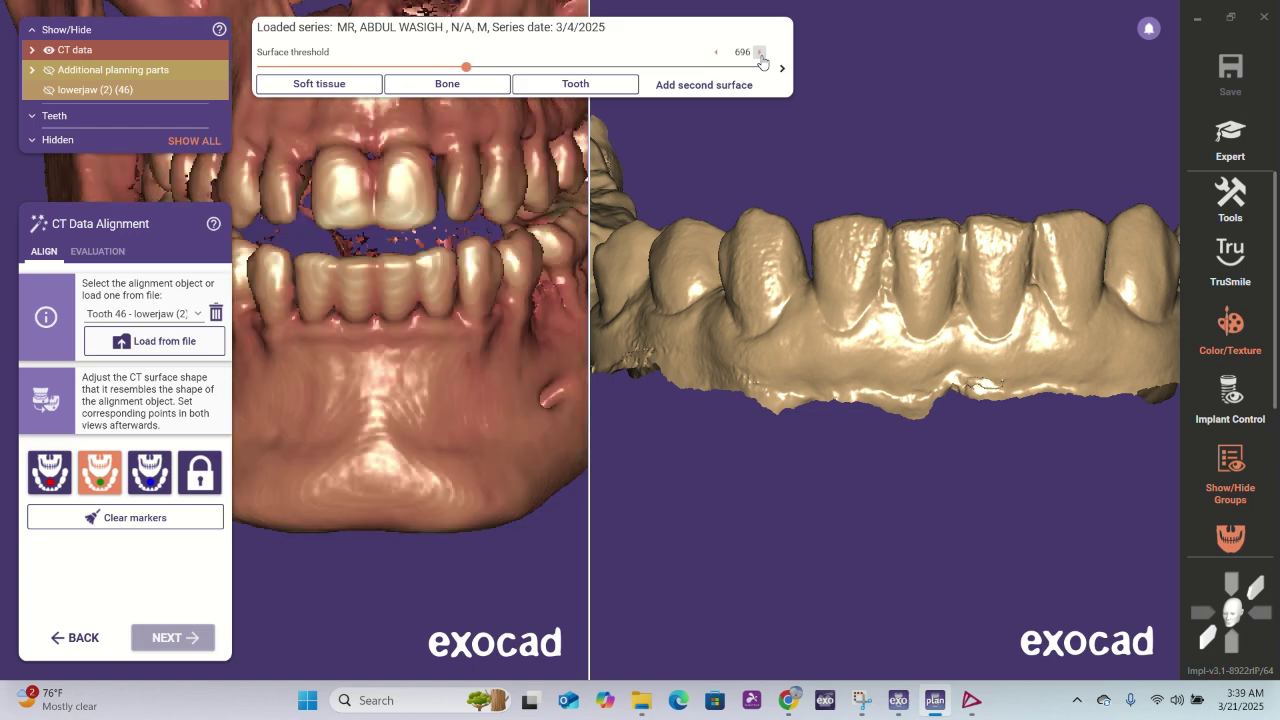
pyautogui.moveTo(491, 463); pyautogui.dragTo(388, 301, button='right')
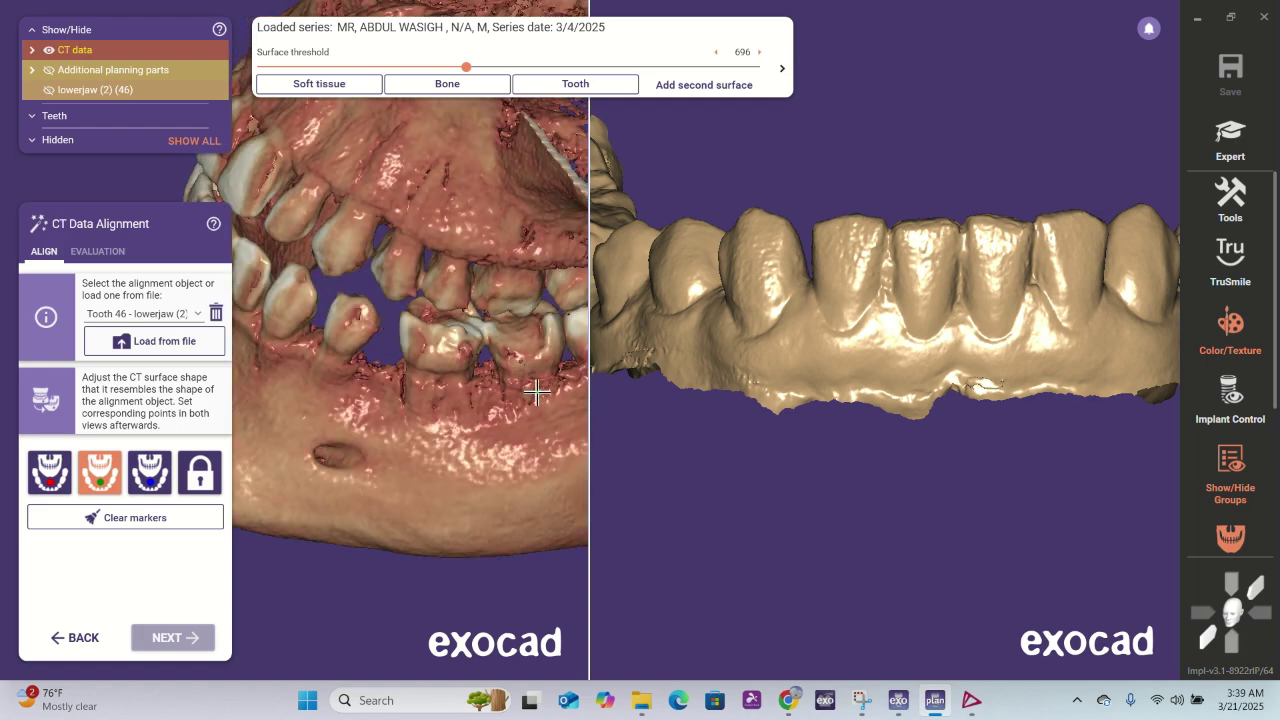
pyautogui.moveTo(978, 261); pyautogui.dragTo(1093, 365, button='right')
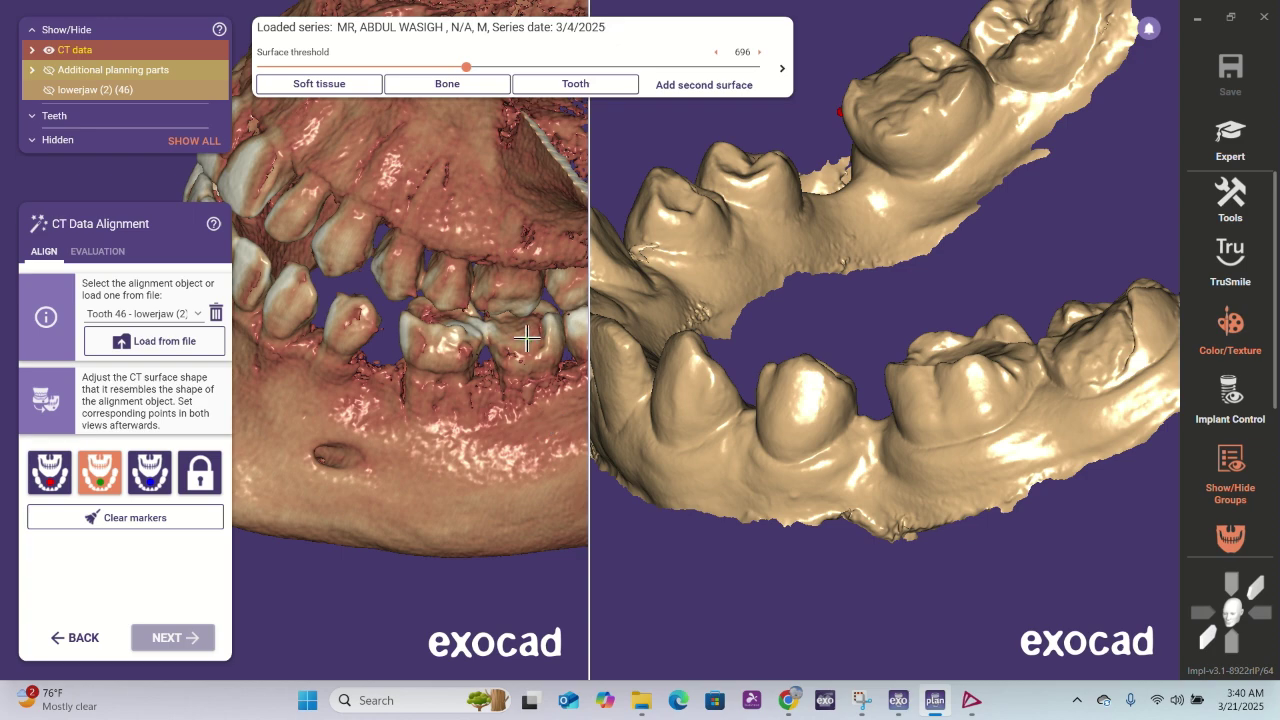
pyautogui.click(760, 54)
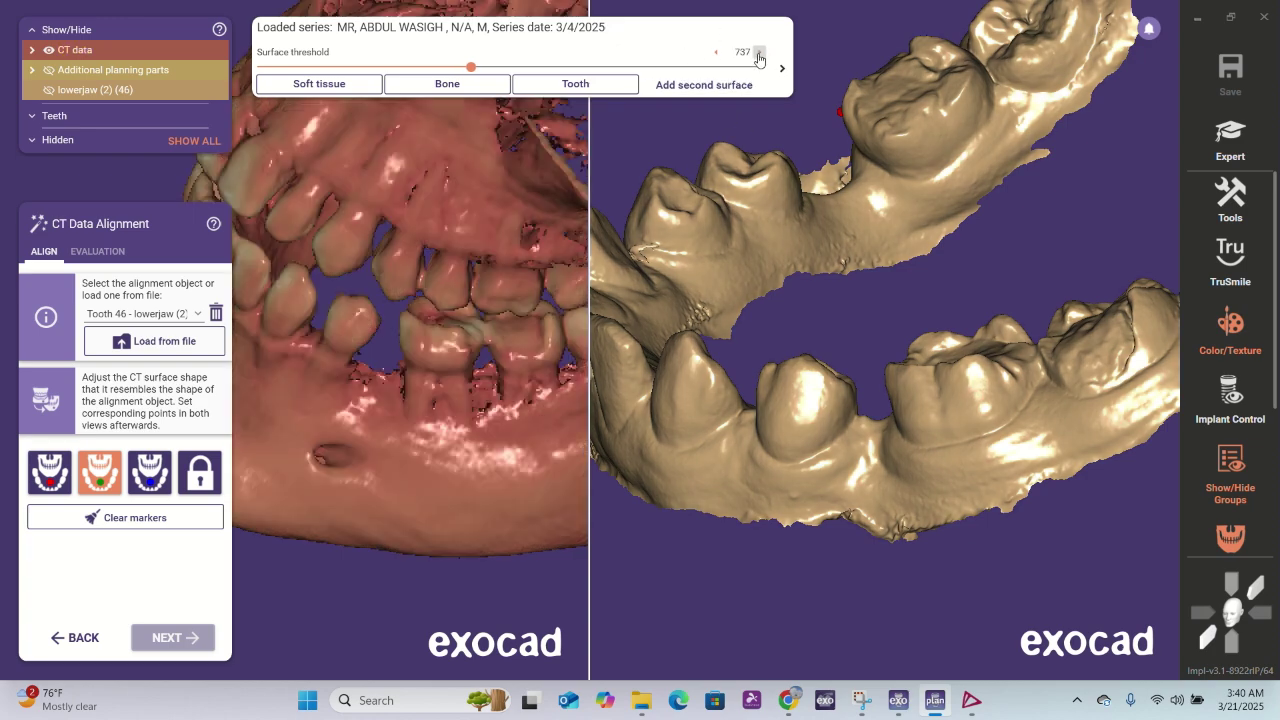
pyautogui.click(760, 54)
pyautogui.click(760, 54)
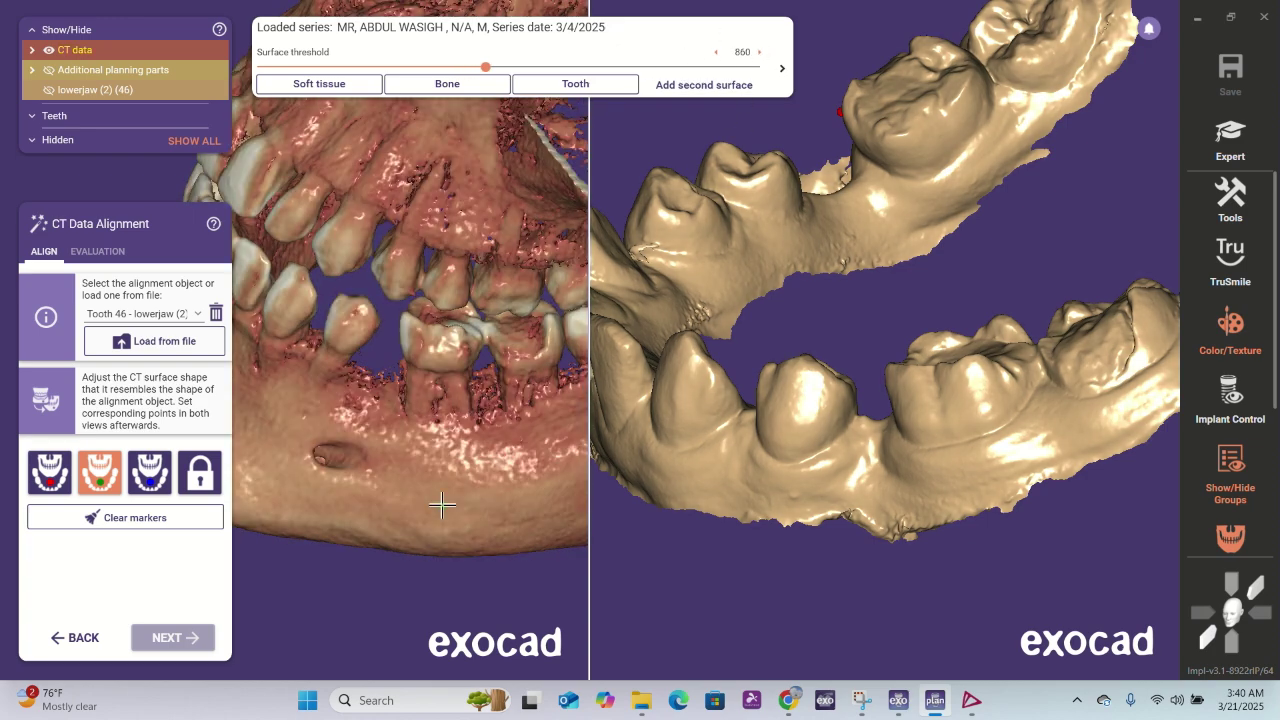
# - Lower the CT surface threshold to 579 so the lower teeth resemble those on the jaw scan
pyautogui.click(719, 51)
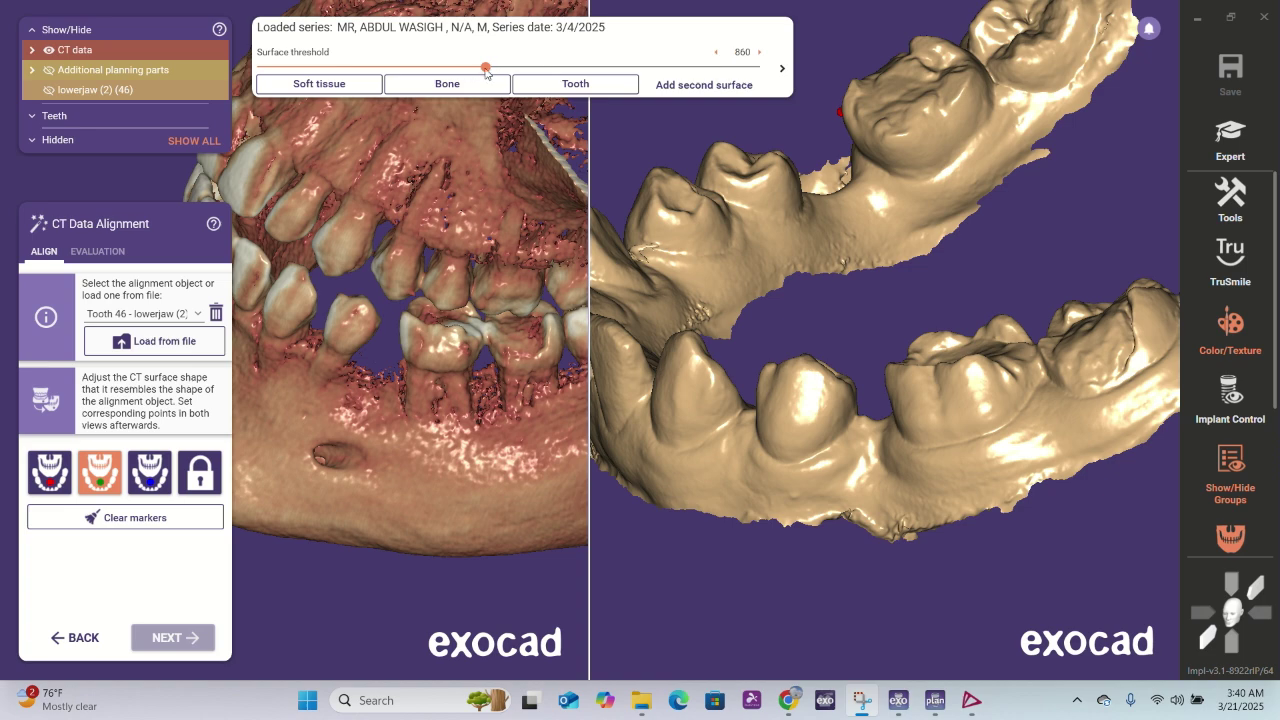
pyautogui.moveTo(486, 68); pyautogui.dragTo(452, 72)
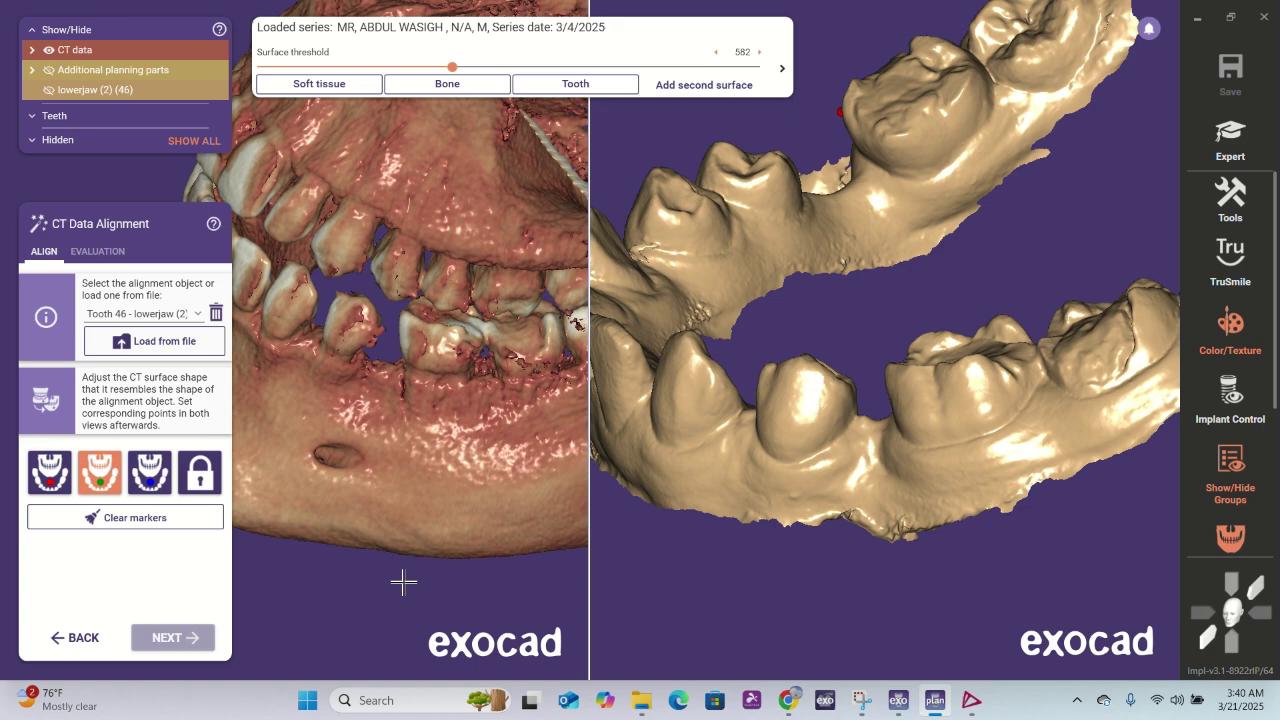
pyautogui.moveTo(424, 416); pyautogui.dragTo(422, 419, button='right')
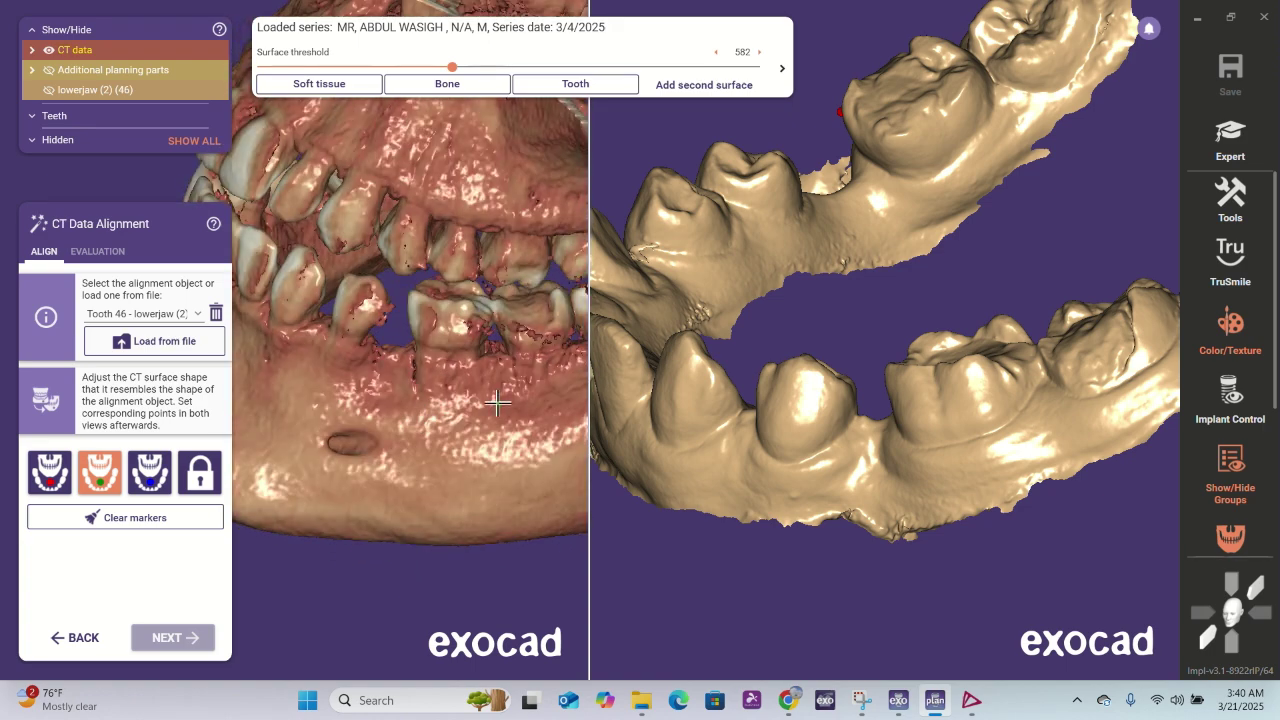
pyautogui.click(486, 162)
pyautogui.moveTo(452, 70); pyautogui.dragTo(437, 68)
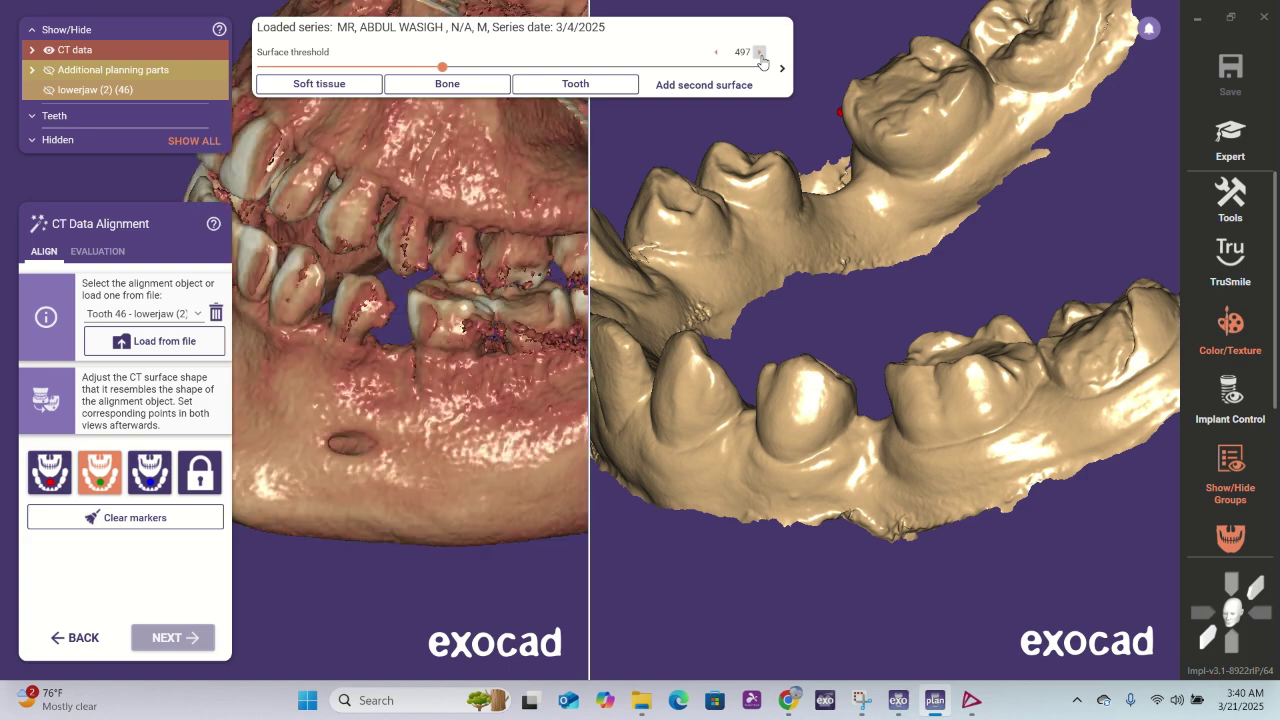
pyautogui.click(759, 54)
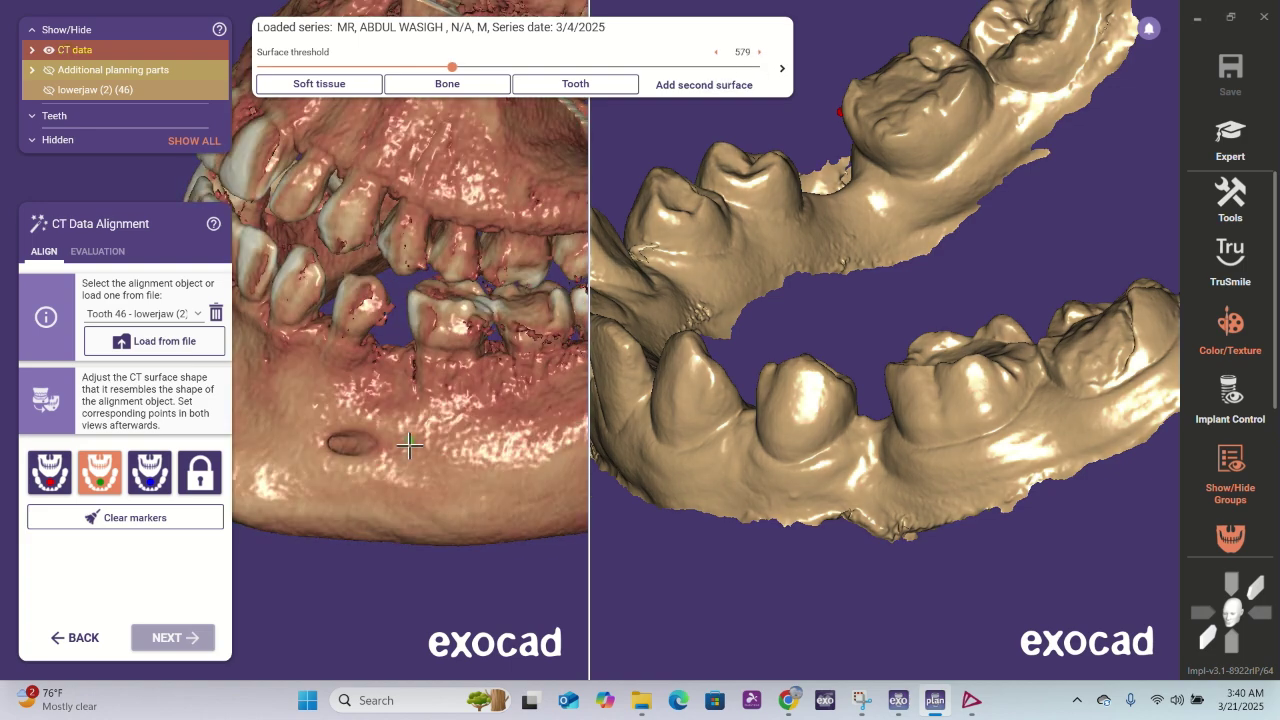
# - Place the green alignment marker on the tip of the lower canine on the tooth 46 side, on both the CT surface and the jaw scan
pyautogui.moveTo(414, 586); pyautogui.dragTo(418, 575, button='right')
pyautogui.moveTo(363, 476); pyautogui.dragTo(377, 418, button='right')
pyautogui.moveTo(368, 272); pyautogui.dragTo(370, 268, button='right')
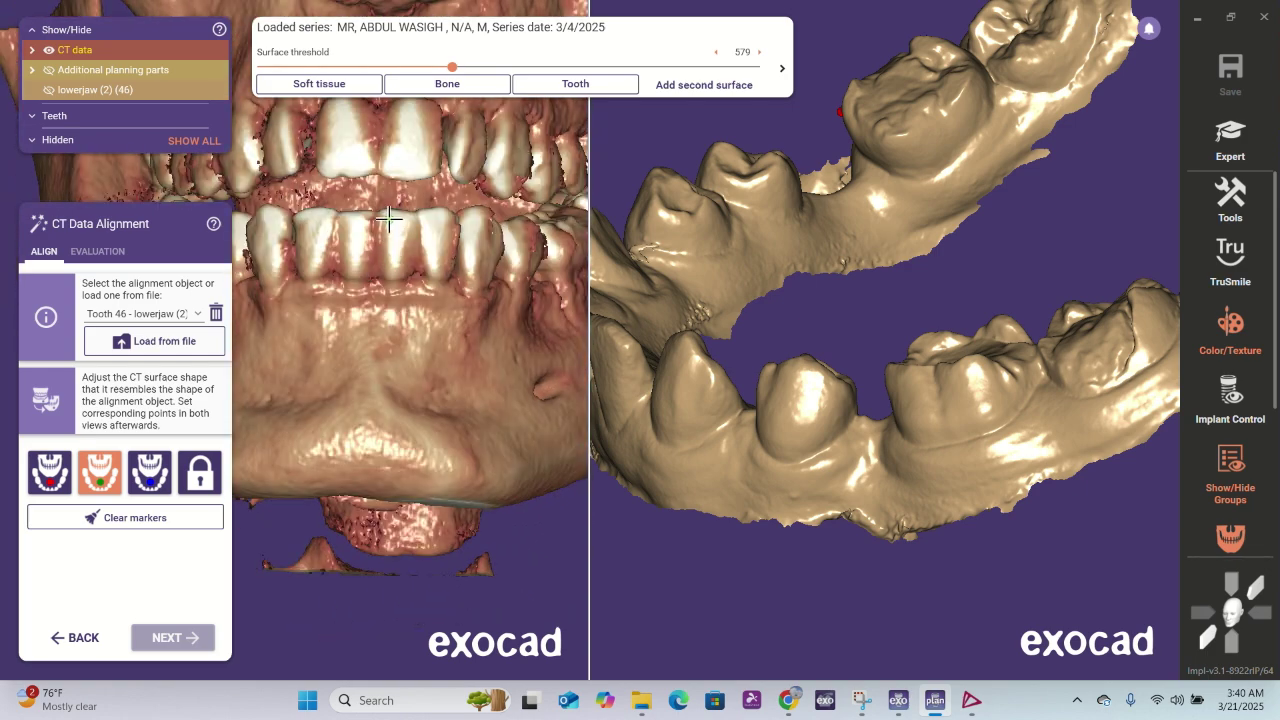
pyautogui.moveTo(390, 220); pyautogui.dragTo(390, 224, button='right')
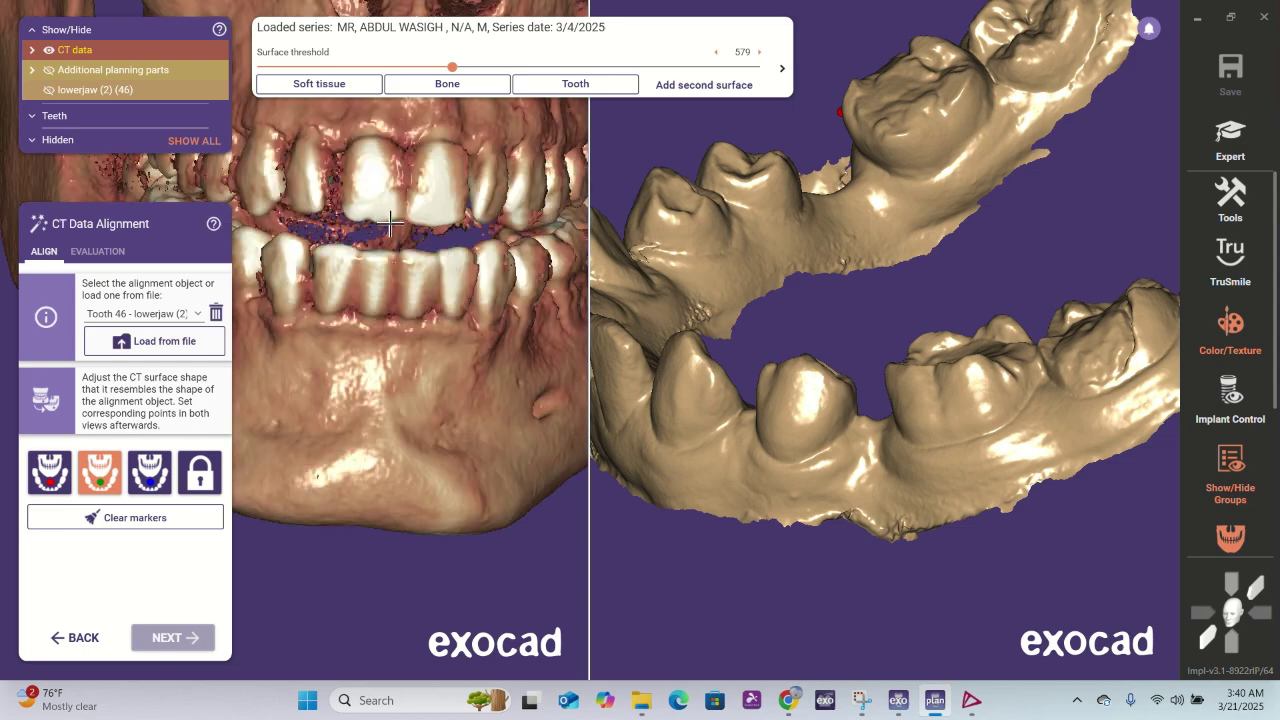
pyautogui.moveTo(680, 400)
pyautogui.mouseDown(button='right')
pyautogui.moveTo(790, 365)
pyautogui.moveTo(806, 420)
pyautogui.moveTo(792, 420)
pyautogui.mouseUp(button='right')
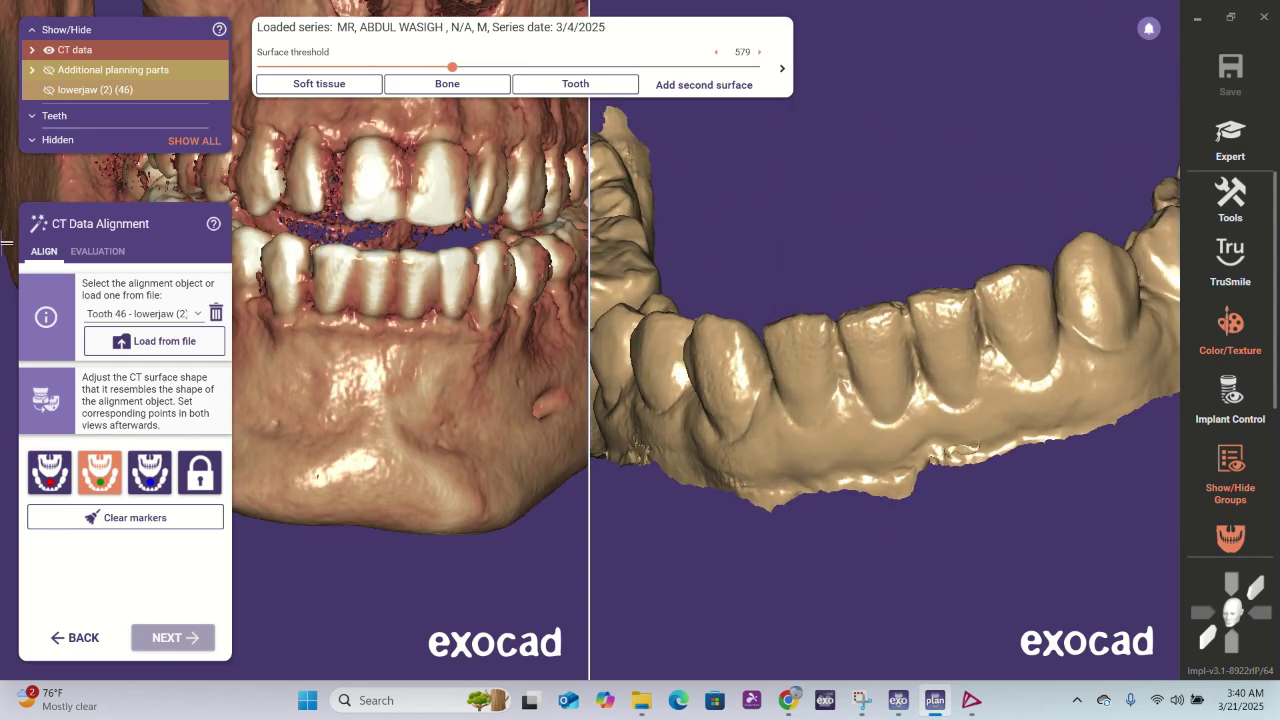
pyautogui.click(286, 239)
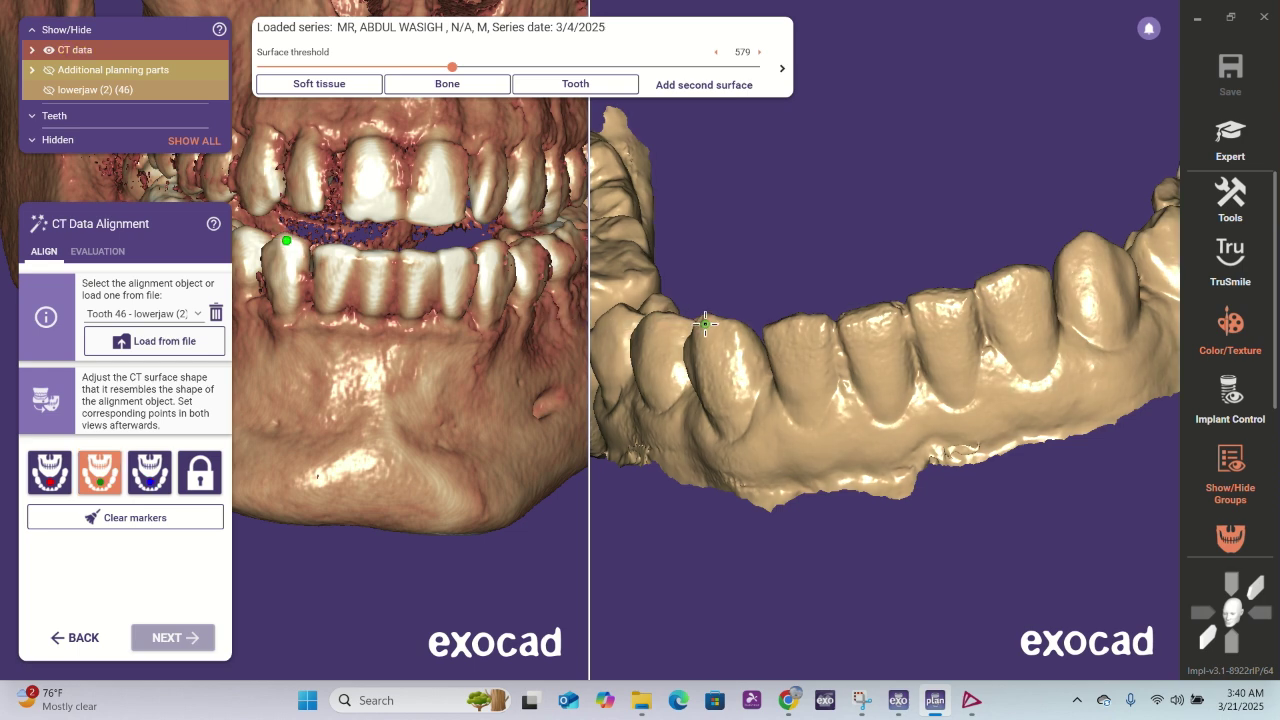
pyautogui.click(707, 321)
# - Place the blue alignment marker on the inner side of the second molar opposite the tooth 46 side, on both the jaw scan and the CT surface
pyautogui.moveTo(877, 551); pyautogui.dragTo(875, 560, button='right')
pyautogui.moveTo(283, 375); pyautogui.dragTo(286, 375, button='right')
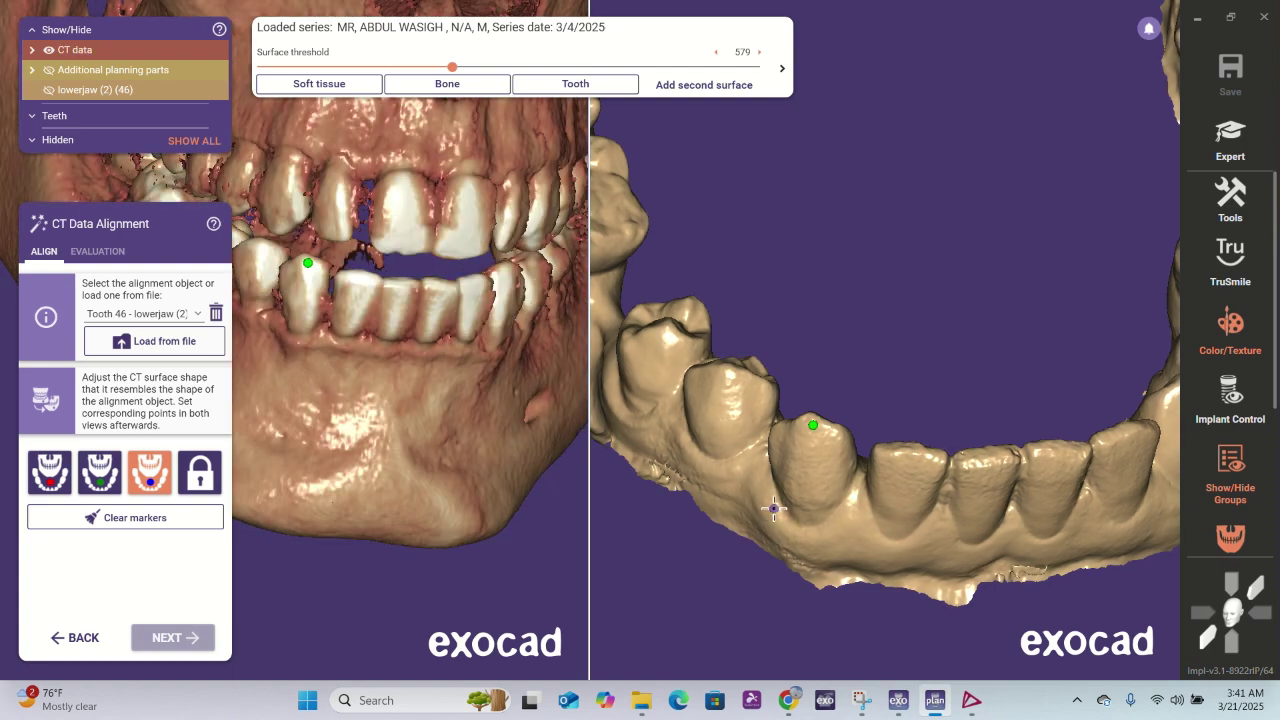
pyautogui.moveTo(774, 508); pyautogui.dragTo(883, 463, button='right')
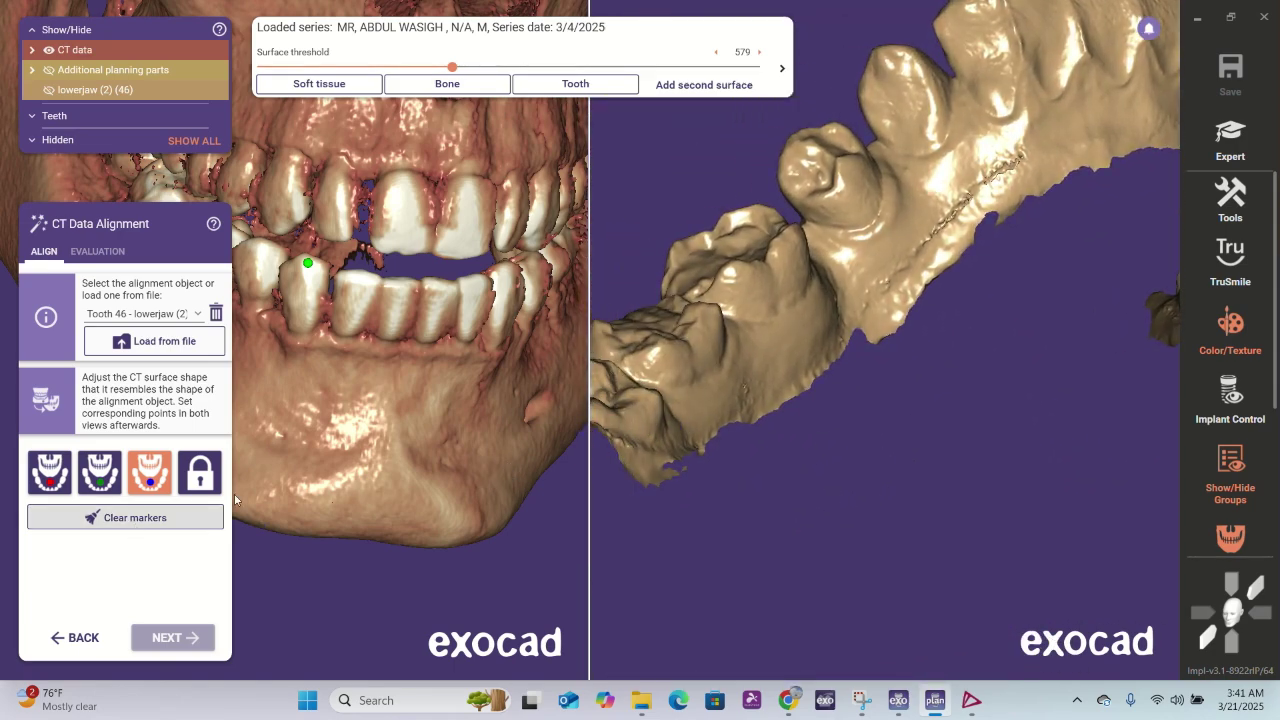
pyautogui.moveTo(434, 456); pyautogui.dragTo(503, 365, button='right')
pyautogui.scroll(6, 349, 292)
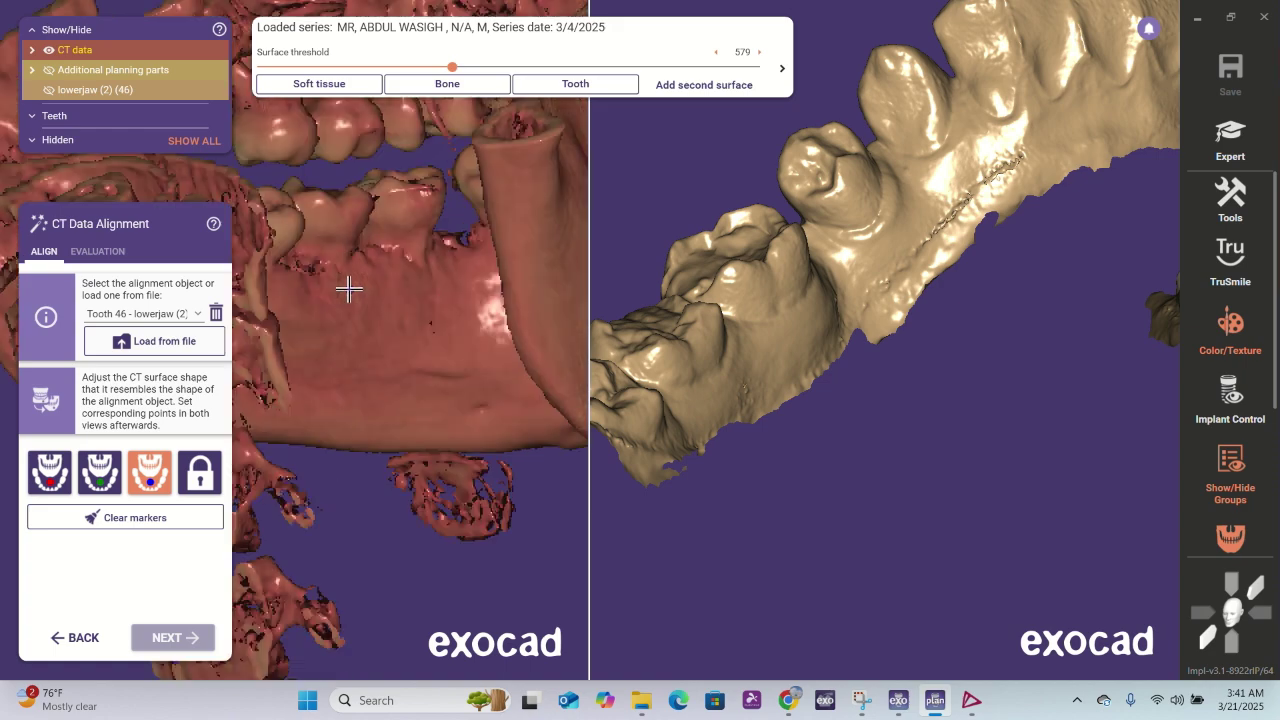
pyautogui.scroll(-2, 351, 288)
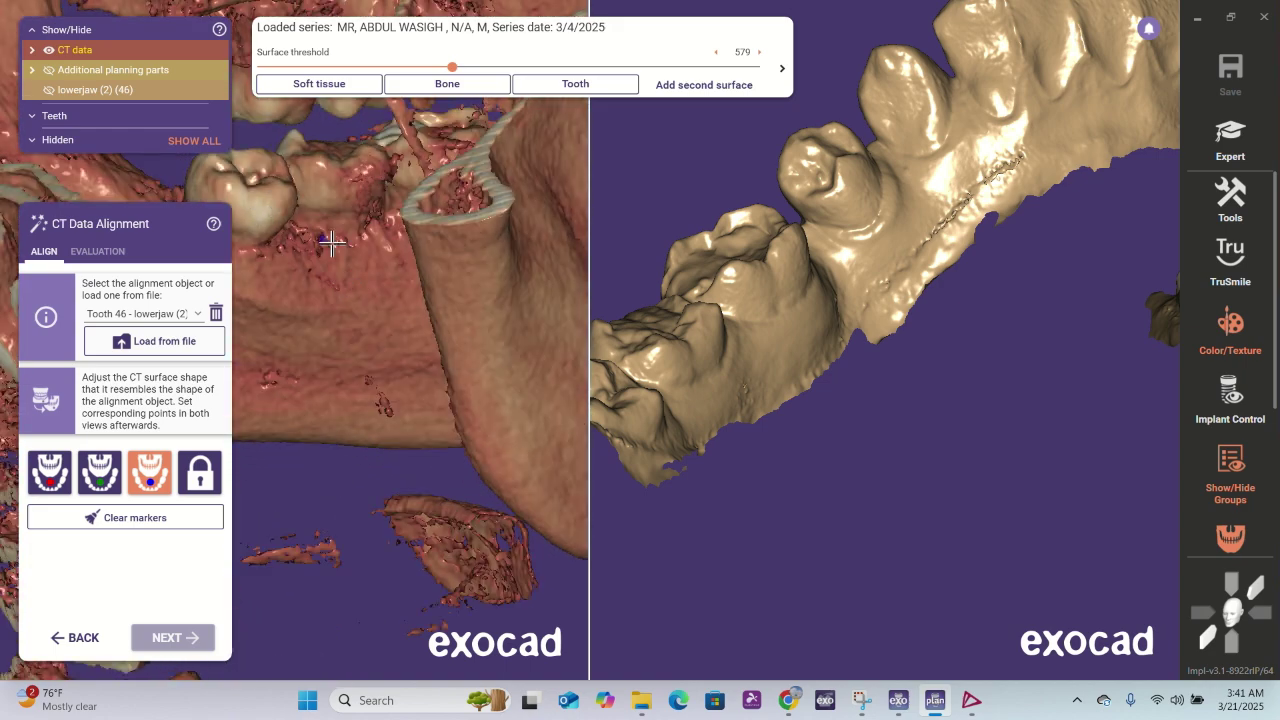
pyautogui.moveTo(901, 501); pyautogui.dragTo(894, 500, button='right')
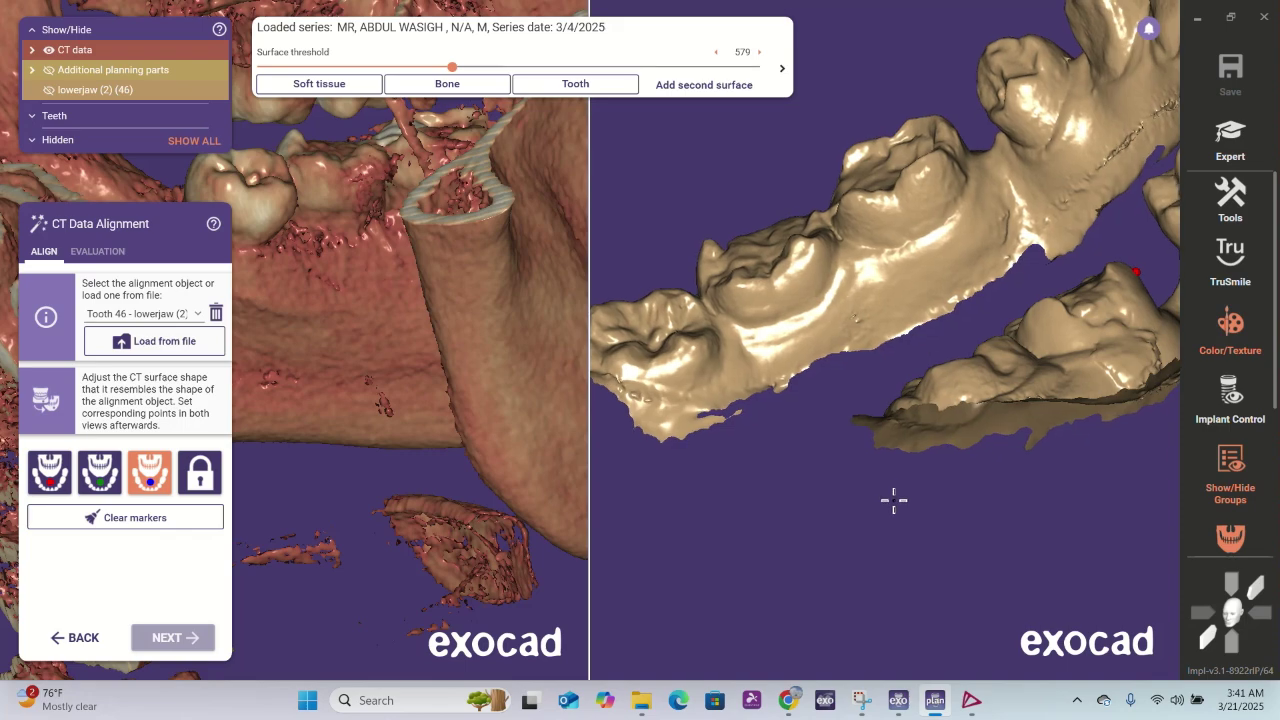
pyautogui.moveTo(346, 457); pyautogui.dragTo(353, 458, button='right')
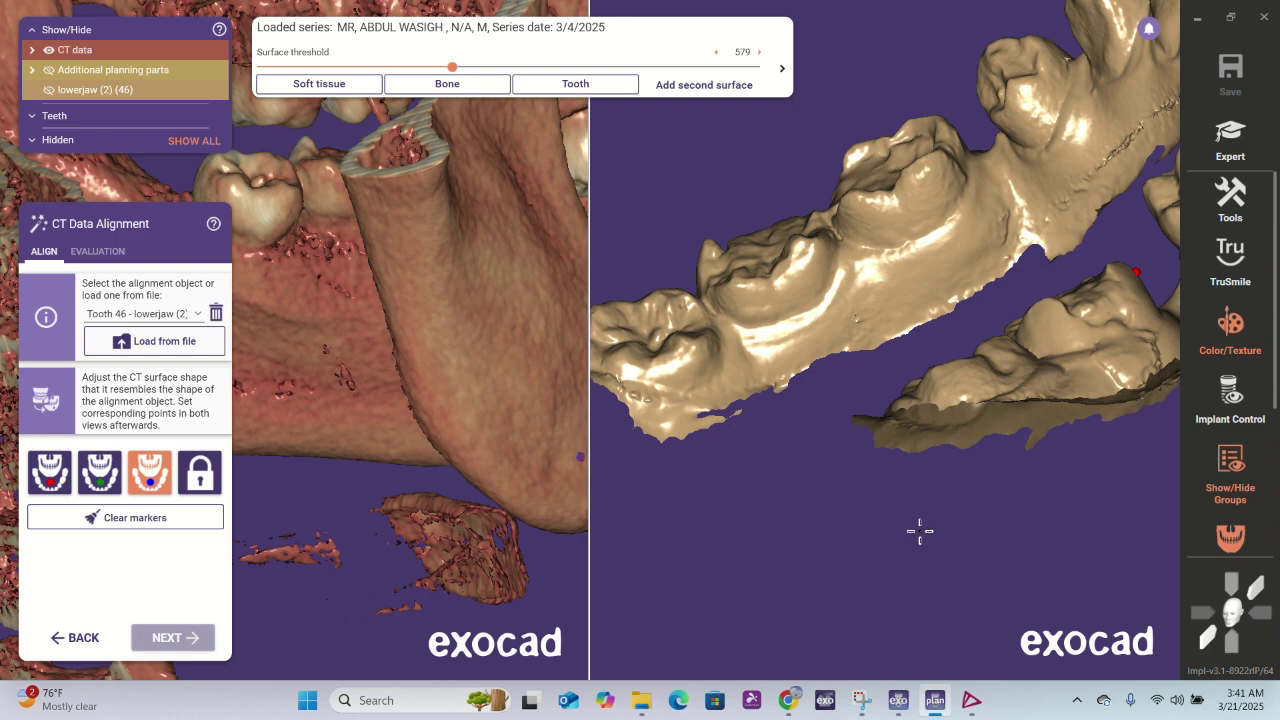
pyautogui.moveTo(920, 529); pyautogui.dragTo(867, 513, button='right')
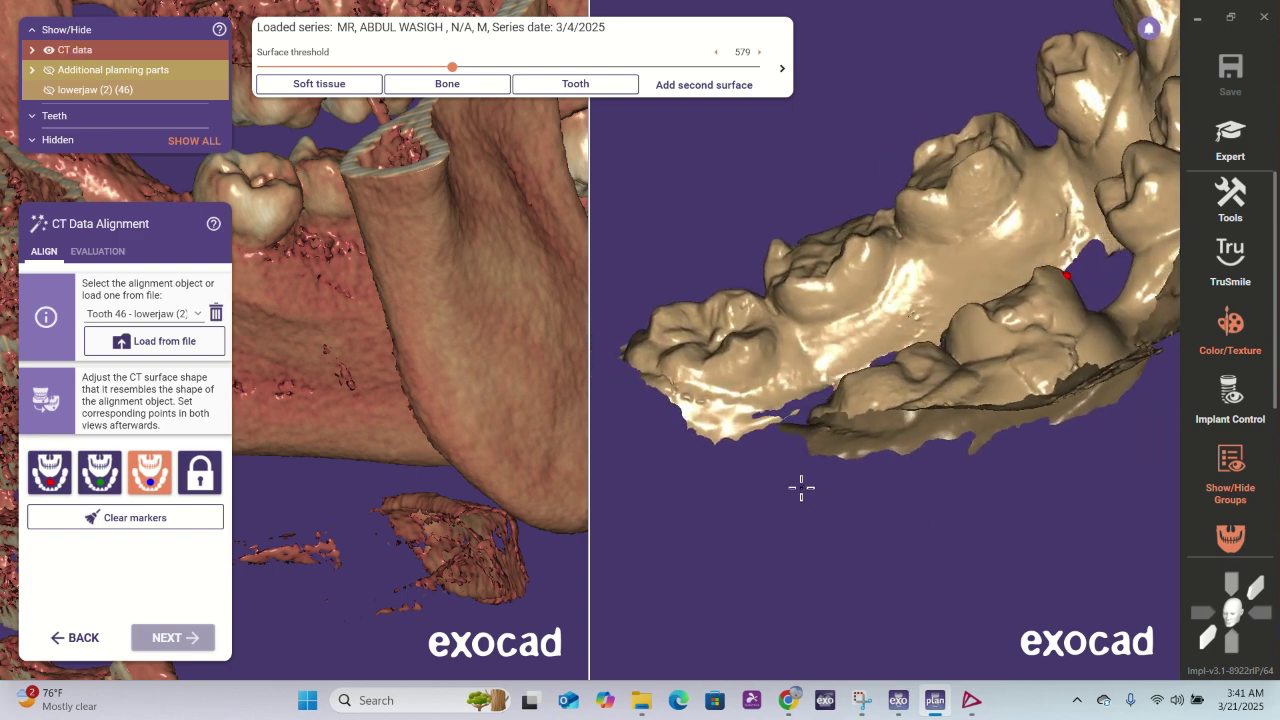
pyautogui.moveTo(408, 440); pyautogui.dragTo(413, 437, button='right')
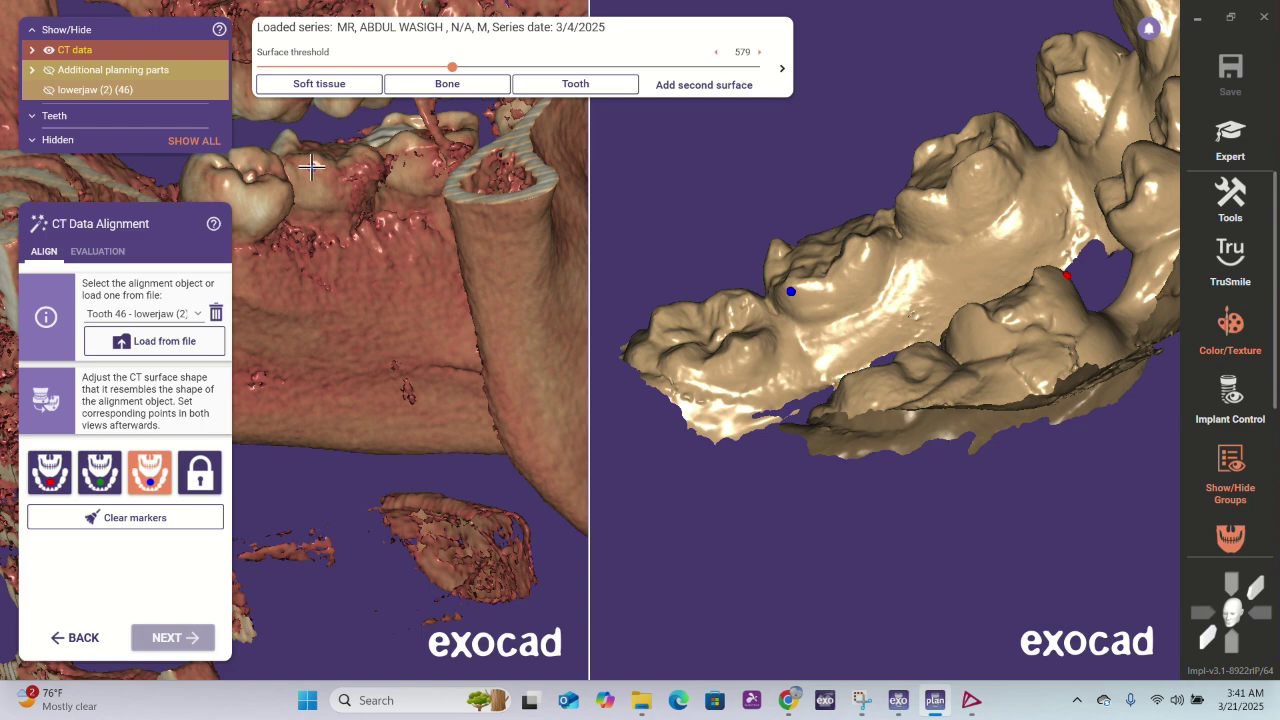
pyautogui.click(311, 167)
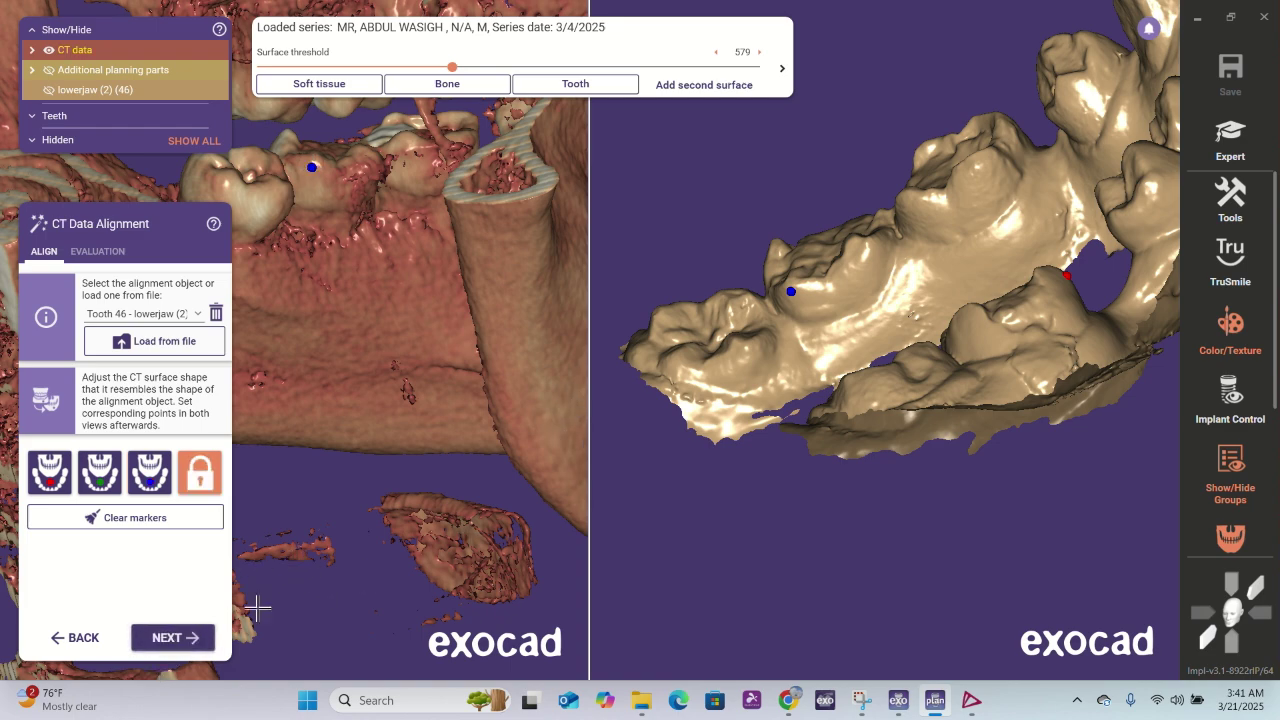
# - Compare the marker positions on the CT surface and jaw scan from the front, and proceed to the best-fit alignment
pyautogui.moveTo(850, 564); pyautogui.dragTo(837, 535, button='right')
pyautogui.click(1210, 640)
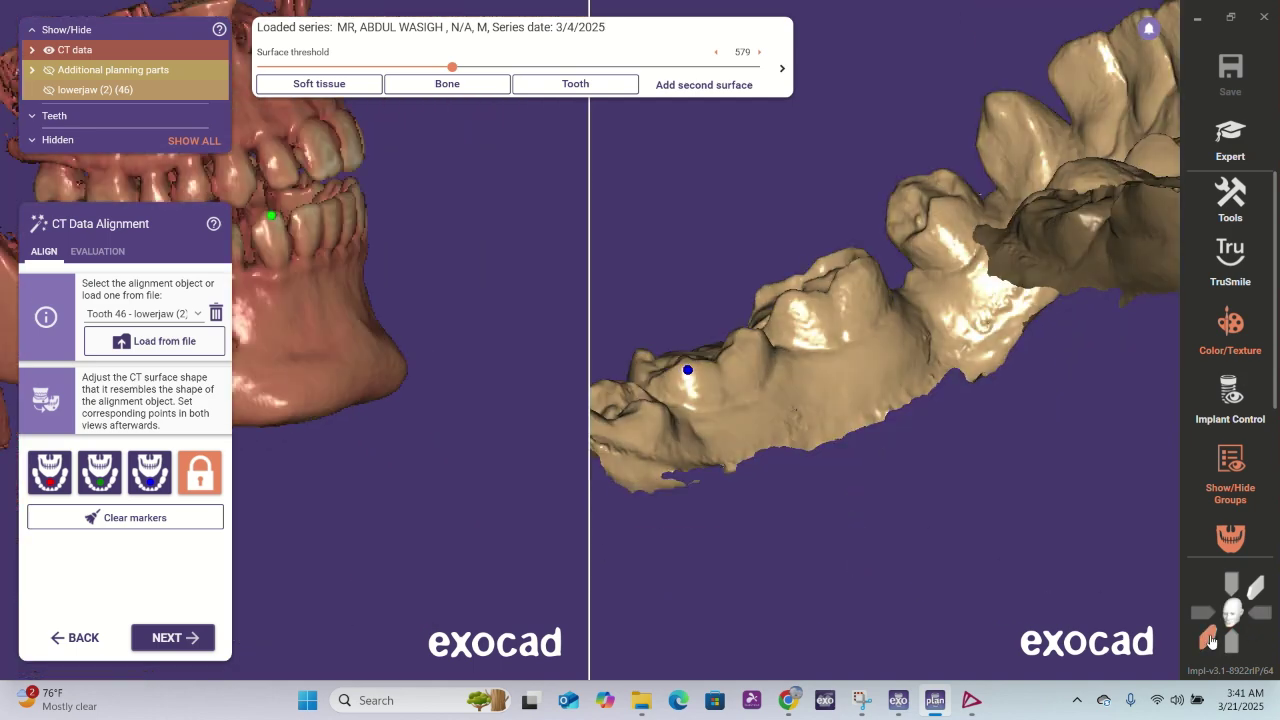
pyautogui.rightClick(881, 529)
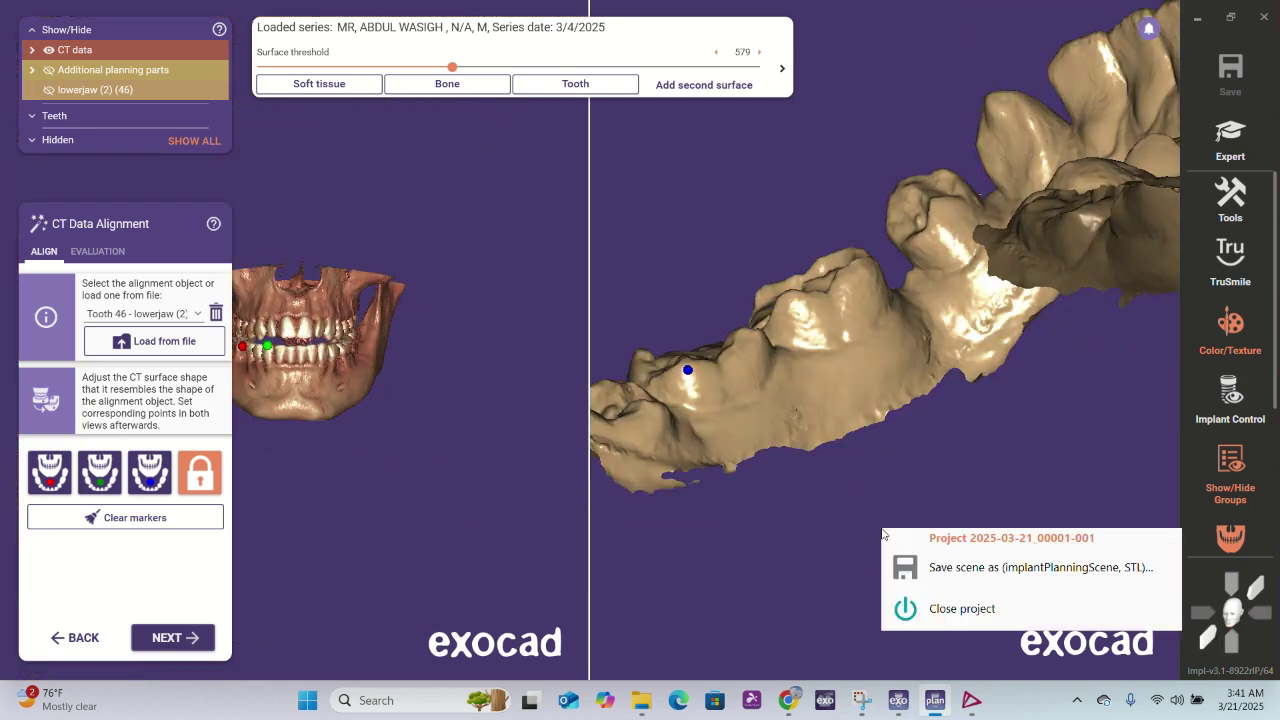
pyautogui.click(1207, 640)
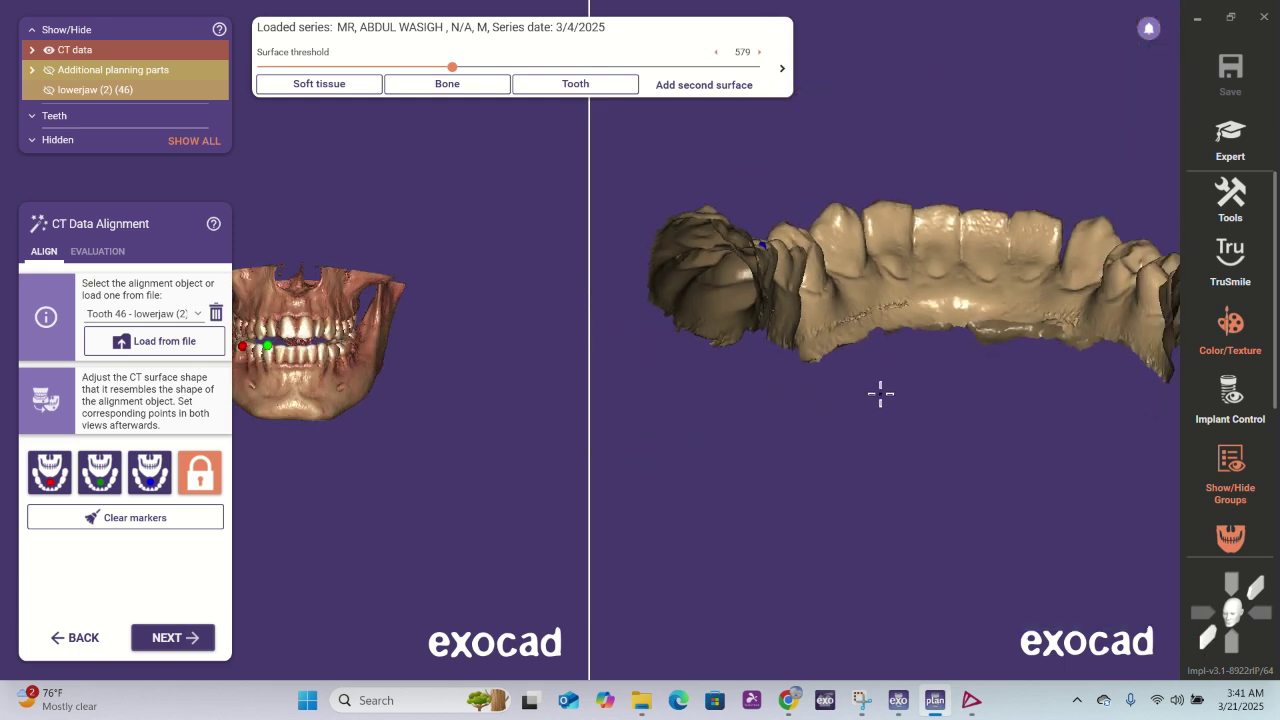
pyautogui.moveTo(873, 402); pyautogui.dragTo(780, 521, button='right')
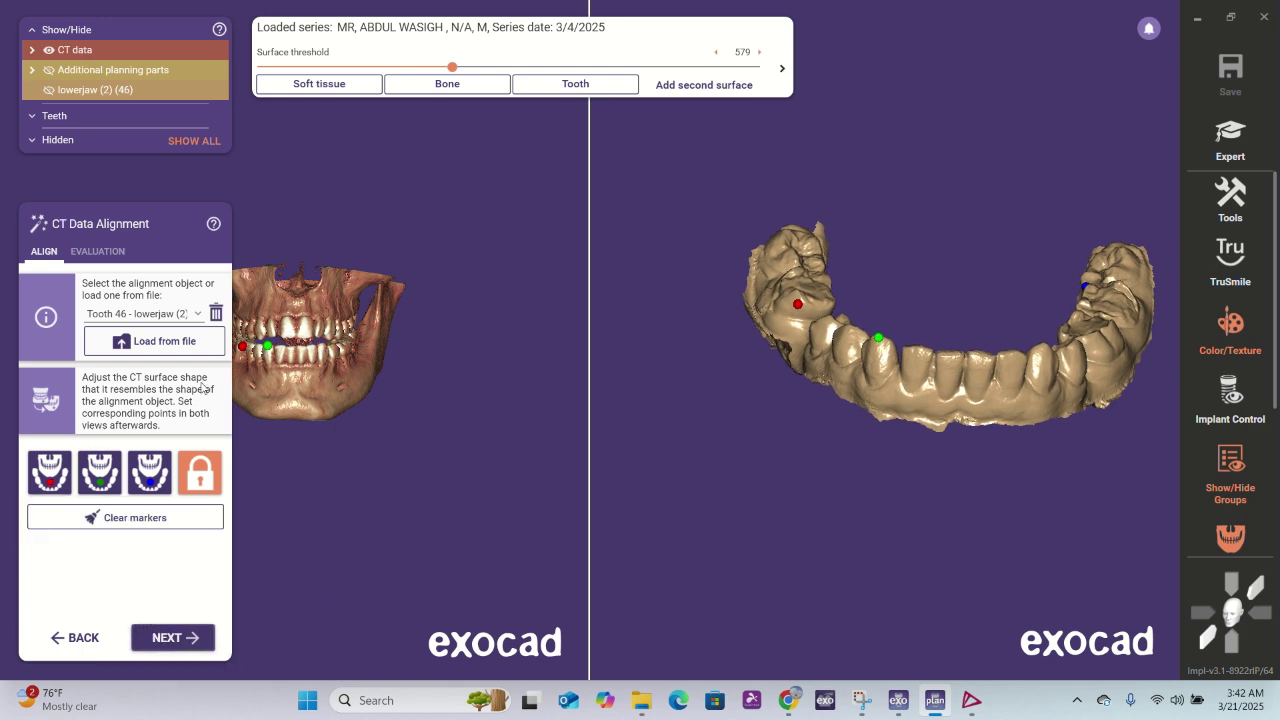
pyautogui.click(190, 639)
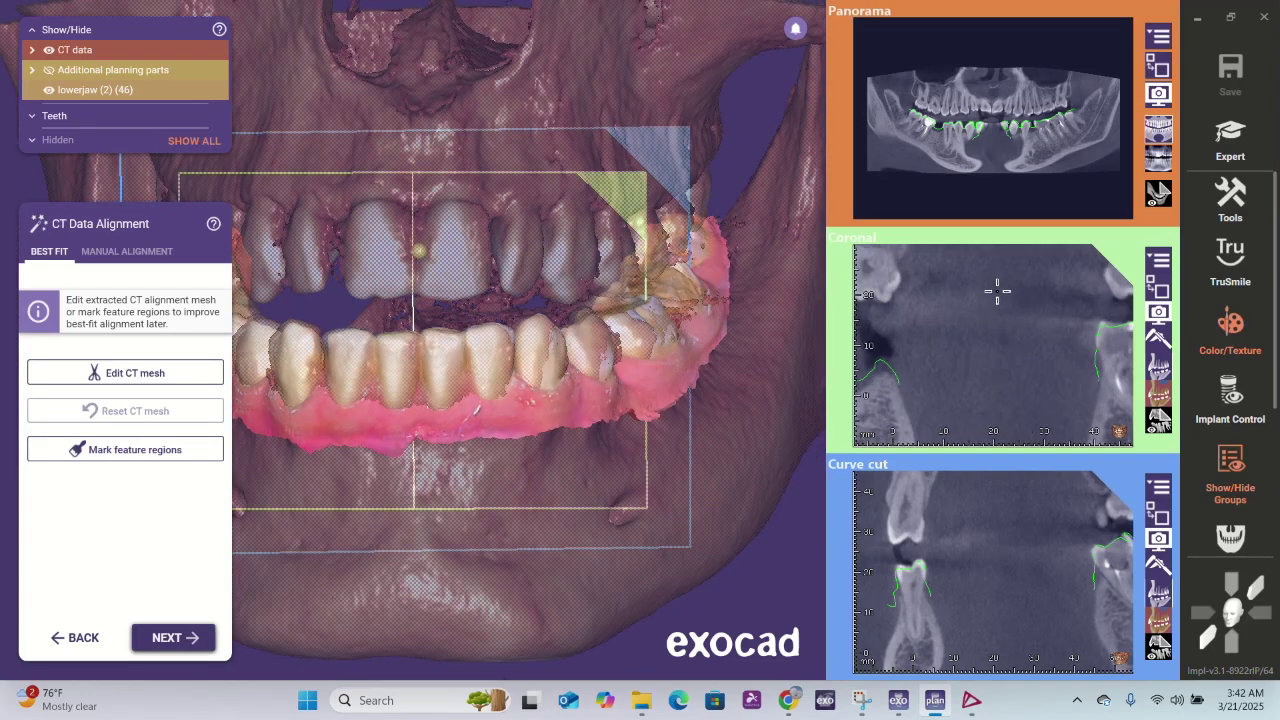
# - Examine how the green jaw scan outline follows the lower teeth in the coronal and curve cut slices
pyautogui.scroll(-3, 997, 291)
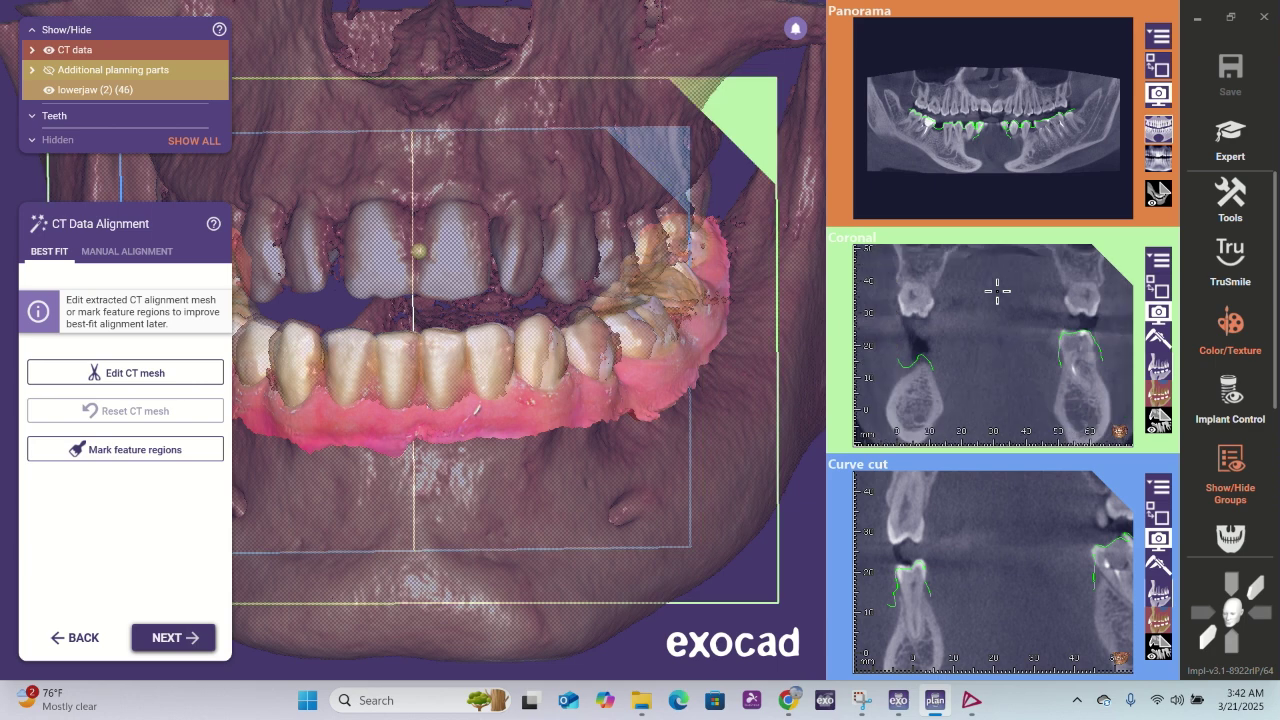
pyautogui.scroll(2, 997, 291)
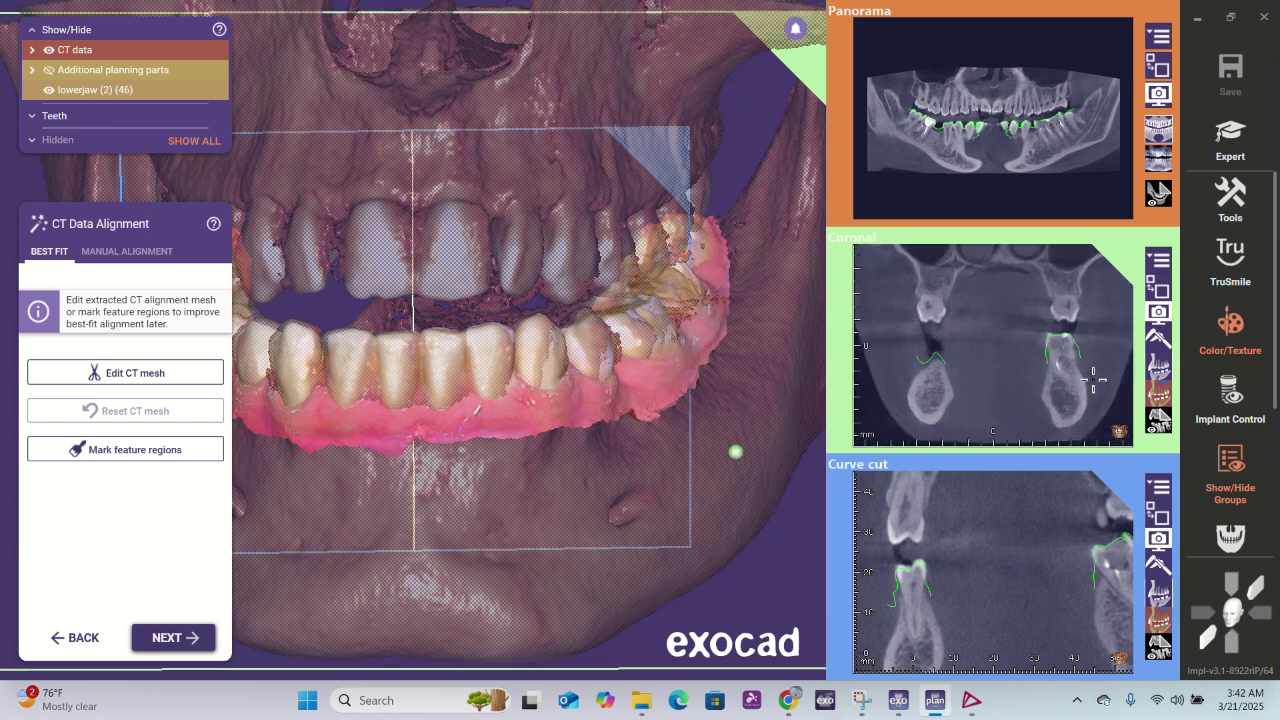
pyautogui.scroll(3, 936, 605)
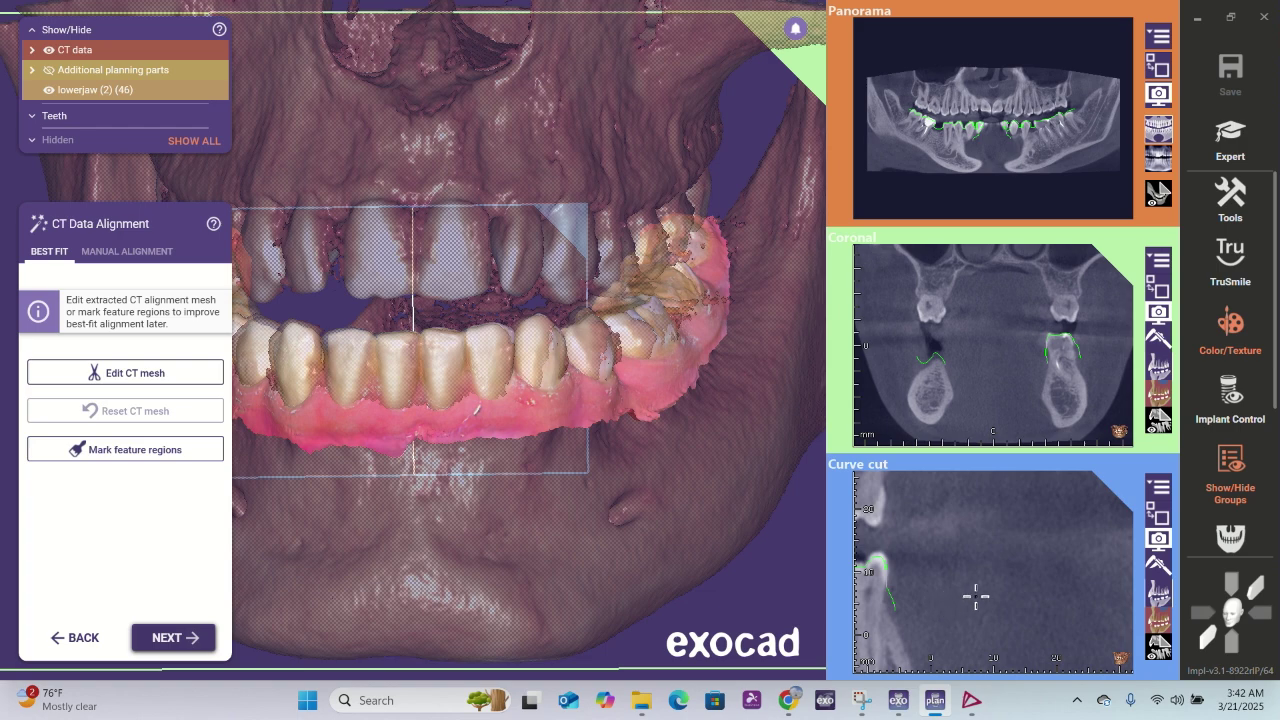
pyautogui.moveTo(976, 597)
pyautogui.mouseDown(button='right')
pyautogui.moveTo(1052, 597)
pyautogui.moveTo(976, 596)
pyautogui.mouseUp(button='right')
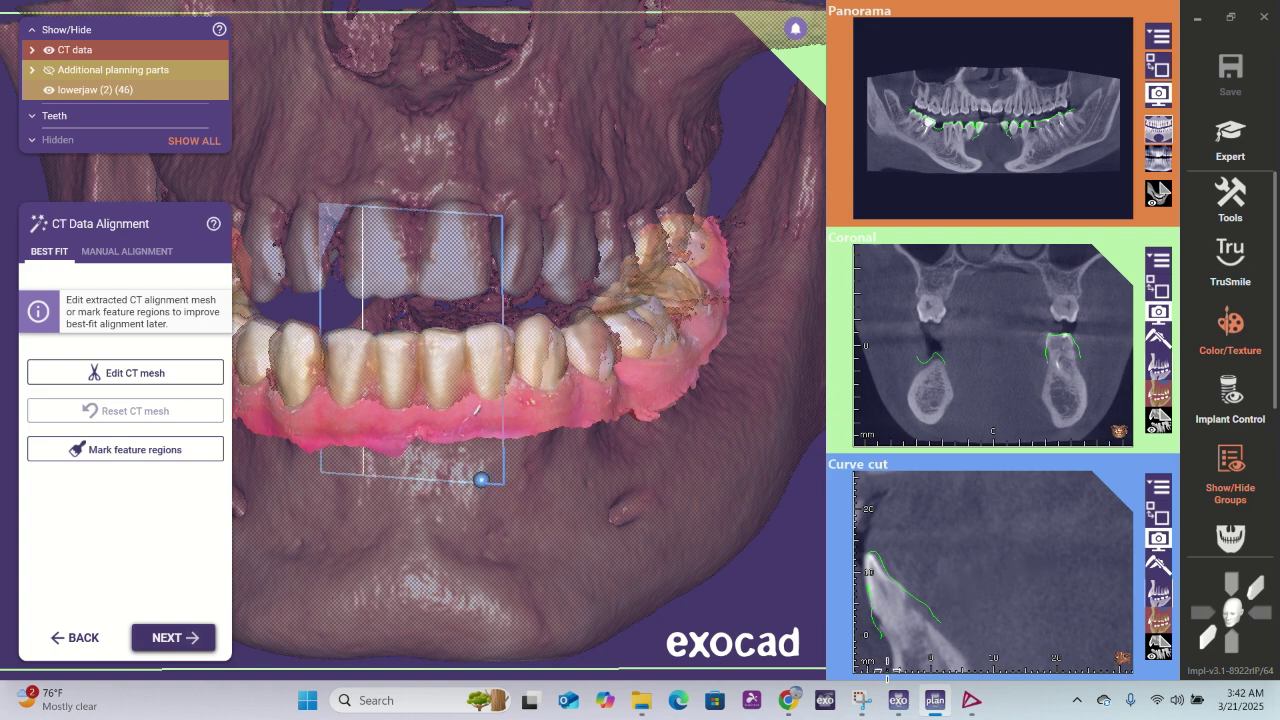
# - Compare the green jaw scan outline with the lower front teeth in the curve cut slices and the 3D overlay
pyautogui.moveTo(873, 601); pyautogui.dragTo(963, 596, button='right')
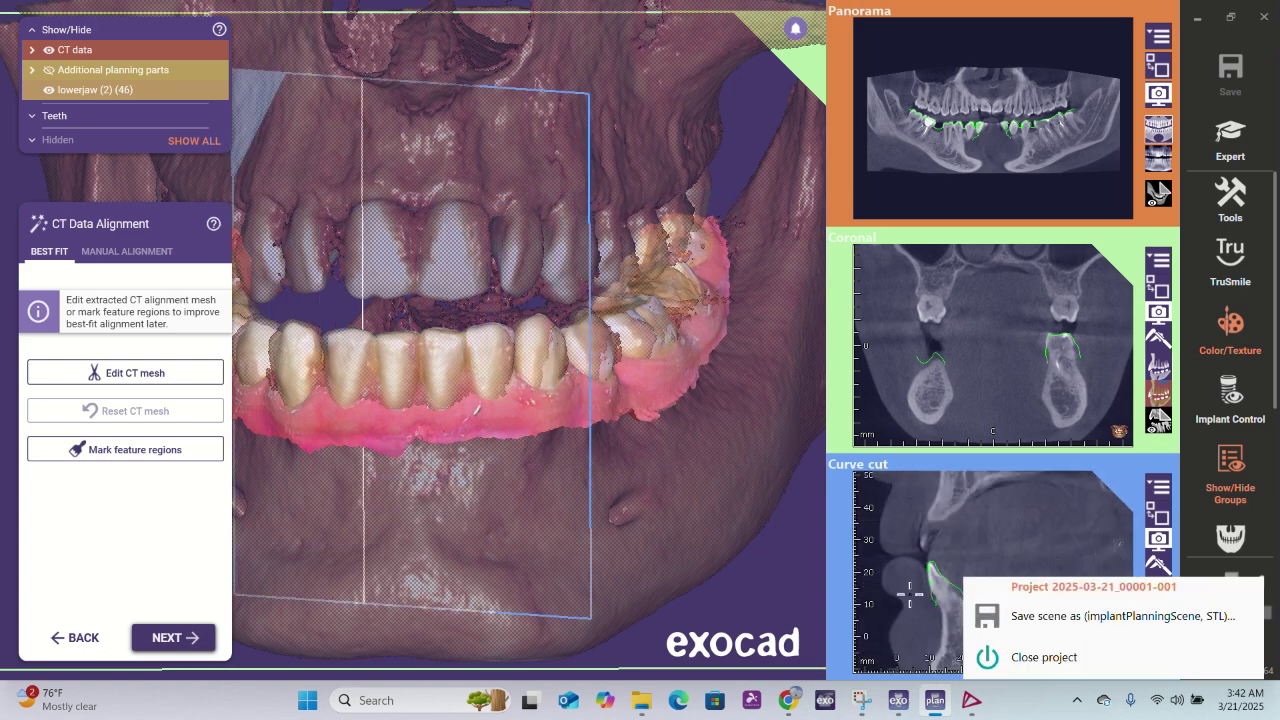
pyautogui.click(913, 594)
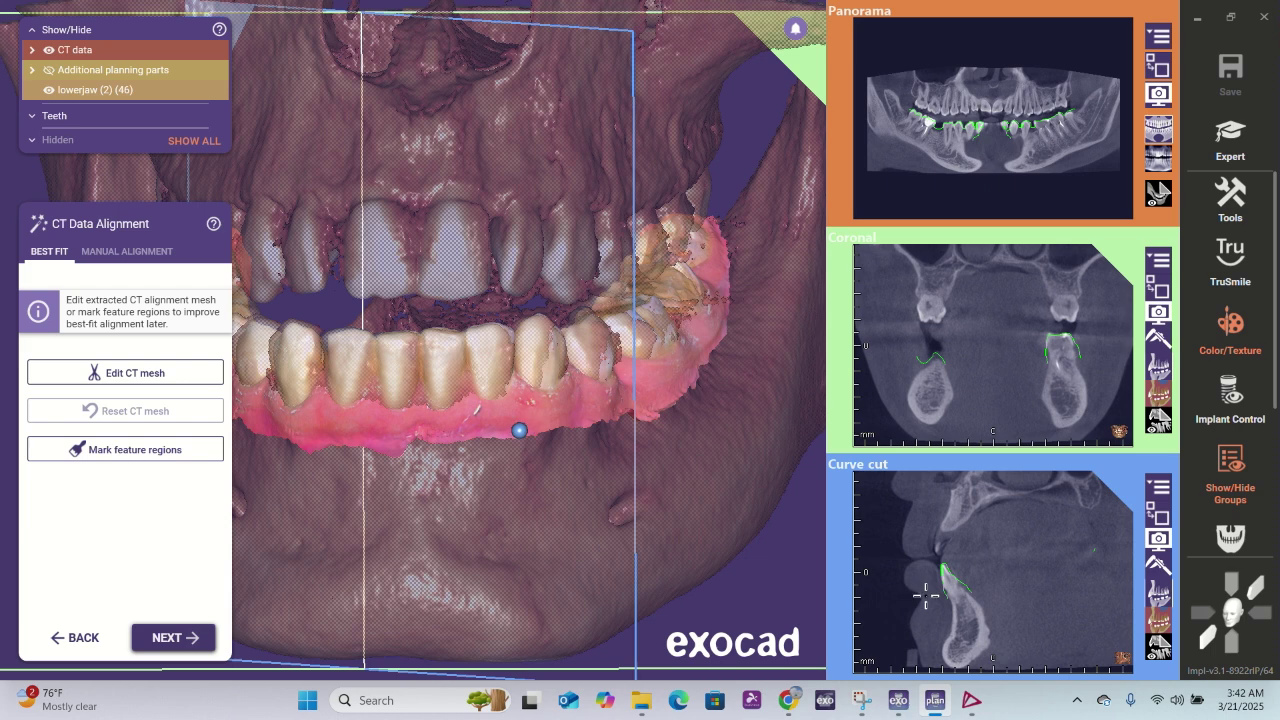
pyautogui.scroll(3, 952, 594)
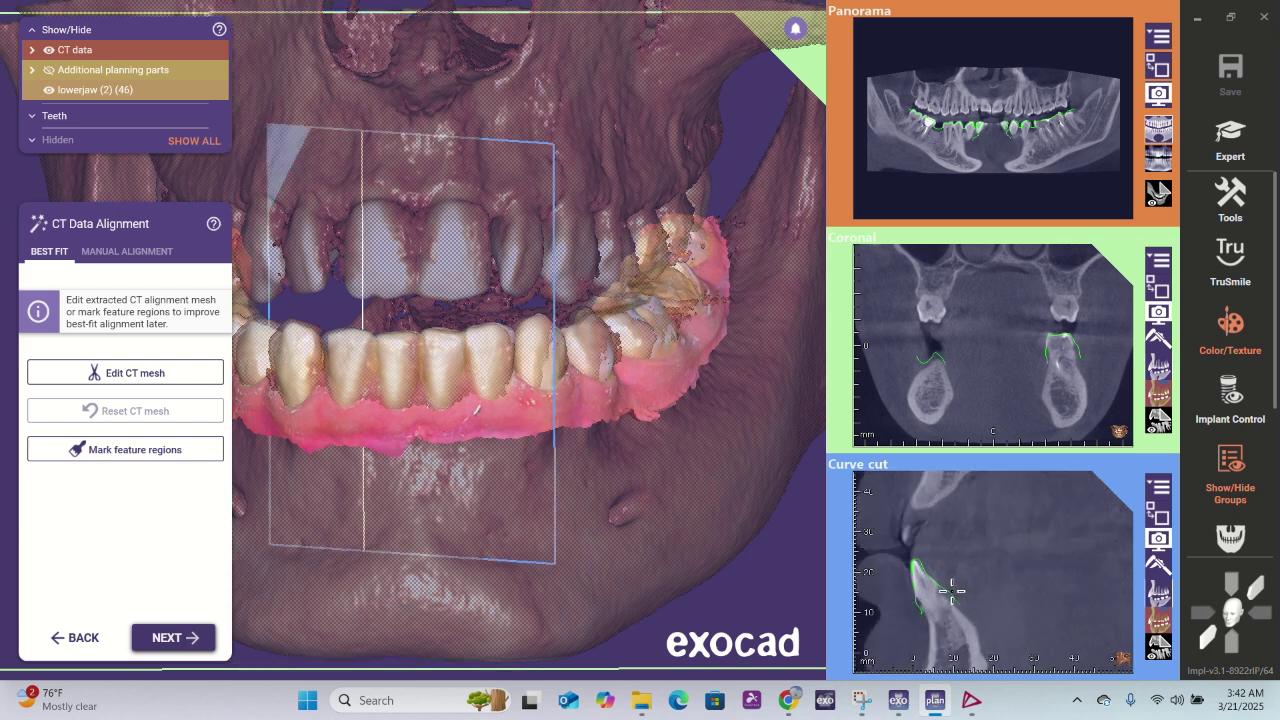
pyautogui.moveTo(952, 591)
pyautogui.mouseDown(button='middle')
pyautogui.moveTo(997, 552)
pyautogui.moveTo(987, 558)
pyautogui.mouseUp(button='middle')
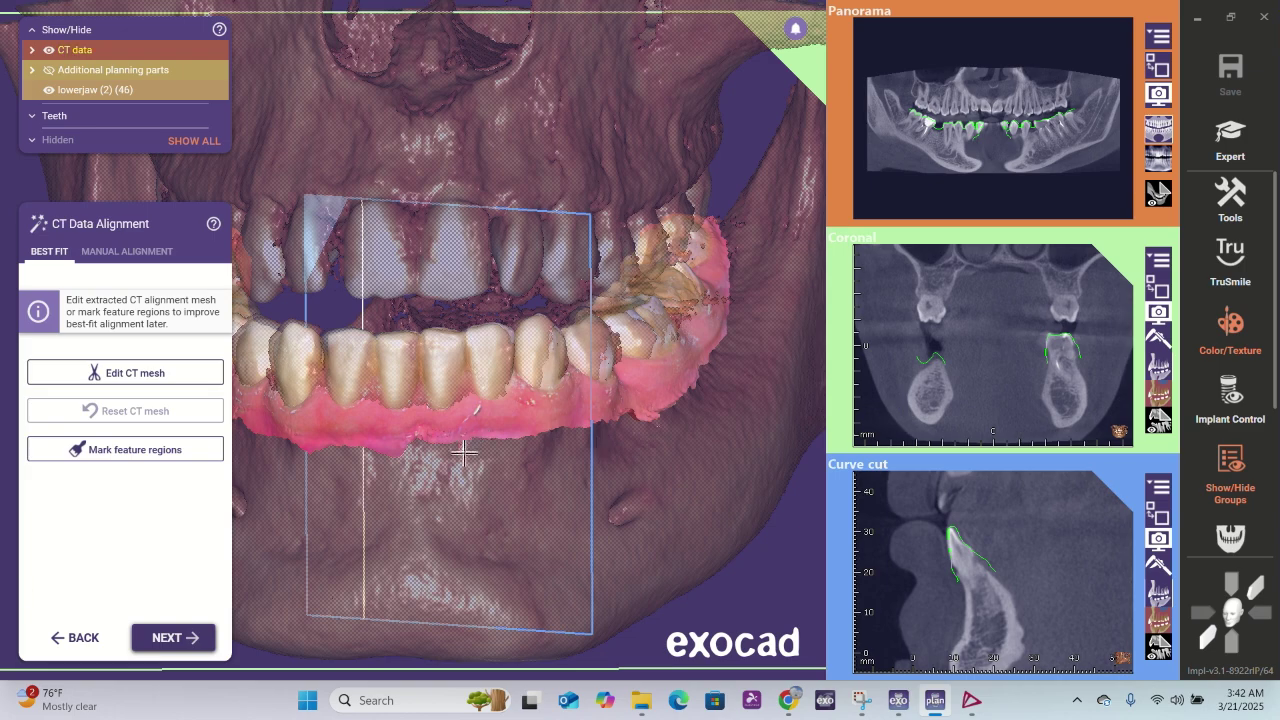
pyautogui.moveTo(464, 453); pyautogui.dragTo(466, 449, button='right')
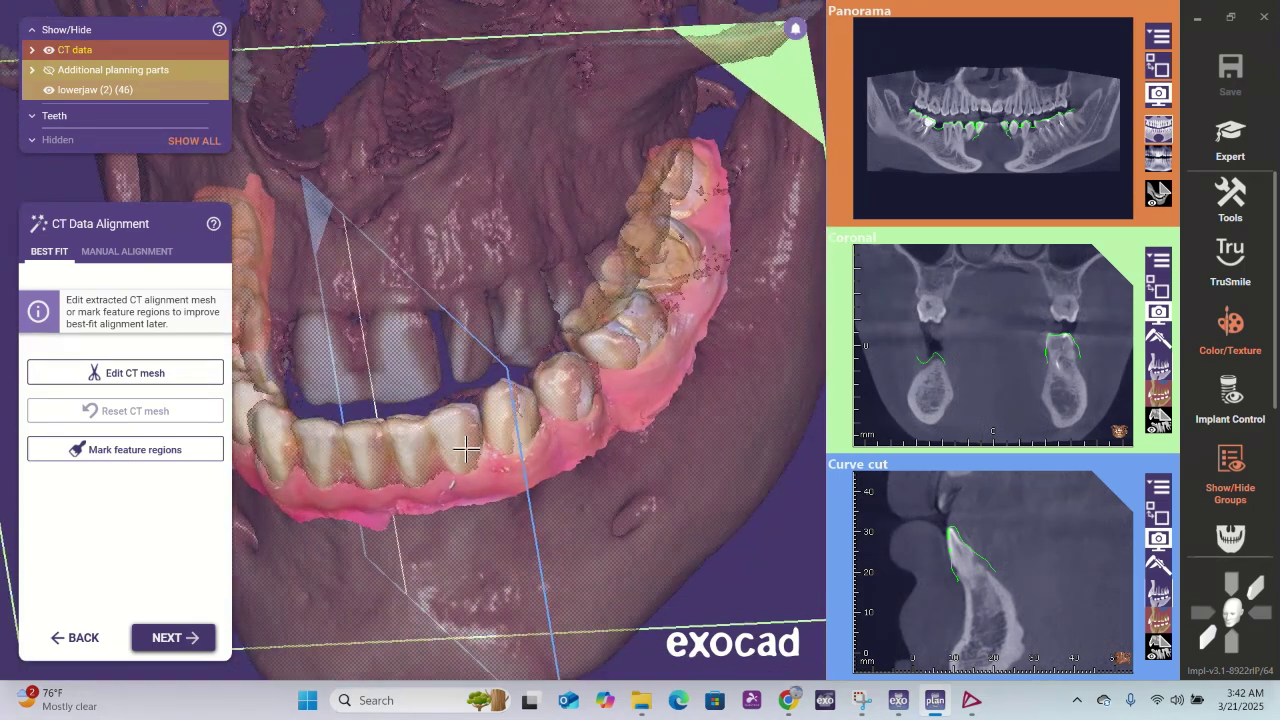
pyautogui.scroll(-5, 466, 450)
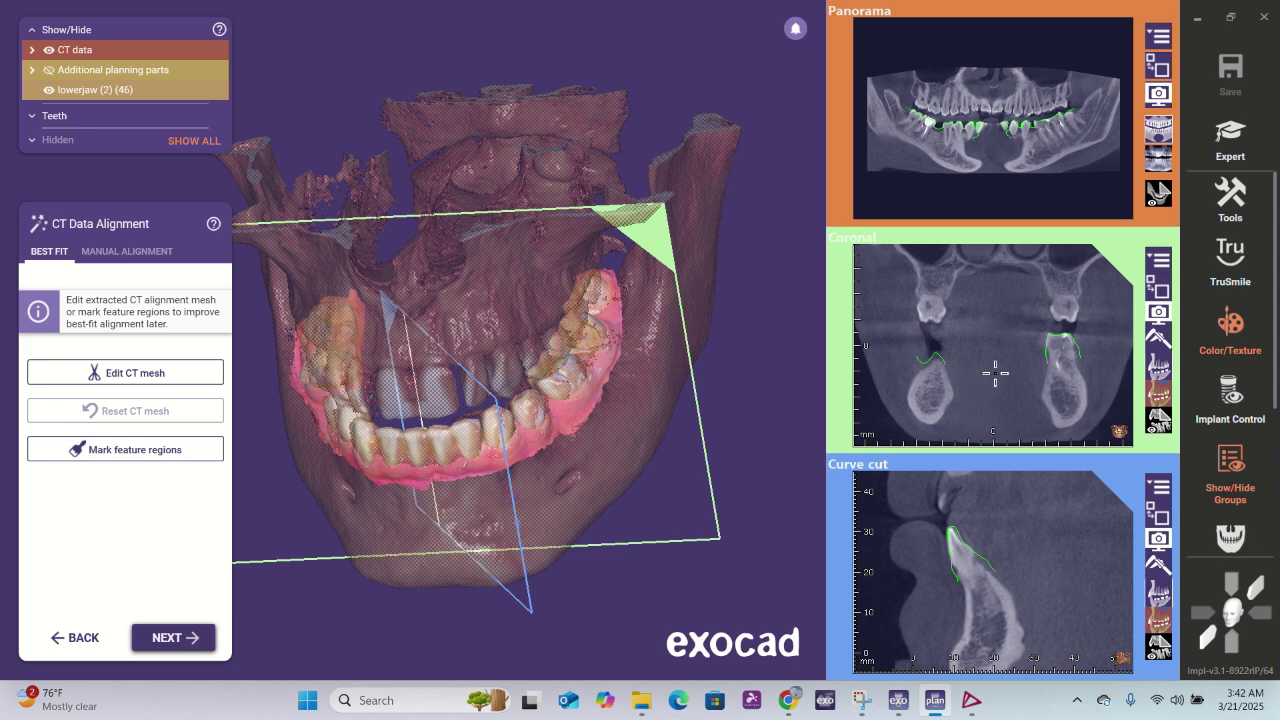
# - Examine how the green jaw scan outline fits the lower molars in the coronal slices and the lower arch in the panorama
pyautogui.scroll(-2, 996, 372)
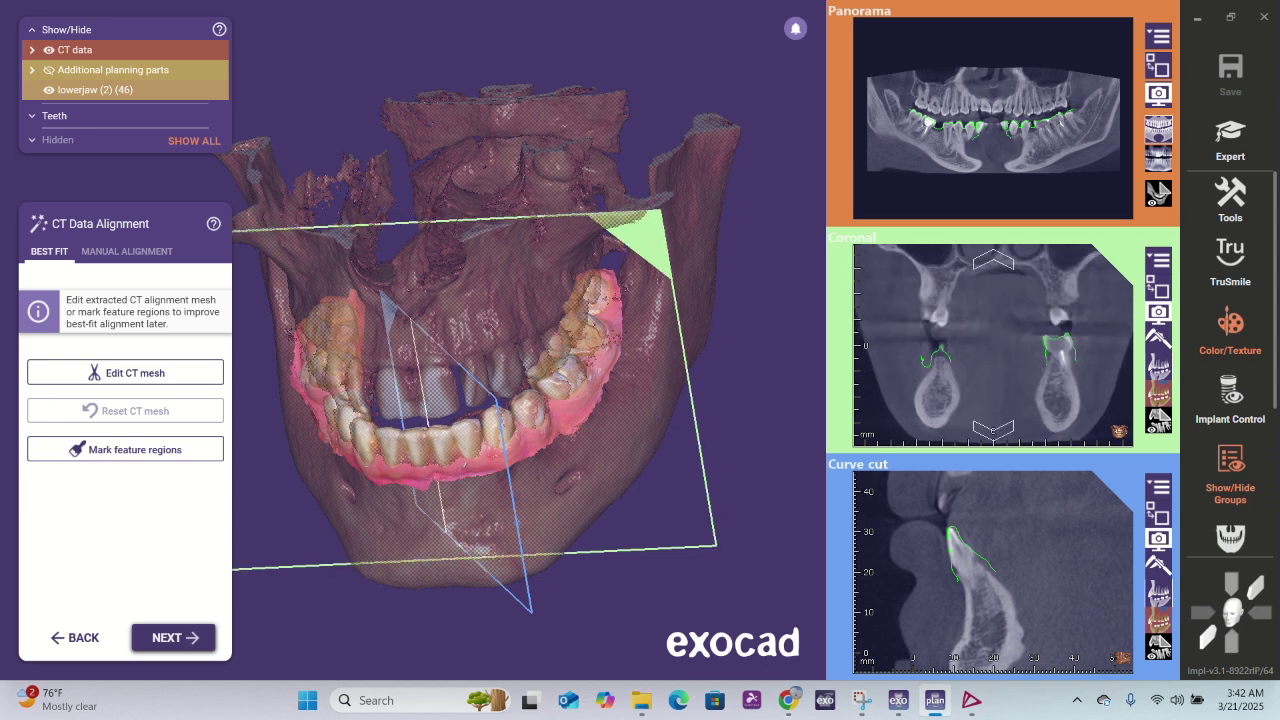
pyautogui.scroll(-2, 1001, 368)
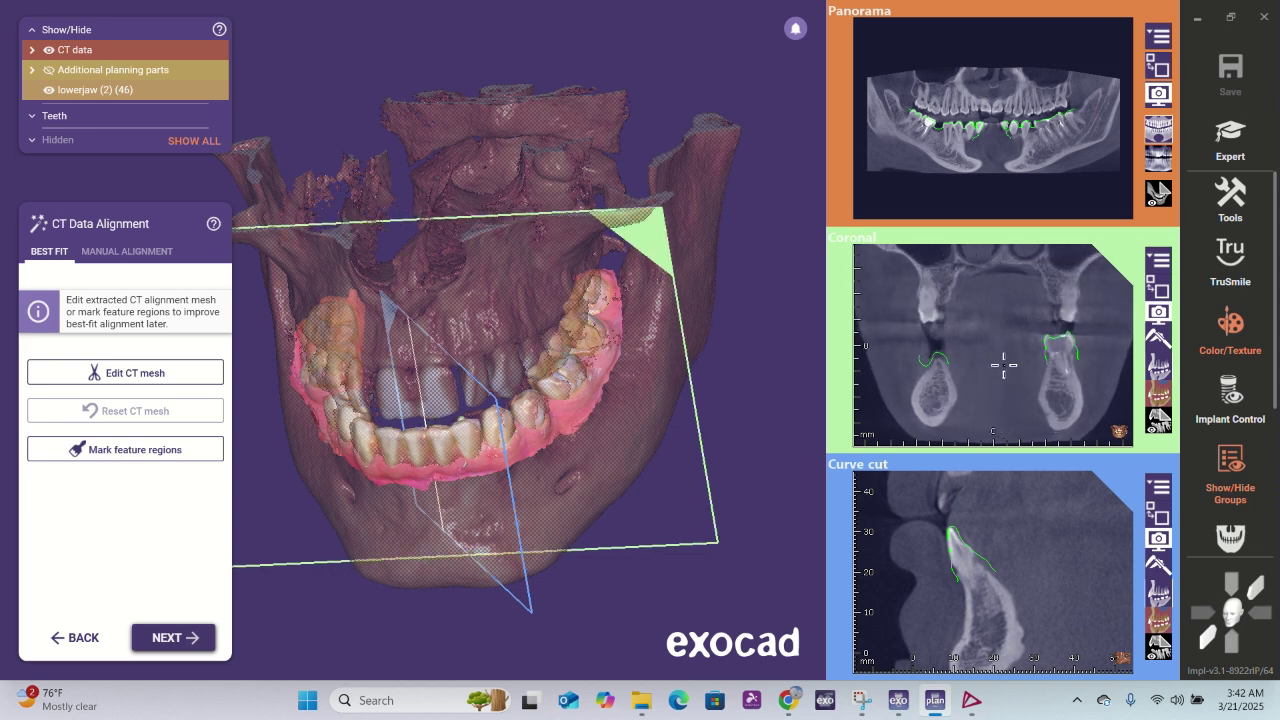
pyautogui.keyDown('ctrl'); pyautogui.scroll(3, 995, 364); pyautogui.keyUp('ctrl')
pyautogui.scroll(-5, 946, 371)
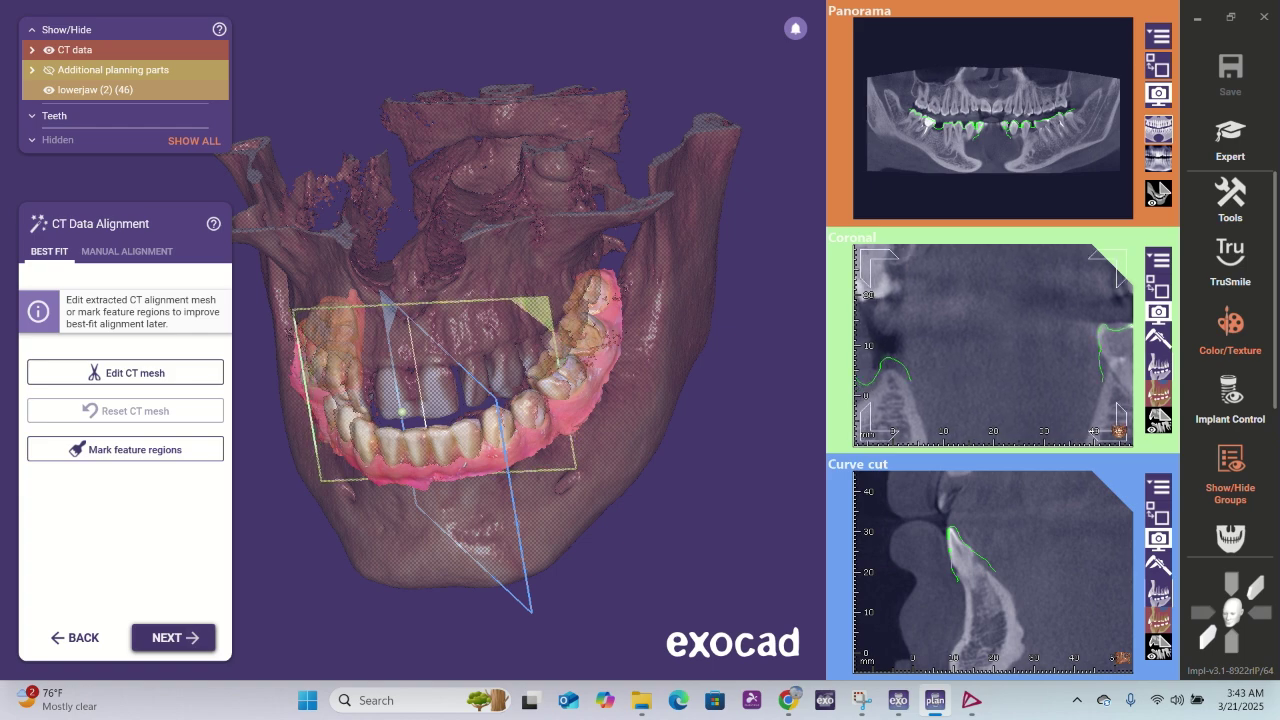
pyautogui.moveTo(960, 369); pyautogui.dragTo(868, 366, button='middle')
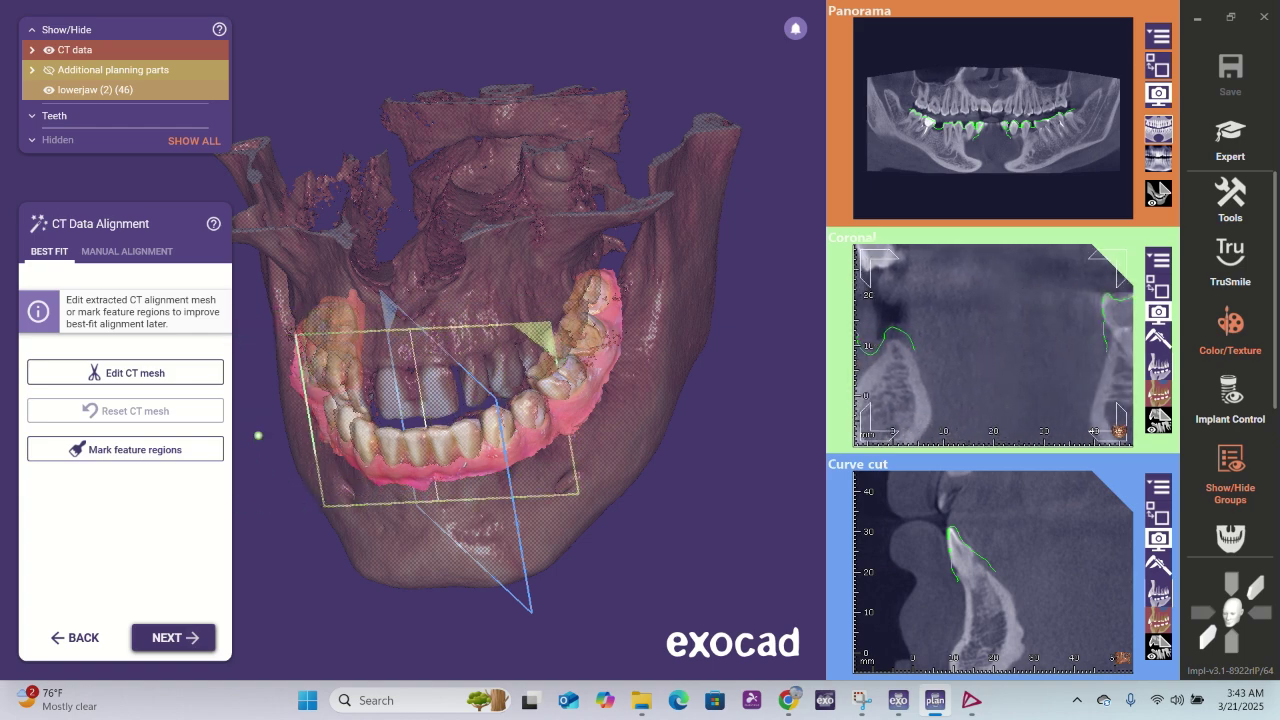
pyautogui.scroll(-4, 946, 369)
pyautogui.keyDown('ctrl'); pyautogui.scroll(-3, 963, 369); pyautogui.keyUp('ctrl')
pyautogui.moveTo(963, 369); pyautogui.dragTo(925, 366, button='middle')
pyautogui.scroll(-4, 1014, 363)
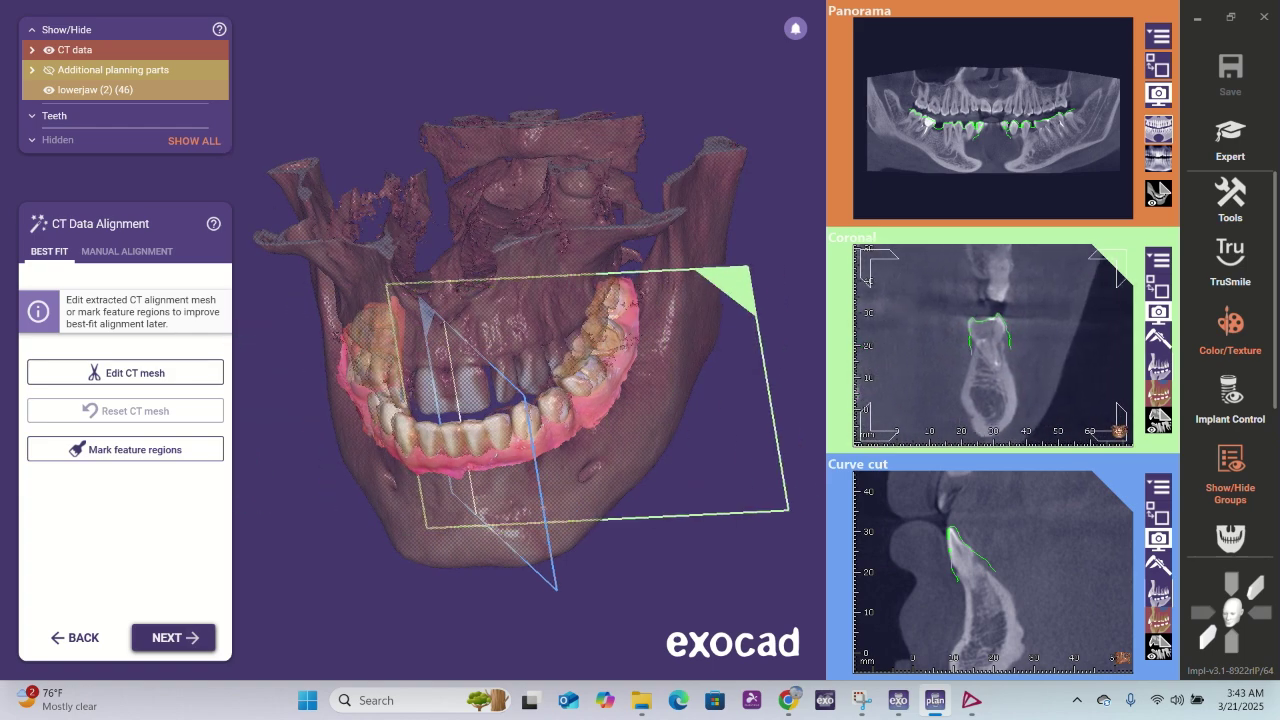
pyautogui.keyDown('ctrl'); pyautogui.scroll(4, 986, 127); pyautogui.keyUp('ctrl')
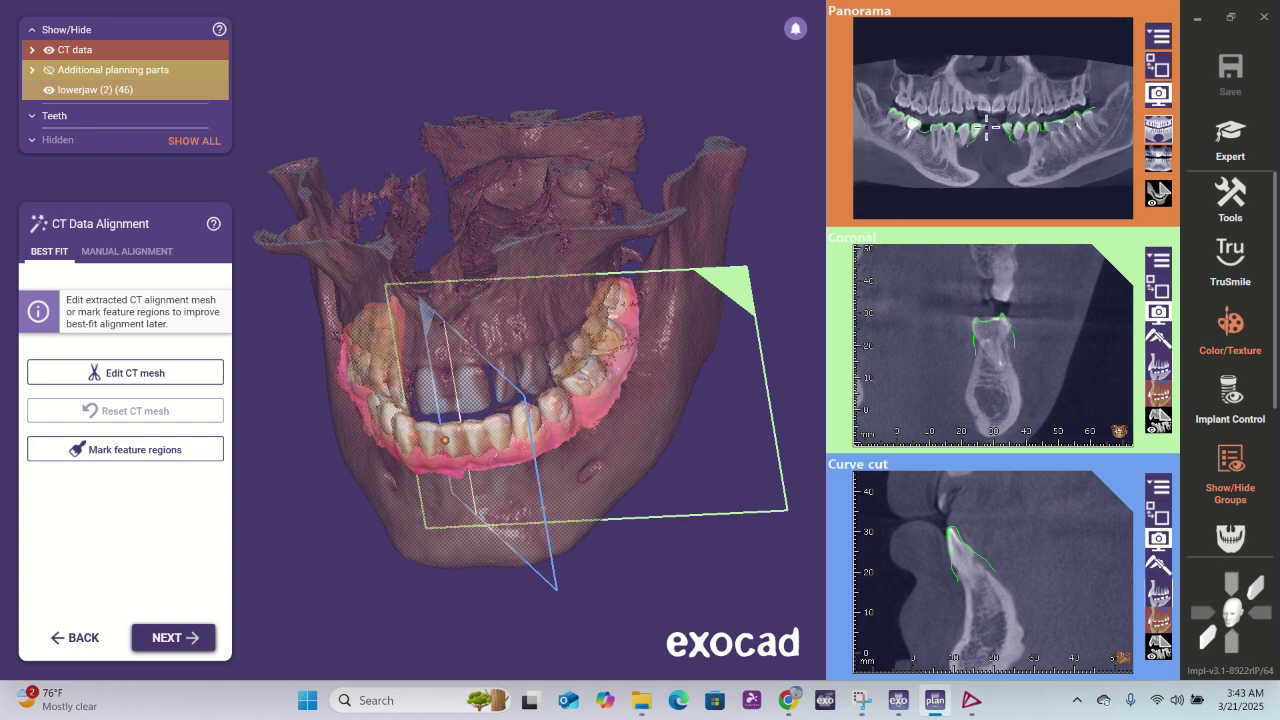
pyautogui.keyDown('ctrl'); pyautogui.scroll(-2, 986, 127); pyautogui.keyUp('ctrl')
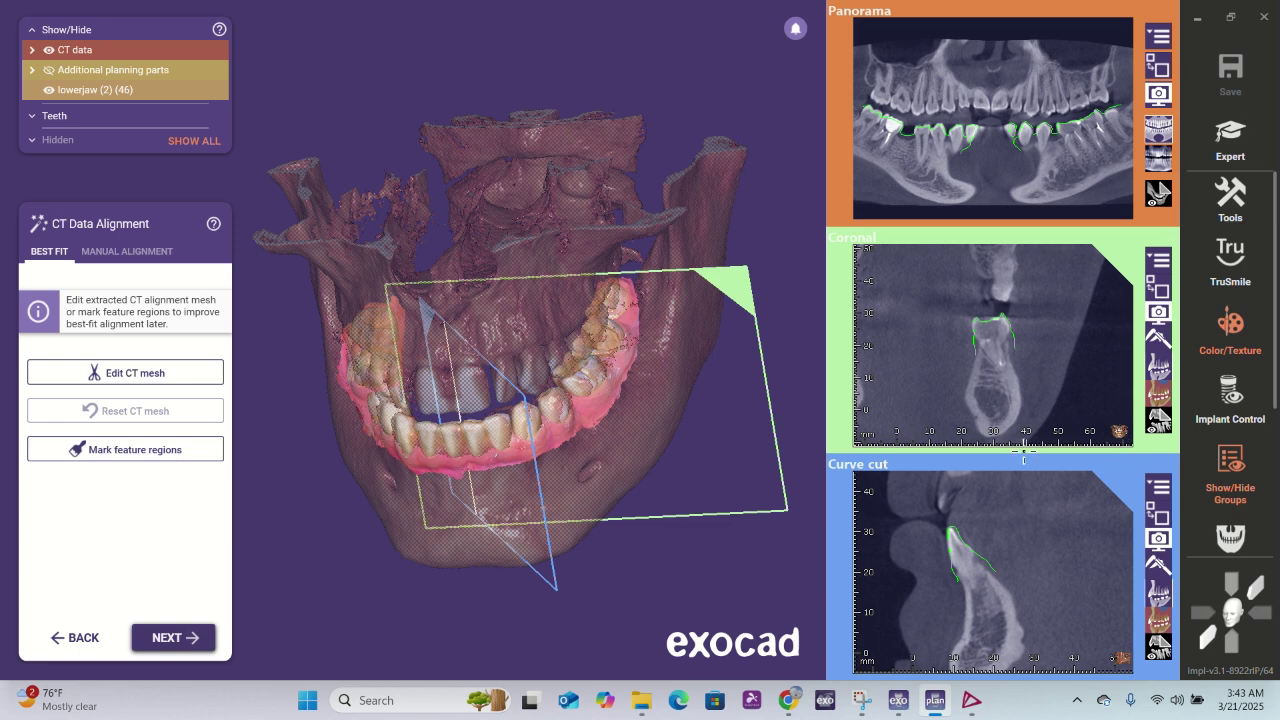
pyautogui.scroll(-3, 965, 412)
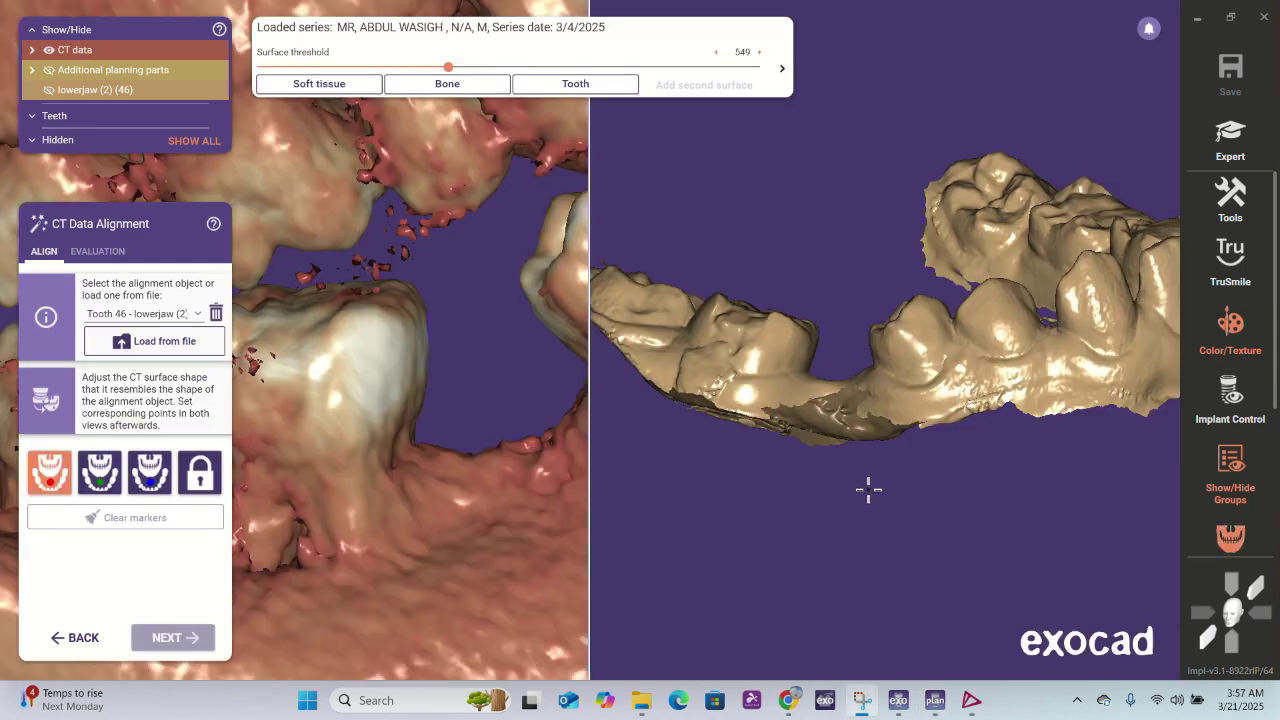
# - Set the CT surface threshold to 540 so the CT teeth resemble the jaw scan
pyautogui.scroll(5, 785, 467)
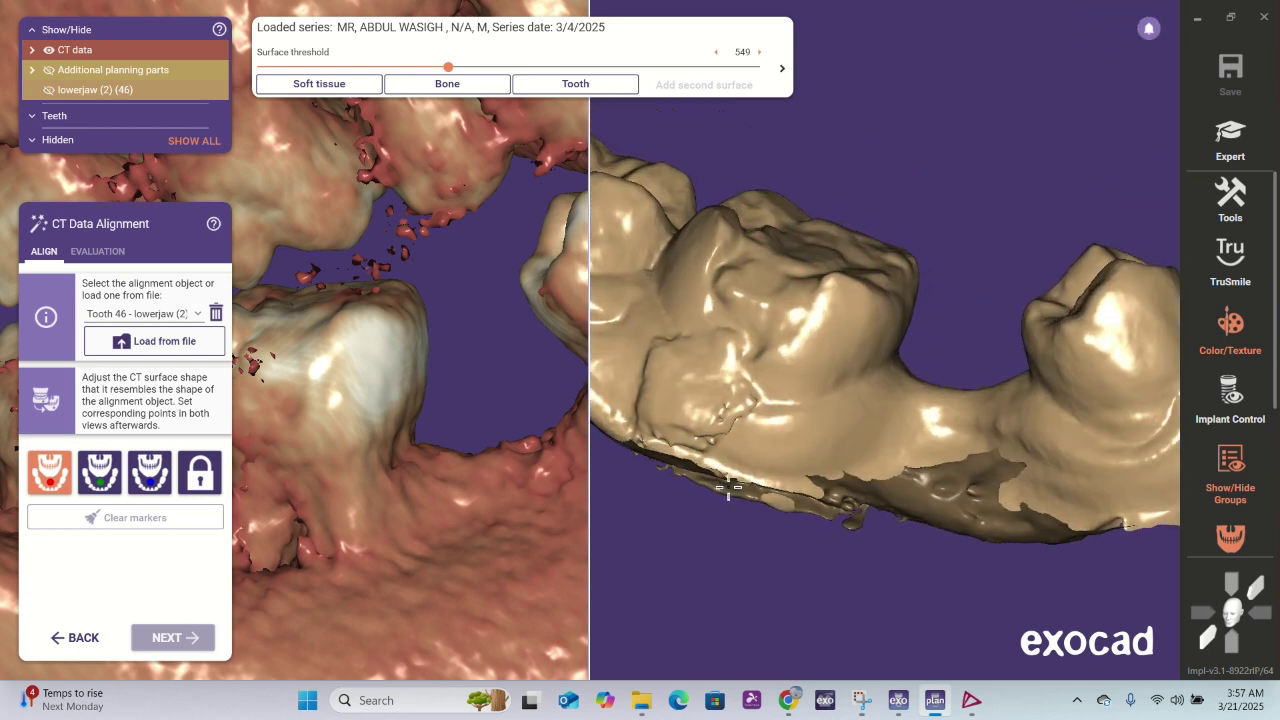
pyautogui.click(692, 432)
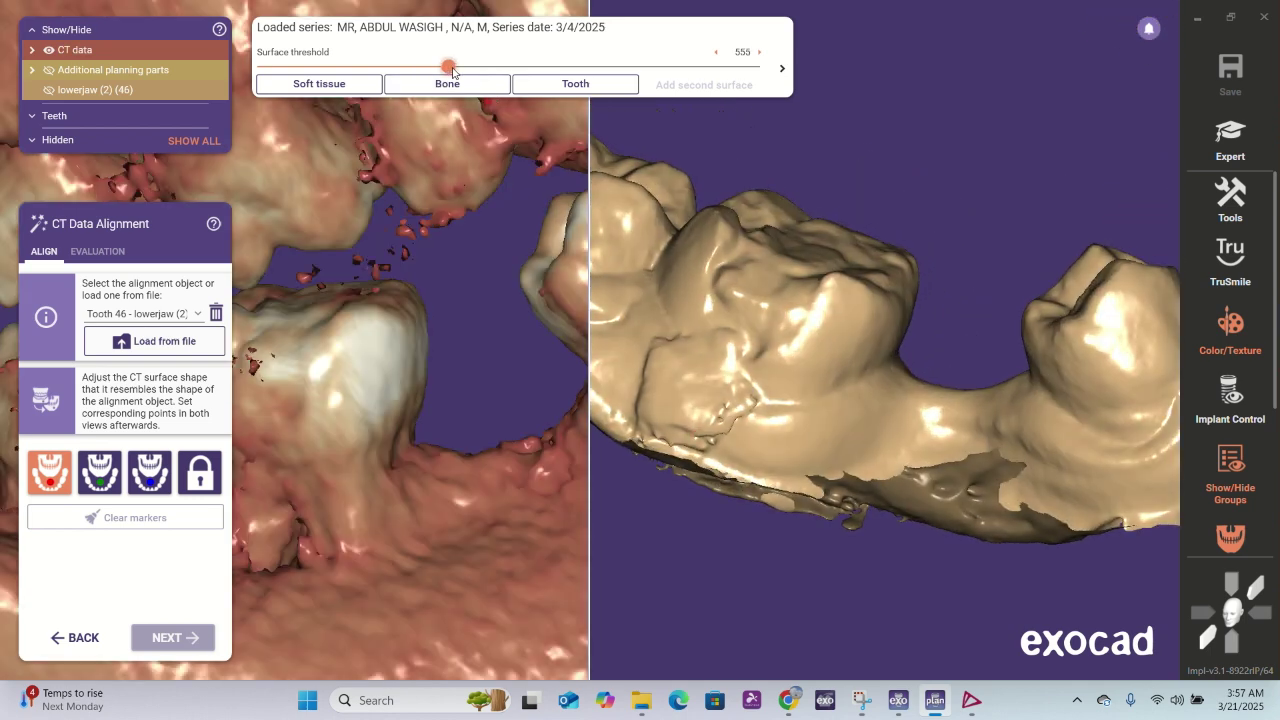
pyautogui.moveTo(451, 70)
pyautogui.mouseDown()
pyautogui.moveTo(485, 72)
pyautogui.moveTo(421, 71)
pyautogui.moveTo(454, 72)
pyautogui.mouseUp()
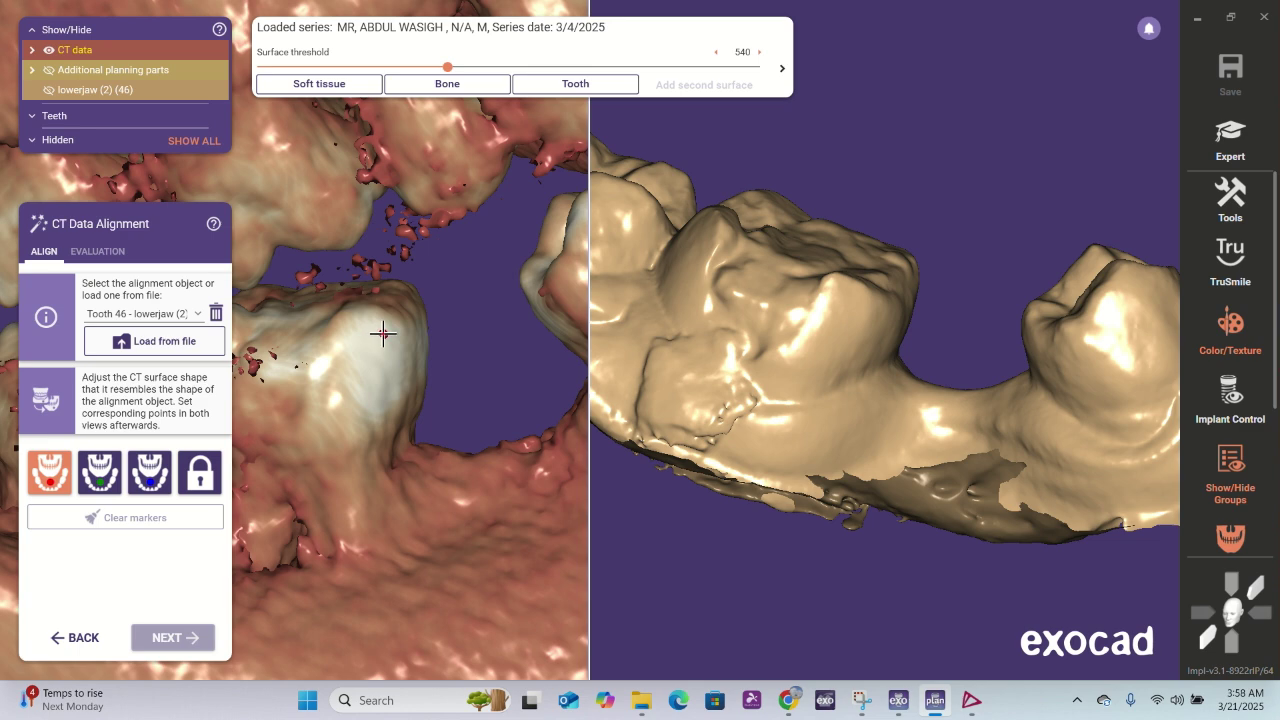
# - Place the red alignment marker on the outer face of the molar behind the tooth 46 gap, on both the CT surface and jaw scan
pyautogui.scroll(5, 848, 328)
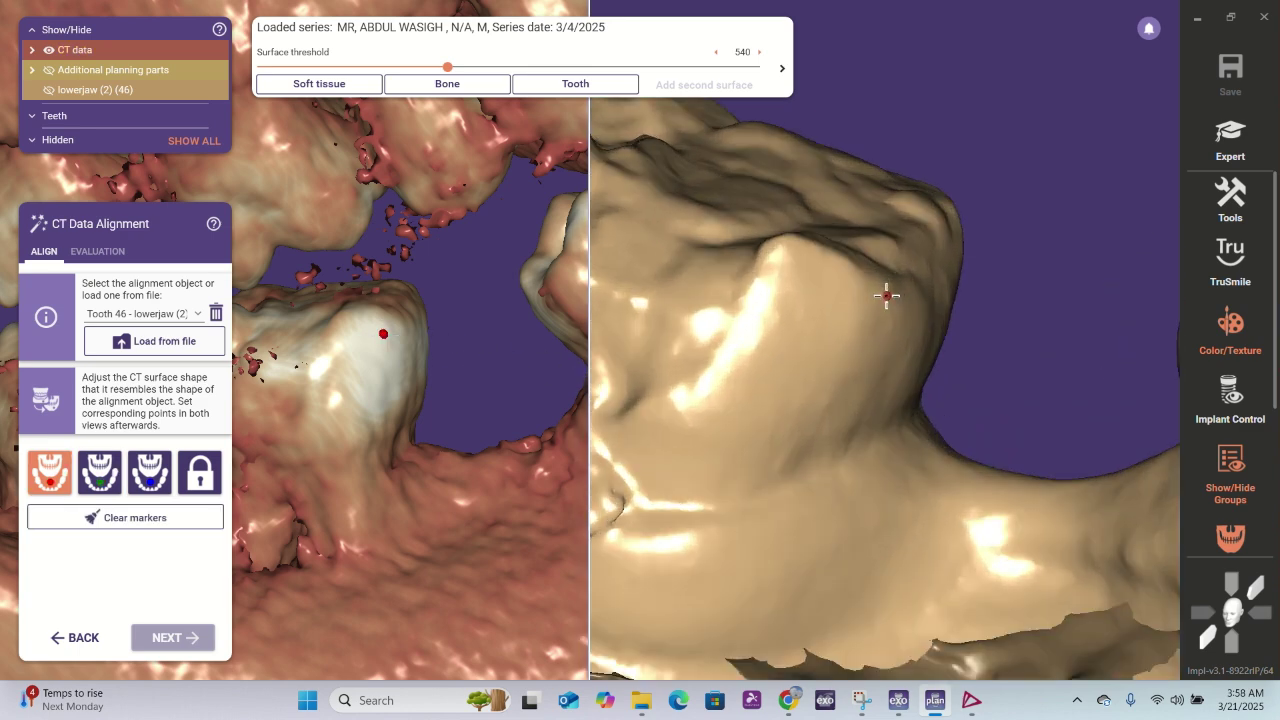
pyautogui.scroll(-3, 834, 313)
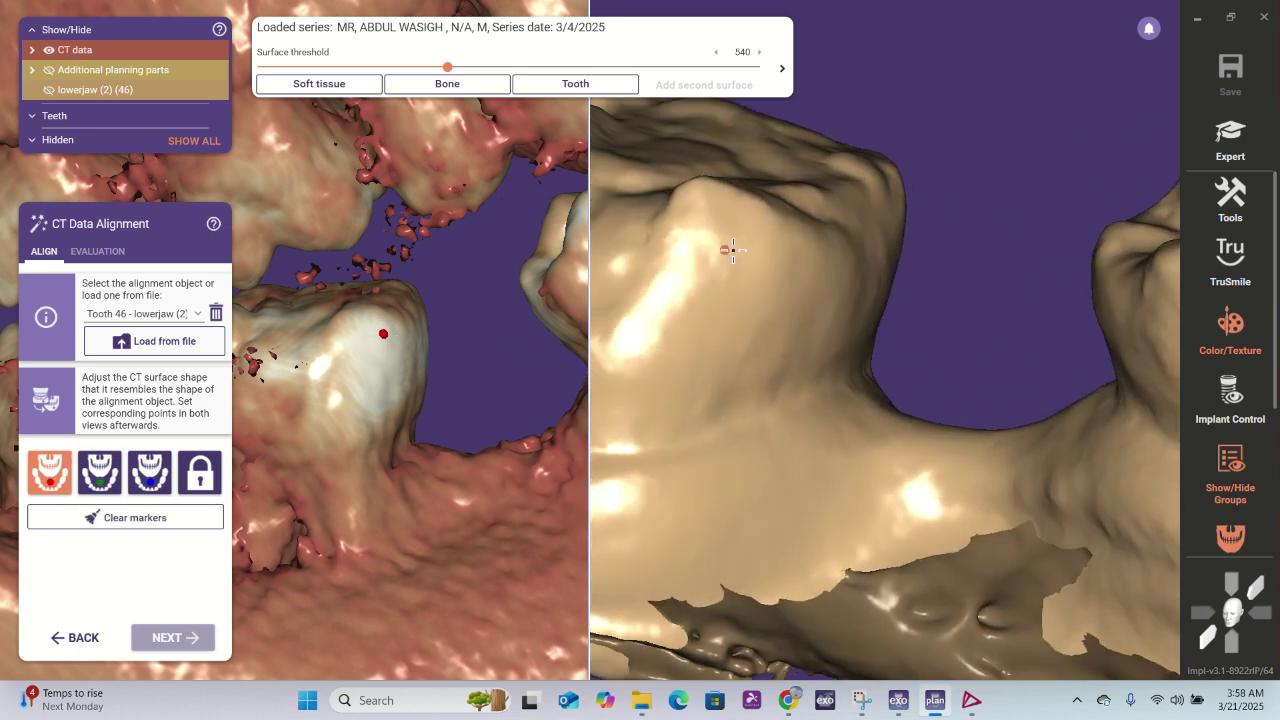
pyautogui.scroll(-2, 831, 431)
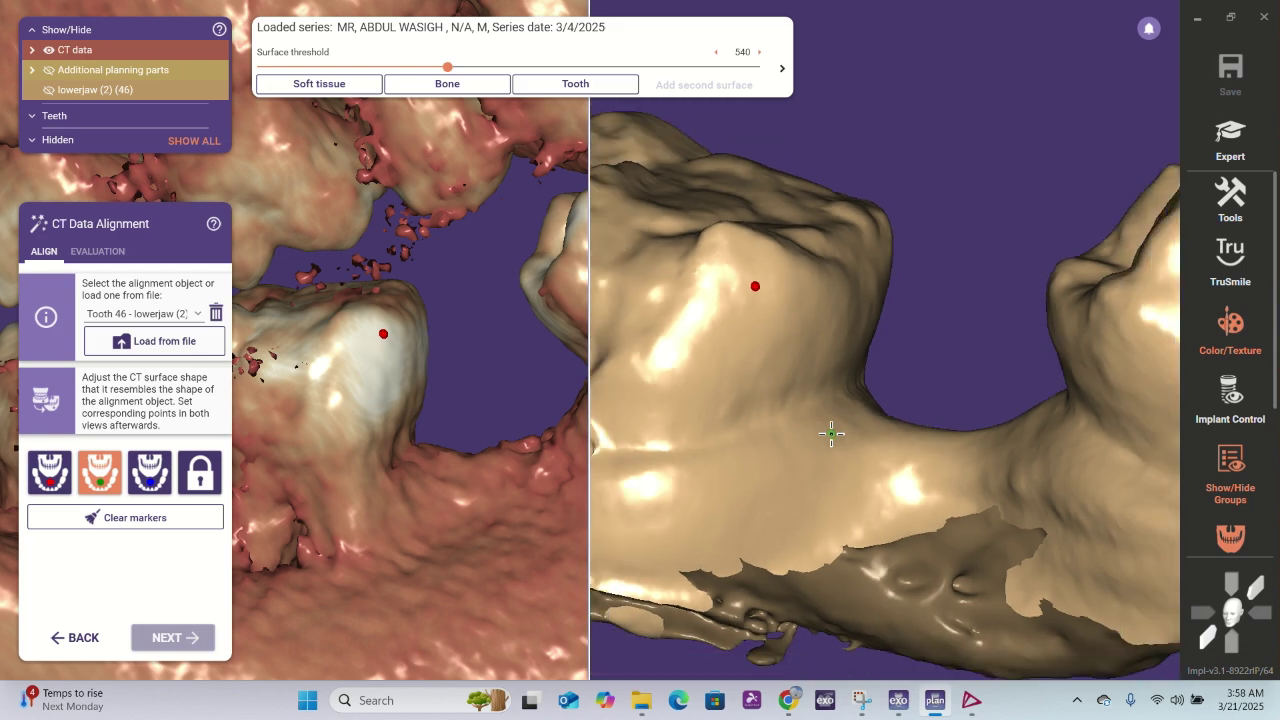
# - Place the green alignment marker on the upper outer face of the lower canine on the CT surface
pyautogui.moveTo(830, 445); pyautogui.dragTo(629, 517, button='right')
pyautogui.moveTo(520, 495); pyautogui.dragTo(486, 358, button='right')
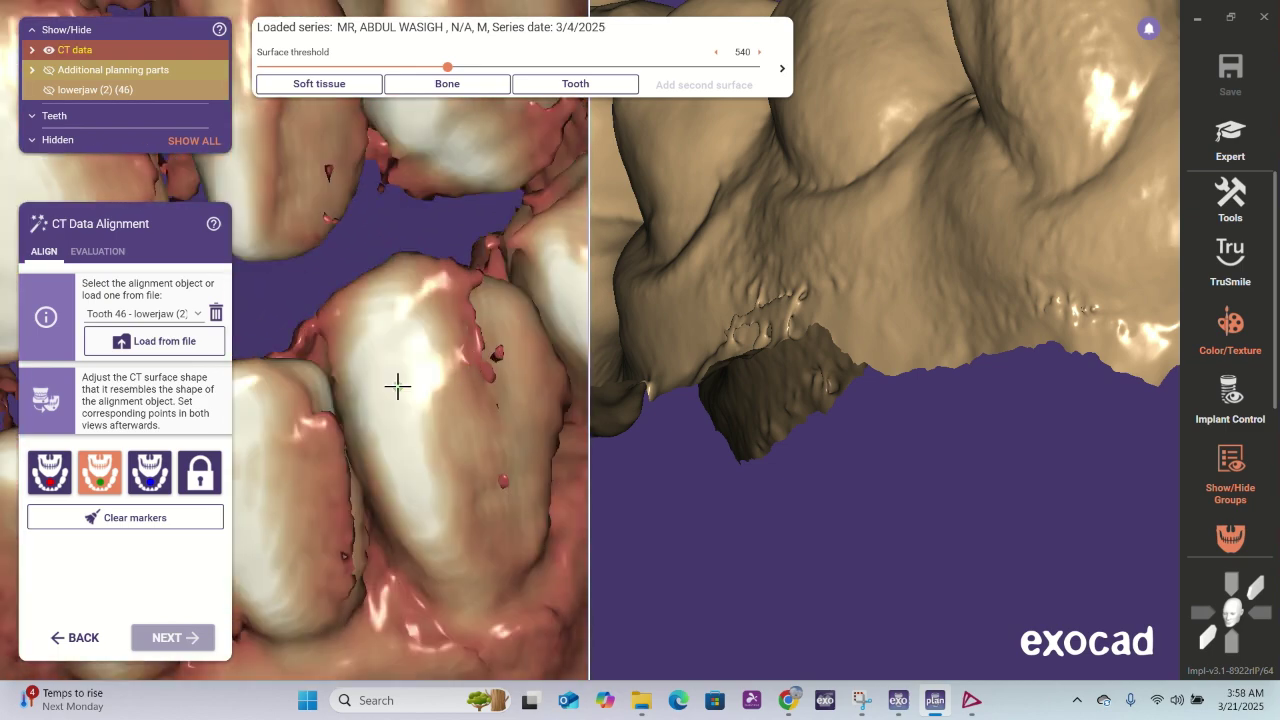
pyautogui.scroll(3, 398, 386)
pyautogui.moveTo(398, 386); pyautogui.dragTo(603, 434, button='right')
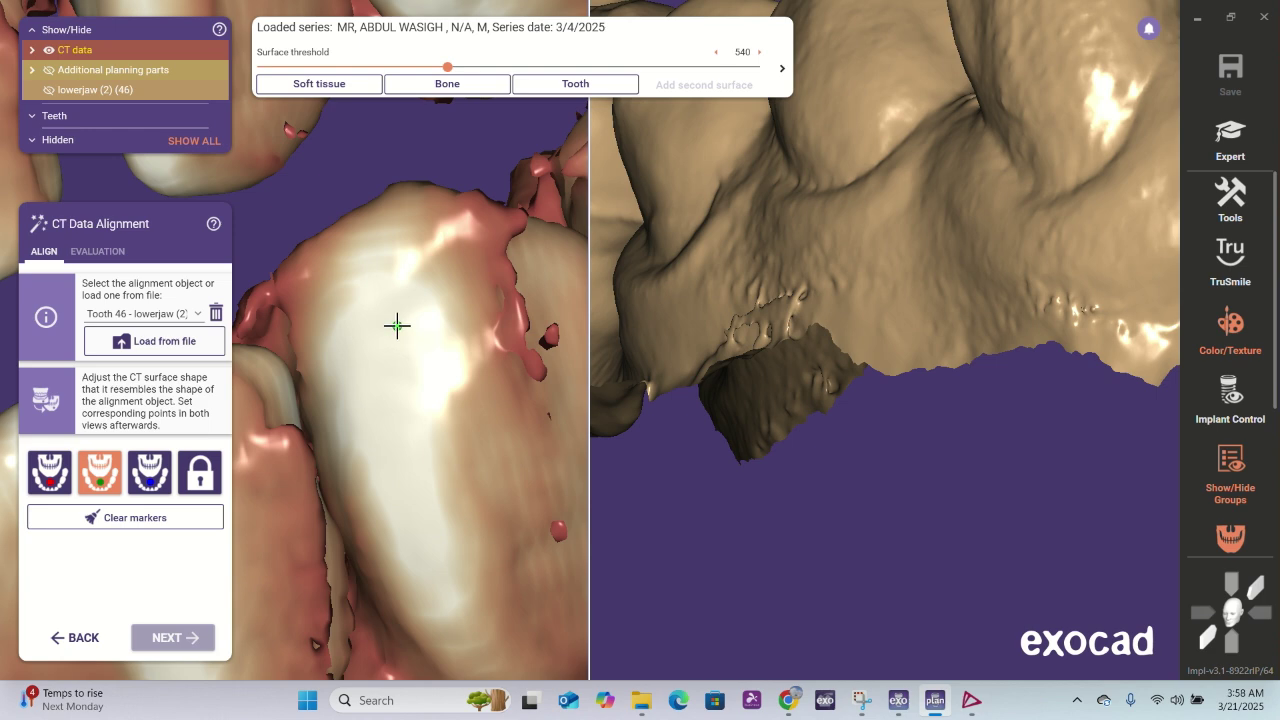
# - Place the matching green alignment marker on the outer face of the same canine on the jaw scan, just below its tip
pyautogui.scroll(-3, 971, 481)
pyautogui.moveTo(971, 481)
pyautogui.mouseDown(button='right')
pyautogui.moveTo(957, 469)
pyautogui.moveTo(993, 478)
pyautogui.moveTo(694, 526)
pyautogui.moveTo(946, 457)
pyautogui.moveTo(951, 477)
pyautogui.moveTo(575, 660)
pyautogui.mouseUp(button='right')
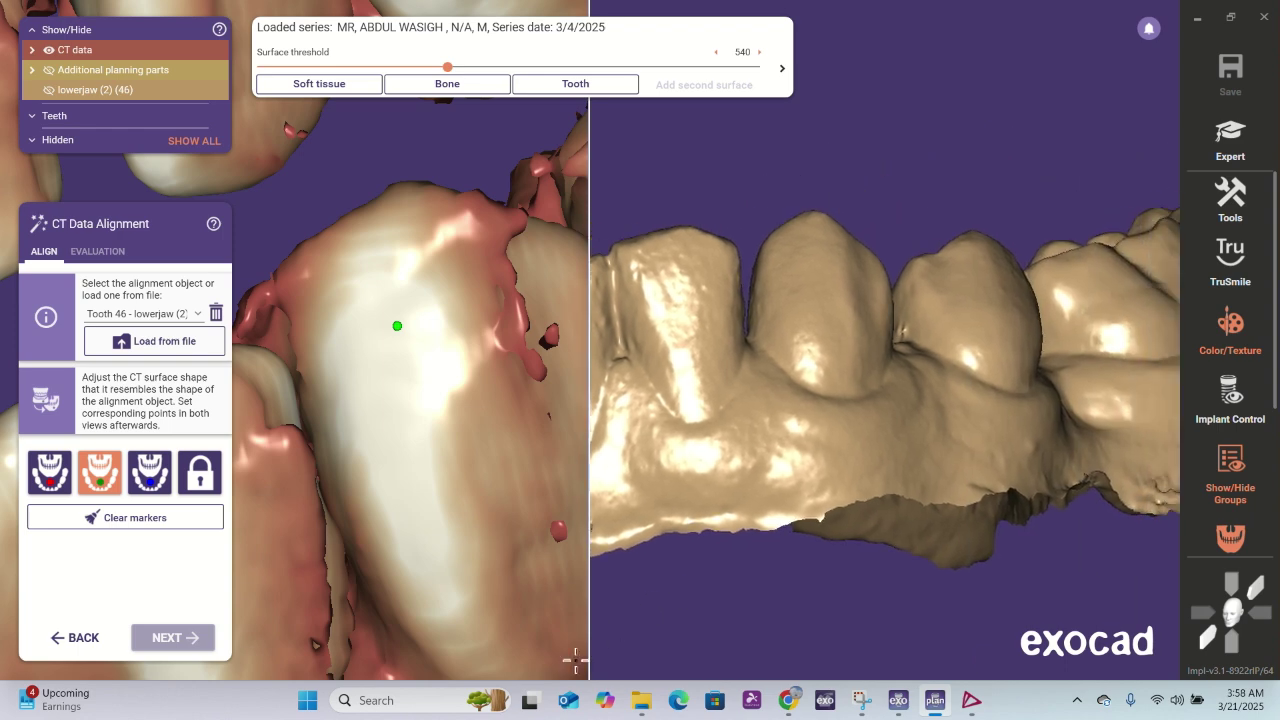
pyautogui.scroll(5, 800, 440)
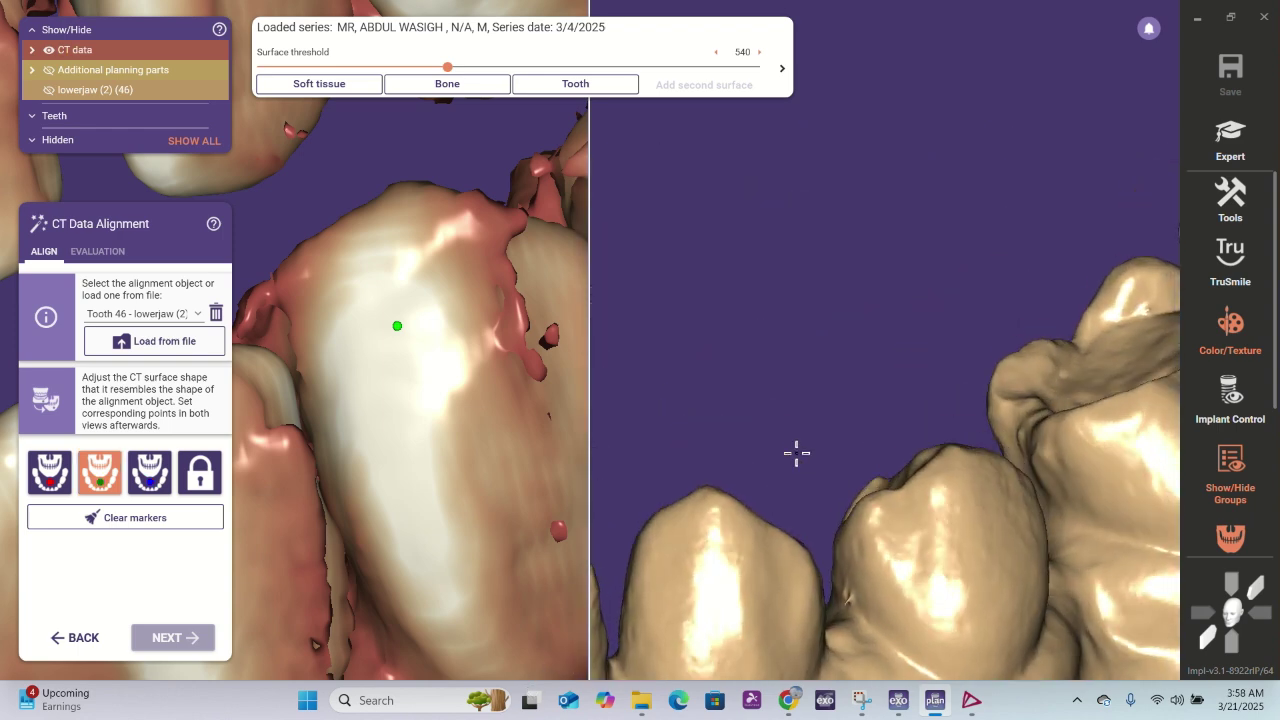
pyautogui.moveTo(800, 436); pyautogui.dragTo(829, 217, button='middle')
pyautogui.moveTo(829, 217); pyautogui.dragTo(798, 325, button='right')
pyautogui.moveTo(798, 324); pyautogui.dragTo(848, 122, button='middle')
pyautogui.scroll(5, 849, 123)
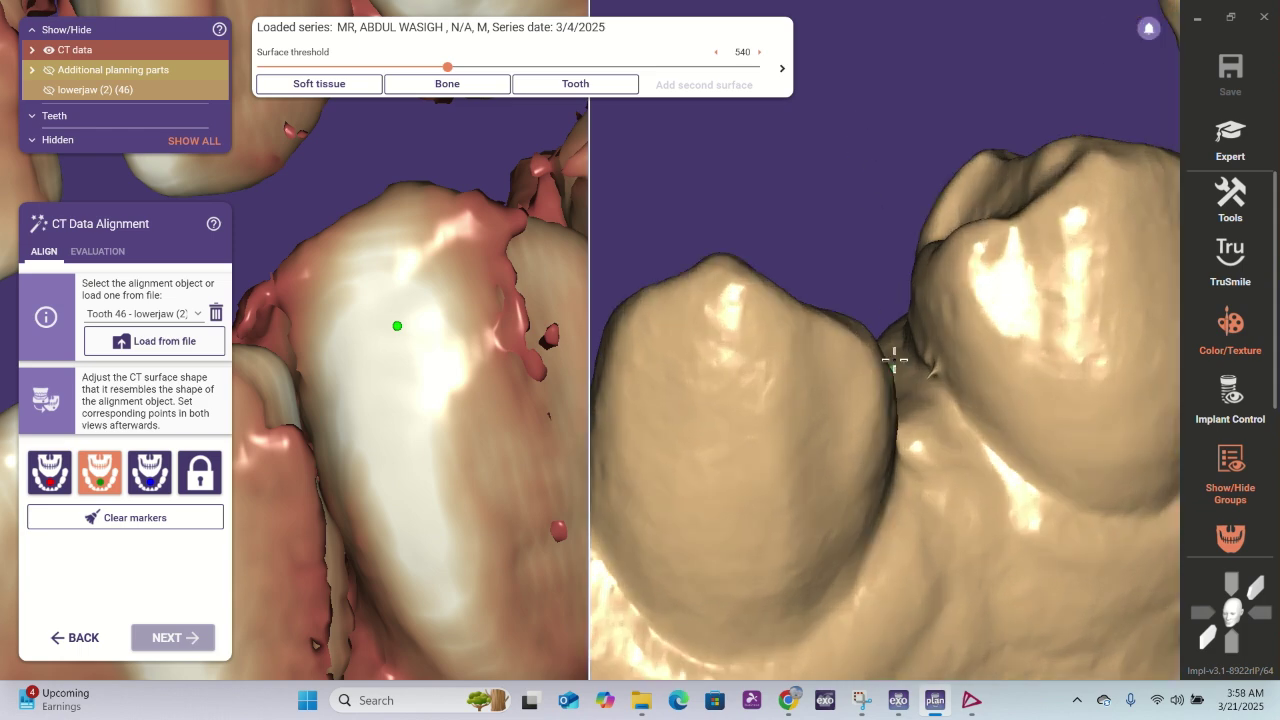
pyautogui.click(719, 376)
pyautogui.scroll(2, 661, 427)
pyautogui.click(656, 350)
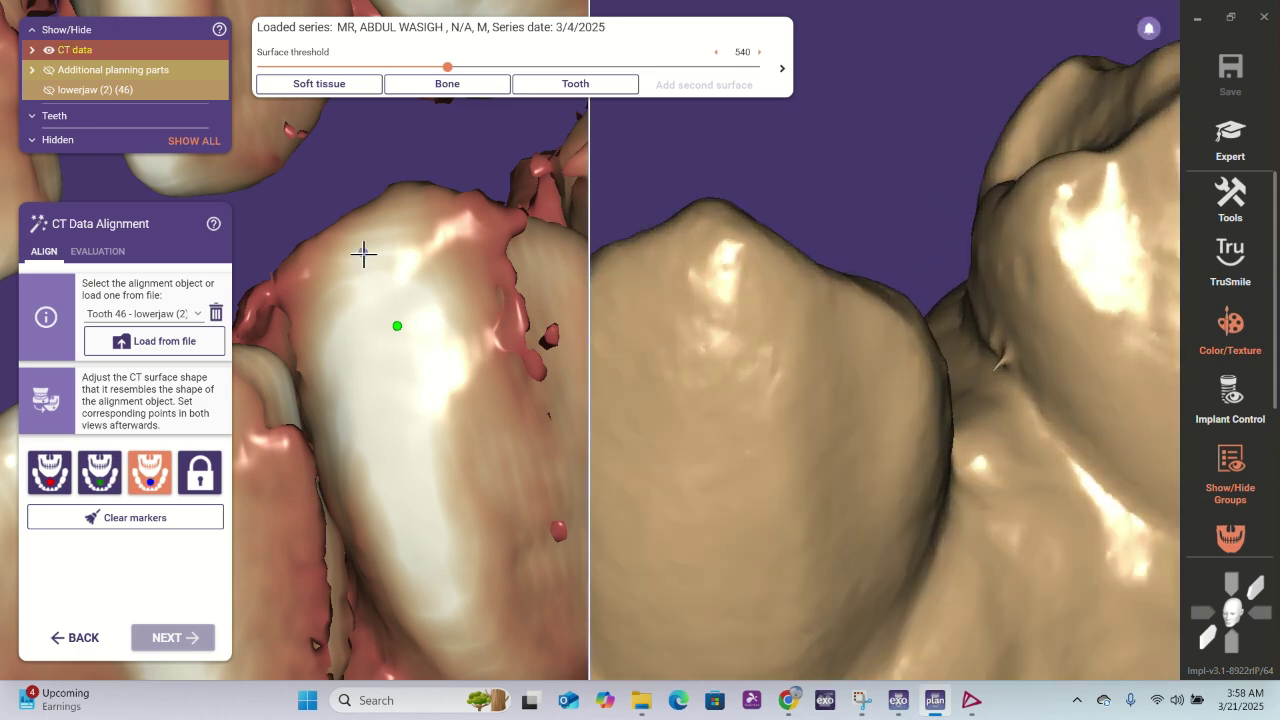
pyautogui.moveTo(880, 190); pyautogui.dragTo(1086, 120, button='middle')
pyautogui.scroll(4, 417, 463)
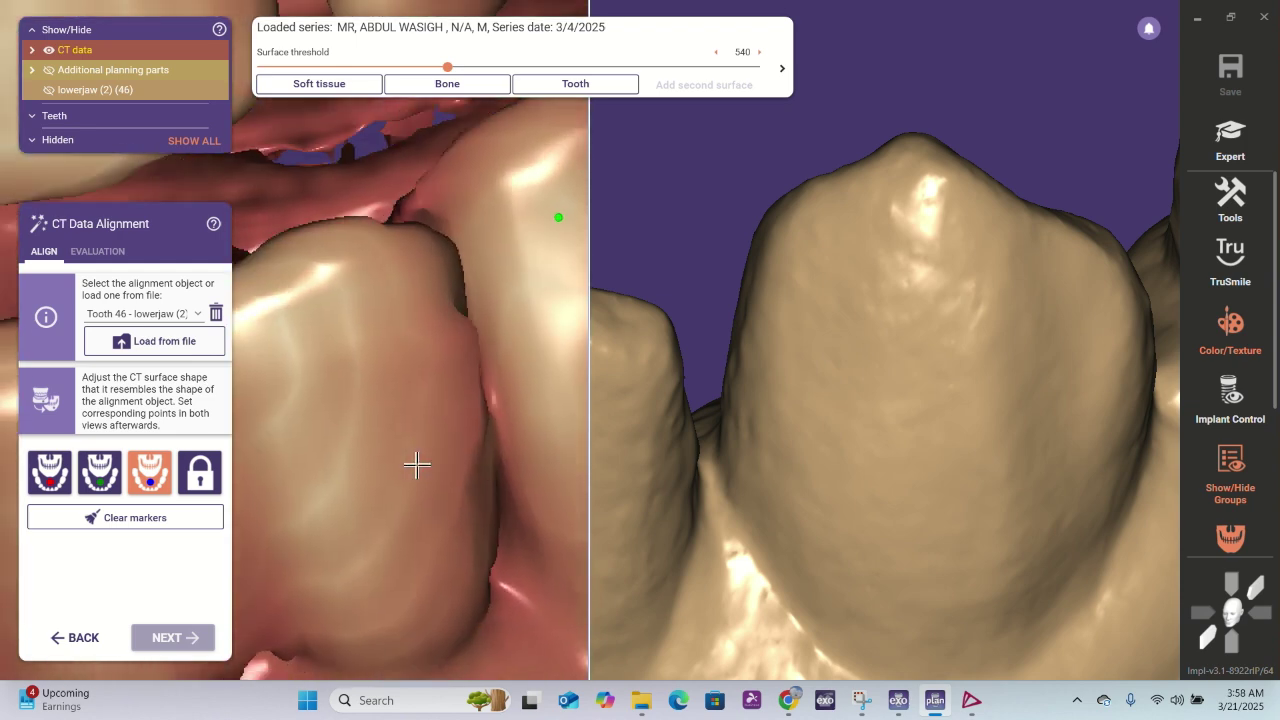
pyautogui.scroll(-5, 417, 463)
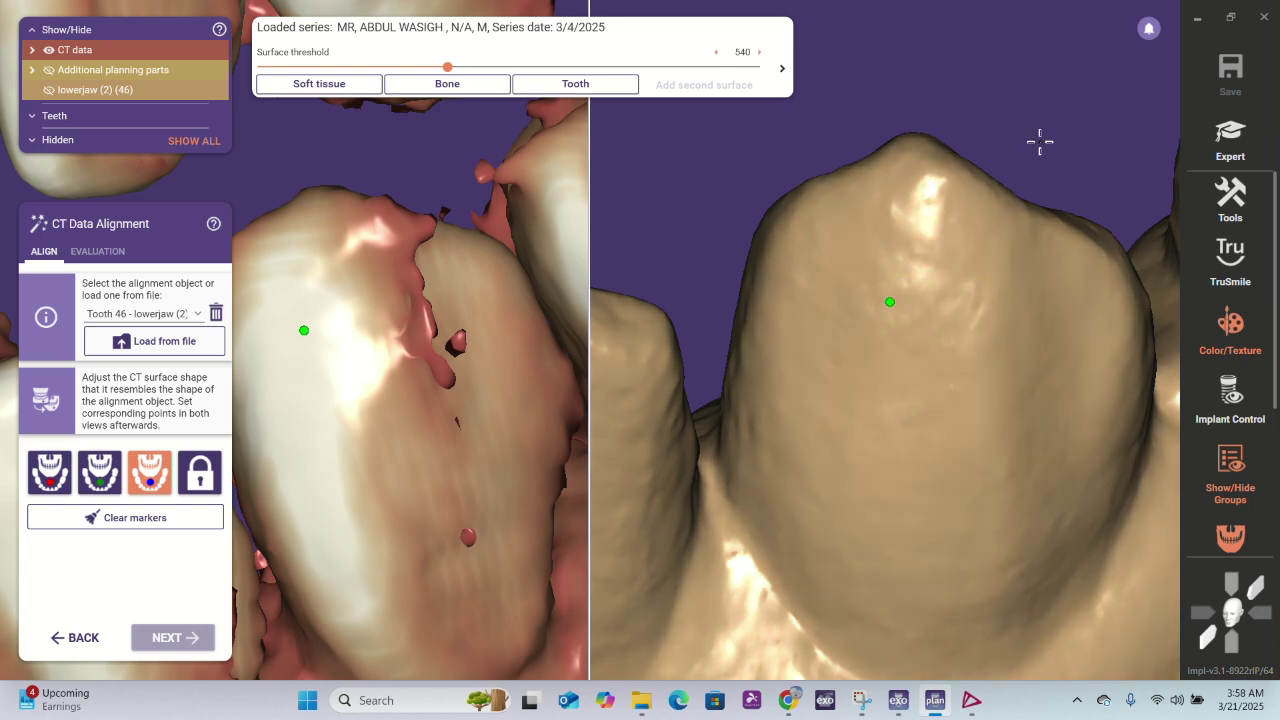
# - Place the blue alignment marker on the chewing-surface ridge of the rearmost lower molar opposite the gap side, on the CT surface
pyautogui.moveTo(1040, 141); pyautogui.dragTo(920, 273, button='right')
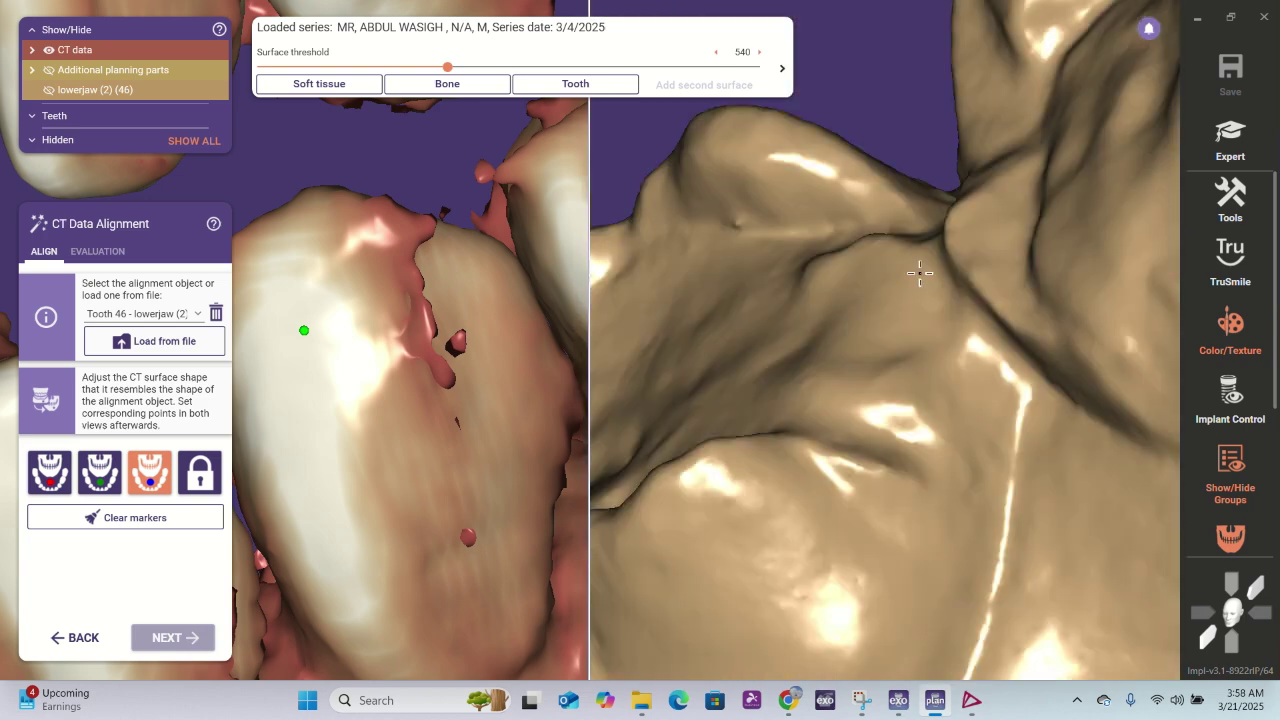
pyautogui.scroll(-6, 920, 273)
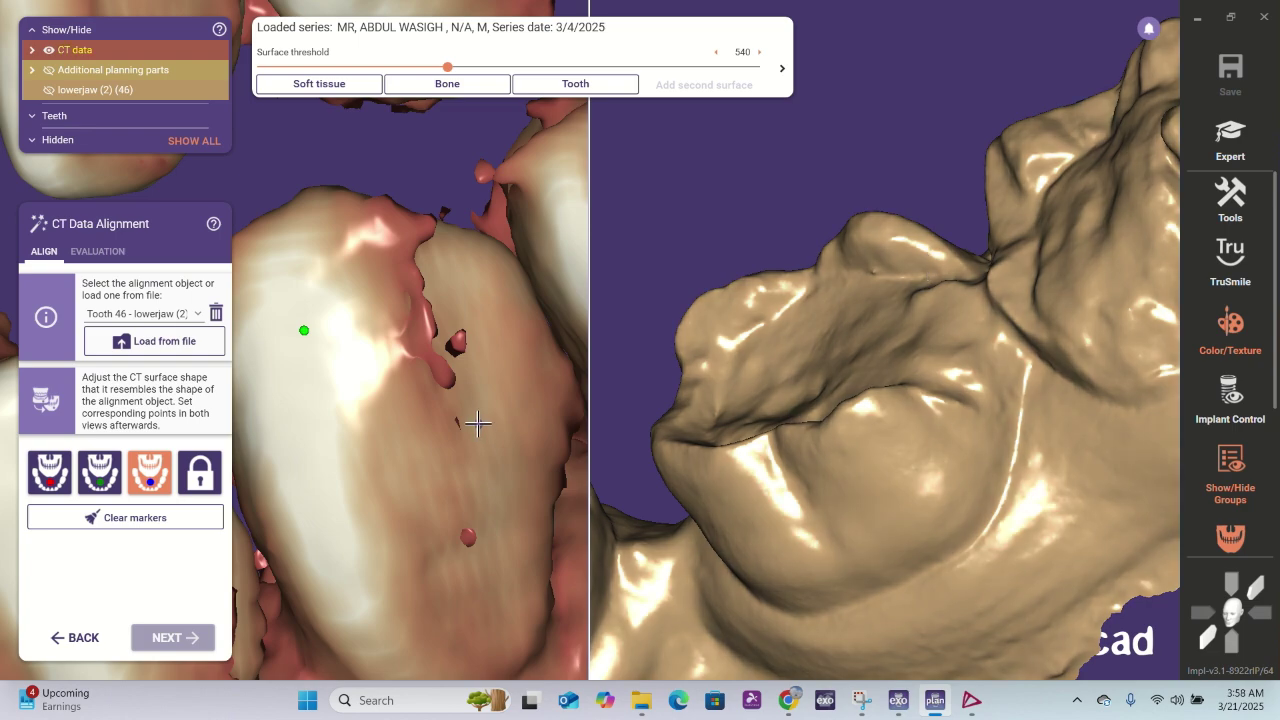
pyautogui.scroll(-8, 478, 423)
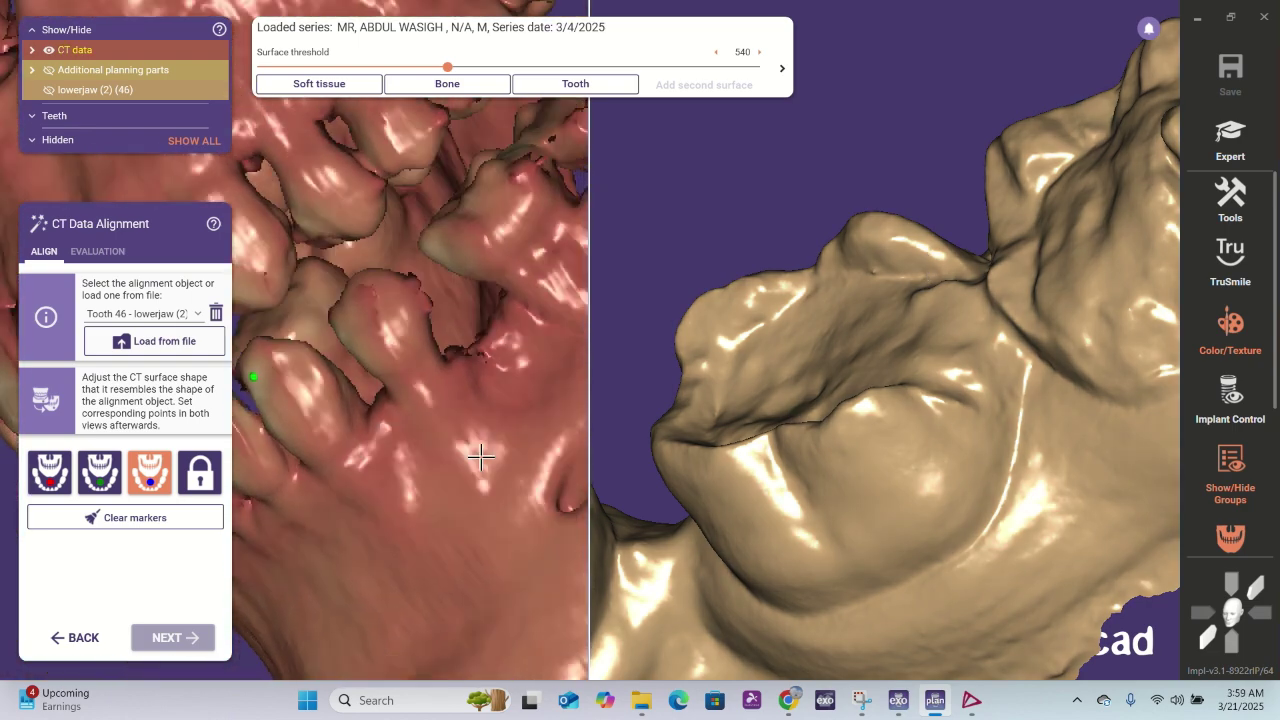
pyautogui.moveTo(481, 457); pyautogui.dragTo(481, 457, button='right')
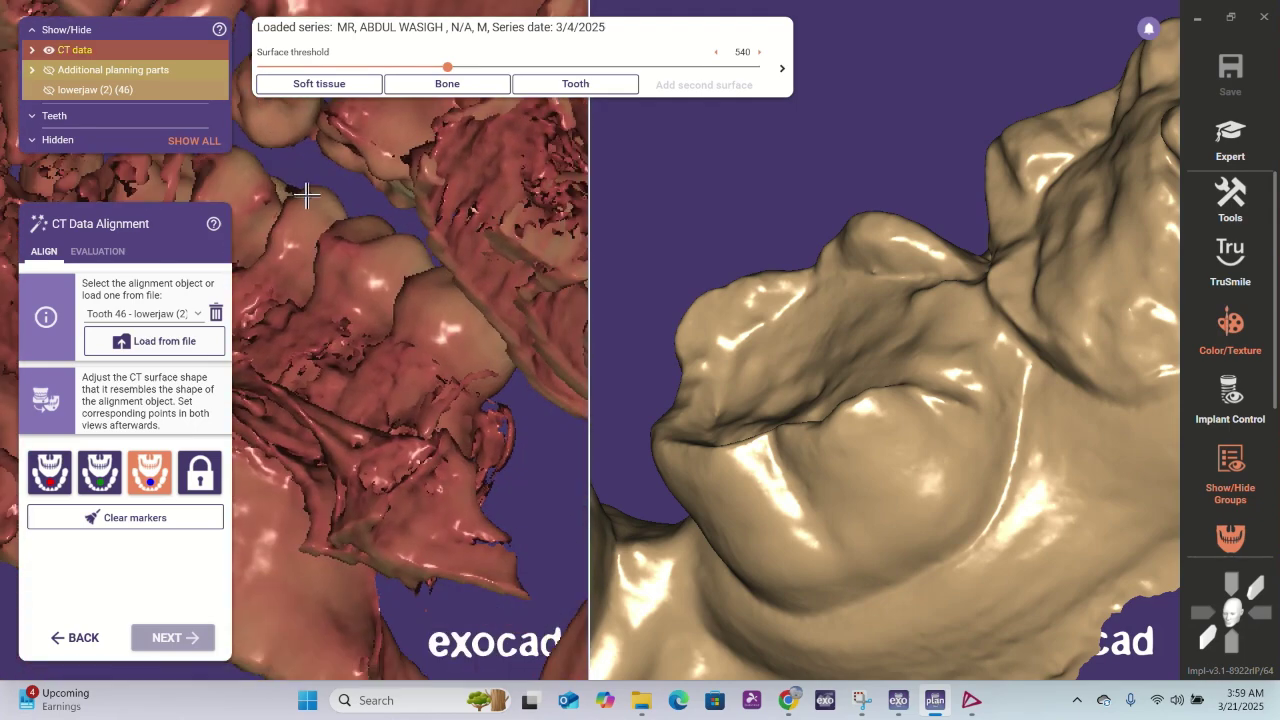
pyautogui.scroll(3, 476, 311)
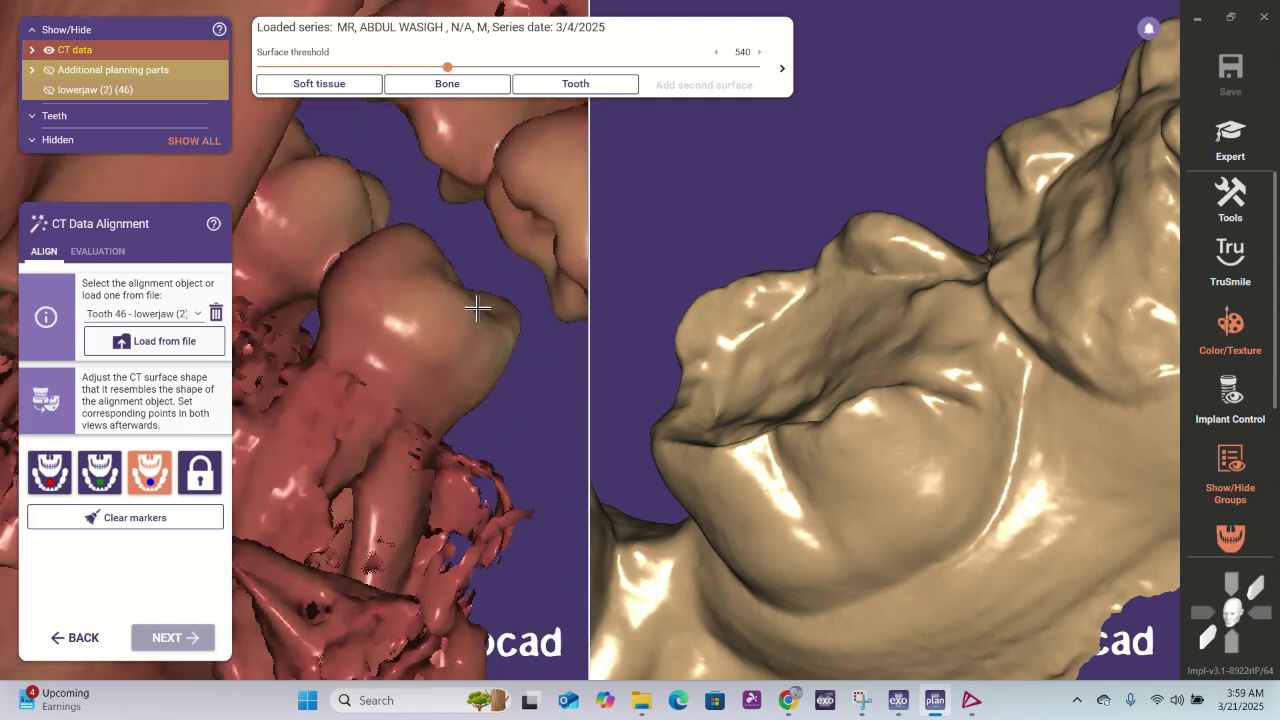
pyautogui.scroll(-2, 835, 352)
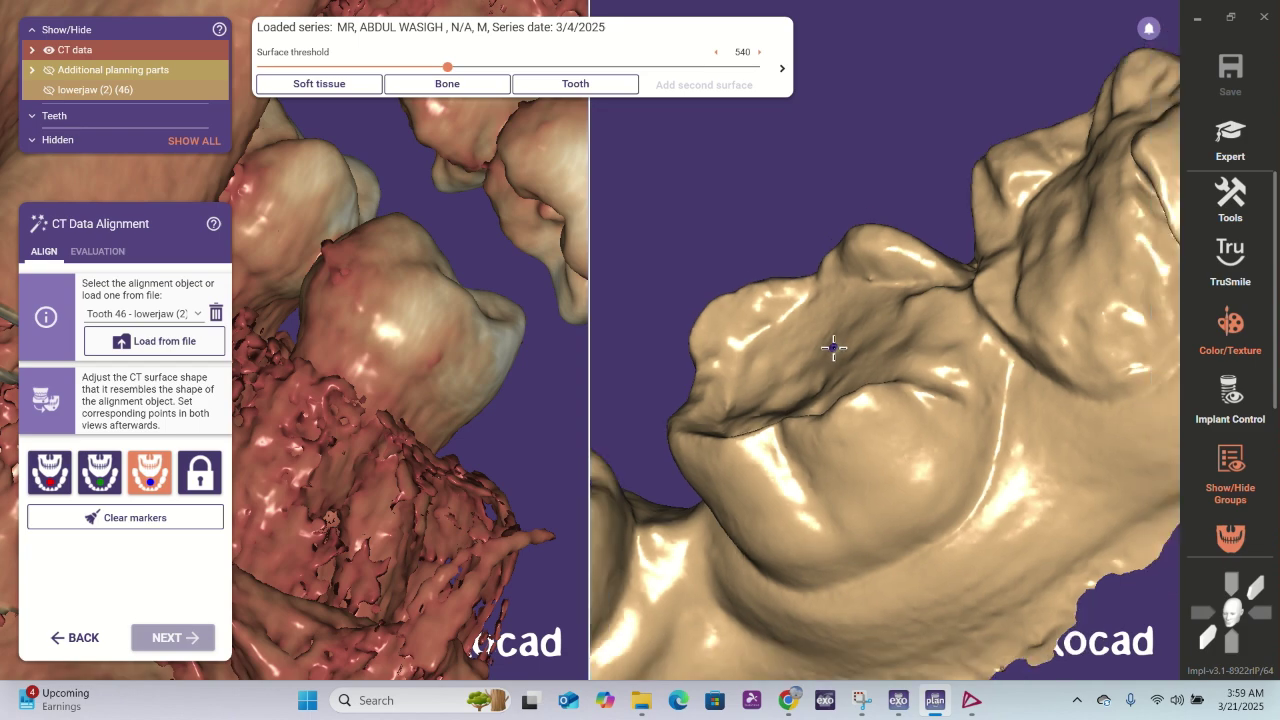
pyautogui.moveTo(939, 315); pyautogui.dragTo(930, 128, button='right')
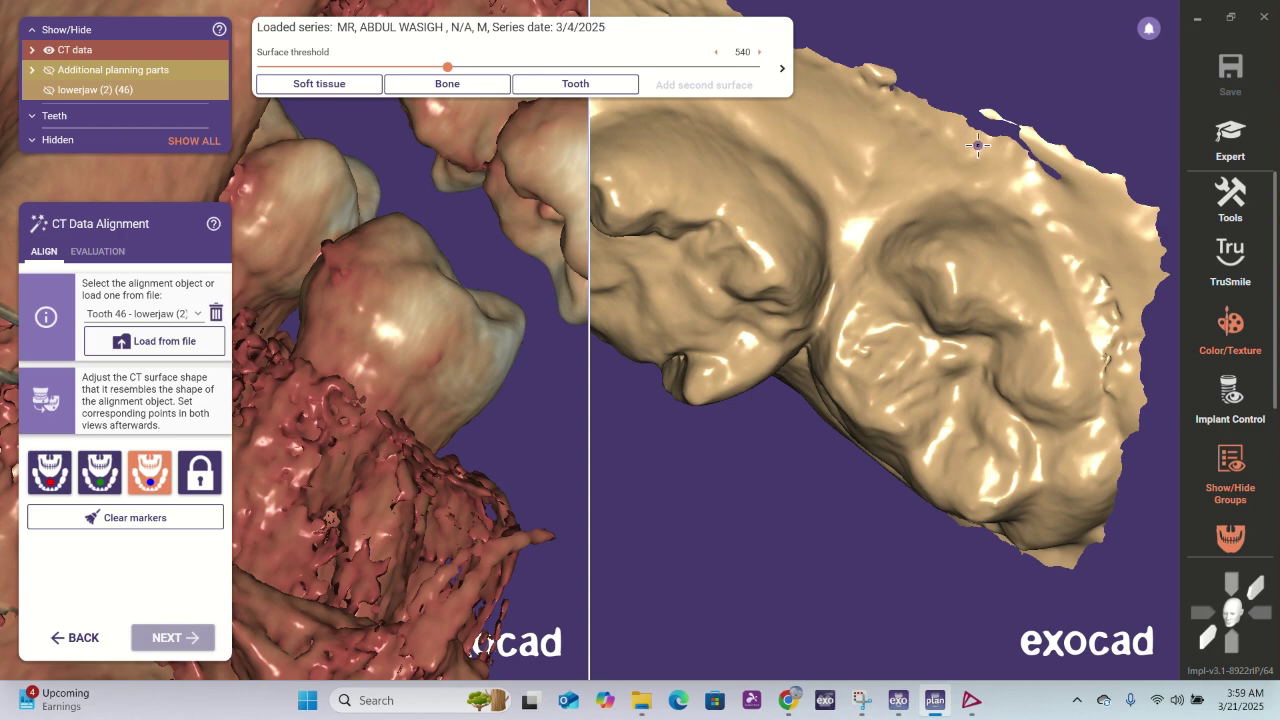
pyautogui.scroll(2, 978, 145)
pyautogui.moveTo(491, 280); pyautogui.dragTo(480, 176, button='right')
pyautogui.moveTo(955, 352); pyautogui.dragTo(943, 324, button='right')
pyautogui.scroll(-5, 343, 312)
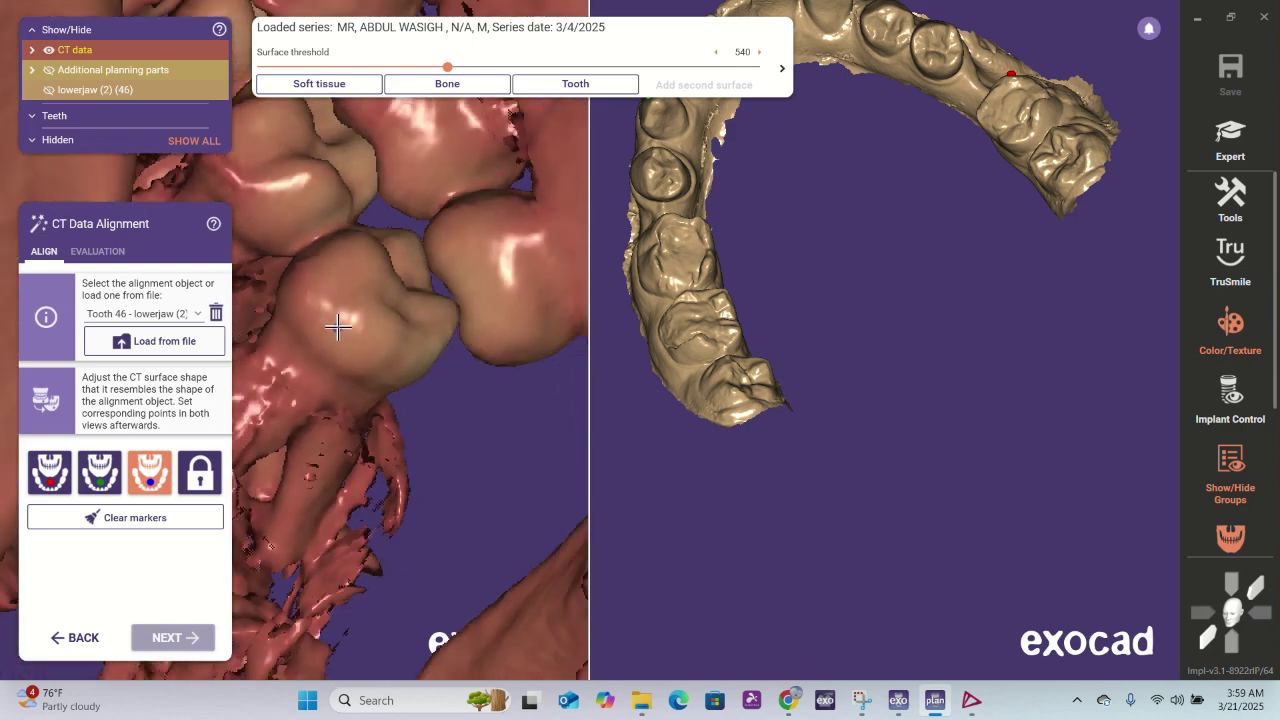
pyautogui.scroll(-3, 343, 312)
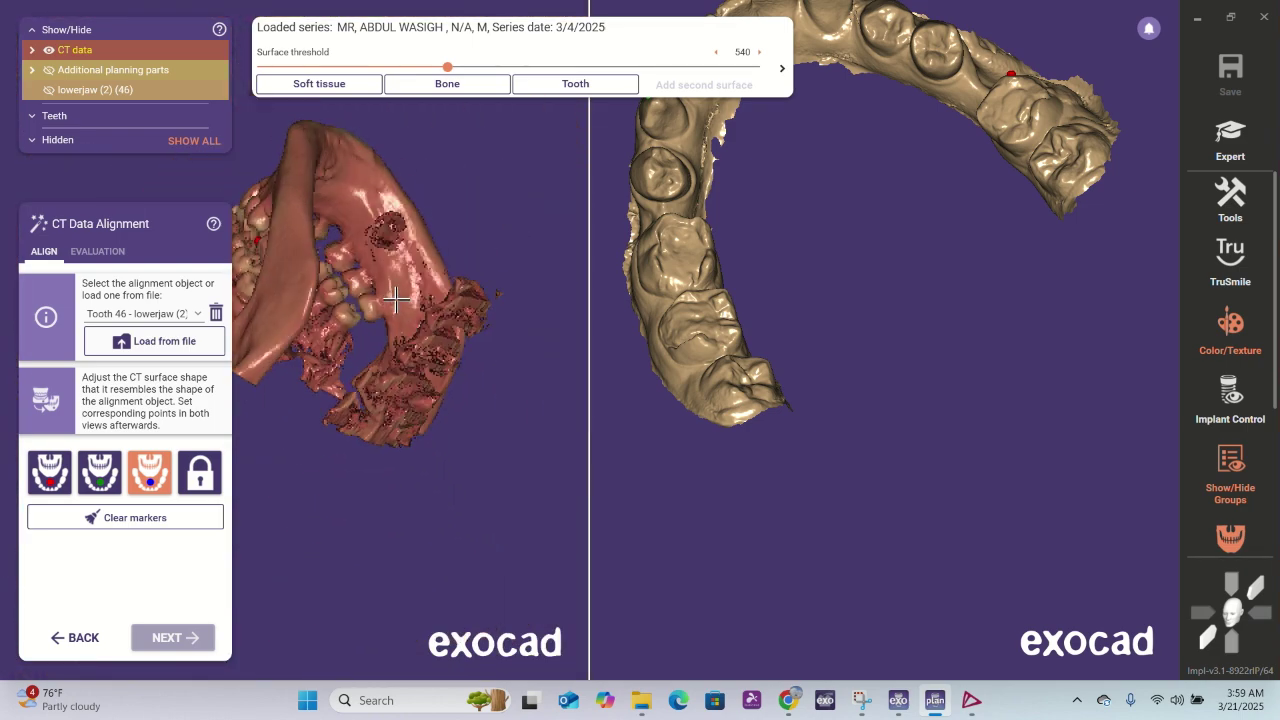
pyautogui.moveTo(396, 299); pyautogui.dragTo(424, 394, button='right')
pyautogui.scroll(4, 300, 357)
pyautogui.scroll(4, 350, 382)
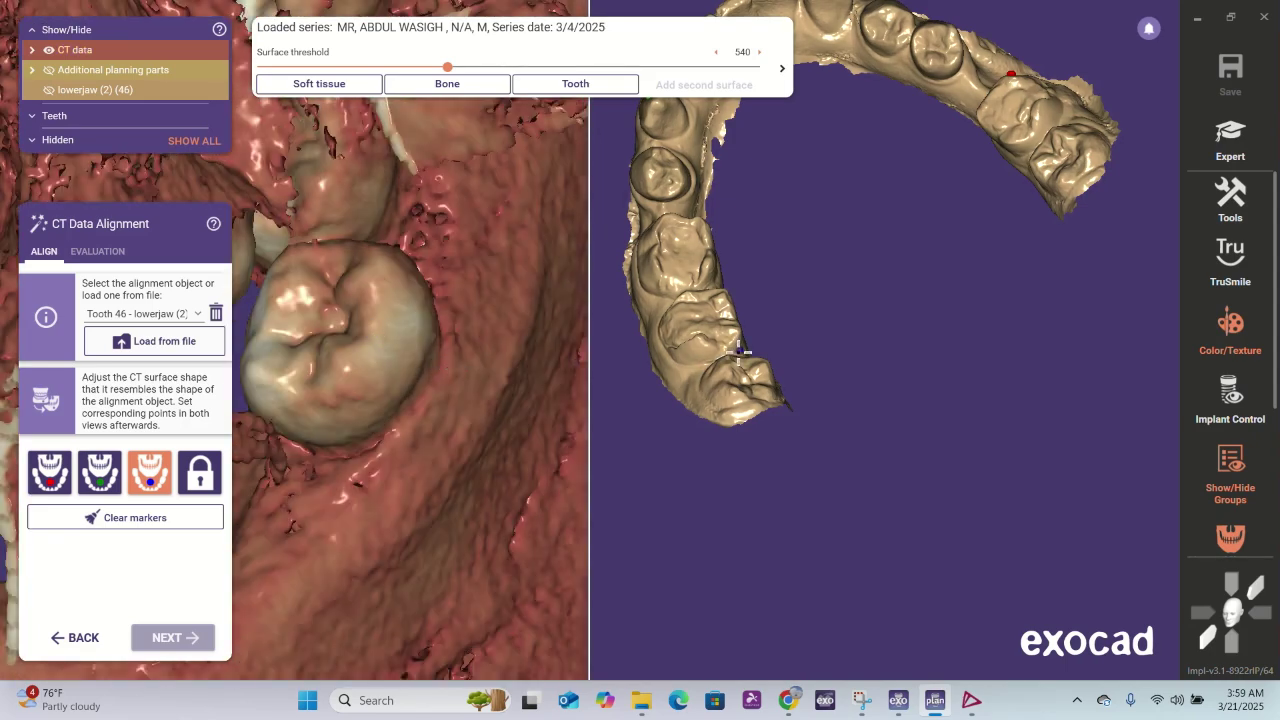
pyautogui.moveTo(740, 350); pyautogui.dragTo(904, 374, button='right')
pyautogui.scroll(5, 854, 339)
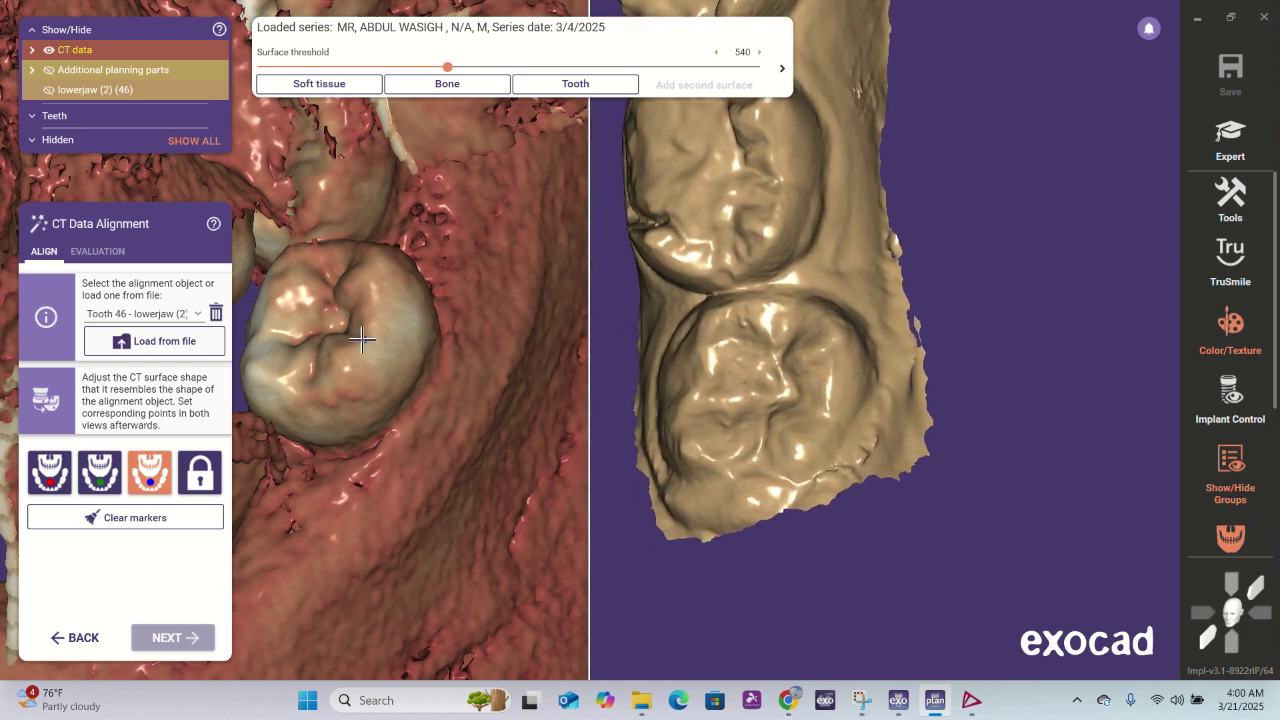
pyautogui.scroll(5, 836, 378)
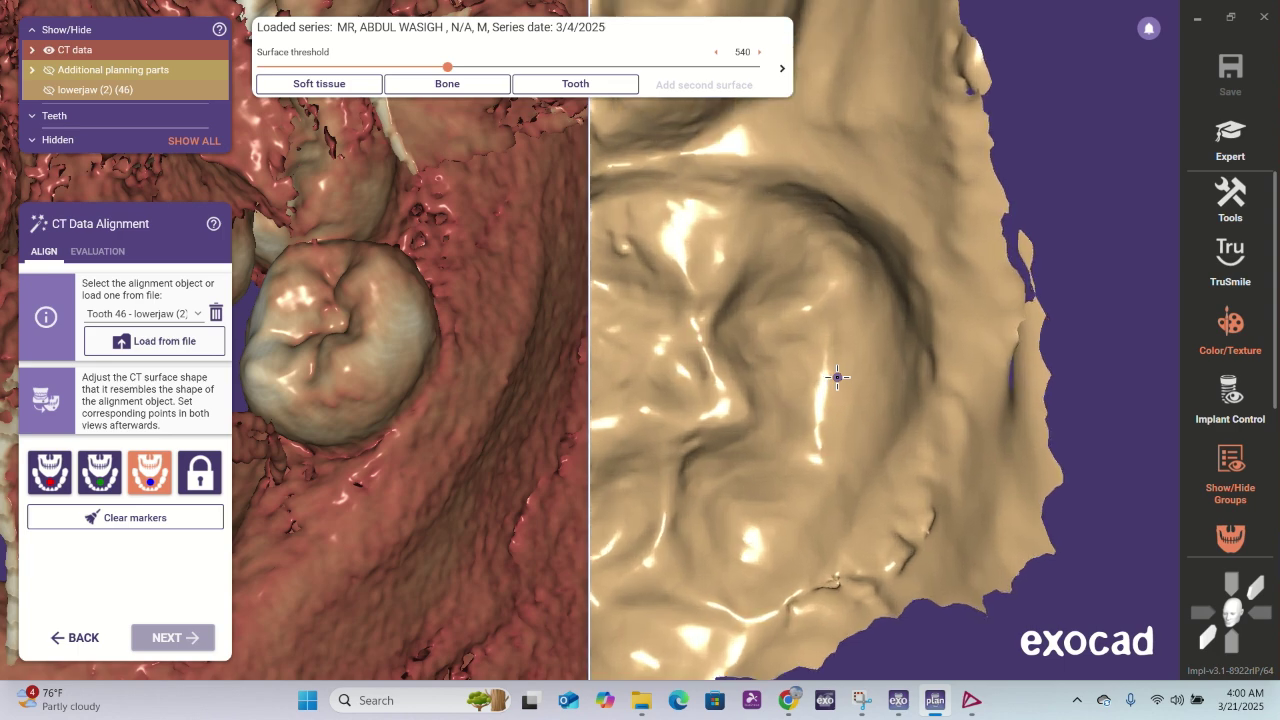
pyautogui.scroll(5, 357, 318)
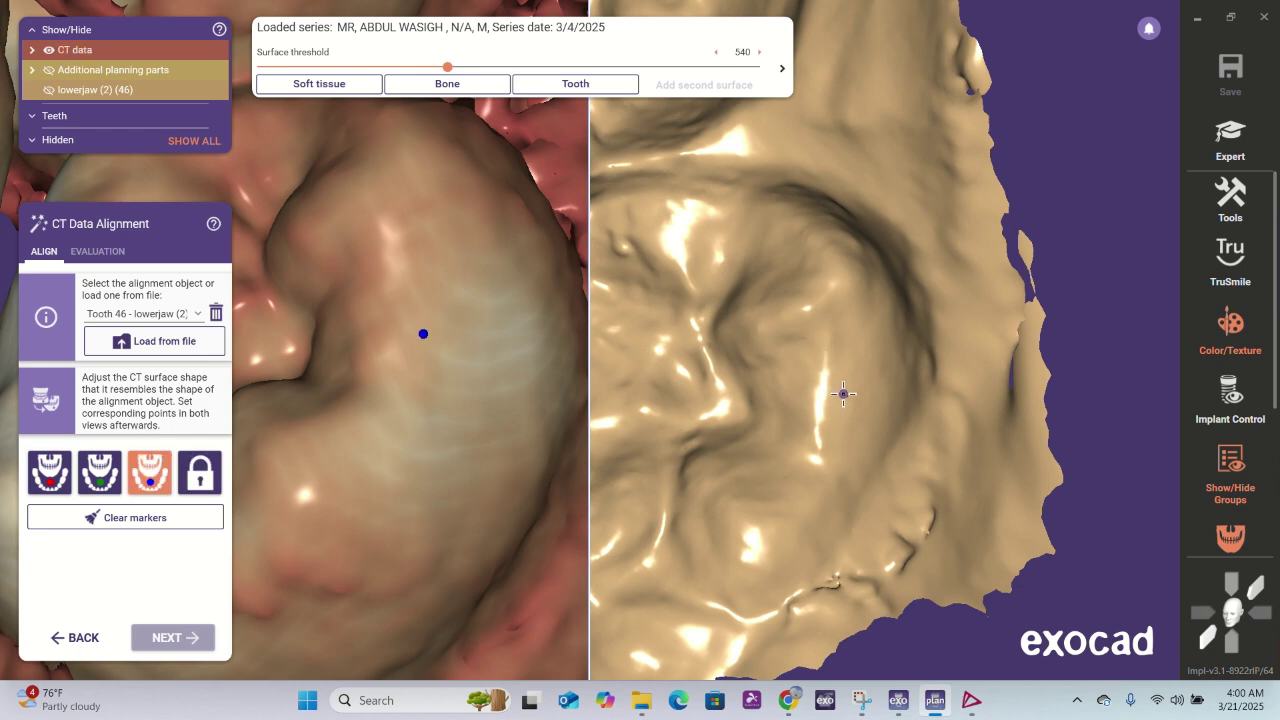
# - Place the matching blue alignment marker on the same molar ridge on the jaw scan and proceed to the best-fit alignment
pyautogui.click(843, 393)
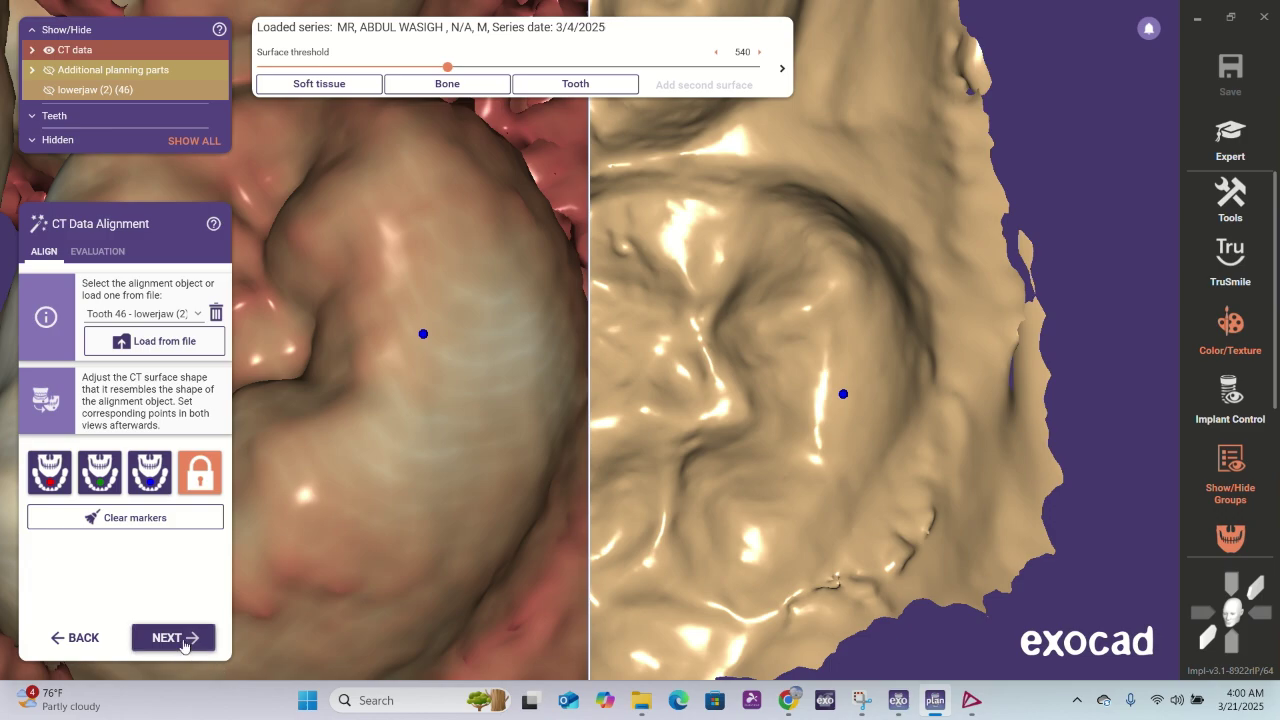
pyautogui.click(185, 645)
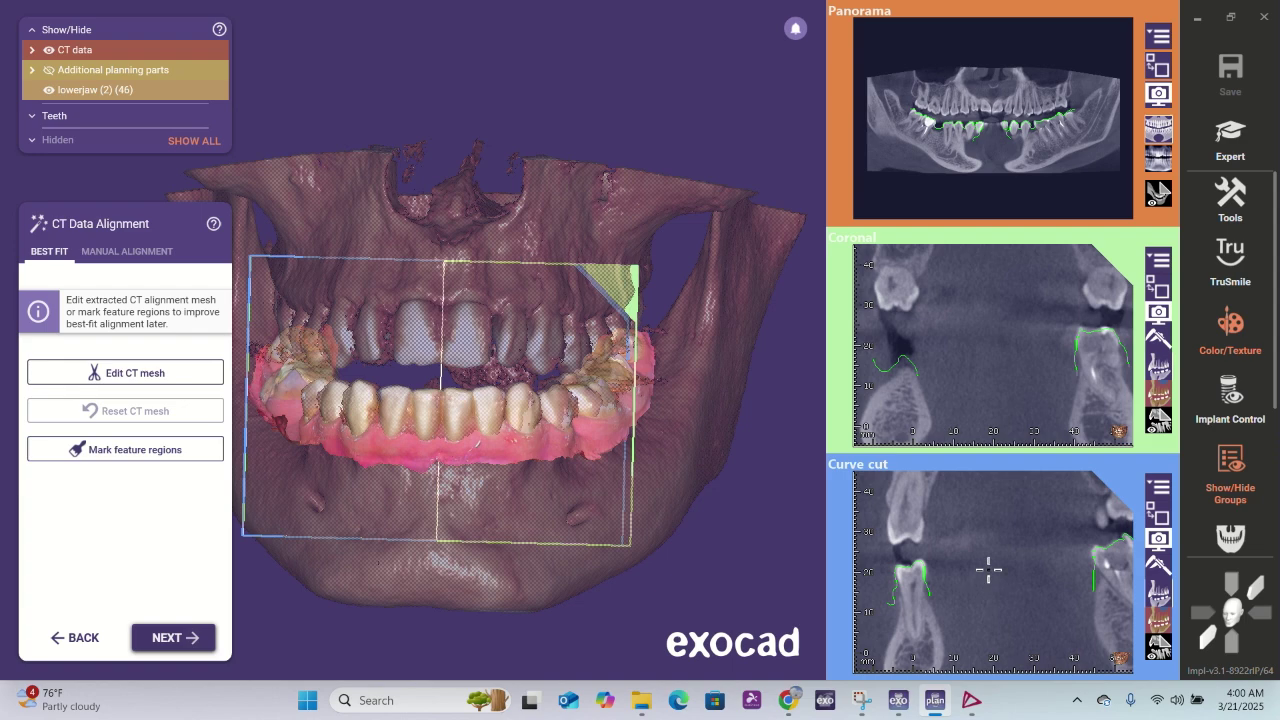
# - Examine how closely the jaw scan outline follows the lower teeth through the curve cut slices along the arch in the enlarged view
pyautogui.click(1160, 514)
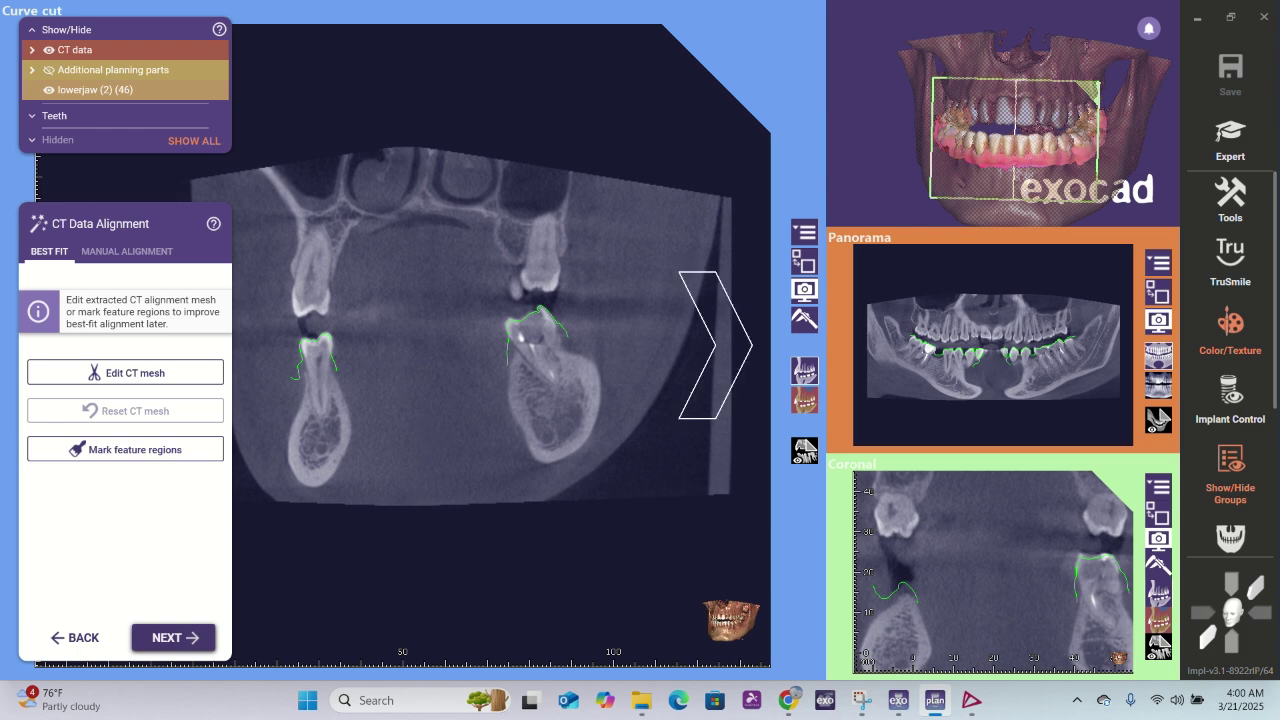
pyautogui.scroll(-5, 715, 345)
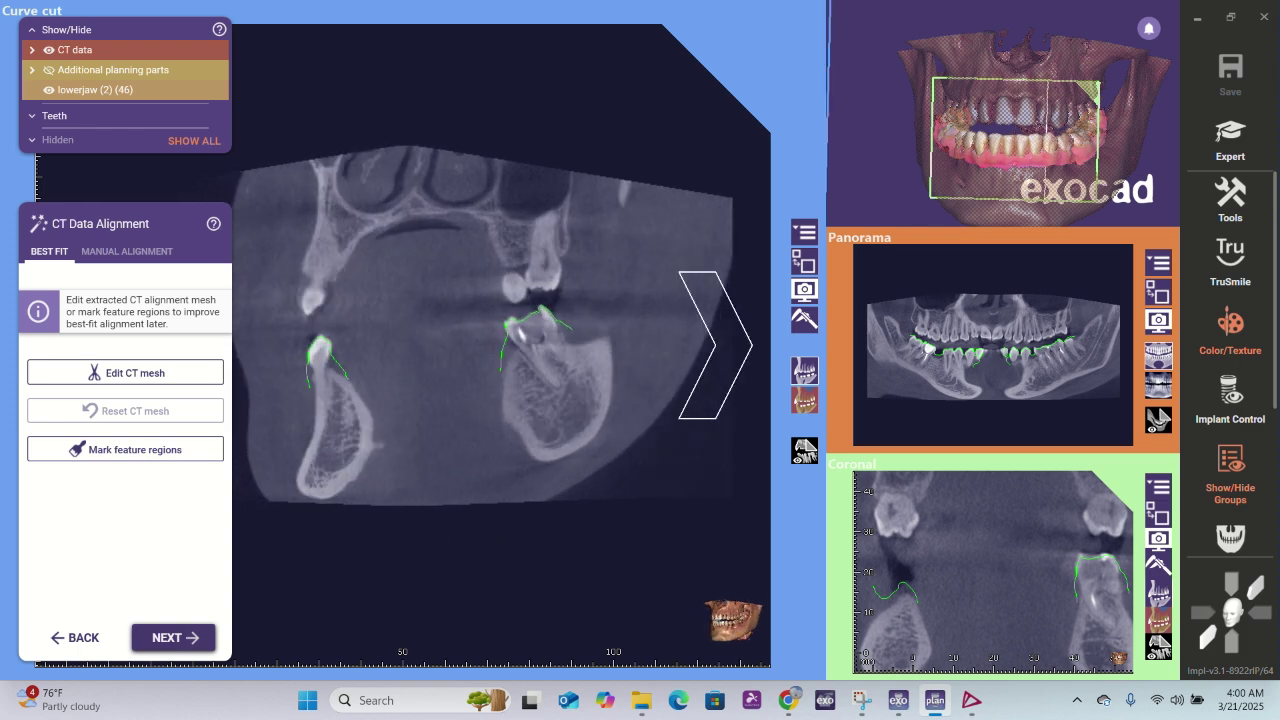
pyautogui.scroll(-4, 715, 345)
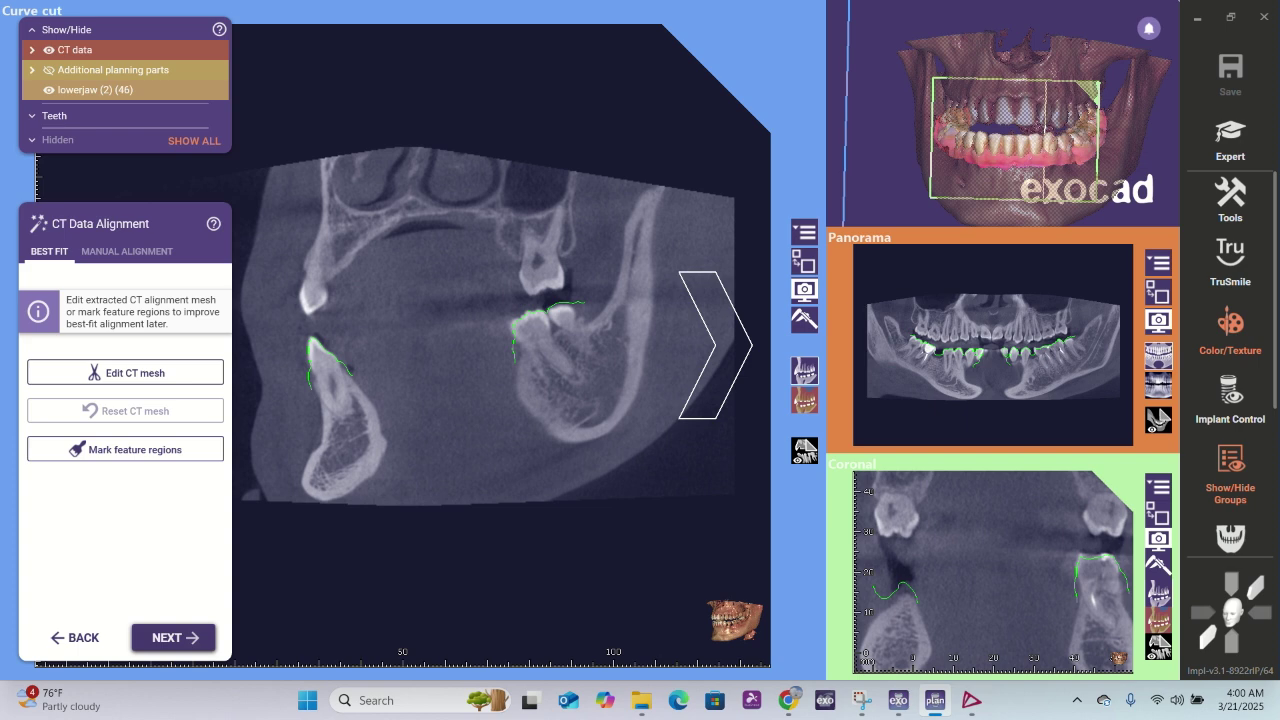
pyautogui.scroll(-8, 715, 345)
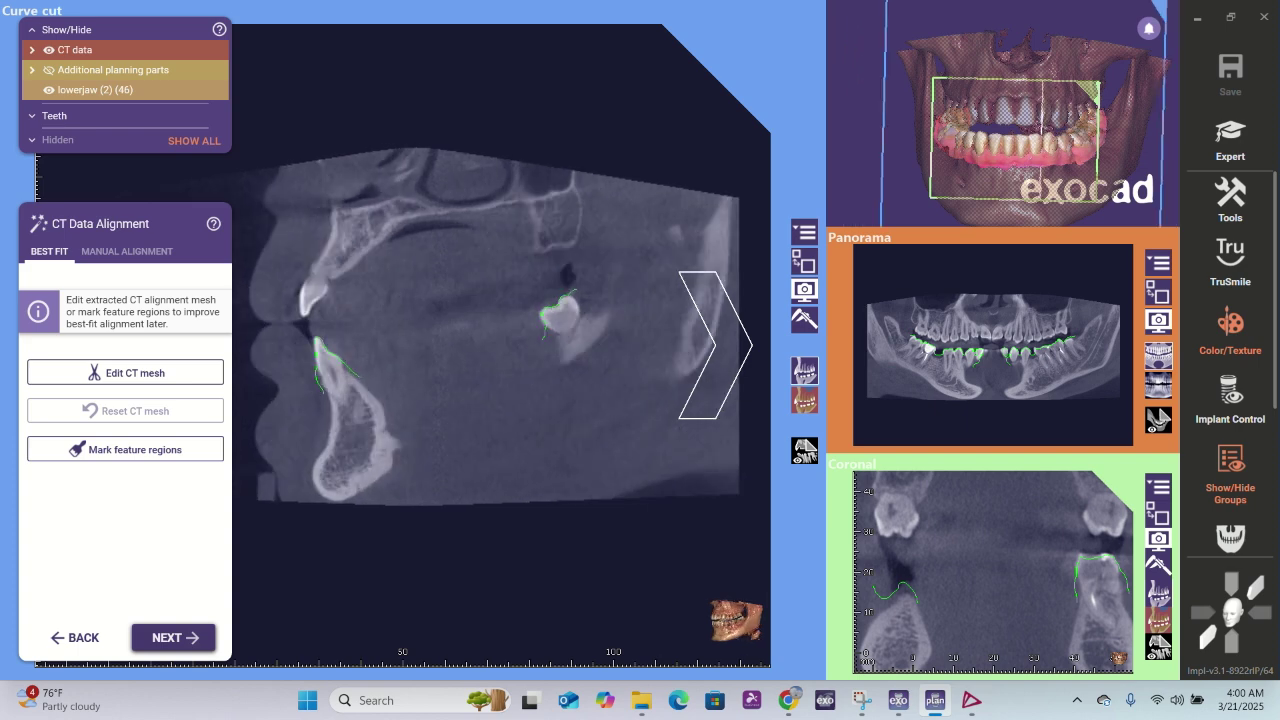
pyautogui.scroll(-8, 715, 345)
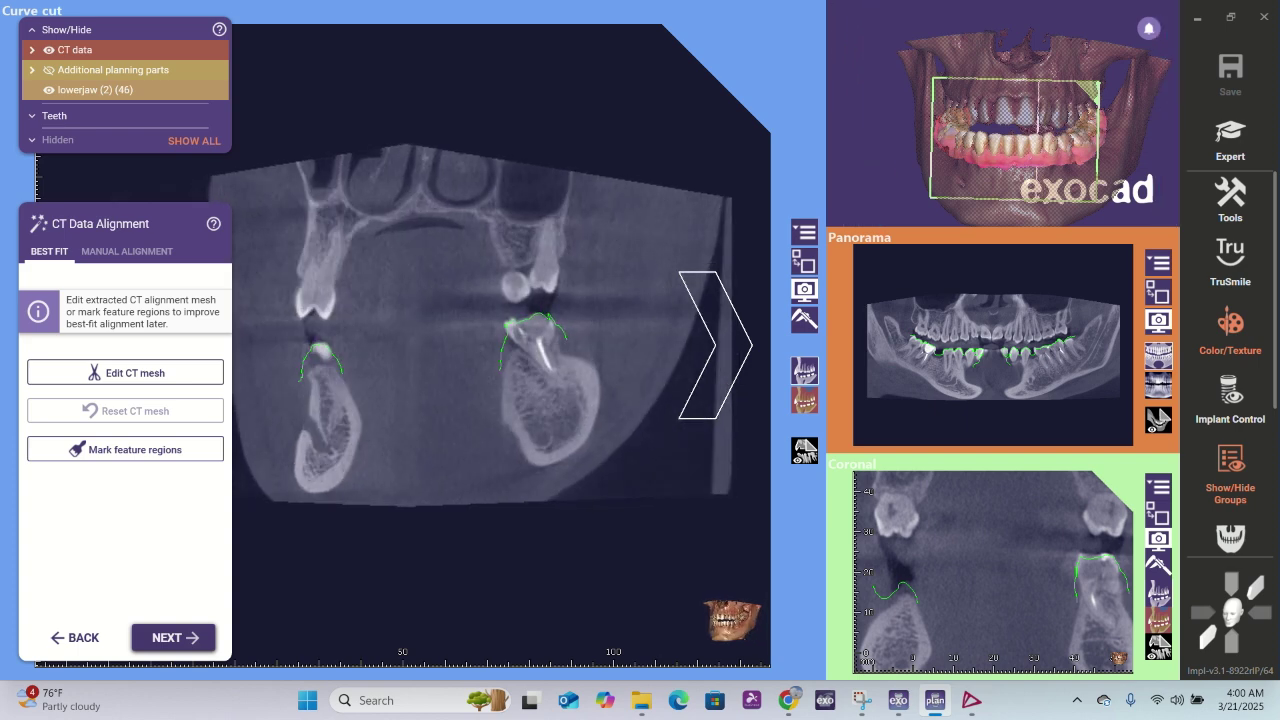
pyautogui.scroll(-4, 715, 345)
pyautogui.scroll(-5, 500, 335)
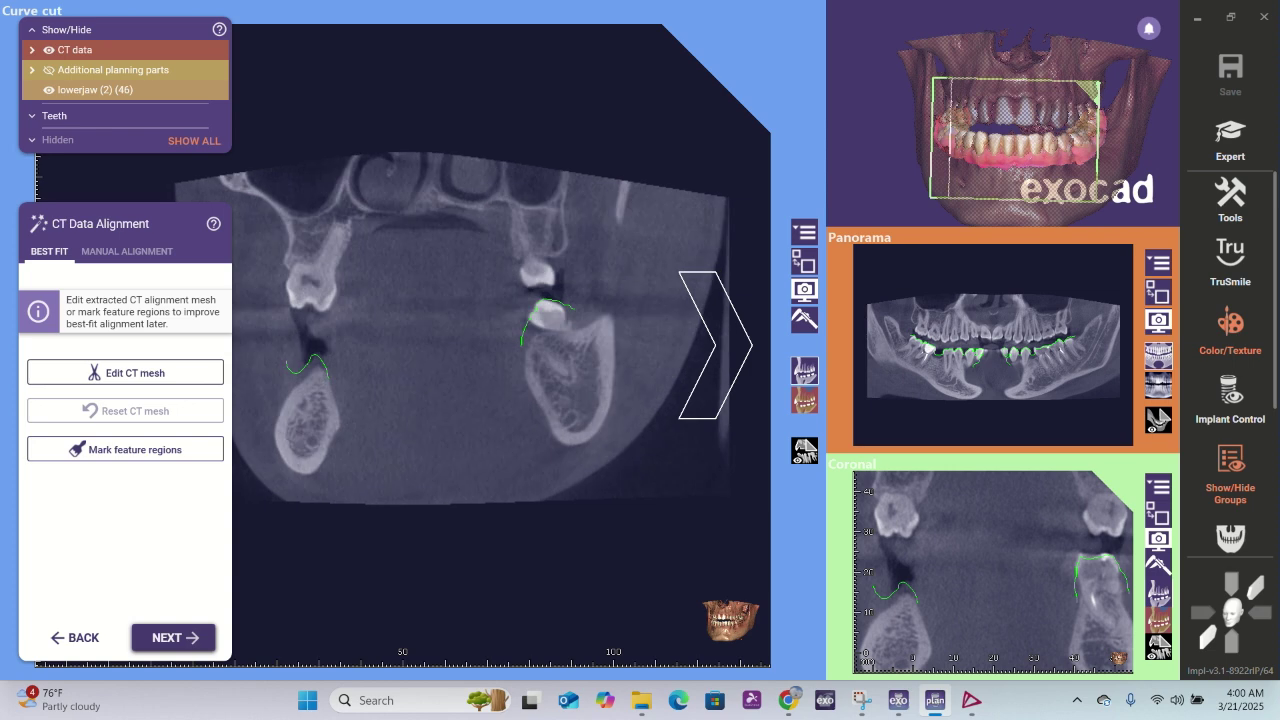
pyautogui.scroll(-3, 500, 335)
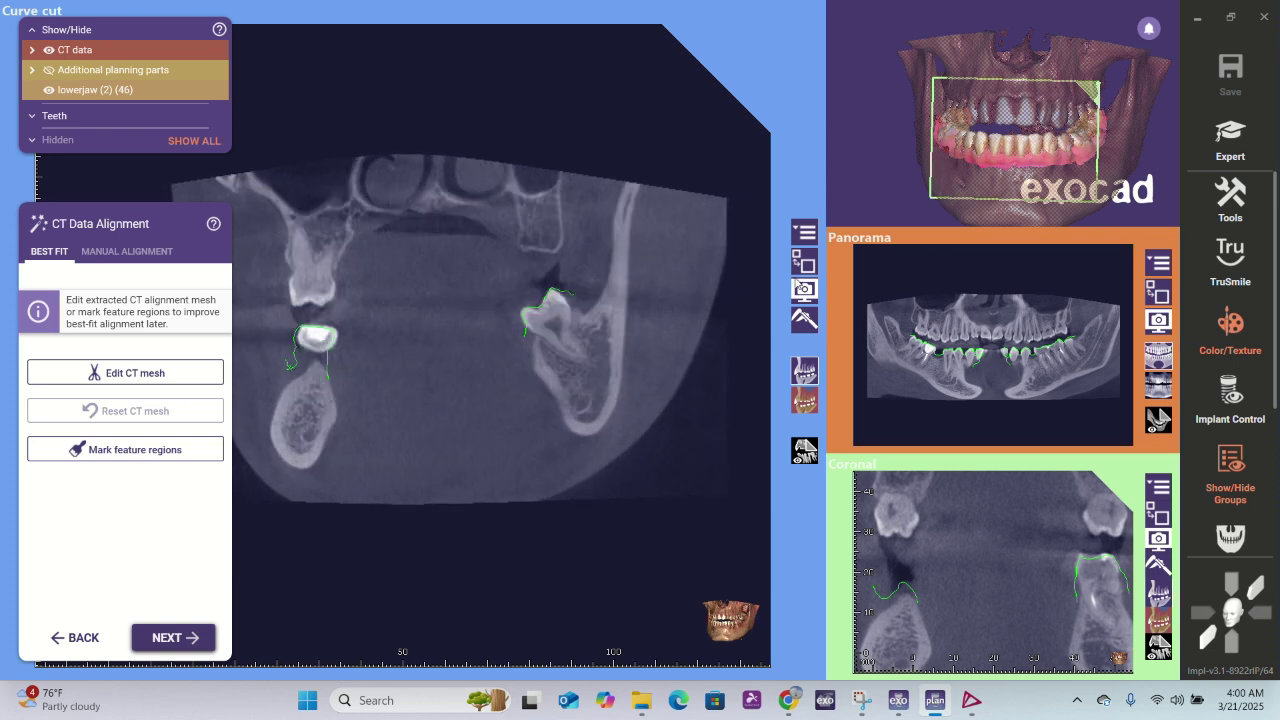
pyautogui.moveTo(850, 107); pyautogui.dragTo(846, 108, button='right')
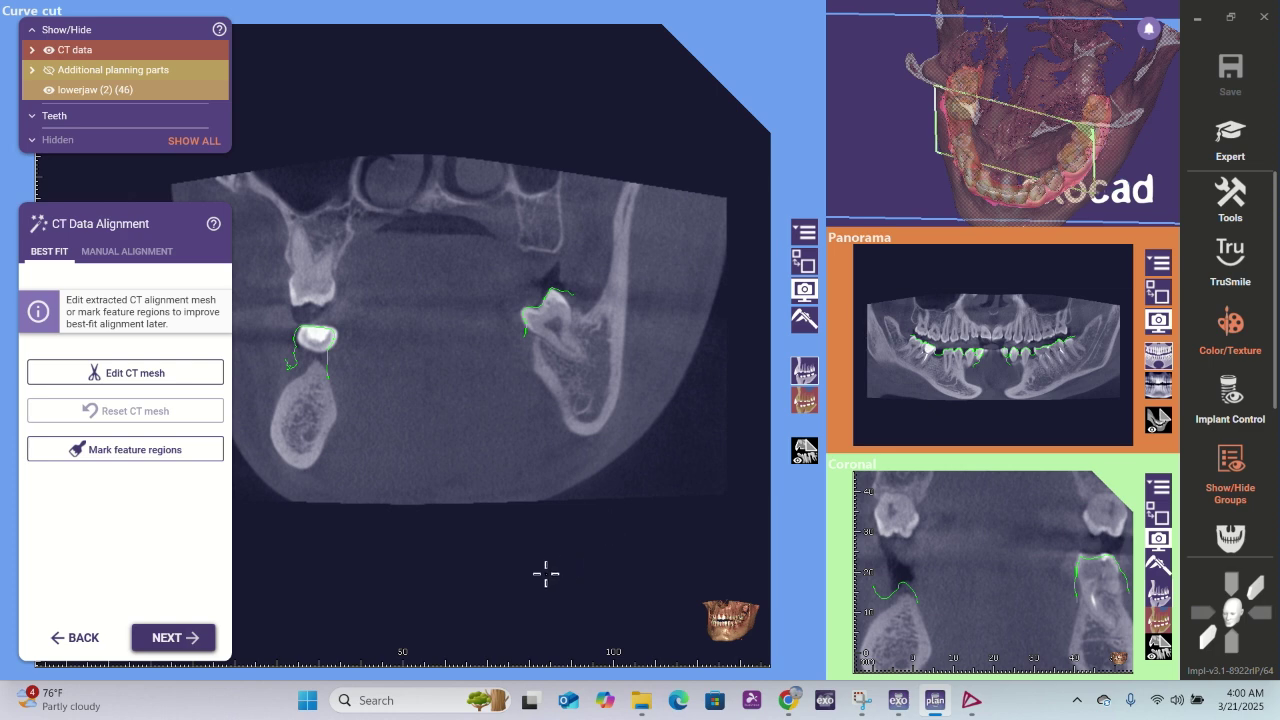
pyautogui.scroll(-12, 715, 345)
pyautogui.scroll(5, 715, 345)
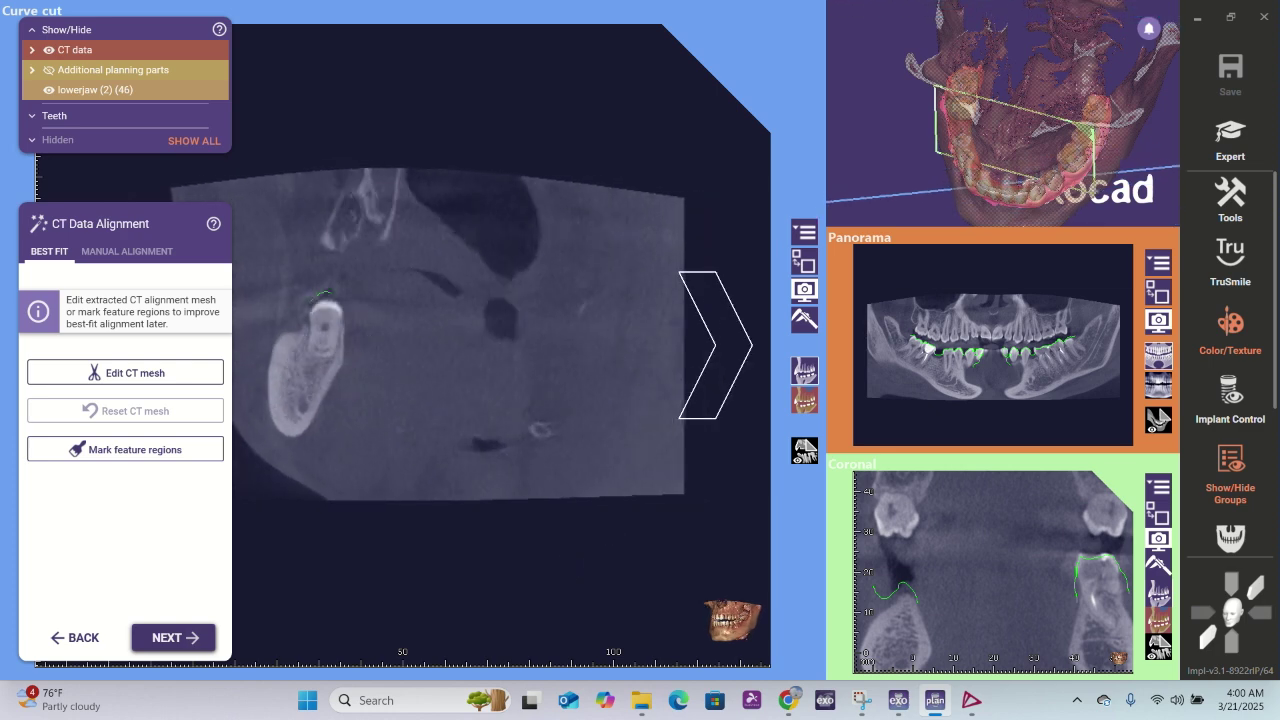
pyautogui.scroll(10, 715, 345)
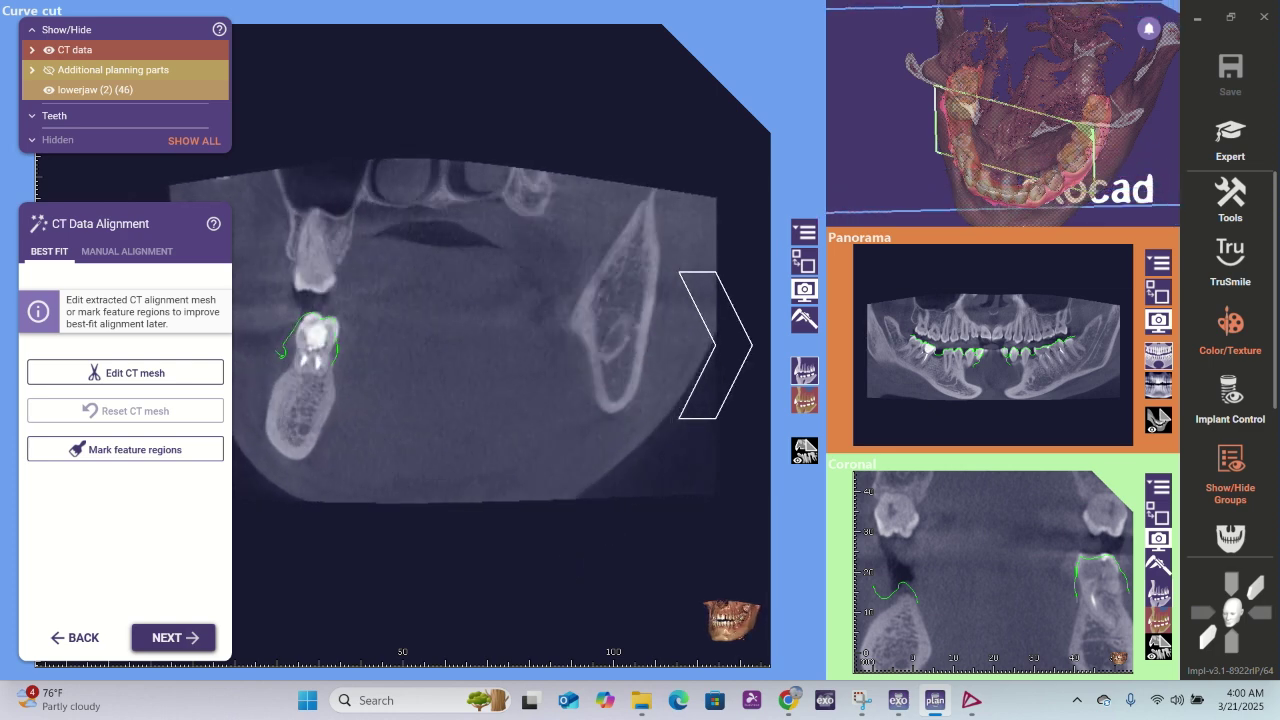
pyautogui.scroll(2, 715, 345)
pyautogui.scroll(2, 715, 345)
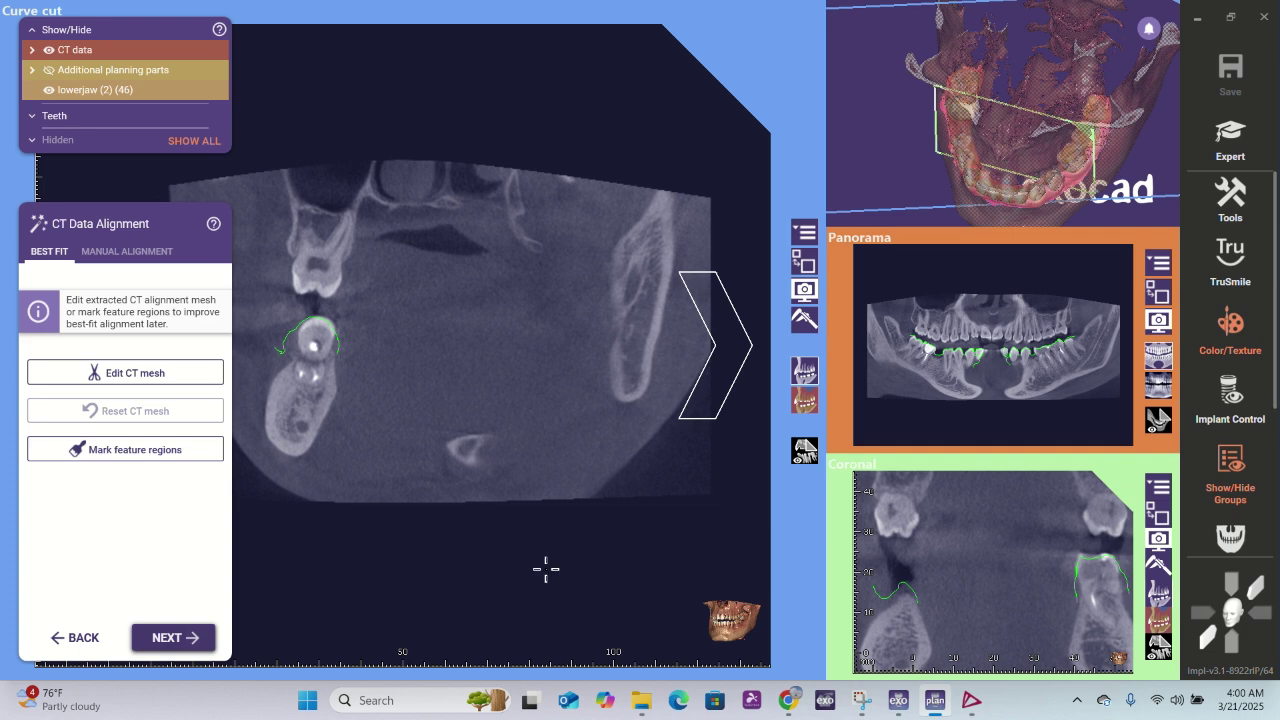
pyautogui.scroll(2, 696, 396)
pyautogui.scroll(8, 715, 345)
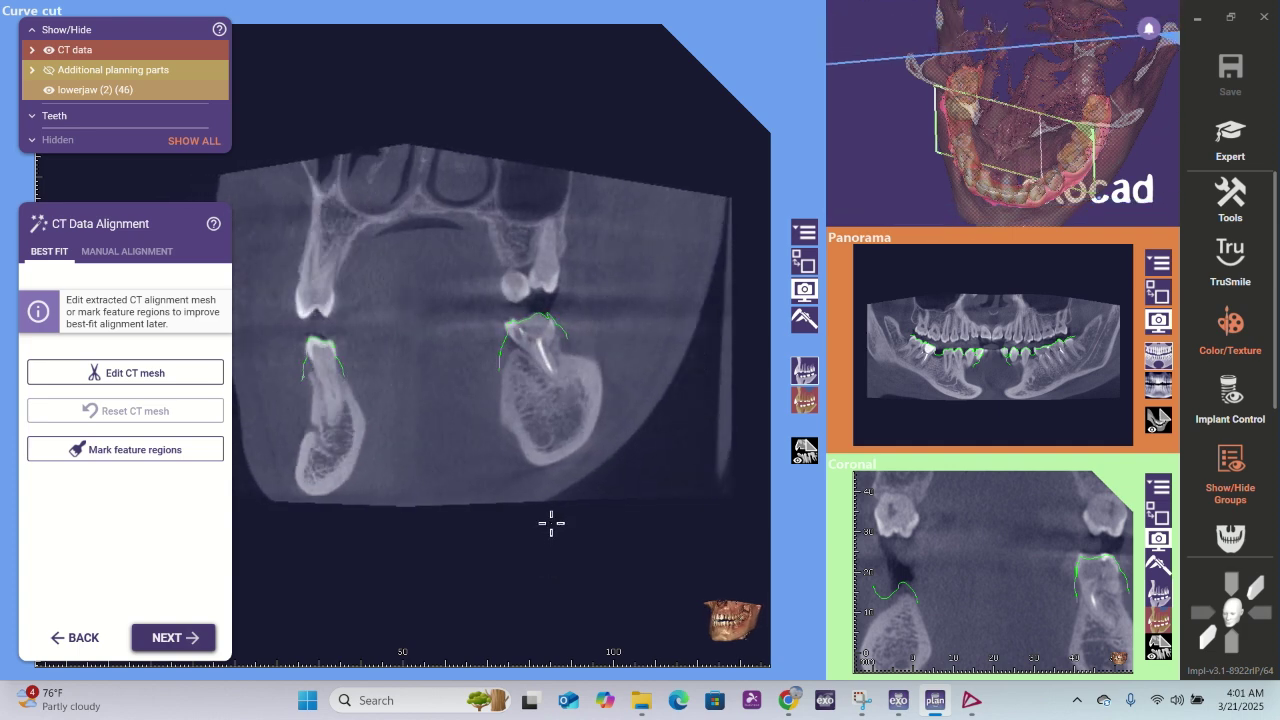
pyautogui.scroll(4, 715, 345)
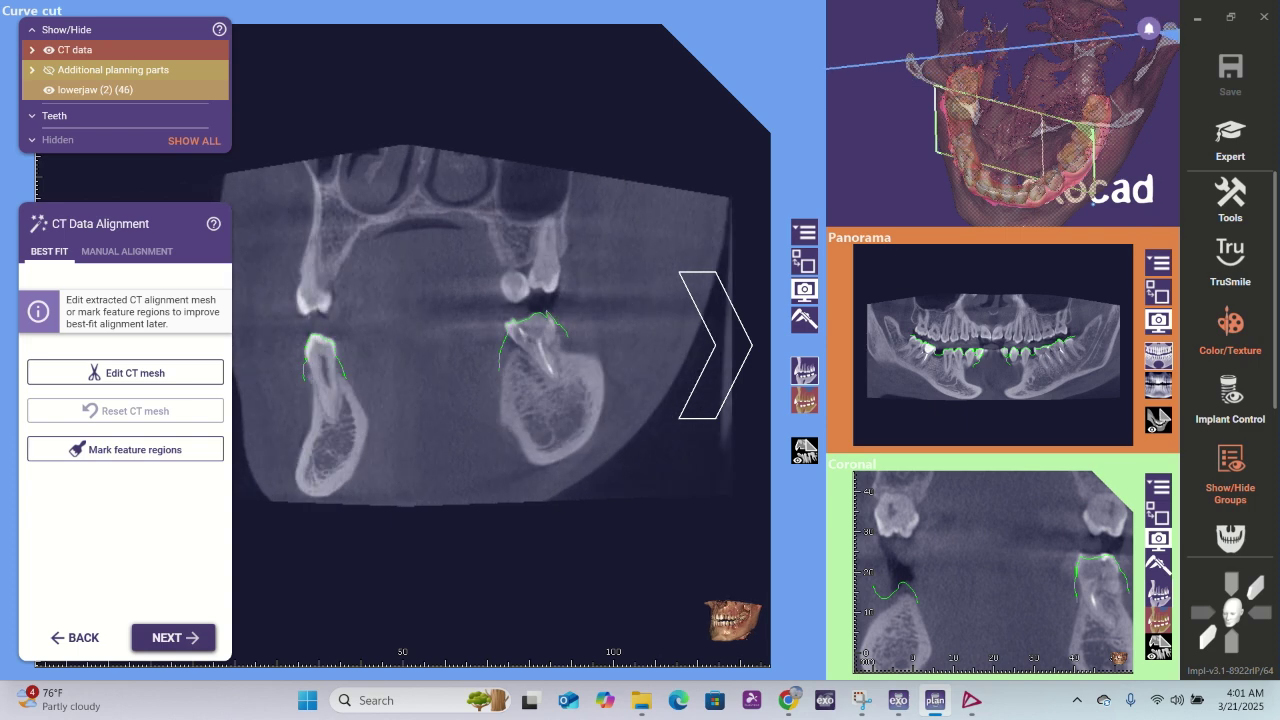
pyautogui.scroll(6, 715, 345)
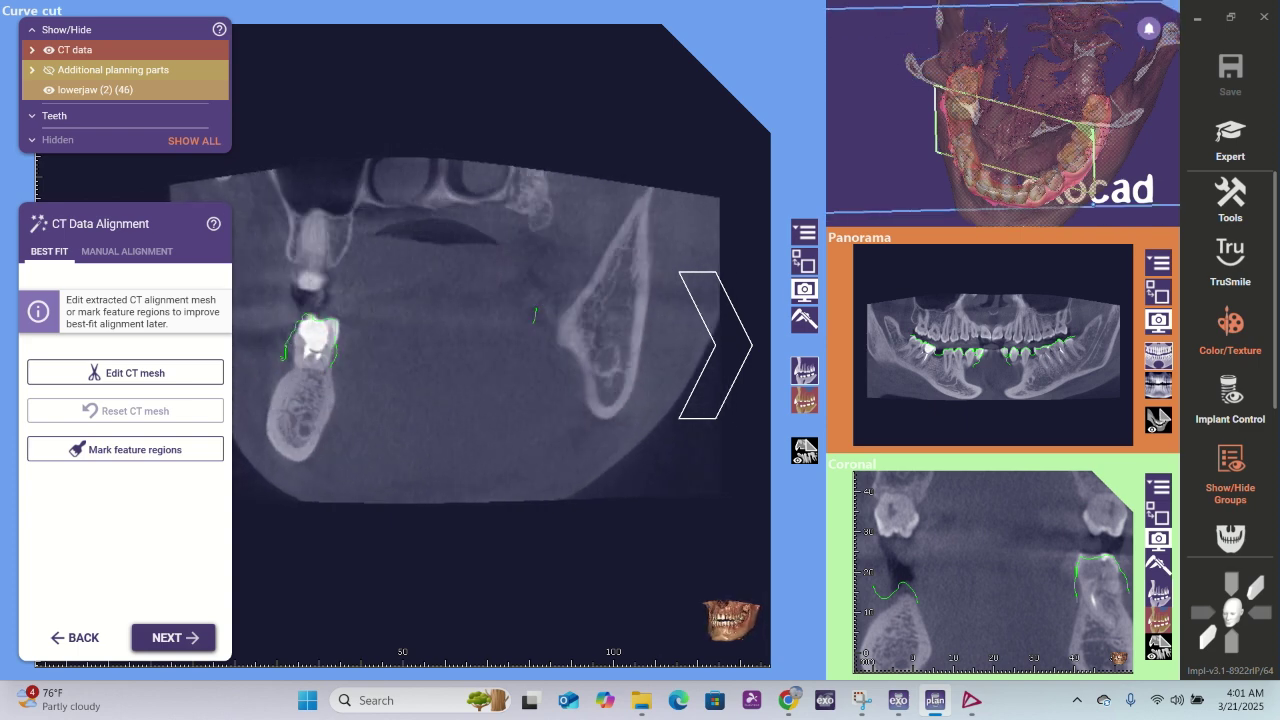
pyautogui.scroll(6, 715, 345)
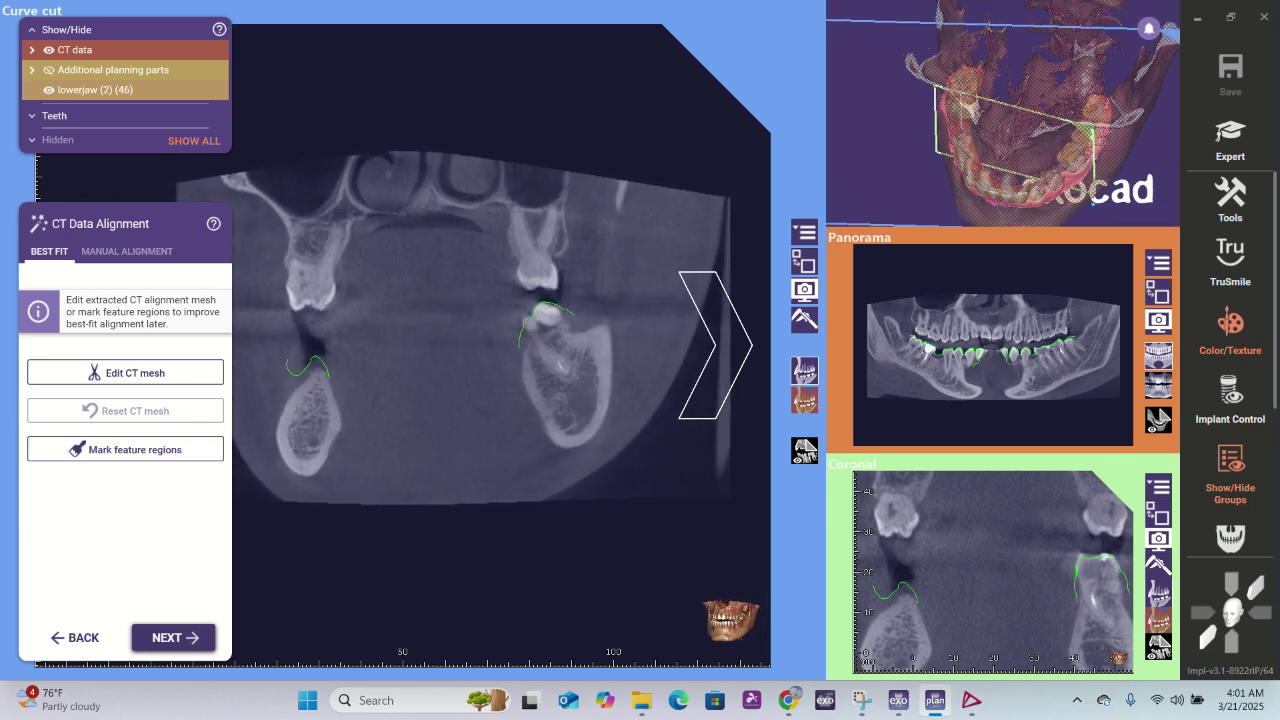
pyautogui.scroll(2, 715, 345)
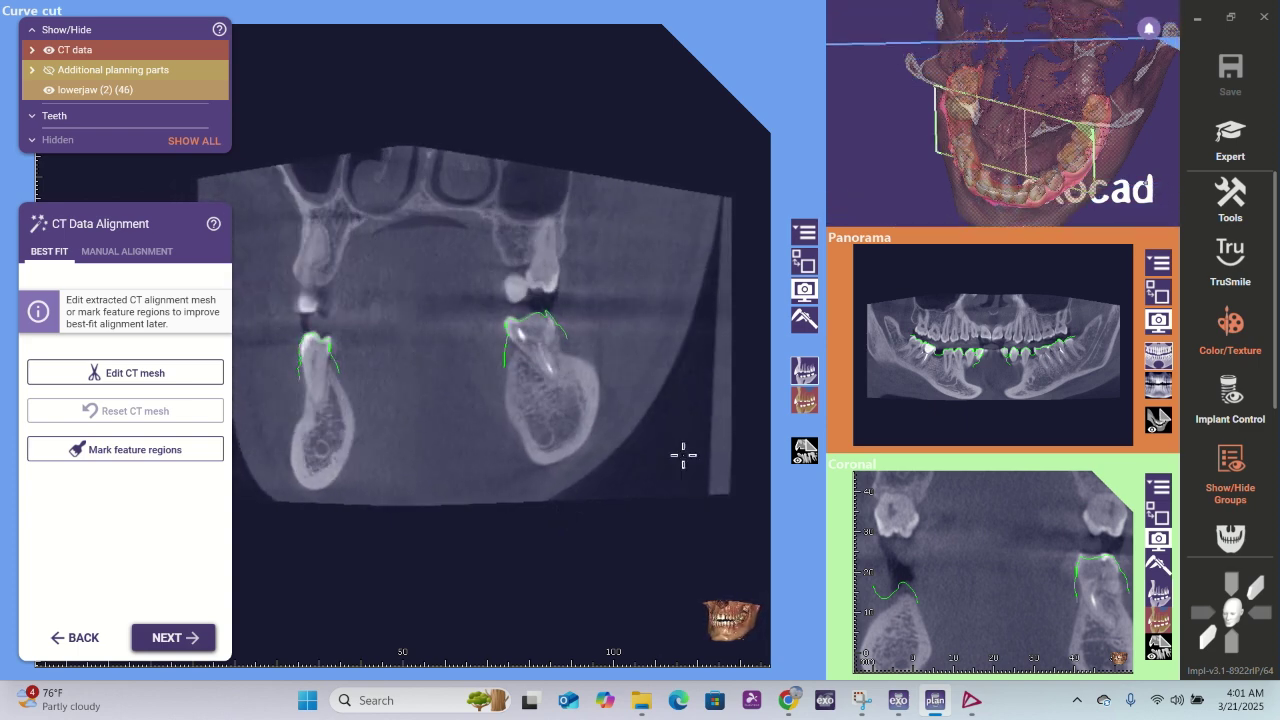
# - Examine the fit of the jaw scan outline to the lower teeth across the panorama slices in the enlarged view
pyautogui.click(1158, 293)
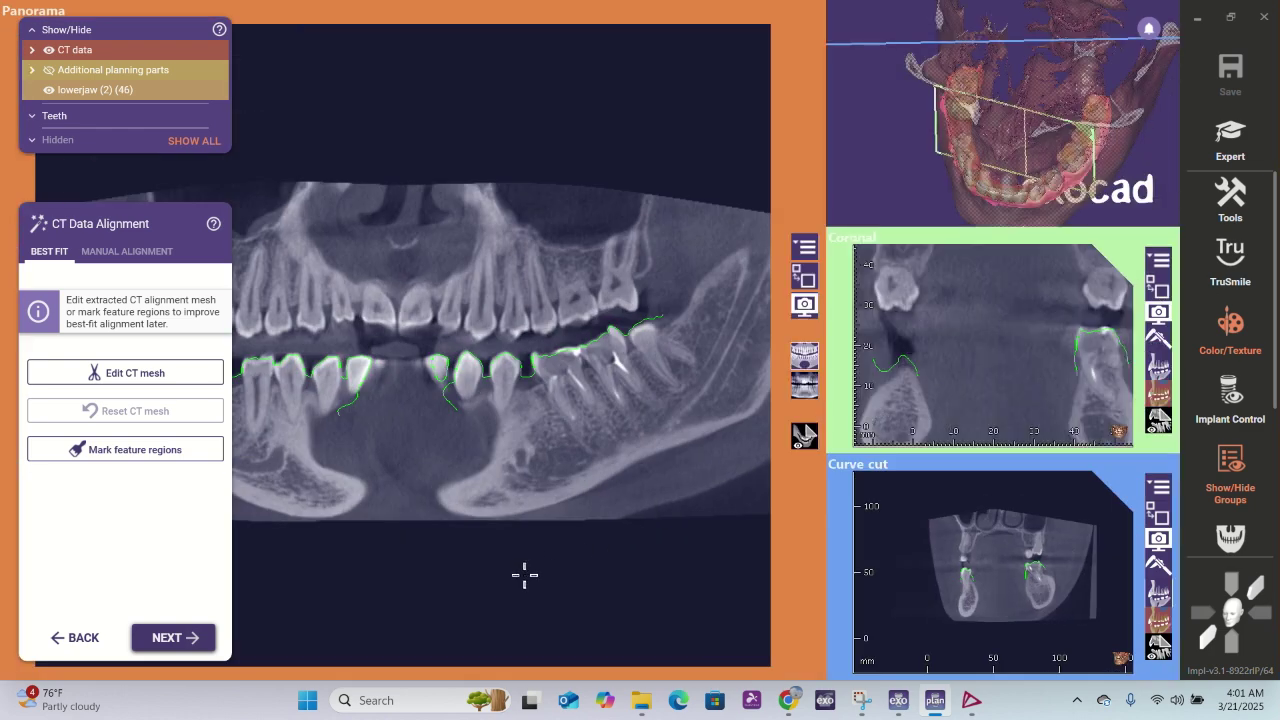
pyautogui.scroll(2, 403, 345)
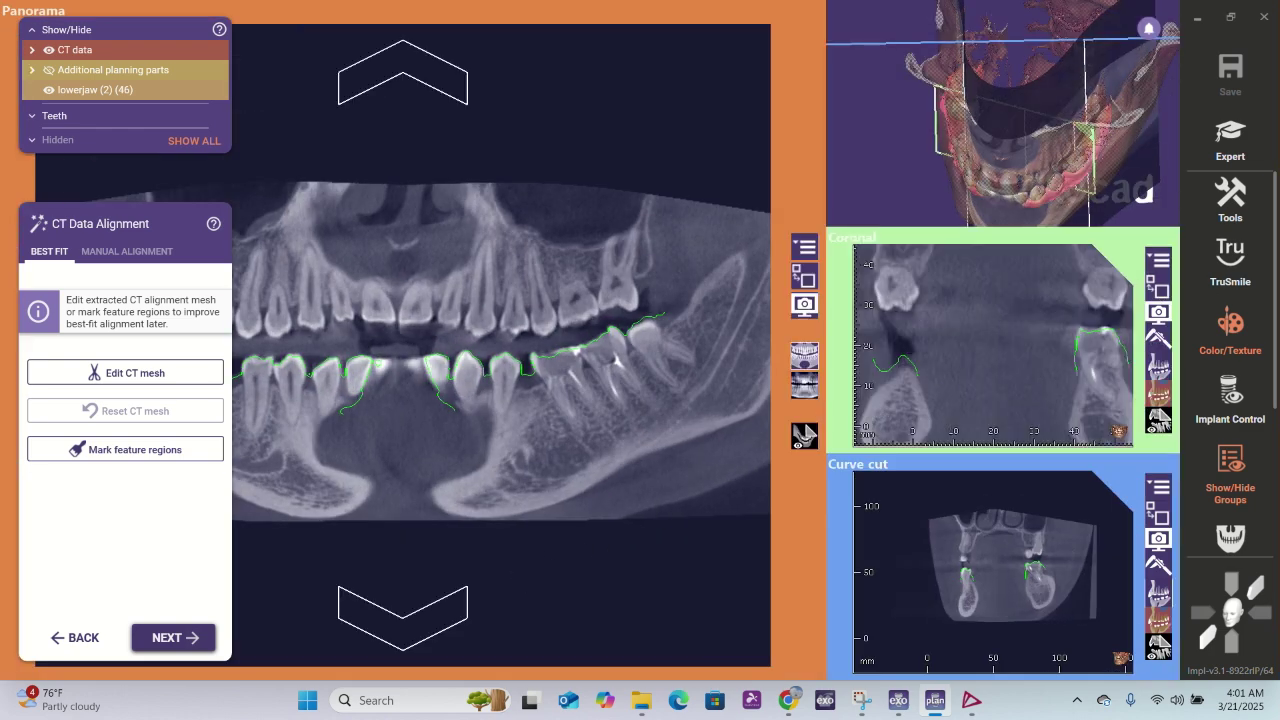
pyautogui.moveTo(520, 548)
pyautogui.mouseDown(button='right')
pyautogui.moveTo(520, 576)
pyautogui.moveTo(520, 562)
pyautogui.mouseUp(button='right')
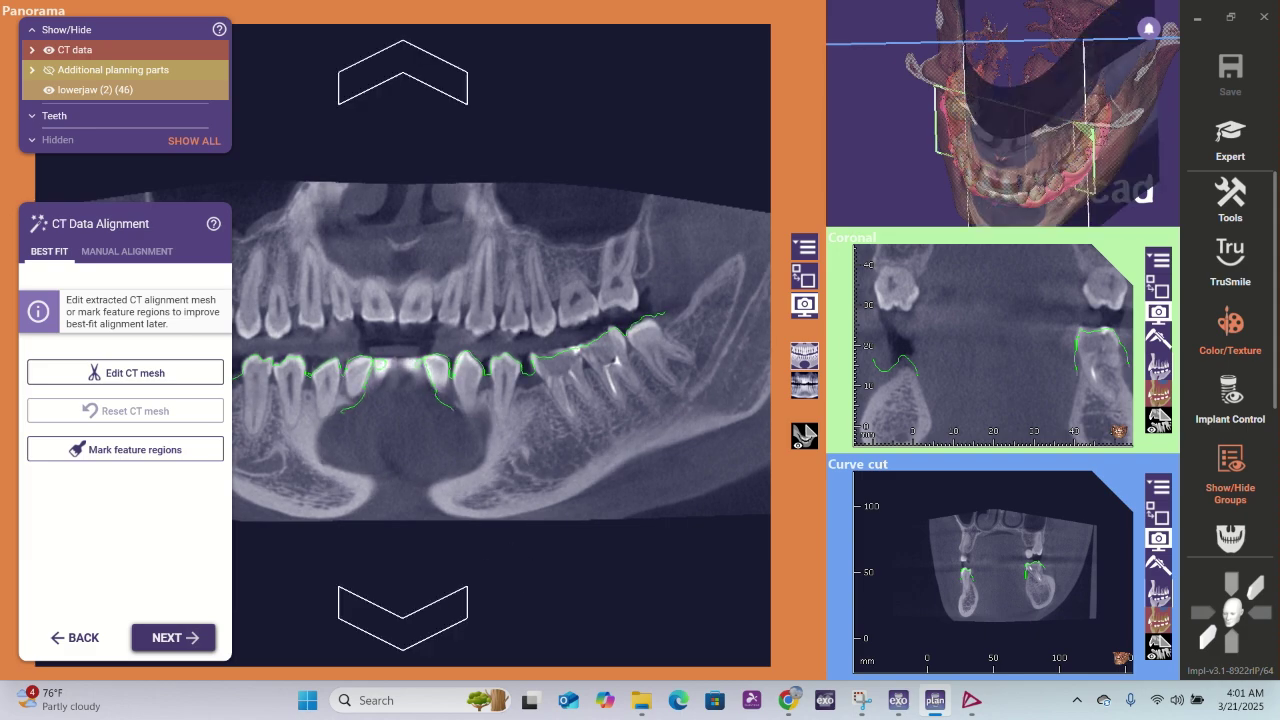
pyautogui.moveTo(462, 594); pyautogui.dragTo(460, 596, button='right')
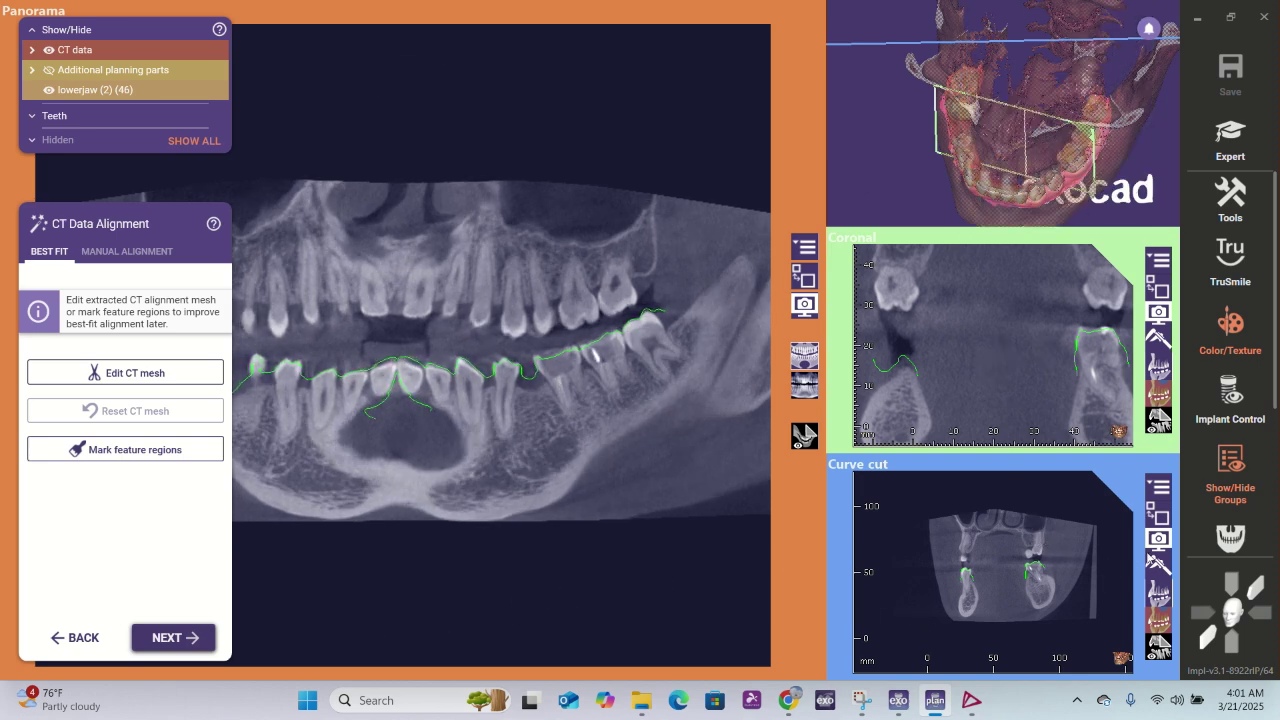
# - Examine the jaw scan outline against the lower teeth on both sides through the enlarged curve cut slices
pyautogui.click(1159, 516)
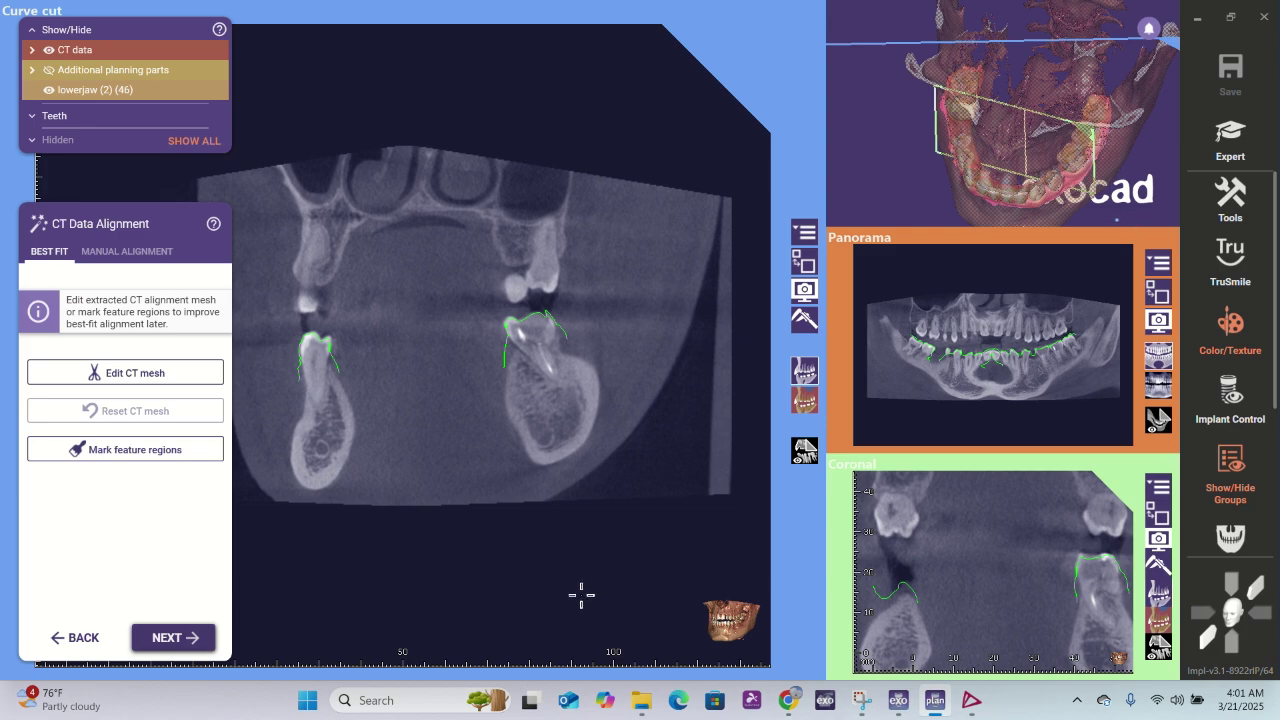
pyautogui.moveTo(581, 596); pyautogui.dragTo(581, 604, button='right')
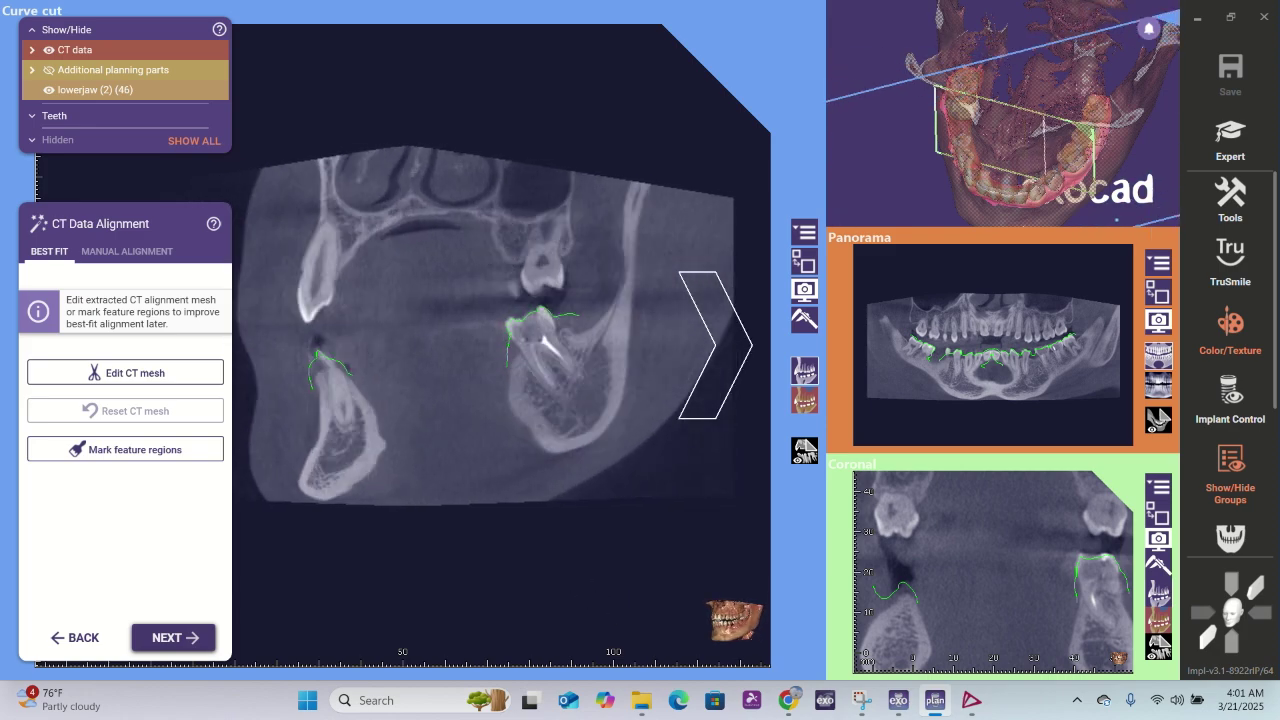
pyautogui.scroll(-10, 581, 600)
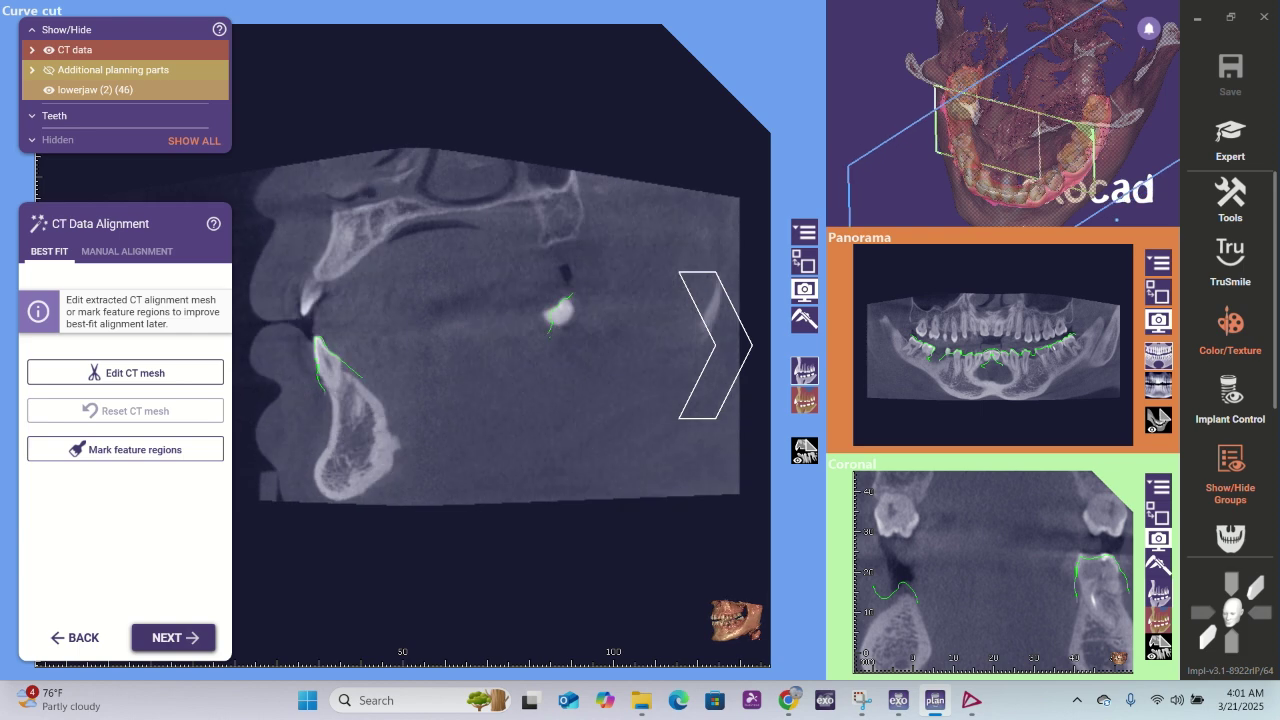
pyautogui.scroll(-10, 581, 600)
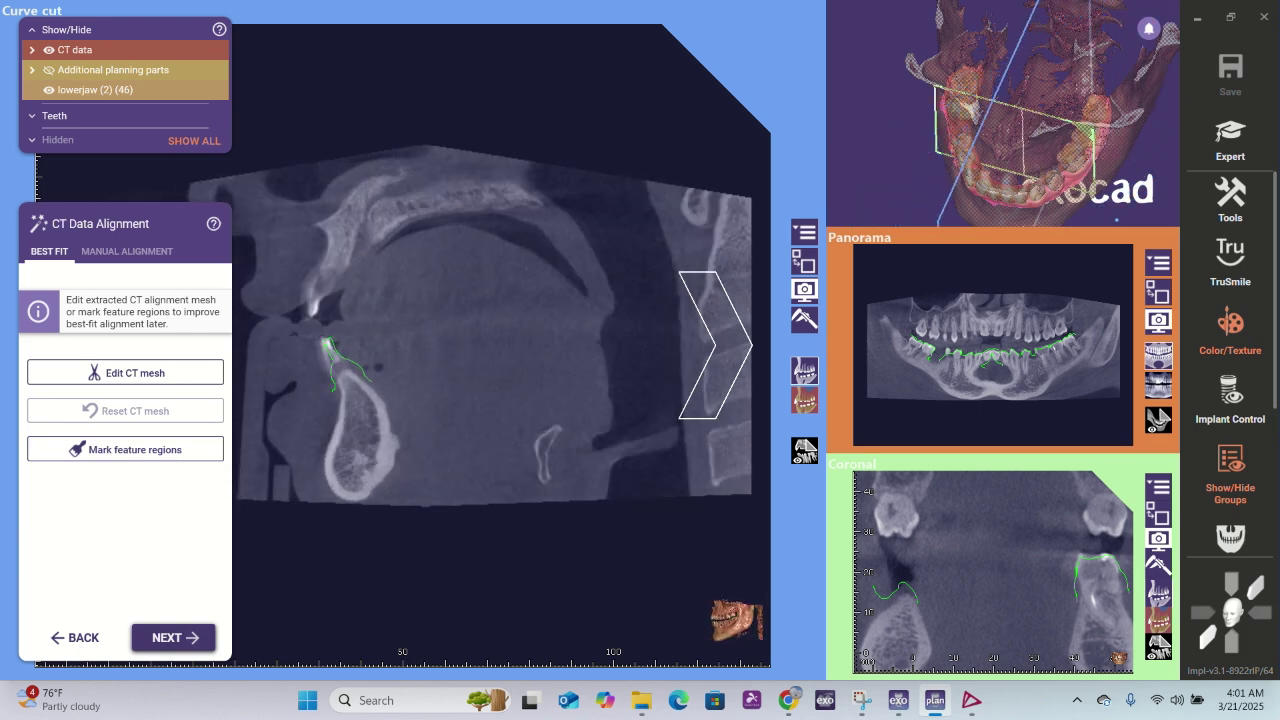
pyautogui.scroll(-10, 581, 600)
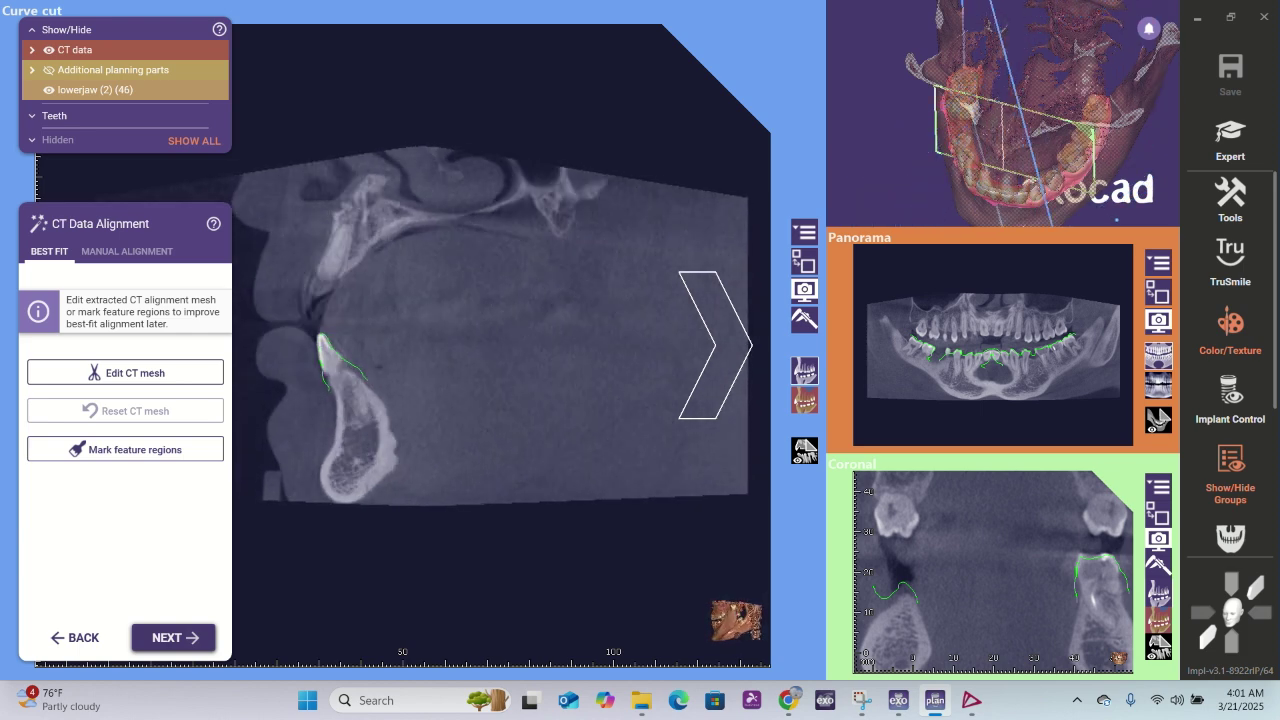
pyautogui.scroll(10, 581, 600)
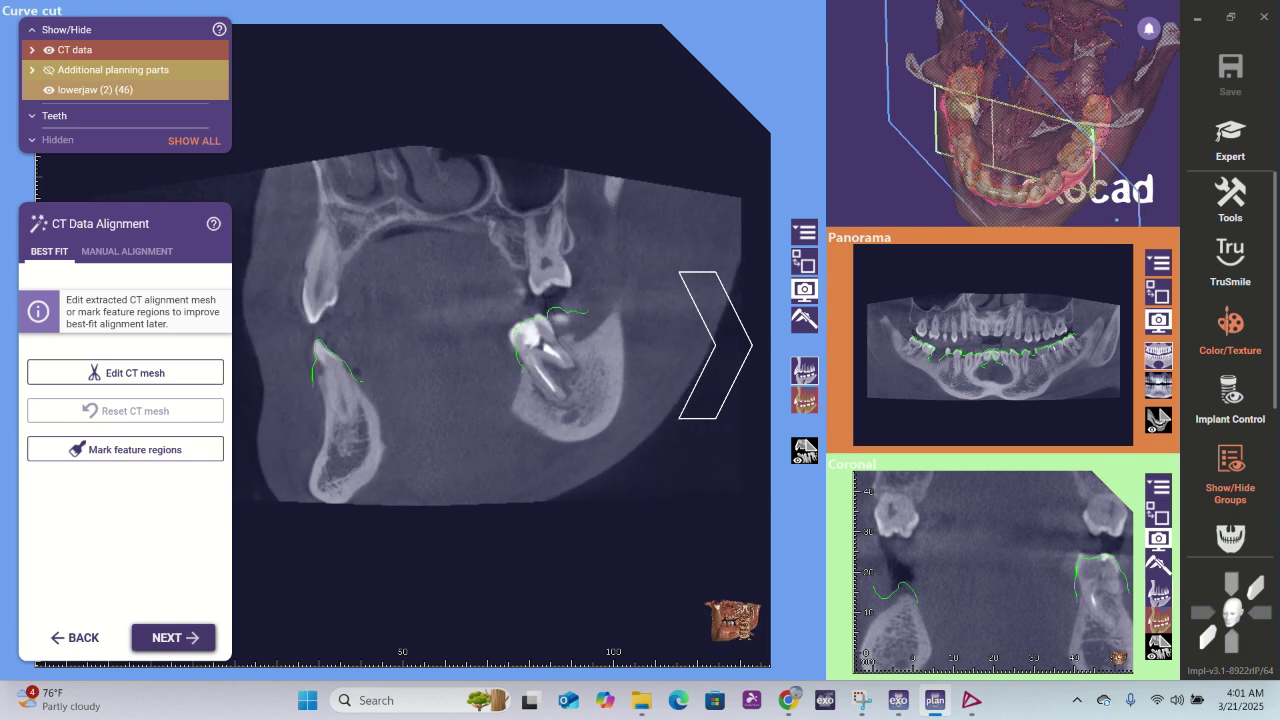
pyautogui.scroll(10, 581, 600)
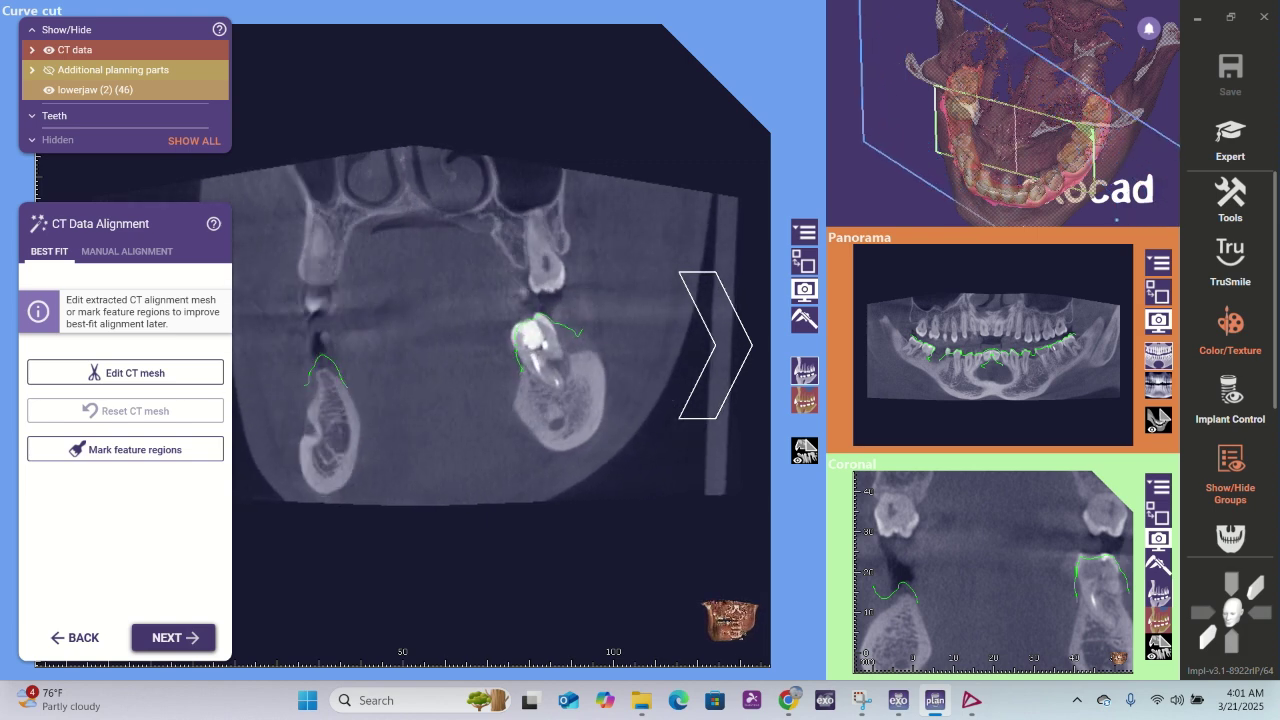
pyautogui.scroll(5, 581, 600)
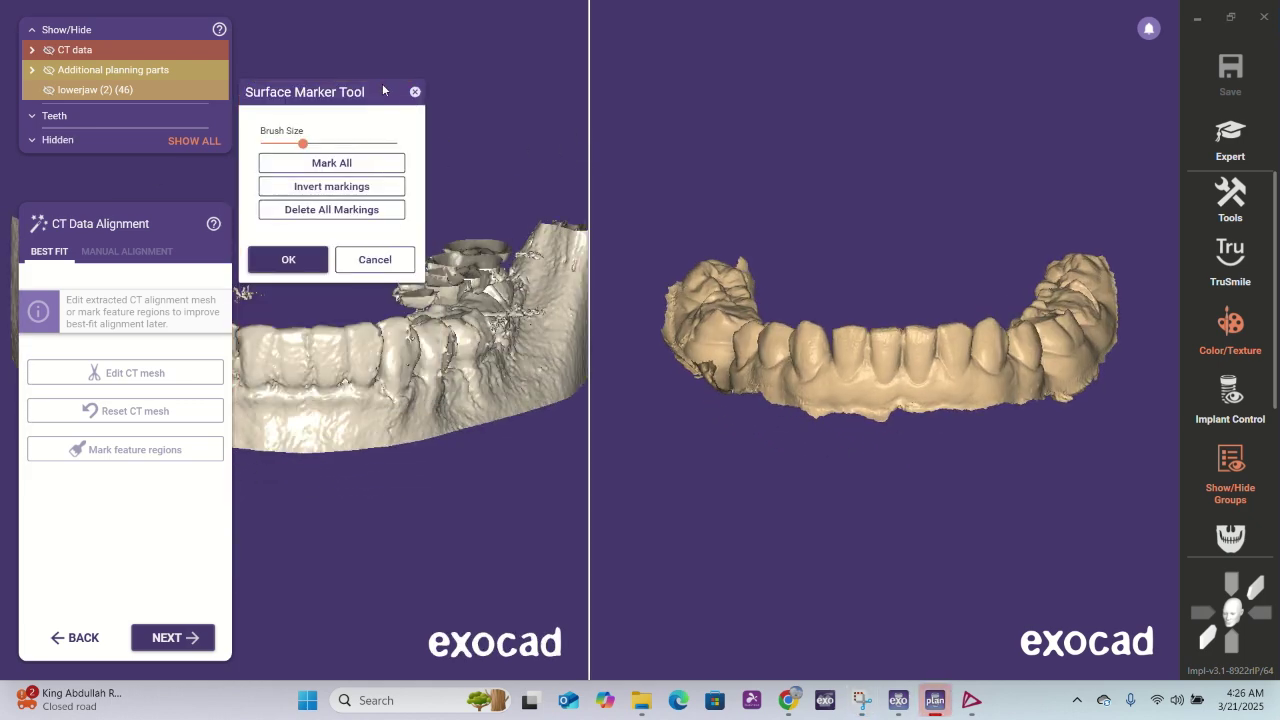
# - Move the Surface Marker Tool dialog clear of the CT mesh and inspect both models from either side
pyautogui.moveTo(383, 95); pyautogui.dragTo(422, 23)
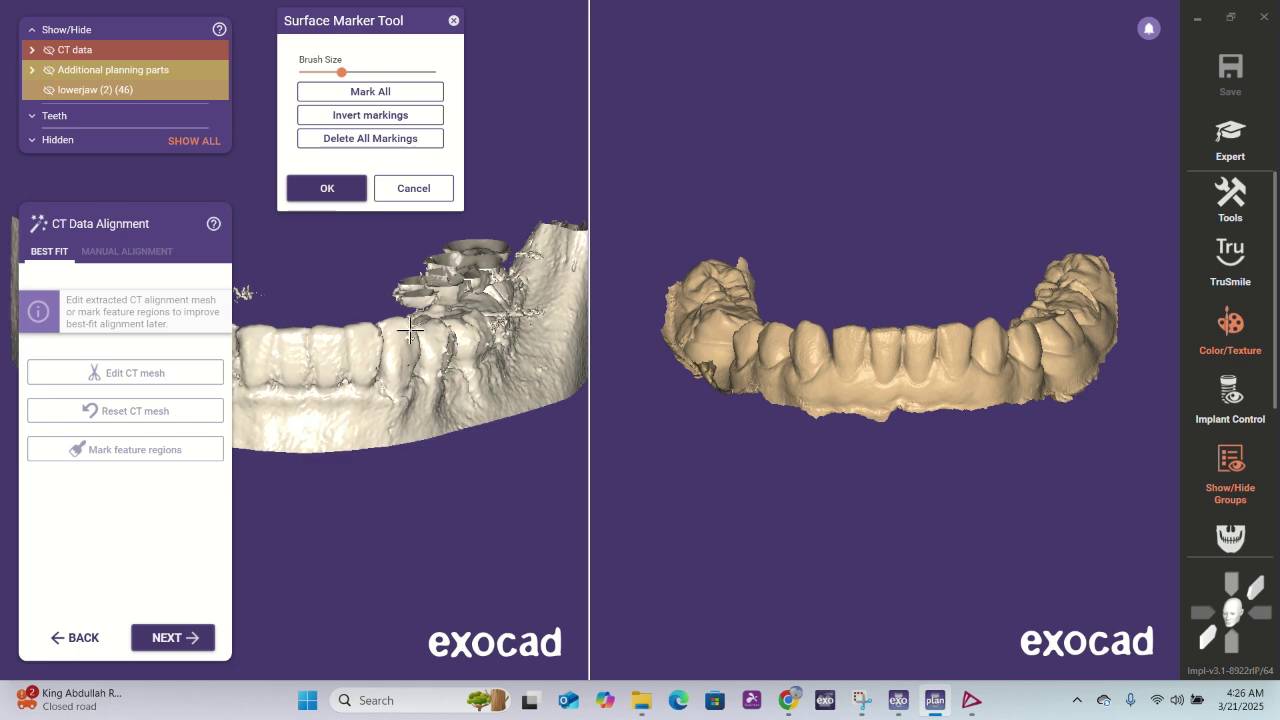
pyautogui.moveTo(411, 334); pyautogui.dragTo(280, 409, button='right')
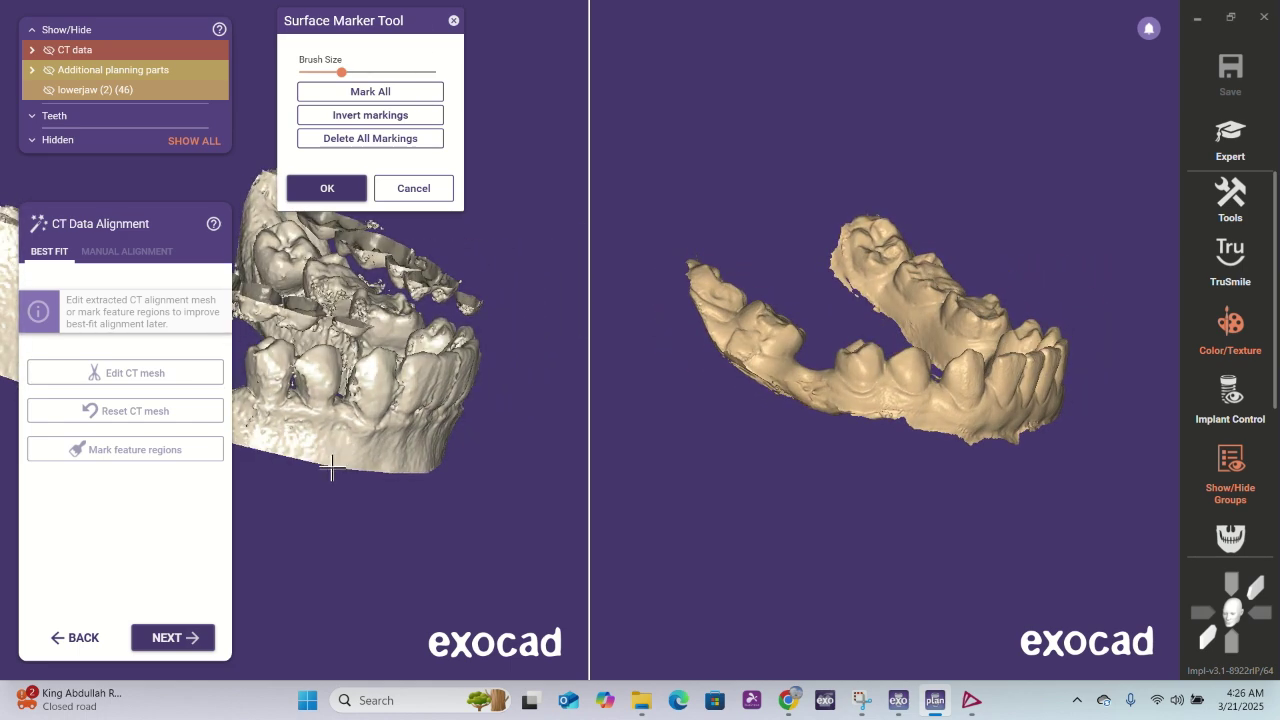
pyautogui.moveTo(332, 468); pyautogui.dragTo(446, 461, button='middle')
pyautogui.moveTo(374, 362); pyautogui.dragTo(518, 383, button='right')
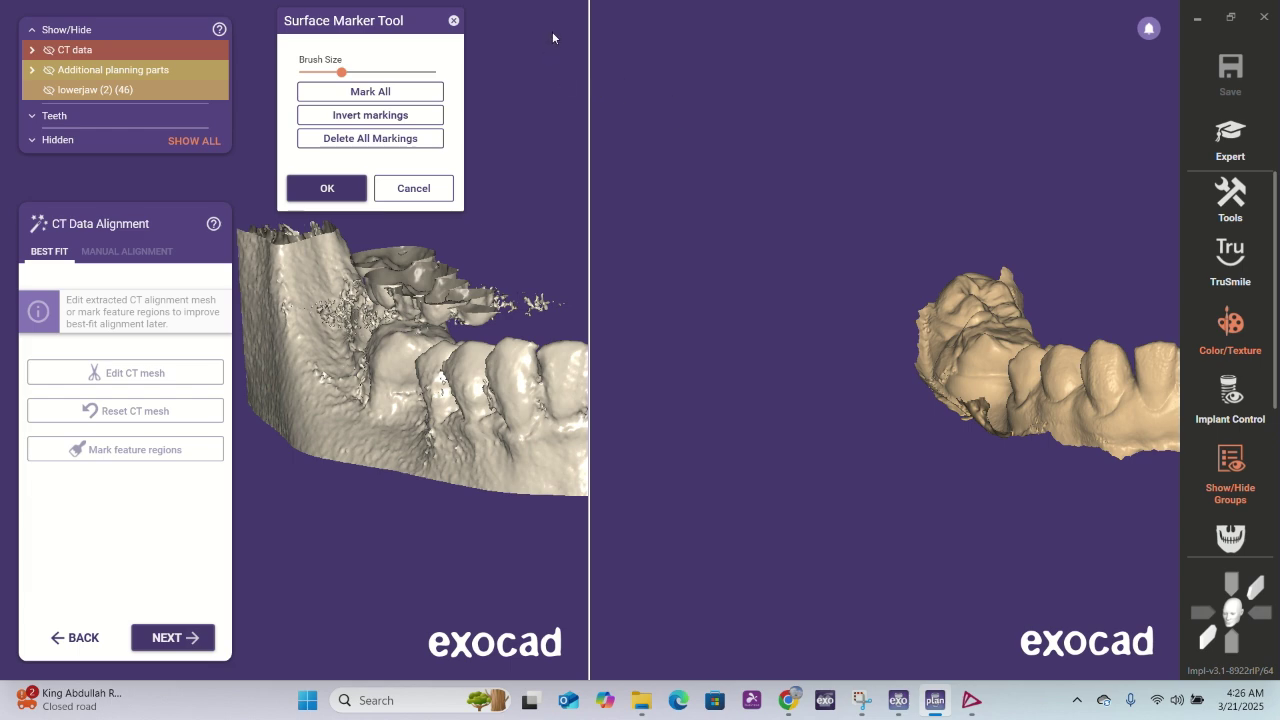
pyautogui.press('Return')
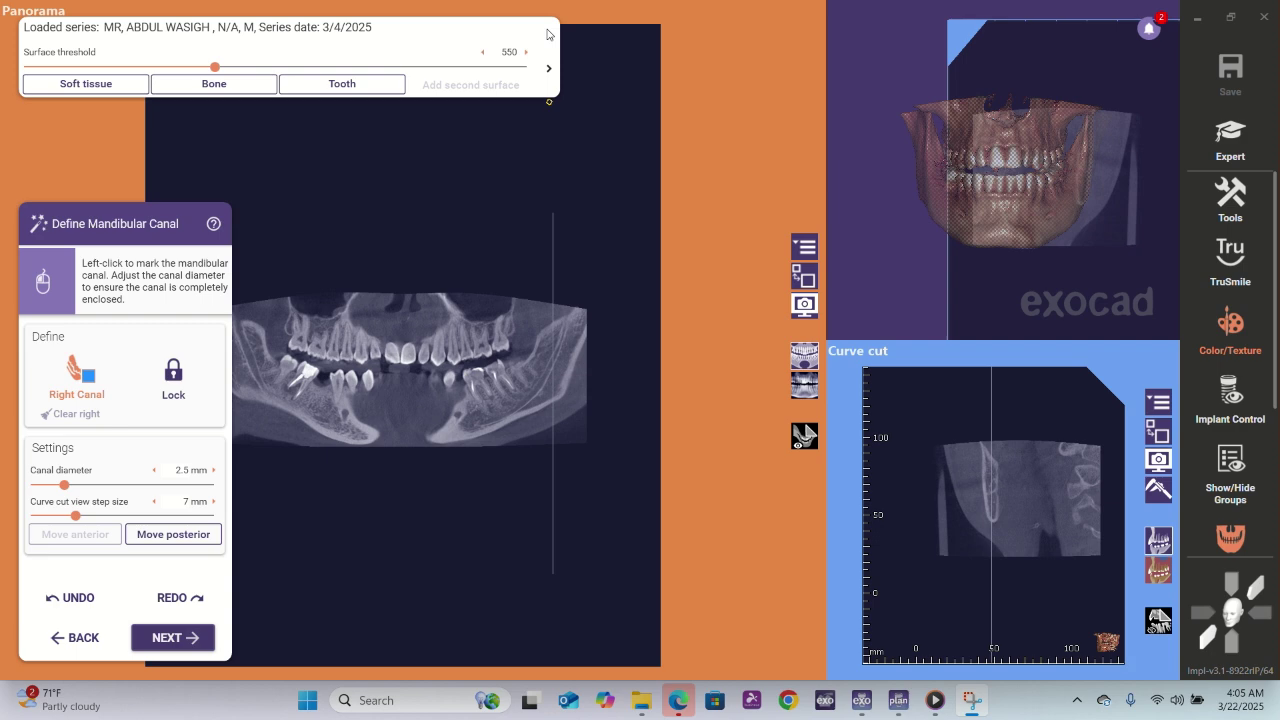
# - Go back to the implant setup, review the connecting element type options of tooth 46 and return to the mandibular canal definition
pyautogui.click(66, 643)
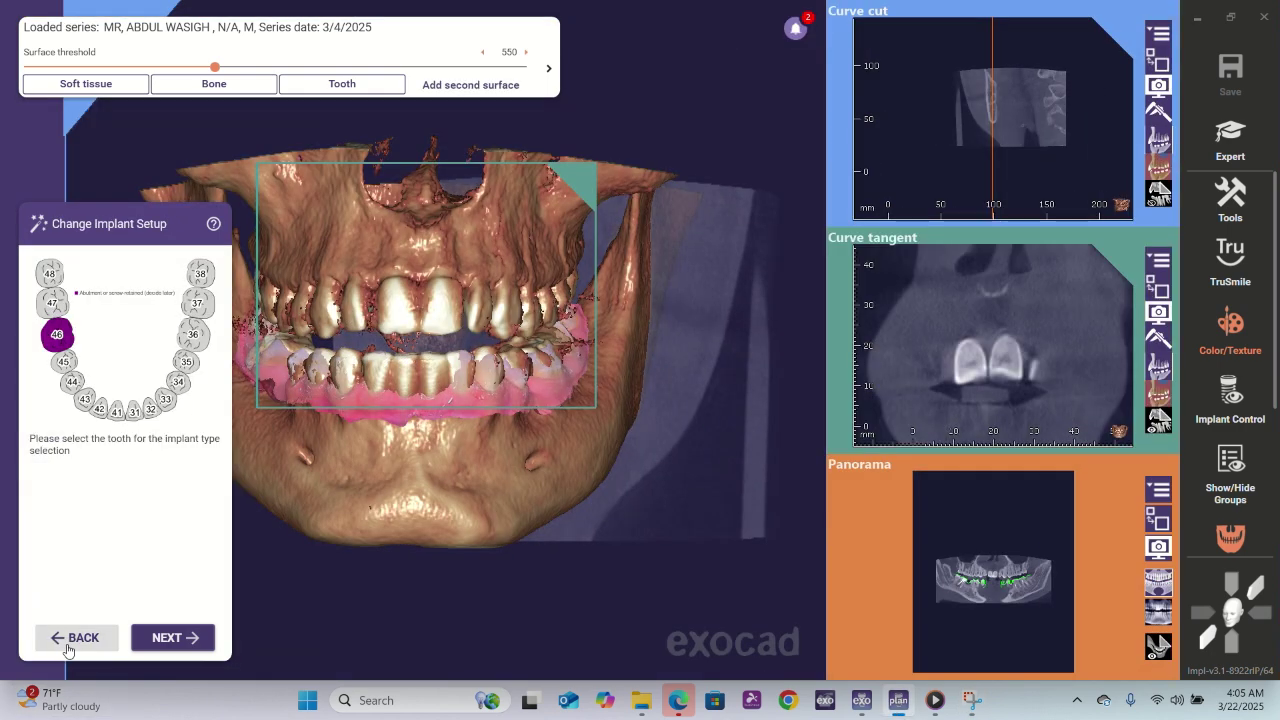
pyautogui.click(57, 335)
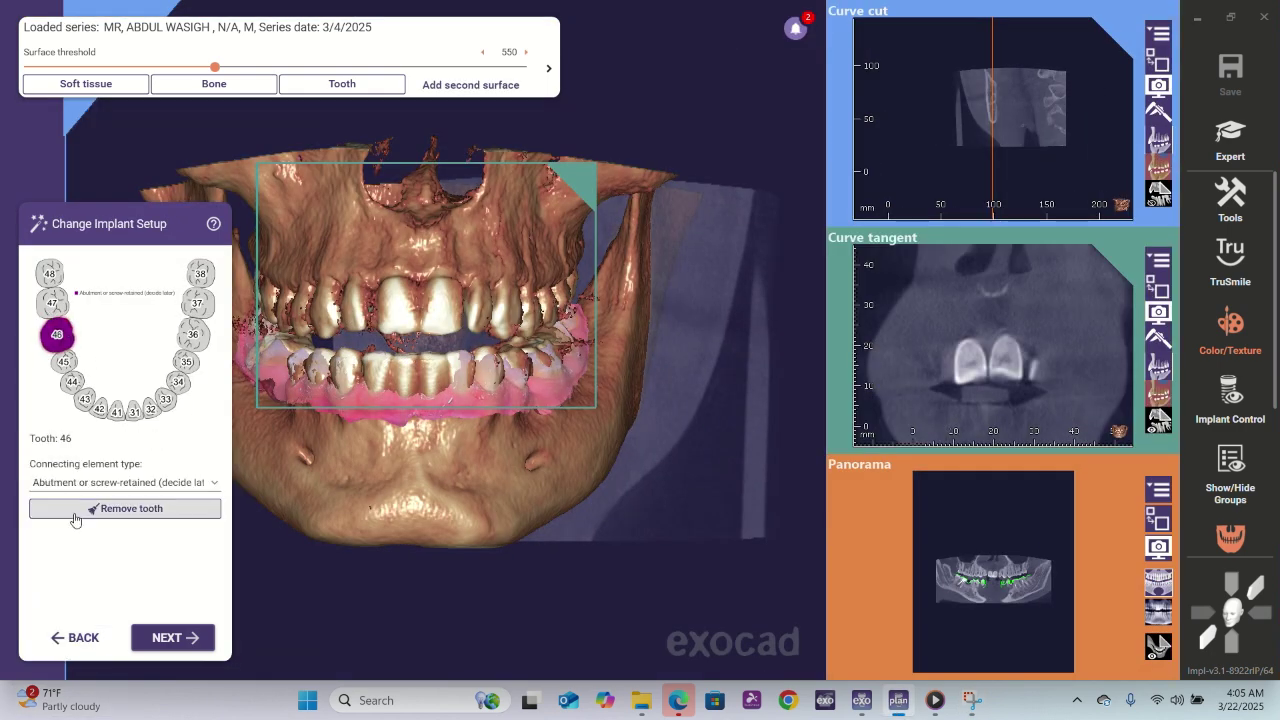
pyautogui.click(86, 483)
pyautogui.click(86, 483)
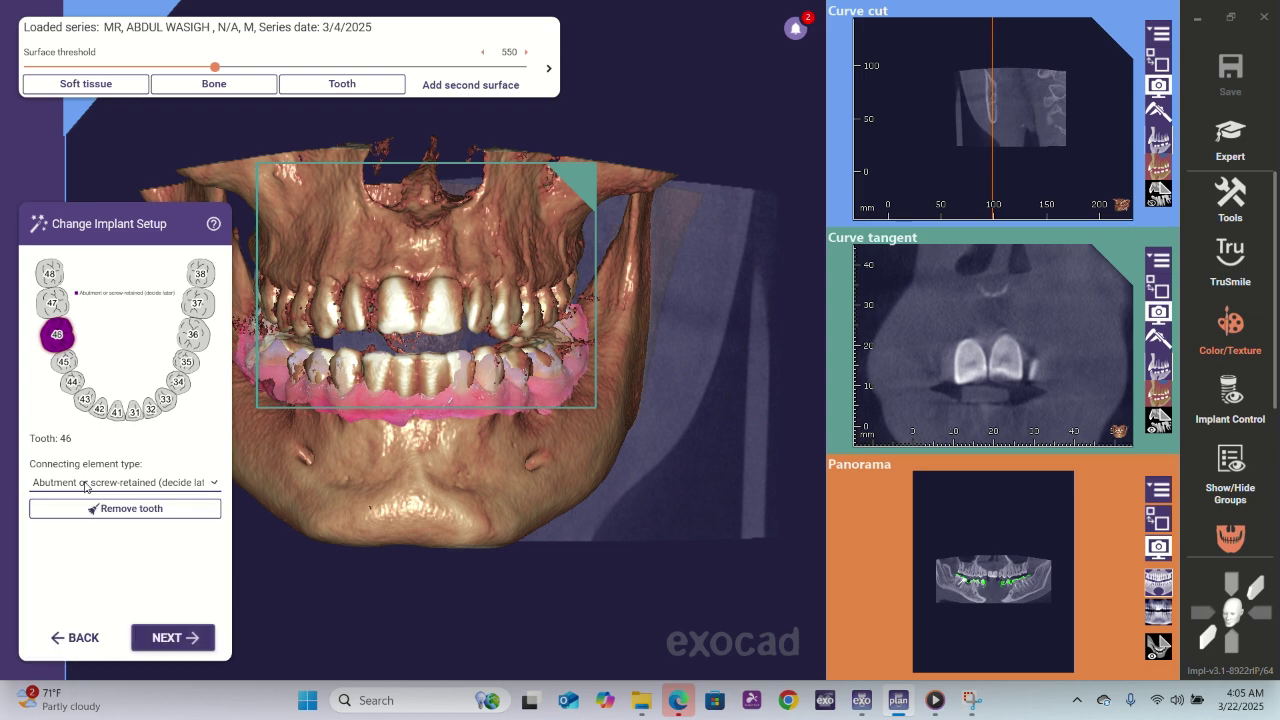
pyautogui.click(171, 648)
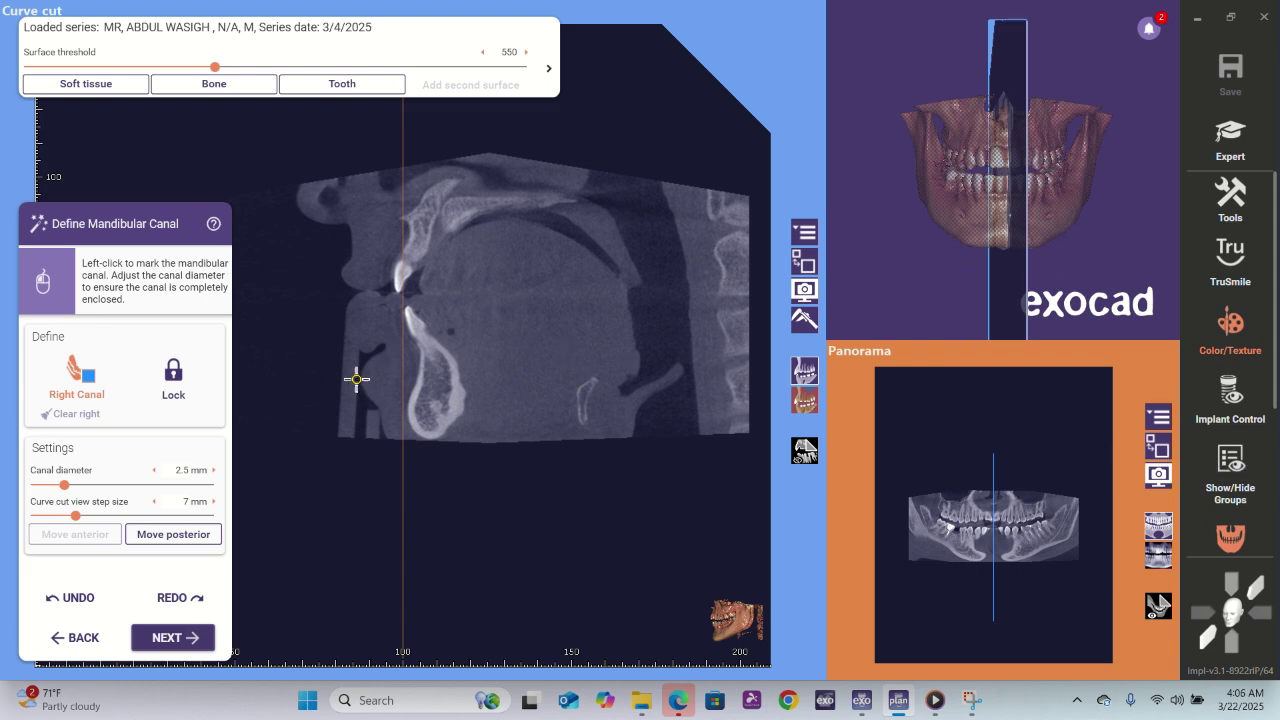
pyautogui.scroll(9, 424, 353)
pyautogui.scroll(-10, 424, 353)
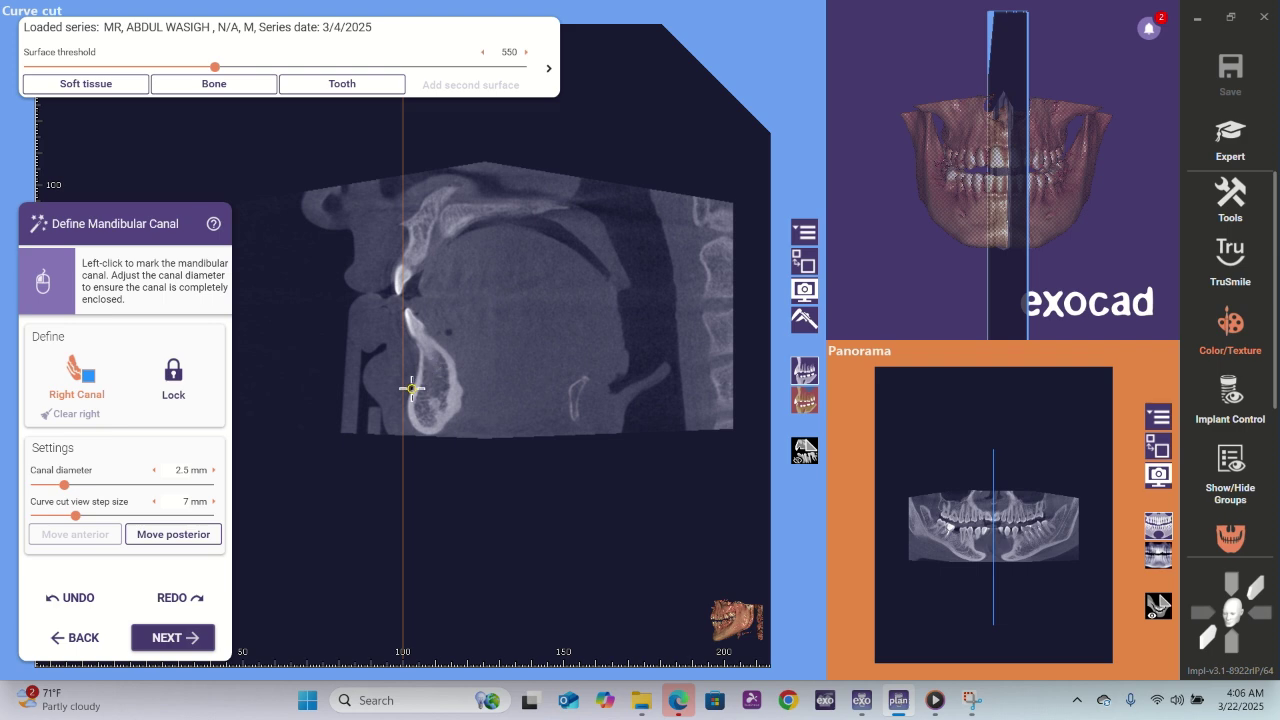
pyautogui.click(411, 389)
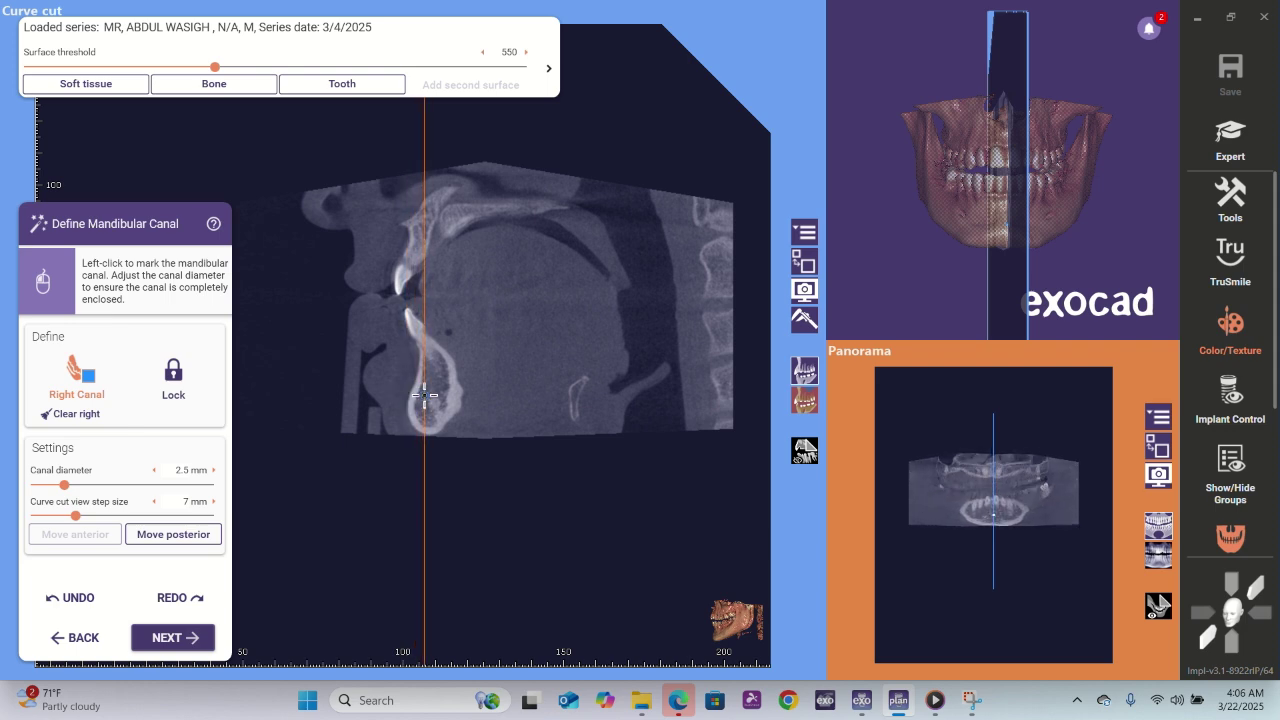
pyautogui.click(455, 378)
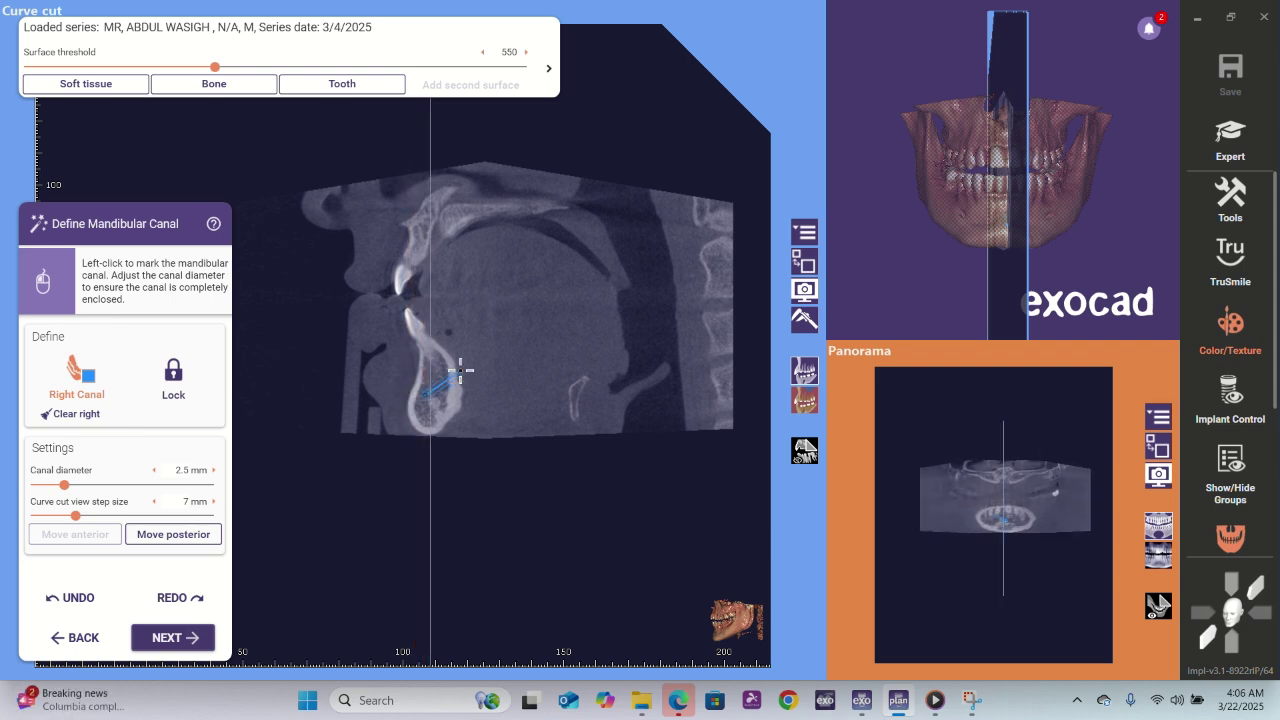
pyautogui.rightClick(460, 374)
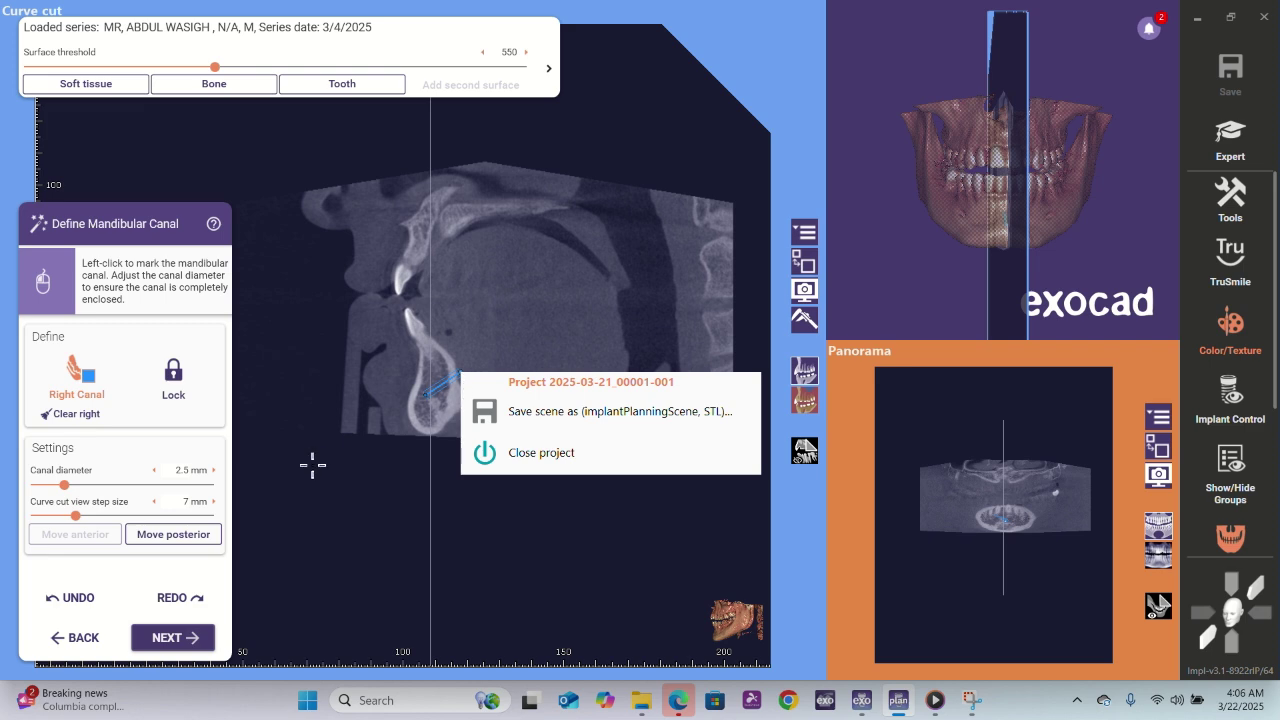
pyautogui.click(68, 597)
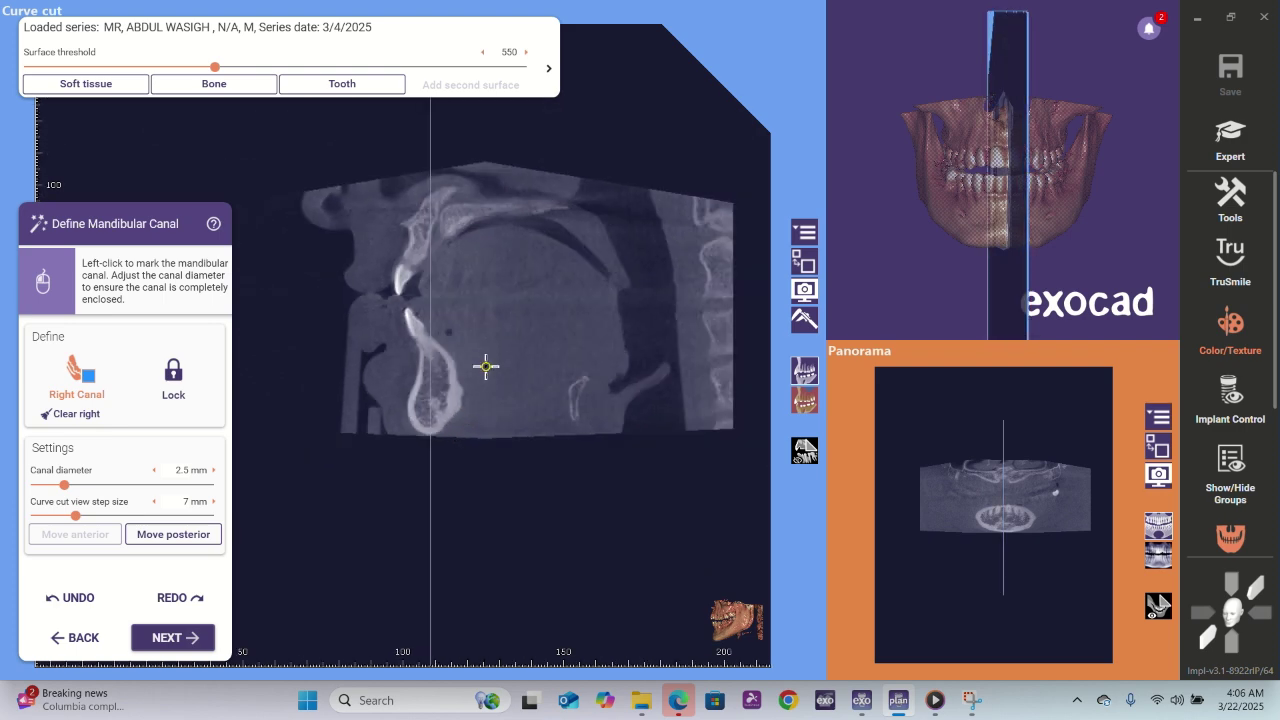
# - Look for the right mandibular canal through the curve cut slices along the lower jaw
pyautogui.click(715, 345)
pyautogui.click(715, 345)
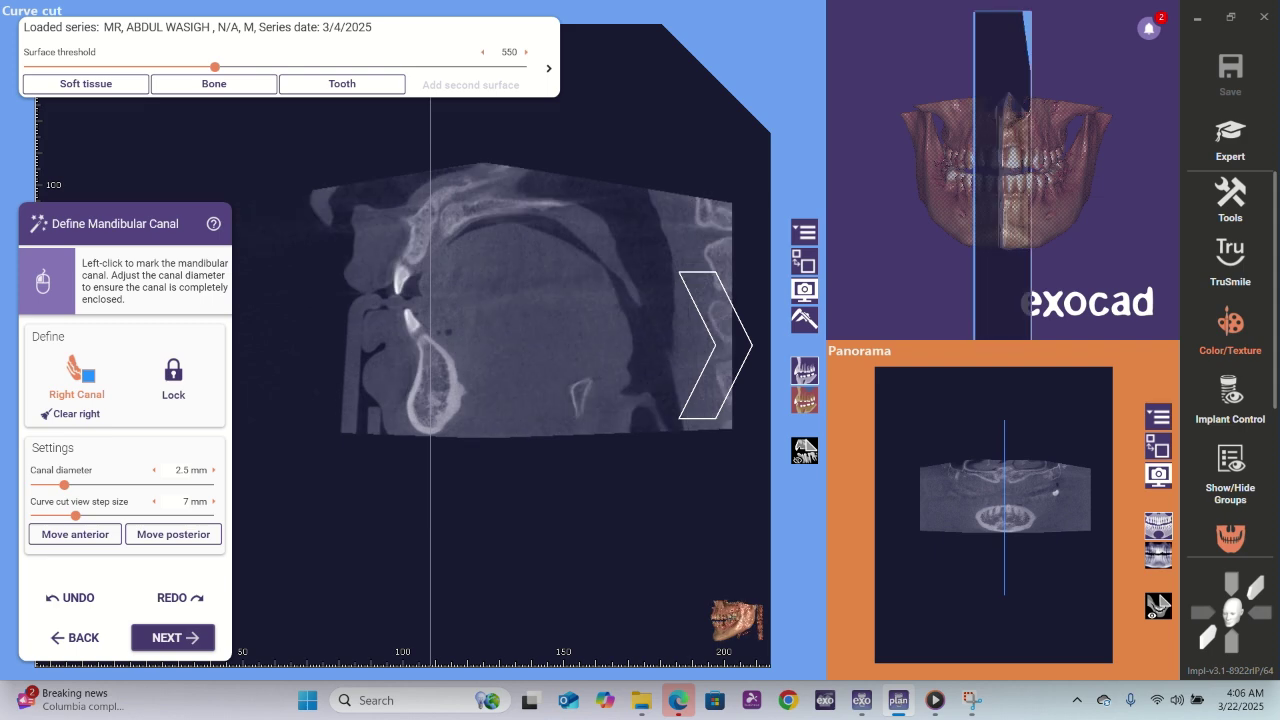
pyautogui.click(715, 345)
pyautogui.click(715, 345)
pyautogui.click(715, 345)
pyautogui.click(715, 345)
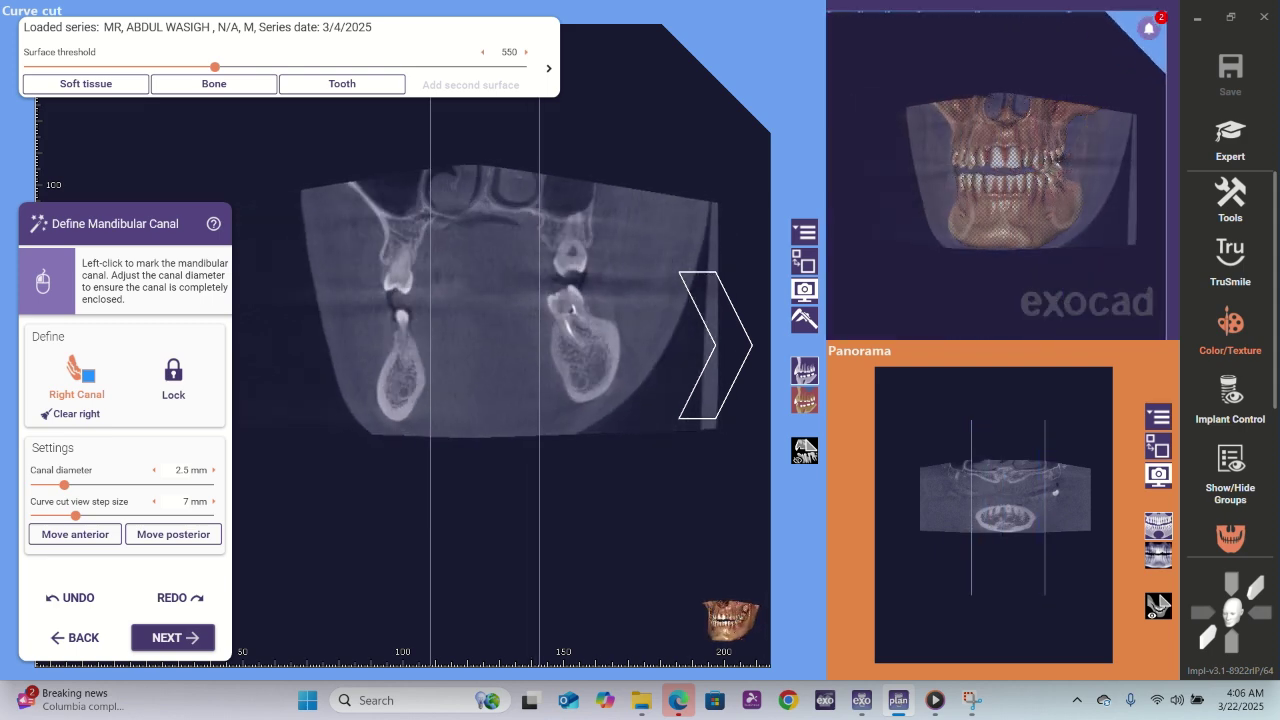
pyautogui.click(715, 345)
pyautogui.click(715, 345)
pyautogui.click(715, 345)
pyautogui.click(715, 345)
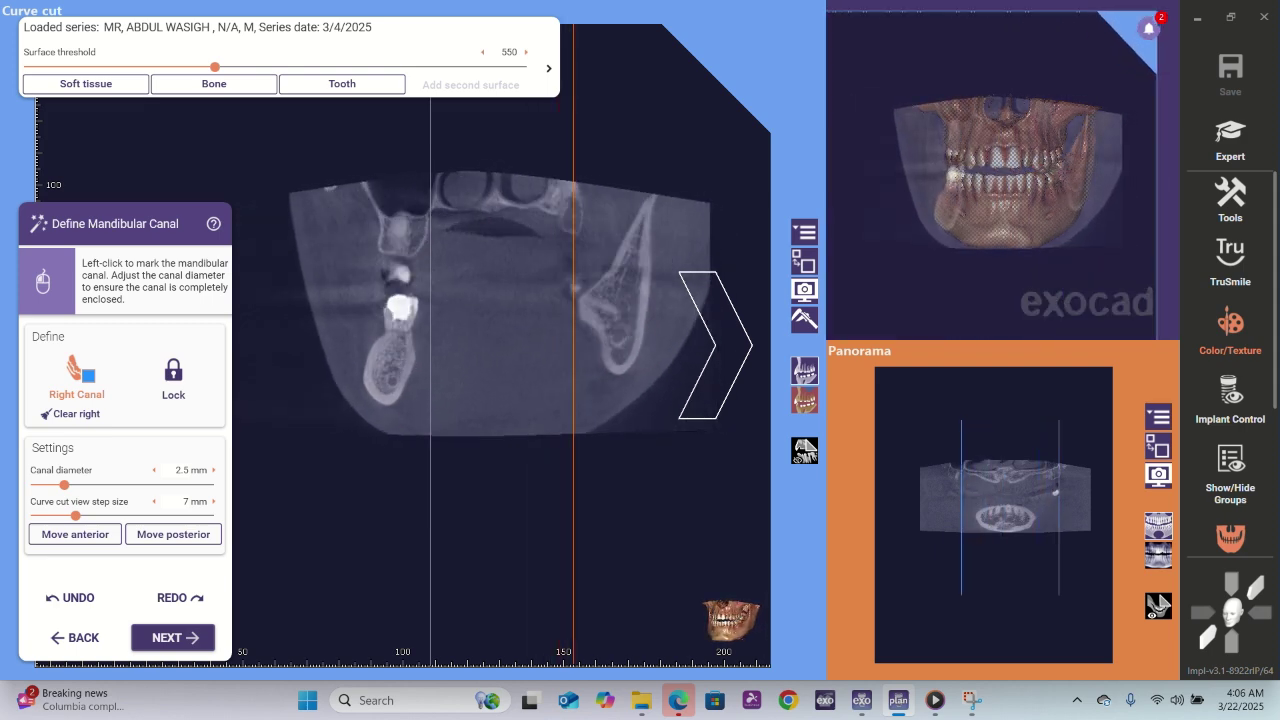
pyautogui.click(715, 345)
pyautogui.click(715, 345)
pyautogui.click(715, 345)
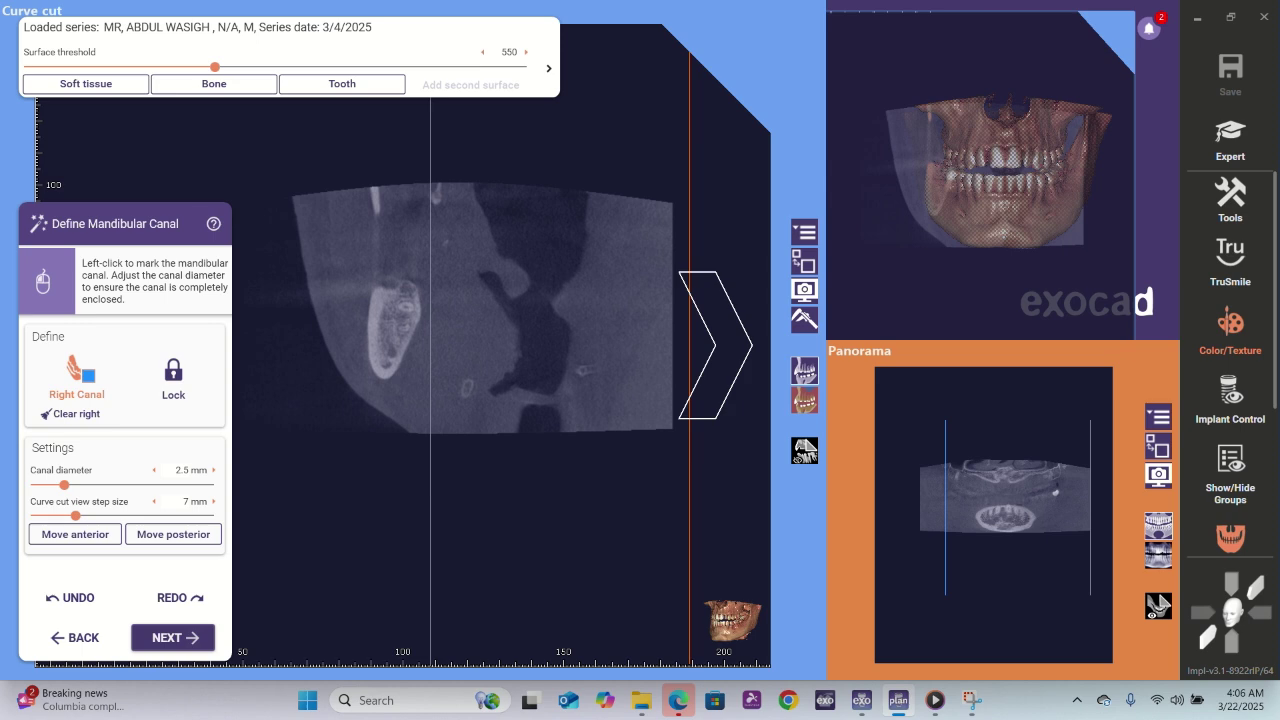
pyautogui.scroll(10, 500, 345)
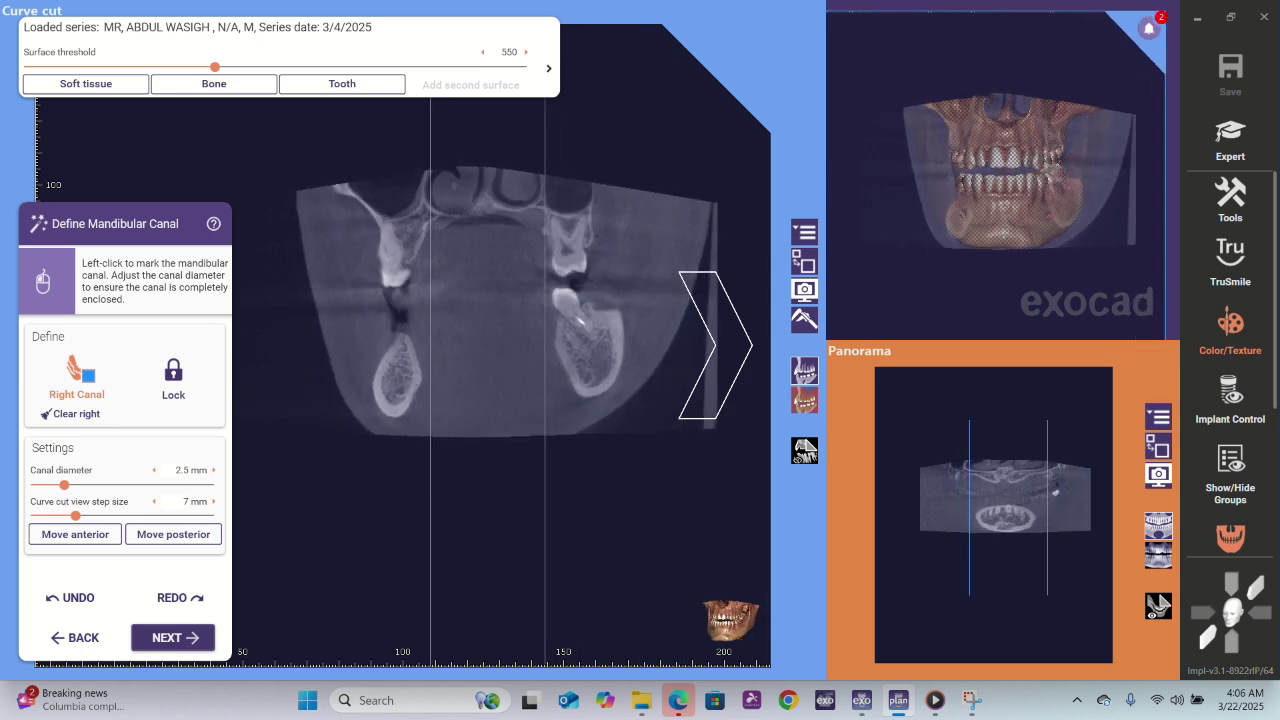
pyautogui.scroll(5, 488, 418)
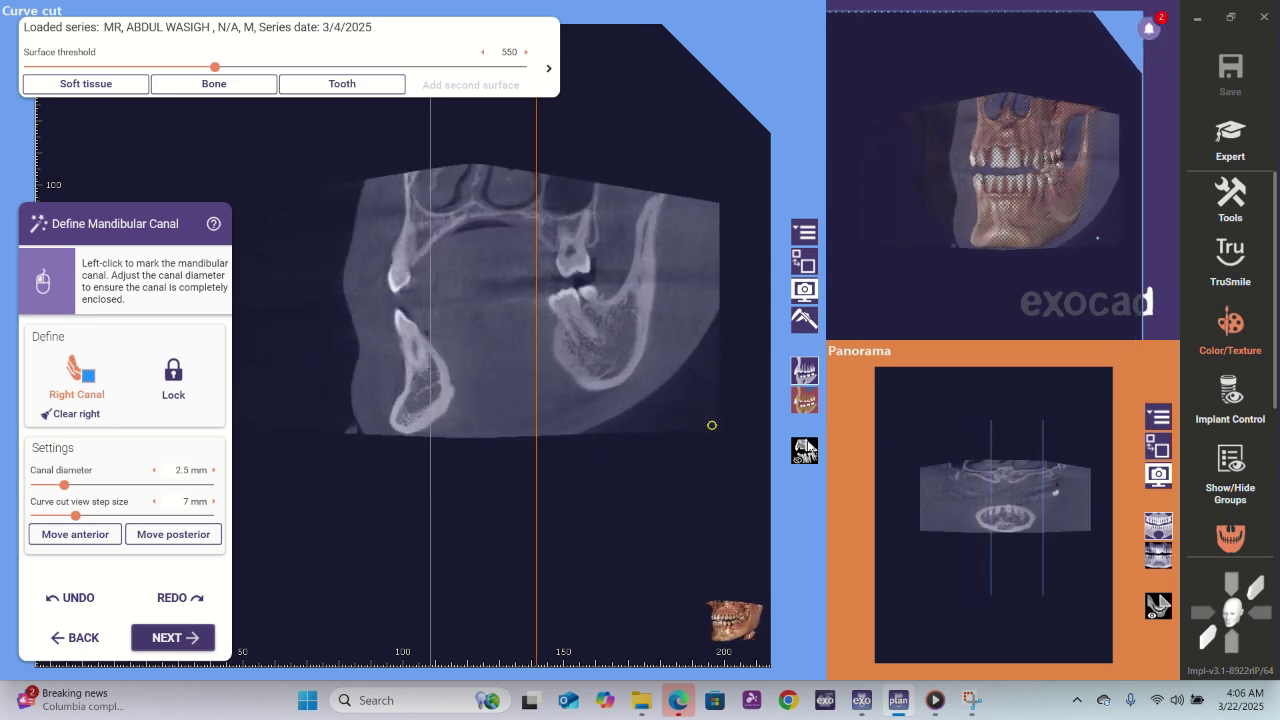
# - Enlarge the panorama and examine its layers through the jaw for the course of the right mandibular canal
pyautogui.click(1156, 450)
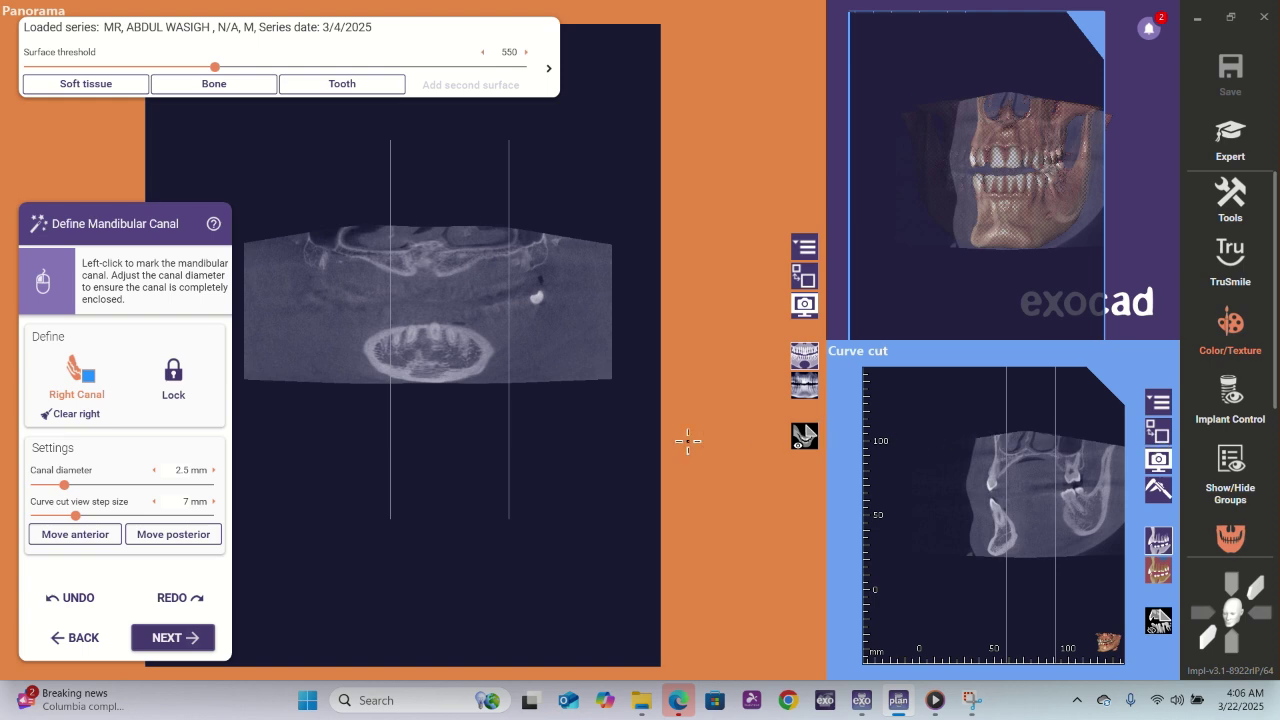
pyautogui.scroll(3, 586, 377)
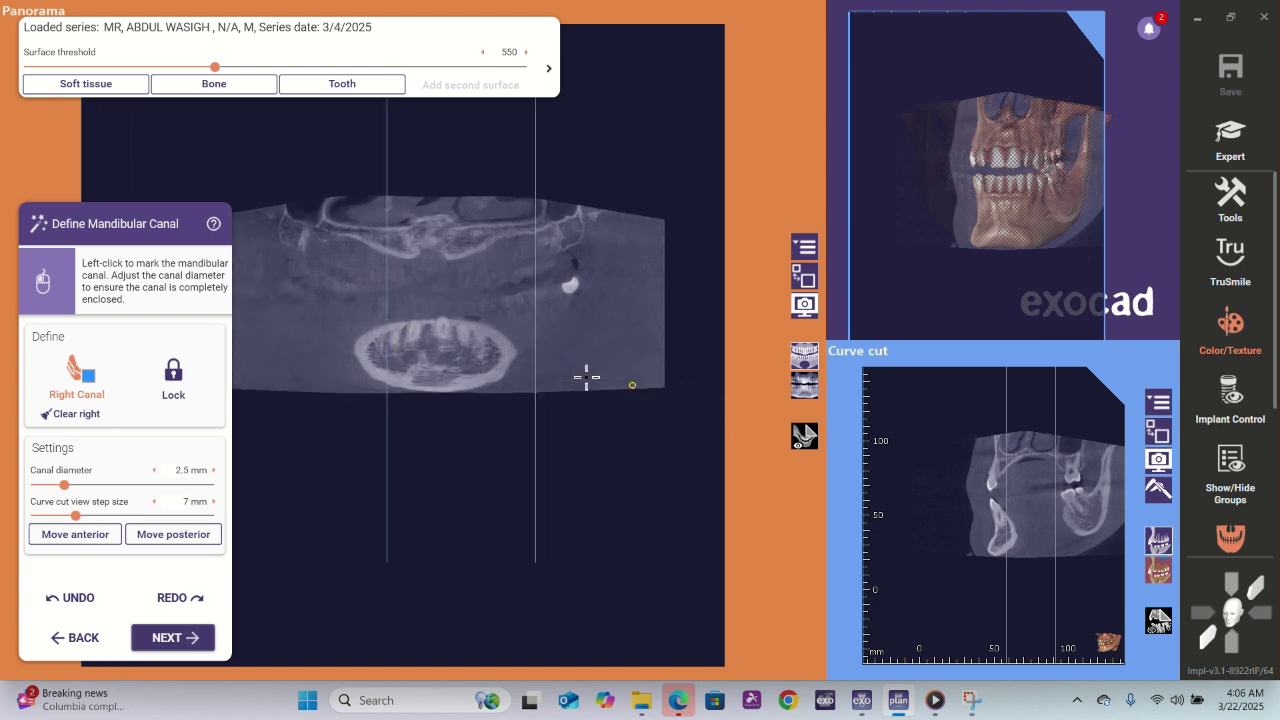
pyautogui.scroll(-3, 586, 377)
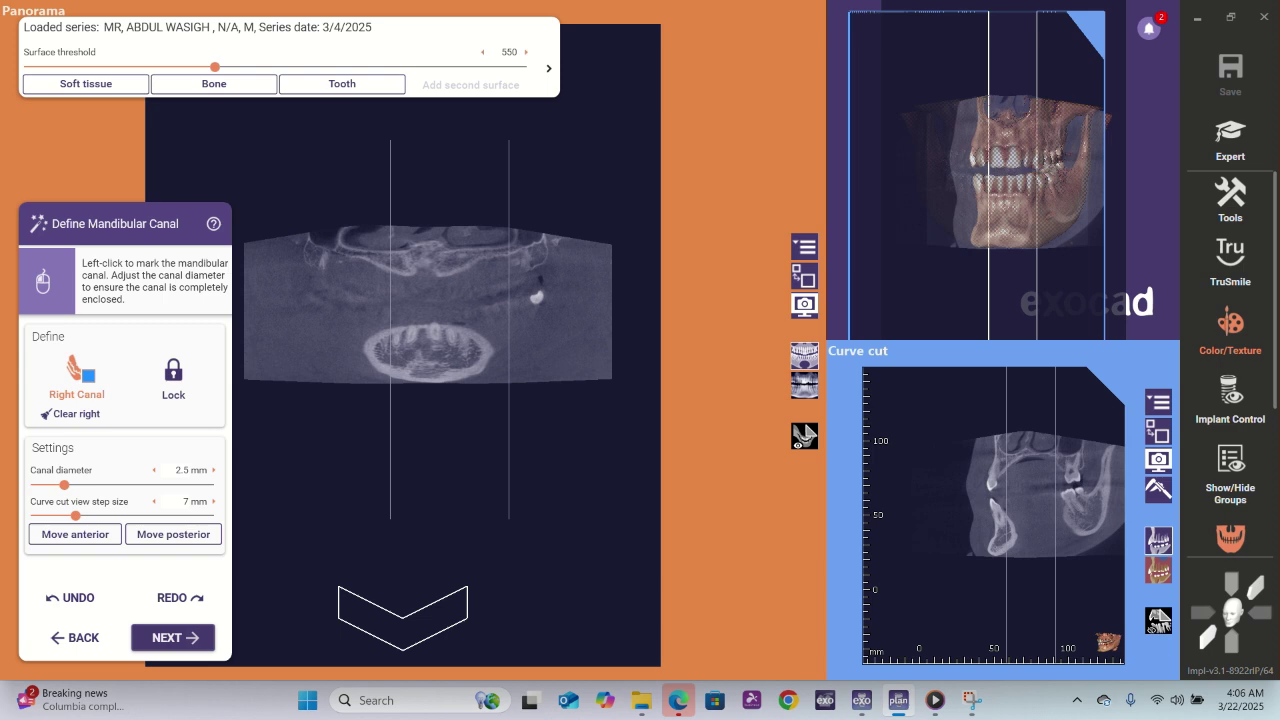
pyautogui.keyDown('ctrl'); pyautogui.scroll(-9, 428, 305); pyautogui.keyUp('ctrl')
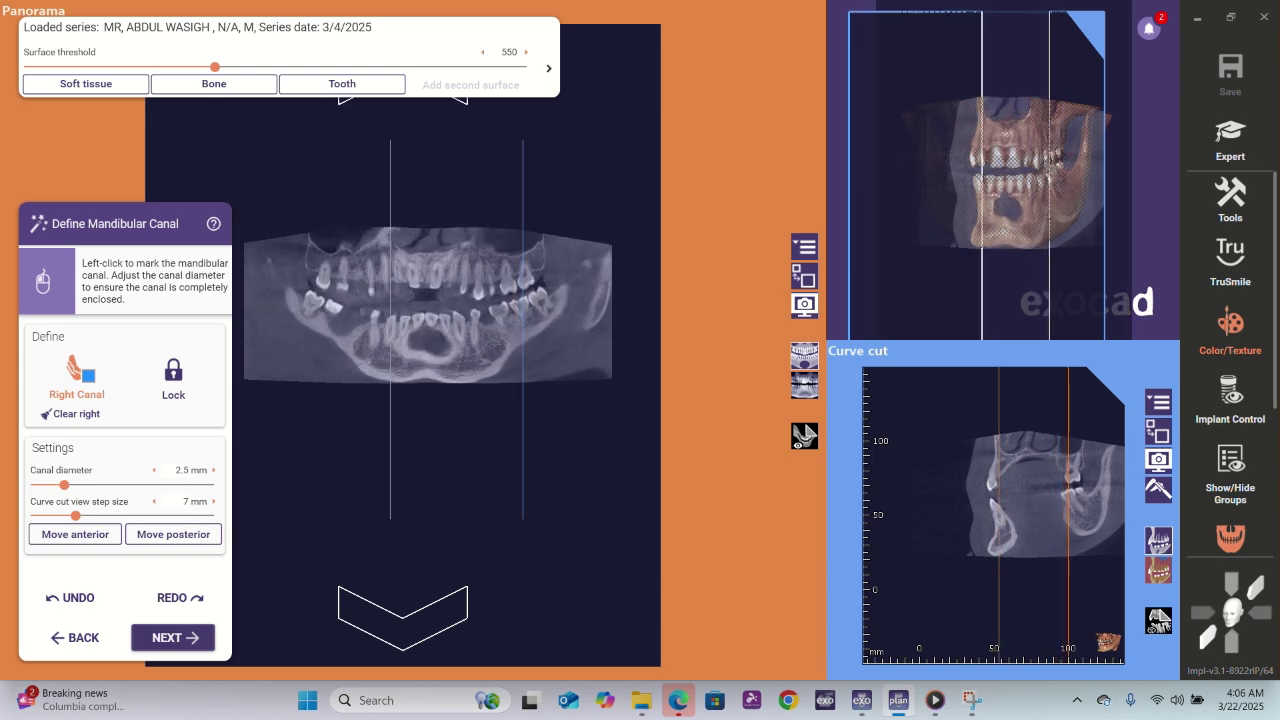
pyautogui.keyDown('ctrl'); pyautogui.scroll(-7, 428, 305); pyautogui.keyUp('ctrl')
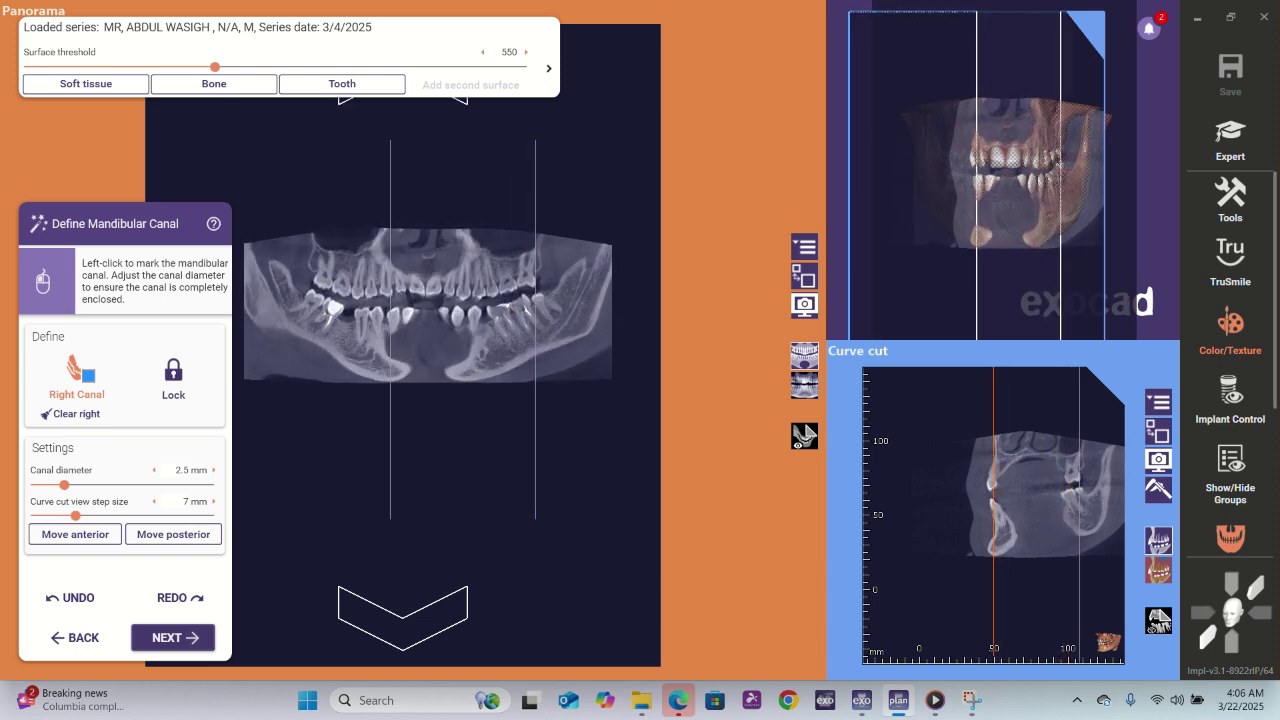
pyautogui.keyDown('ctrl'); pyautogui.scroll(-7, 428, 305); pyautogui.keyUp('ctrl')
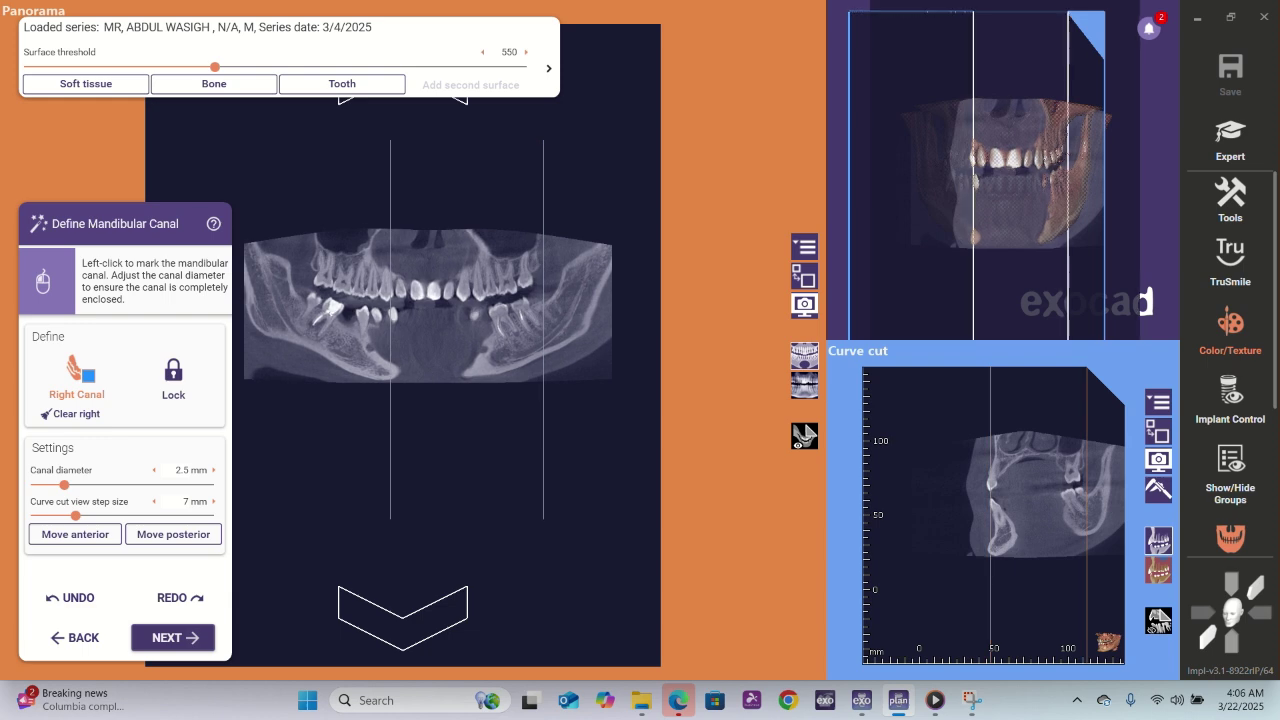
pyautogui.keyDown('ctrl'); pyautogui.scroll(-10, 428, 305); pyautogui.keyUp('ctrl')
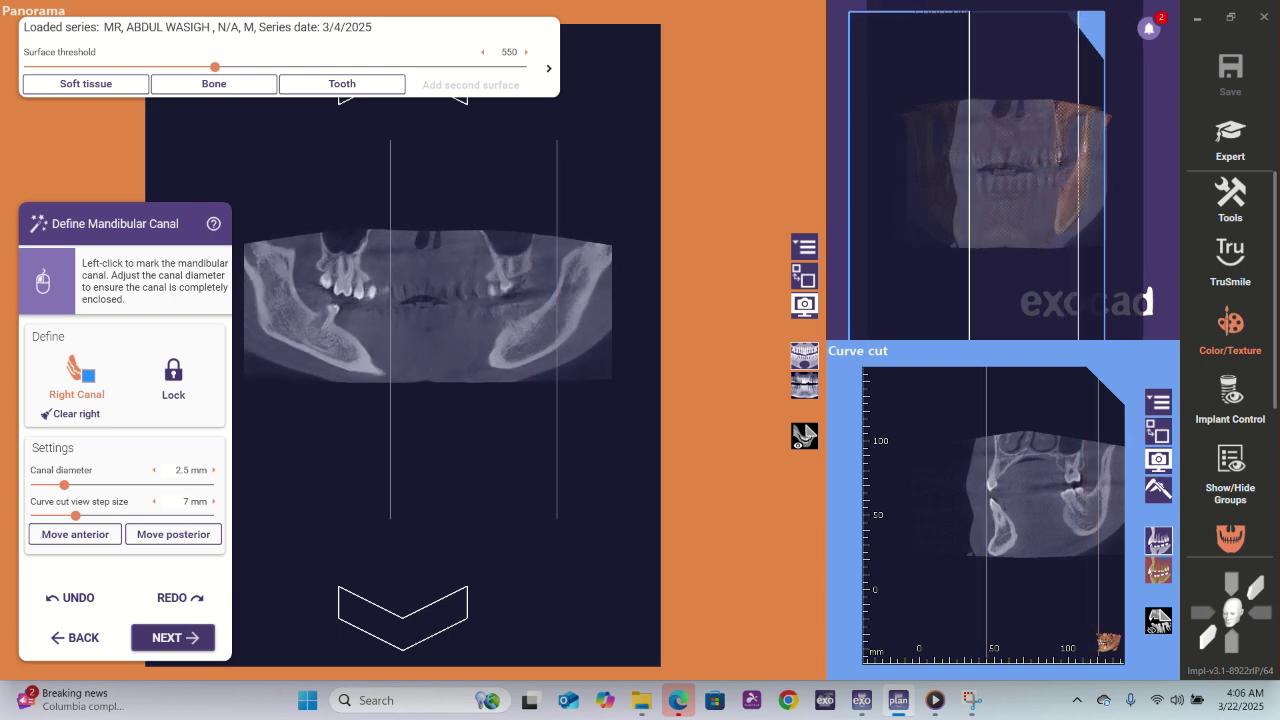
pyautogui.keyDown('ctrl'); pyautogui.scroll(10, 428, 305); pyautogui.keyUp('ctrl')
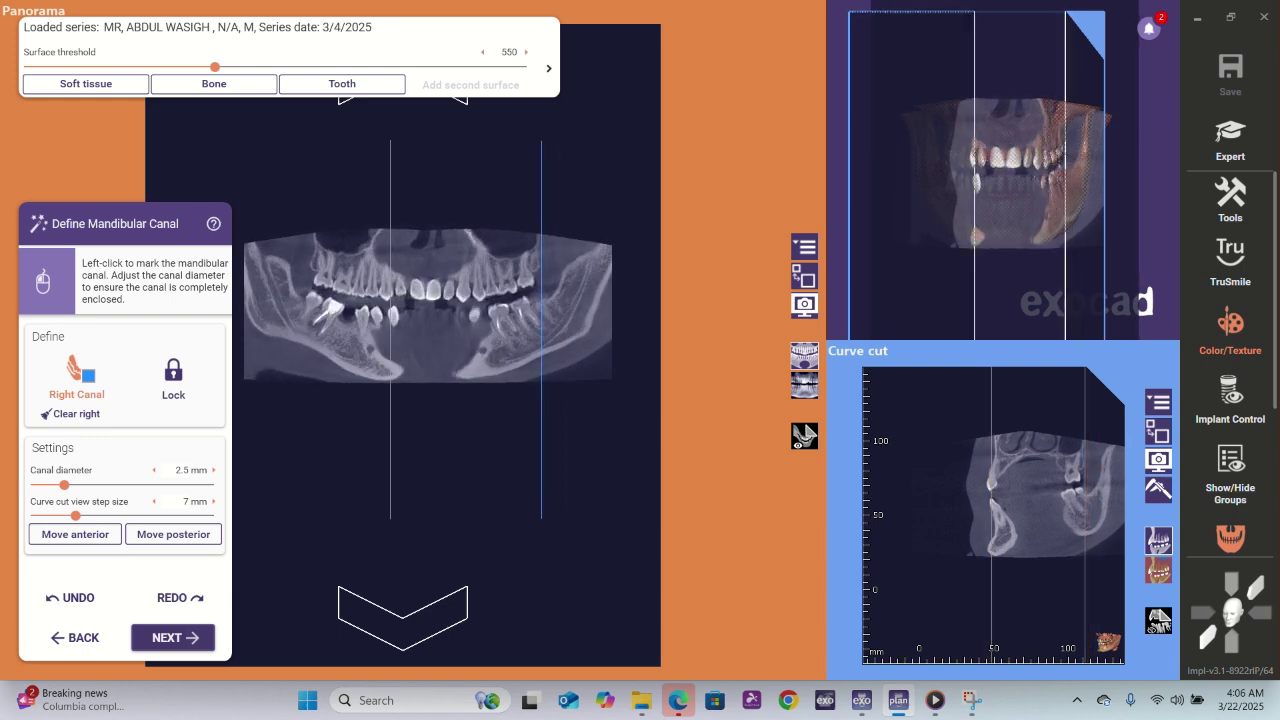
pyautogui.keyDown('ctrl'); pyautogui.scroll(3, 428, 305); pyautogui.keyUp('ctrl')
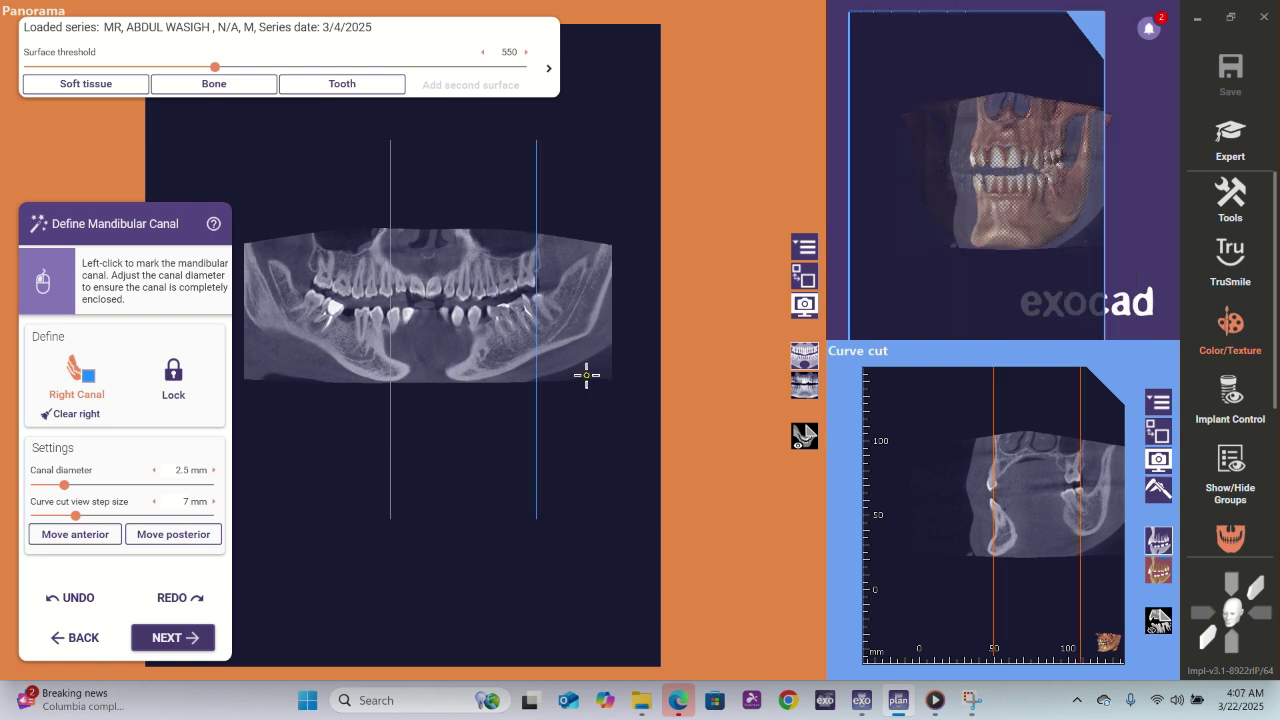
# - Compare the panorama layers around the lower teeth and shift the layer via the curve cut lines to bring out the canal
pyautogui.scroll(2, 438, 388)
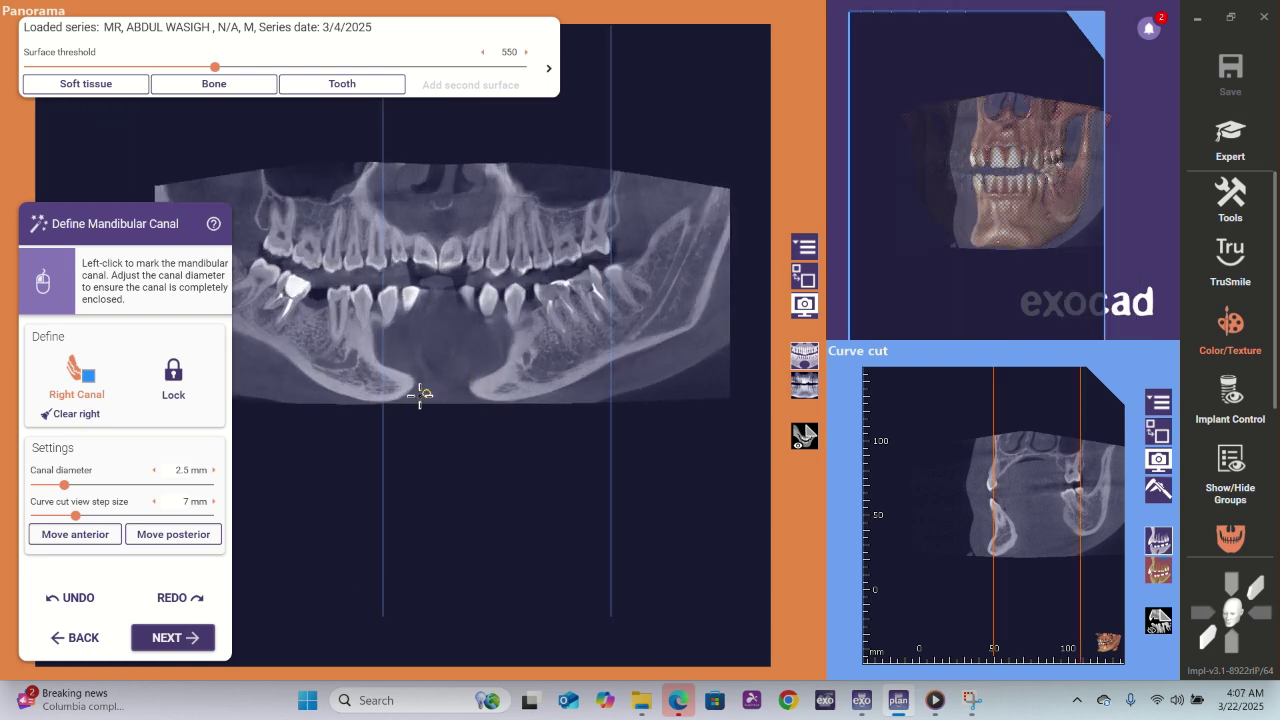
pyautogui.keyDown('ctrl'); pyautogui.scroll(3, 420, 395); pyautogui.keyUp('ctrl')
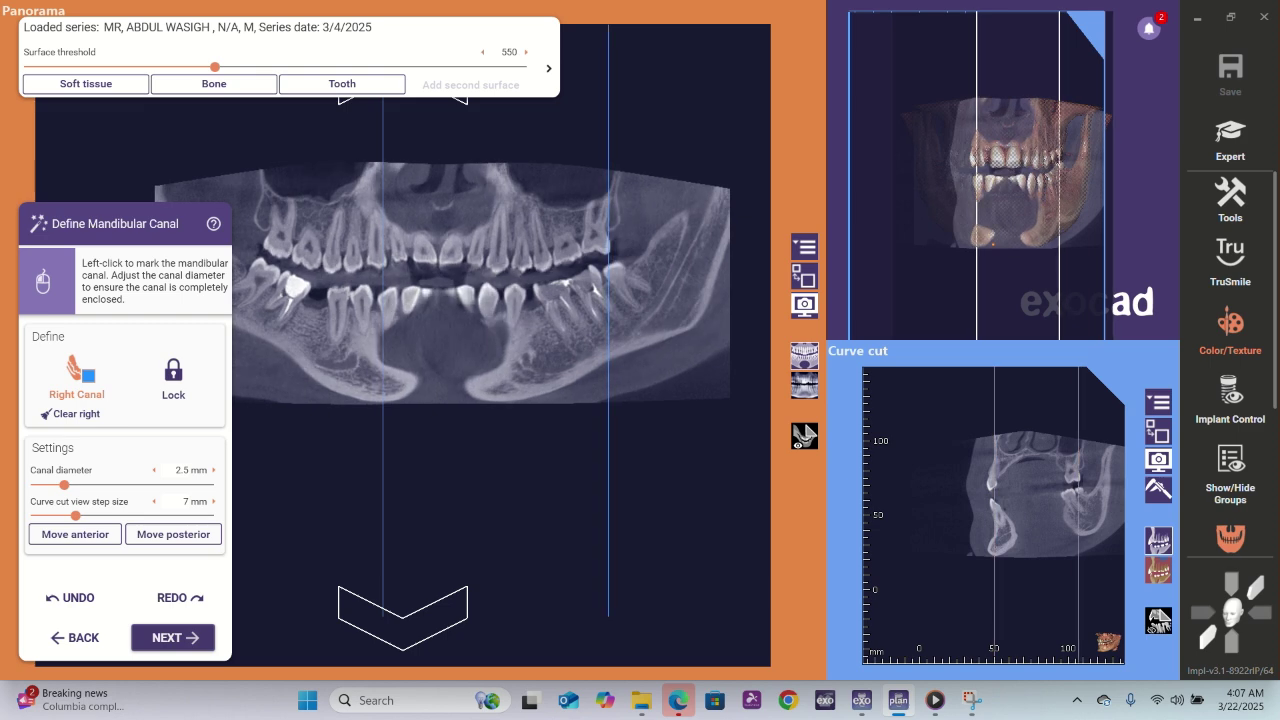
pyautogui.keyDown('ctrl'); pyautogui.scroll(2, 420, 395); pyautogui.keyUp('ctrl')
pyautogui.scroll(-3, 417, 397)
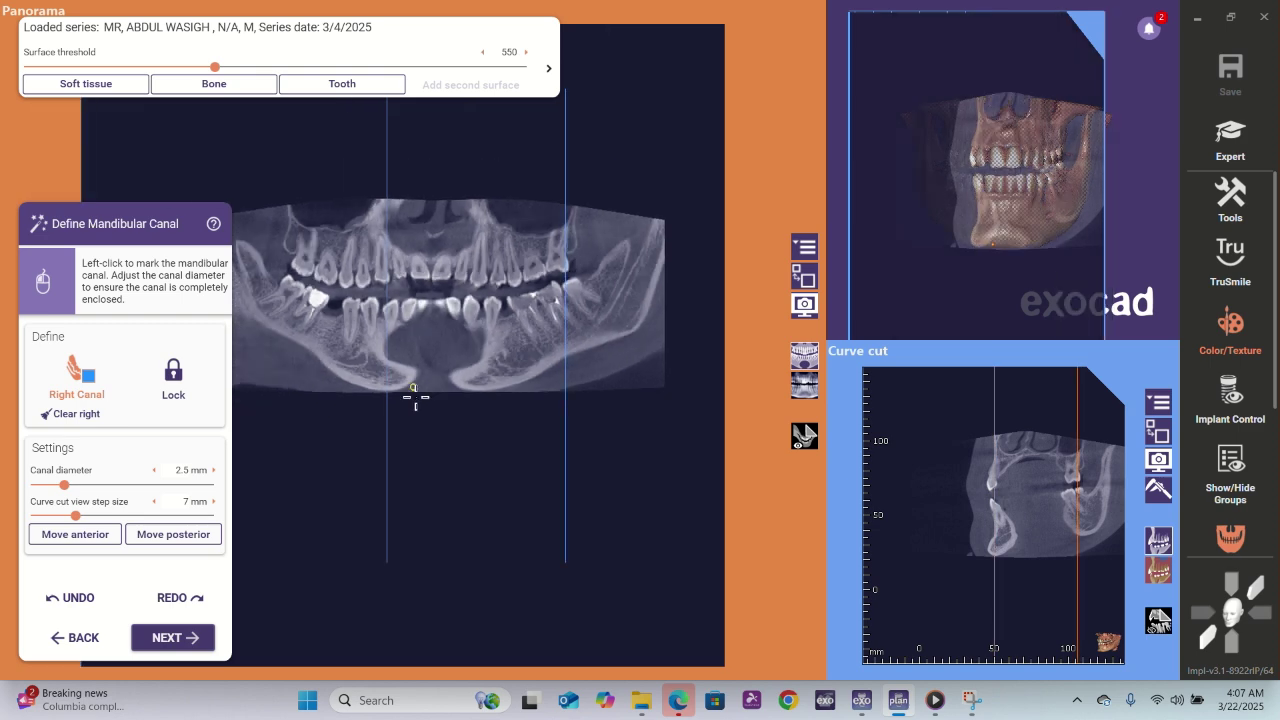
pyautogui.keyDown('ctrl'); pyautogui.scroll(5, 415, 398); pyautogui.keyUp('ctrl')
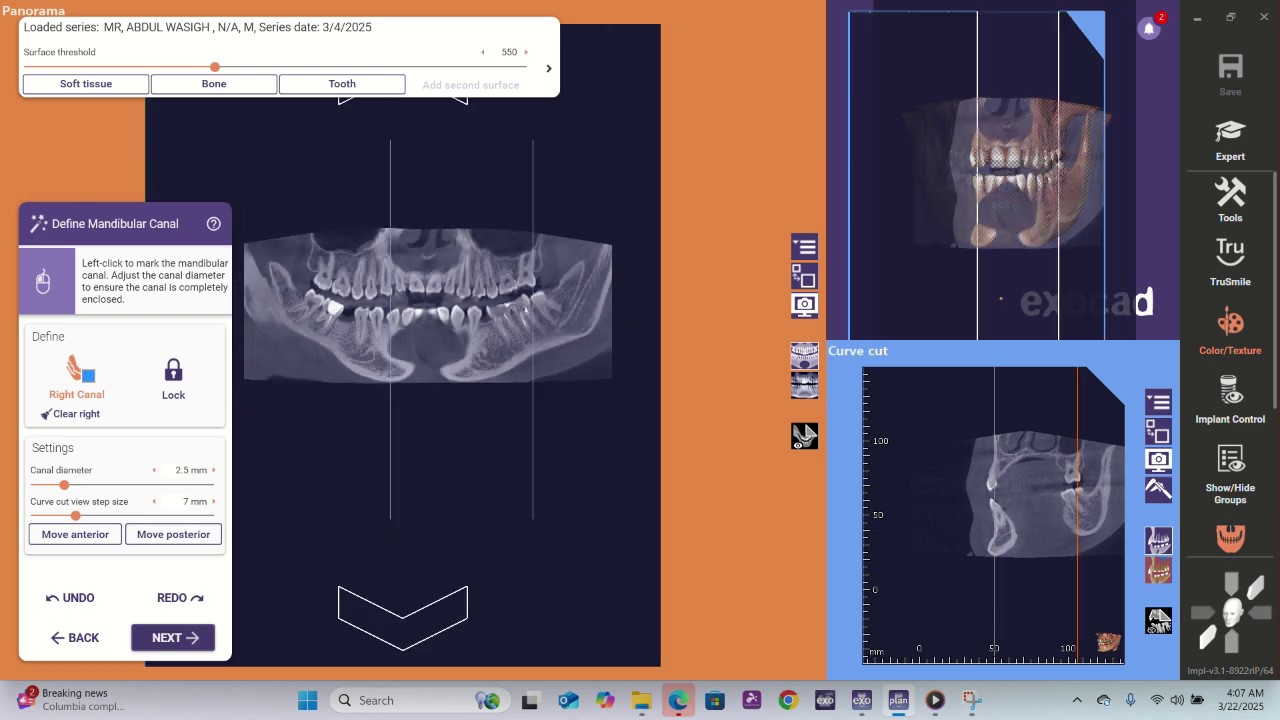
pyautogui.keyDown('ctrl'); pyautogui.scroll(2, 415, 398); pyautogui.keyUp('ctrl')
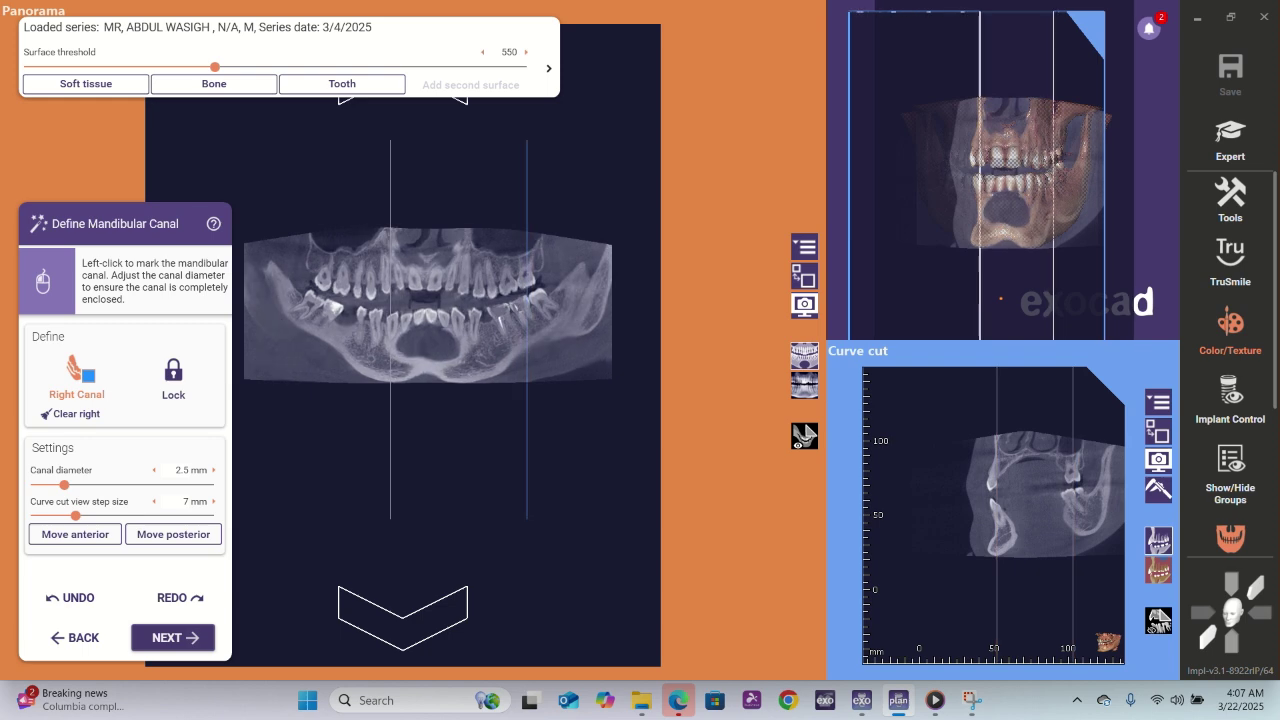
pyautogui.keyDown('ctrl'); pyautogui.scroll(-6, 415, 398); pyautogui.keyUp('ctrl')
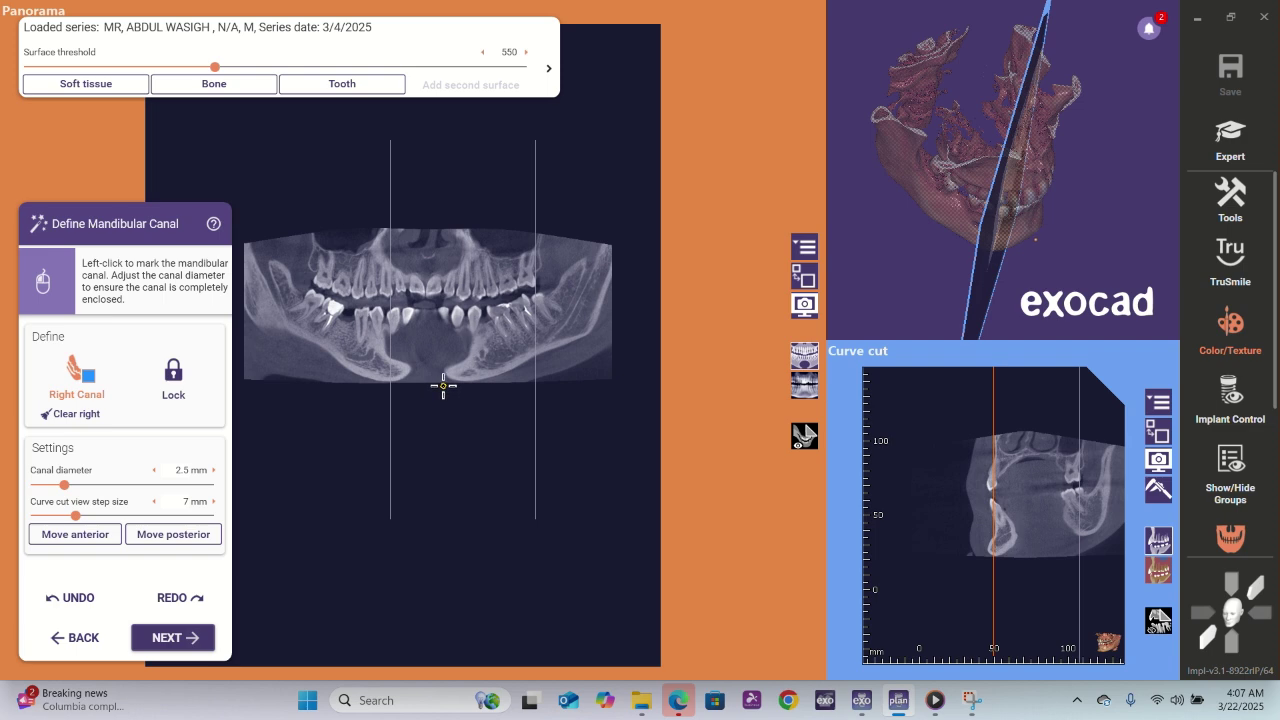
pyautogui.moveTo(1079, 510); pyautogui.dragTo(1079, 510)
pyautogui.moveTo(994, 510); pyautogui.dragTo(993, 510)
pyautogui.scroll(-1, 428, 305)
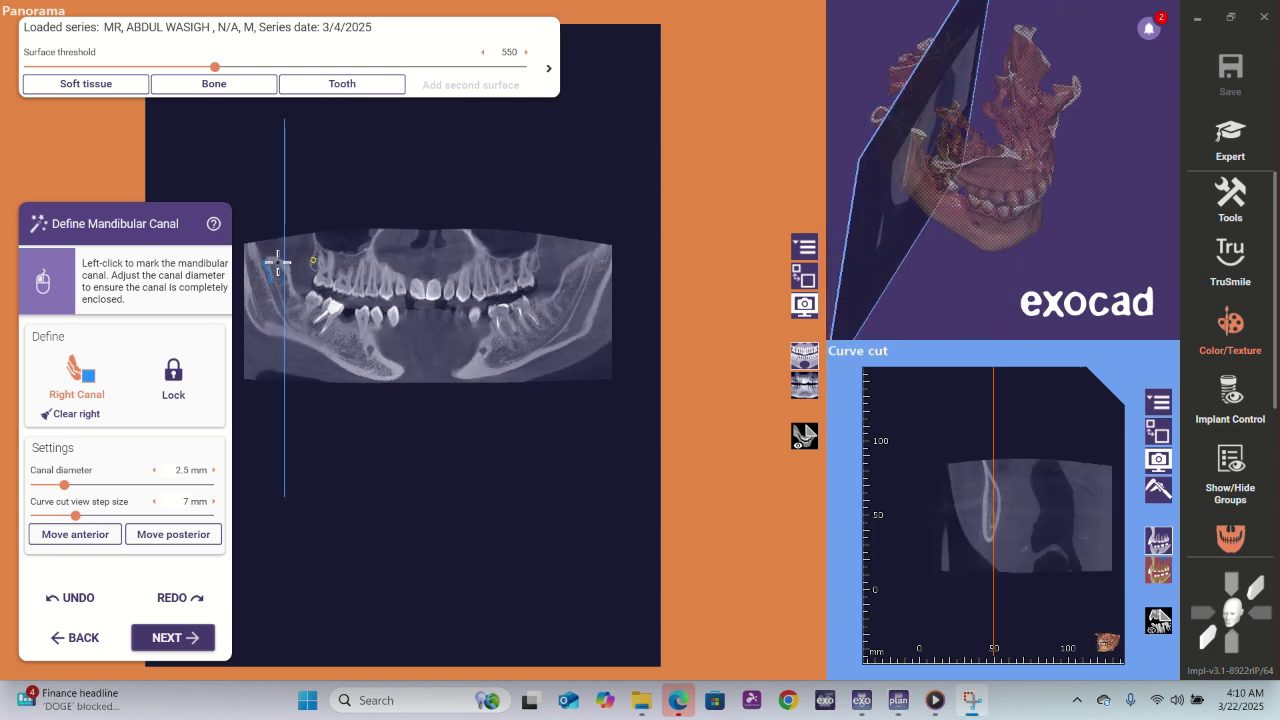
# - Undo the canal marking in the right ramus
pyautogui.click(84, 597)
pyautogui.scroll(1, 263, 263)
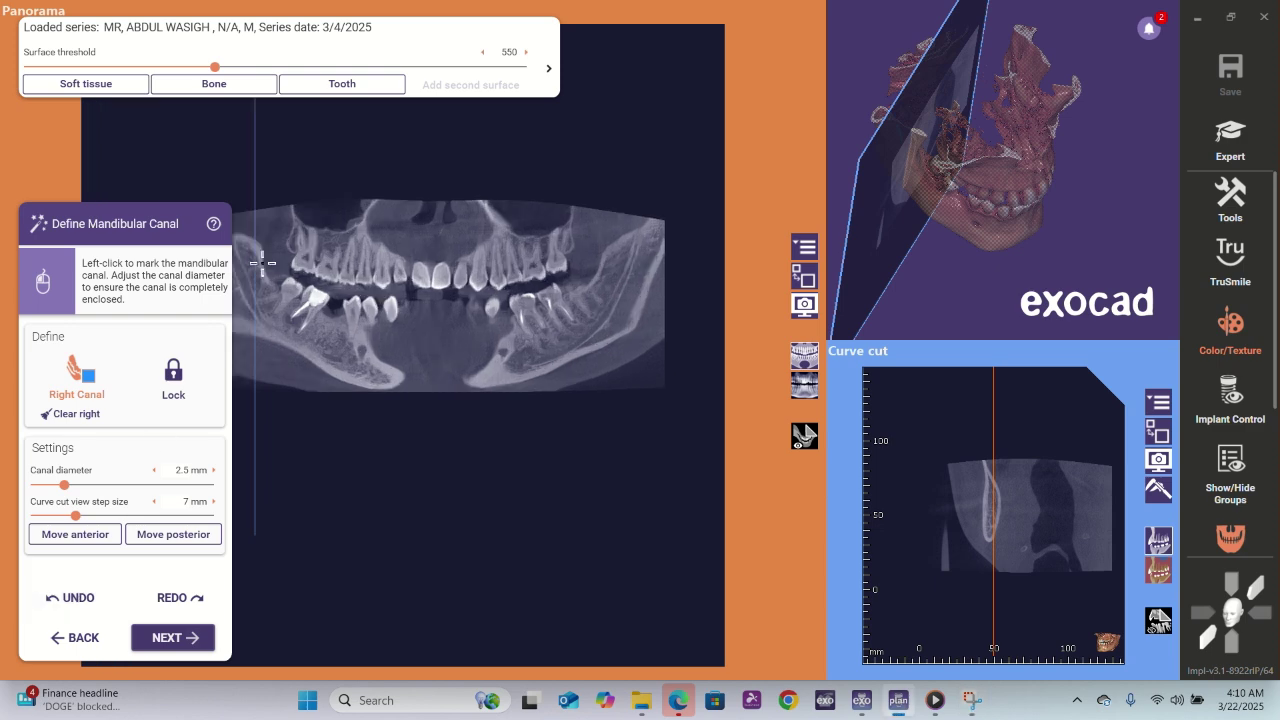
pyautogui.scroll(-1, 262, 263)
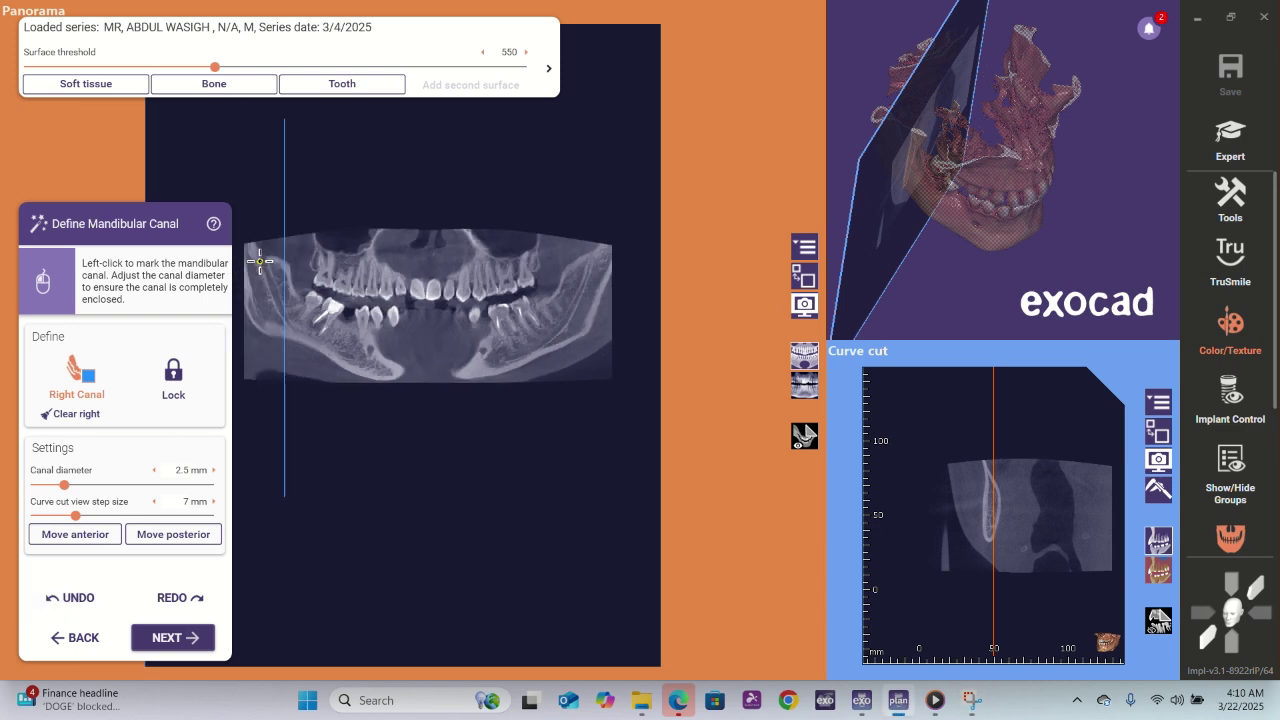
# - Mark the right mandibular canal with a row of points from the upper ramus down towards the jaw angle
pyautogui.click(263, 260)
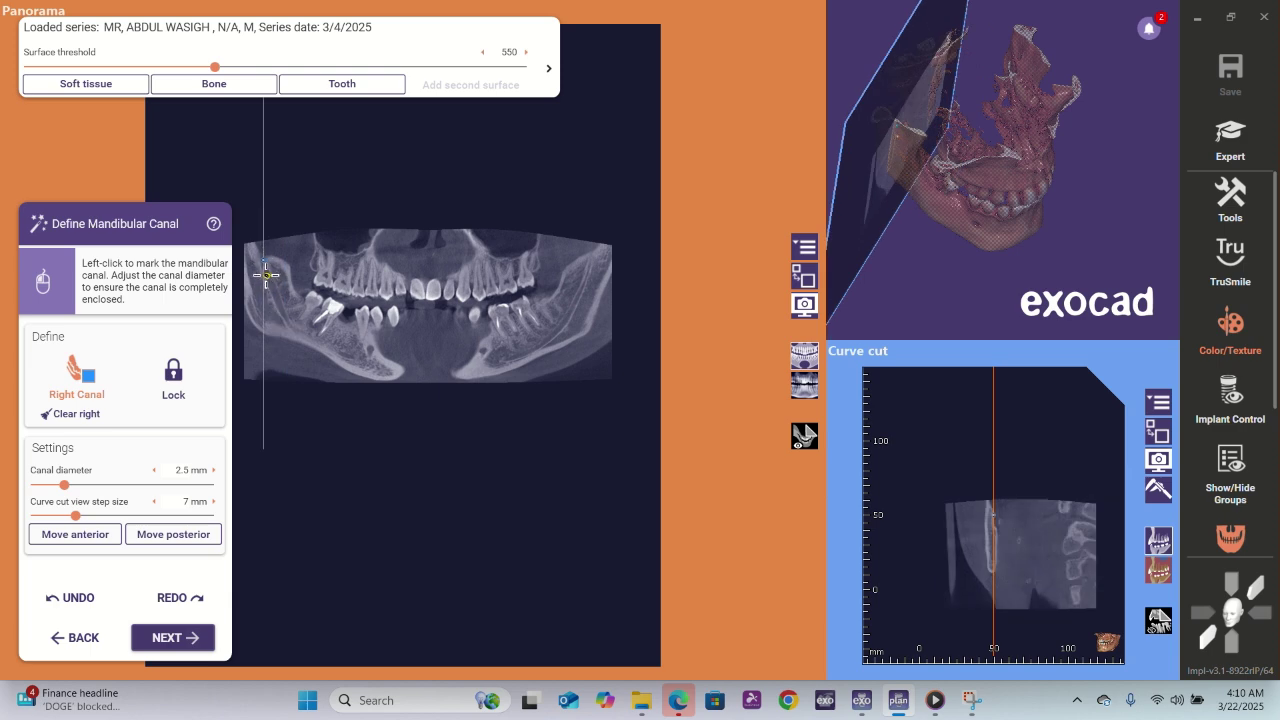
pyautogui.click(268, 276)
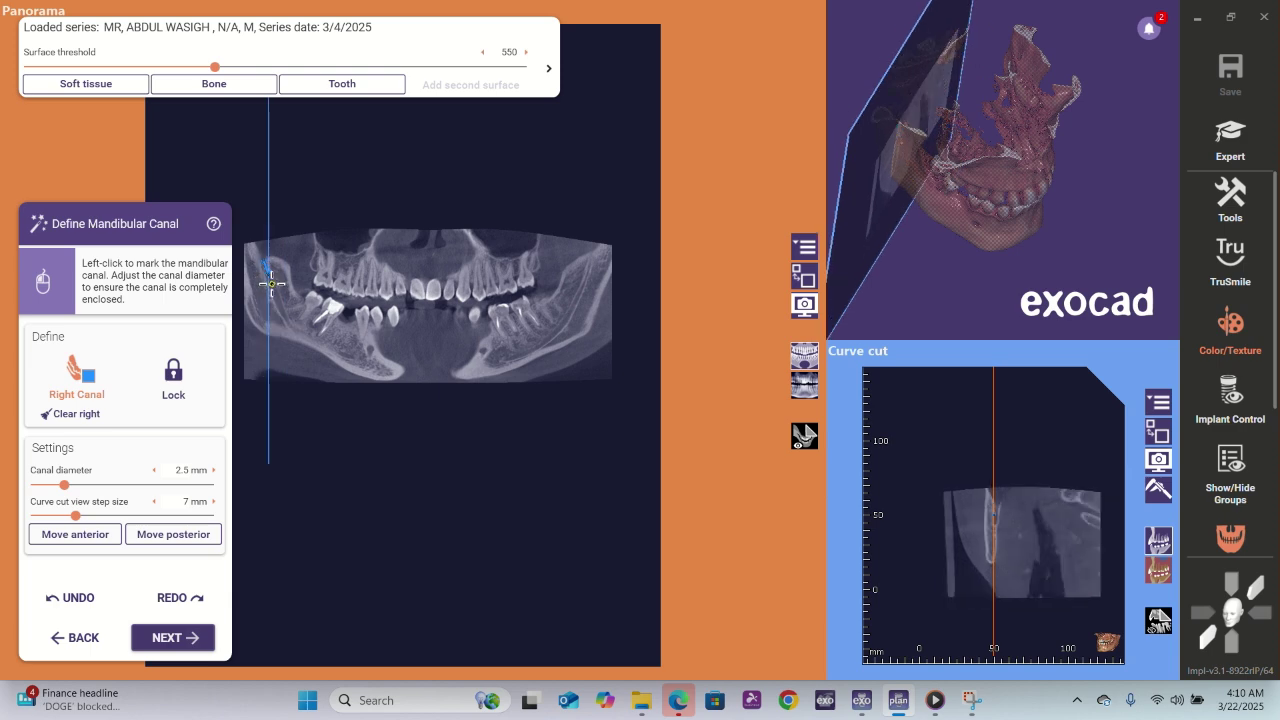
pyautogui.click(272, 284)
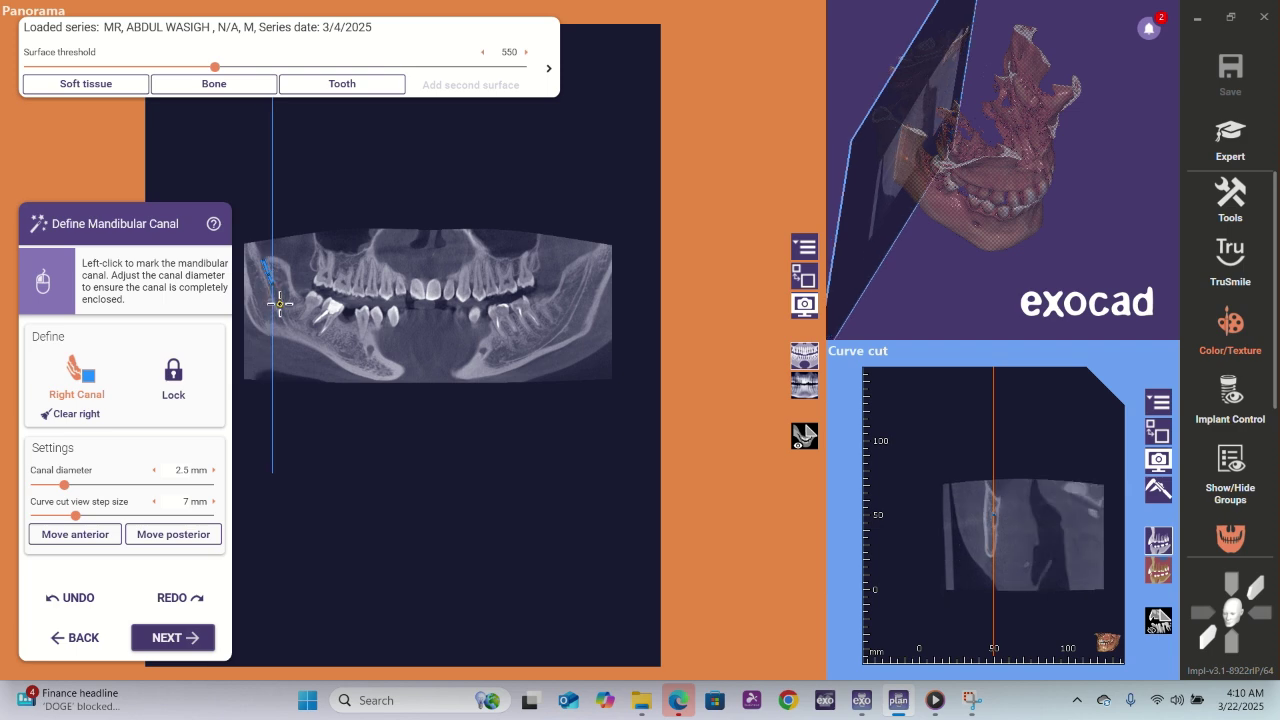
pyautogui.click(279, 303)
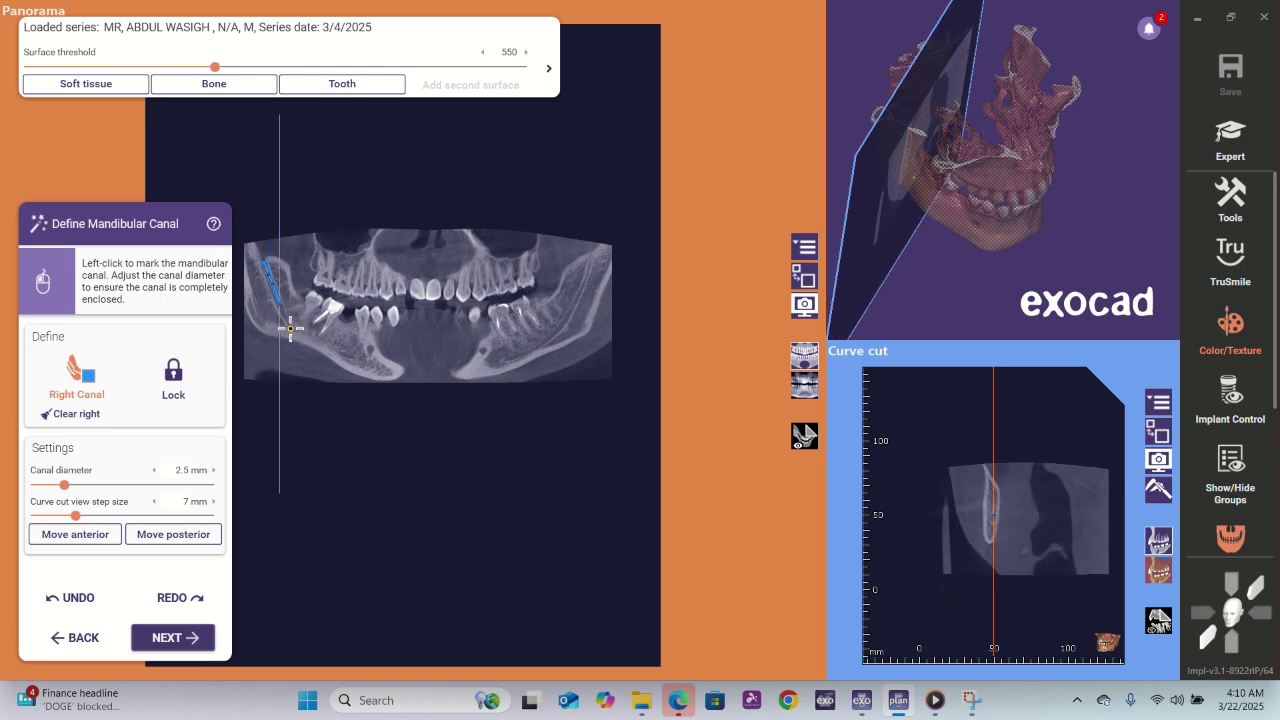
pyautogui.scroll(2, 290, 327)
pyautogui.click(258, 309)
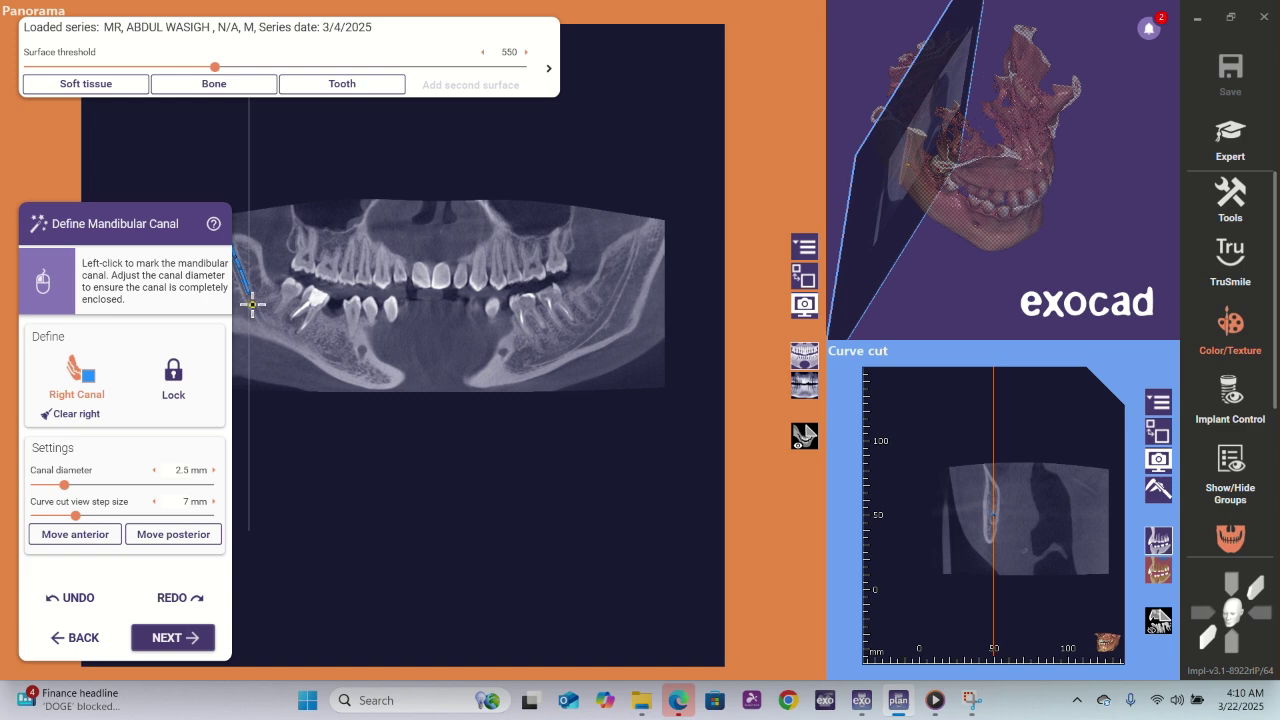
pyautogui.click(253, 305)
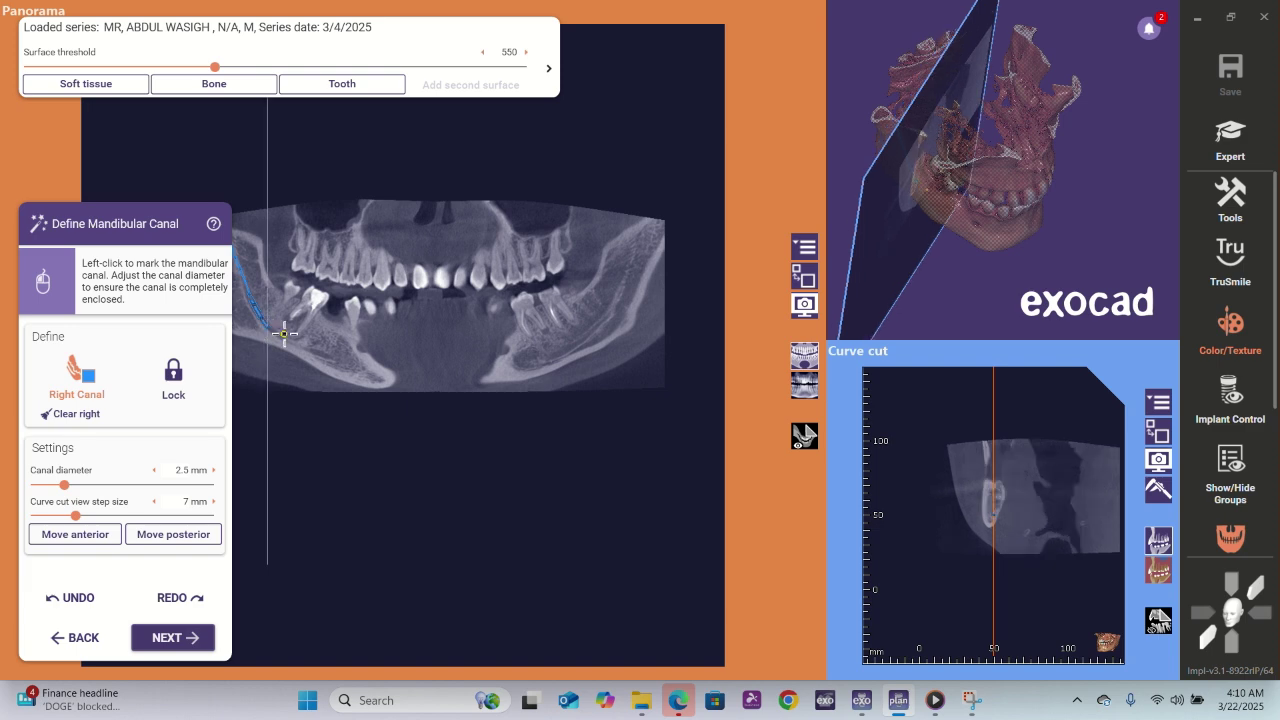
# - Extend the right canal with points from the jaw angle forward to below the bright filled molar
pyautogui.scroll(2, 294, 340)
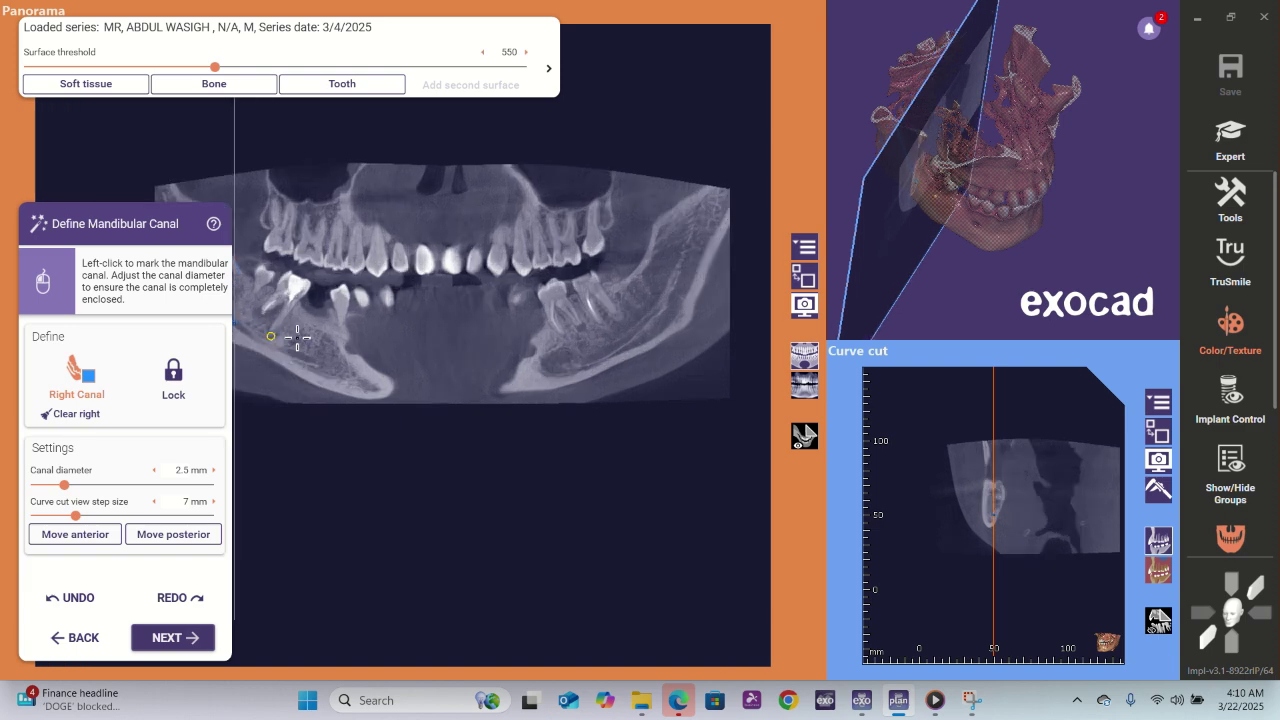
pyautogui.scroll(-2, 297, 338)
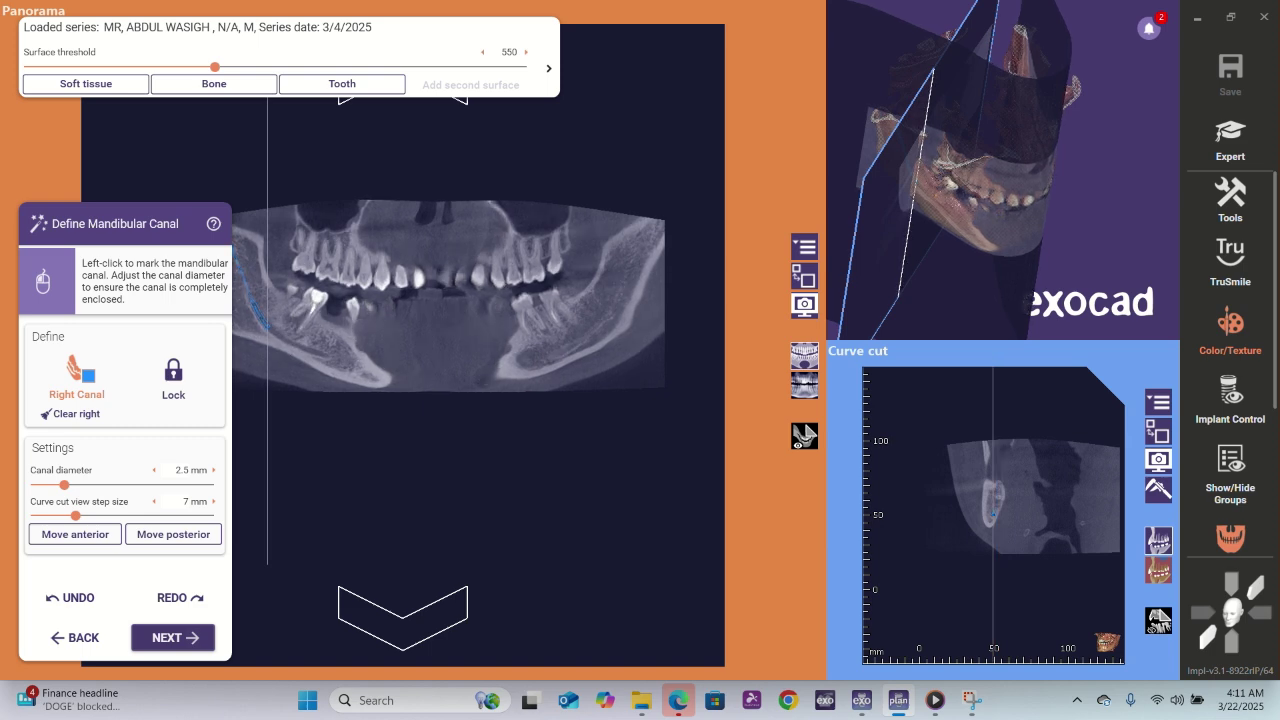
pyautogui.scroll(2, 285, 325)
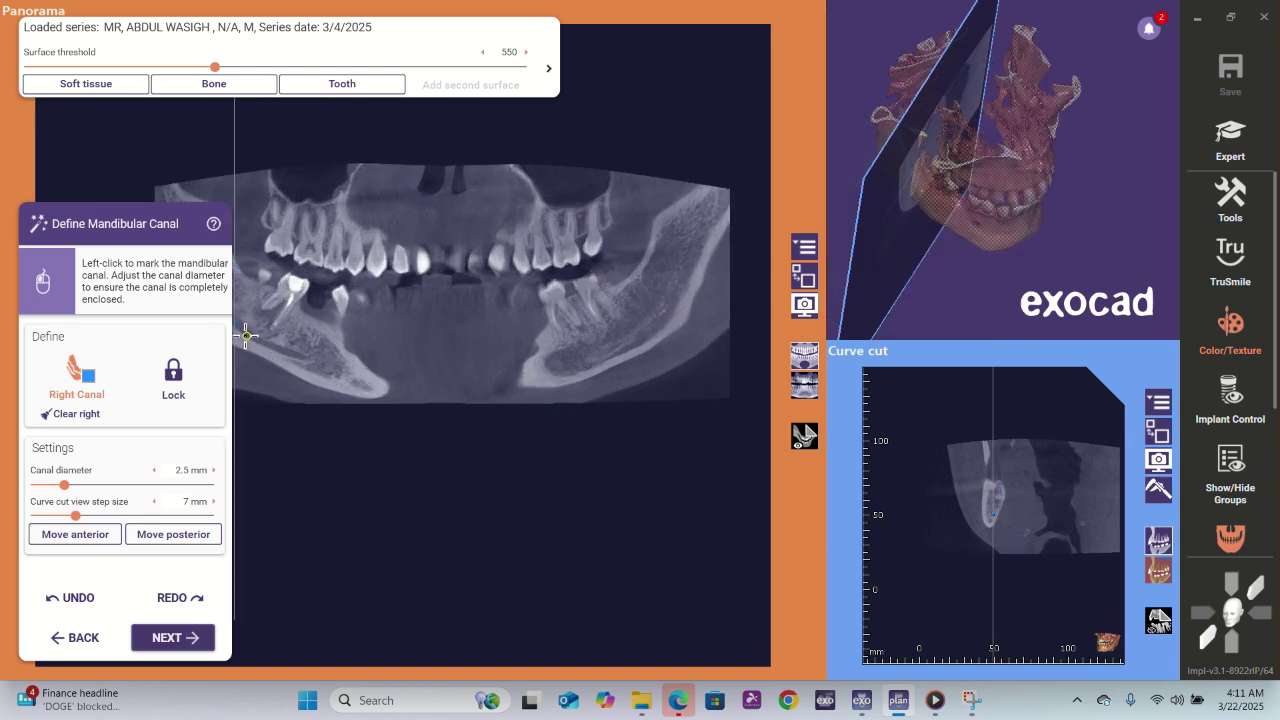
pyautogui.click(247, 332)
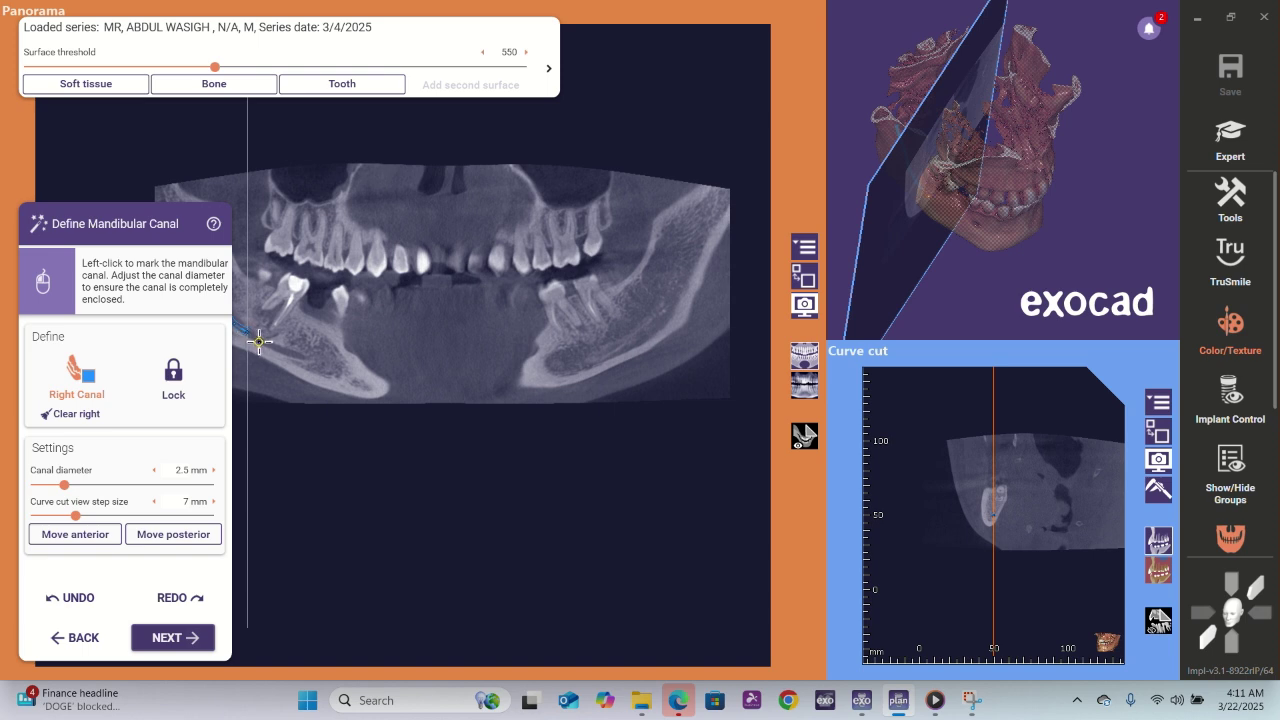
pyautogui.click(262, 341)
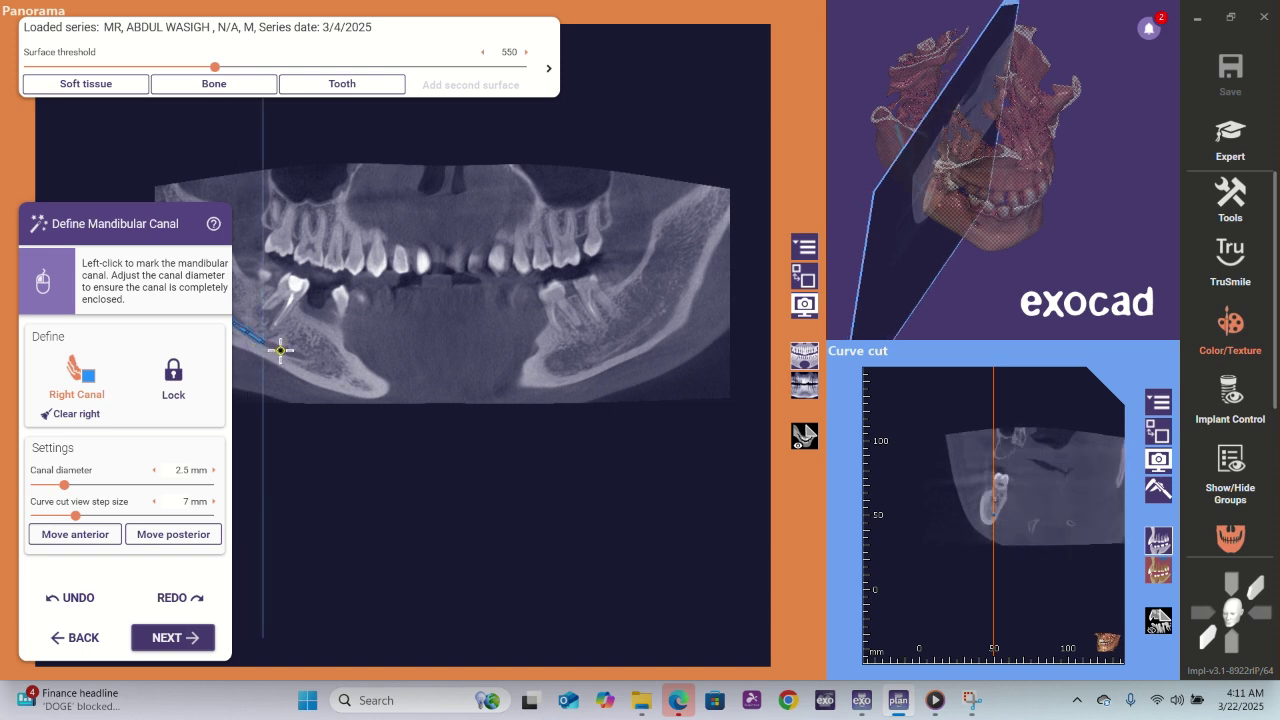
pyautogui.click(281, 349)
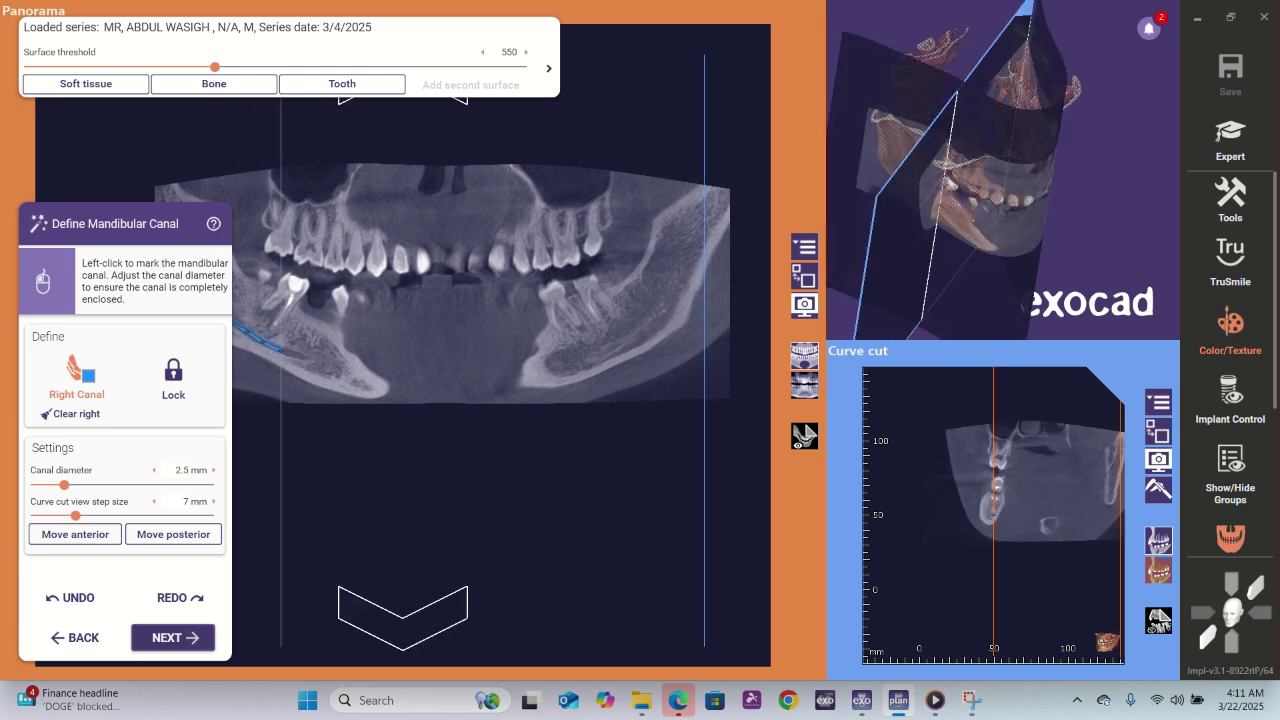
# - Check the neighbouring panorama layers and continue the right canal forward to below the gap in front of the filled molar
pyautogui.scroll(-4, 281, 349)
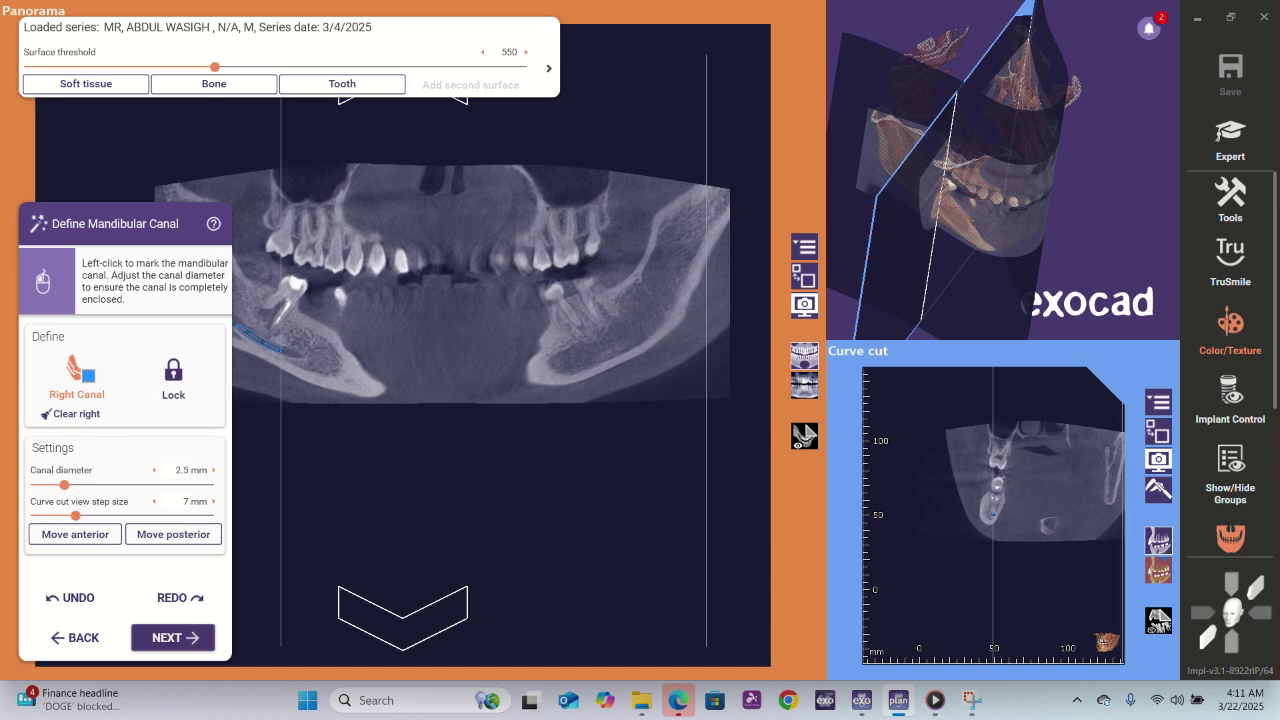
pyautogui.scroll(-4, 281, 349)
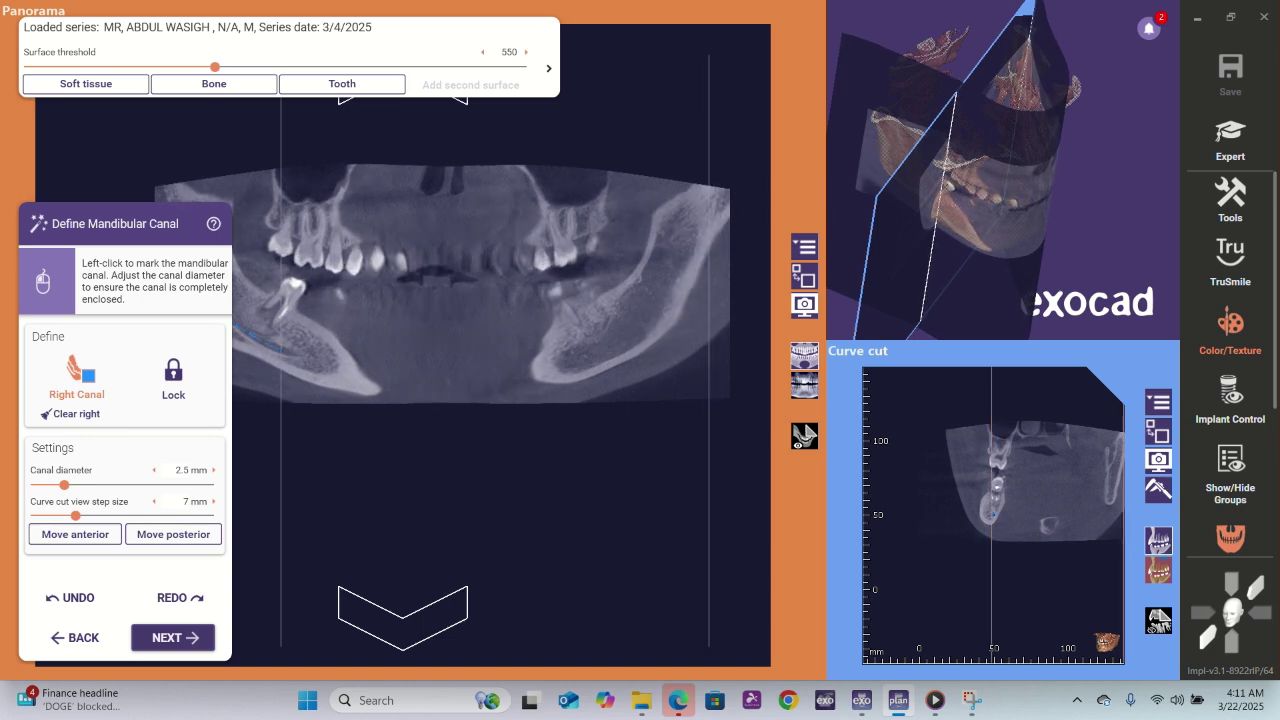
pyautogui.scroll(8, 281, 349)
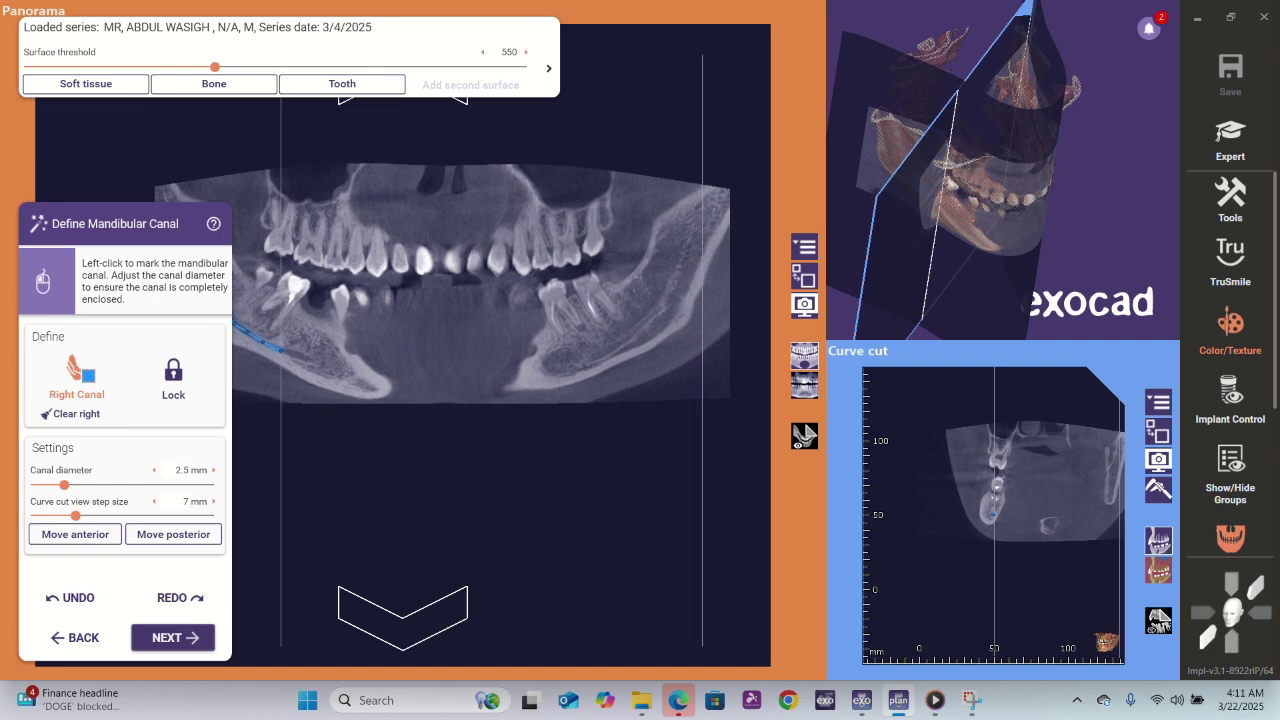
pyautogui.click(294, 353)
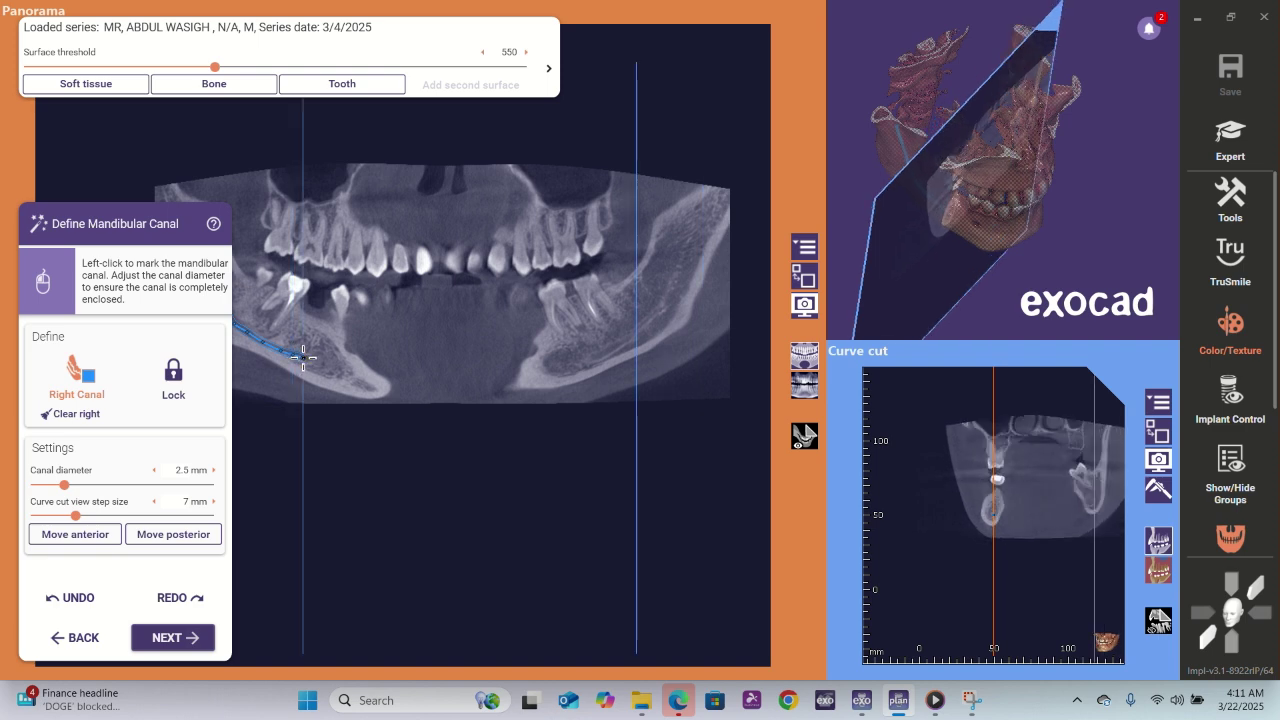
pyautogui.moveTo(374, 421); pyautogui.dragTo(374, 463, button='right')
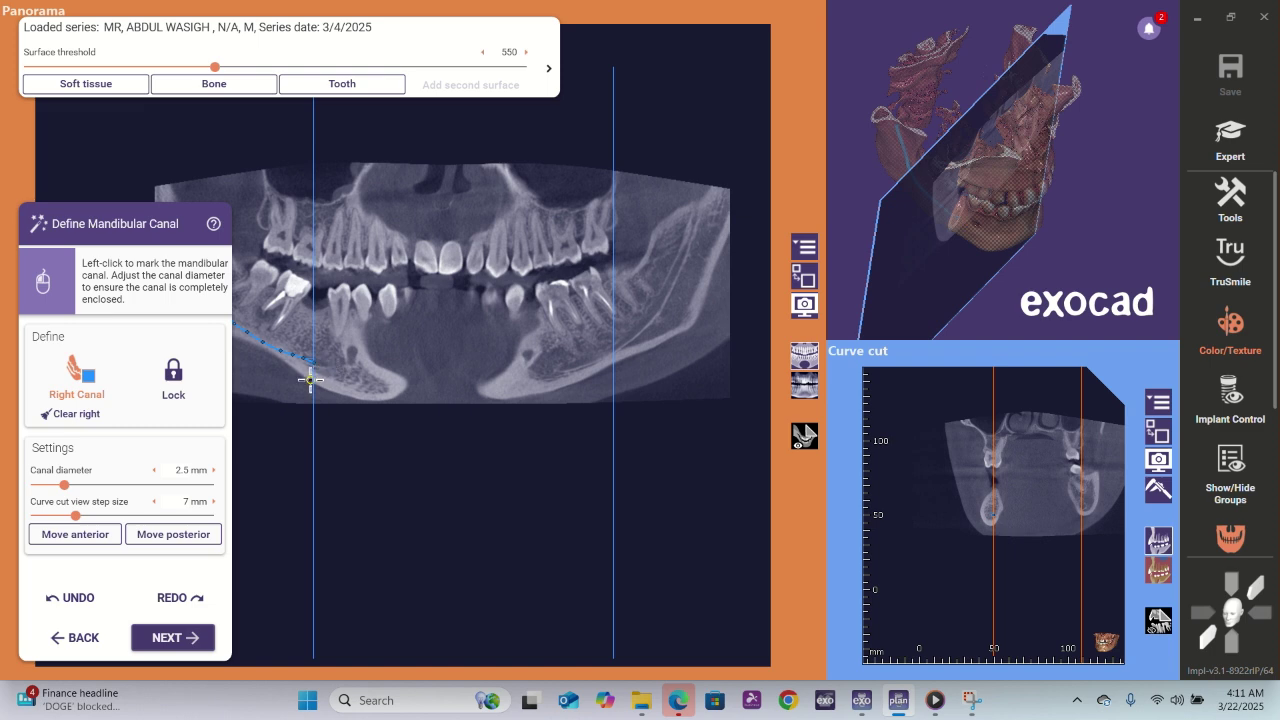
# - Fine-tune the right canal's newest point in the cross-section so it sits on the canal
pyautogui.scroll(5, 965, 480)
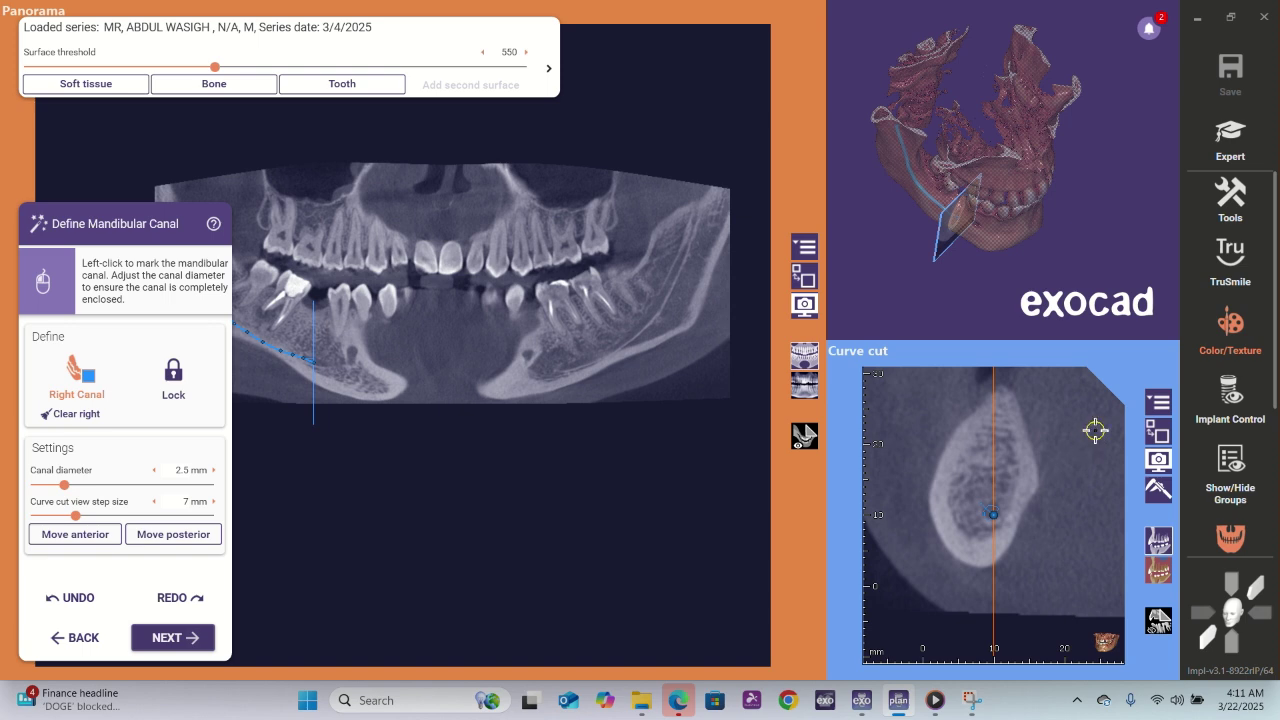
pyautogui.scroll(2, 1082, 445)
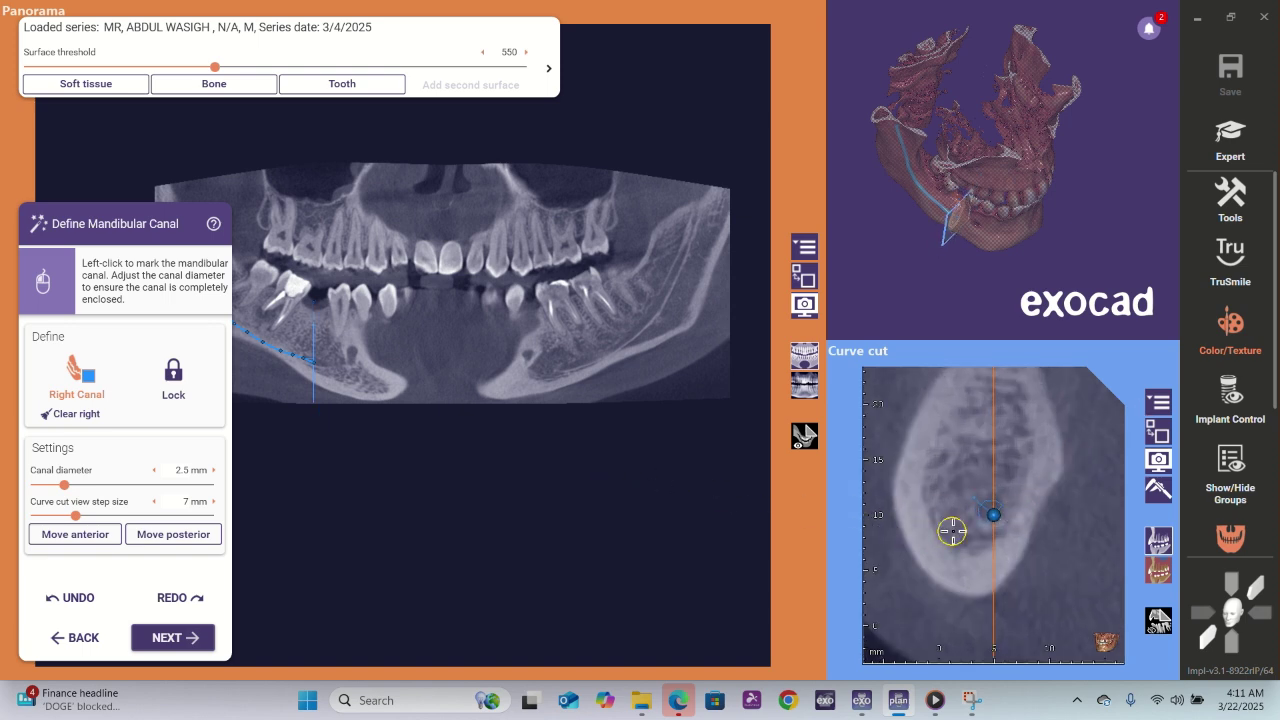
pyautogui.click(993, 515)
pyautogui.moveTo(993, 517); pyautogui.dragTo(990, 514)
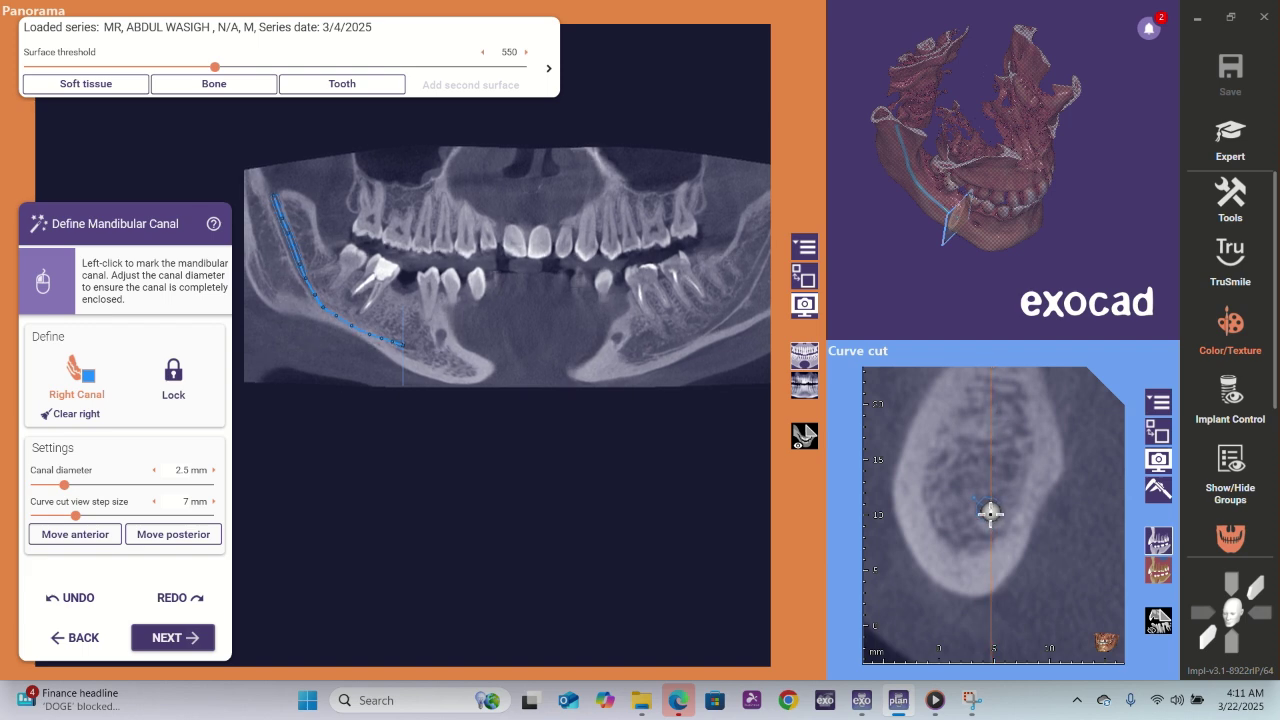
# - Add a canal point in front of the last one on the panorama and centre it on the canal in the cross-section
pyautogui.scroll(3, 413, 355)
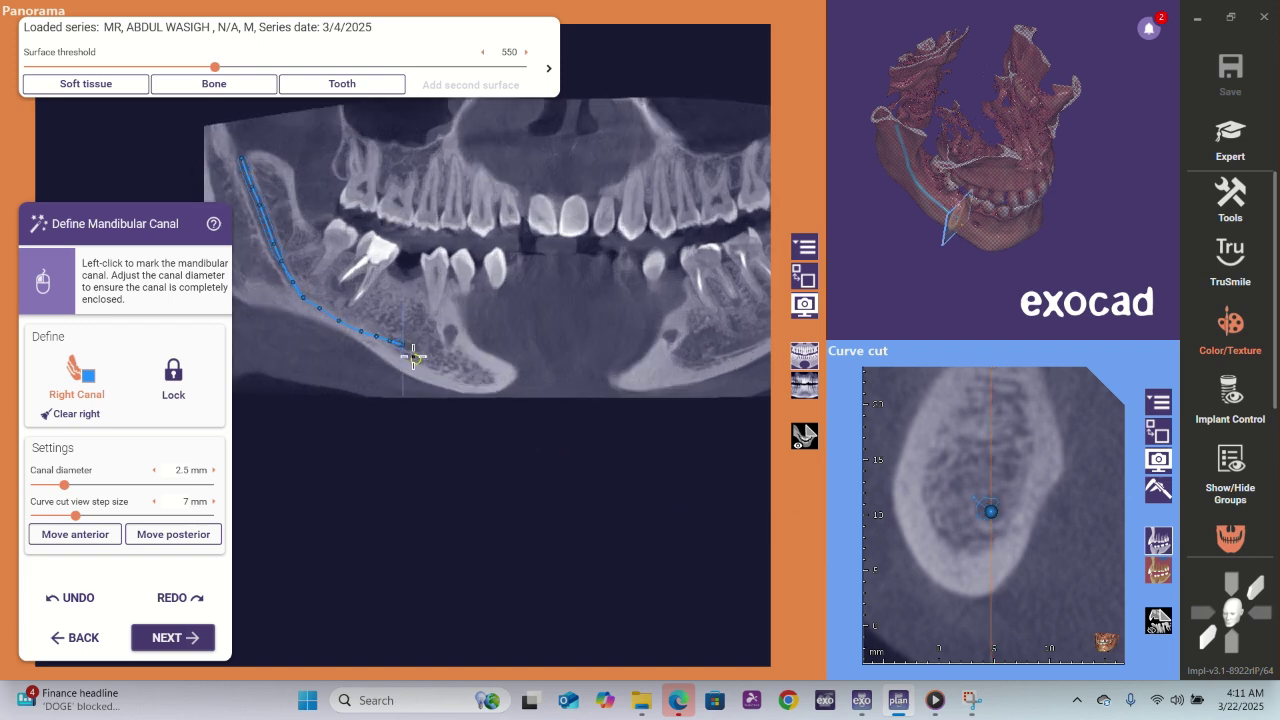
pyautogui.scroll(-2, 414, 355)
pyautogui.scroll(3, 415, 355)
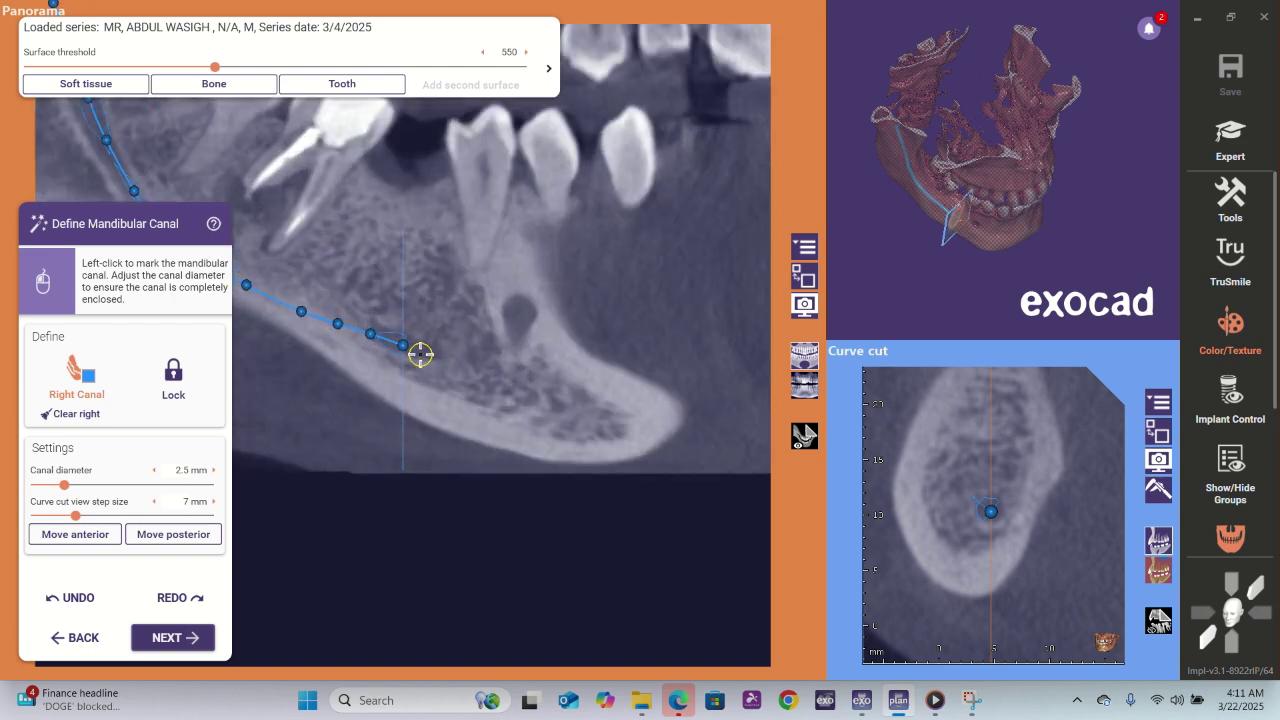
pyautogui.moveTo(459, 426)
pyautogui.mouseDown(button='right')
pyautogui.moveTo(459, 470)
pyautogui.moveTo(463, 414)
pyautogui.mouseUp(button='right')
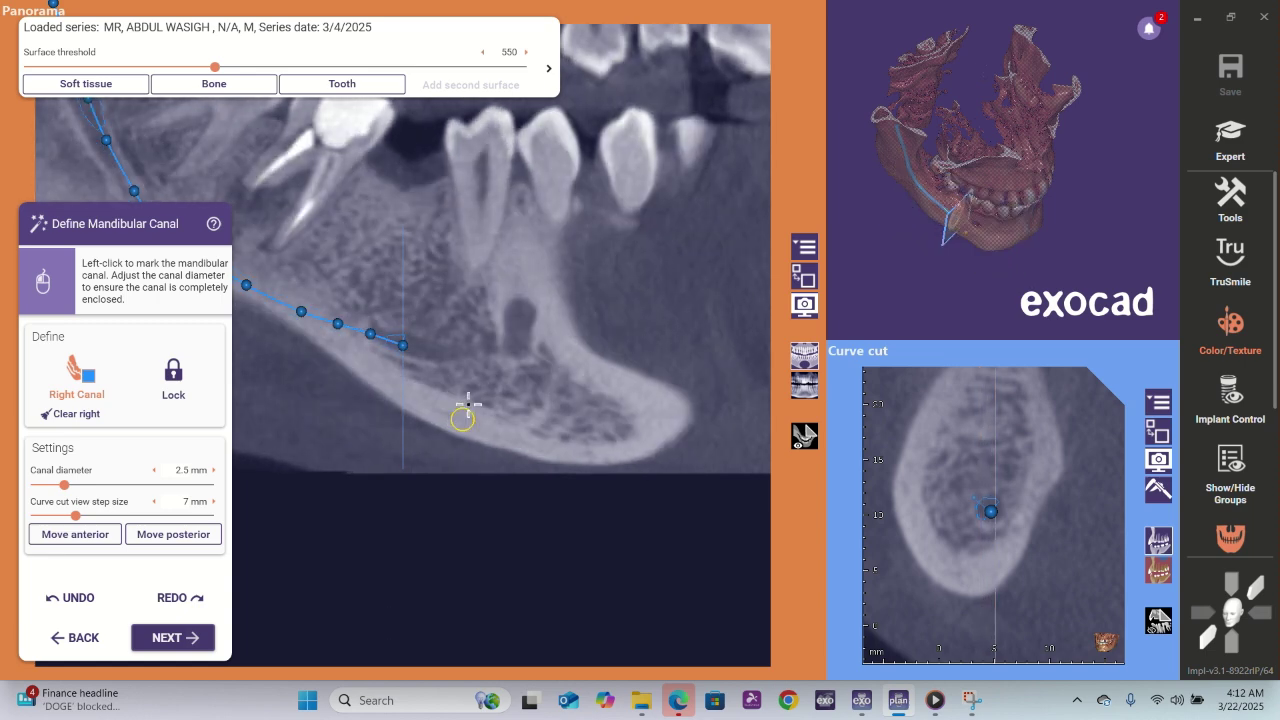
pyautogui.click(434, 351)
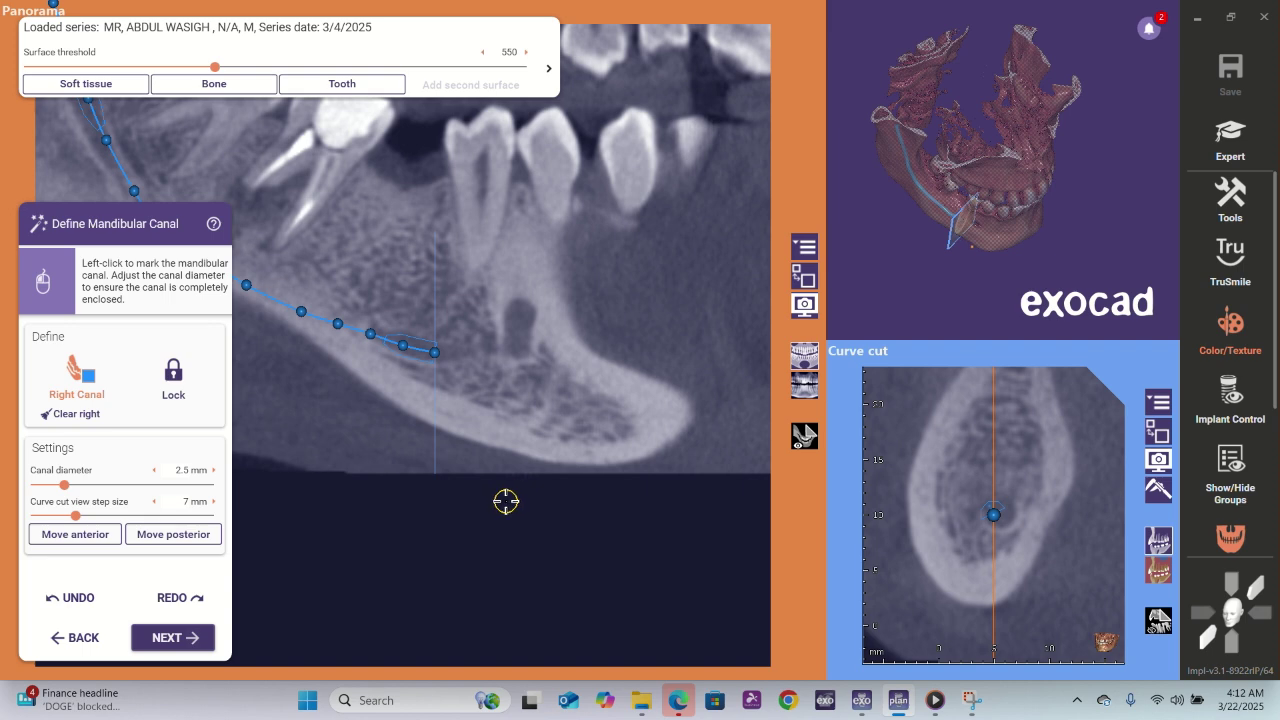
pyautogui.moveTo(993, 515); pyautogui.dragTo(997, 516)
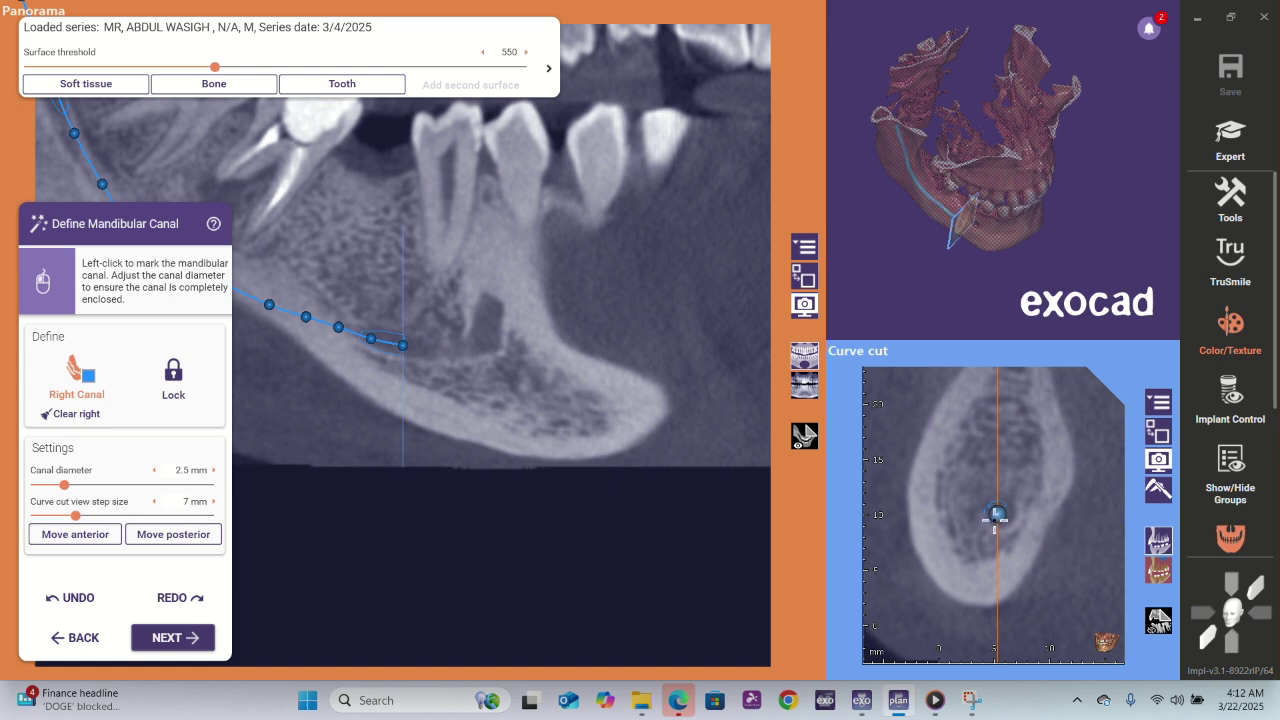
pyautogui.moveTo(996, 515); pyautogui.dragTo(1000, 515)
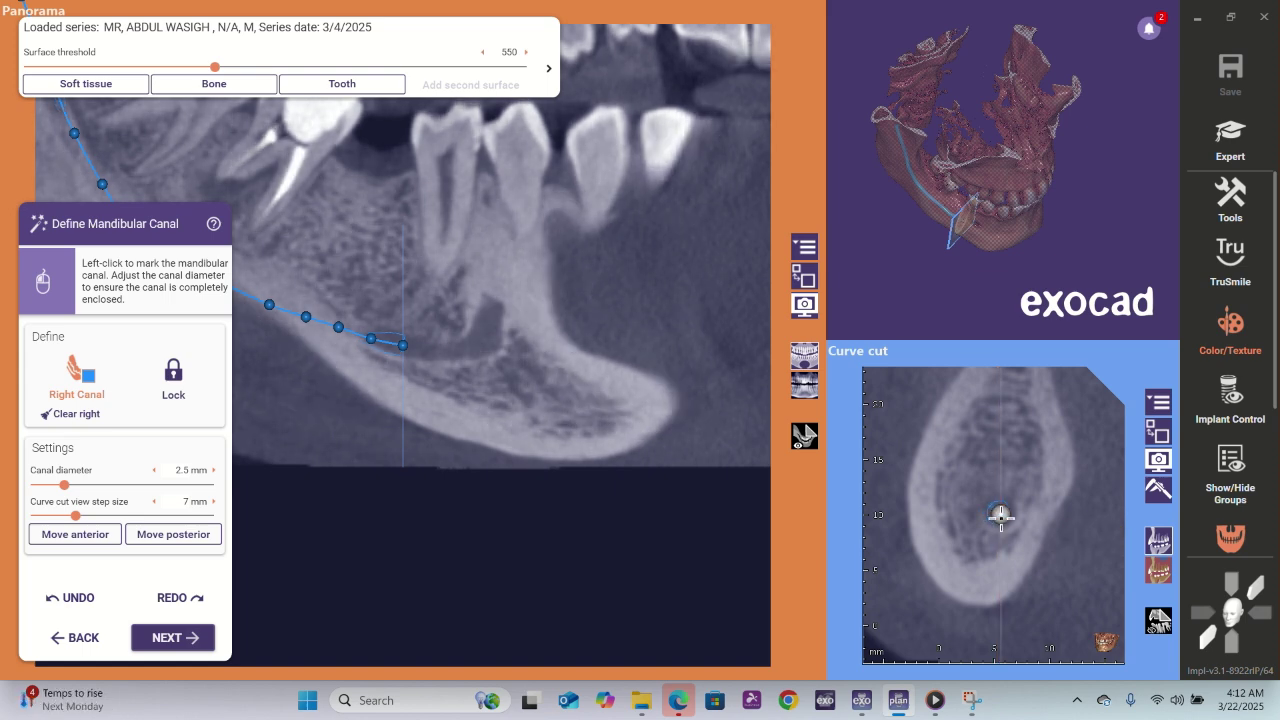
# - Extend the right canal forward with further points up to the mental foramen, correcting their position in the cross-section
pyautogui.click(432, 350)
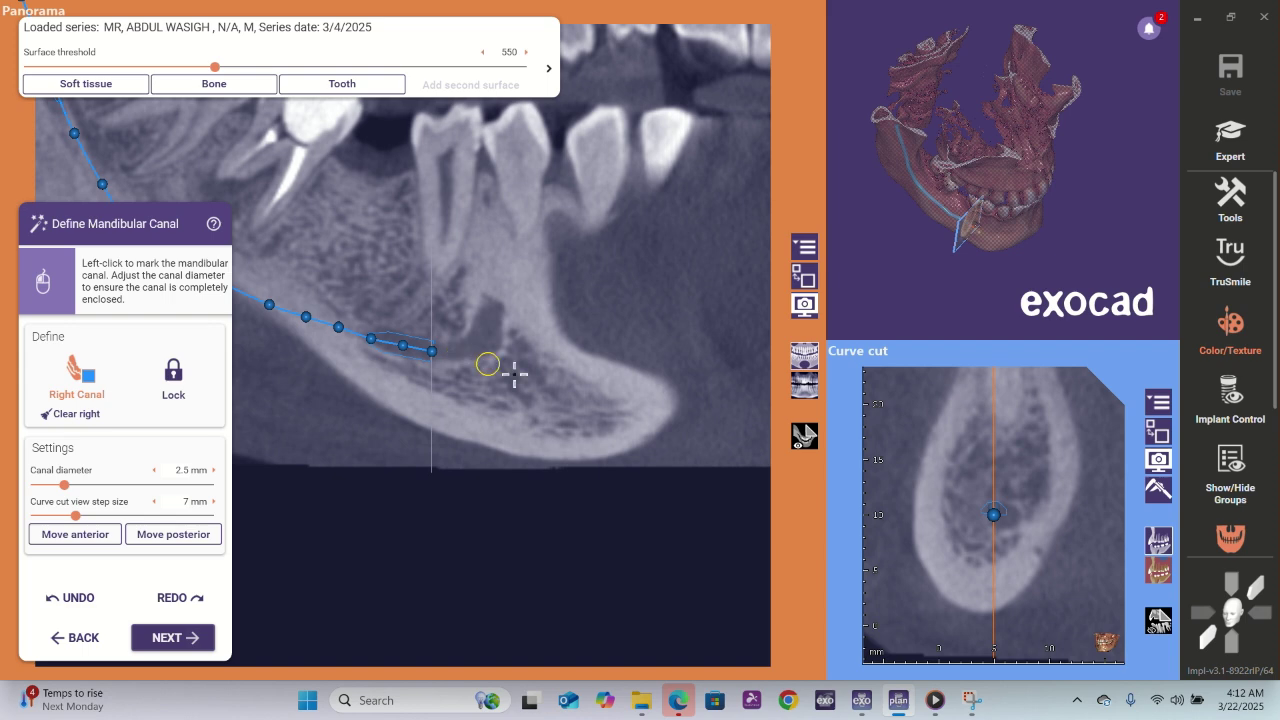
pyautogui.moveTo(996, 514); pyautogui.dragTo(997, 515)
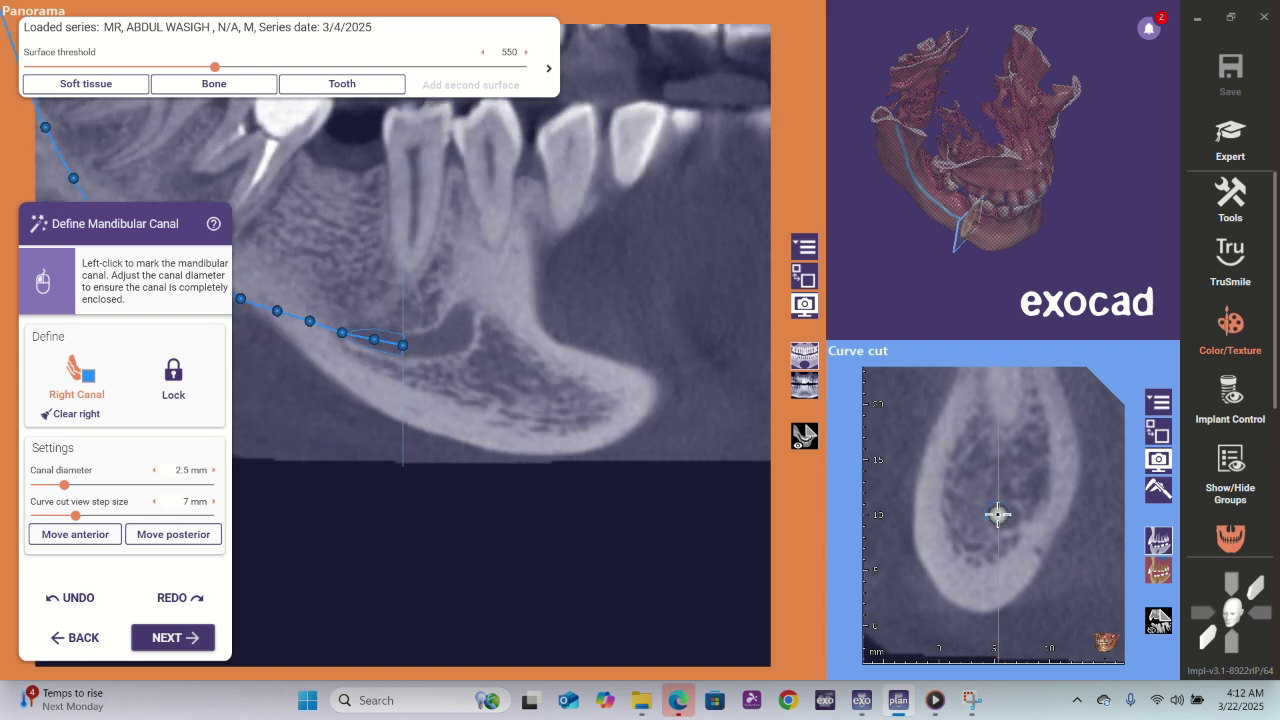
pyautogui.click(427, 346)
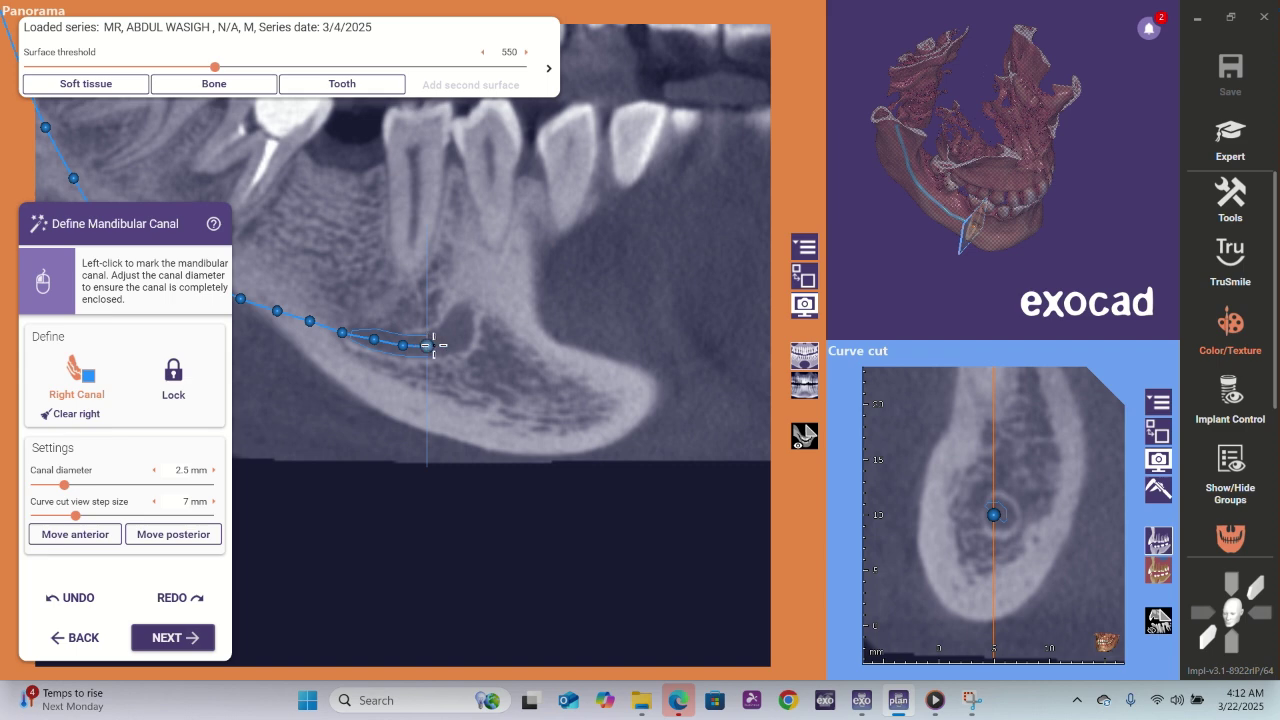
pyautogui.click(453, 340)
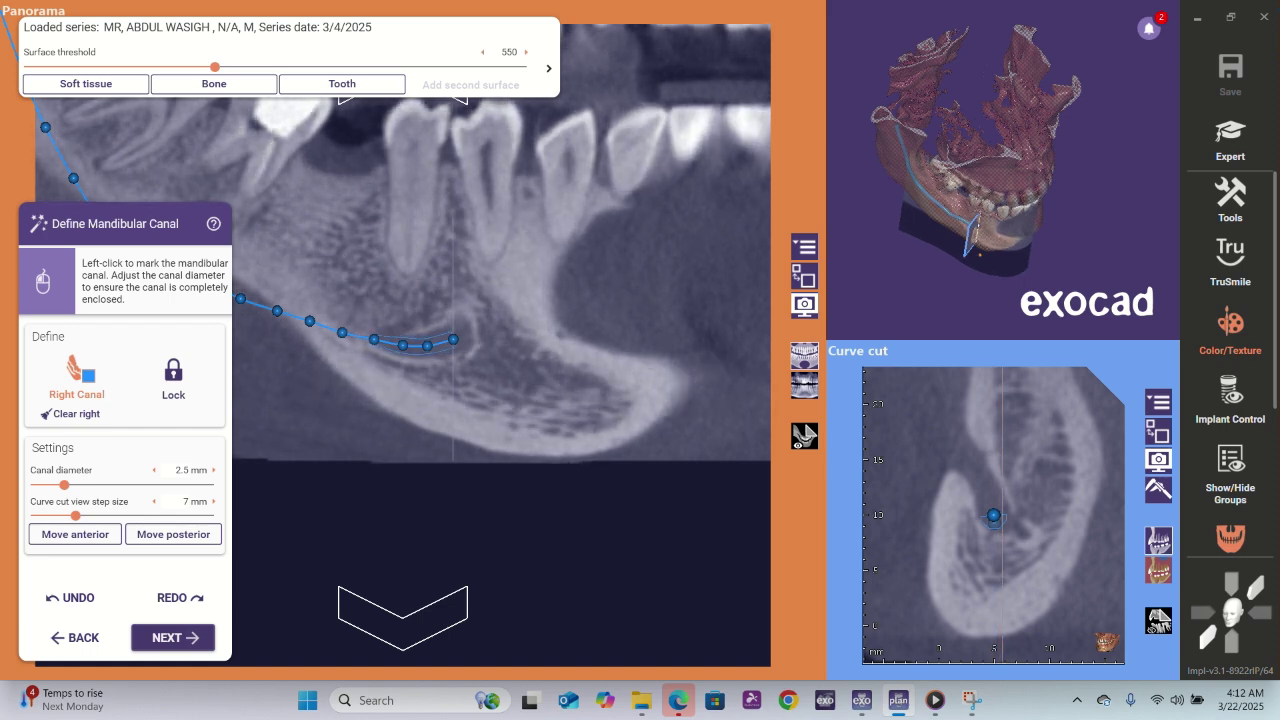
pyautogui.click(469, 332)
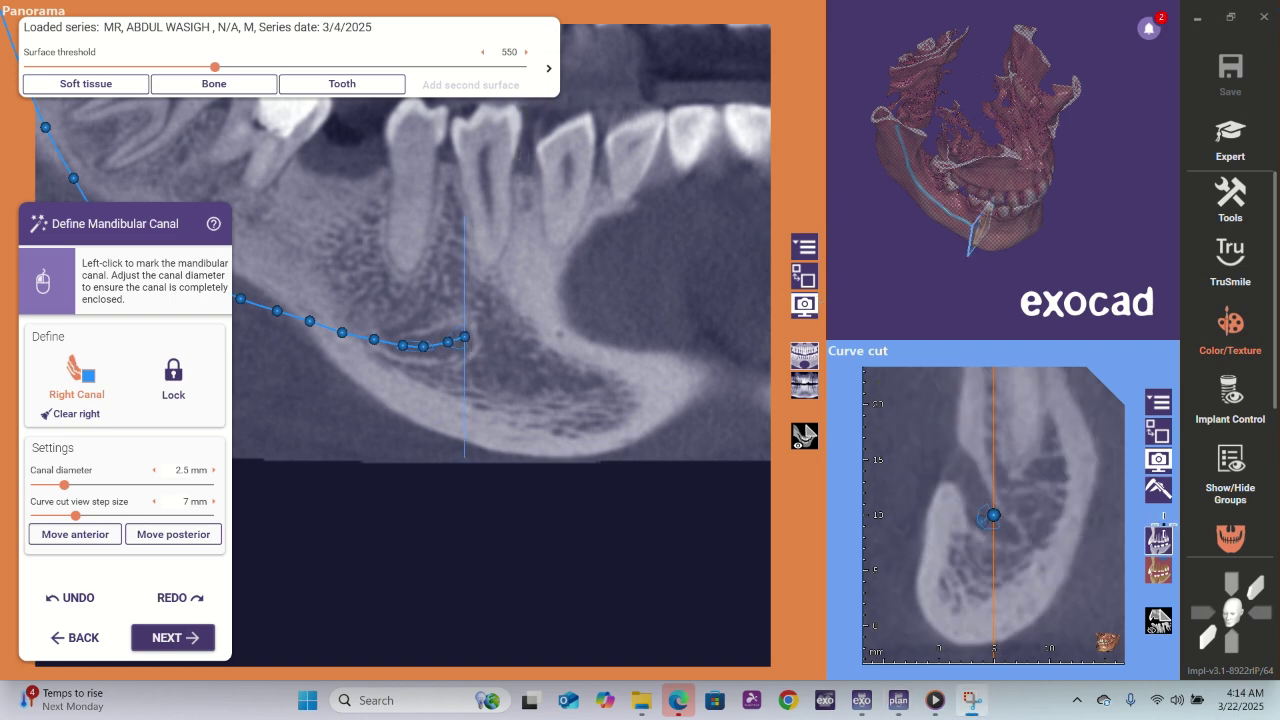
# - Try to mark the canal's exit through the mental foramen with points in the enlarged cross-section
pyautogui.click(1158, 431)
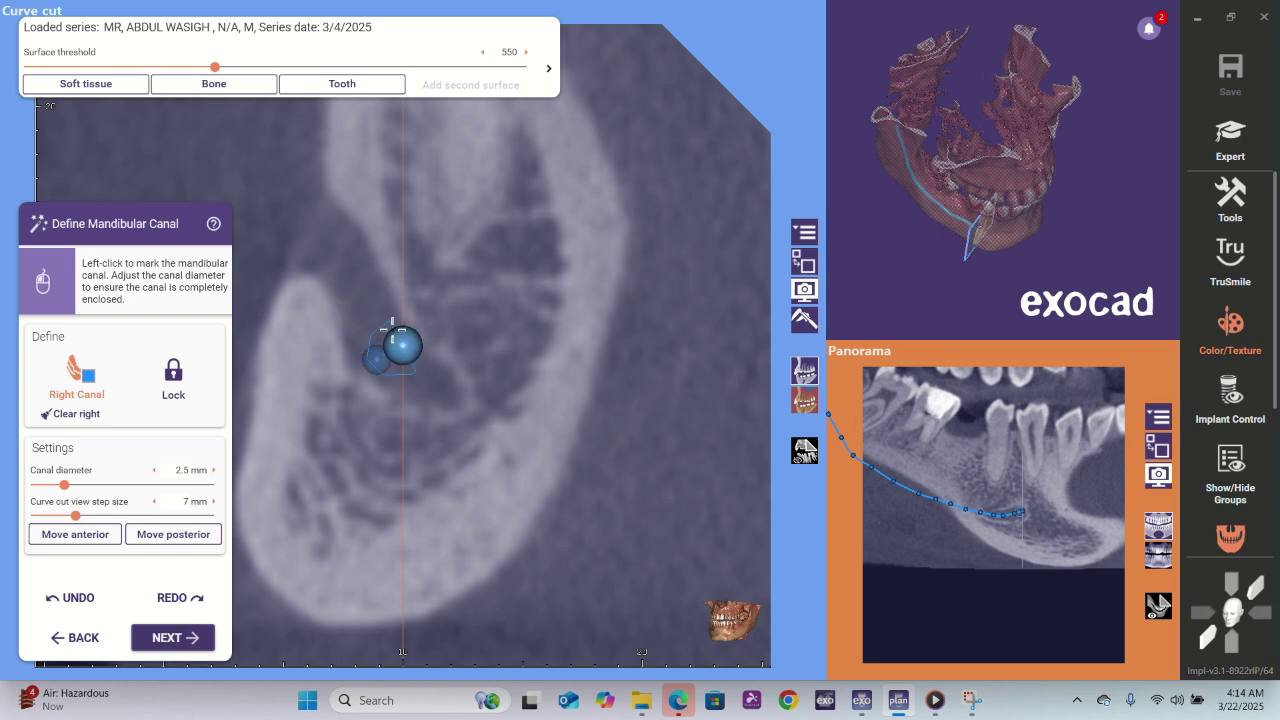
pyautogui.click(362, 299)
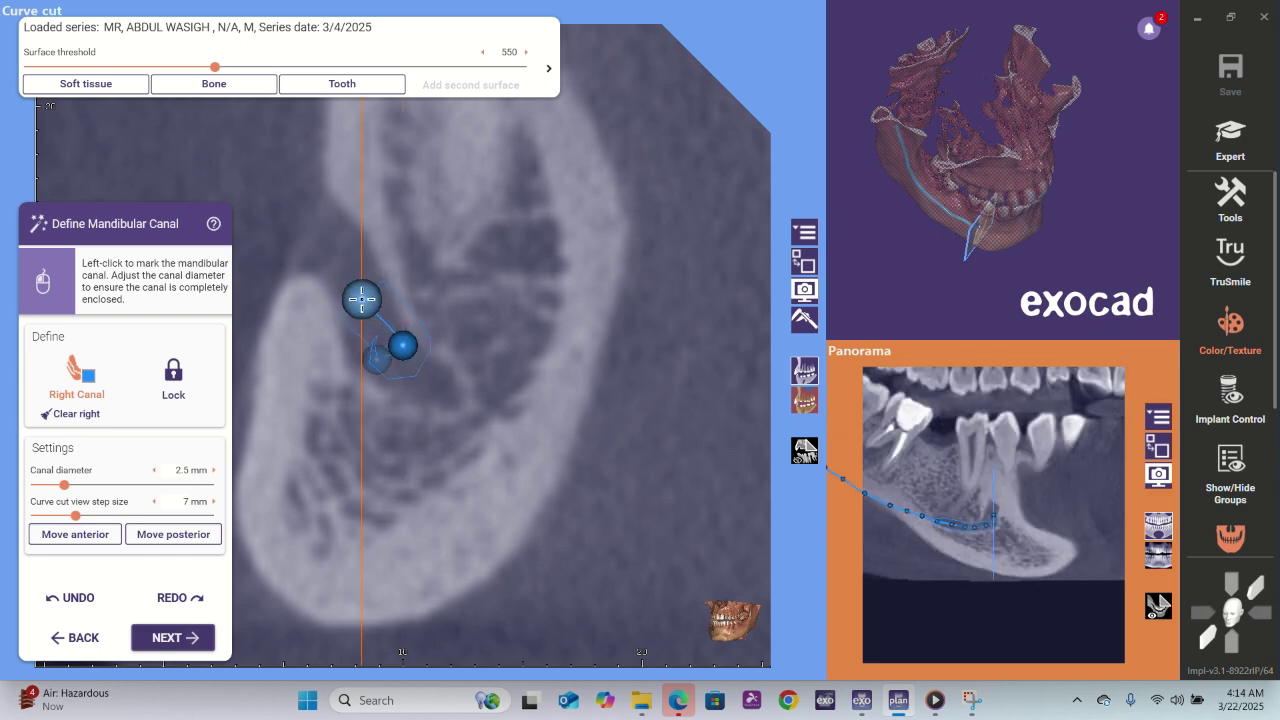
pyautogui.click(337, 257)
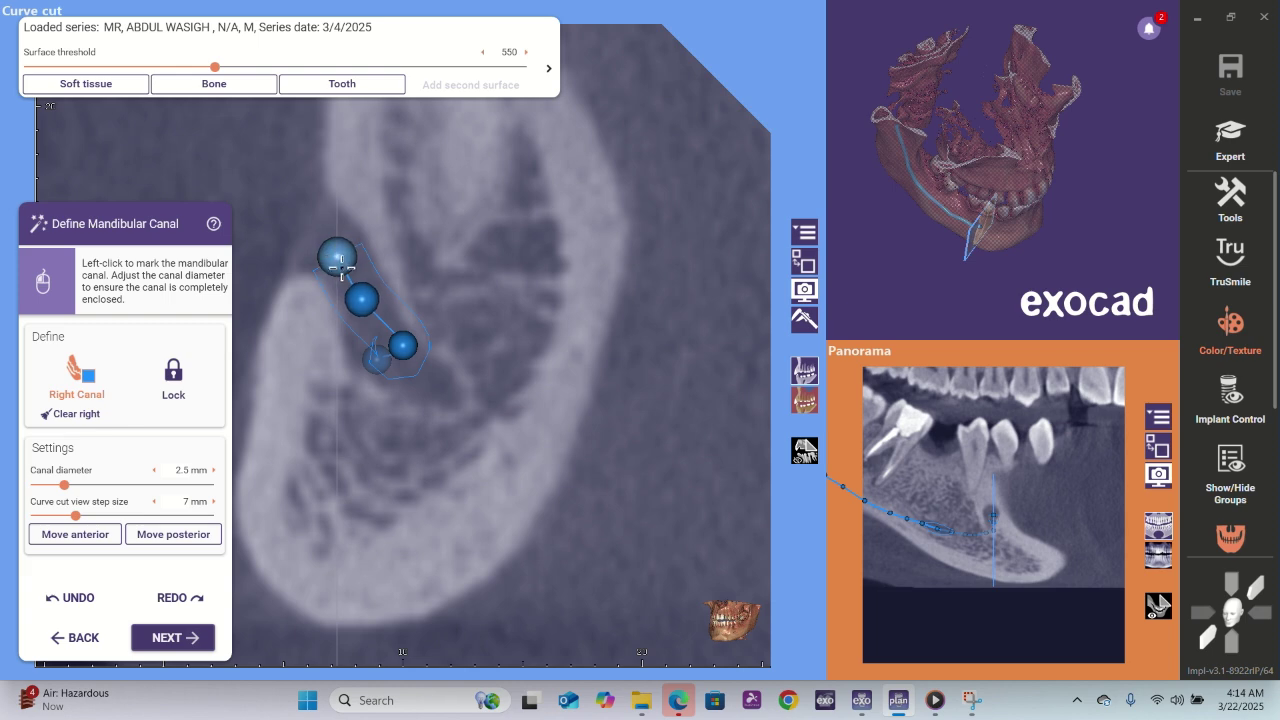
pyautogui.moveTo(402, 346); pyautogui.dragTo(388, 336)
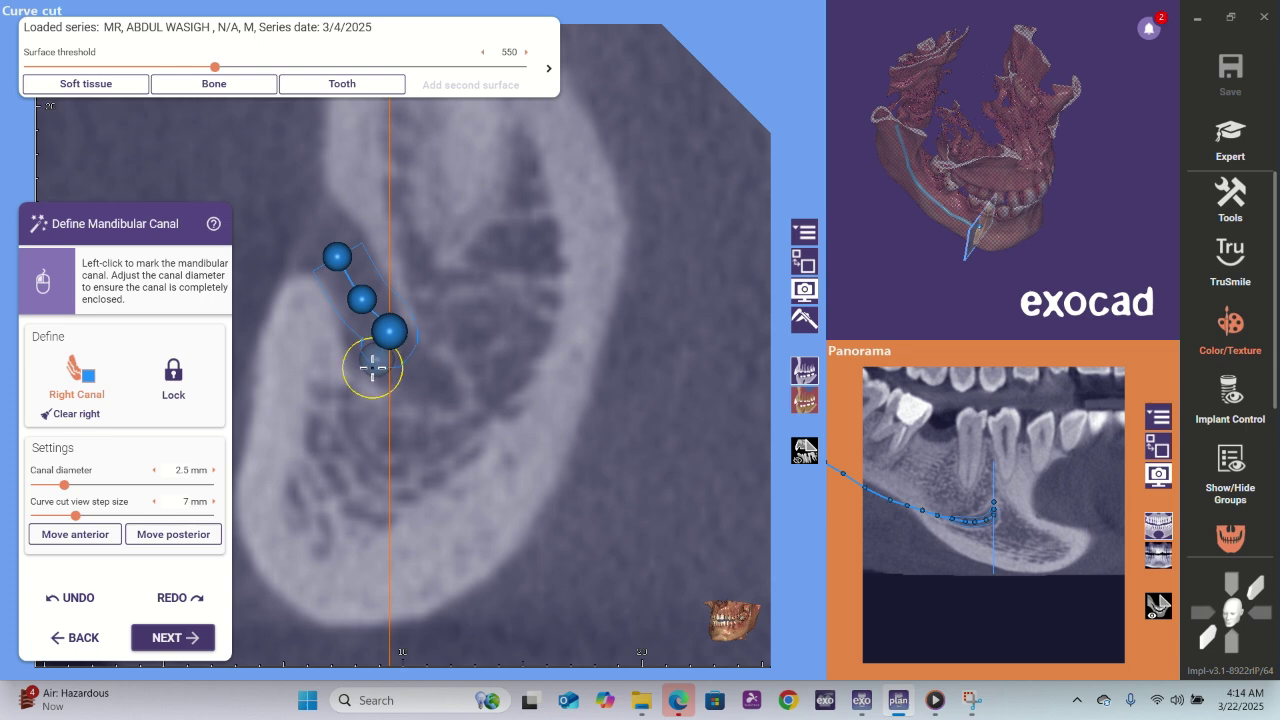
pyautogui.click(373, 367)
pyautogui.moveTo(372, 364); pyautogui.dragTo(300, 216)
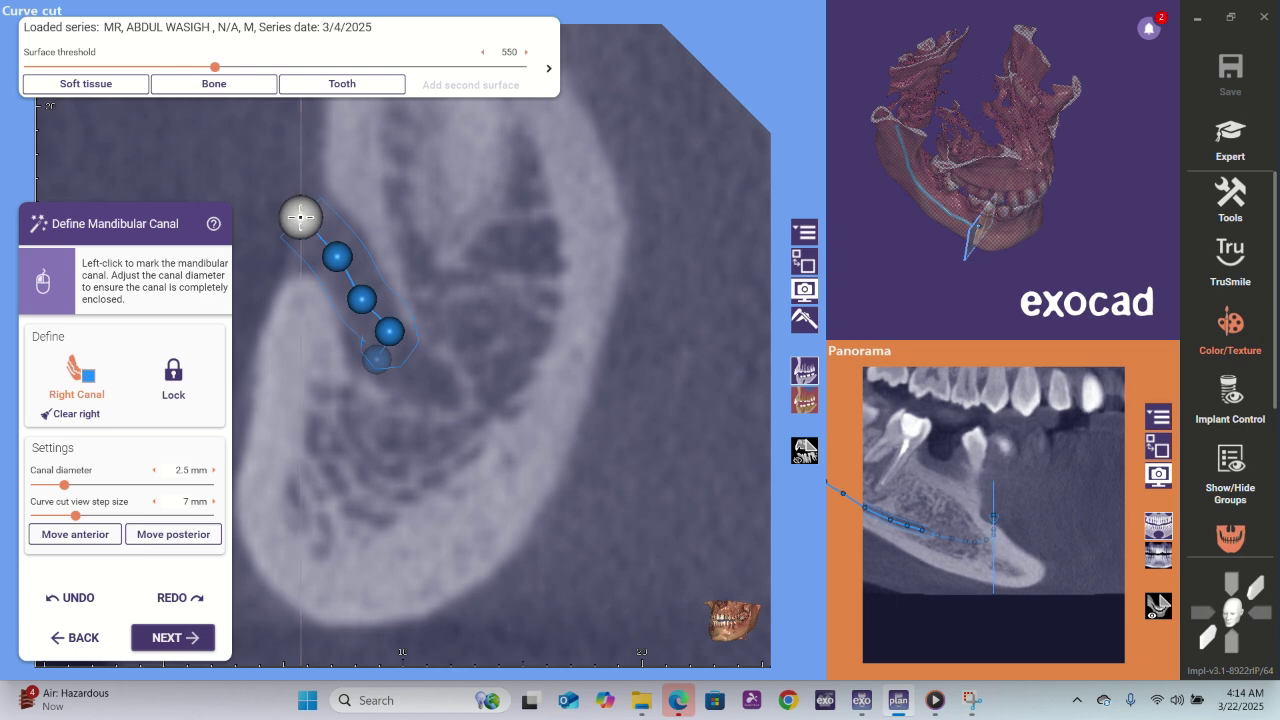
pyautogui.scroll(3, 937, 521)
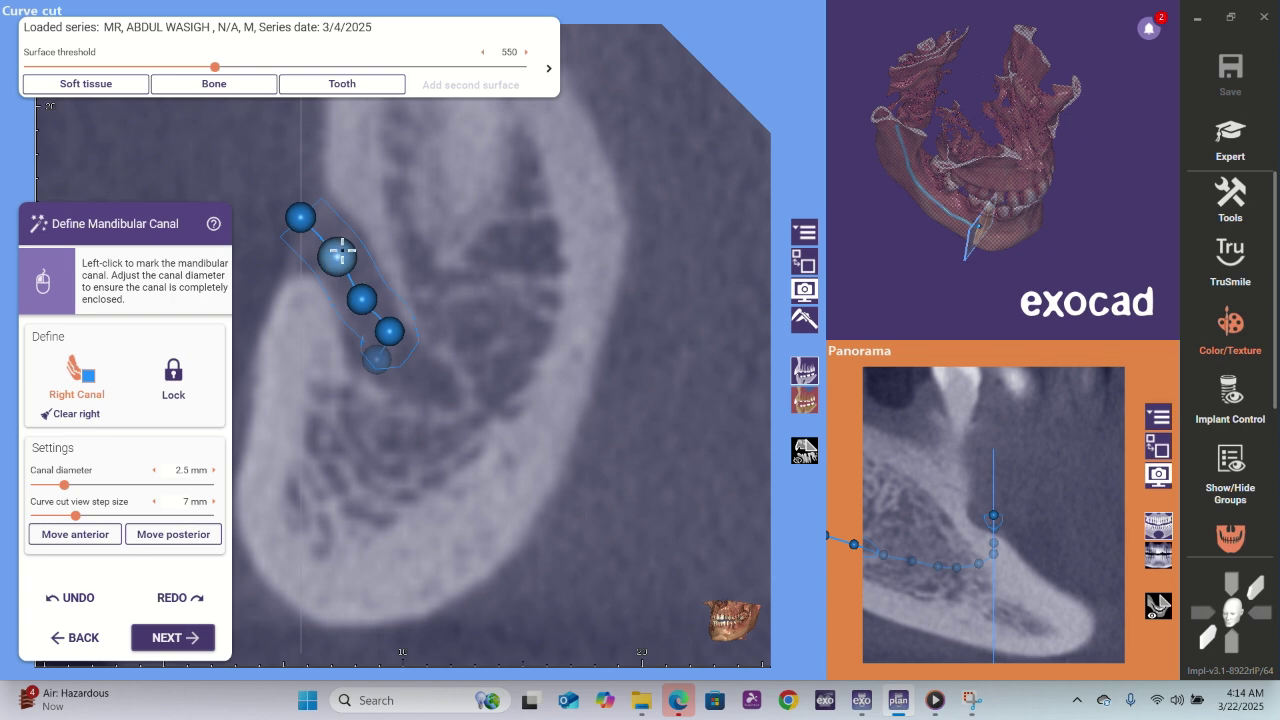
pyautogui.moveTo(336, 262); pyautogui.dragTo(374, 372)
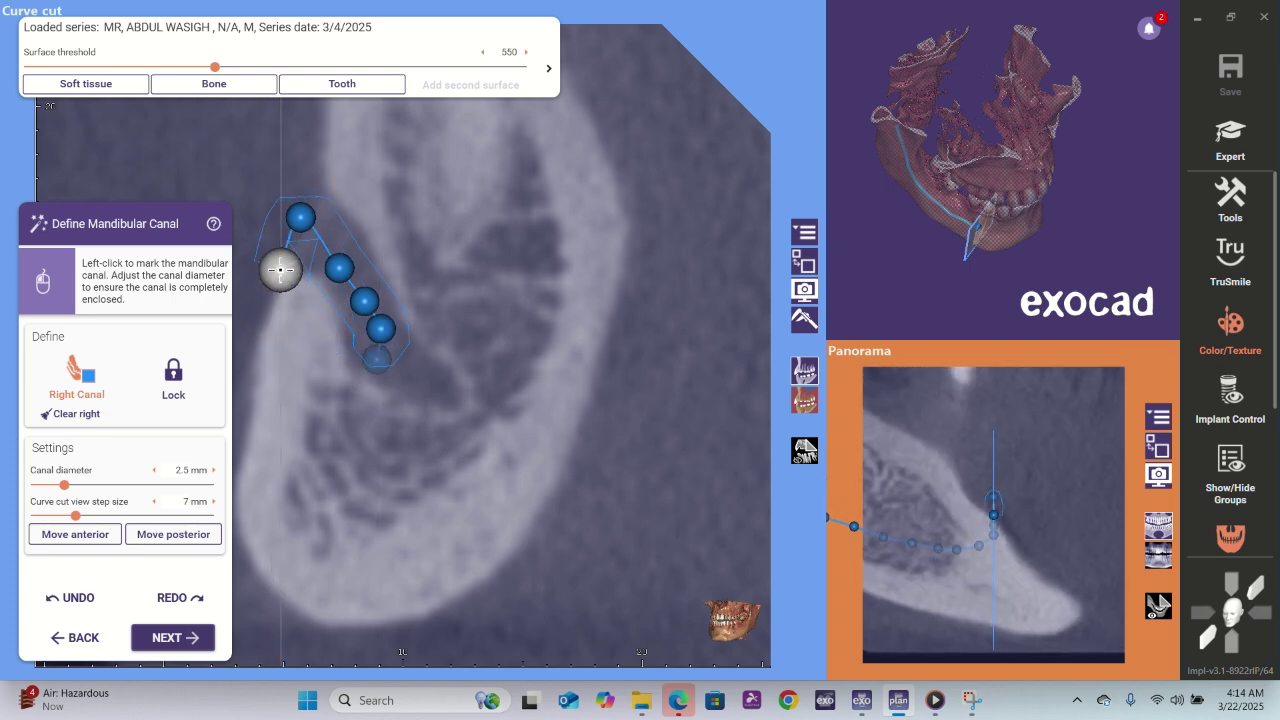
pyautogui.click(281, 269)
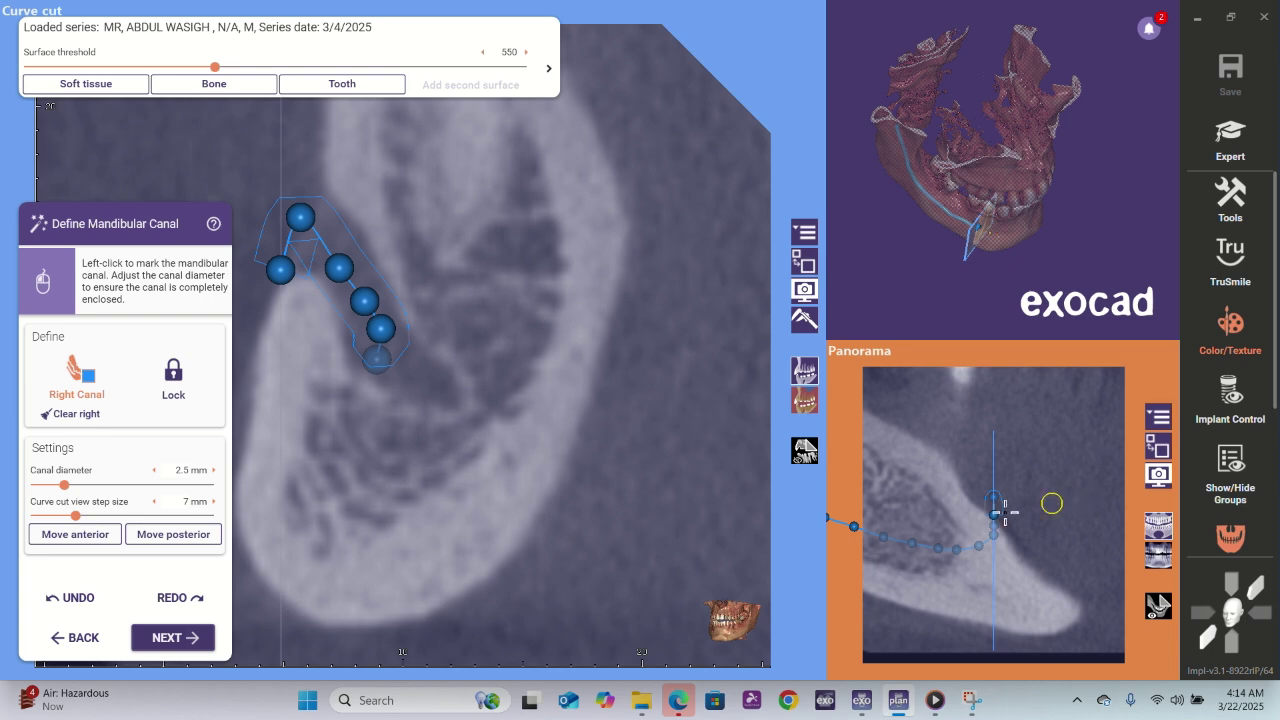
# - Undo the canal points and shifts made at the mental foramen in the cross-section
pyautogui.click(55, 604)
pyautogui.click(54, 606)
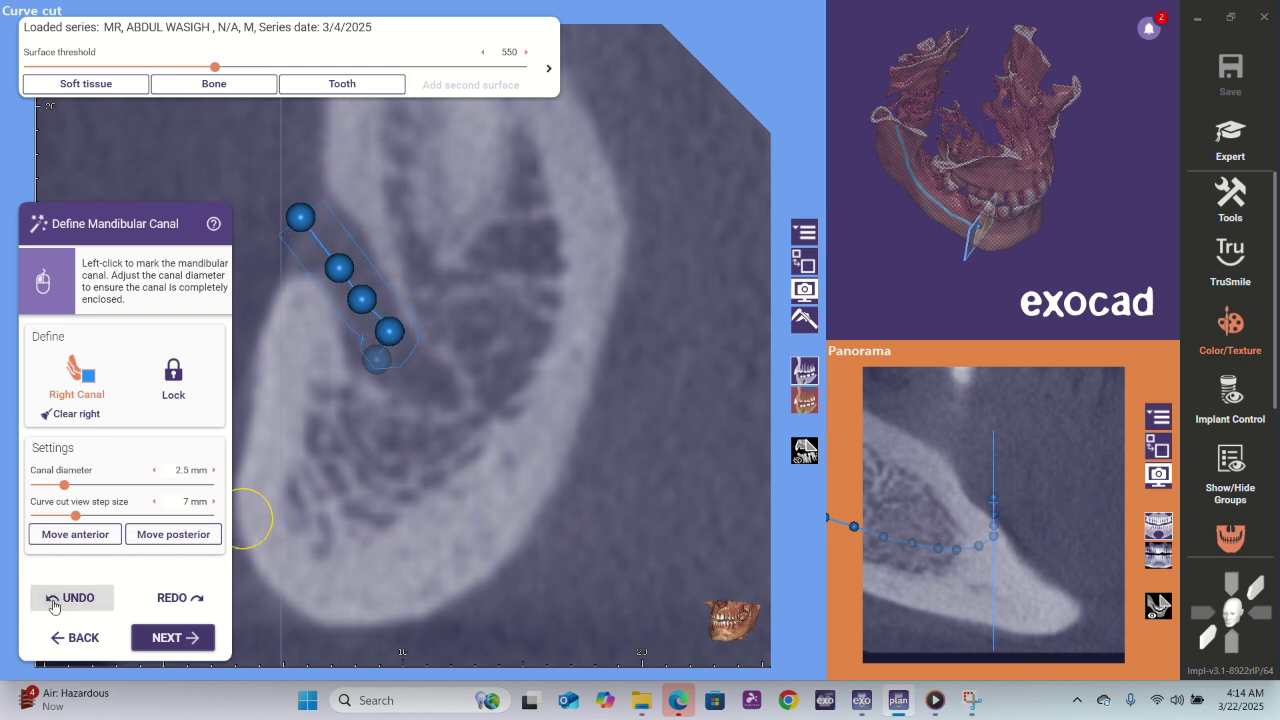
pyautogui.click(54, 606)
pyautogui.click(54, 606)
pyautogui.click(54, 606)
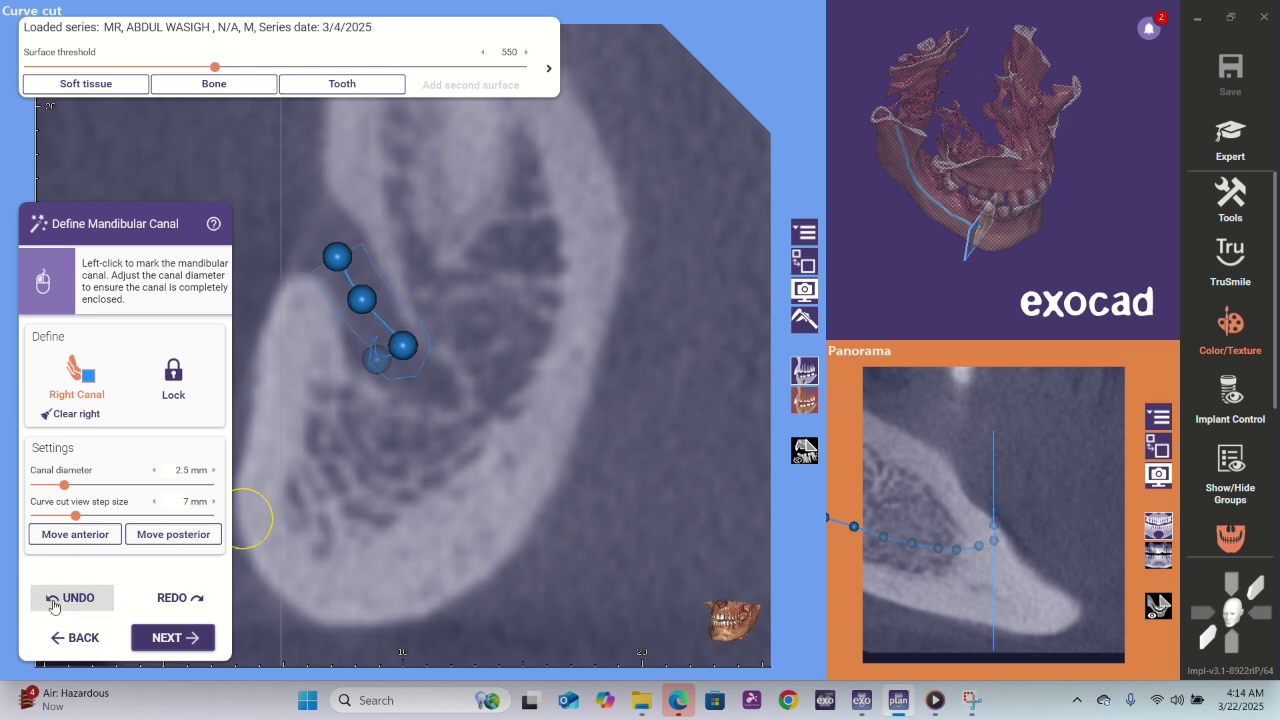
pyautogui.click(54, 606)
pyautogui.click(54, 606)
pyautogui.click(54, 606)
pyautogui.click(54, 606)
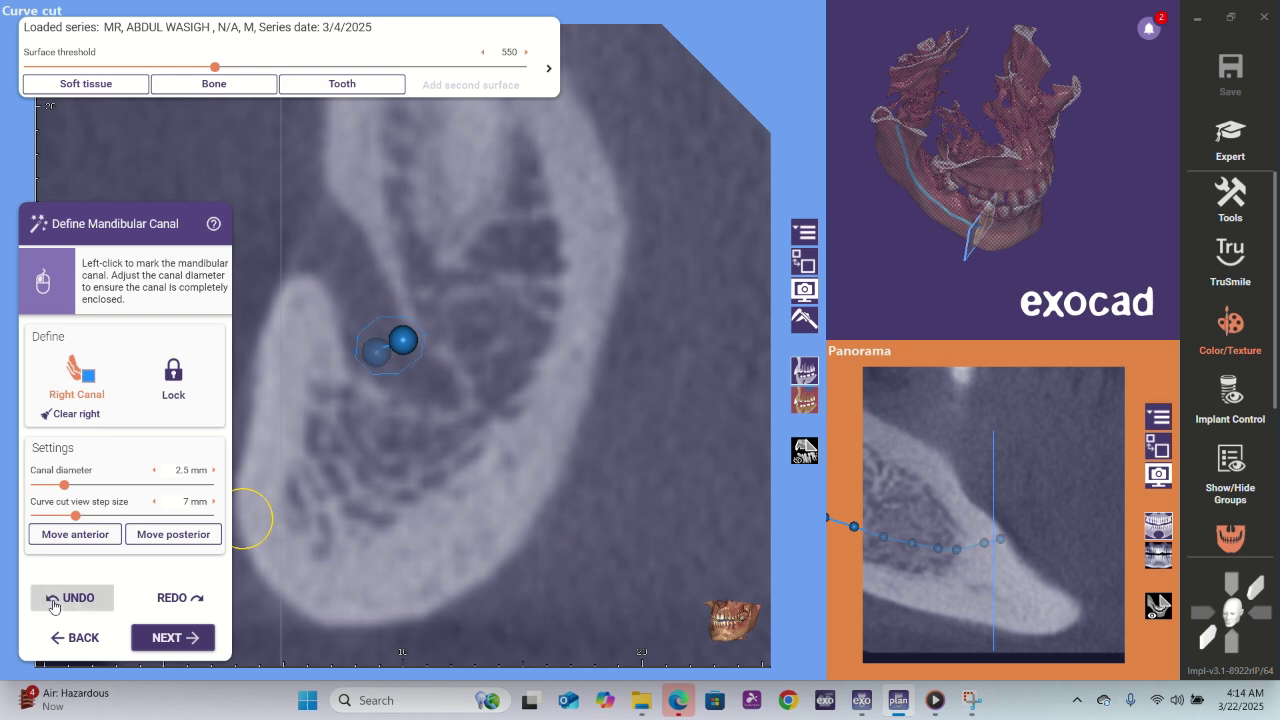
# - Finish the right canal's front end at the mental foramen on the enlarged panorama and continue to model tooth placement
pyautogui.click(1159, 449)
pyautogui.scroll(-5, 600, 451)
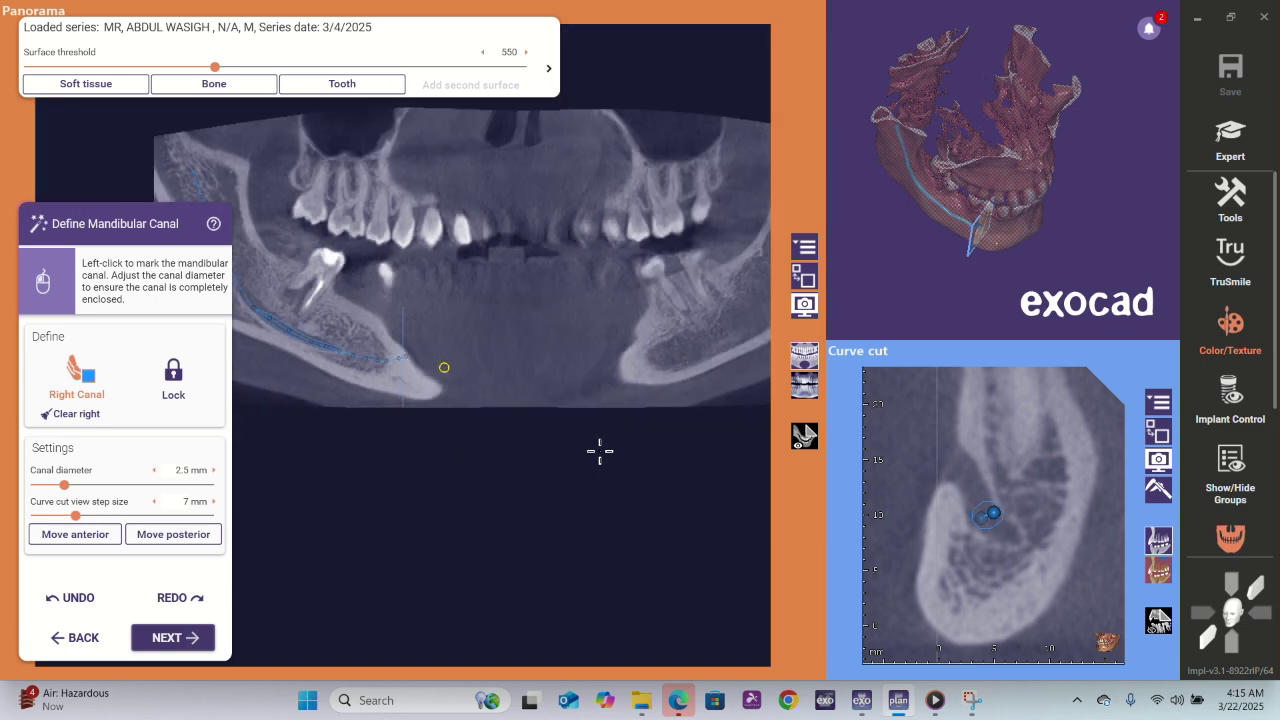
pyautogui.scroll(2, 590, 449)
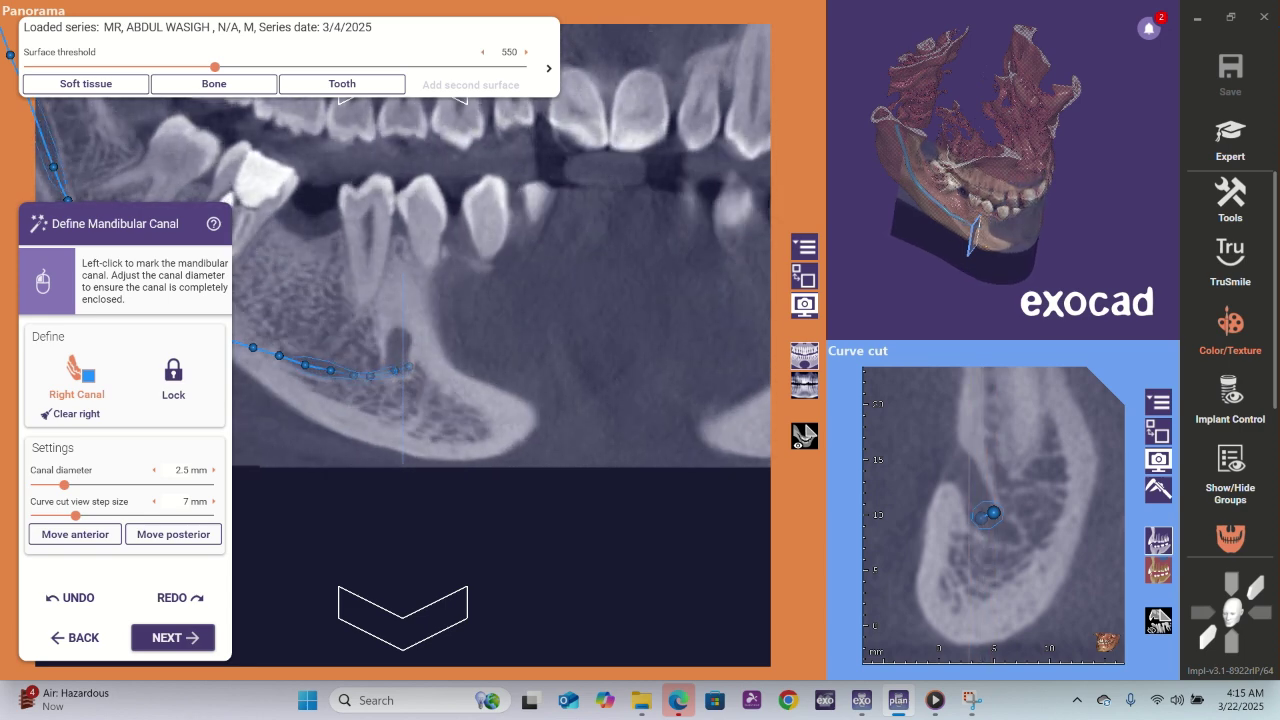
pyautogui.scroll(2, 465, 400)
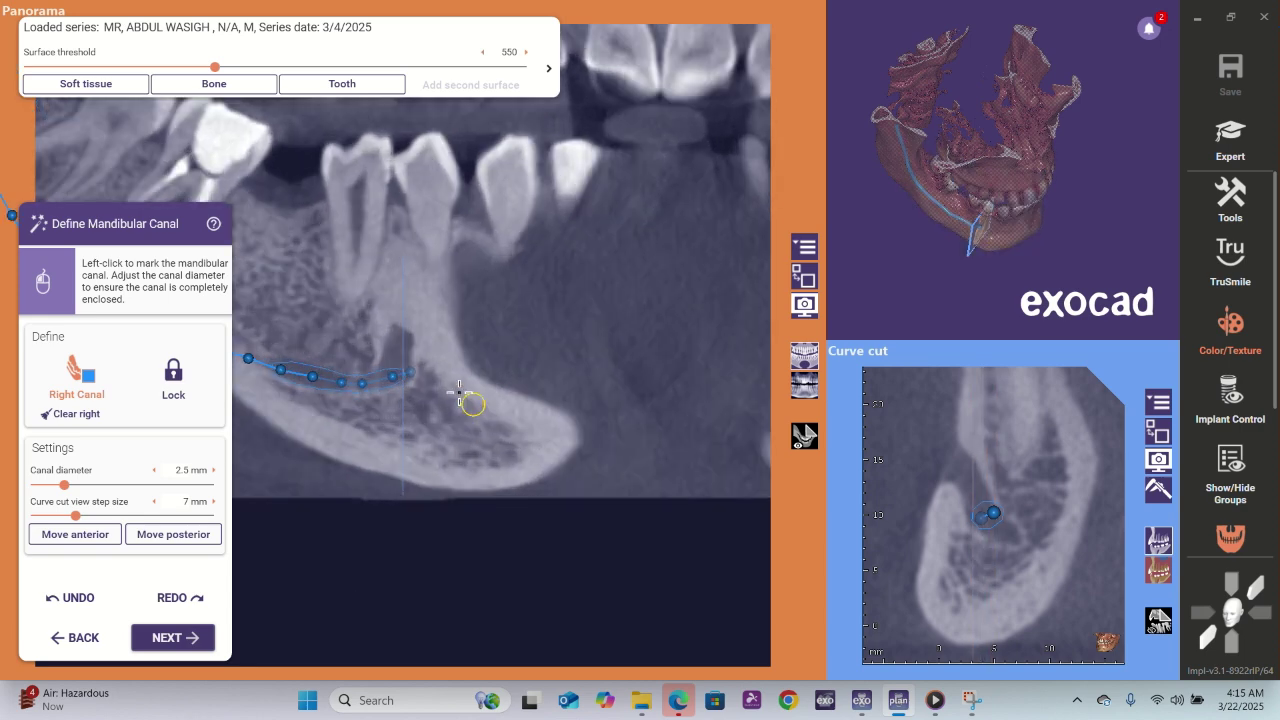
pyautogui.click(412, 376)
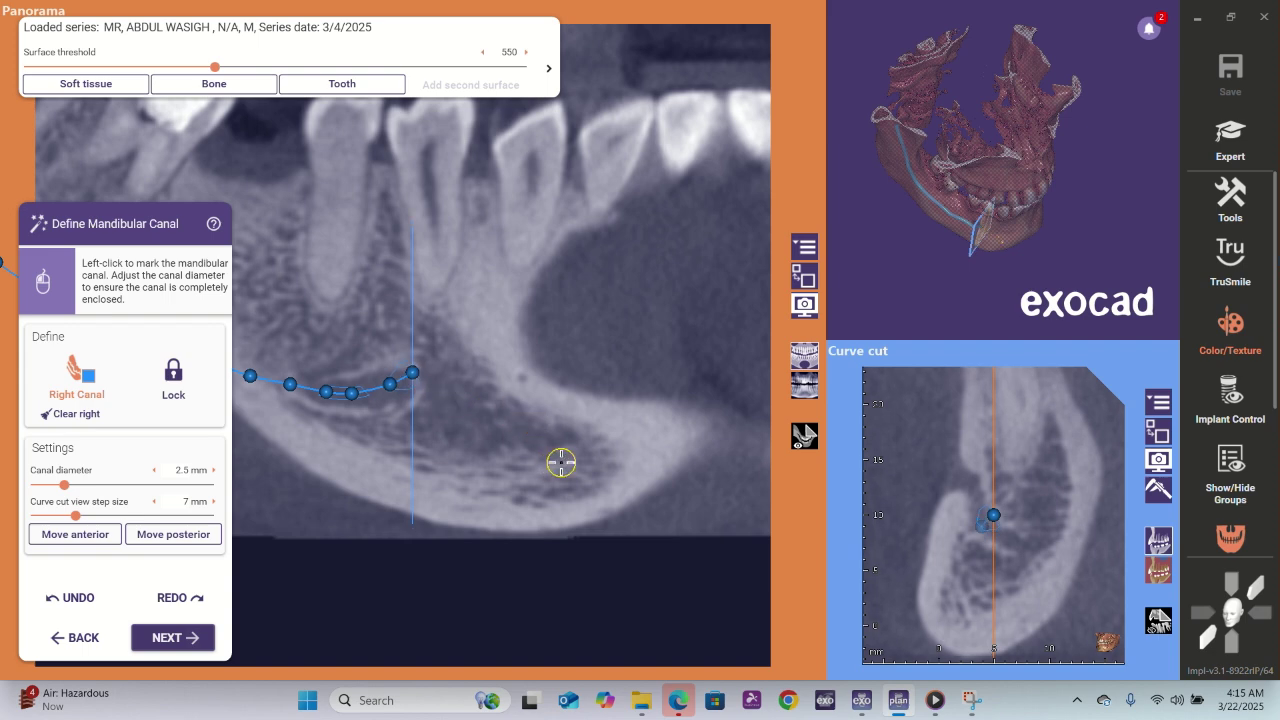
pyautogui.click(172, 640)
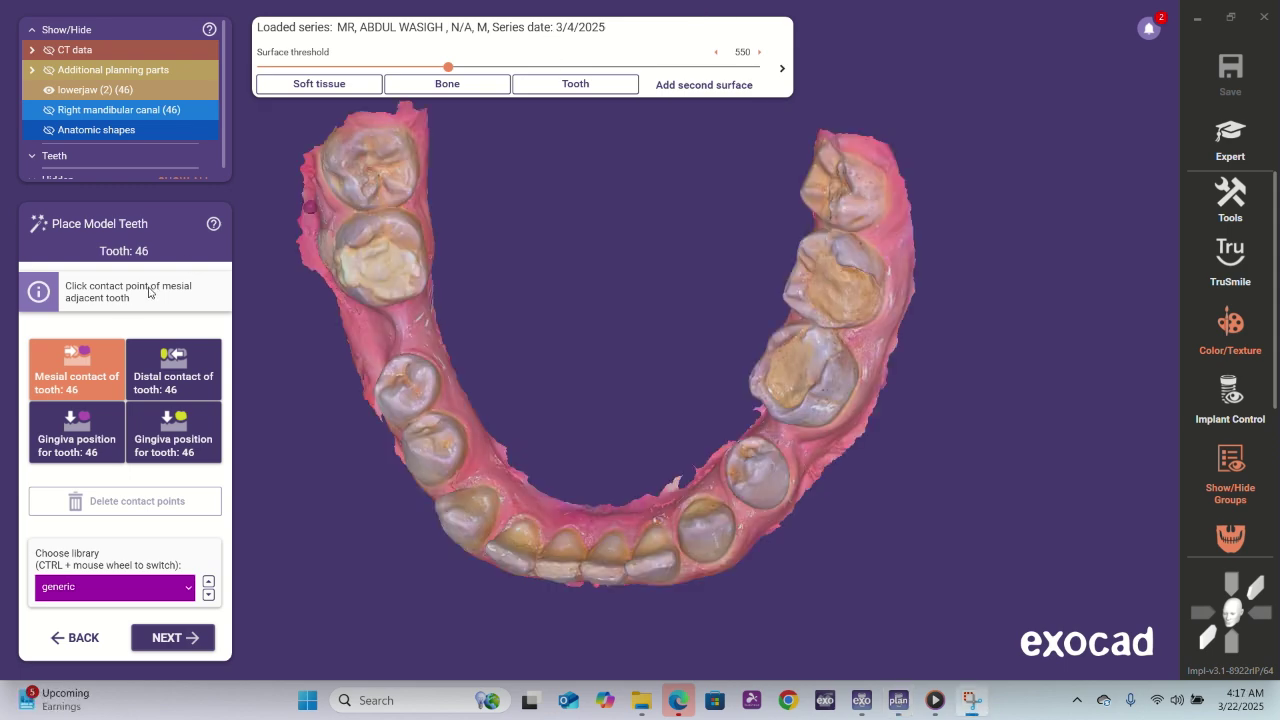
# - Place model tooth 46 between mesial and distal contact points on the adjacent teeth, refine both points and continue to placement correction
pyautogui.click(400, 358)
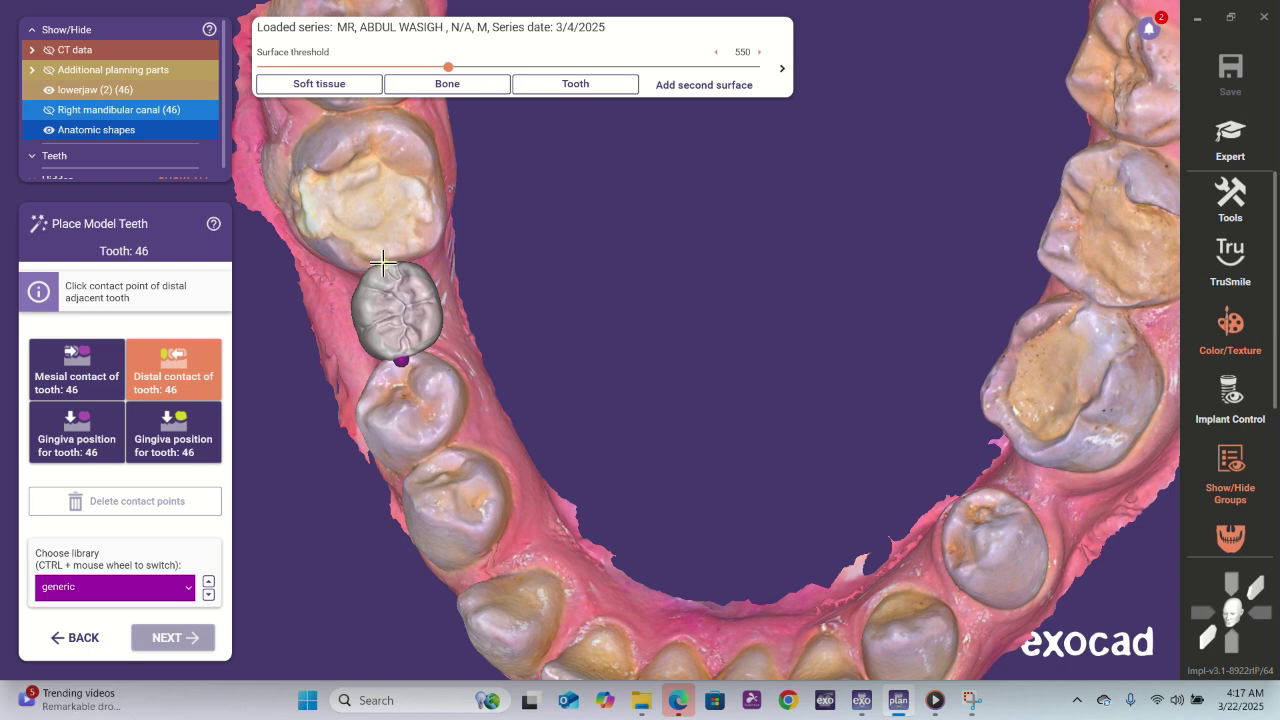
pyautogui.click(384, 264)
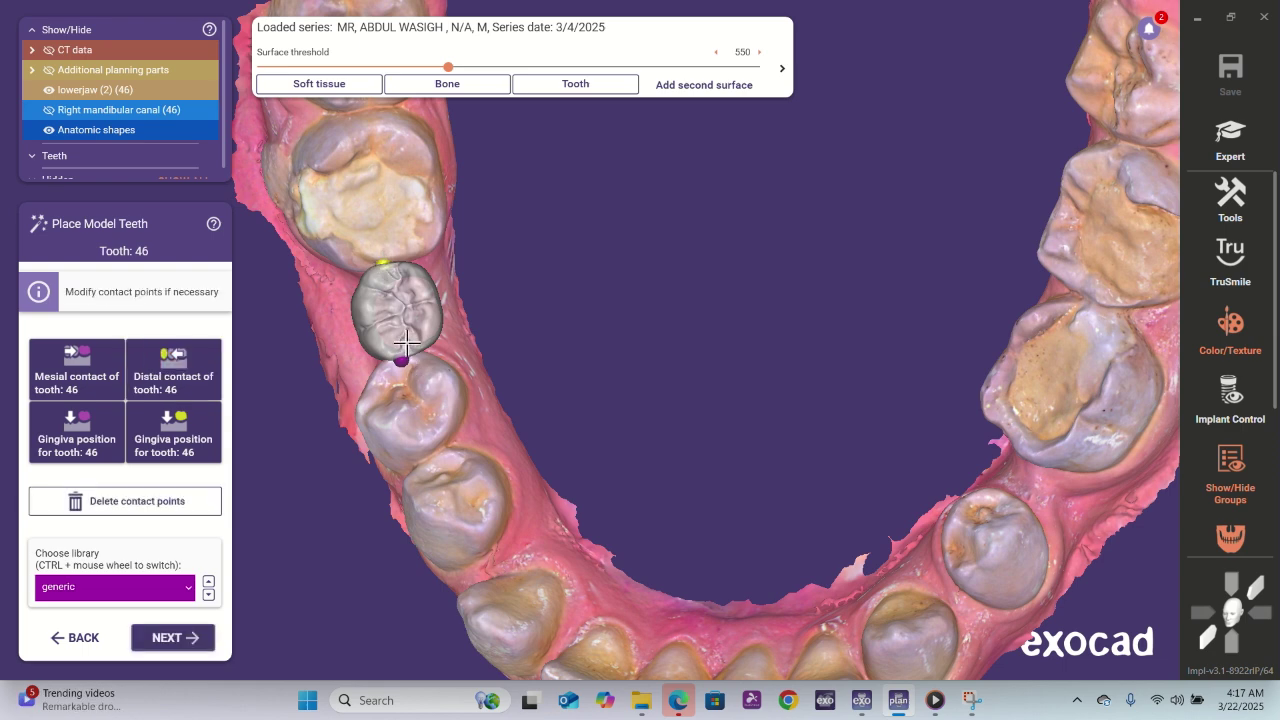
pyautogui.scroll(1, 405, 343)
pyautogui.moveTo(357, 313); pyautogui.dragTo(376, 252)
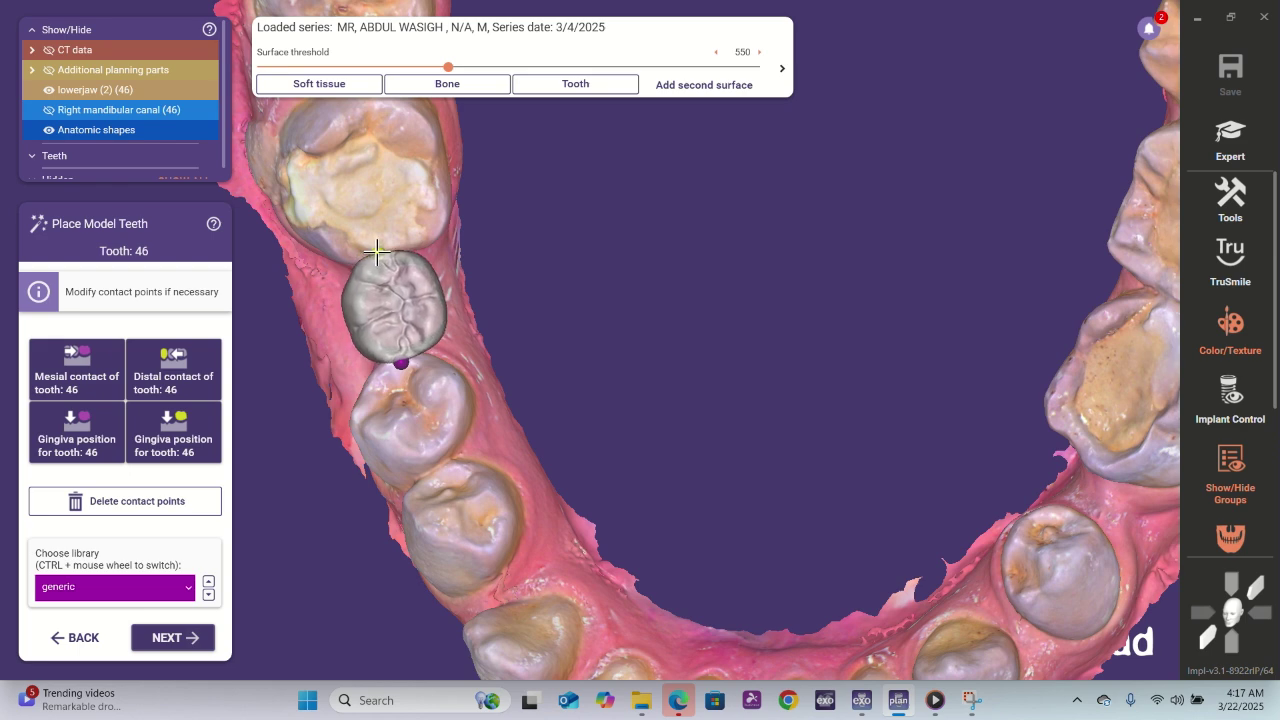
pyautogui.moveTo(401, 363); pyautogui.dragTo(392, 365)
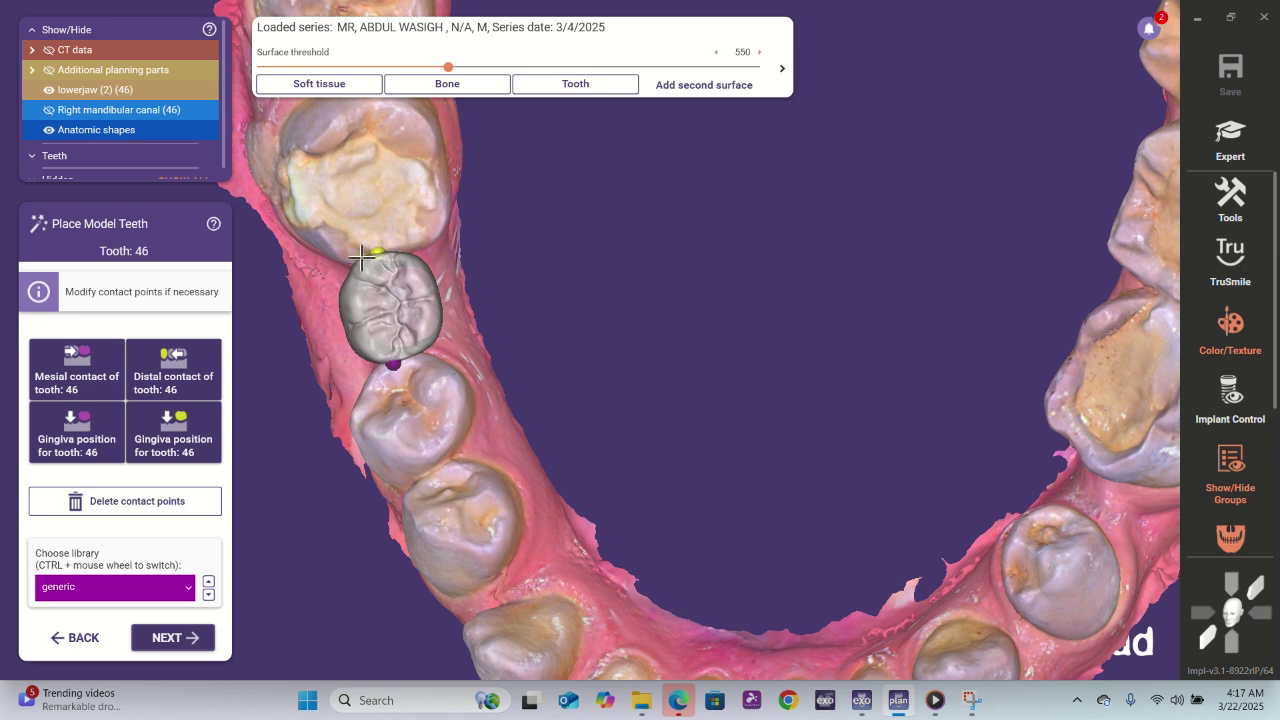
pyautogui.scroll(1, 376, 291)
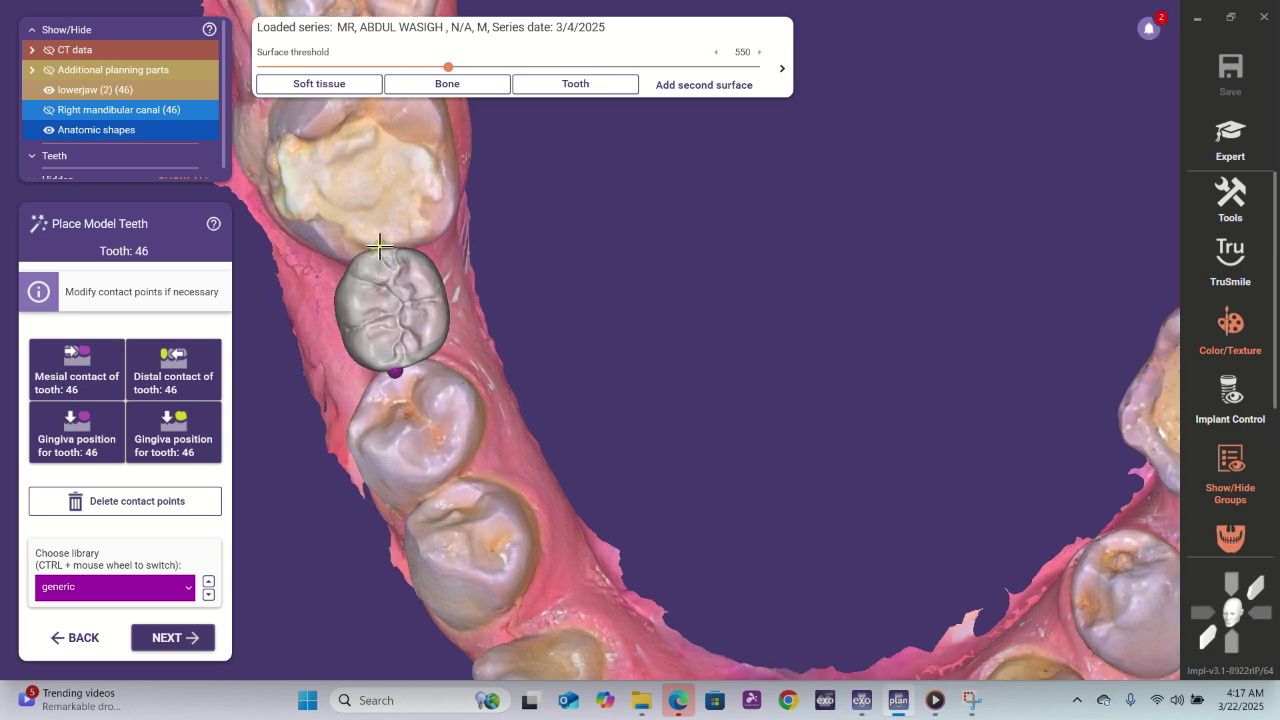
pyautogui.moveTo(380, 245); pyautogui.dragTo(372, 252)
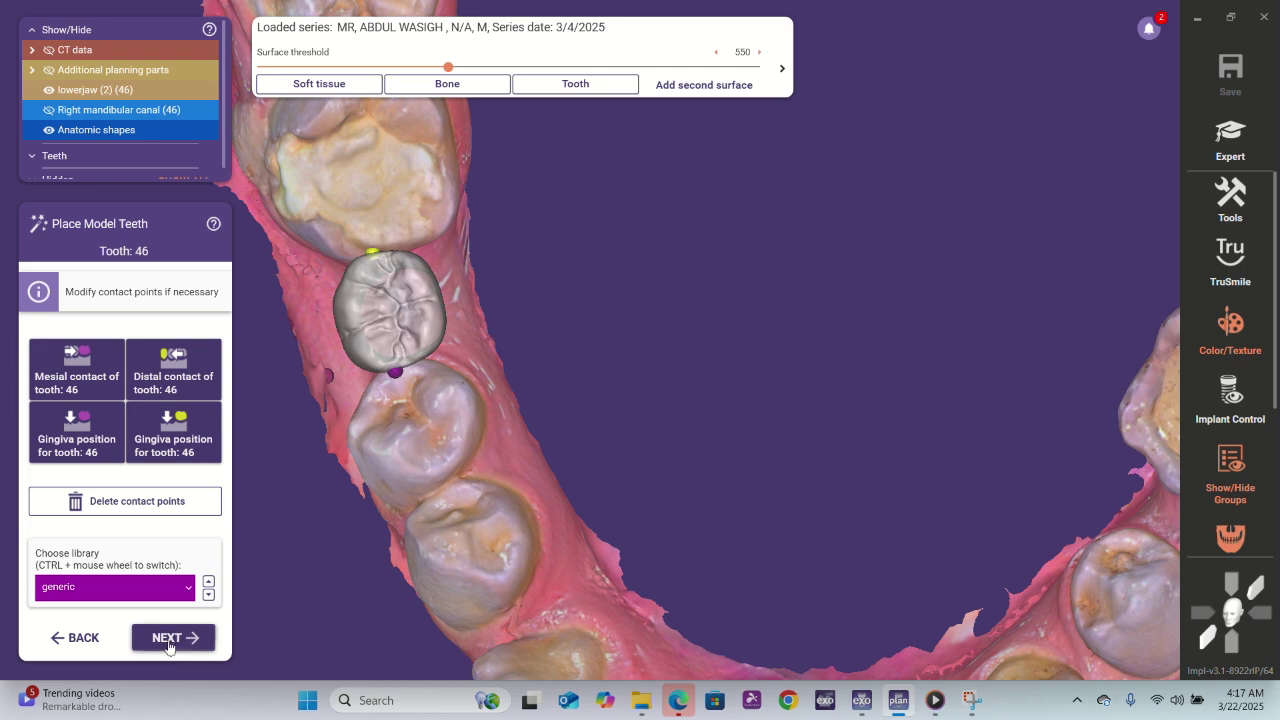
pyautogui.click(205, 637)
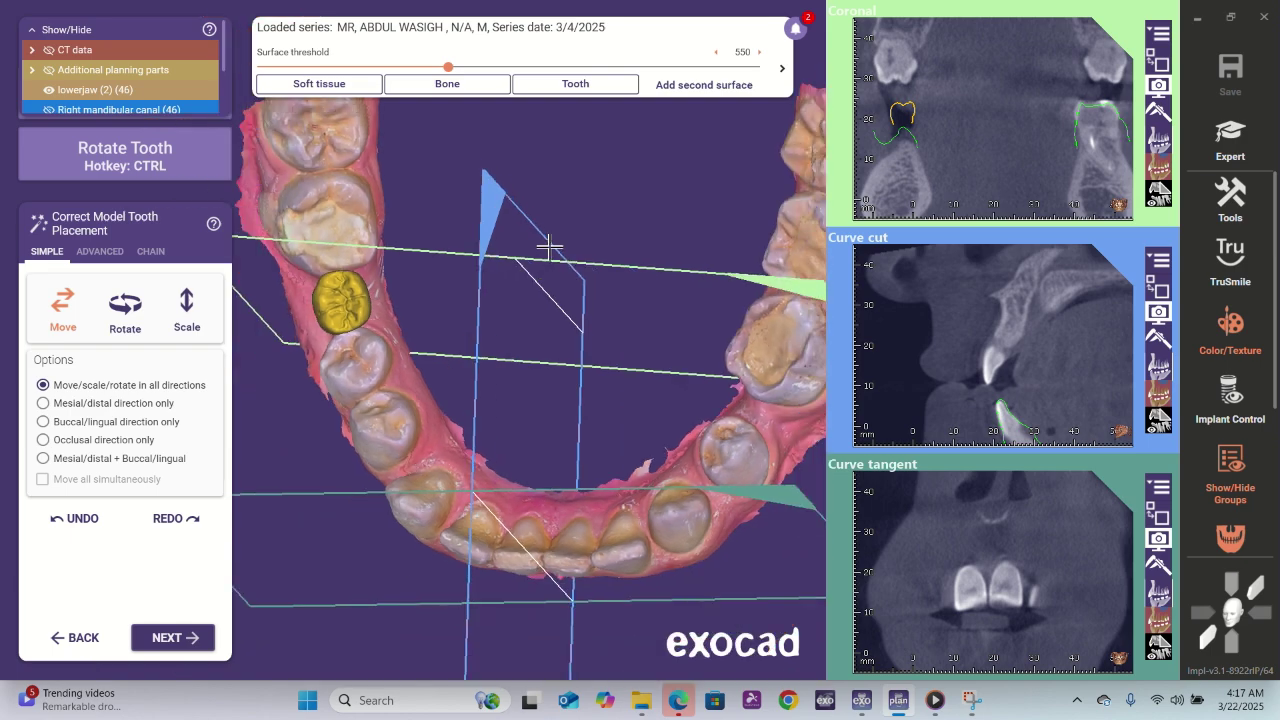
# - Move model tooth 46 slightly down toward the gingiva
pyautogui.moveTo(522, 302)
pyautogui.mouseDown(button='right')
pyautogui.moveTo(521, 287)
pyautogui.moveTo(516, 296)
pyautogui.mouseUp(button='right')
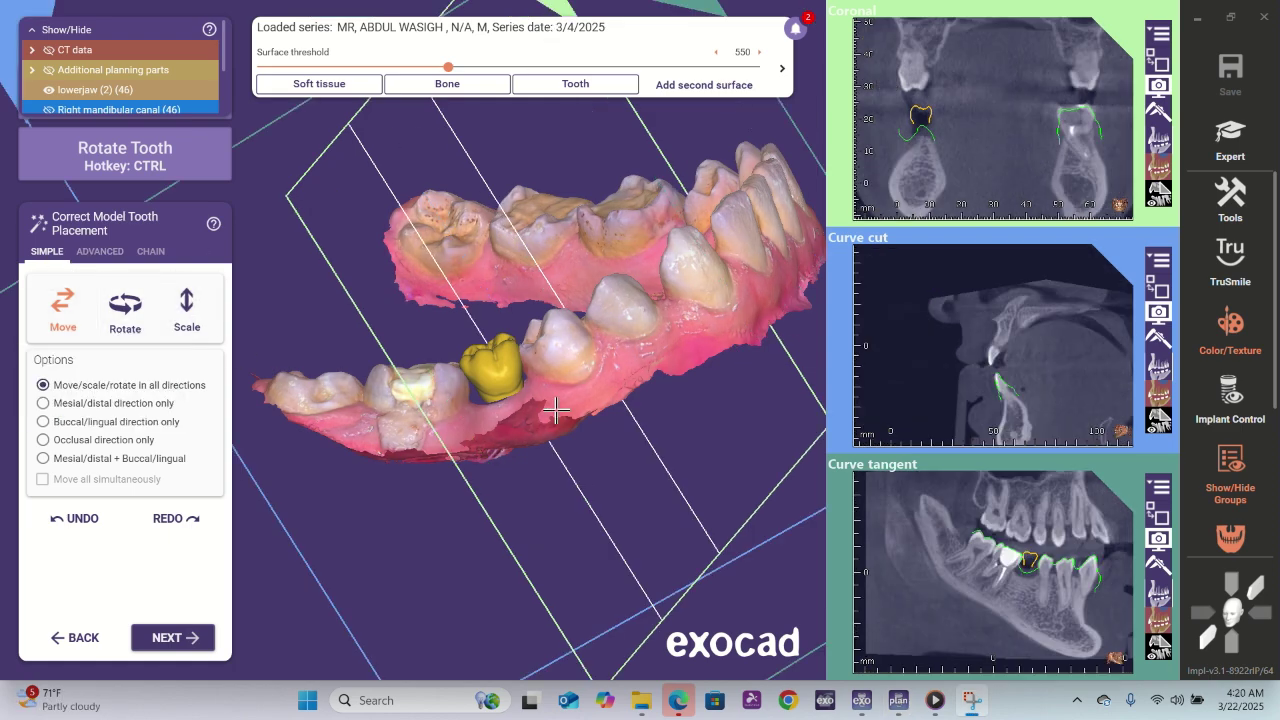
pyautogui.moveTo(562, 378); pyautogui.dragTo(552, 370, button='right')
pyautogui.scroll(8, 500, 371)
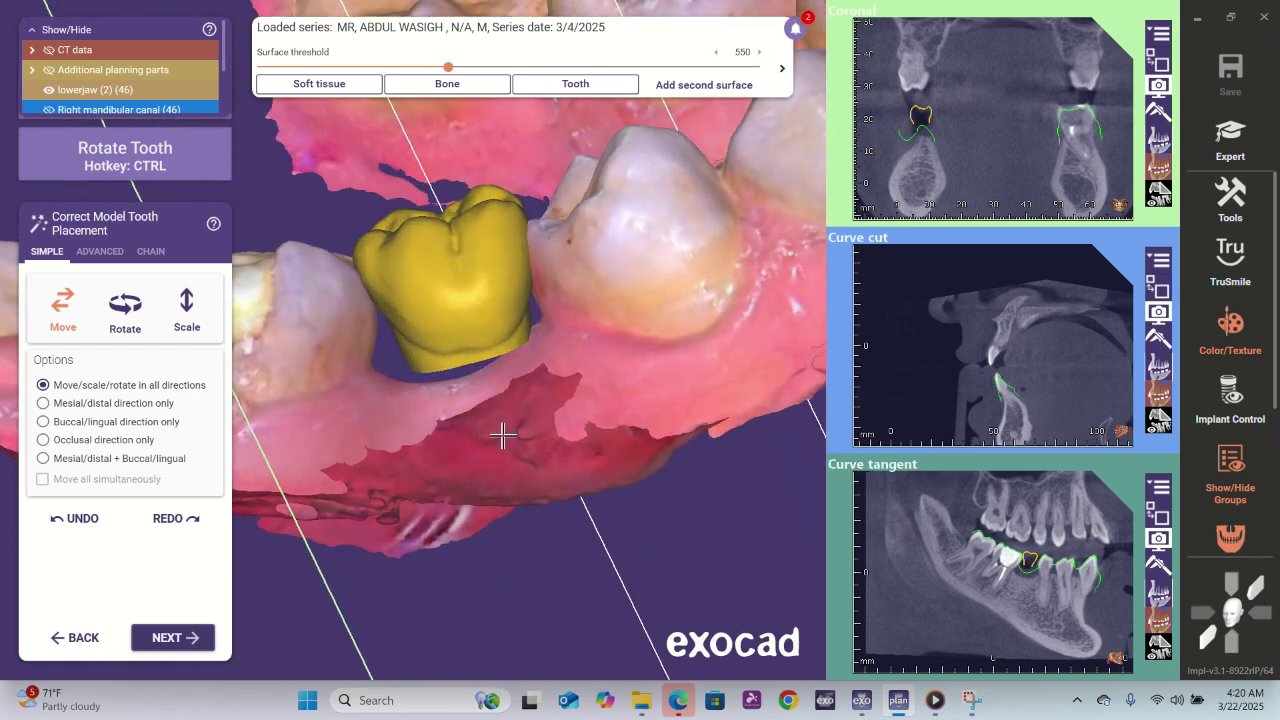
pyautogui.moveTo(500, 434); pyautogui.dragTo(411, 320, button='right')
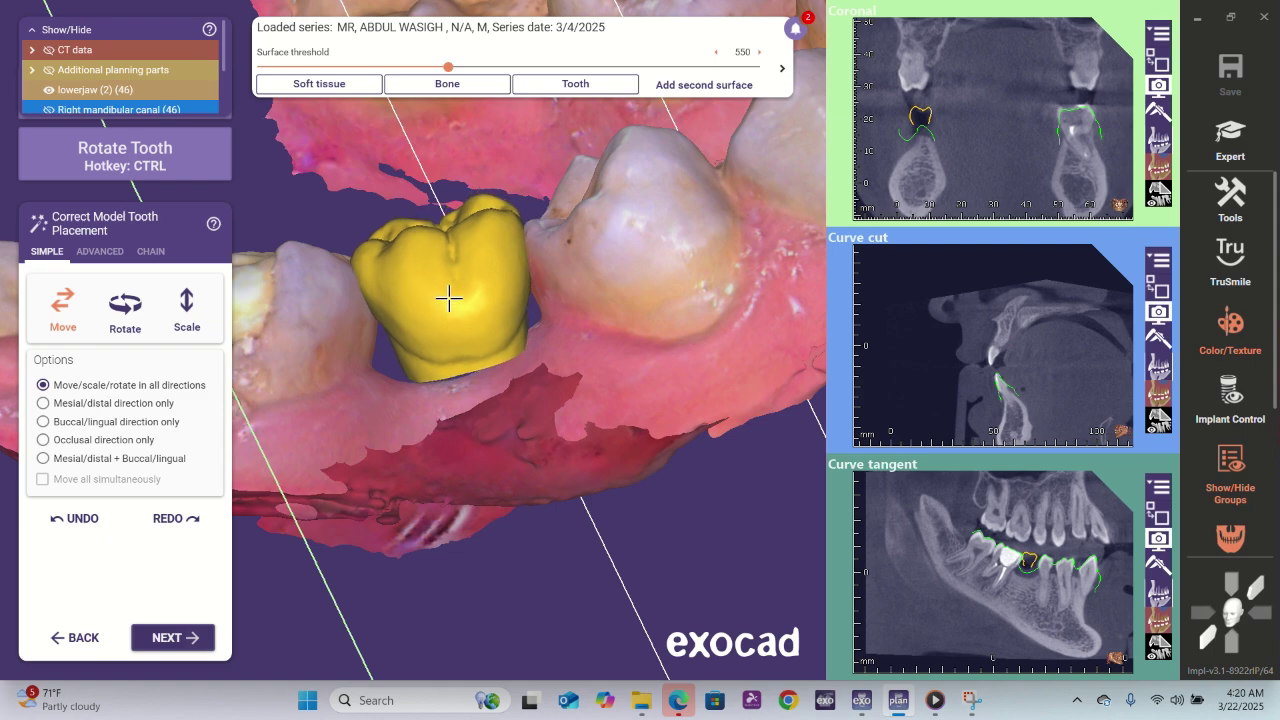
pyautogui.moveTo(451, 303); pyautogui.dragTo(643, 322, button='right')
# - Scale model tooth 46 up slightly in all directions to narrow the gaps to the adjacent teeth
pyautogui.scroll(-6, 651, 316)
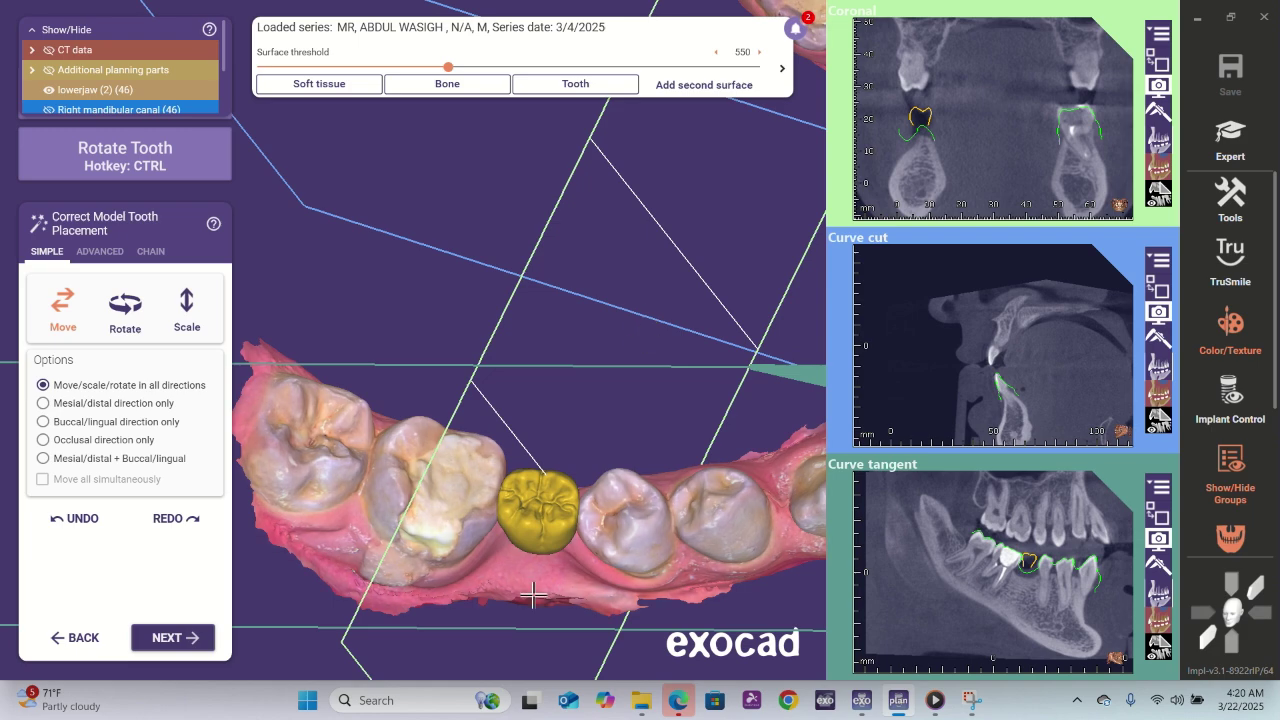
pyautogui.moveTo(536, 540); pyautogui.dragTo(561, 452, button='right')
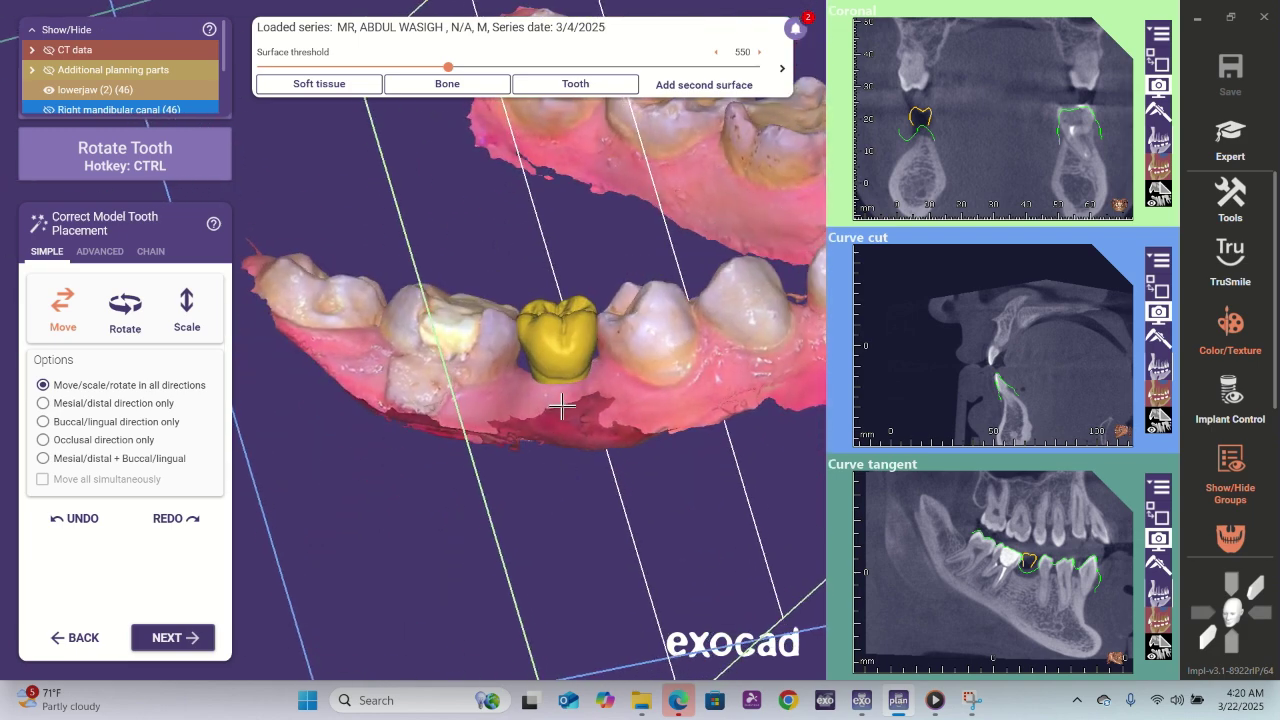
pyautogui.scroll(3, 590, 322)
pyautogui.moveTo(554, 354); pyautogui.dragTo(628, 355, button='right')
pyautogui.scroll(2, 468, 502)
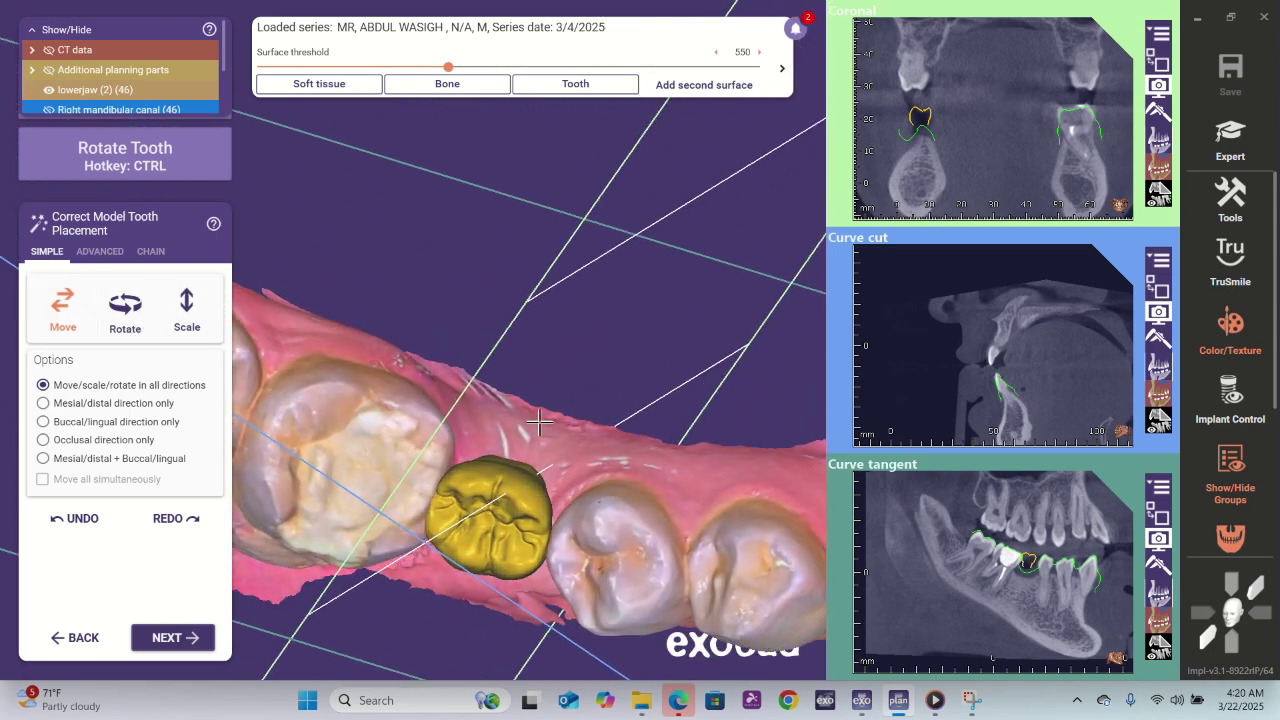
pyautogui.moveTo(541, 421); pyautogui.dragTo(546, 403, button='right')
pyautogui.click(115, 310)
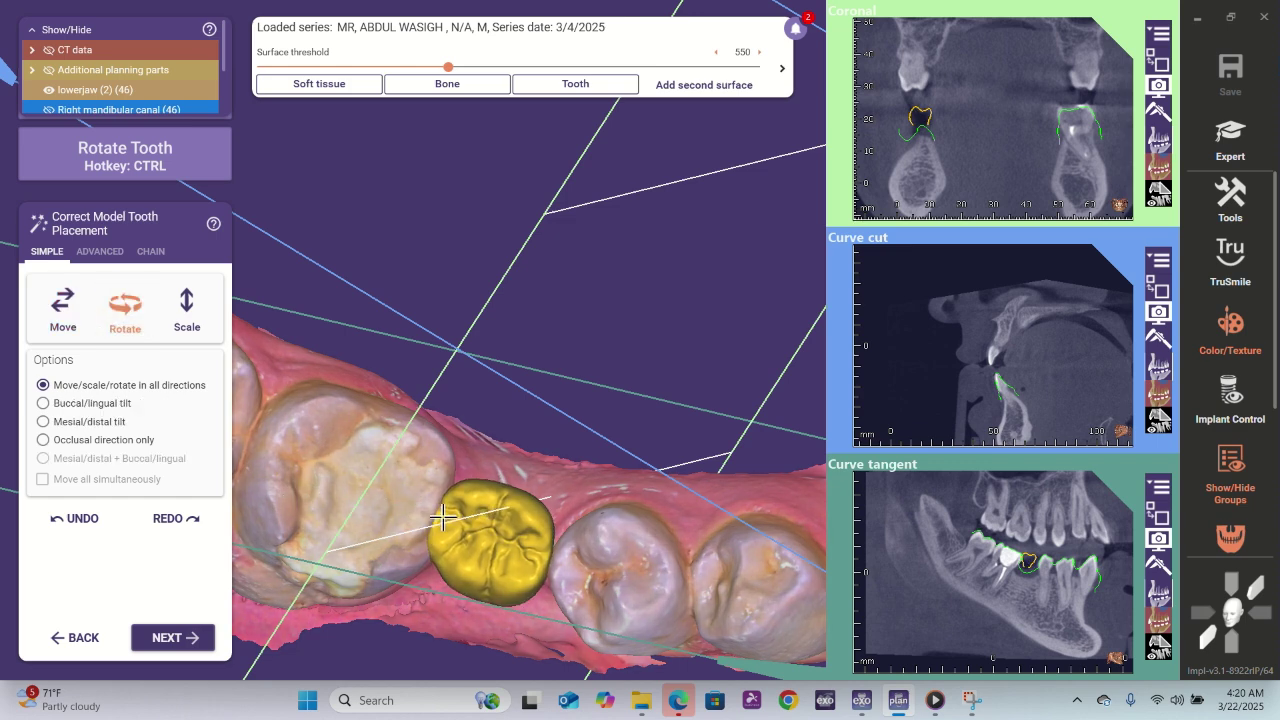
pyautogui.click(187, 310)
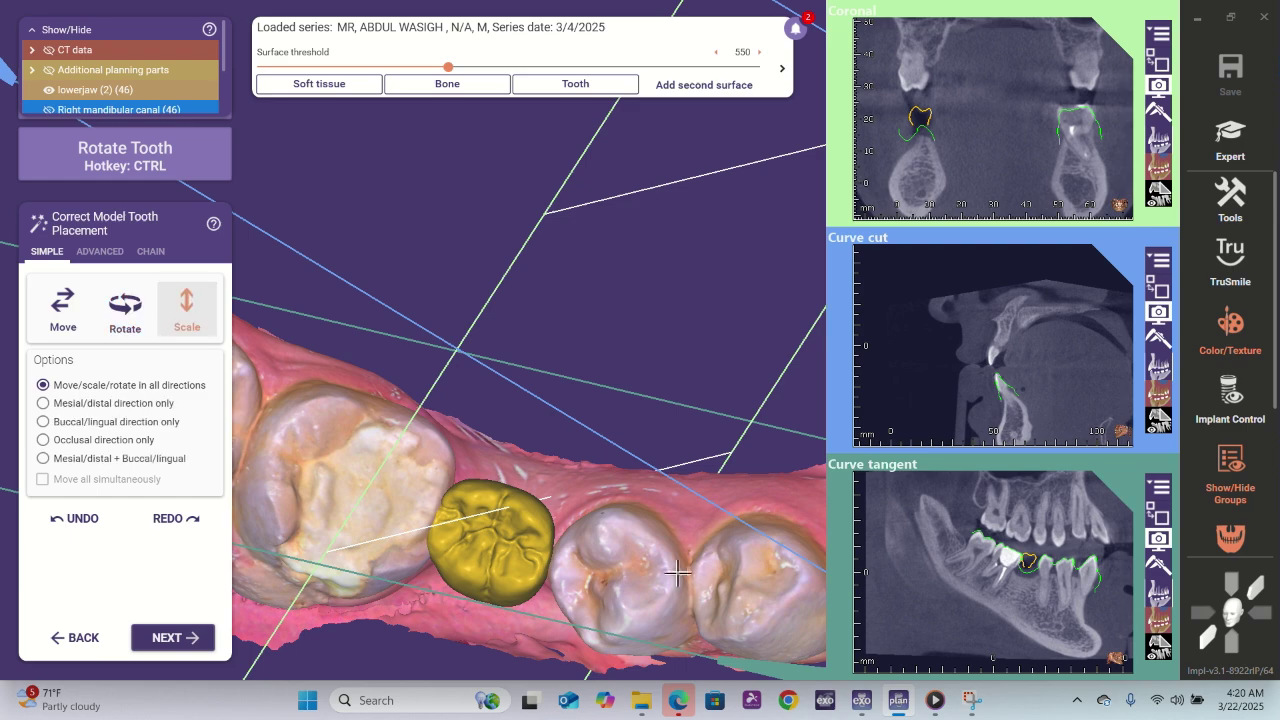
pyautogui.moveTo(680, 575); pyautogui.dragTo(561, 328, button='right')
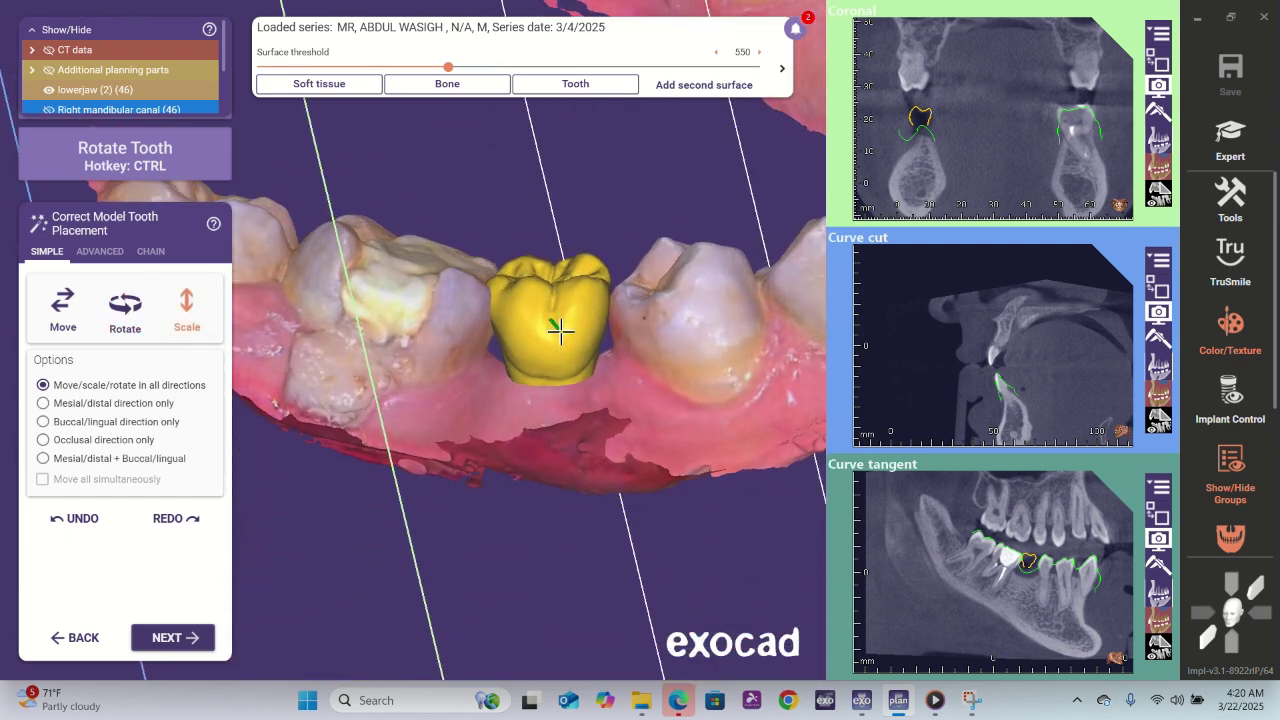
pyautogui.moveTo(561, 332); pyautogui.dragTo(559, 336)
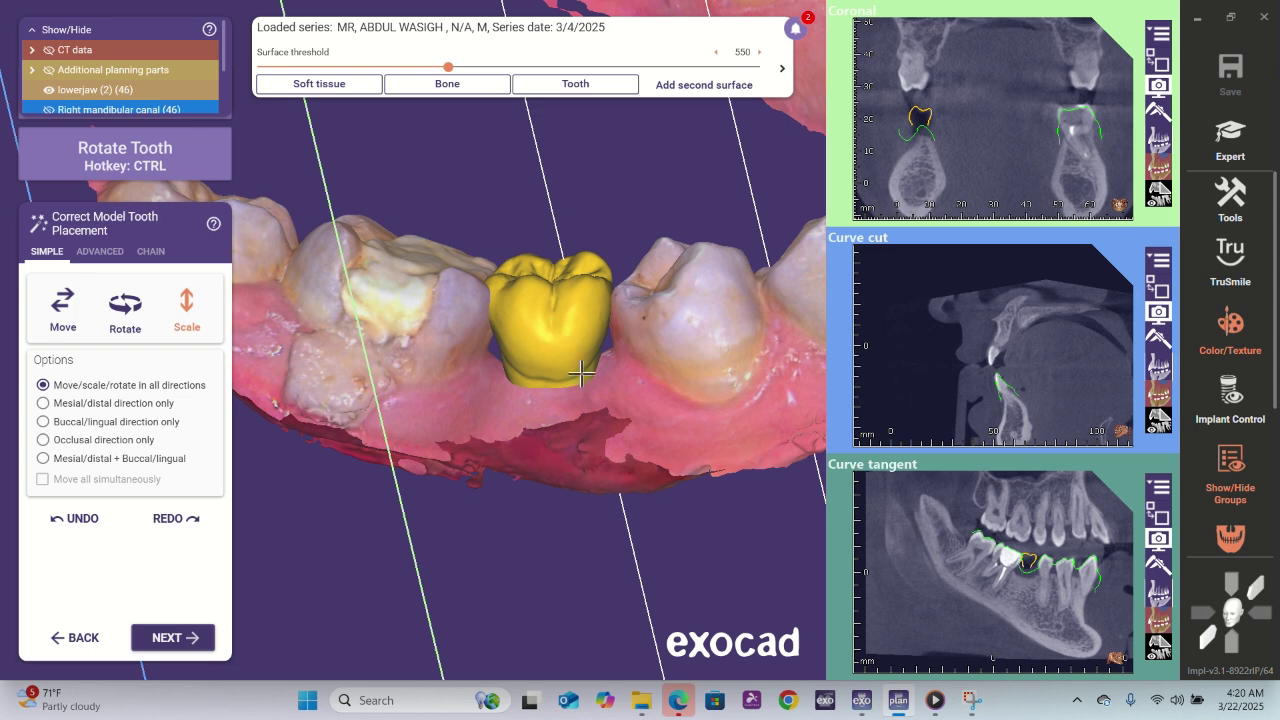
# - Lower model tooth 46 slightly more and shift it a little toward the buccal side
pyautogui.moveTo(581, 372); pyautogui.dragTo(580, 253, button='right')
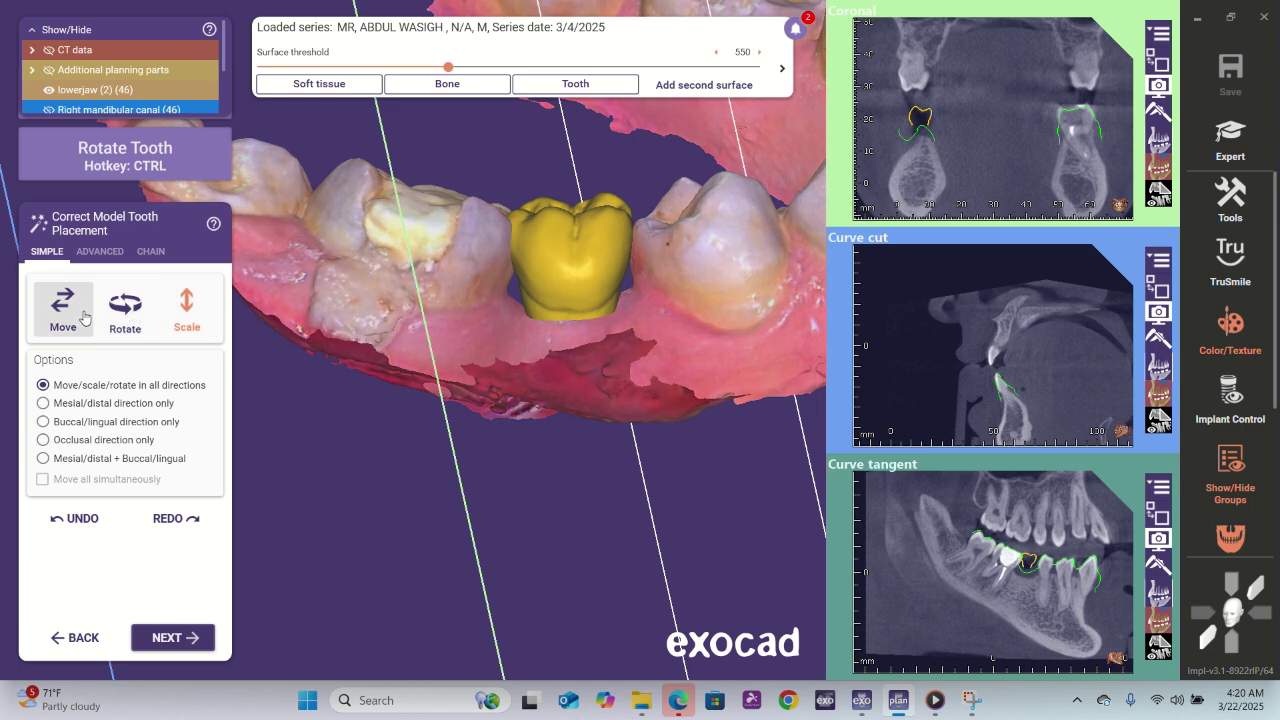
pyautogui.click(63, 308)
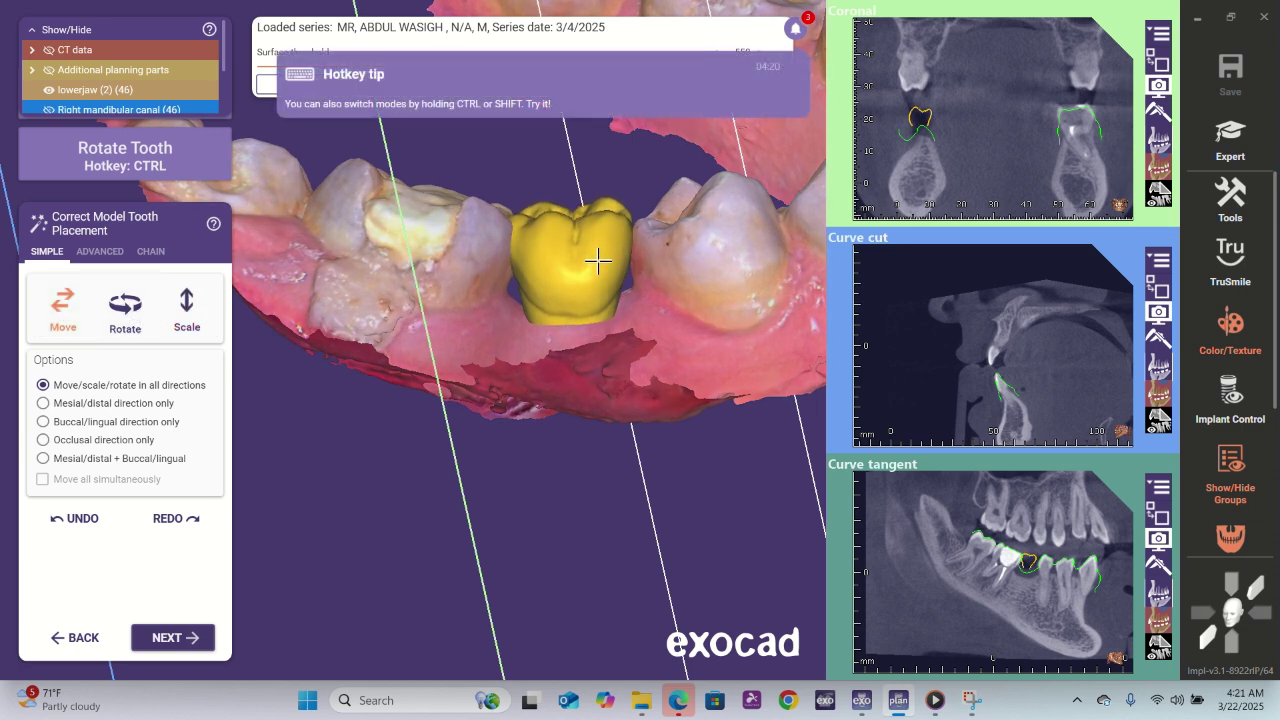
pyautogui.moveTo(721, 250); pyautogui.dragTo(722, 258, button='right')
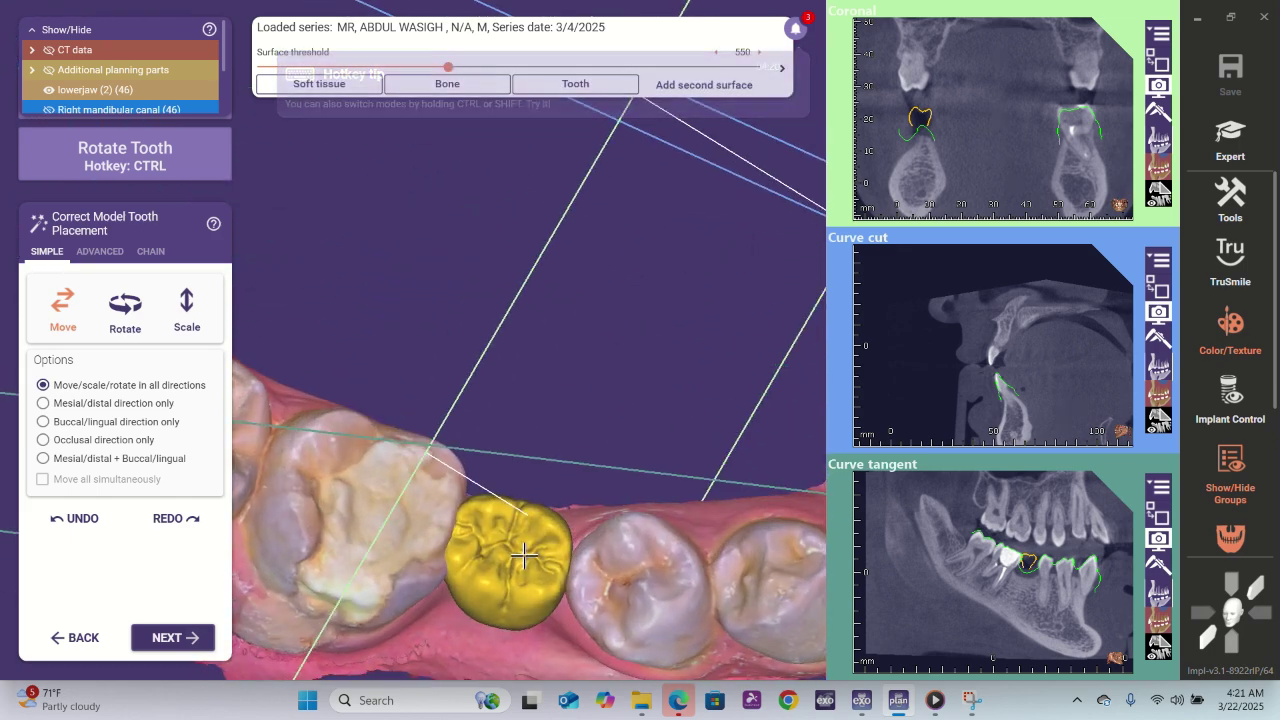
pyautogui.moveTo(522, 553); pyautogui.dragTo(521, 566)
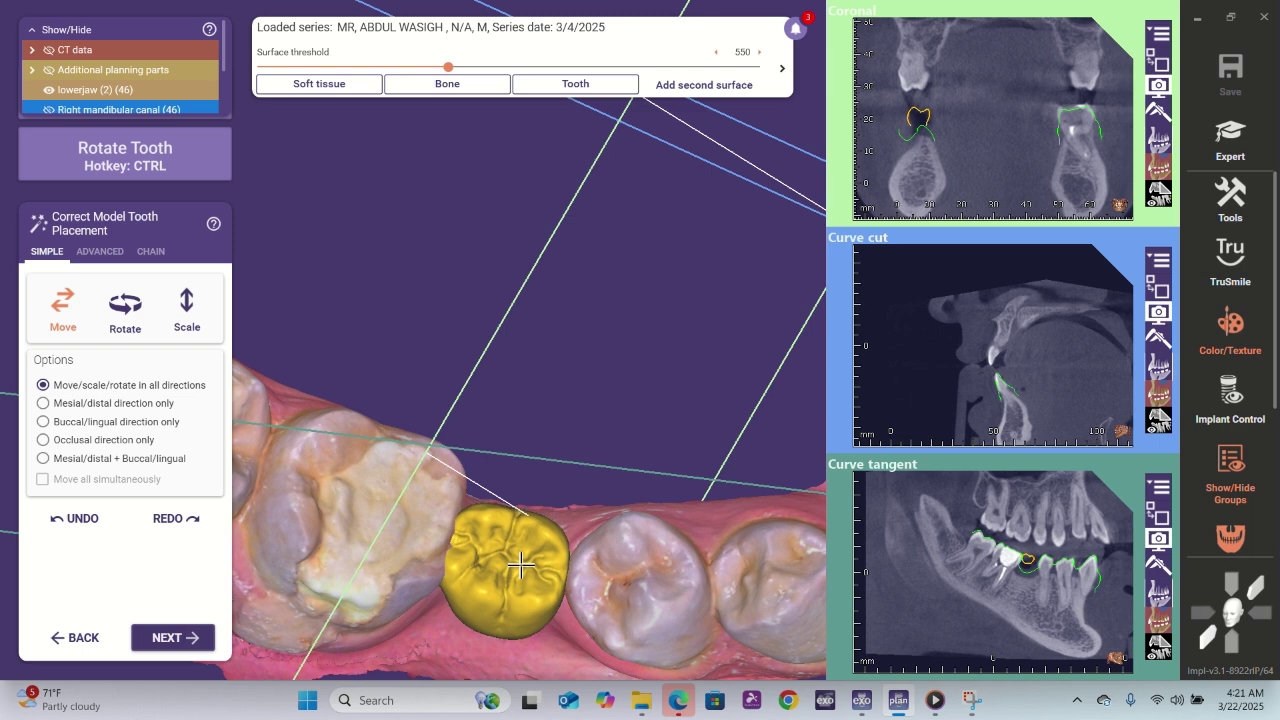
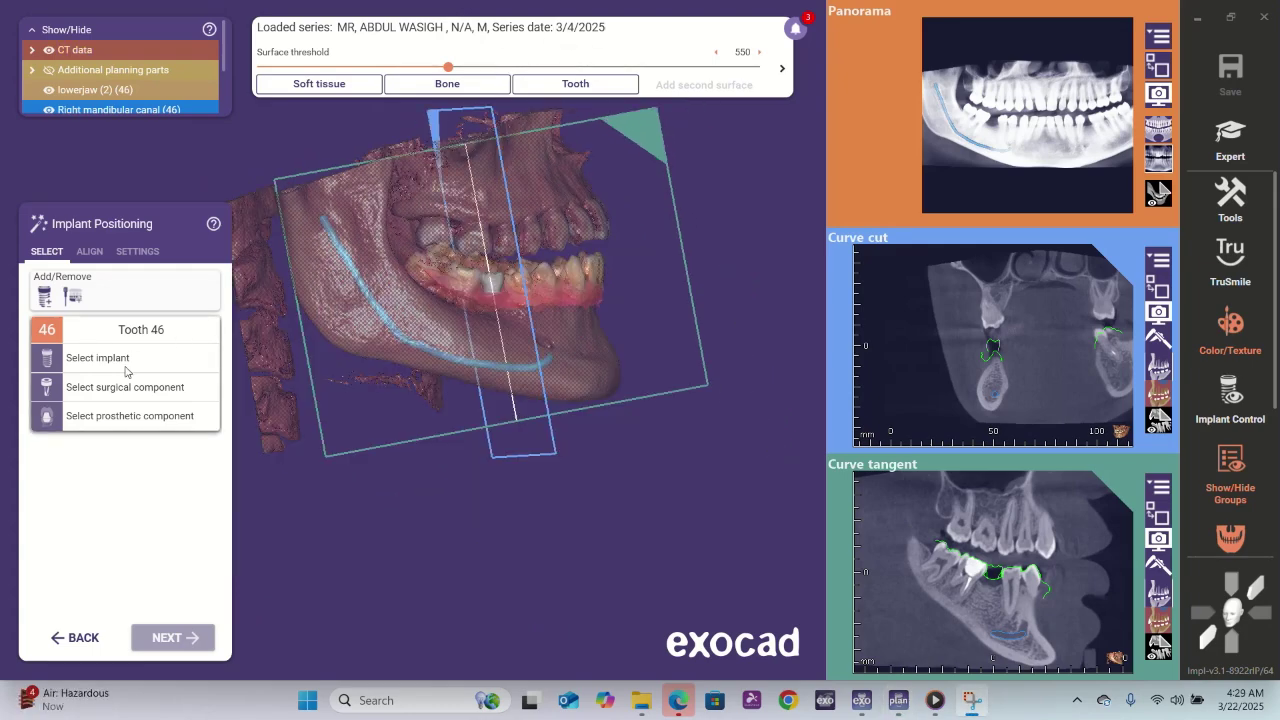
# - Compare the OSSTEM implant systems for tooth 46 and choose the US Implant System FDA with Ø 3.5 mm and 8.5 mm length
pyautogui.click(122, 359)
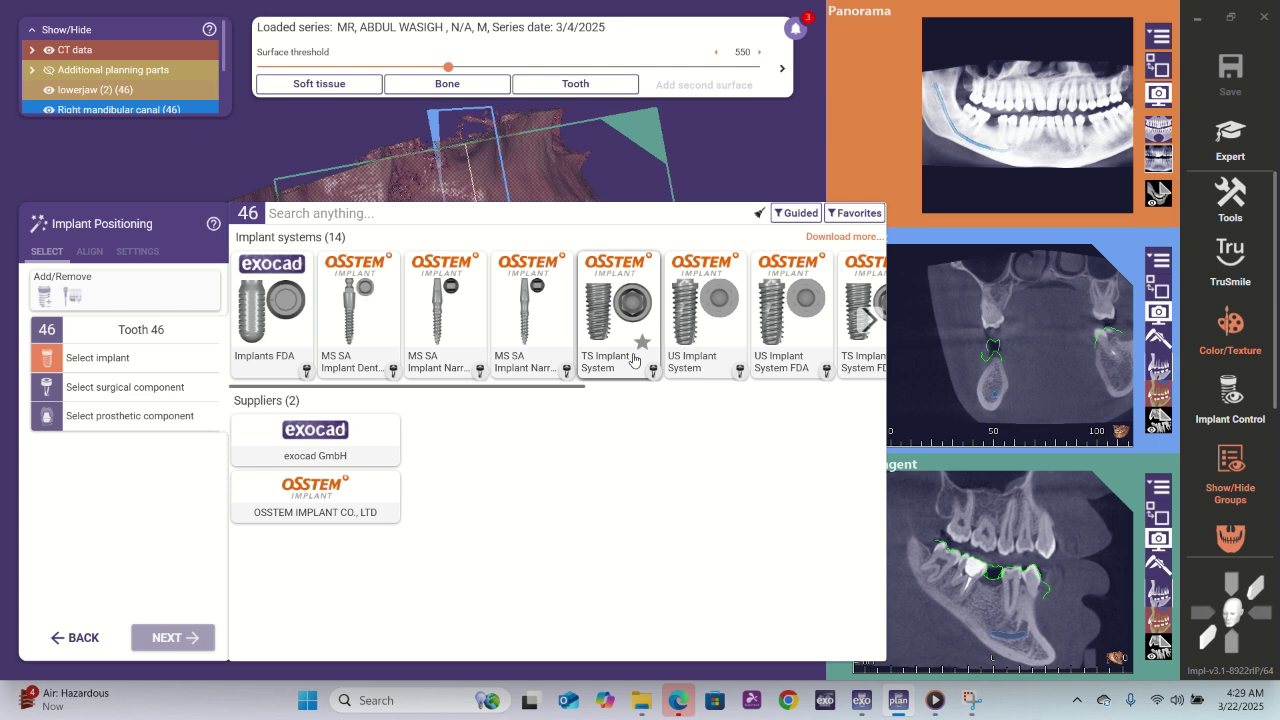
pyautogui.click(520, 358)
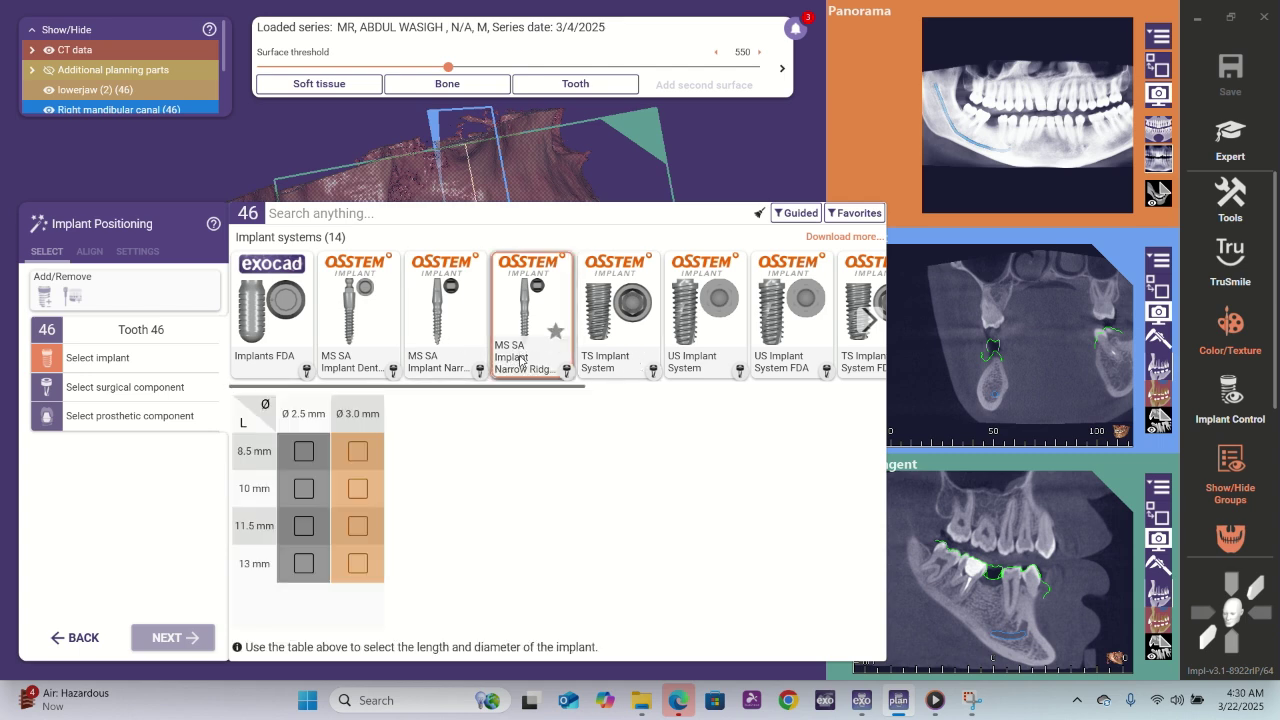
pyautogui.click(607, 354)
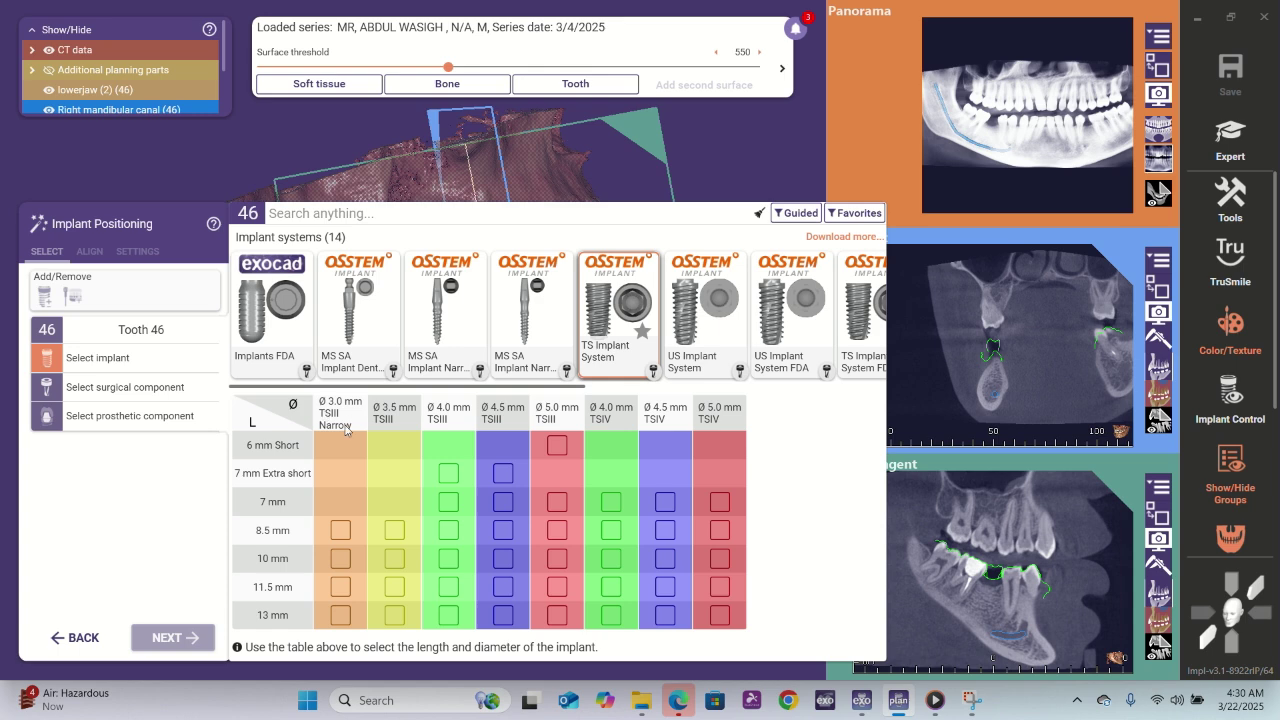
pyautogui.click(704, 345)
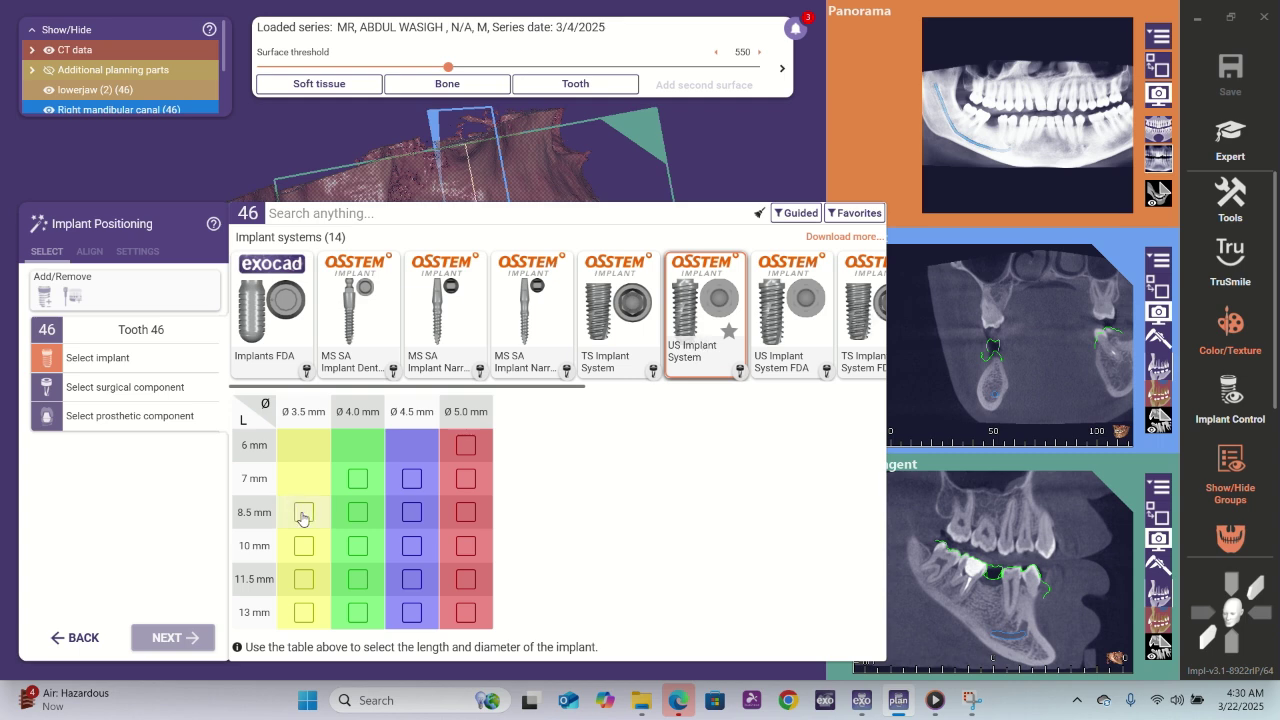
pyautogui.click(793, 337)
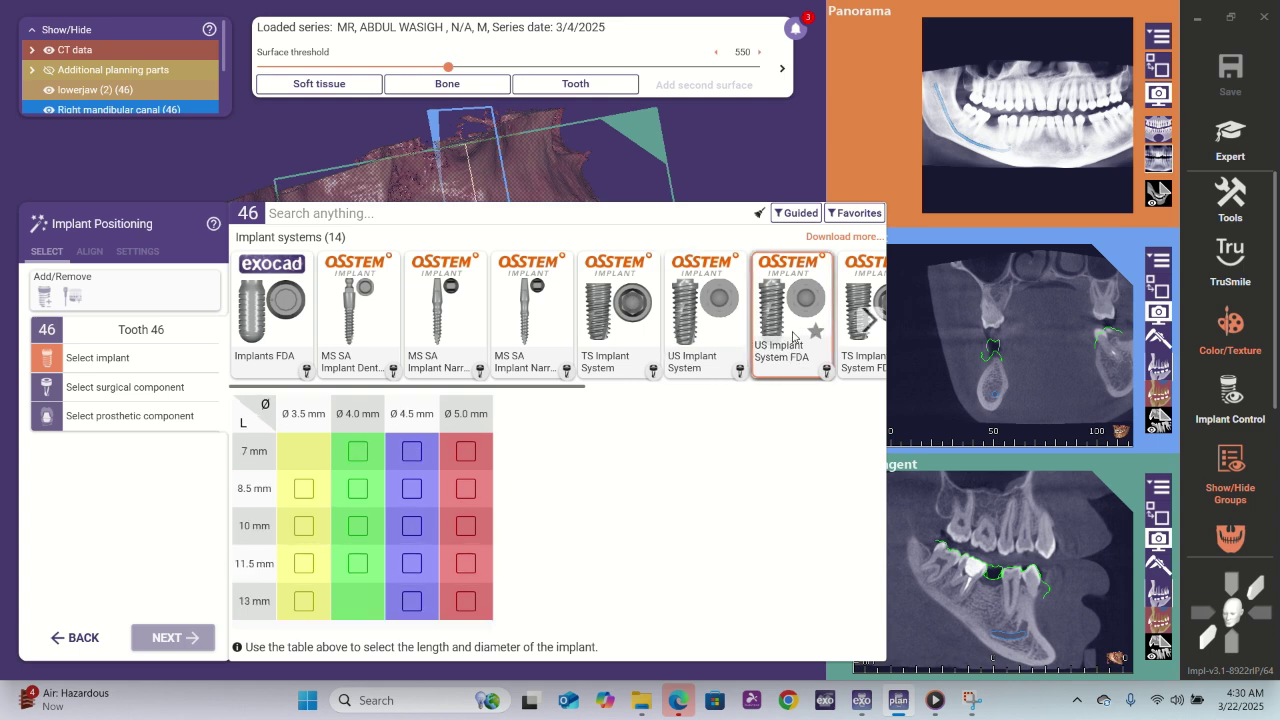
pyautogui.click(304, 490)
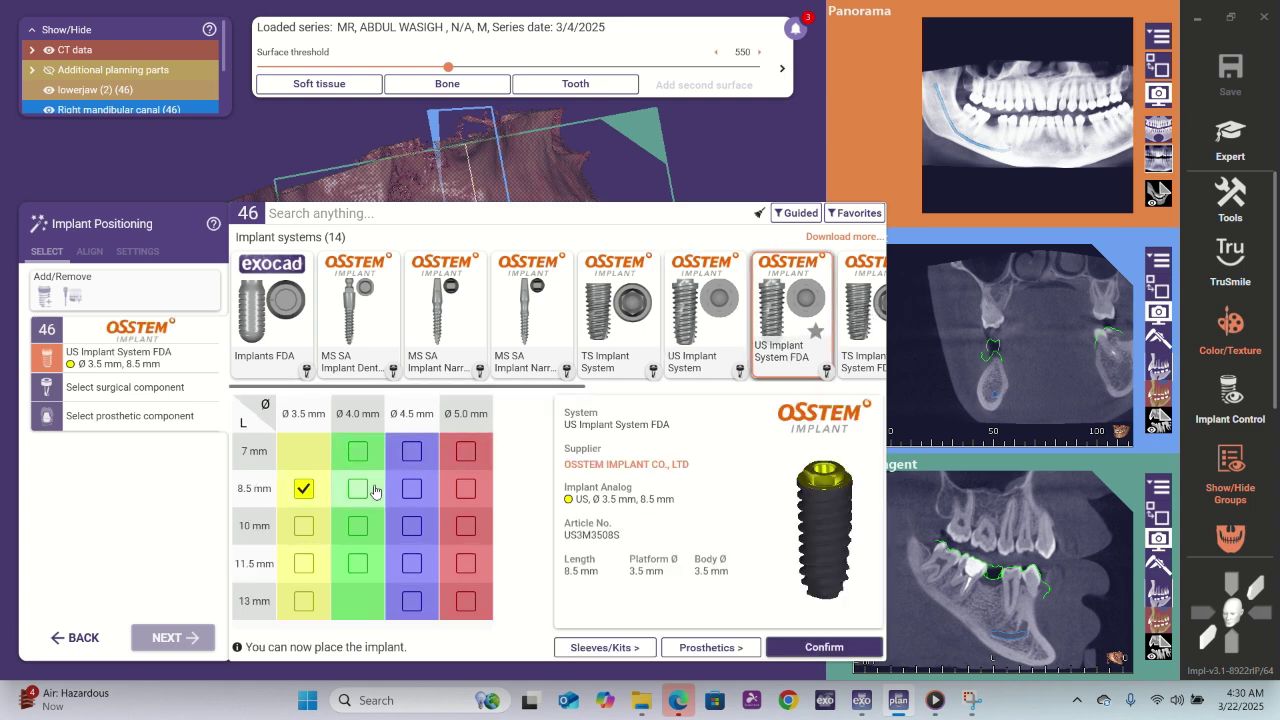
pyautogui.click(823, 648)
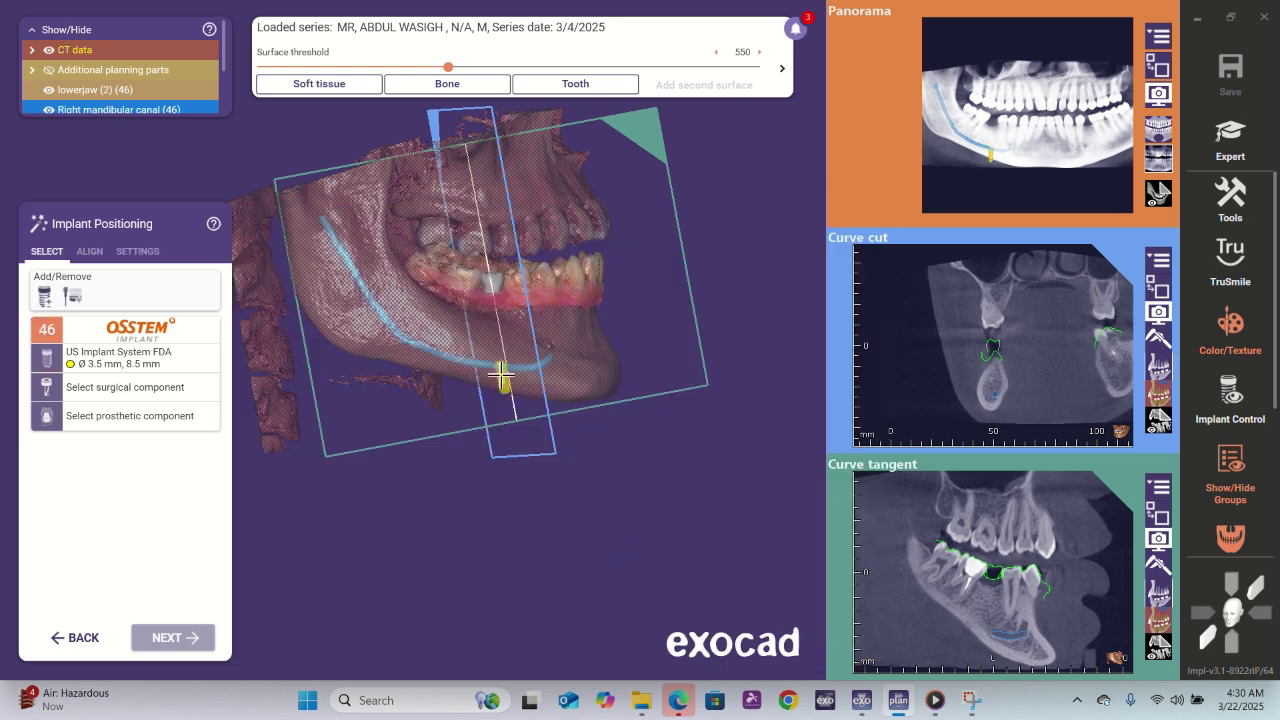
# - Place the implant in the jawbone directly below model tooth 46, above the right mandibular canal
pyautogui.scroll(3, 488, 318)
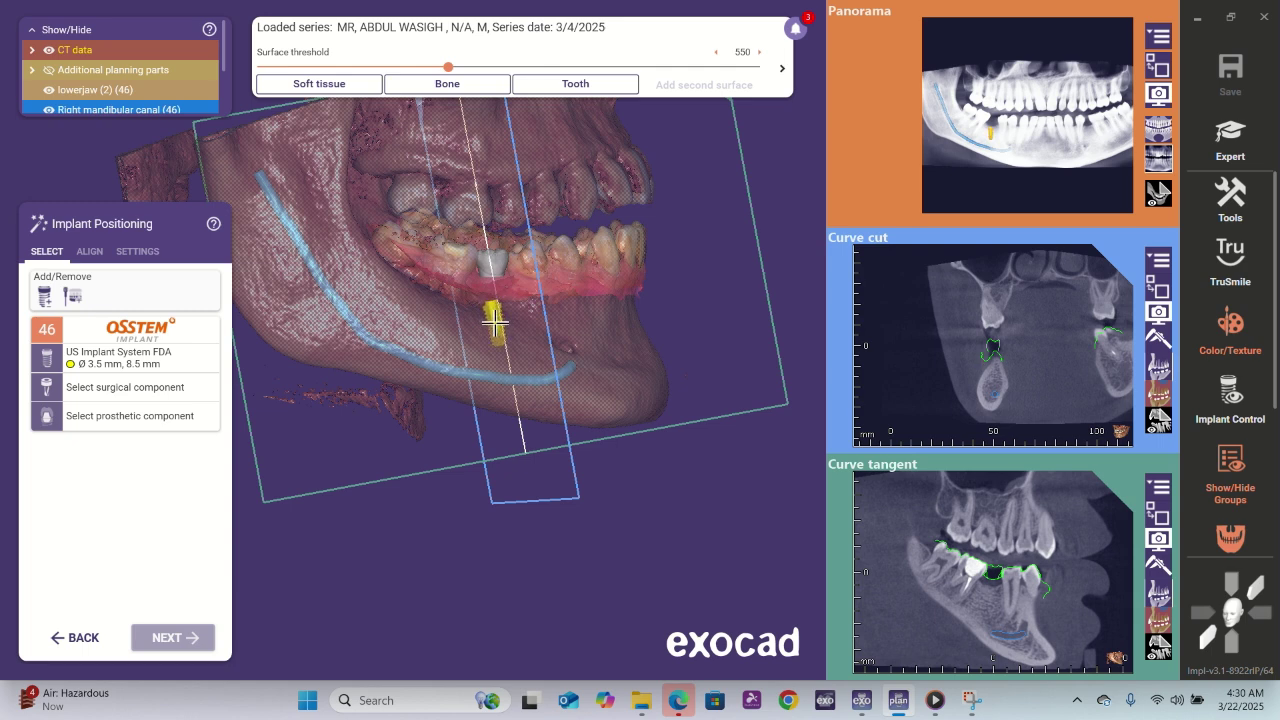
pyautogui.scroll(-1, 494, 322)
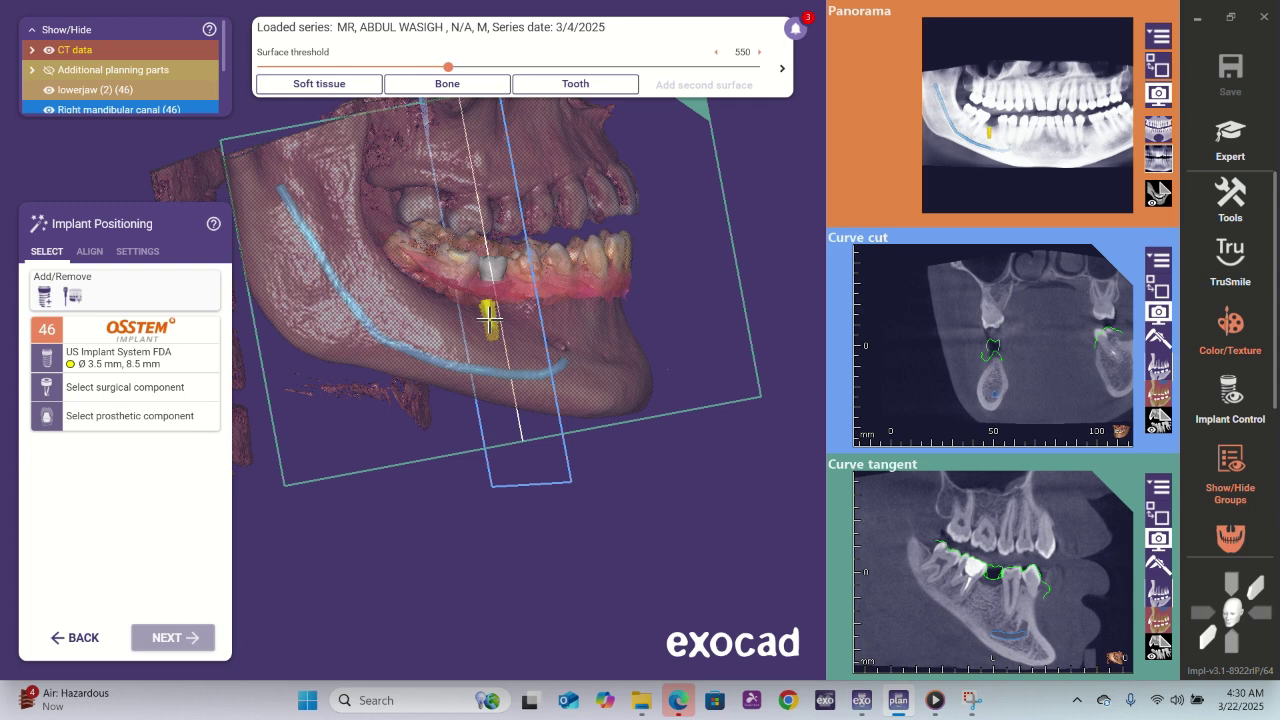
pyautogui.click(490, 318)
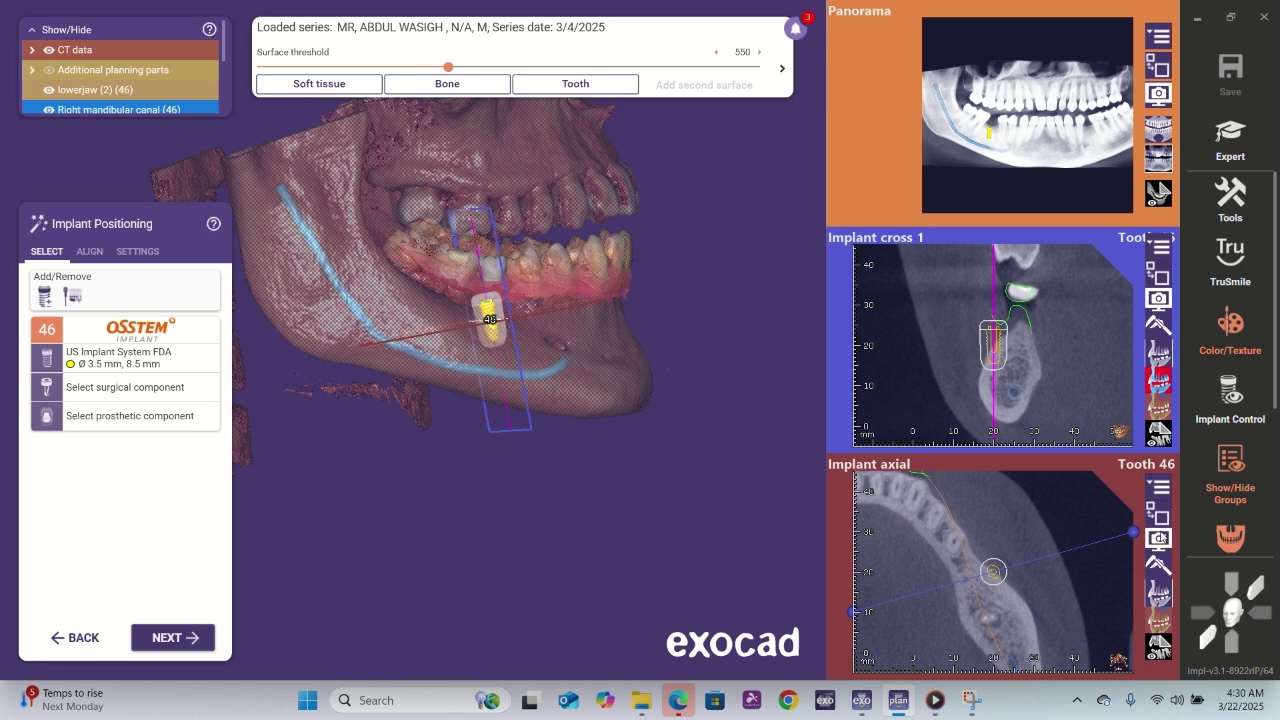
# - Enlarge the implant axial view and shift implant 46 lingually to the middle of the jaw ridge
pyautogui.click(1160, 517)
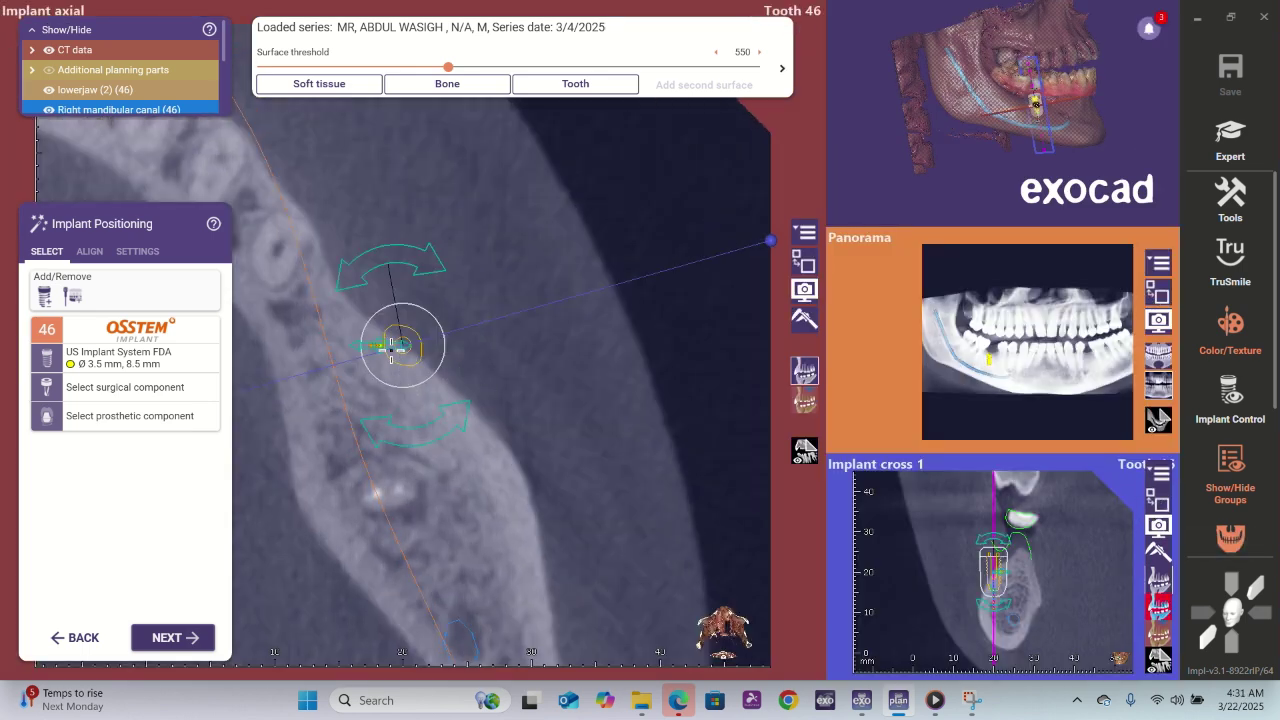
pyautogui.moveTo(348, 272); pyautogui.dragTo(338, 298)
pyautogui.moveTo(402, 365); pyautogui.dragTo(314, 389)
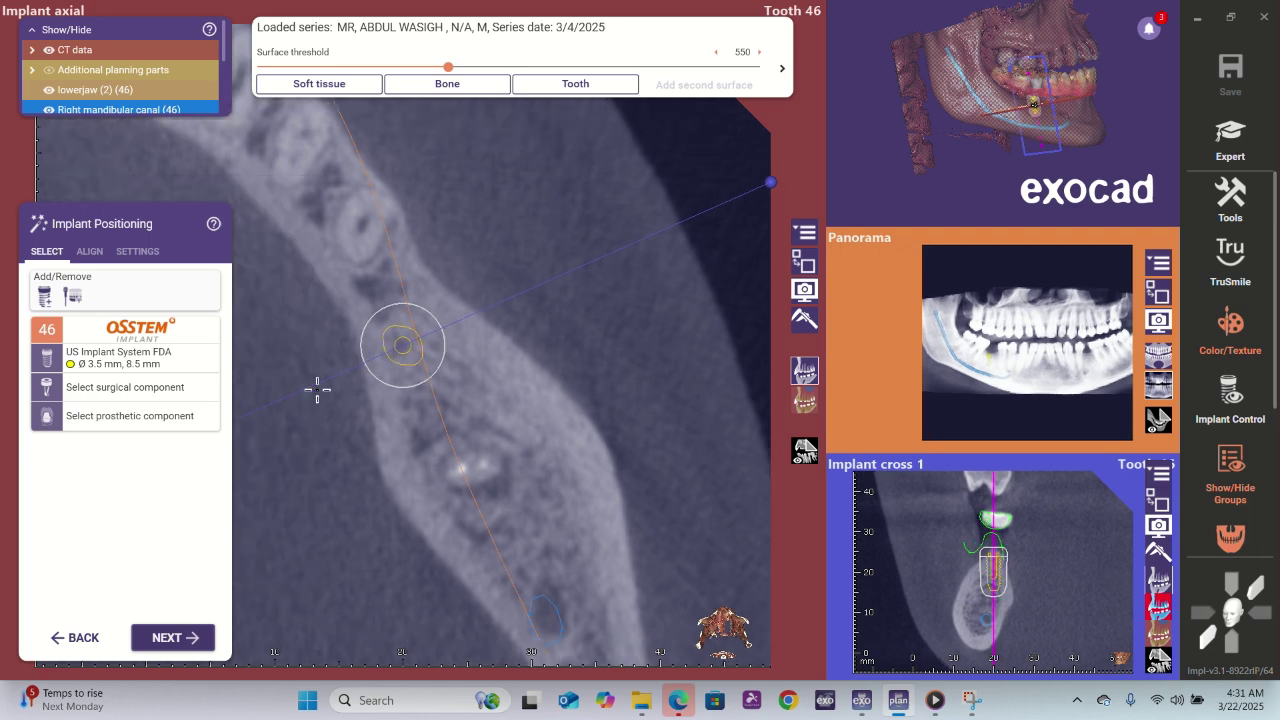
pyautogui.moveTo(388, 370)
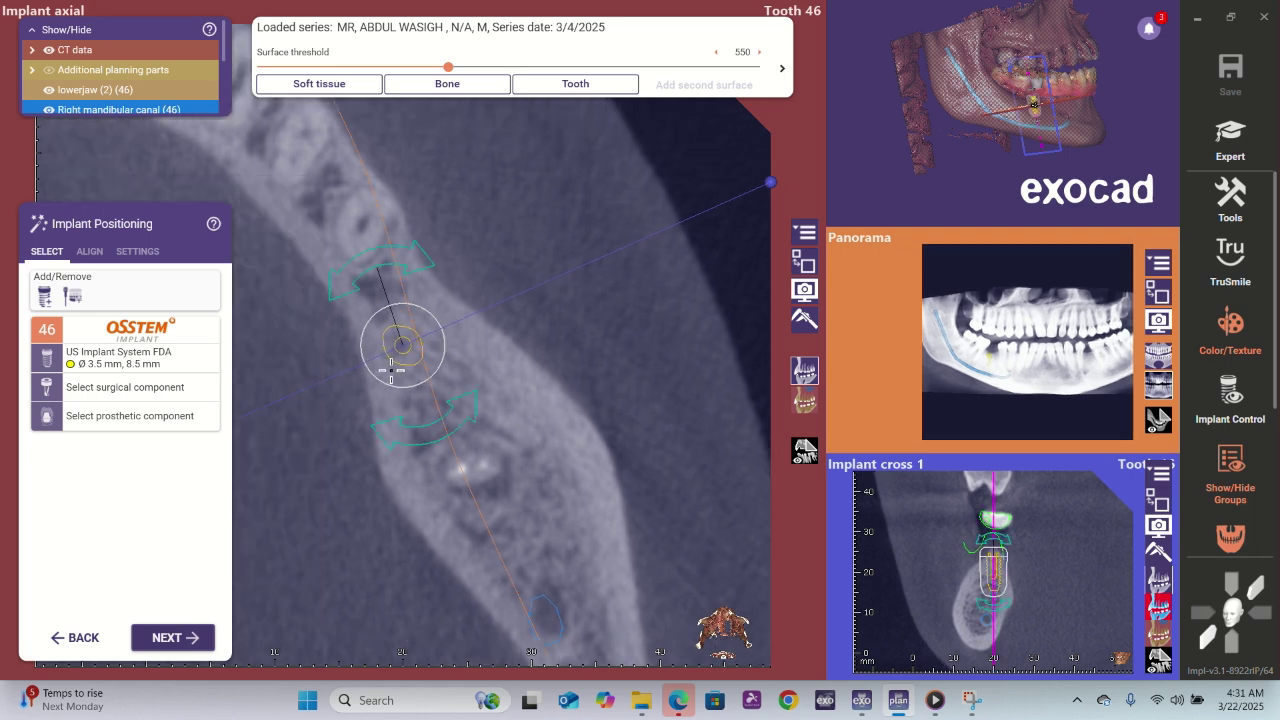
# - Check implant 46 against the neighbouring teeth in the enlarged panorama, and shift it slightly mesially along the ridge in the axial view
pyautogui.moveTo(393, 370); pyautogui.dragTo(396, 368)
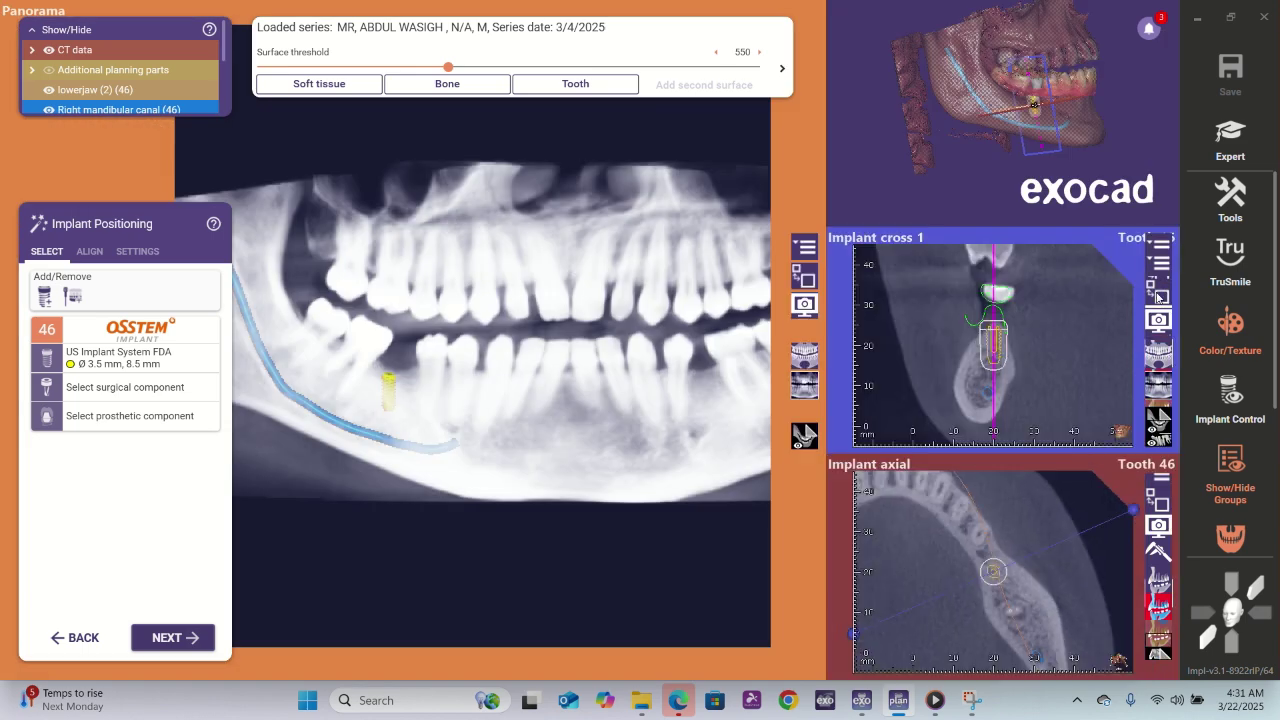
pyautogui.click(1158, 294)
pyautogui.scroll(5, 404, 373)
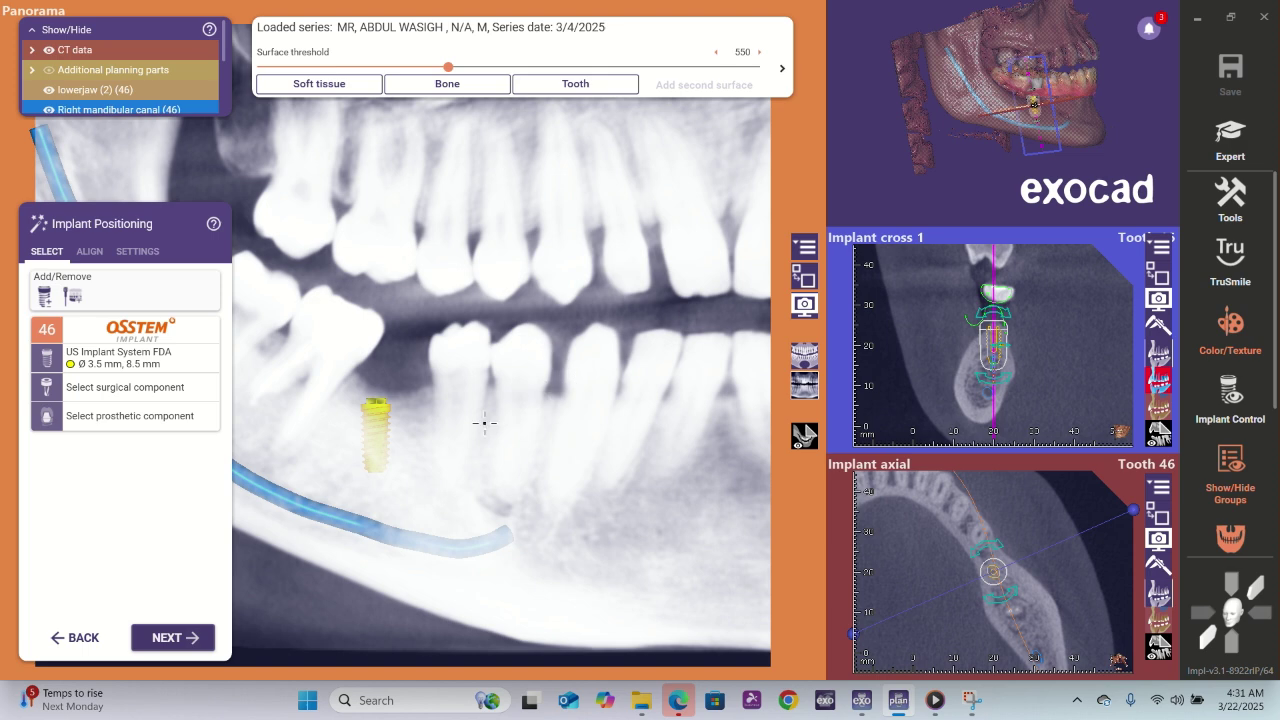
pyautogui.click(1160, 512)
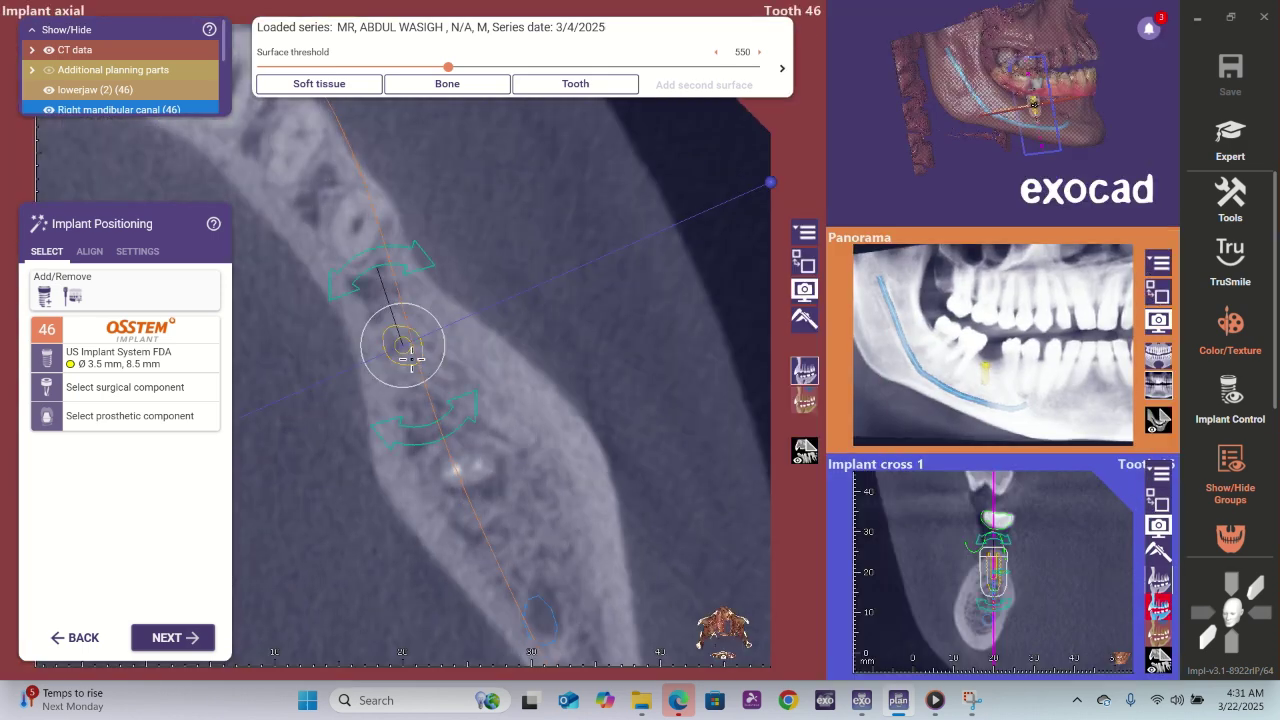
pyautogui.moveTo(410, 358)
pyautogui.mouseDown()
pyautogui.moveTo(418, 368)
pyautogui.moveTo(403, 338)
pyautogui.mouseUp()
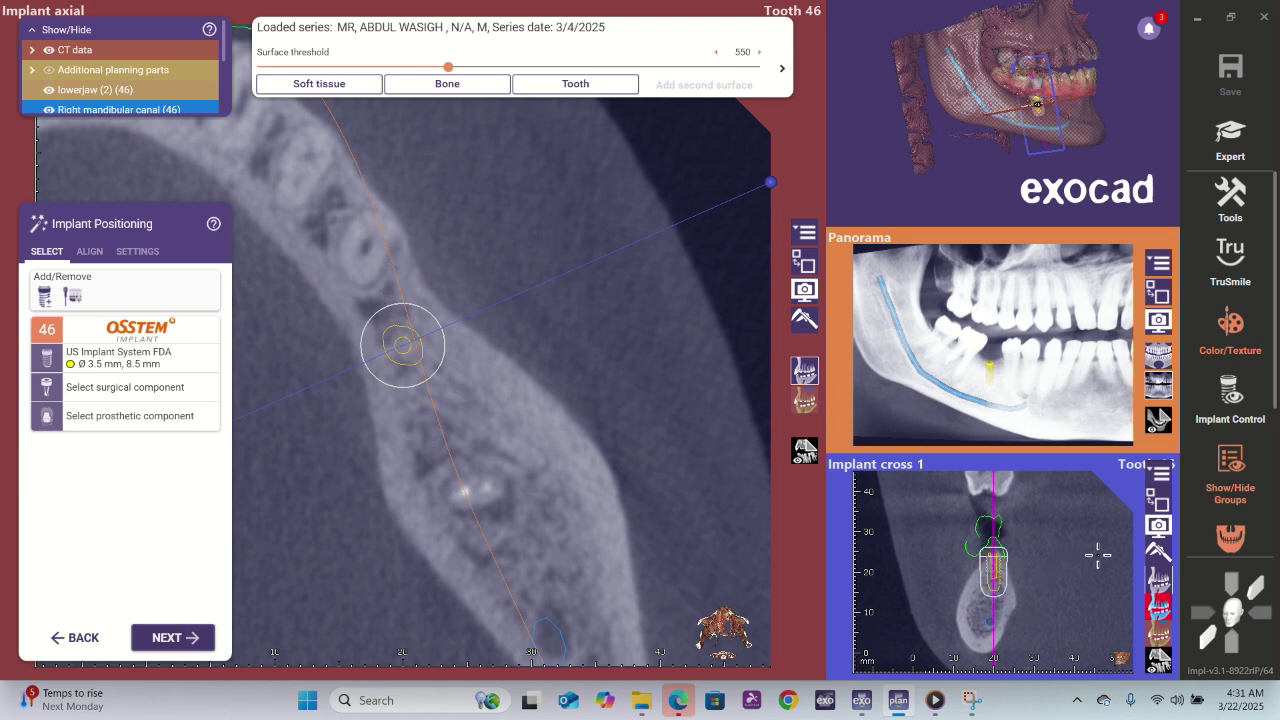
# - In the enlarged implant cross view, set implant 46's length to 11.5 mm and move it slightly deeper and sideways in the jawbone
pyautogui.click(1157, 500)
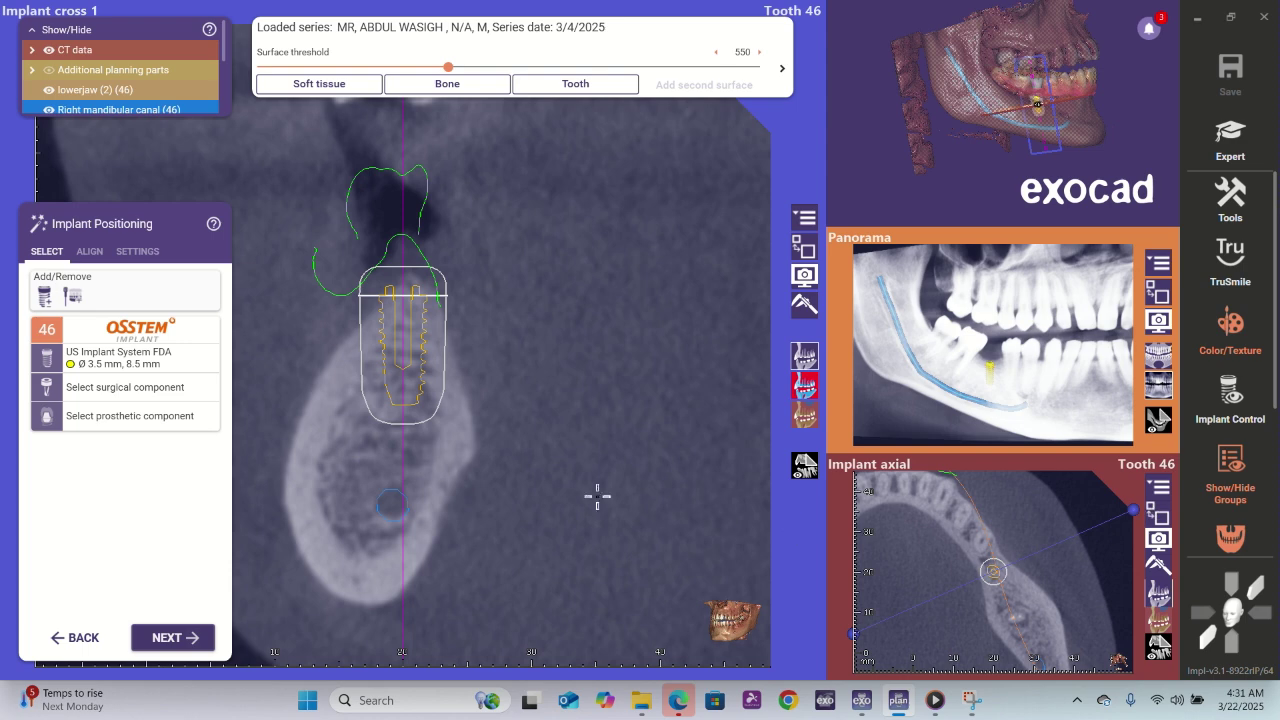
pyautogui.moveTo(400, 370)
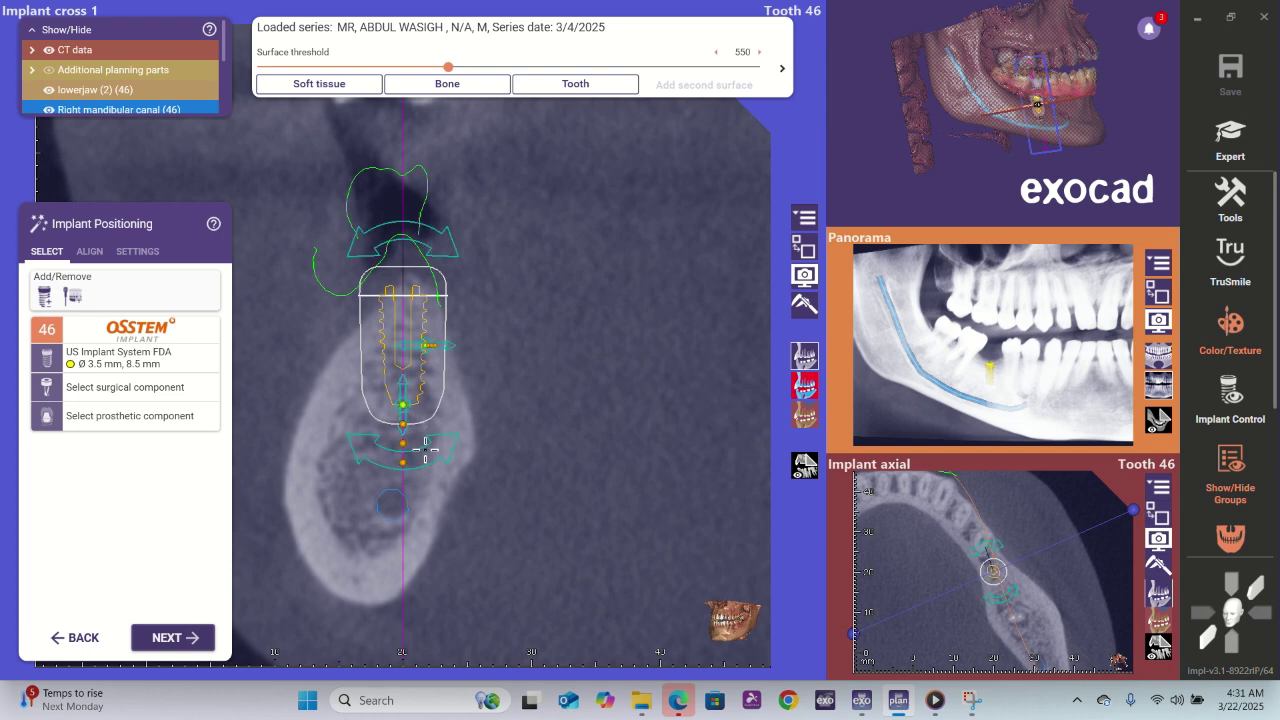
pyautogui.moveTo(425, 449)
pyautogui.mouseDown()
pyautogui.moveTo(446, 446)
pyautogui.moveTo(403, 430)
pyautogui.moveTo(403, 450)
pyautogui.mouseUp()
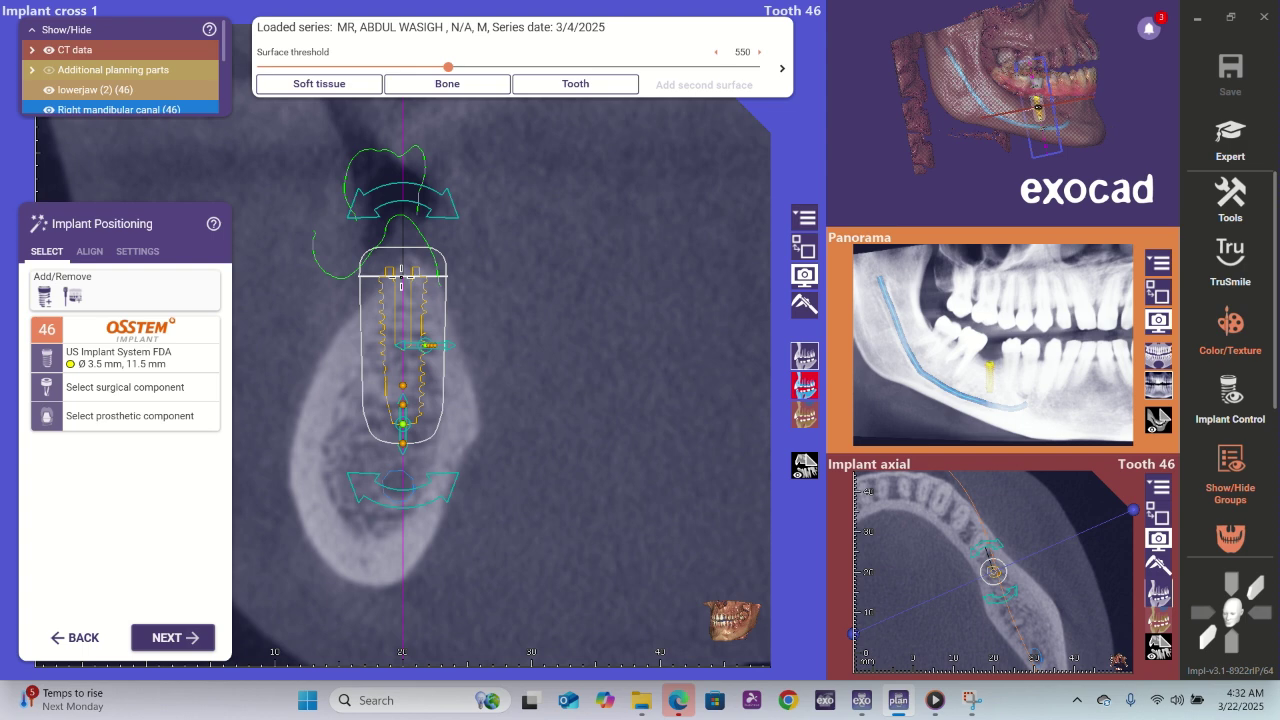
pyautogui.moveTo(402, 277); pyautogui.dragTo(421, 302)
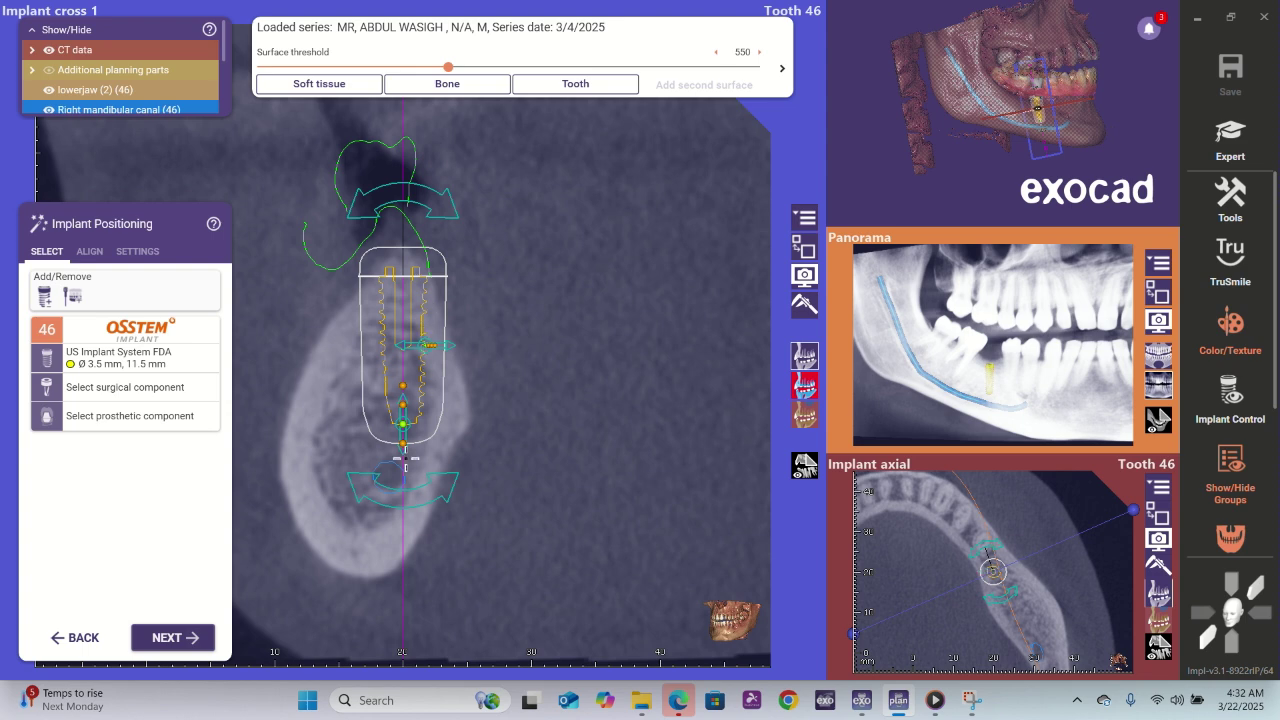
# - Try a 13 mm length for implant 46 above the mandibular canal and set it back to 11.5 mm
pyautogui.moveTo(403, 446)
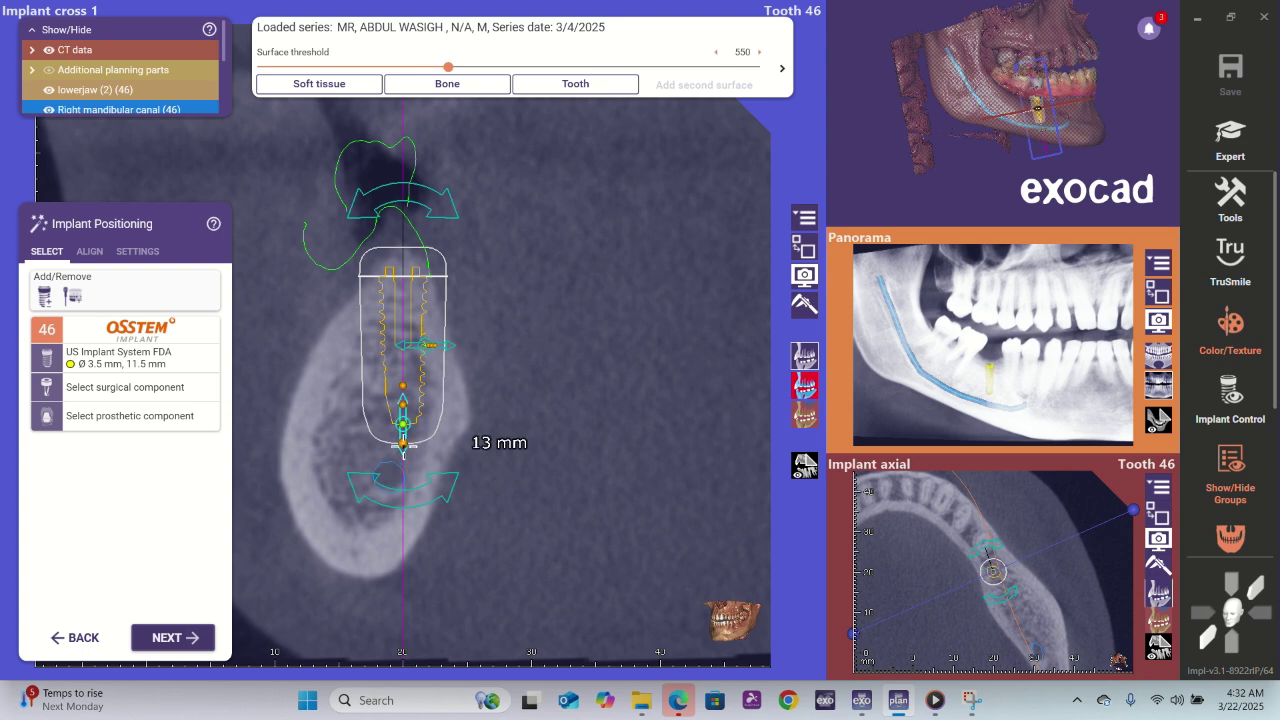
pyautogui.moveTo(405, 447); pyautogui.dragTo(411, 477)
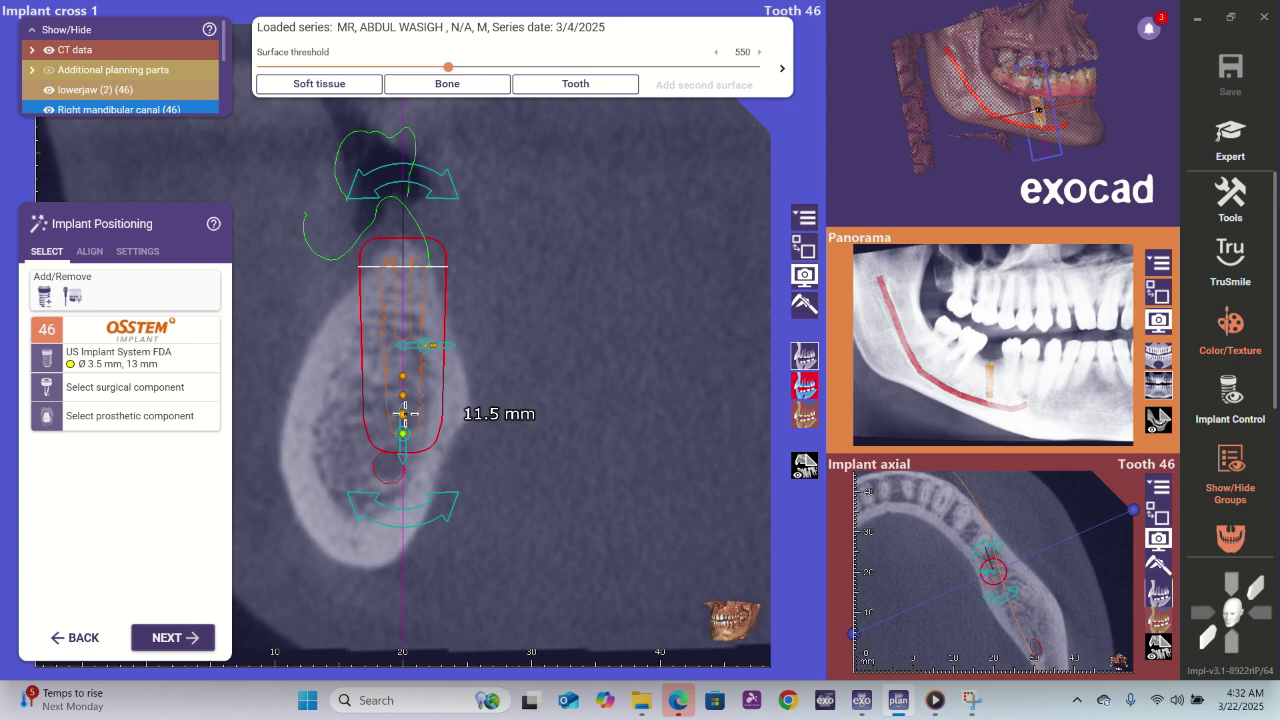
pyautogui.click(403, 413)
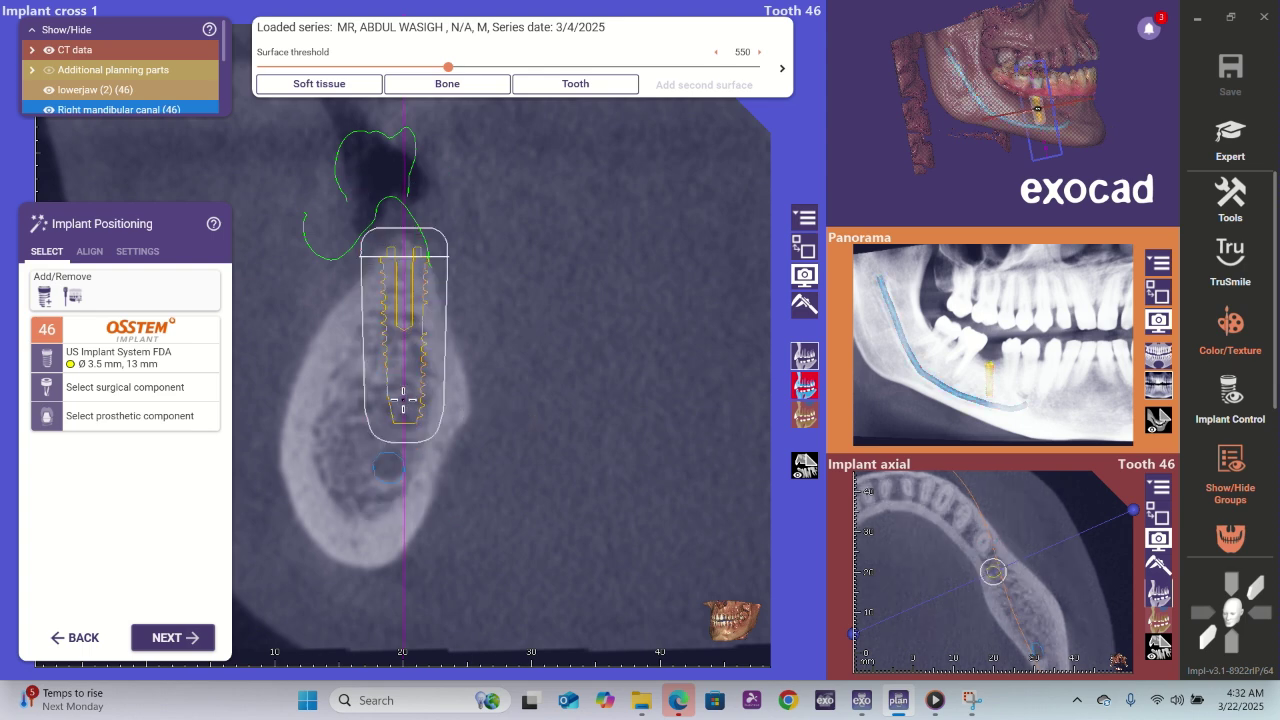
pyautogui.click(403, 407)
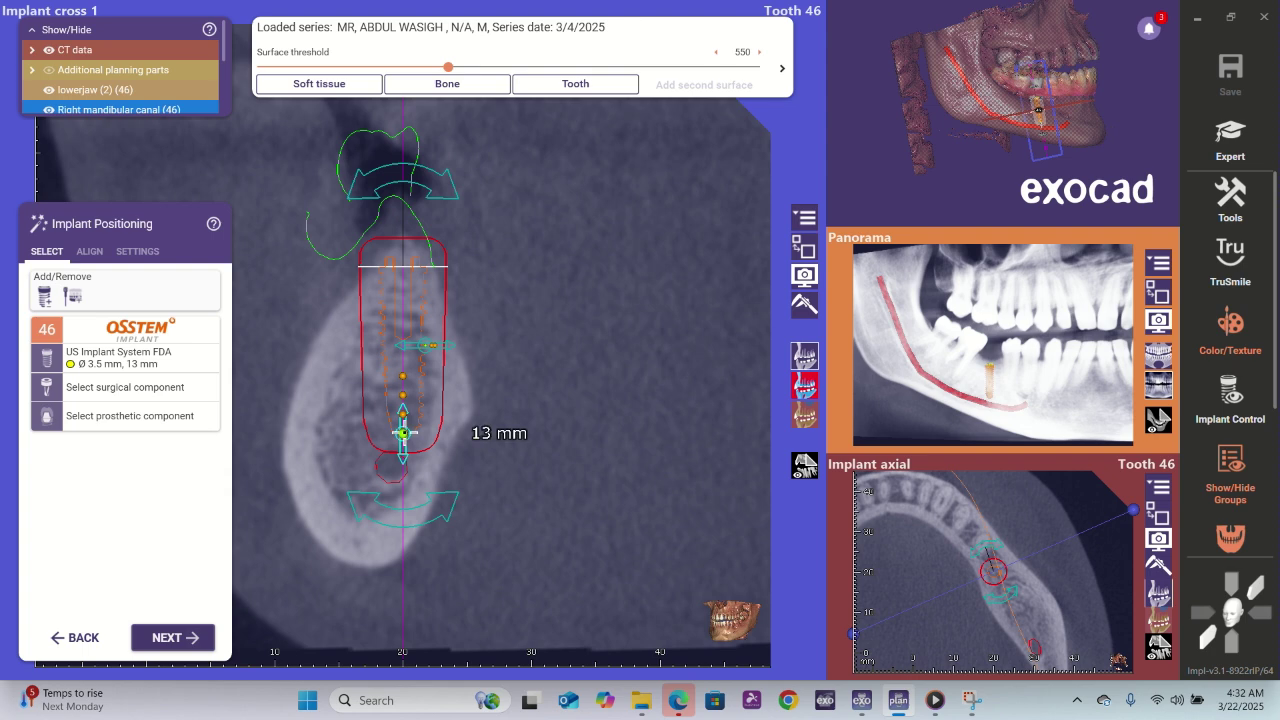
pyautogui.moveTo(402, 436); pyautogui.dragTo(404, 421)
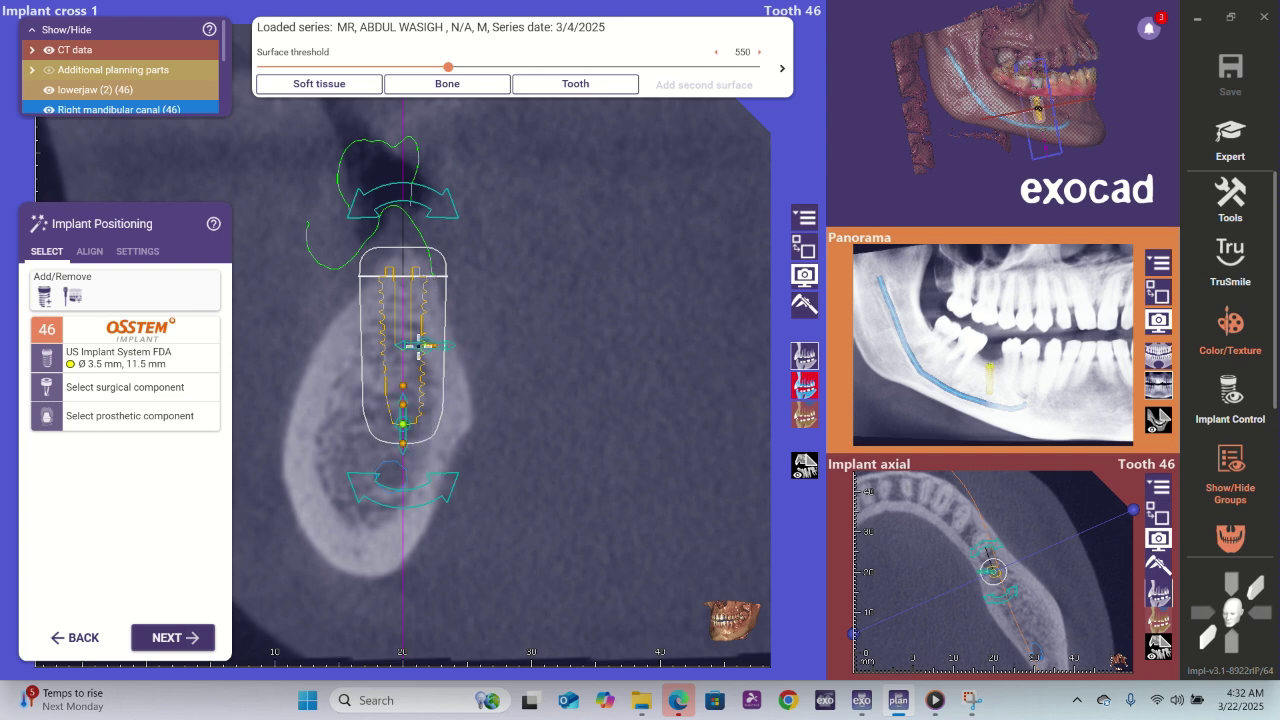
# - Try the 5.0 mm diameter on implant 46, and set the implant to Ø 4.0 mm with a length of 10 mm
pyautogui.moveTo(430, 486); pyautogui.dragTo(448, 480)
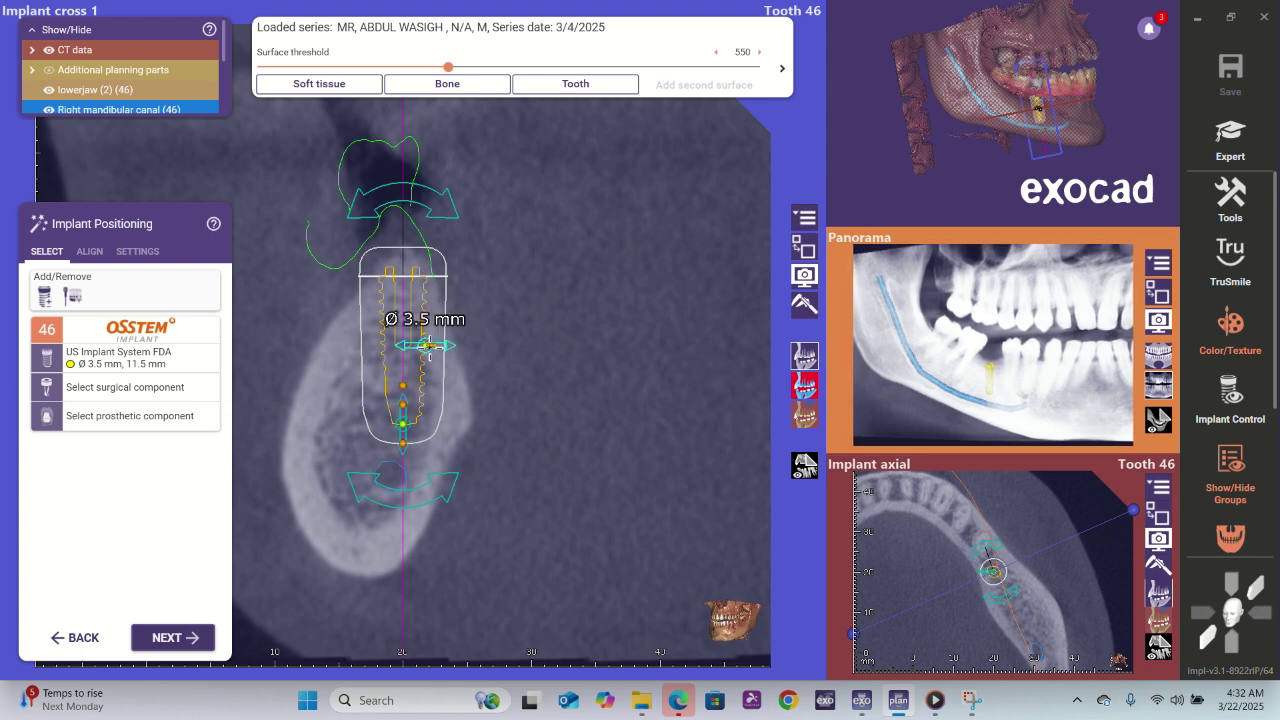
pyautogui.moveTo(437, 345); pyautogui.dragTo(433, 345)
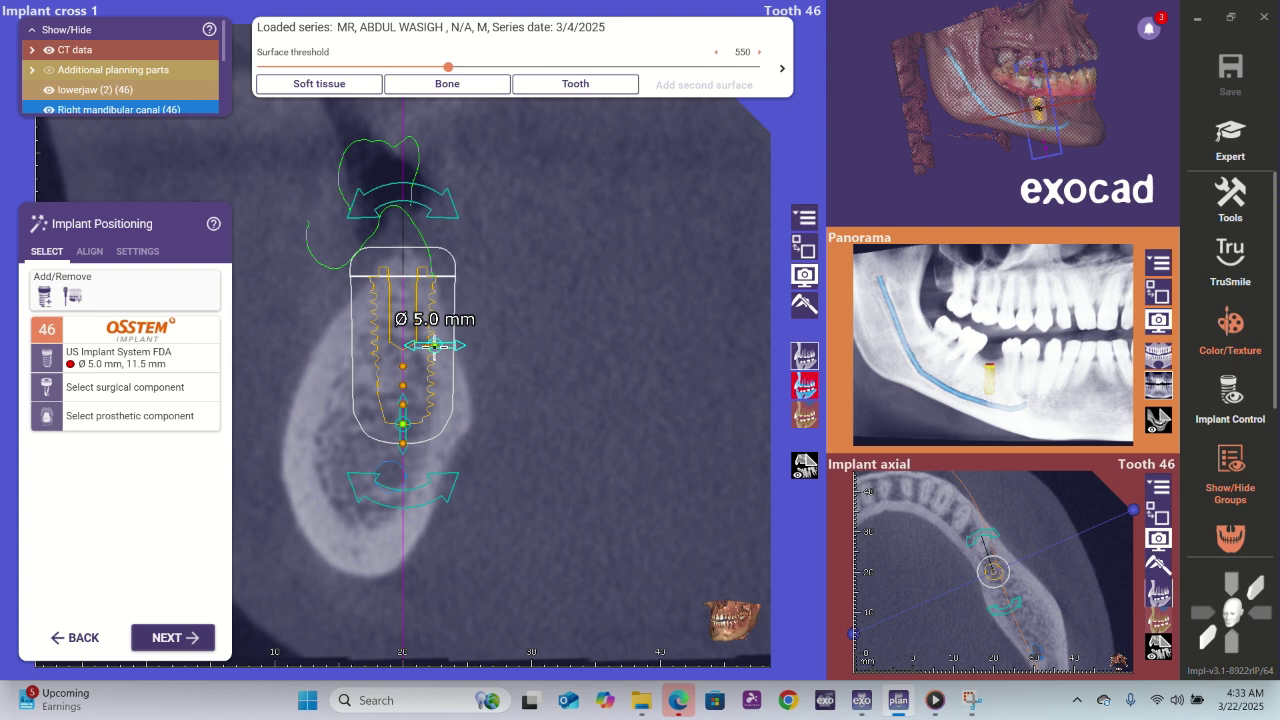
pyautogui.moveTo(433, 345); pyautogui.dragTo(446, 350)
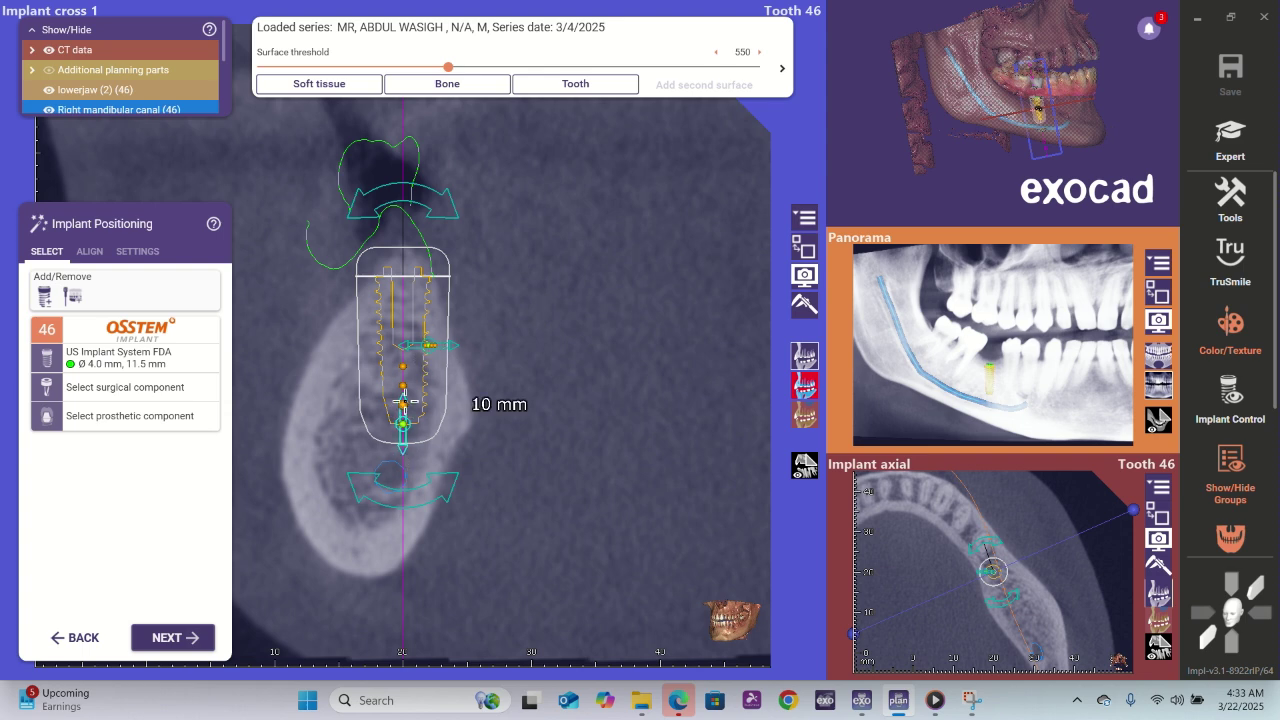
pyautogui.moveTo(403, 408); pyautogui.dragTo(408, 414)
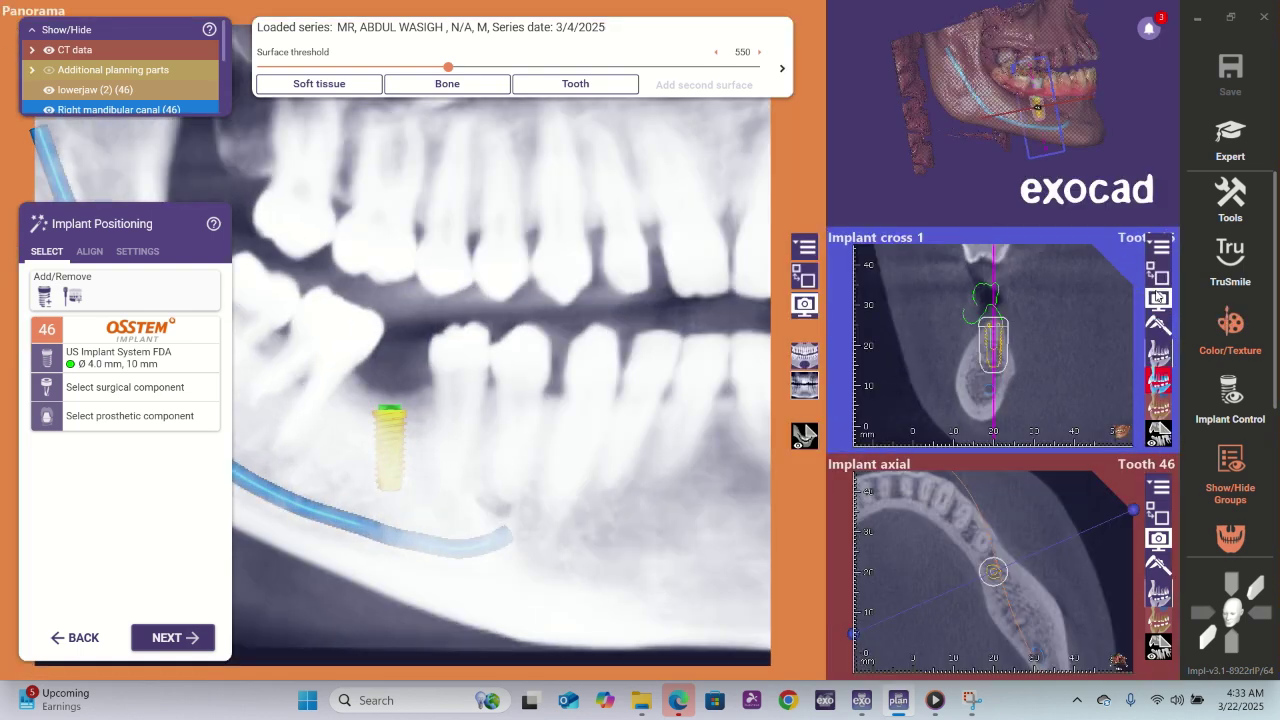
# - Fine-tune implant 46's position between the neighbouring teeth in the enlarged panorama, and tilt it slightly in the implant cross view
pyautogui.click(1158, 294)
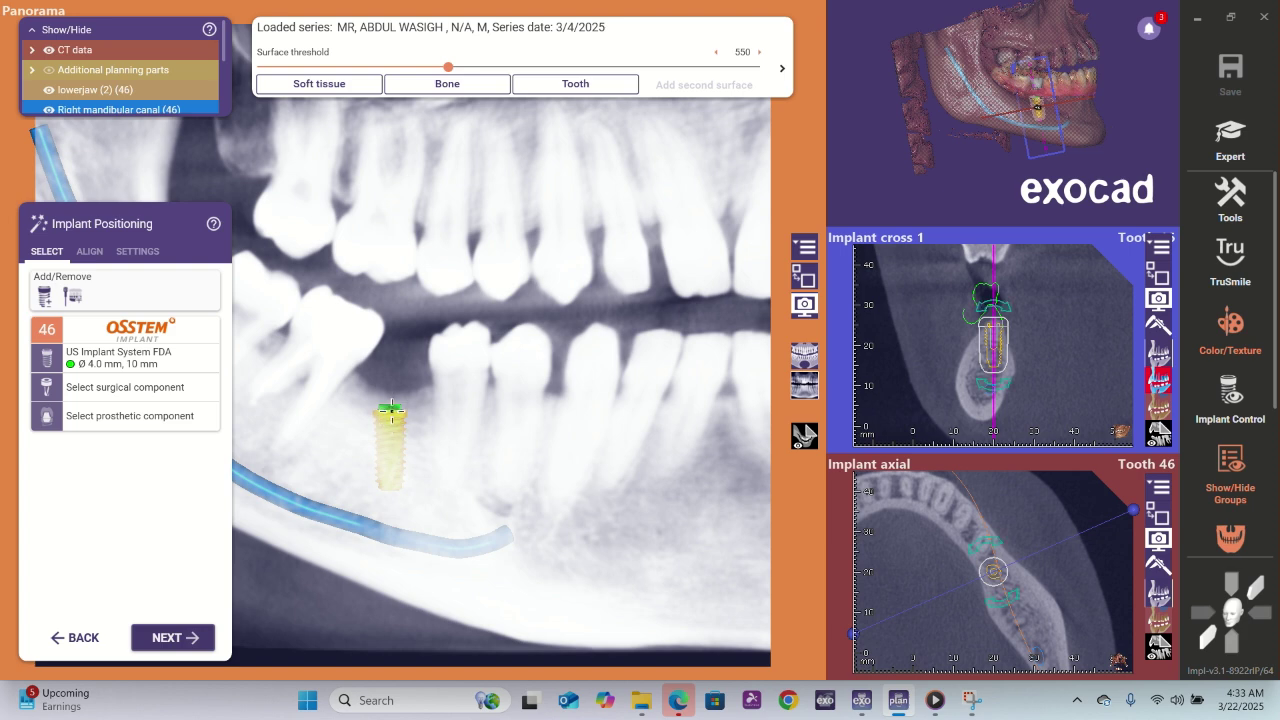
pyautogui.moveTo(391, 410); pyautogui.dragTo(397, 408)
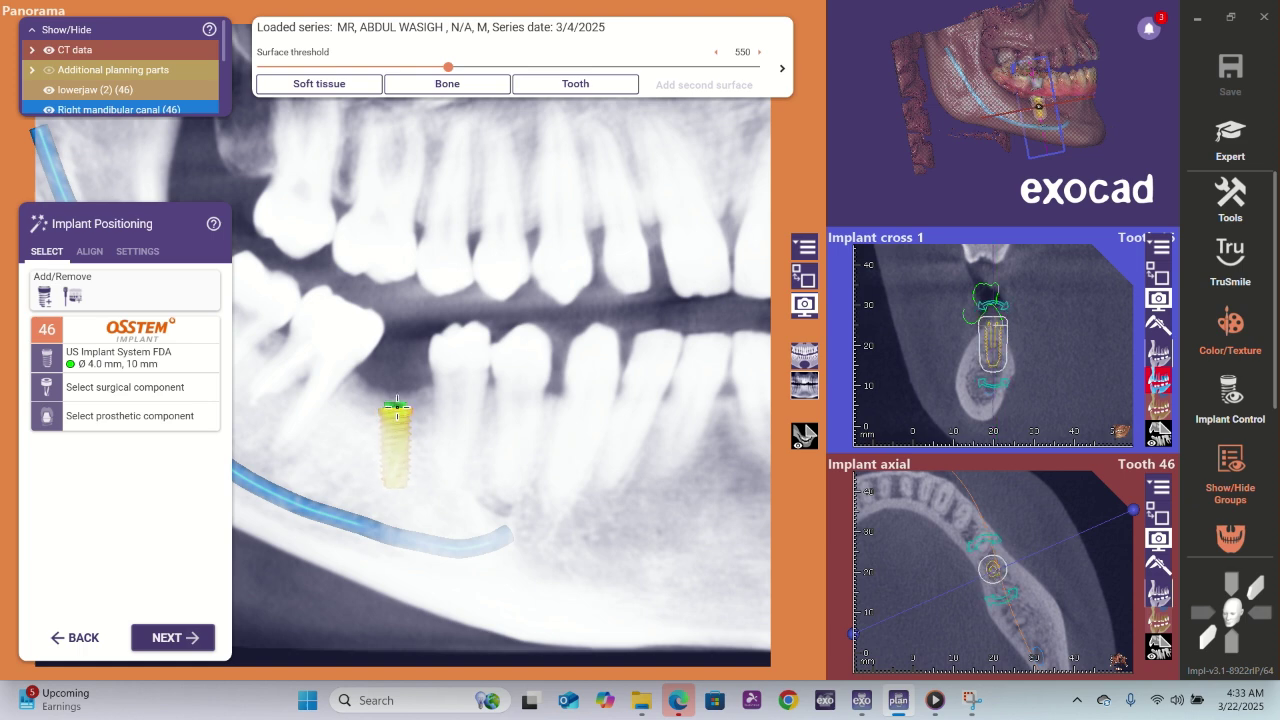
pyautogui.moveTo(397, 408); pyautogui.dragTo(389, 413)
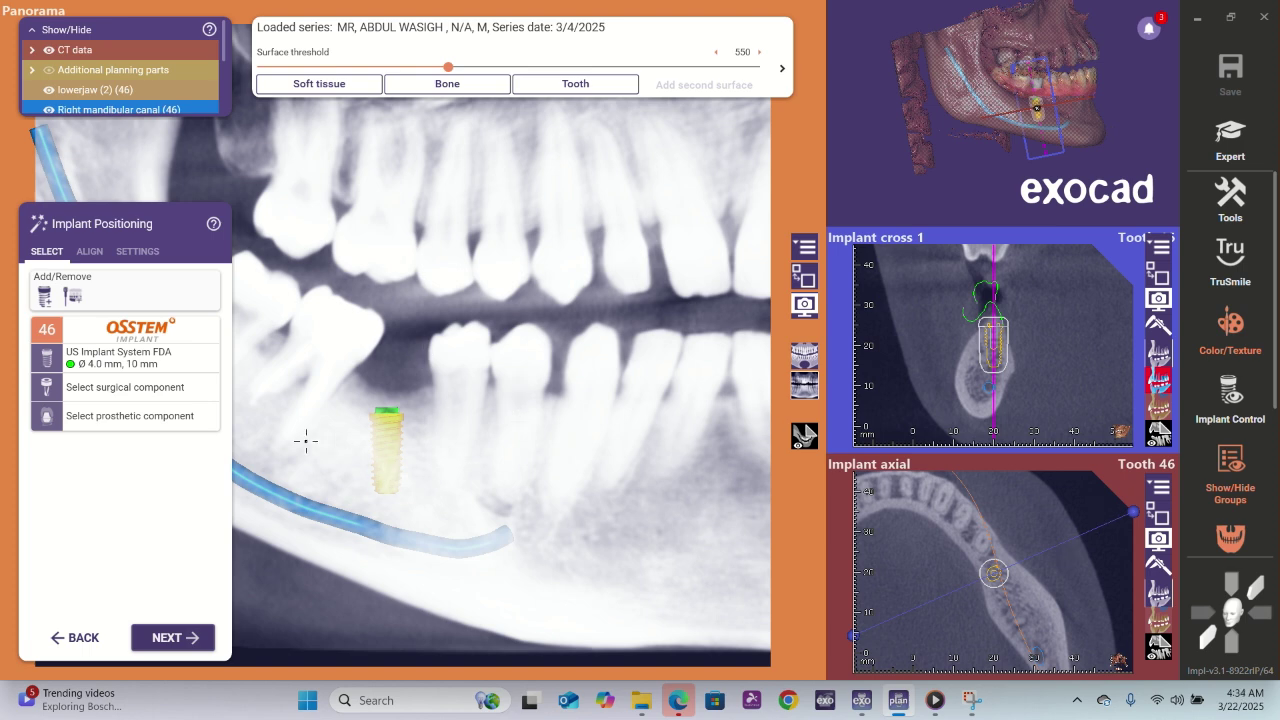
pyautogui.moveTo(377, 490); pyautogui.dragTo(389, 488)
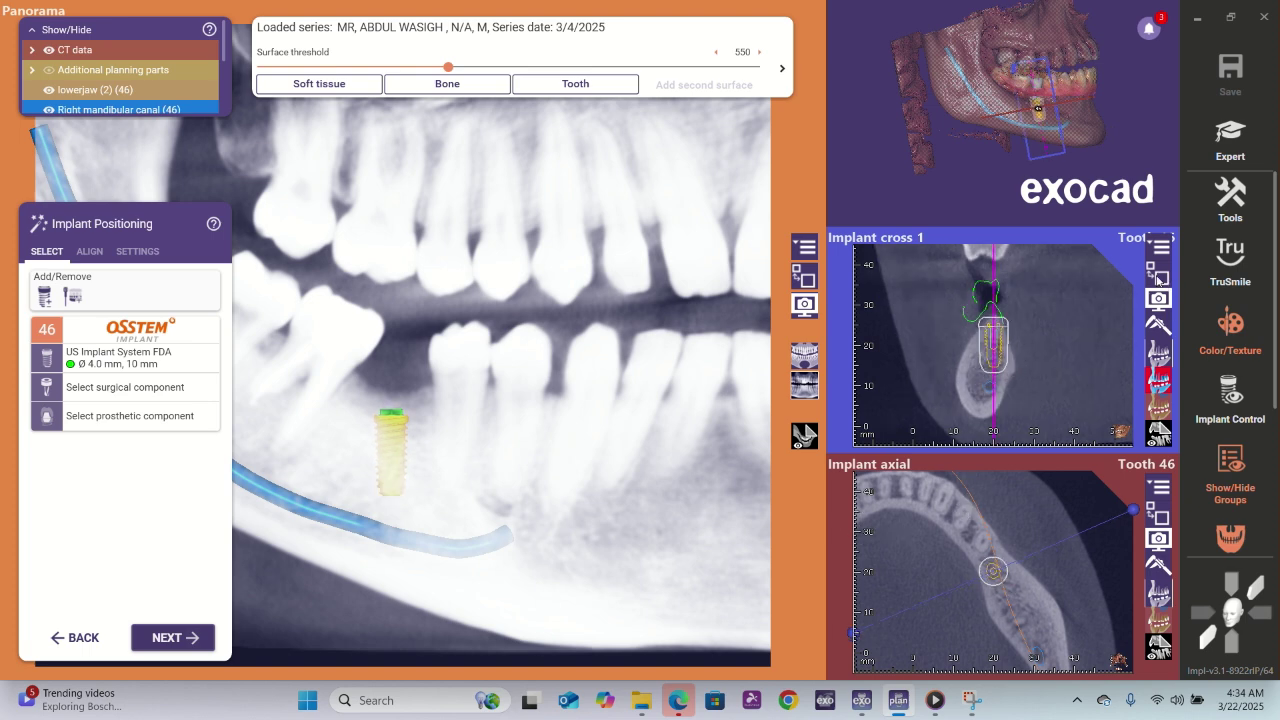
pyautogui.click(1158, 278)
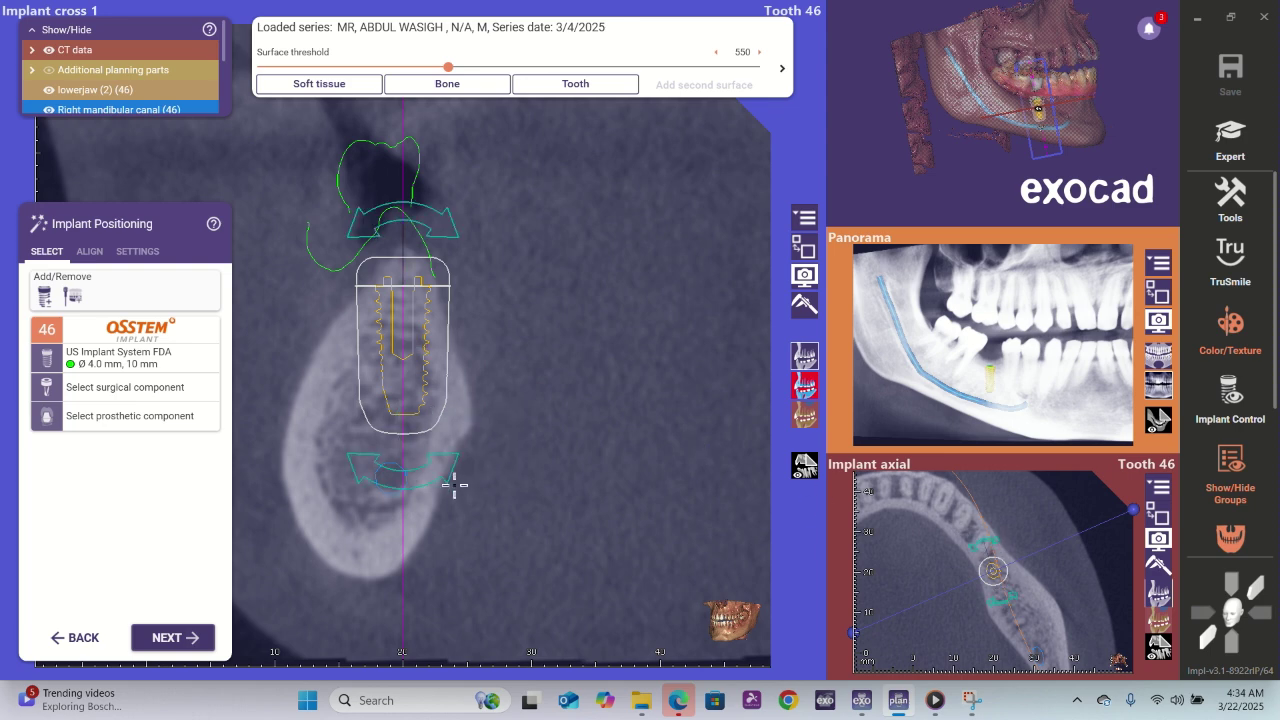
pyautogui.moveTo(449, 471); pyautogui.dragTo(440, 472)
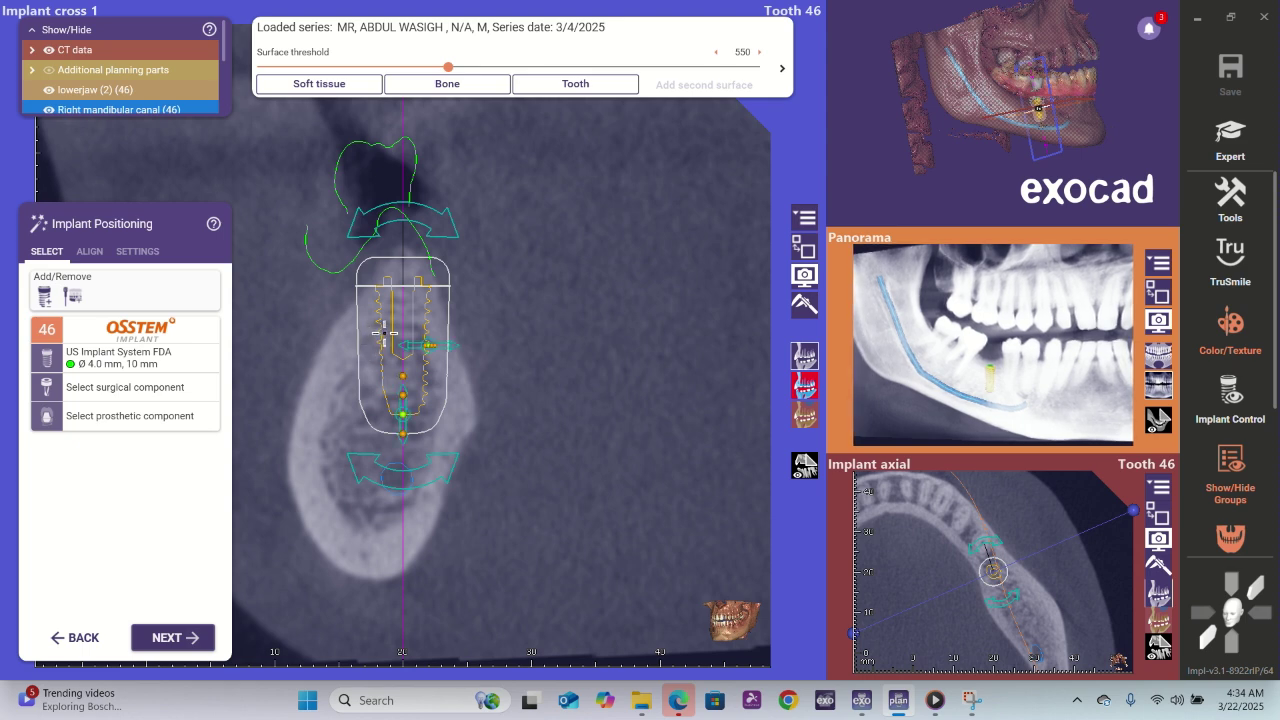
# - Nudge the tooth 46 implant and fine-tune its tilt in the cross-section so it follows the jawbone ridge
pyautogui.moveTo(387, 331); pyautogui.dragTo(389, 335)
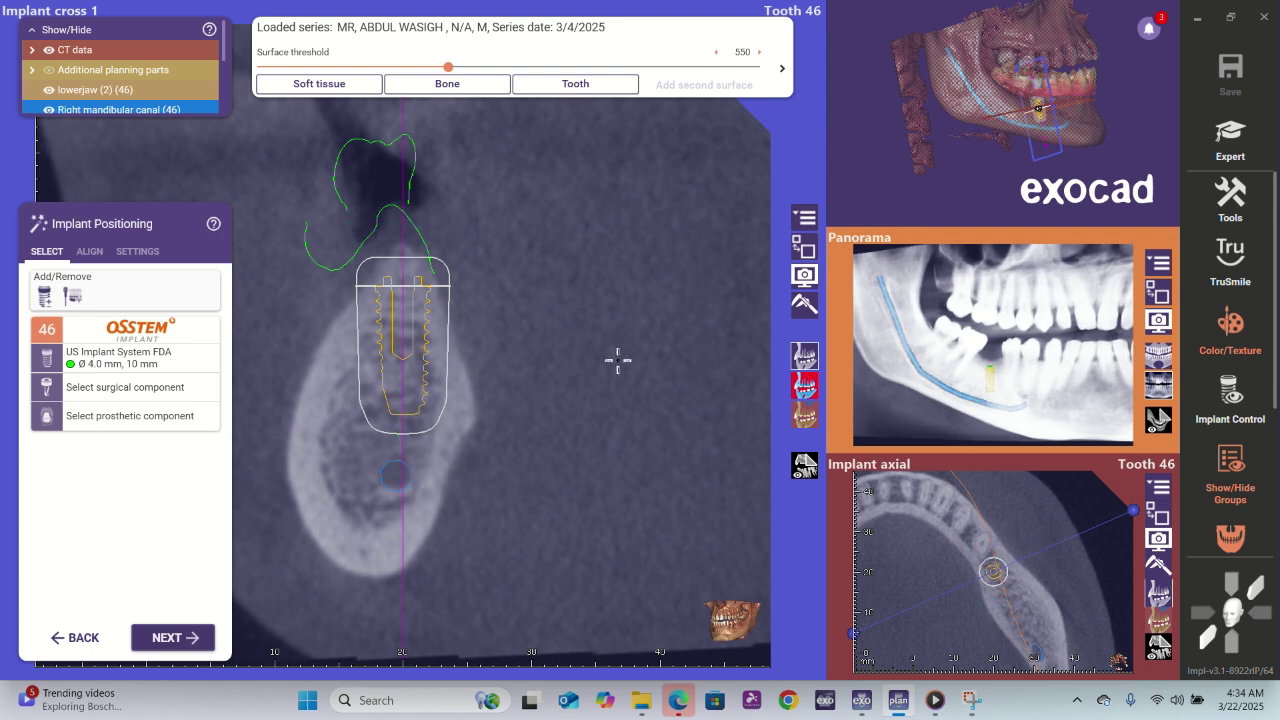
pyautogui.moveTo(373, 436)
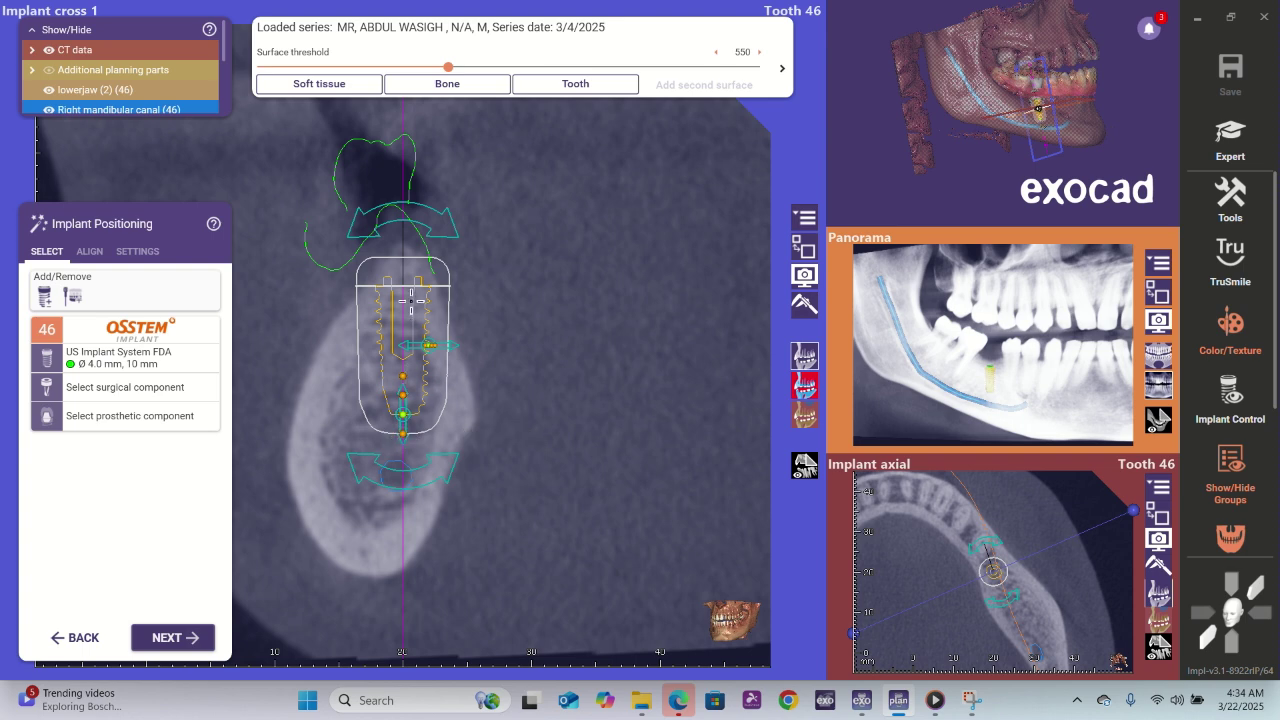
pyautogui.moveTo(452, 234)
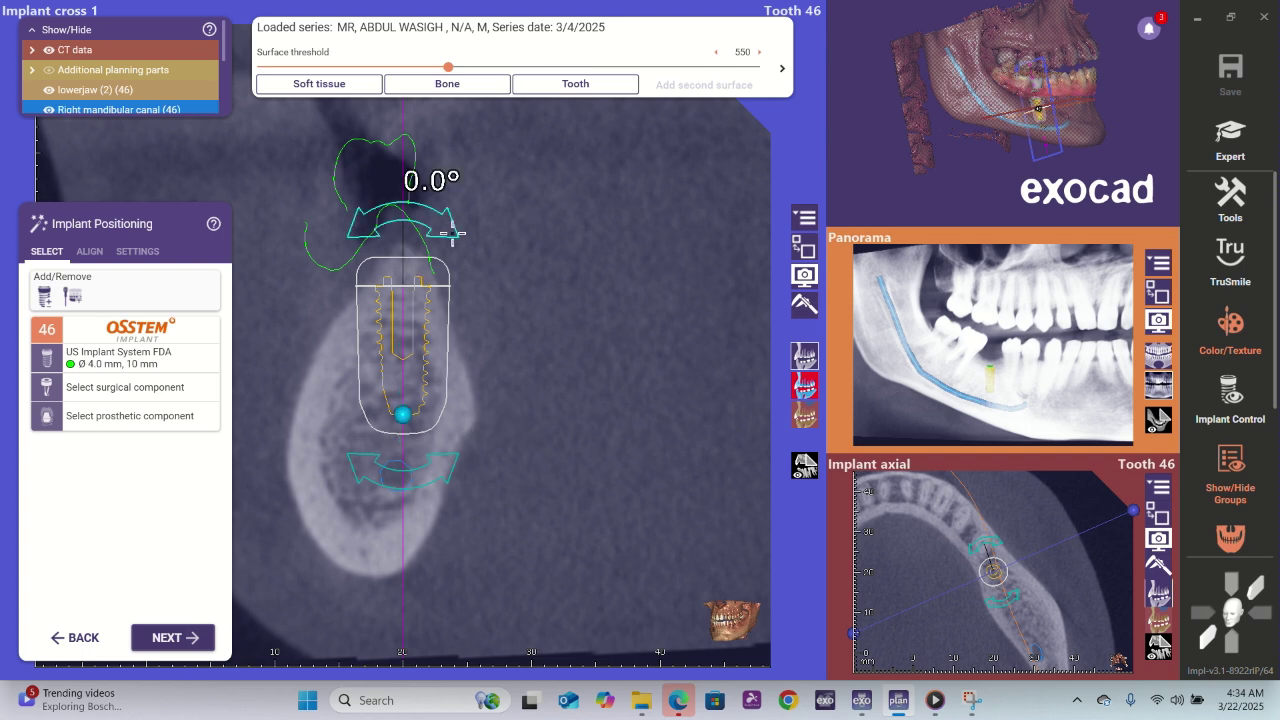
pyautogui.moveTo(451, 234); pyautogui.dragTo(446, 231)
# - Turn the cross-section to the slice along the jaw and tilt the implant slightly toward the axis of the neighbouring roots
pyautogui.moveTo(496, 358); pyautogui.dragTo(631, 358, button='right')
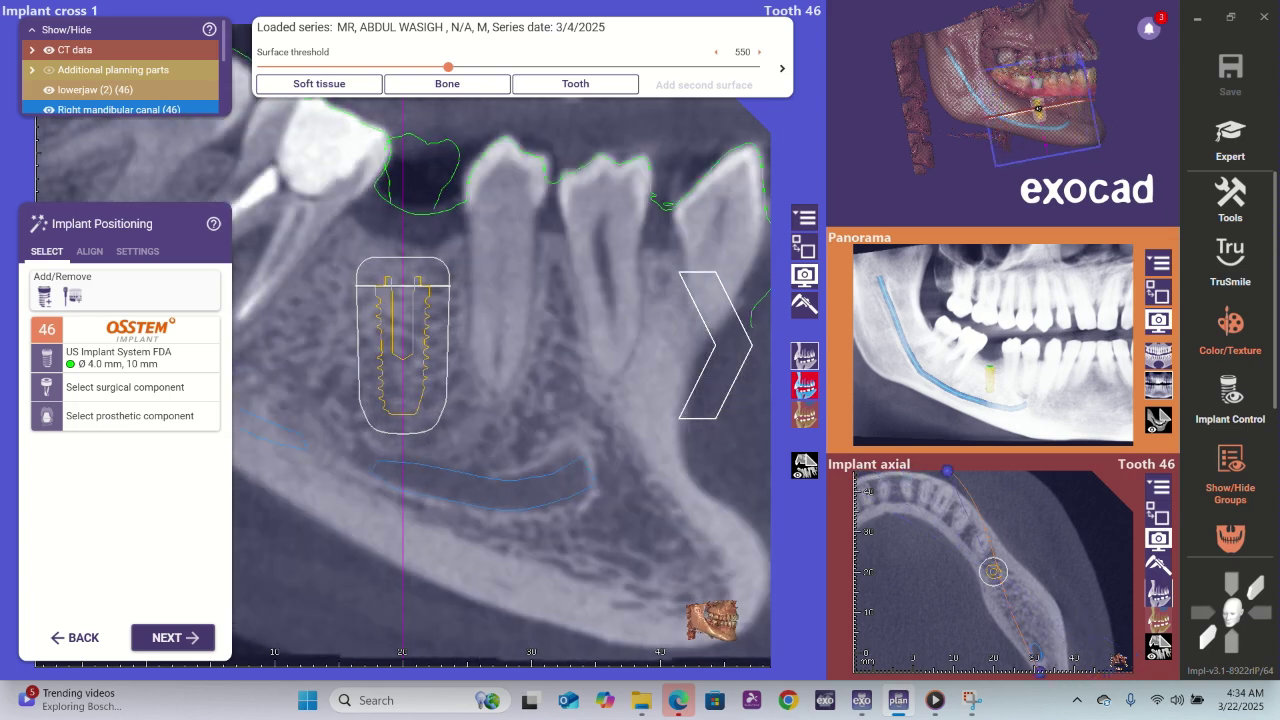
pyautogui.moveTo(508, 408); pyautogui.dragTo(517, 409, button='right')
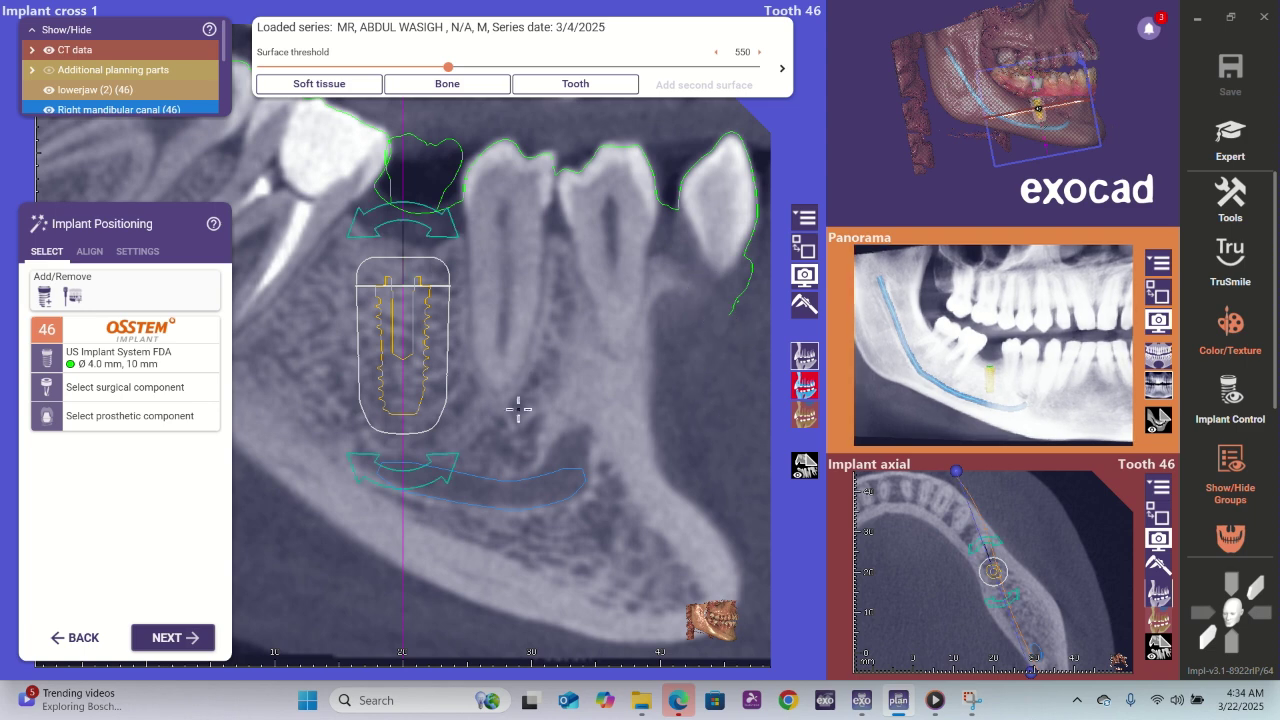
pyautogui.moveTo(365, 471); pyautogui.dragTo(352, 462)
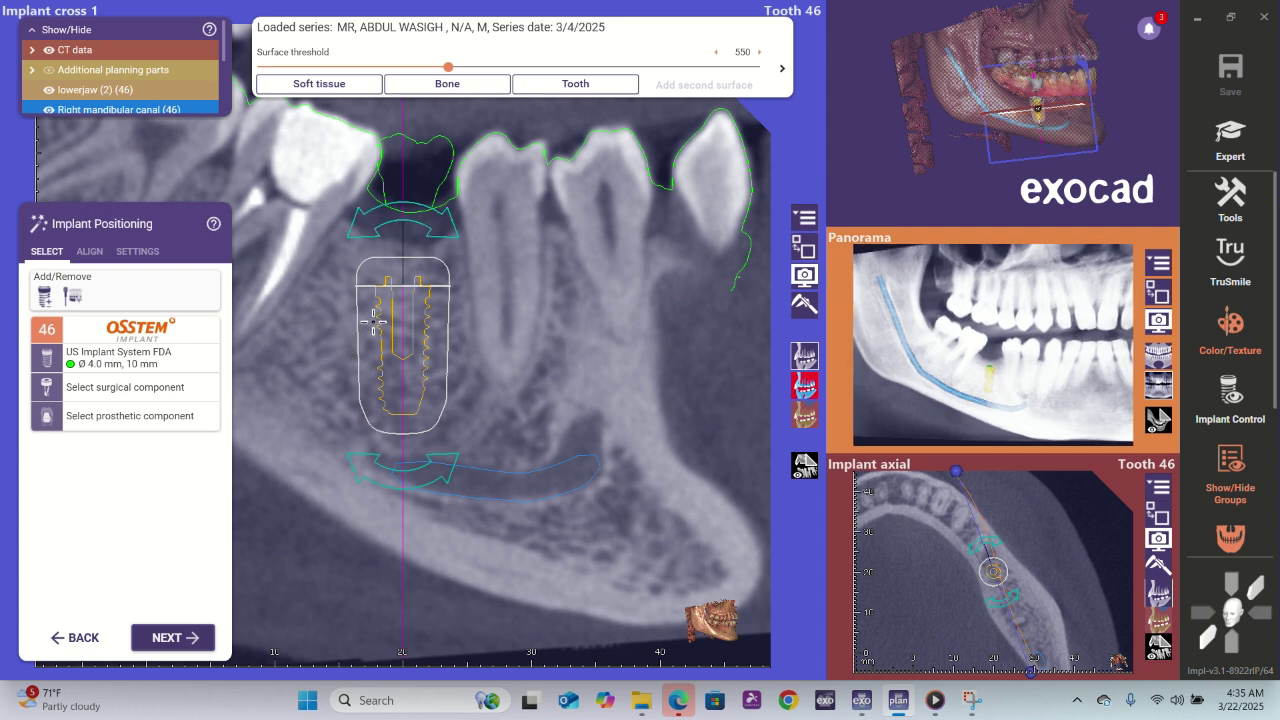
# - Try a 3.5 mm diameter for the implant and set it back to 4.0 mm
pyautogui.moveTo(428, 345); pyautogui.dragTo(414, 345)
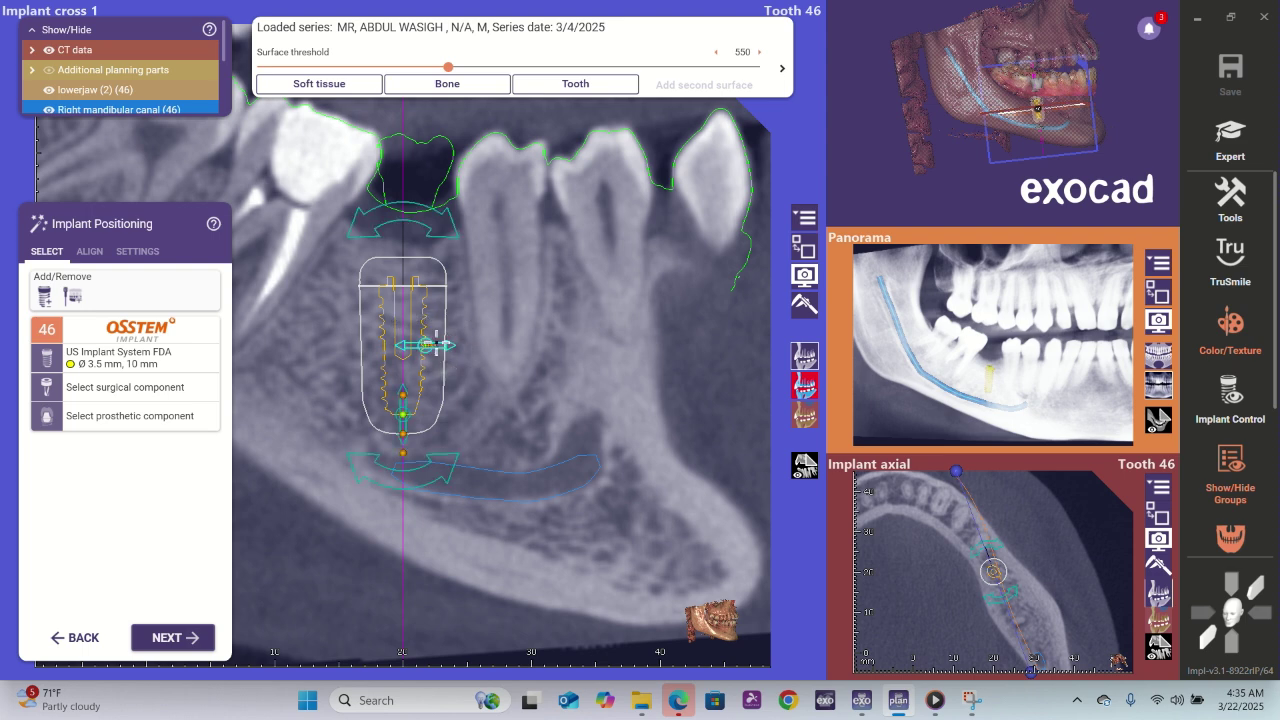
pyautogui.moveTo(427, 345); pyautogui.dragTo(428, 345)
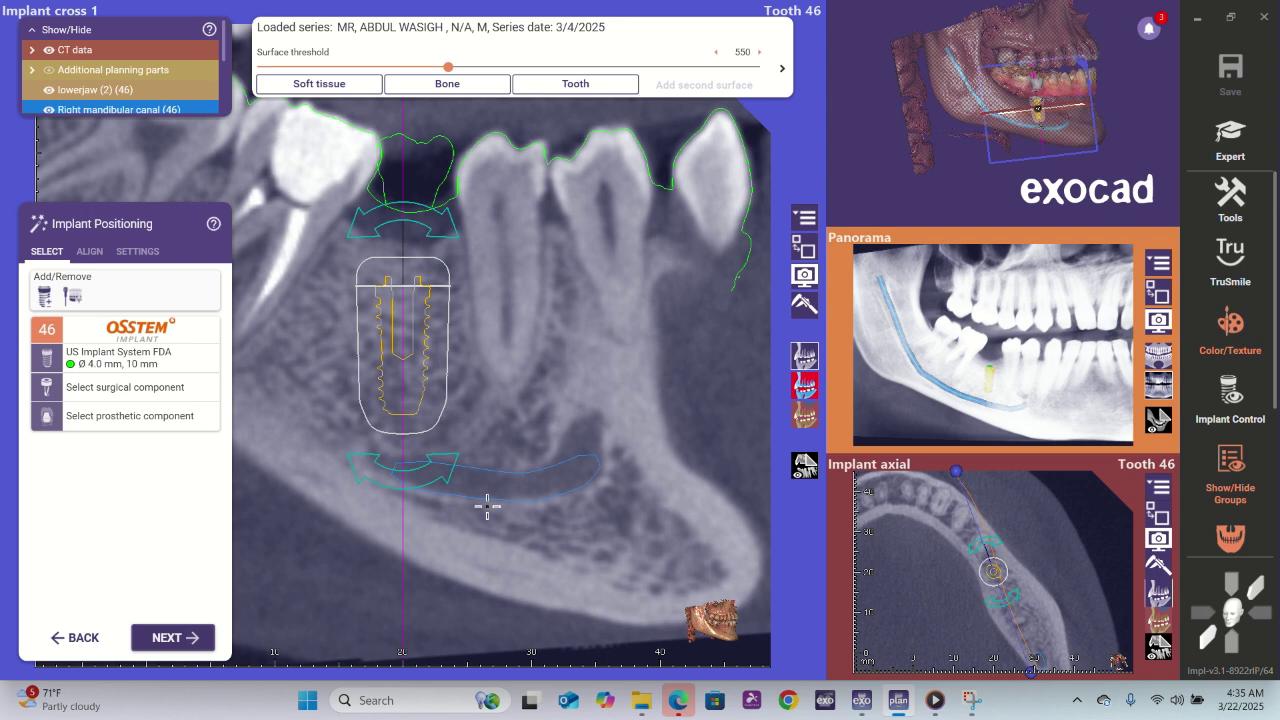
# - Tip the implant's head slightly further toward the front teeth in the slice along the jaw
pyautogui.moveTo(393, 354)
pyautogui.moveTo(452, 229); pyautogui.dragTo(455, 235)
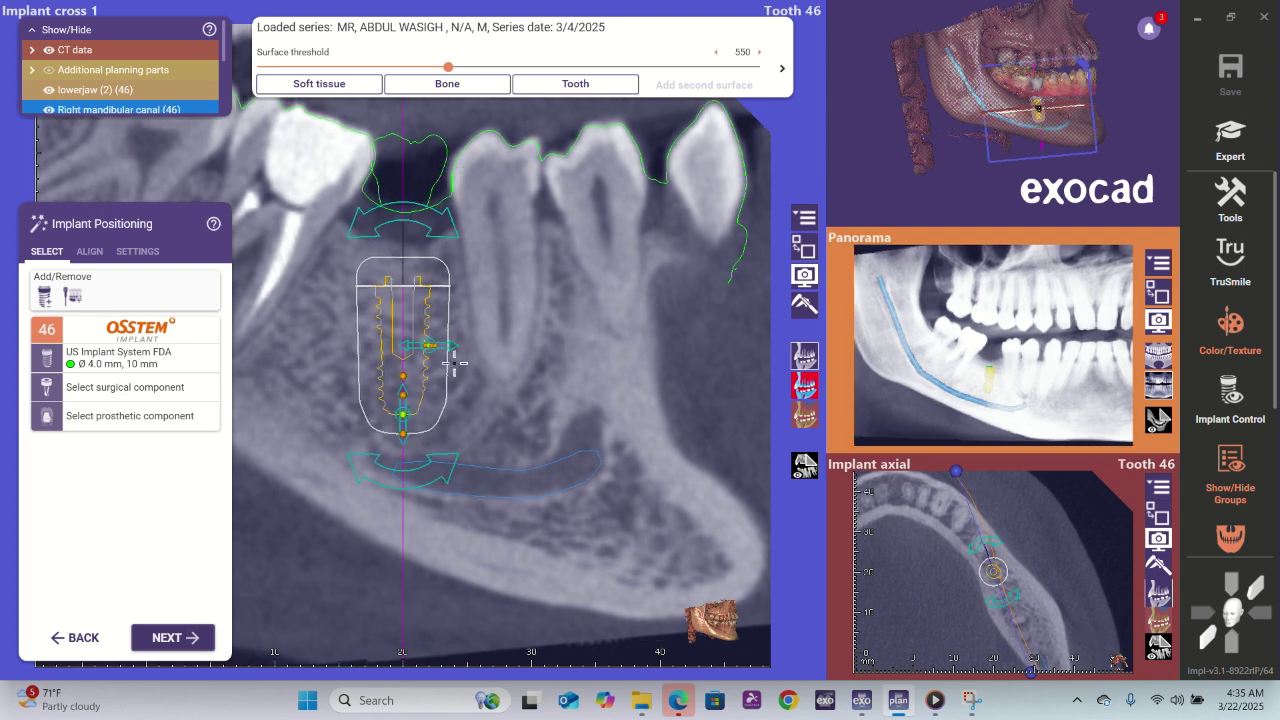
pyautogui.moveTo(360, 477); pyautogui.dragTo(353, 476)
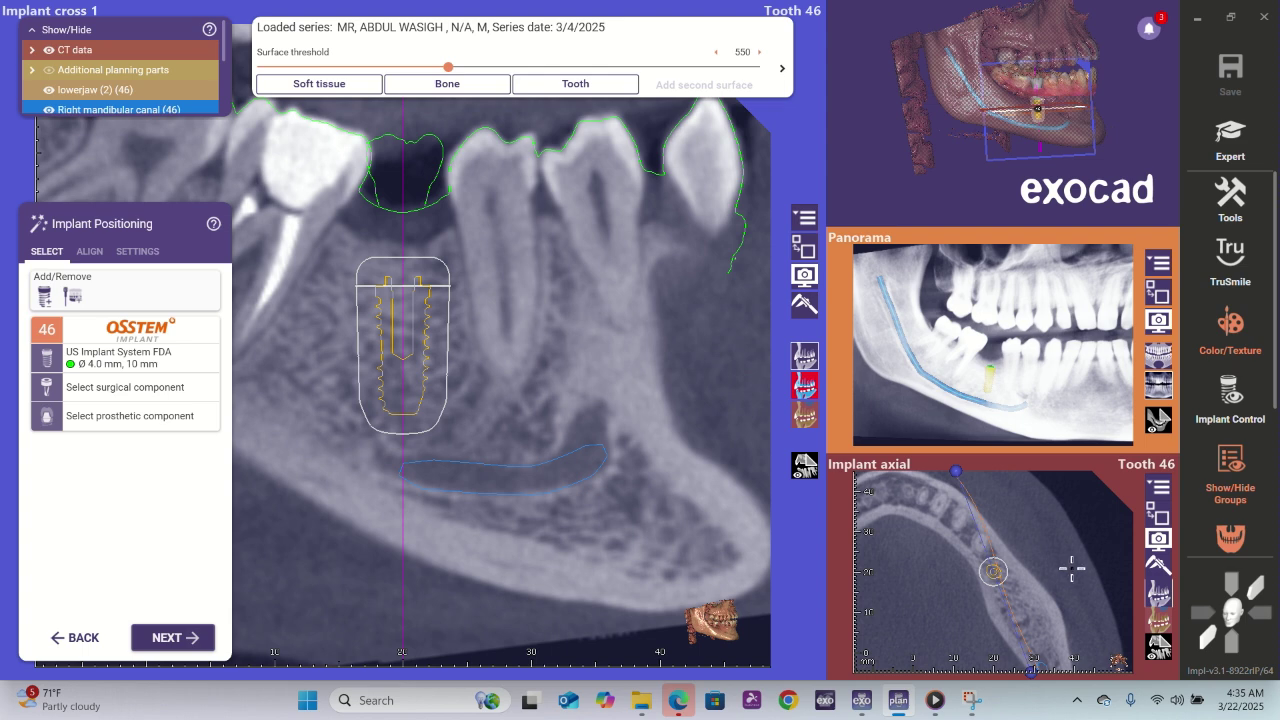
# - Rotate the implant about its long axis in the axial view
pyautogui.scroll(5, 993, 568)
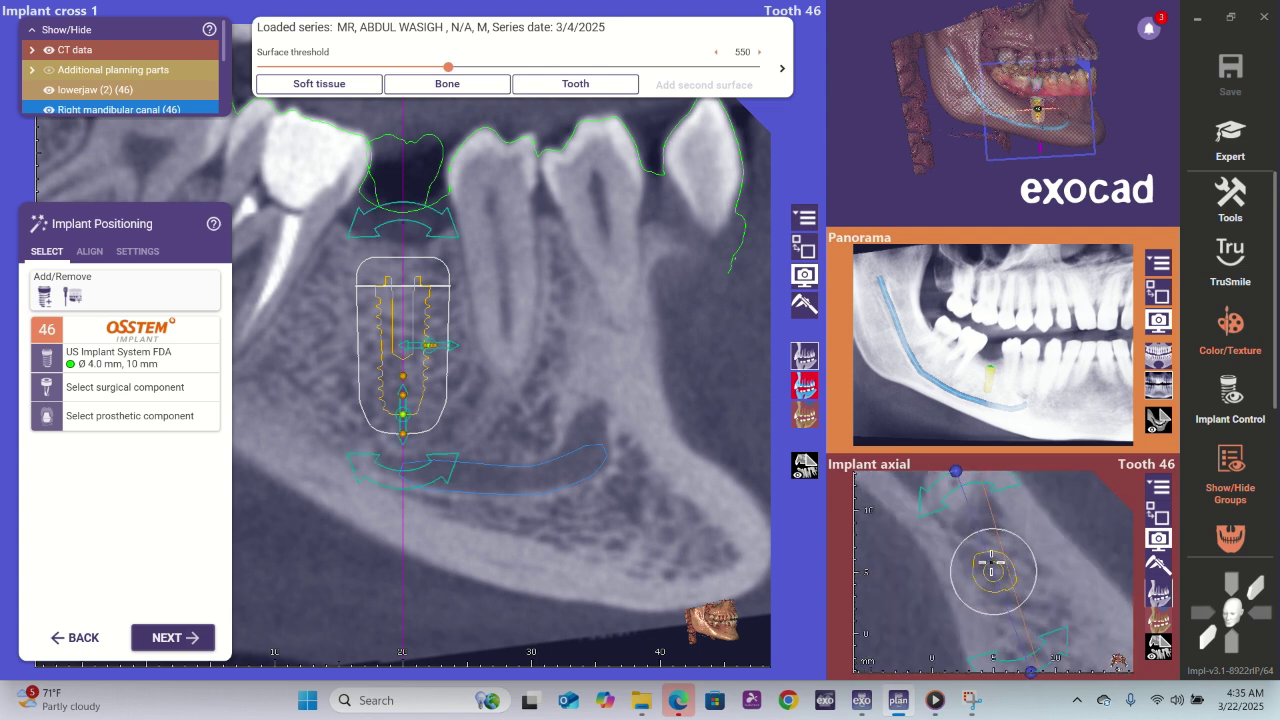
pyautogui.scroll(-4, 991, 563)
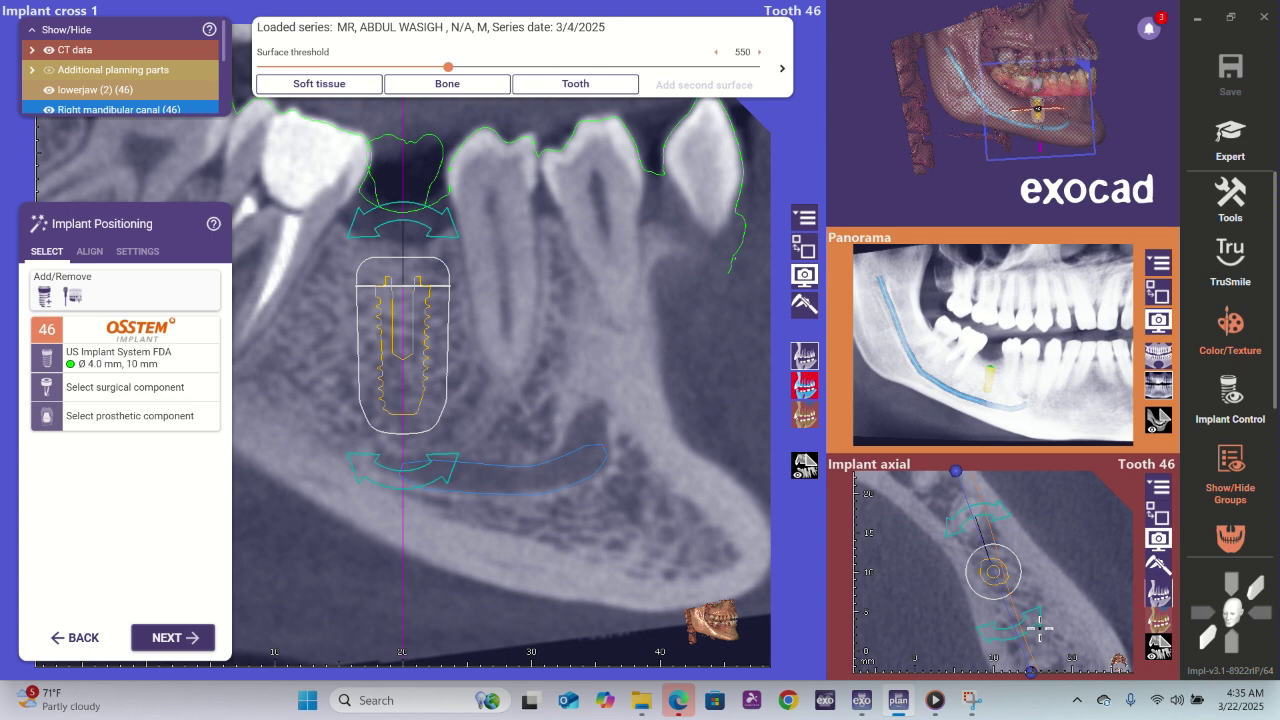
pyautogui.moveTo(1040, 628); pyautogui.dragTo(1031, 596)
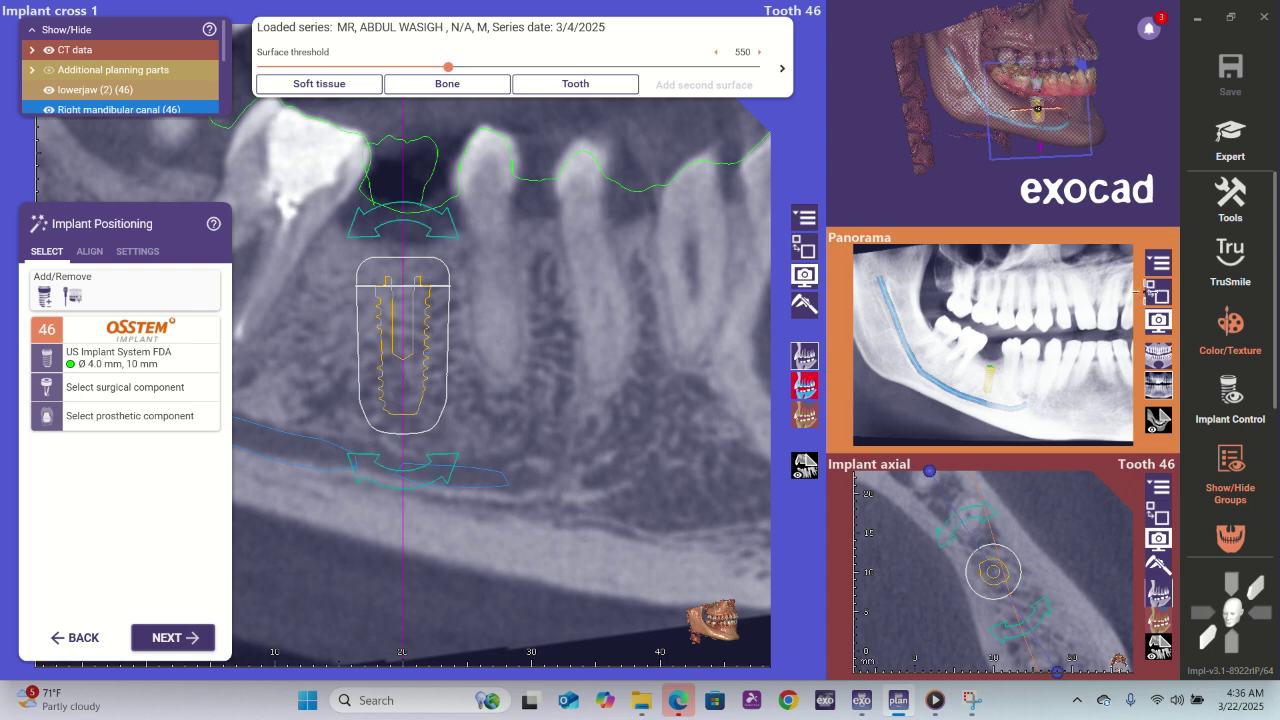
# - Enlarge the panorama and shift the implant slightly toward the back of the jaw
pyautogui.click(1158, 292)
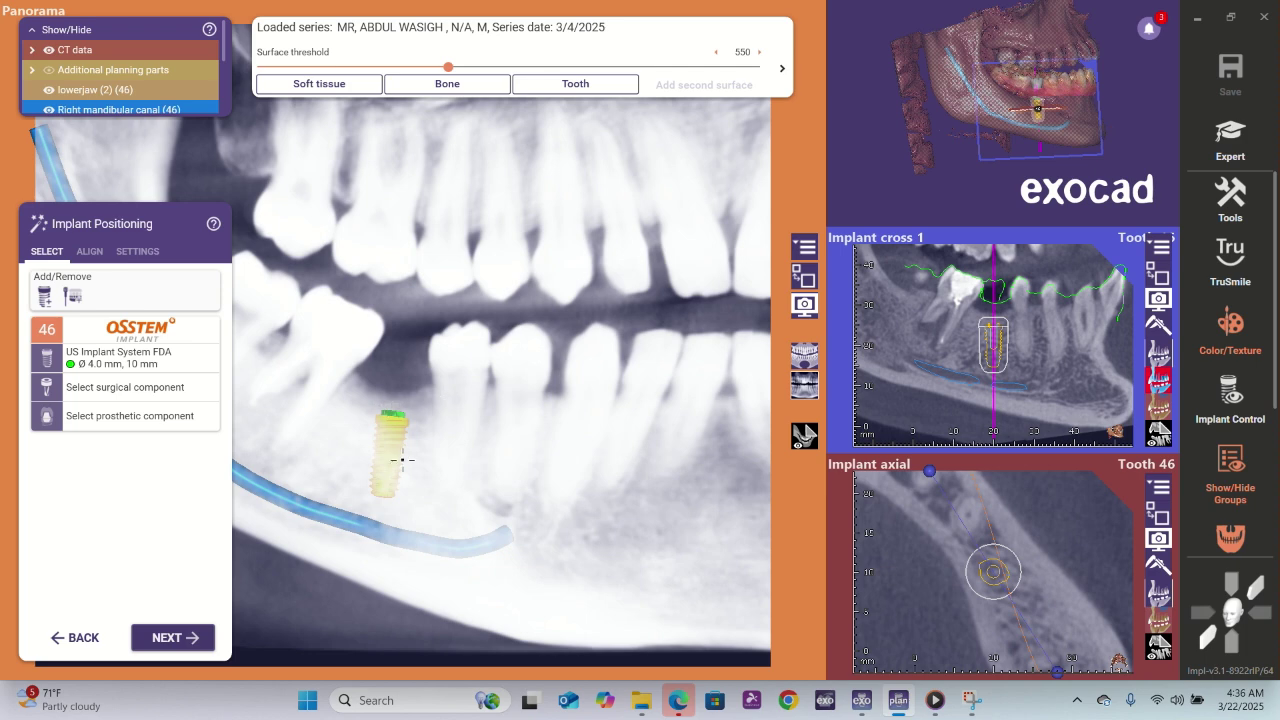
pyautogui.moveTo(392, 445); pyautogui.dragTo(386, 443)
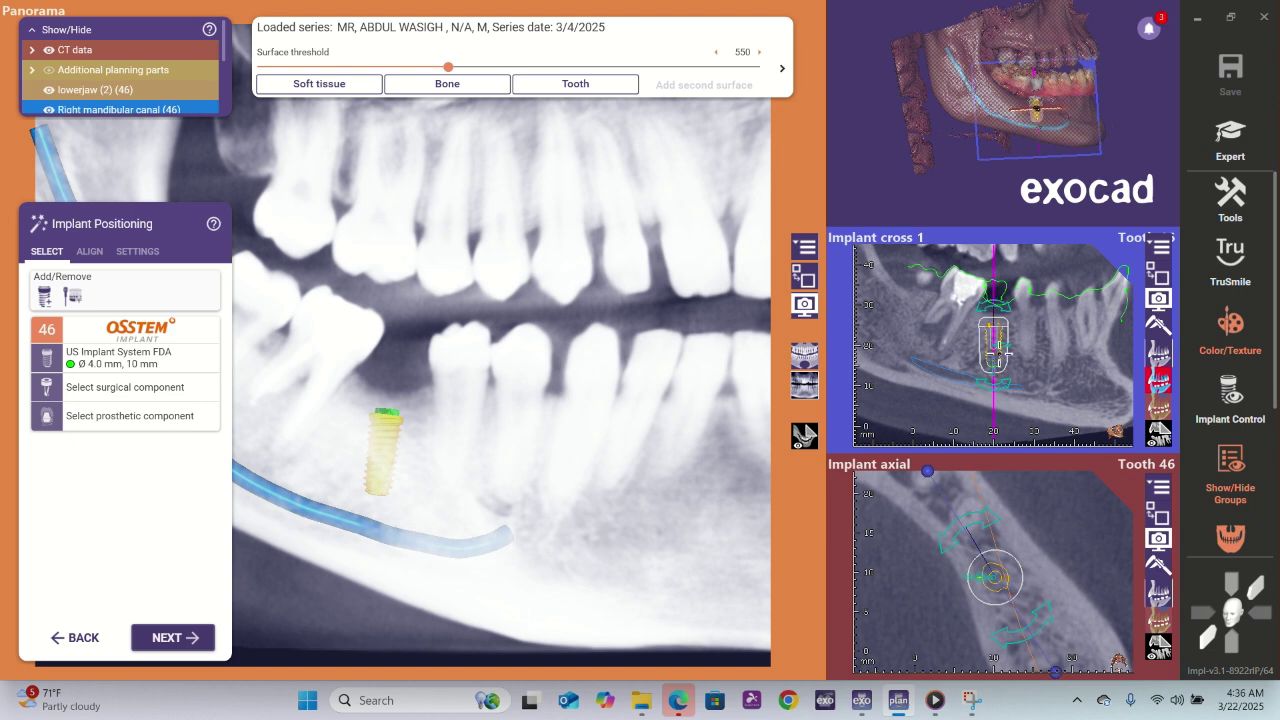
# - Tip the implant's head forward in the enlarged cross-section and turn its axial rotation partly back
pyautogui.click(1159, 276)
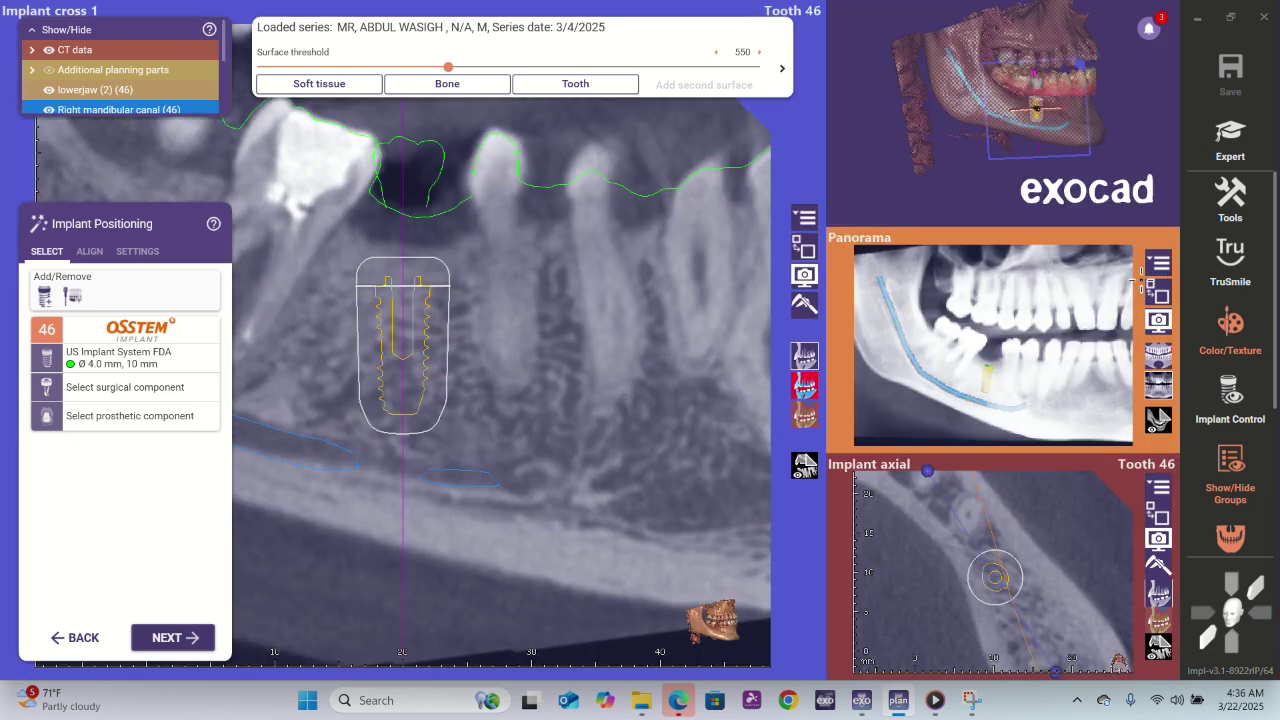
pyautogui.moveTo(446, 229); pyautogui.dragTo(468, 238)
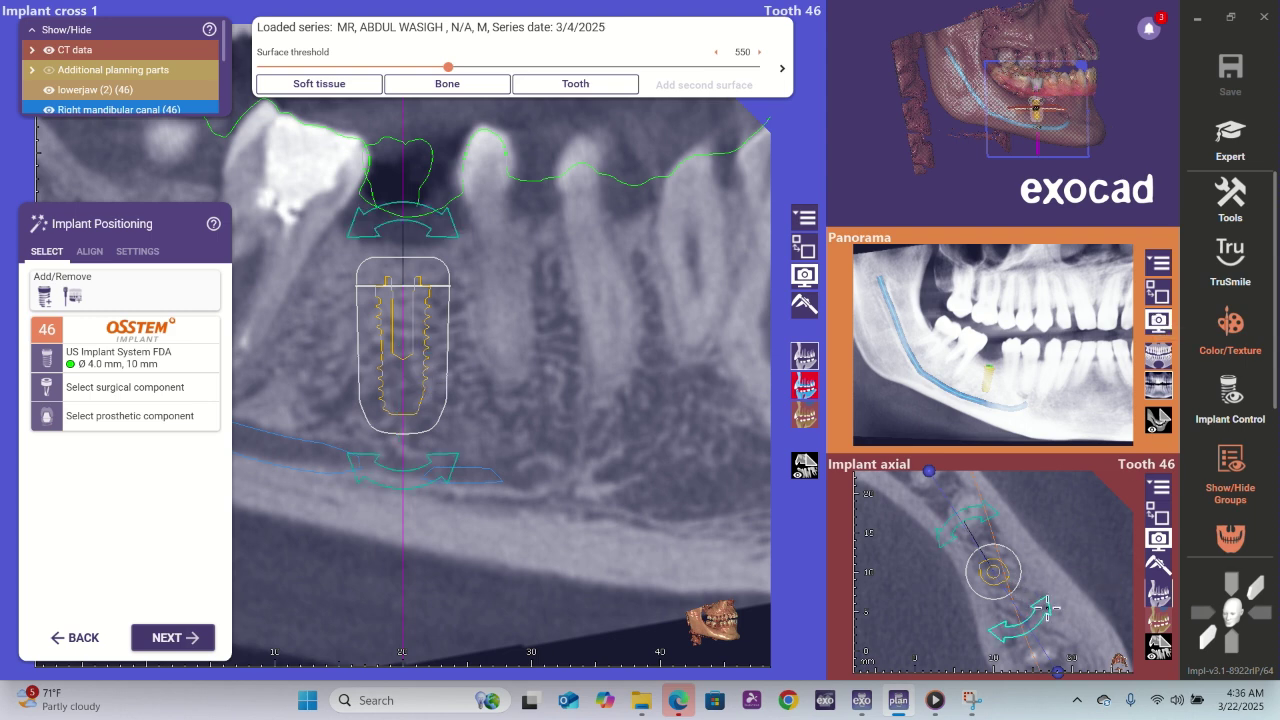
pyautogui.moveTo(1042, 600); pyautogui.dragTo(1038, 612)
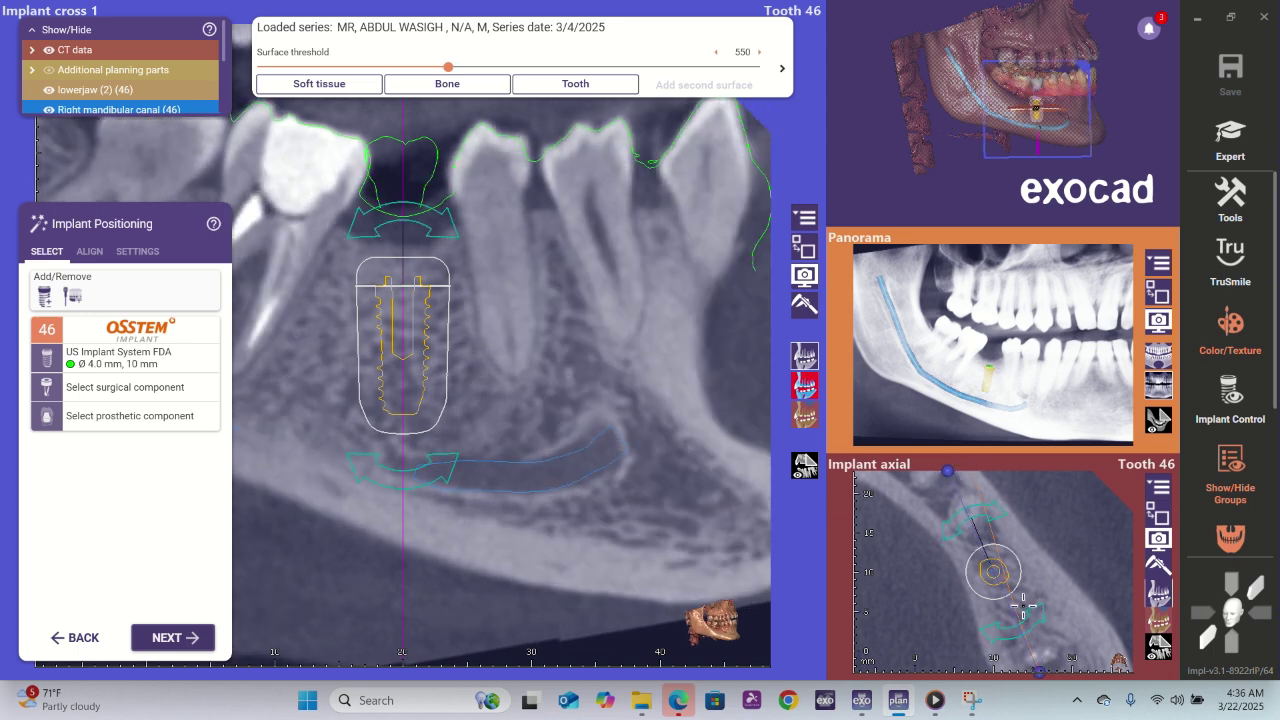
# - Measure the distance between the implant and the root in front of it, refining the measuring points, and end the measurement
pyautogui.moveTo(471, 366)
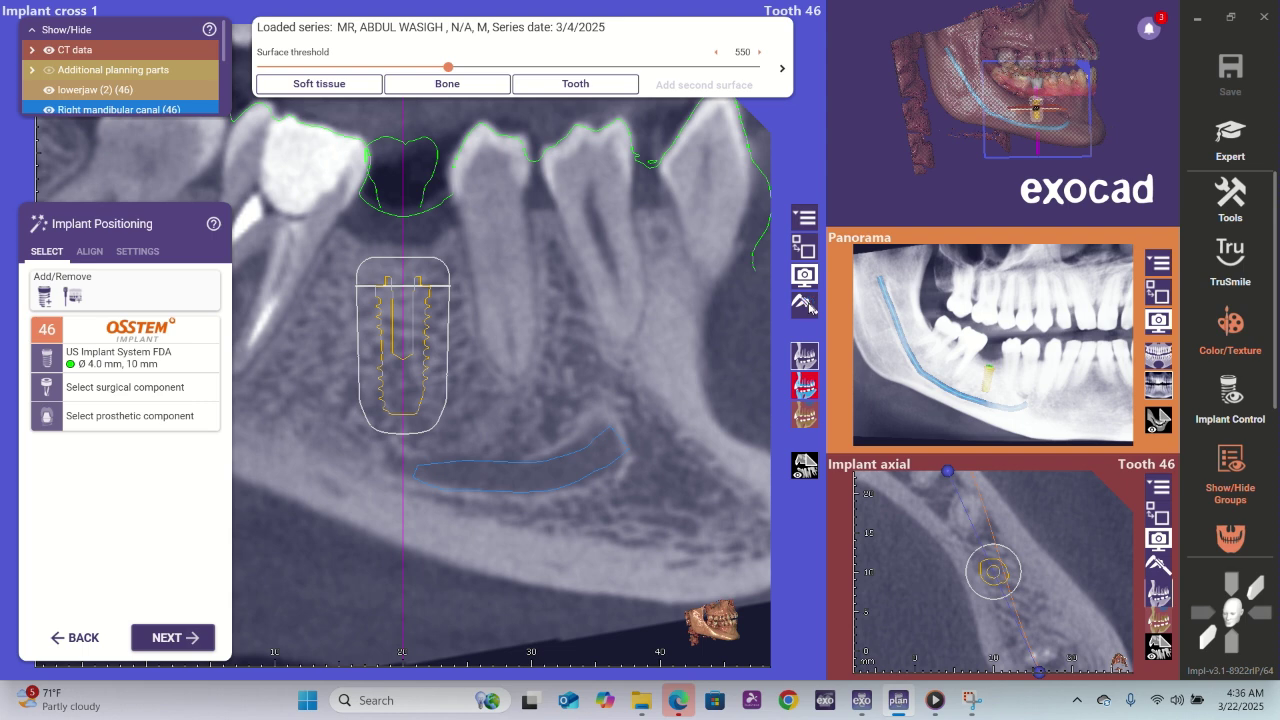
pyautogui.click(804, 303)
pyautogui.moveTo(451, 325)
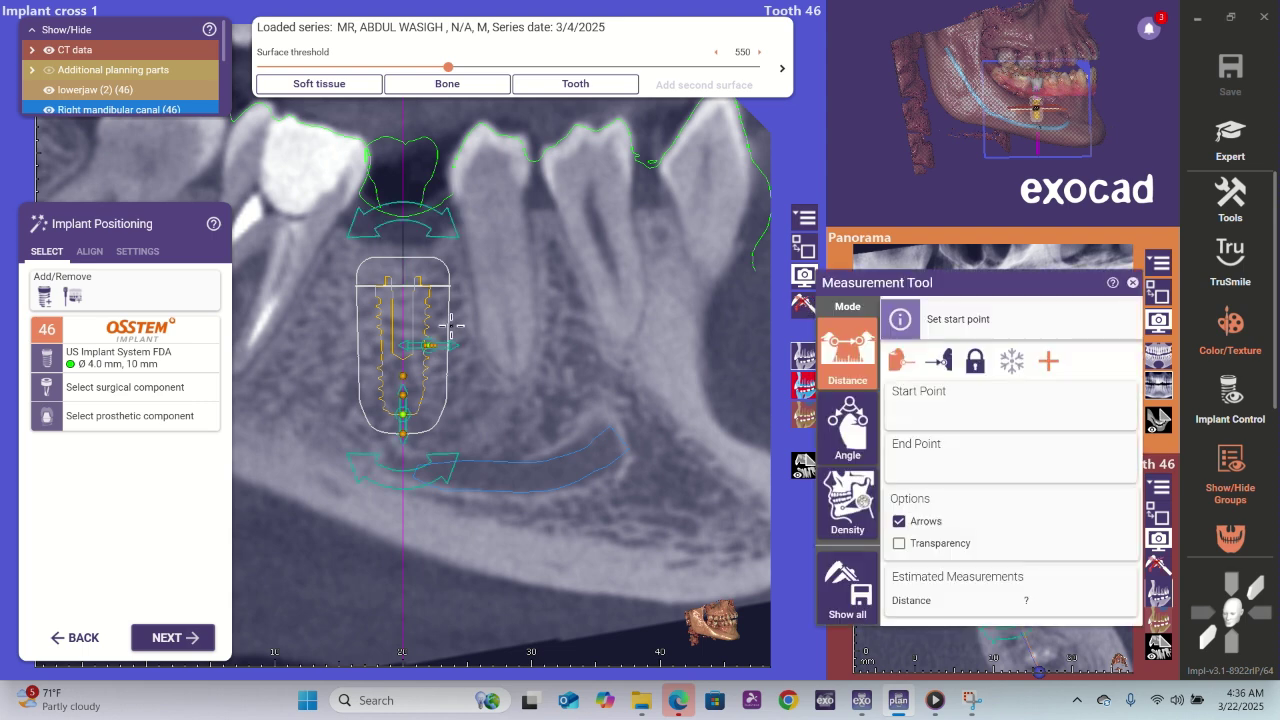
pyautogui.click(450, 320)
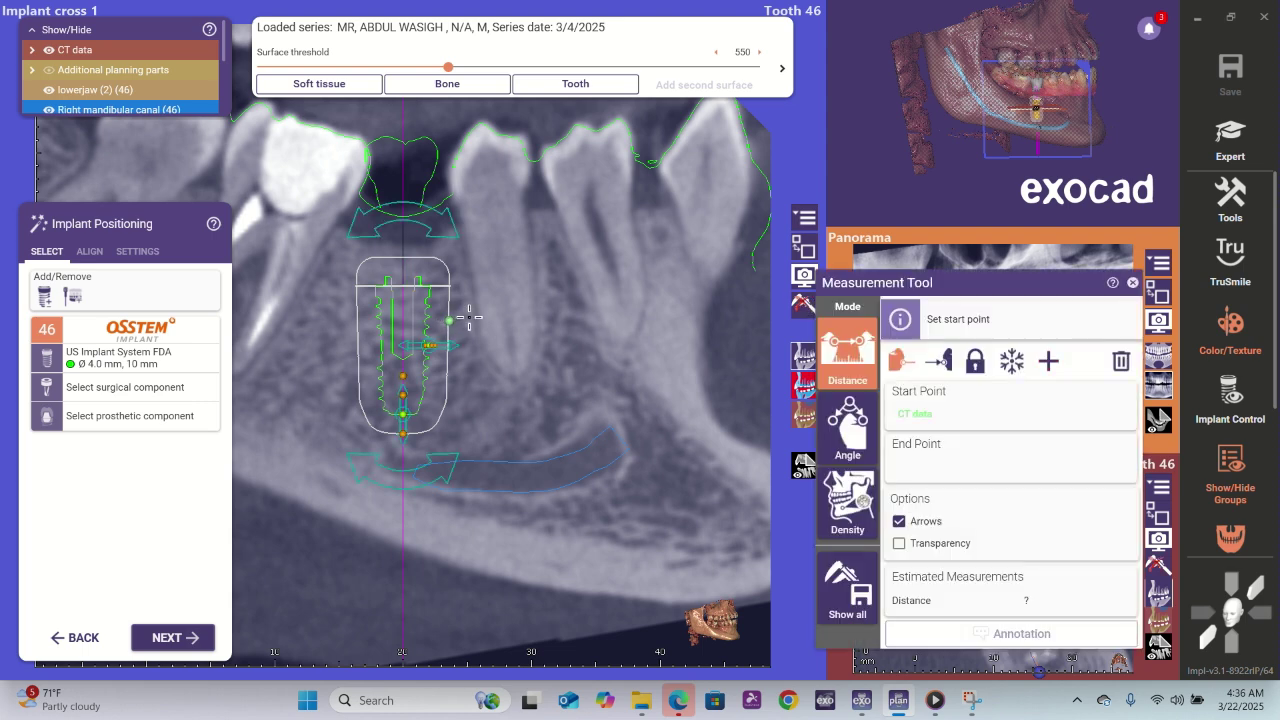
pyautogui.click(478, 318)
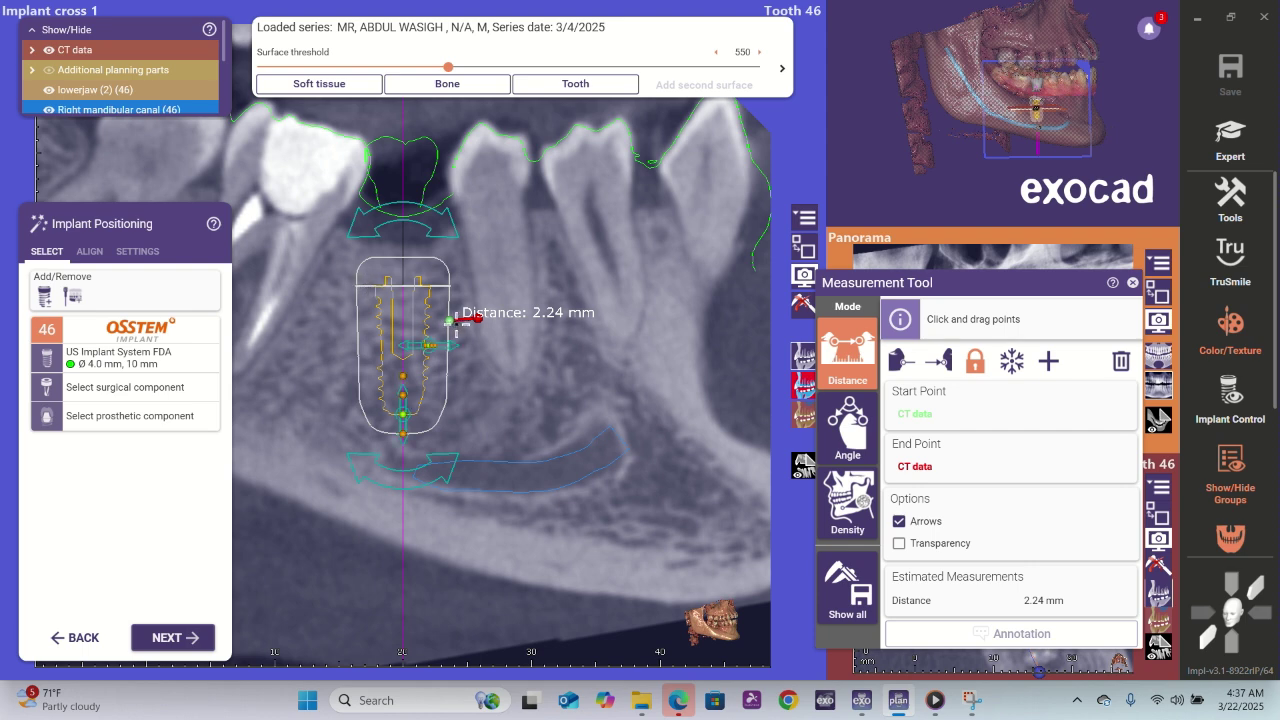
pyautogui.moveTo(449, 319)
pyautogui.mouseDown()
pyautogui.moveTo(400, 320)
pyautogui.moveTo(471, 320)
pyautogui.mouseUp()
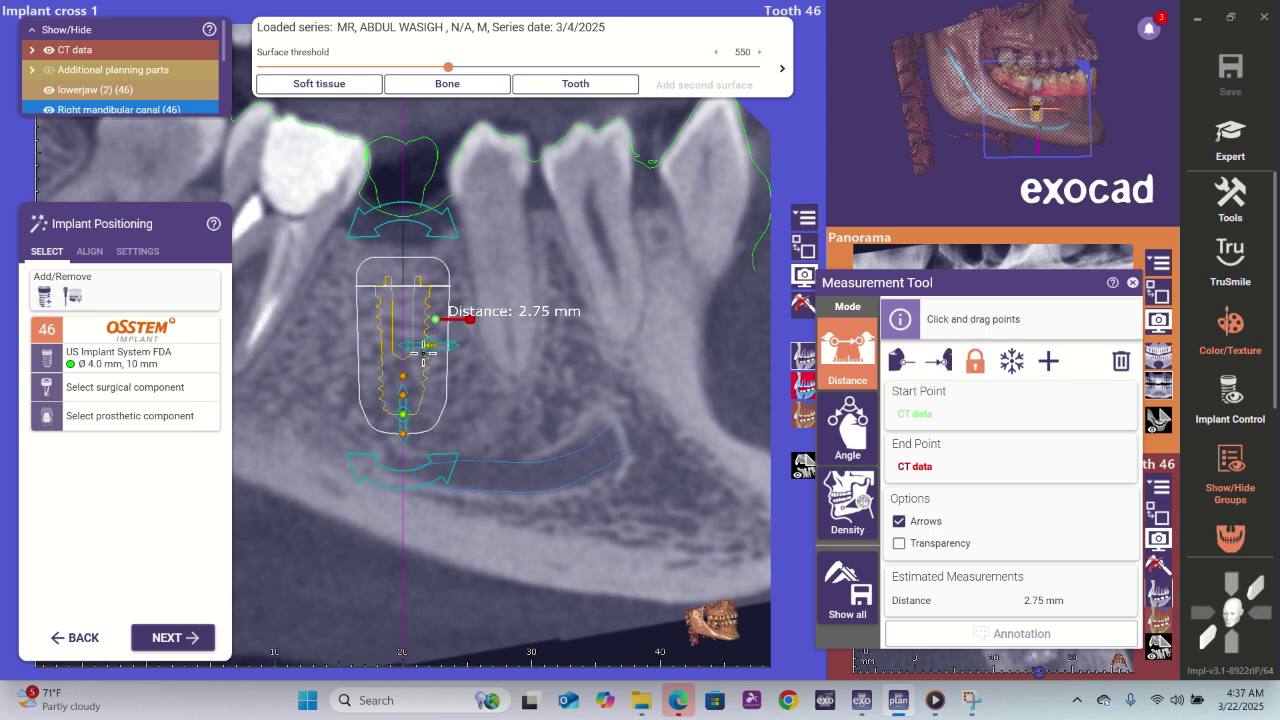
pyautogui.moveTo(433, 320); pyautogui.dragTo(441, 321)
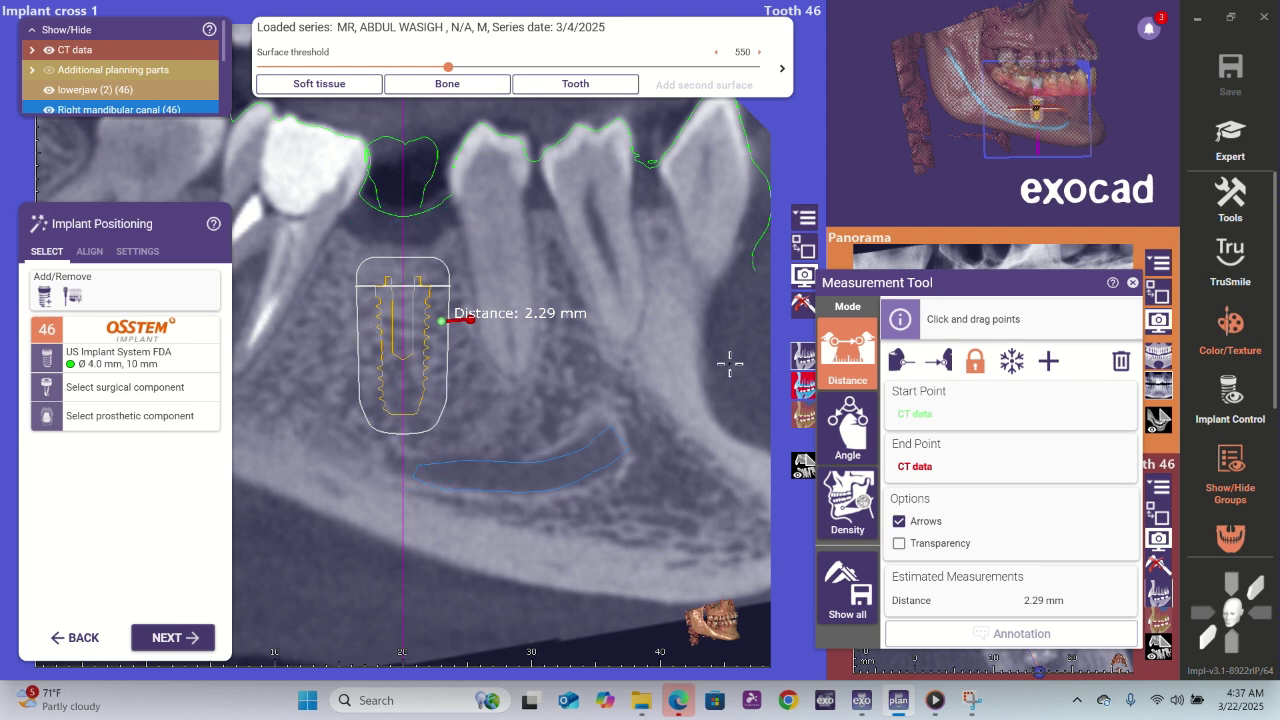
pyautogui.click(806, 306)
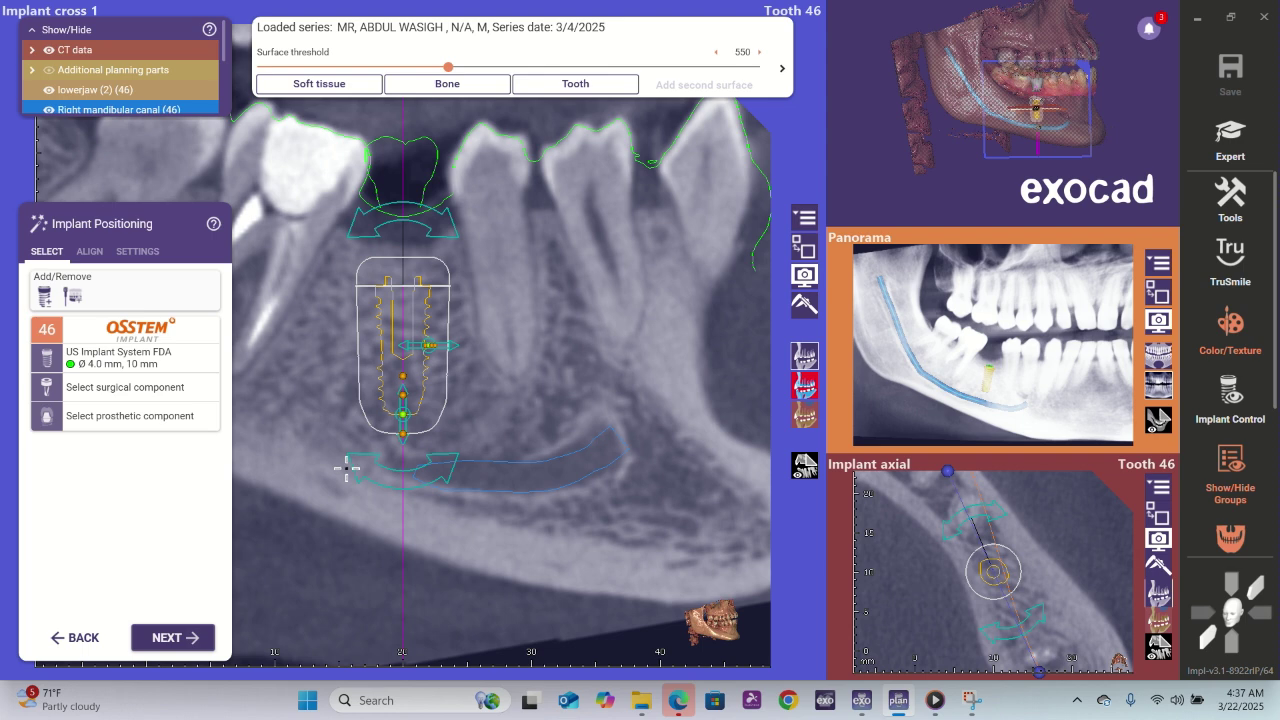
# - Correct the implant's tilt slightly in the cross-section and shift it toward the outer side of the ridge in the axial view
pyautogui.moveTo(347, 468); pyautogui.dragTo(367, 468)
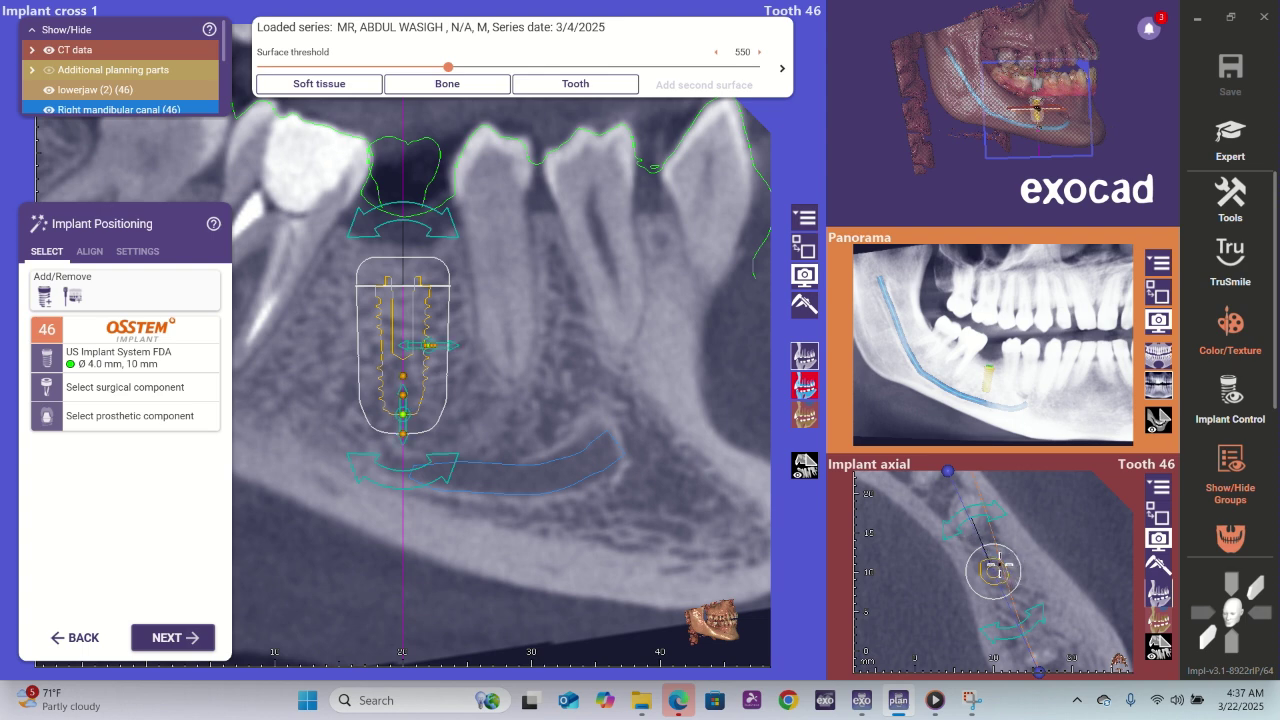
pyautogui.moveTo(999, 566); pyautogui.dragTo(1004, 563)
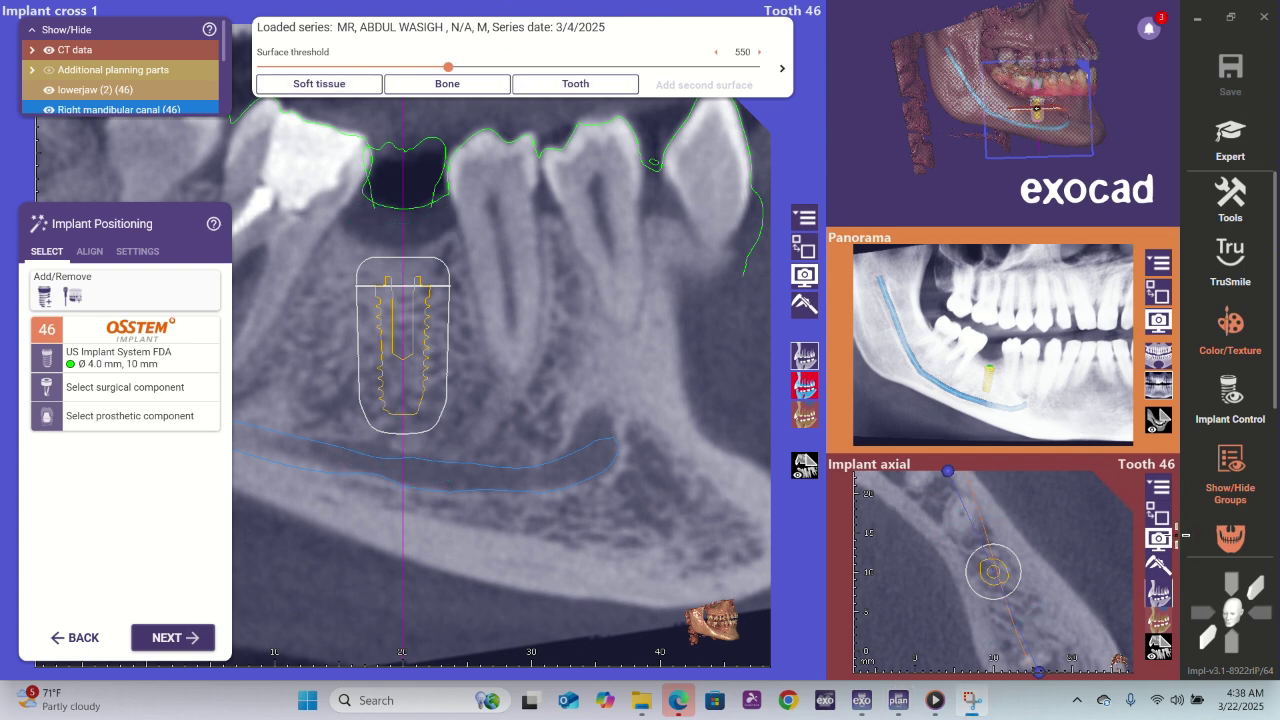
# - Enlarge the axial view, check the implant through its slices and adjust its position within the ridge
pyautogui.click(1158, 514)
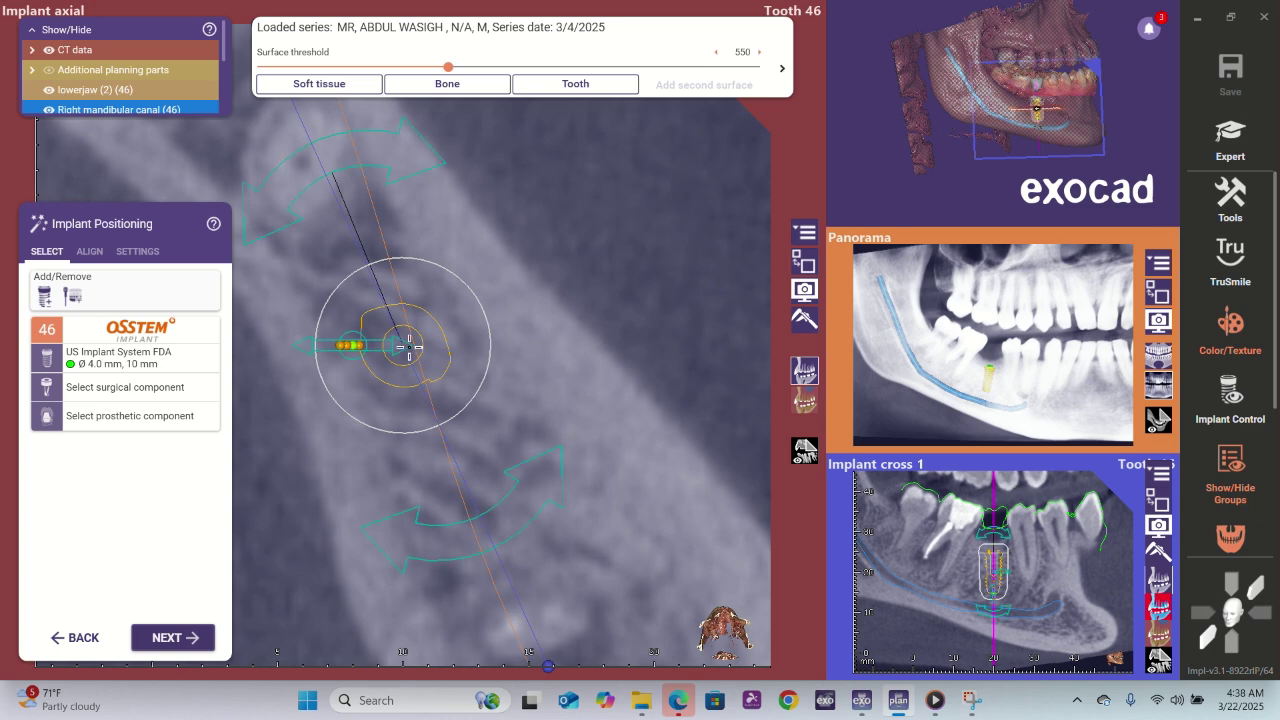
pyautogui.scroll(2, 400, 348)
pyautogui.scroll(-4, 400, 348)
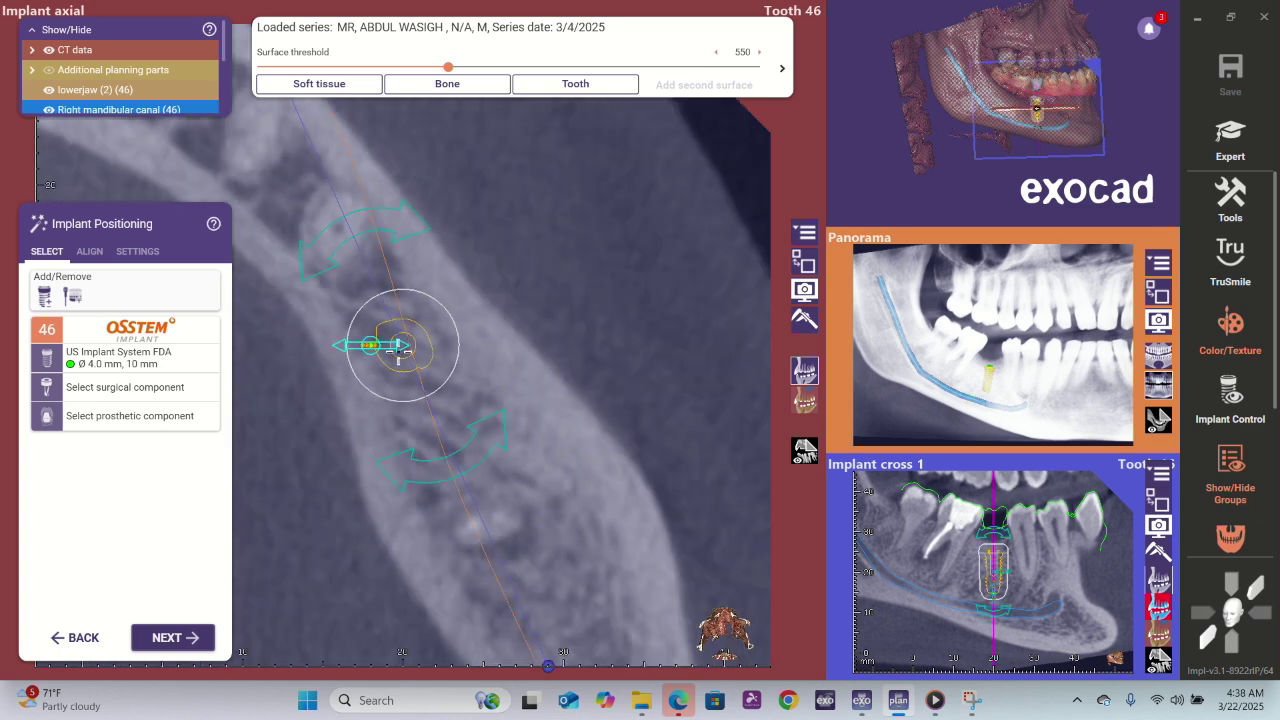
pyautogui.moveTo(486, 371); pyautogui.dragTo(486, 309)
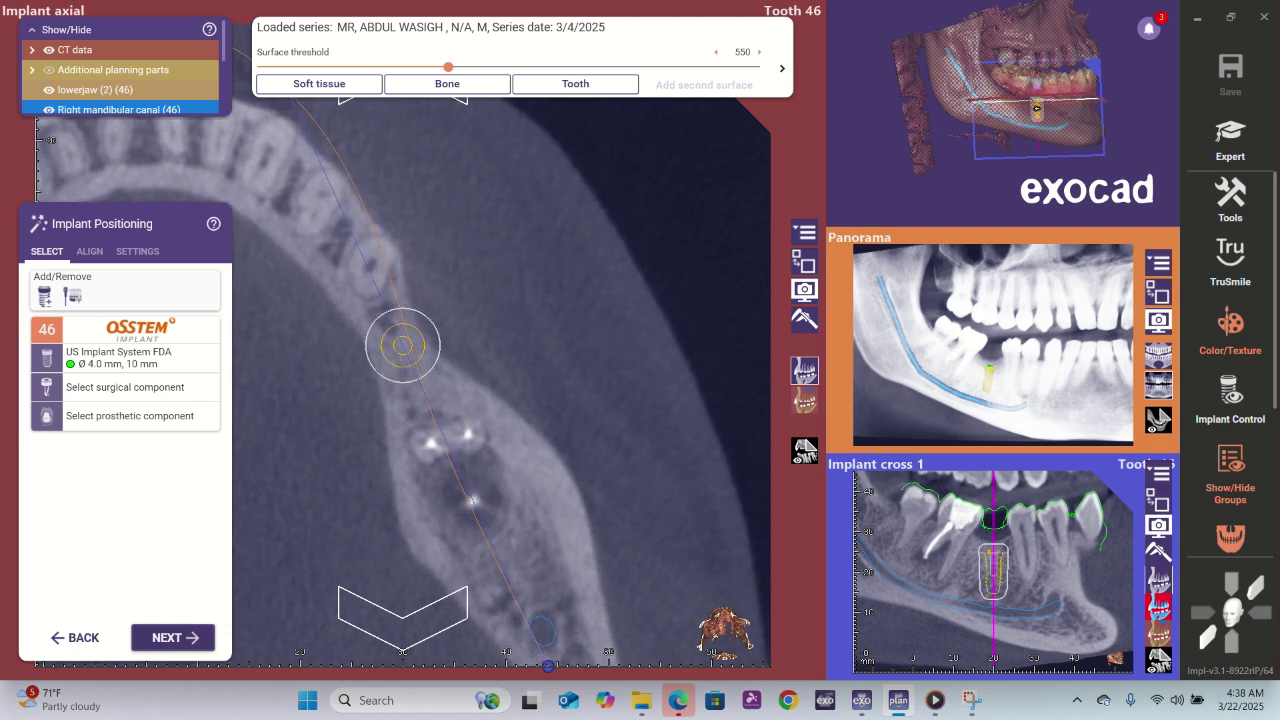
pyautogui.moveTo(391, 363); pyautogui.dragTo(420, 373, button='right')
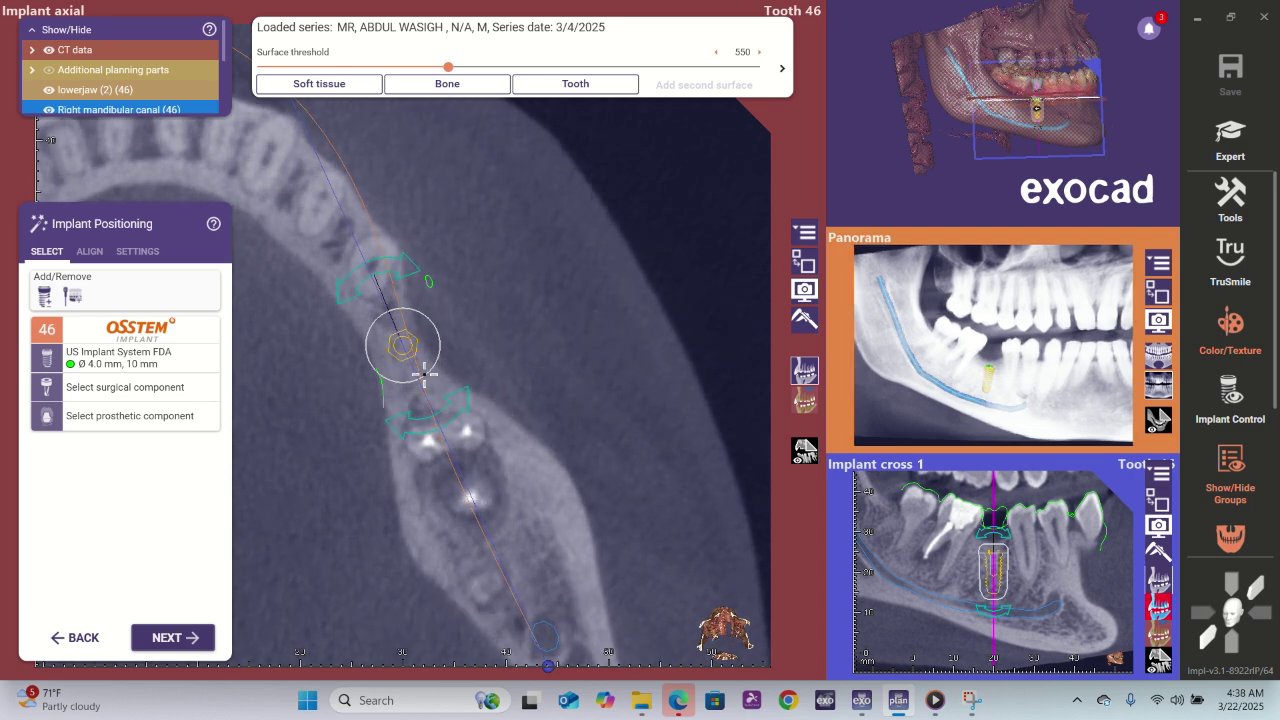
pyautogui.moveTo(392, 351)
pyautogui.mouseDown()
pyautogui.moveTo(381, 353)
pyautogui.moveTo(425, 354)
pyautogui.mouseUp()
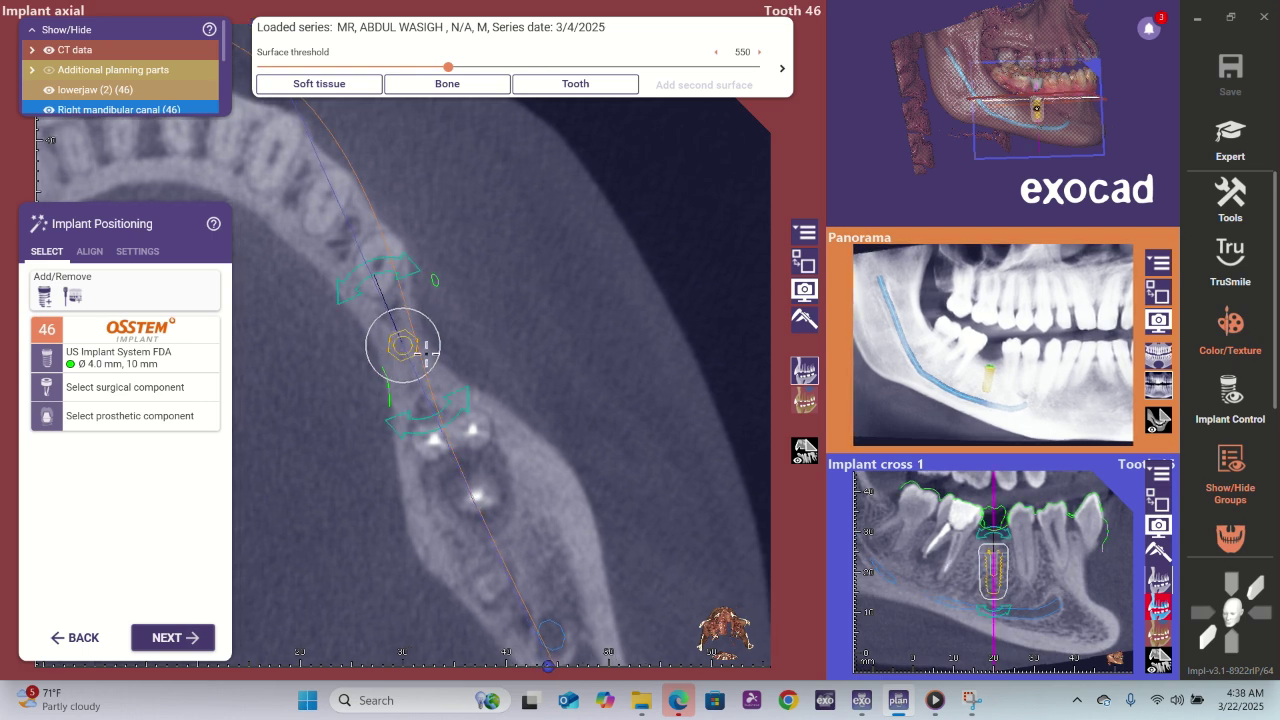
pyautogui.scroll(2, 425, 352)
pyautogui.moveTo(431, 368)
pyautogui.mouseDown(button='right')
pyautogui.moveTo(431, 300)
pyautogui.moveTo(431, 481)
pyautogui.moveTo(431, 356)
pyautogui.moveTo(442, 374)
pyautogui.mouseUp(button='right')
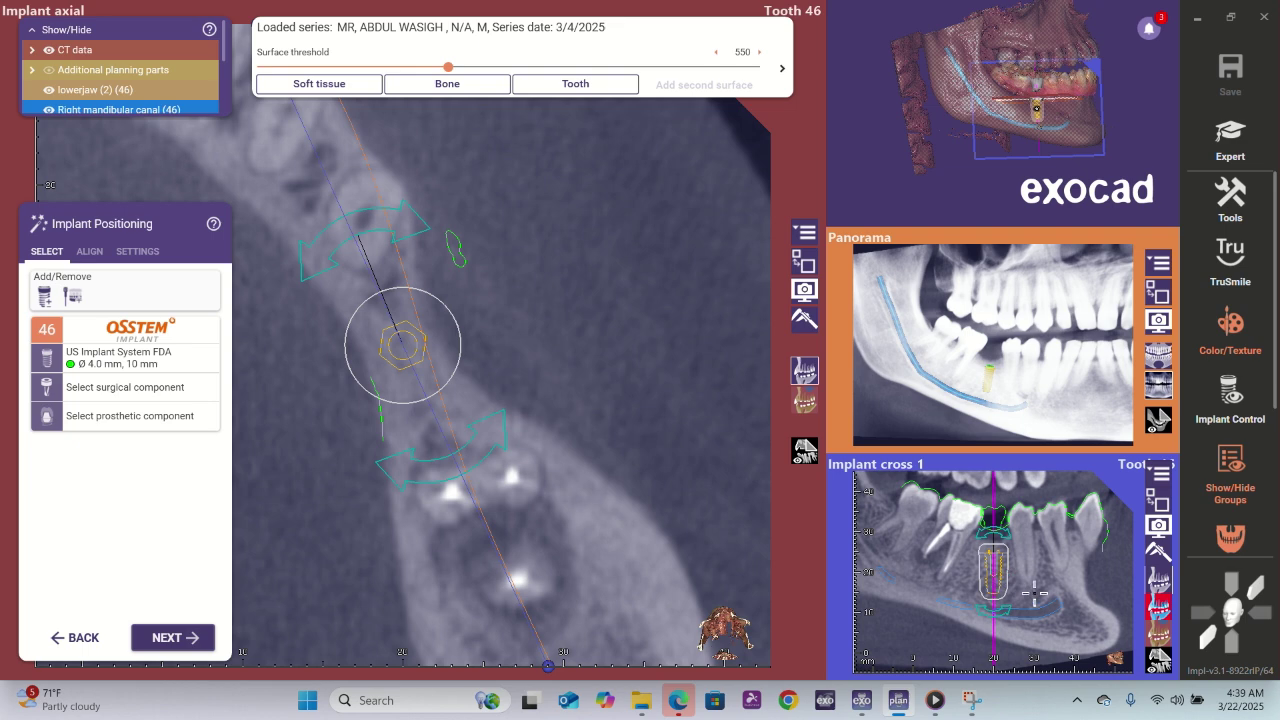
# - Enlarge the cross-section again and shift the implant slightly away from the neighbouring front root
pyautogui.click(1163, 507)
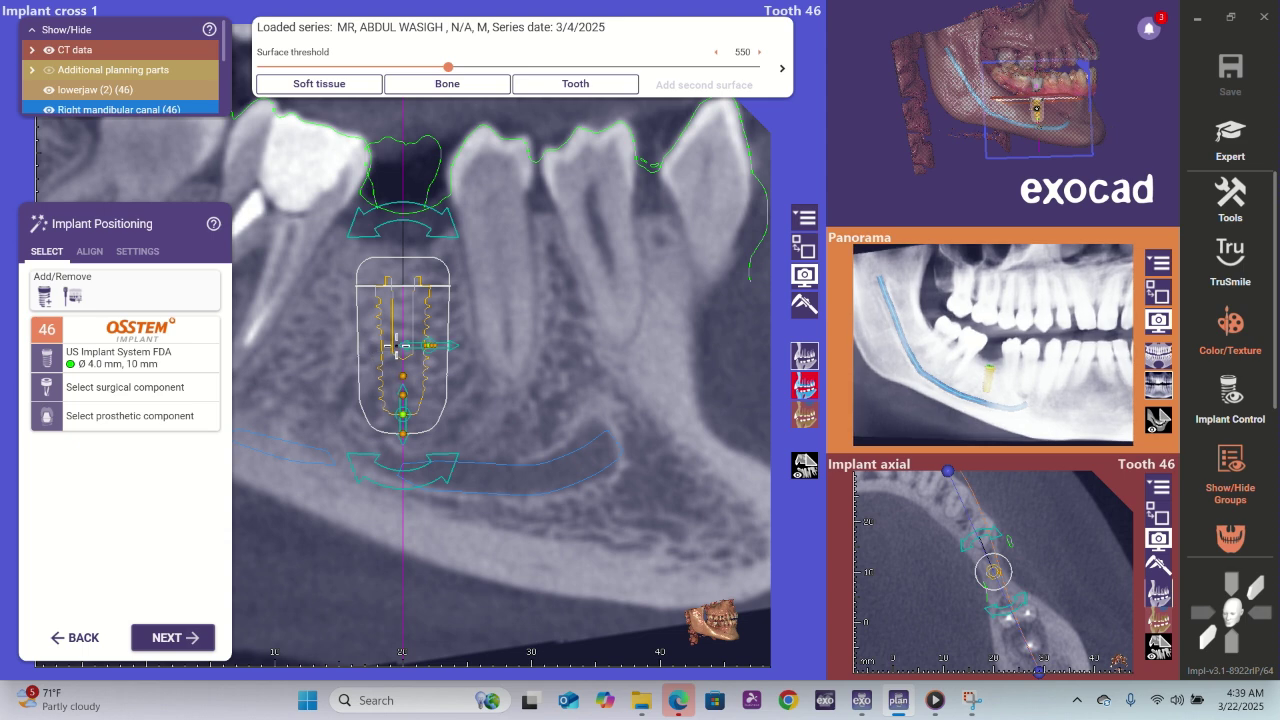
pyautogui.moveTo(400, 344); pyautogui.dragTo(393, 311)
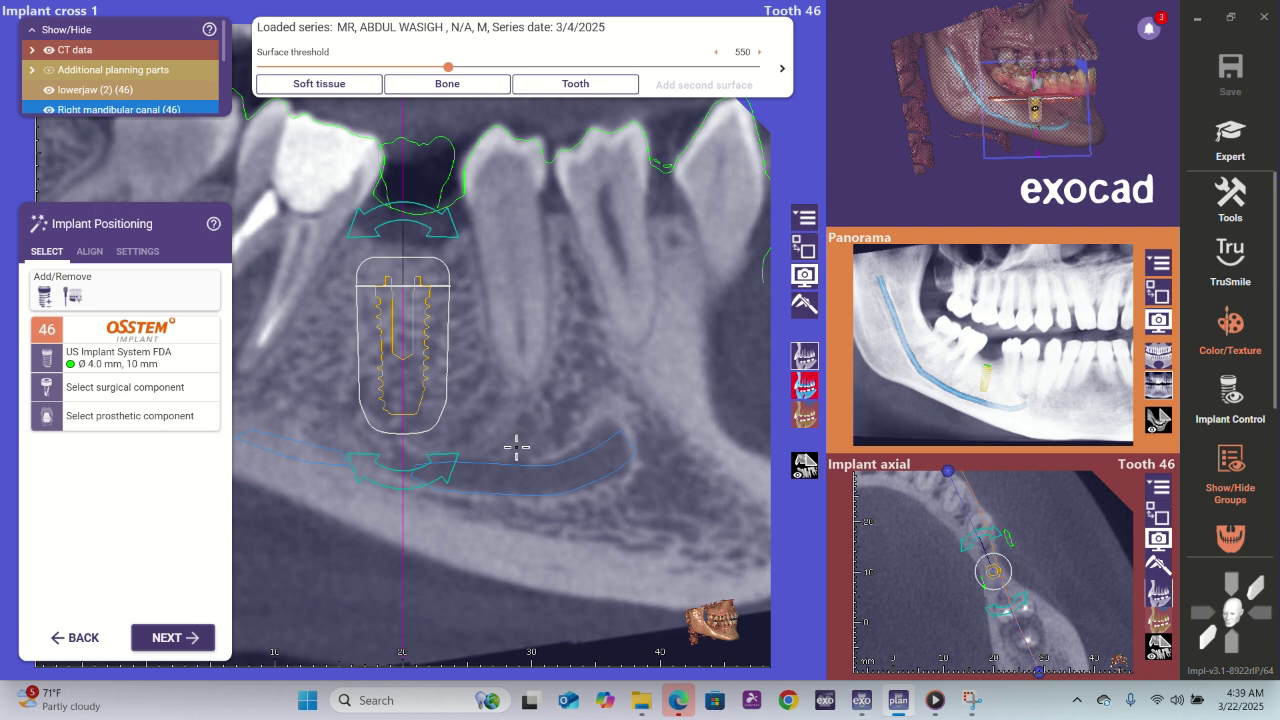
# - Inspect the implant in the cross-section and enlarged axial view, and rotate the cross-section around the implant to cut across the ridge
pyautogui.moveTo(391, 347)
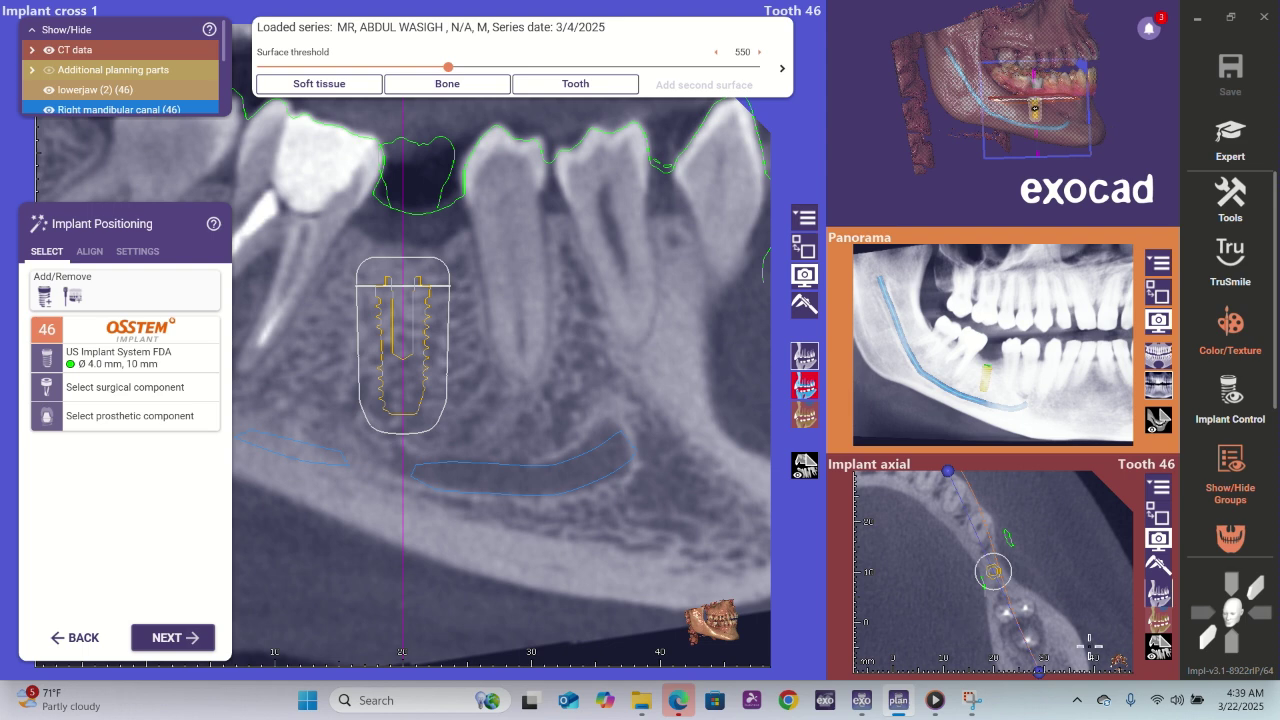
pyautogui.moveTo(1027, 621)
pyautogui.scroll(3, 1000, 566)
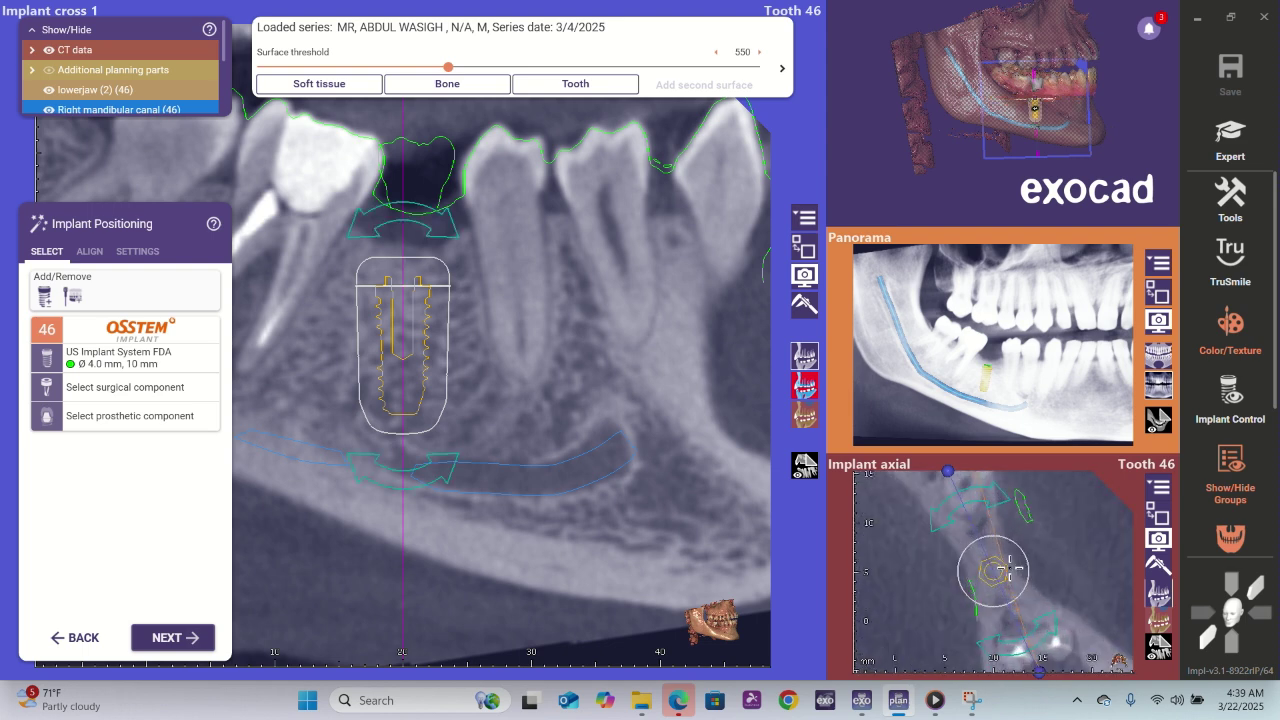
pyautogui.scroll(-1, 1012, 566)
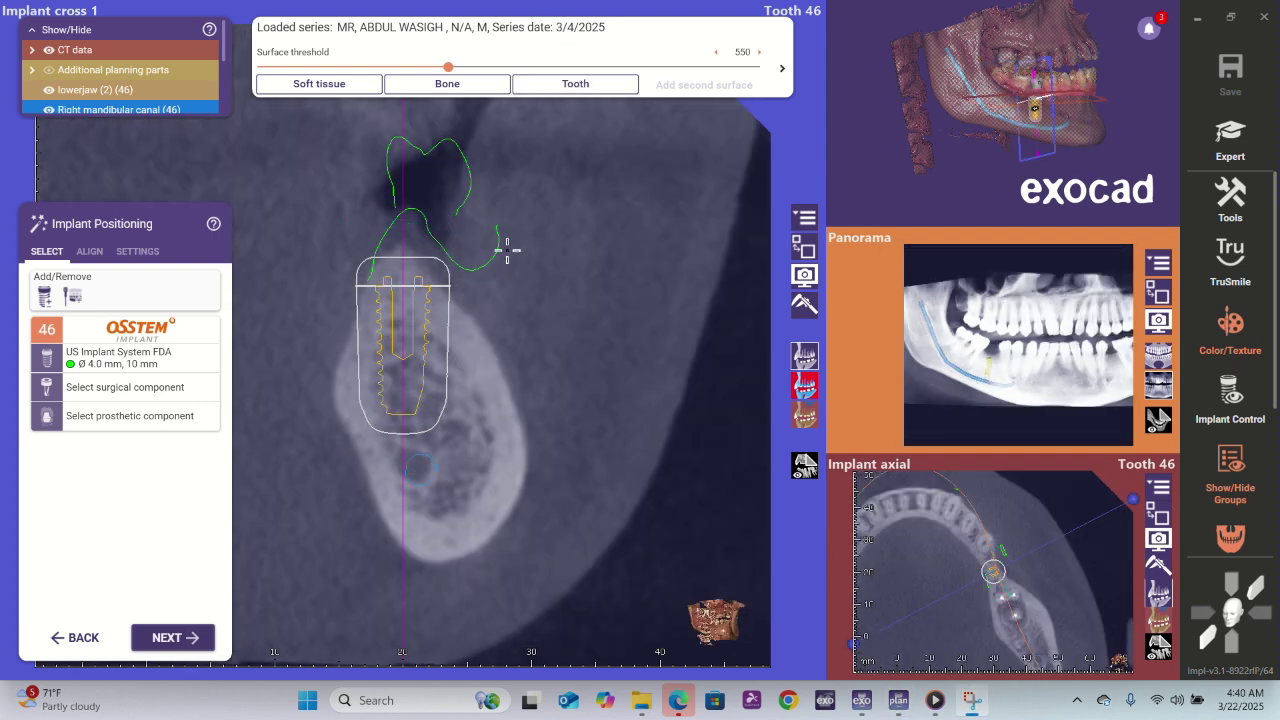
pyautogui.moveTo(500, 345); pyautogui.dragTo(566, 373, button='right')
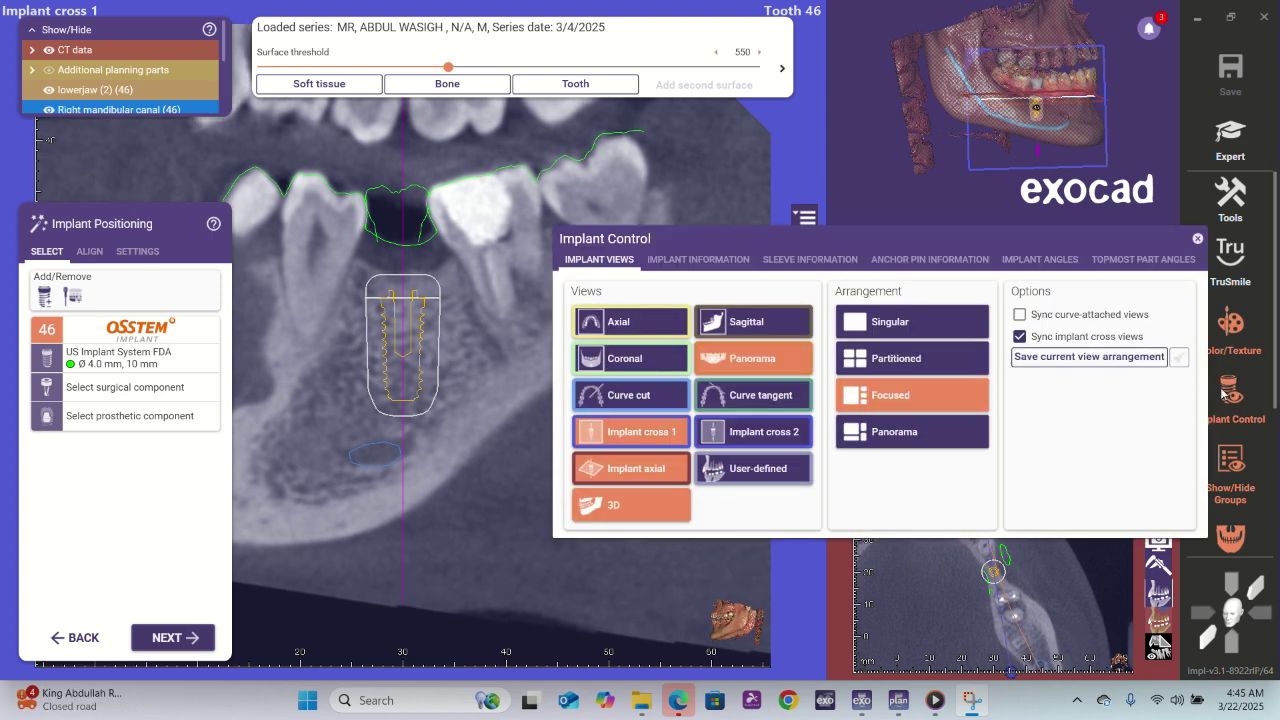
# - Try out the sagittal, axial and coronal view toggles in Implant Control, hide the coronal view again and close the dialog
pyautogui.click(1230, 393)
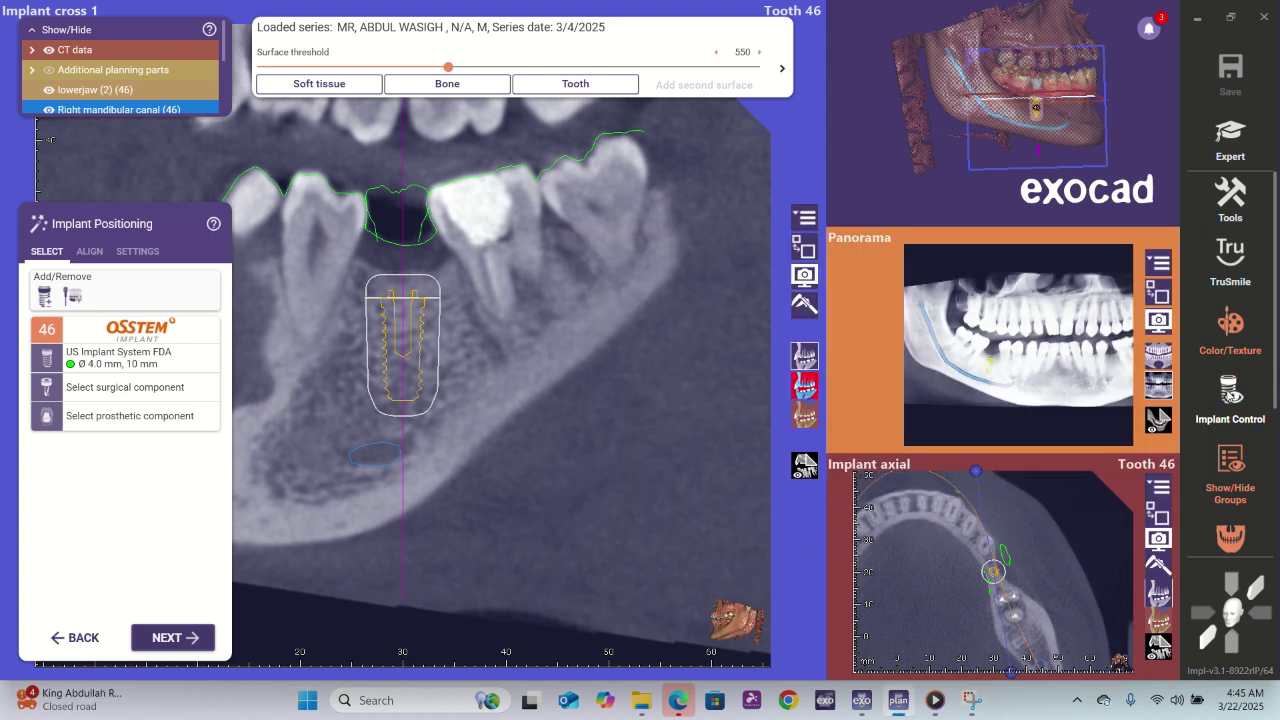
pyautogui.click(1230, 393)
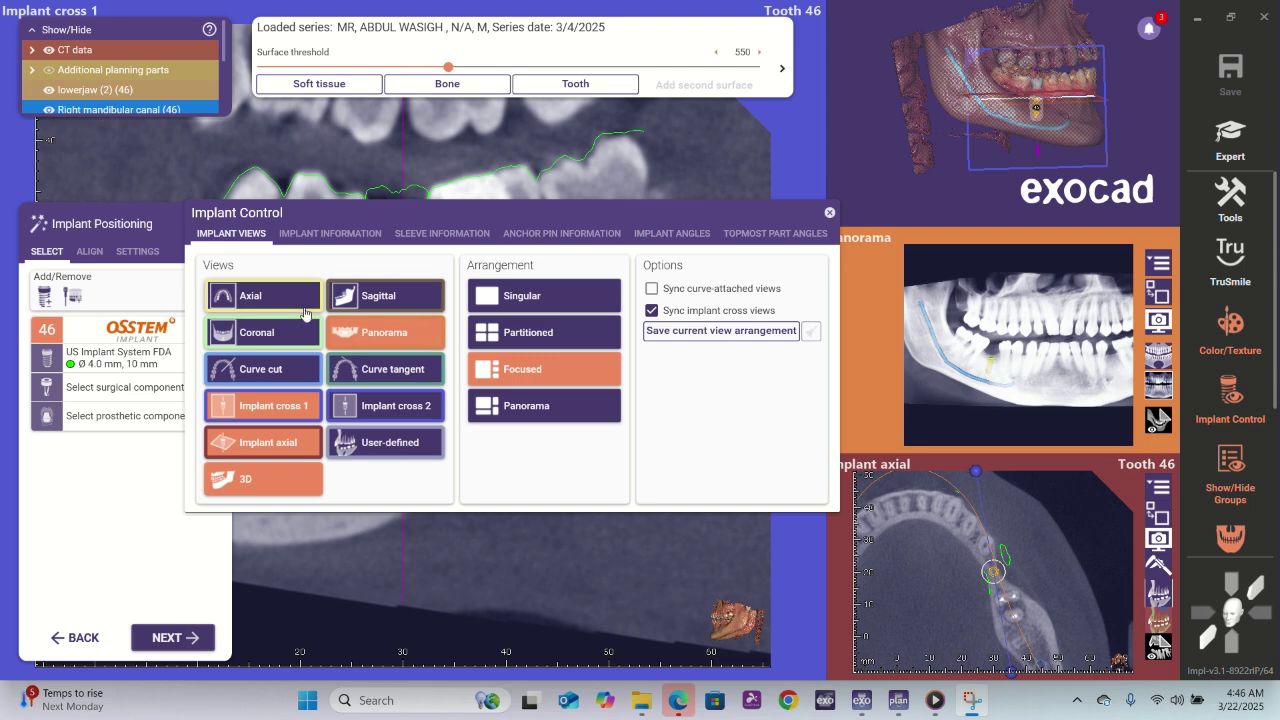
pyautogui.click(377, 298)
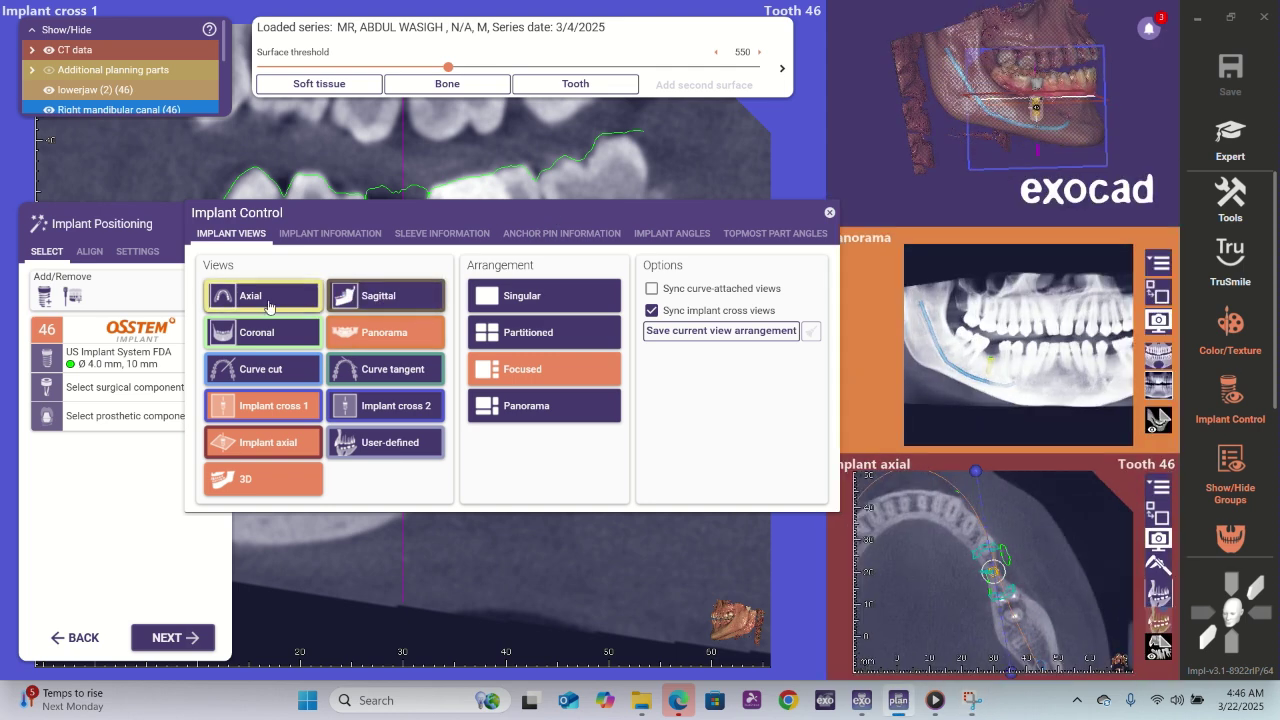
pyautogui.click(268, 306)
pyautogui.click(268, 306)
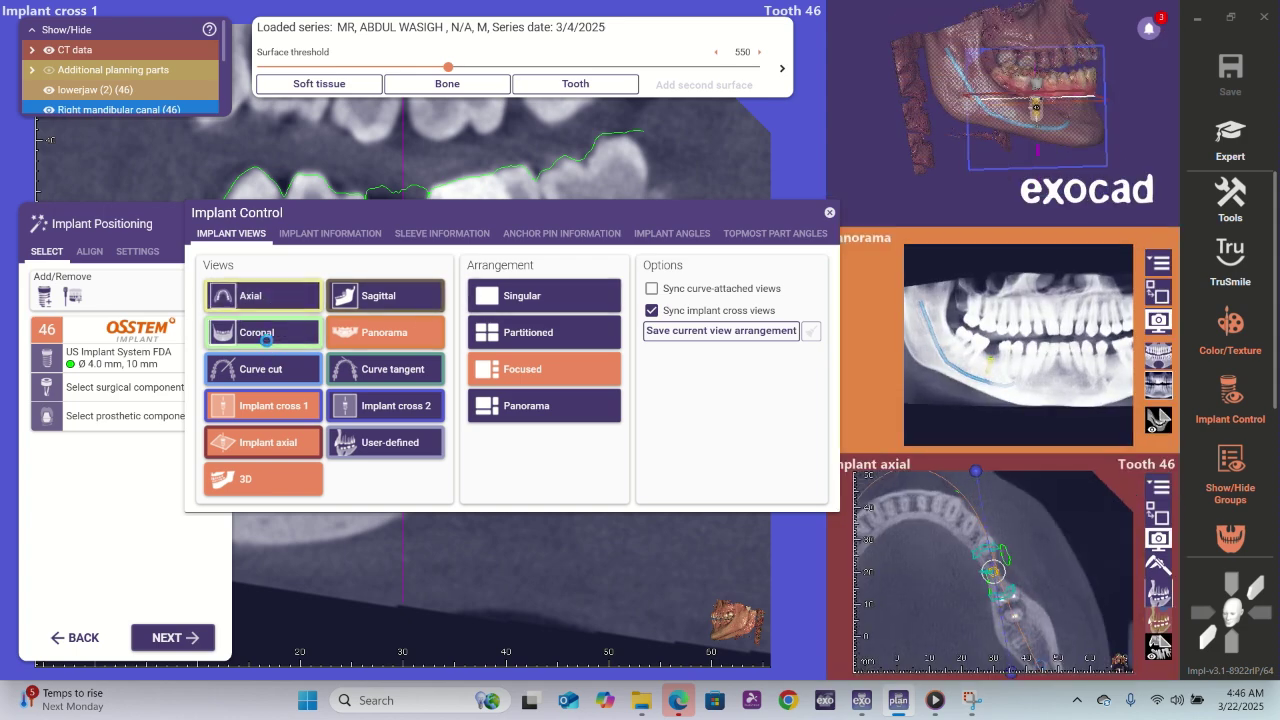
pyautogui.click(268, 346)
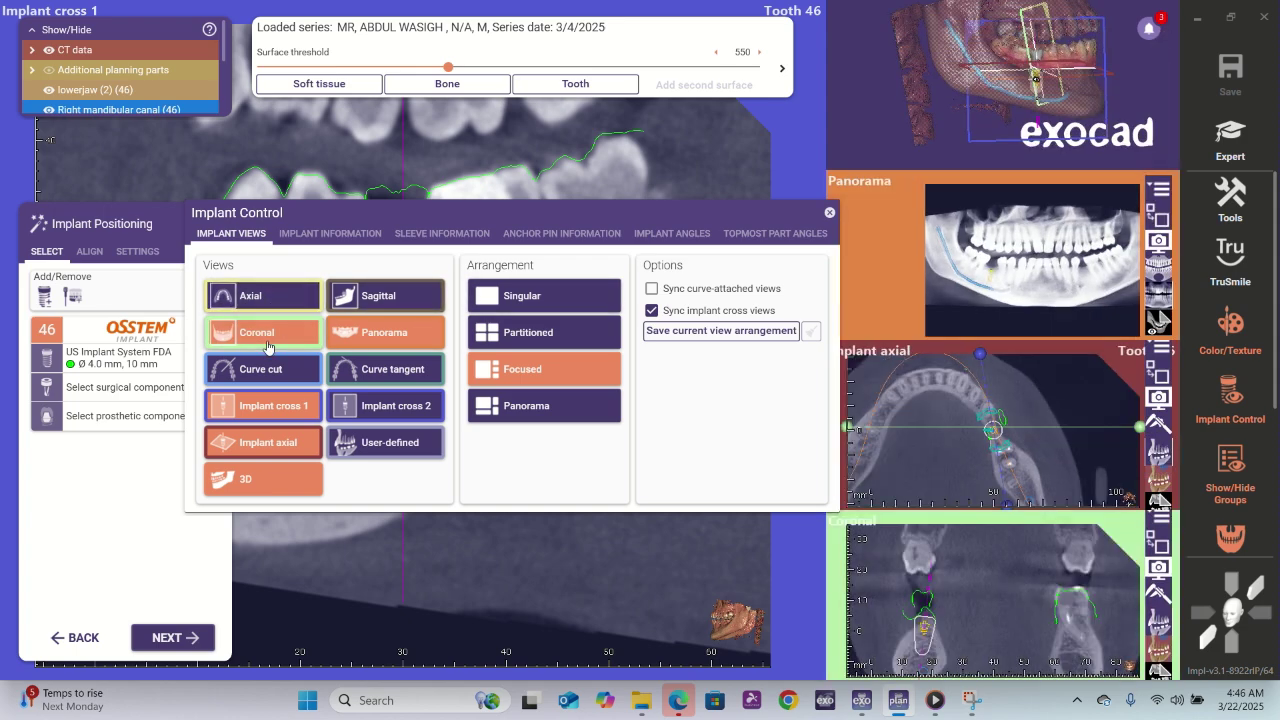
pyautogui.click(268, 346)
pyautogui.click(268, 346)
pyautogui.click(268, 346)
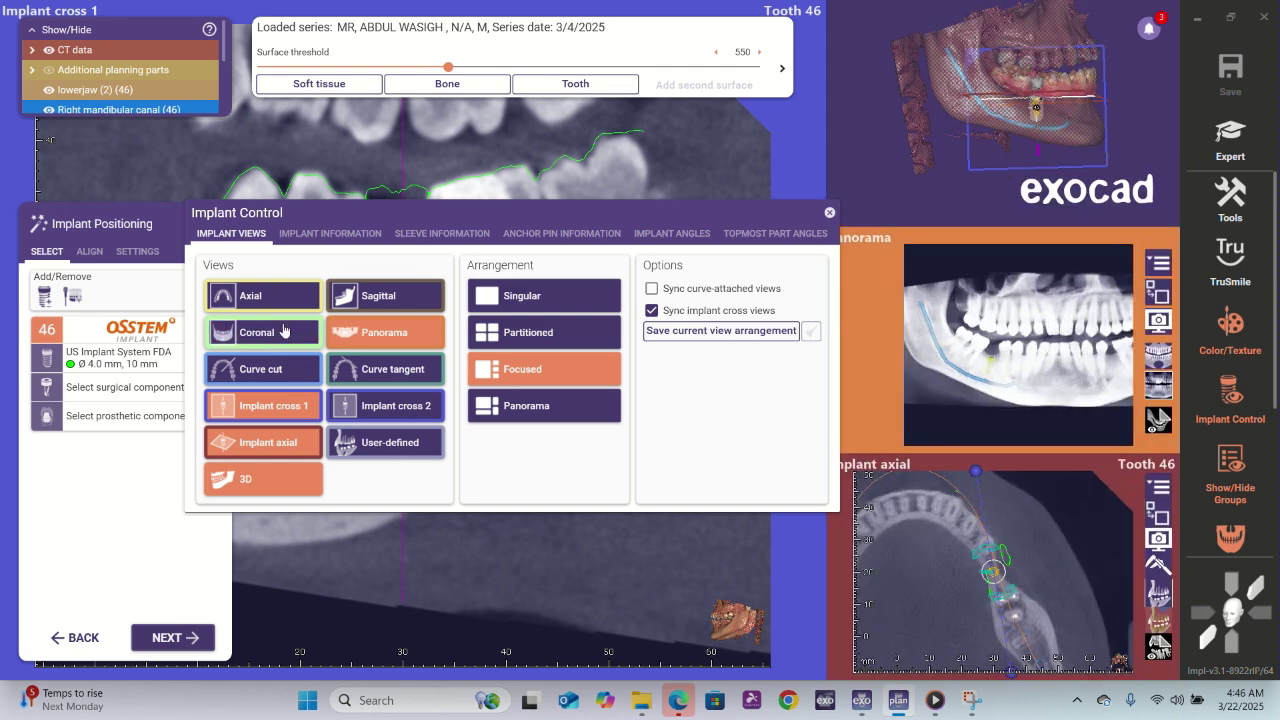
pyautogui.moveTo(486, 216); pyautogui.dragTo(928, 298)
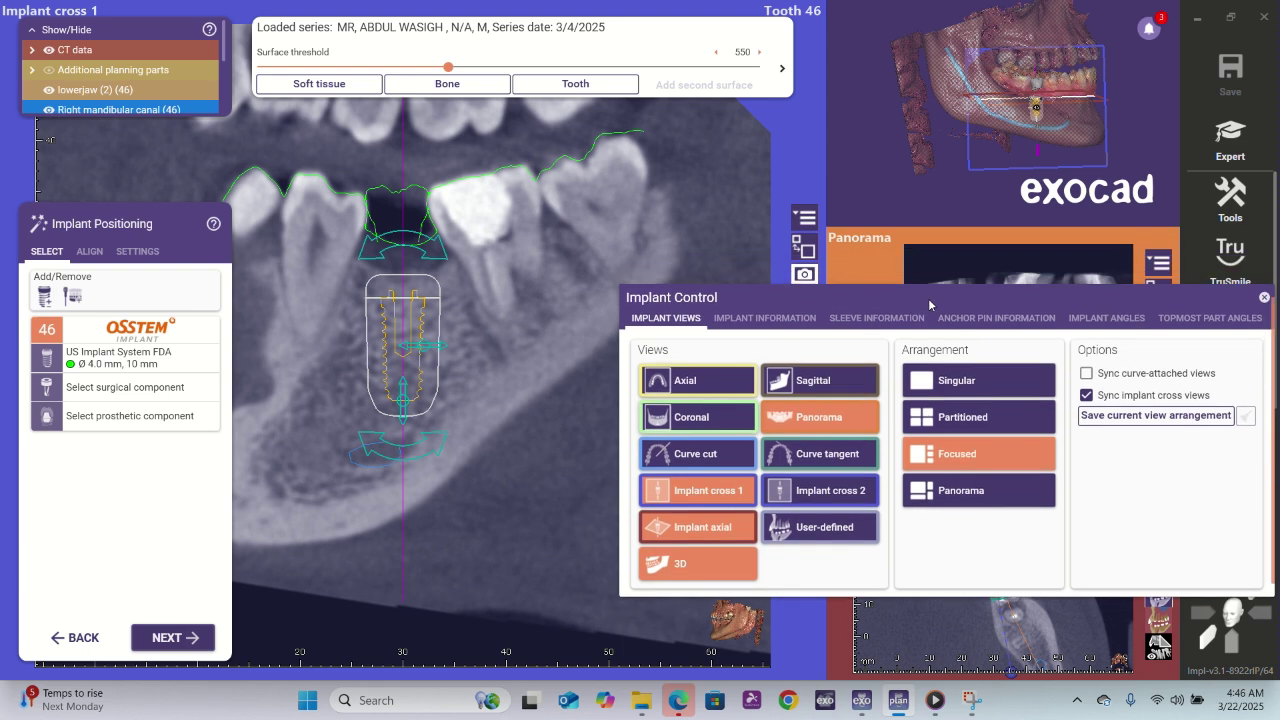
pyautogui.click(1264, 297)
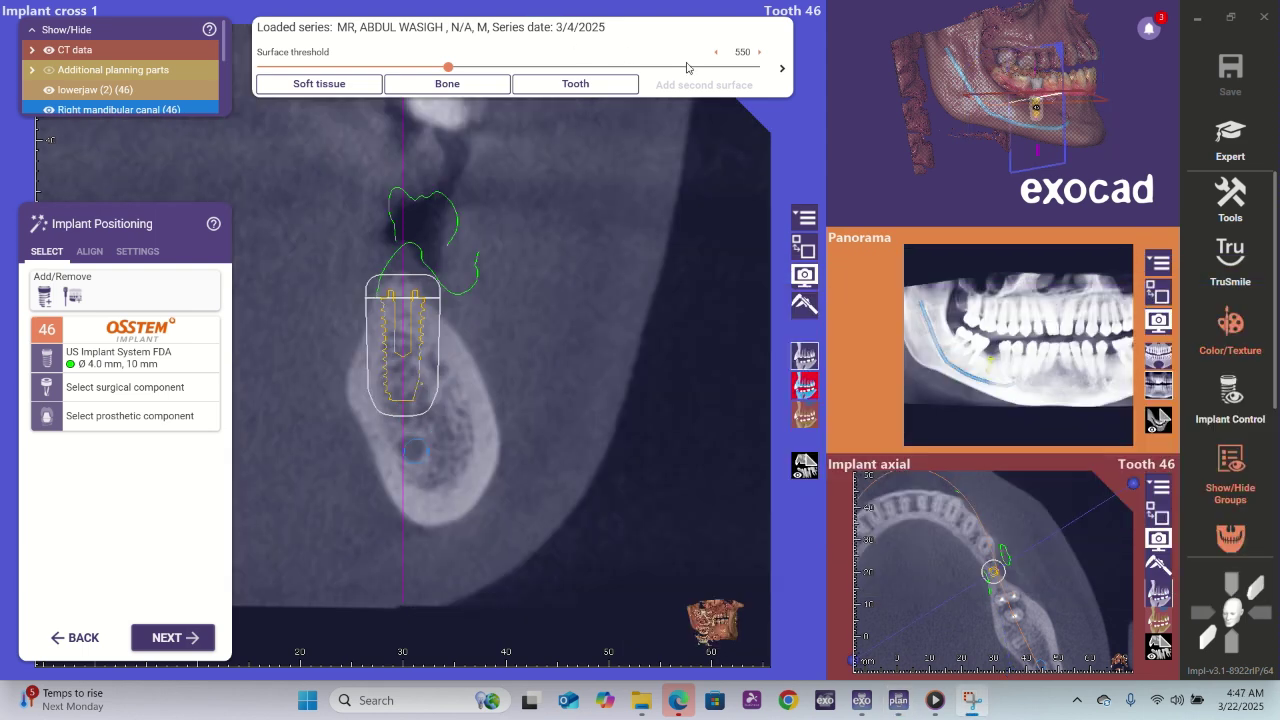
# - Measure the distance from the implant's top centre up to the upper edge of its safety zone
pyautogui.click(1236, 200)
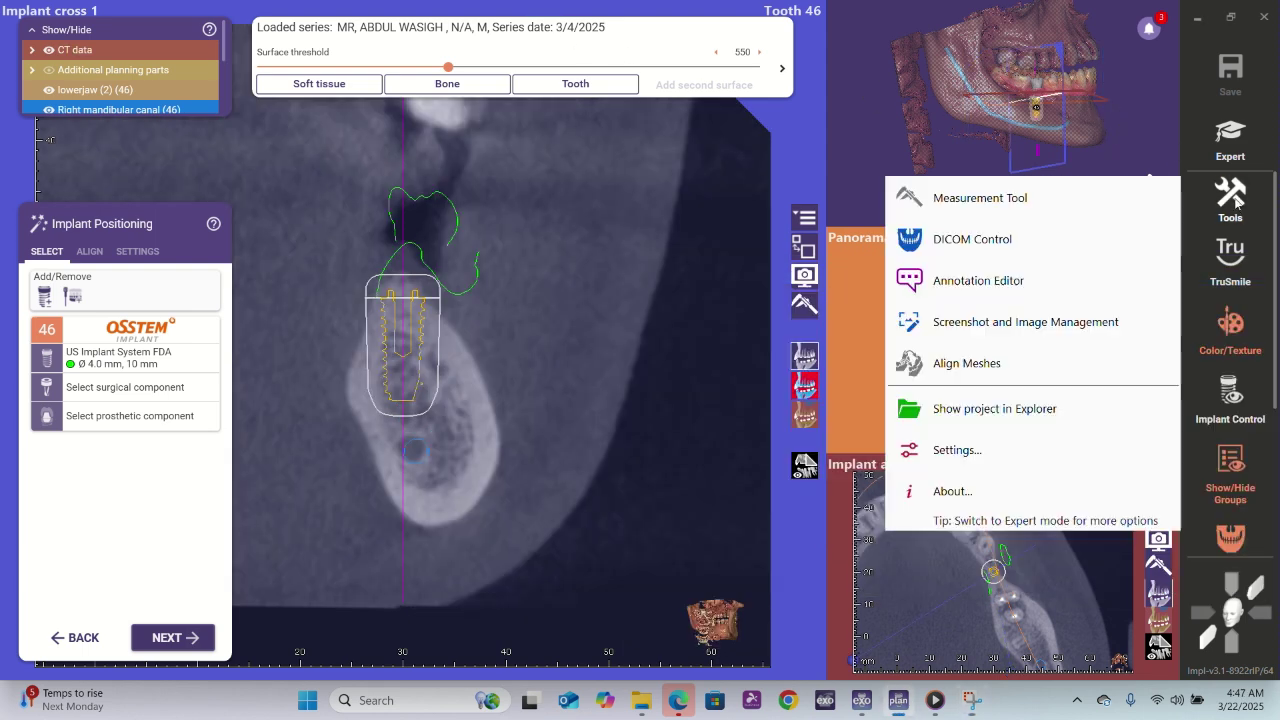
pyautogui.click(1003, 200)
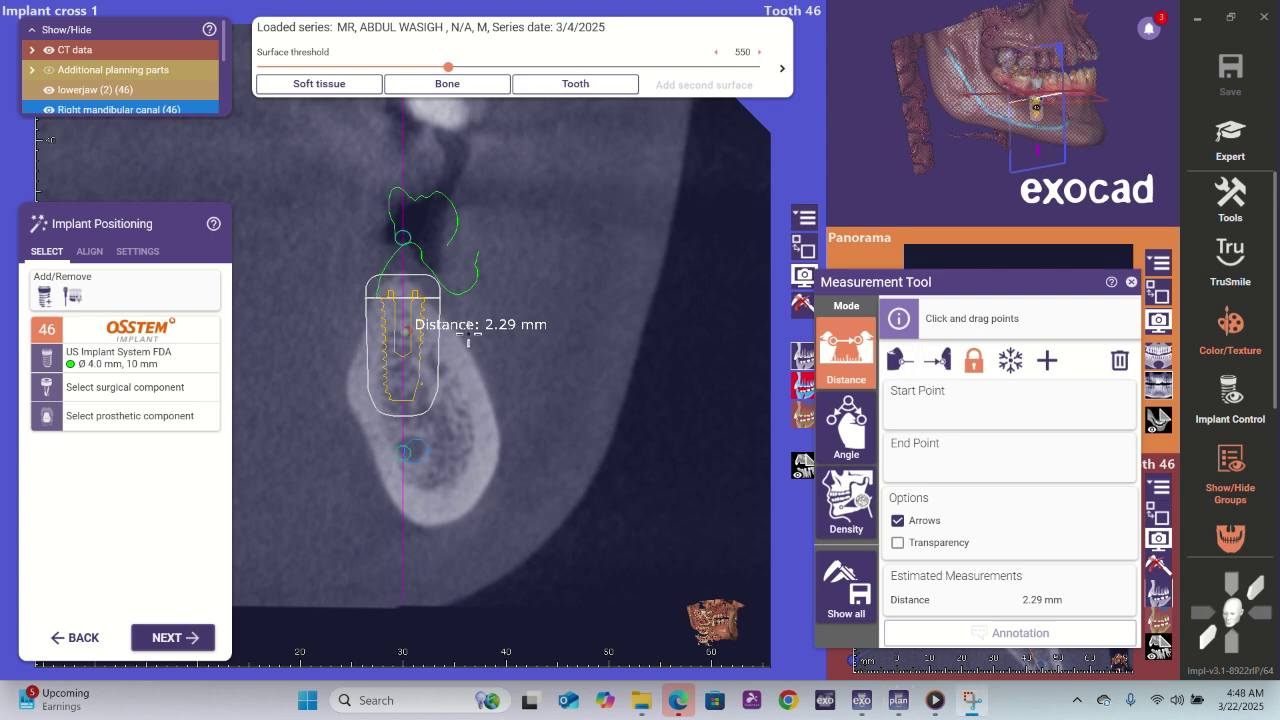
pyautogui.scroll(3, 467, 336)
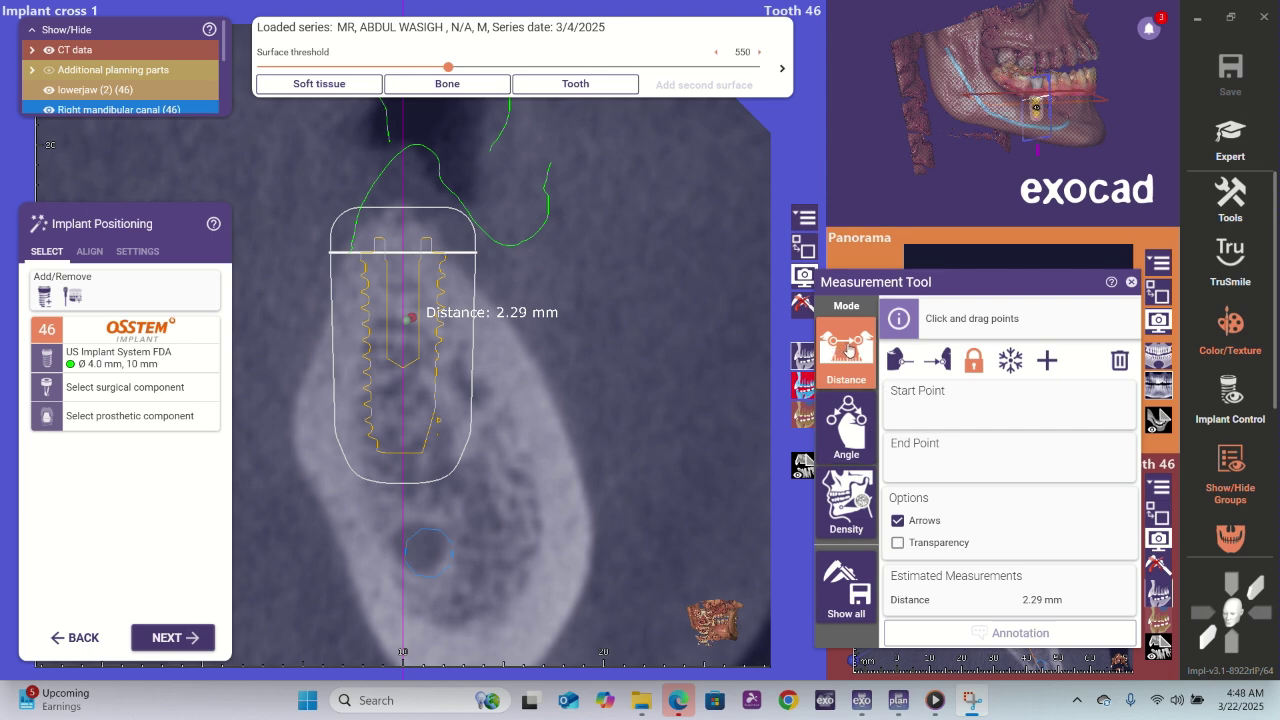
pyautogui.moveTo(349, 277)
pyautogui.moveTo(400, 252)
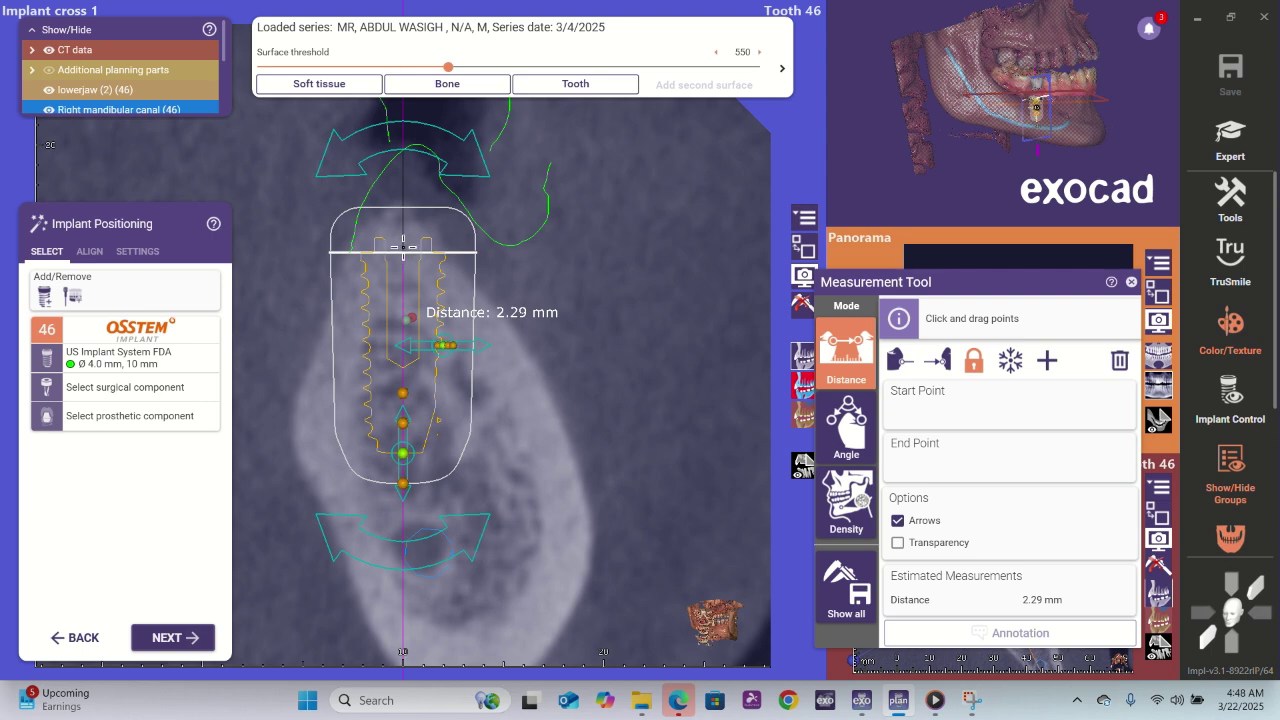
pyautogui.moveTo(405, 250); pyautogui.dragTo(405, 252)
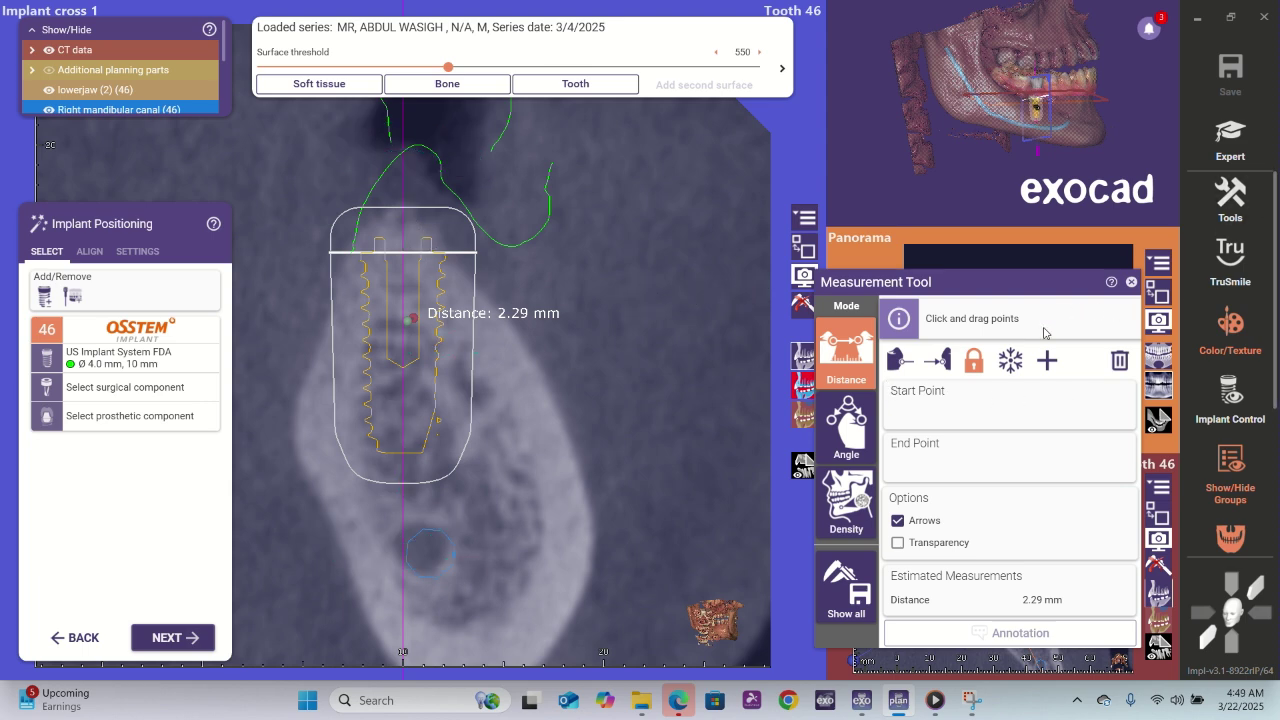
pyautogui.click(899, 363)
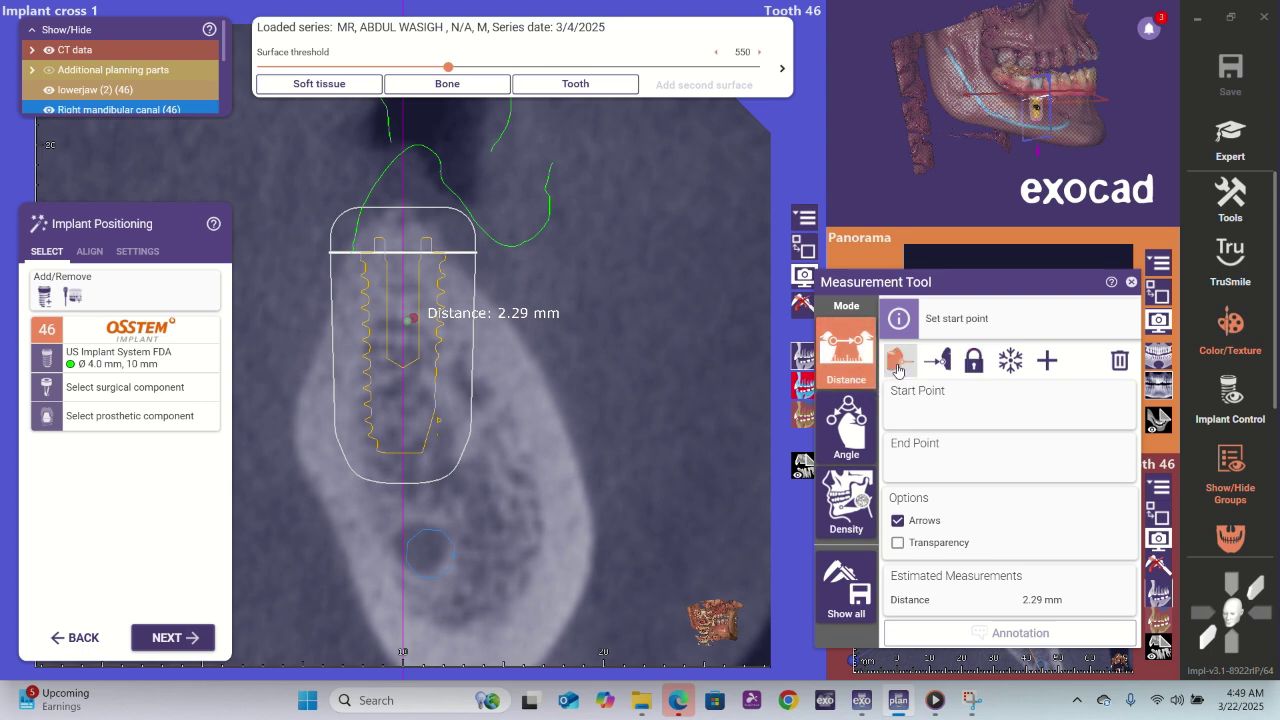
pyautogui.click(402, 252)
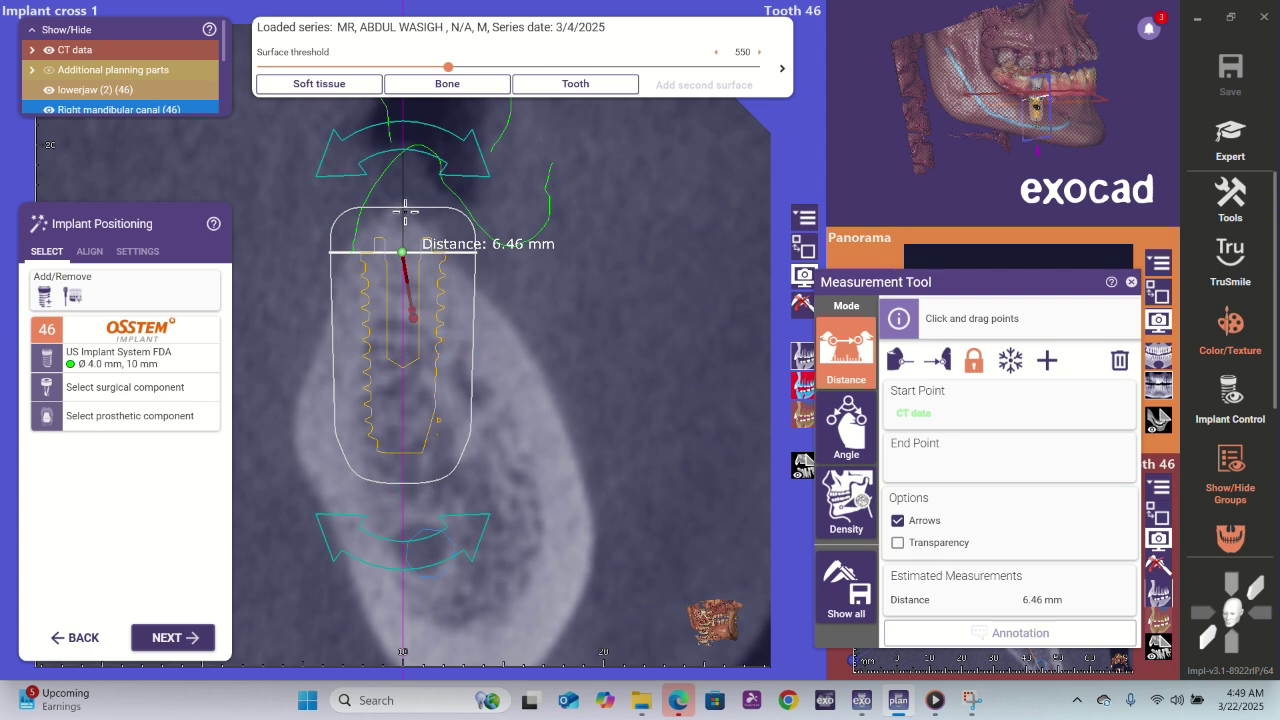
pyautogui.moveTo(459, 266)
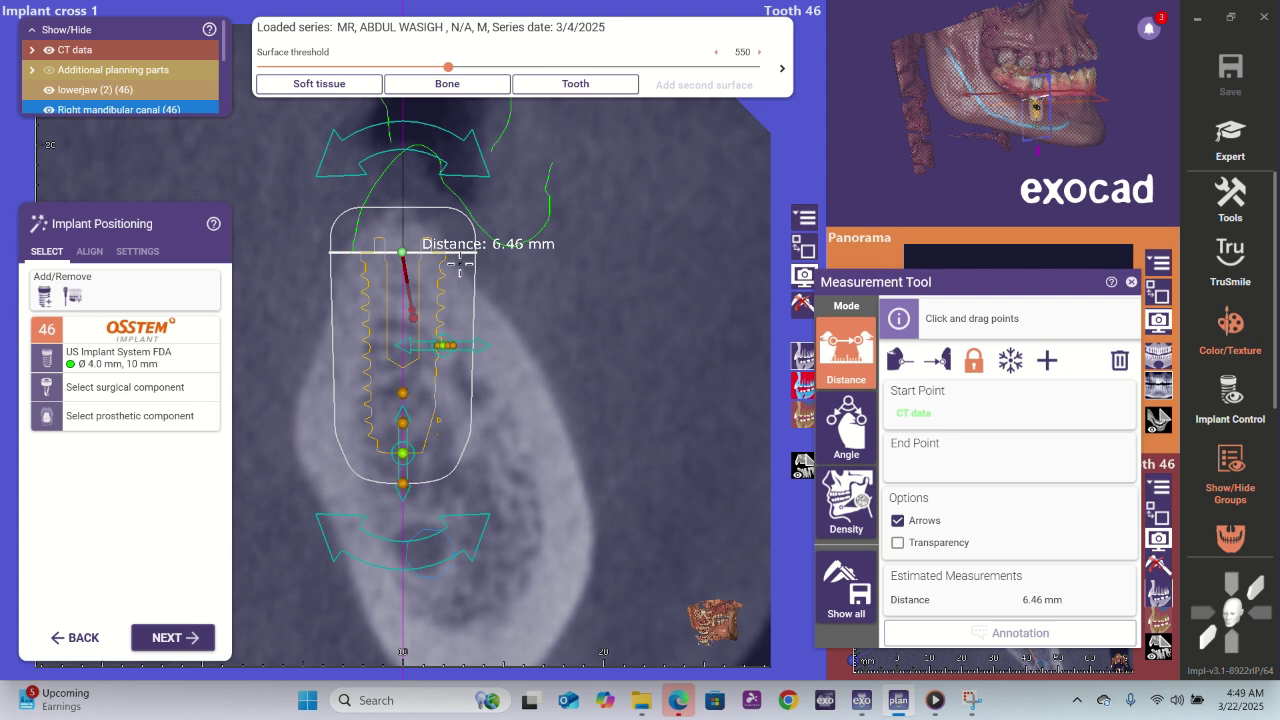
pyautogui.press('space')
pyautogui.moveTo(413, 317); pyautogui.dragTo(414, 262)
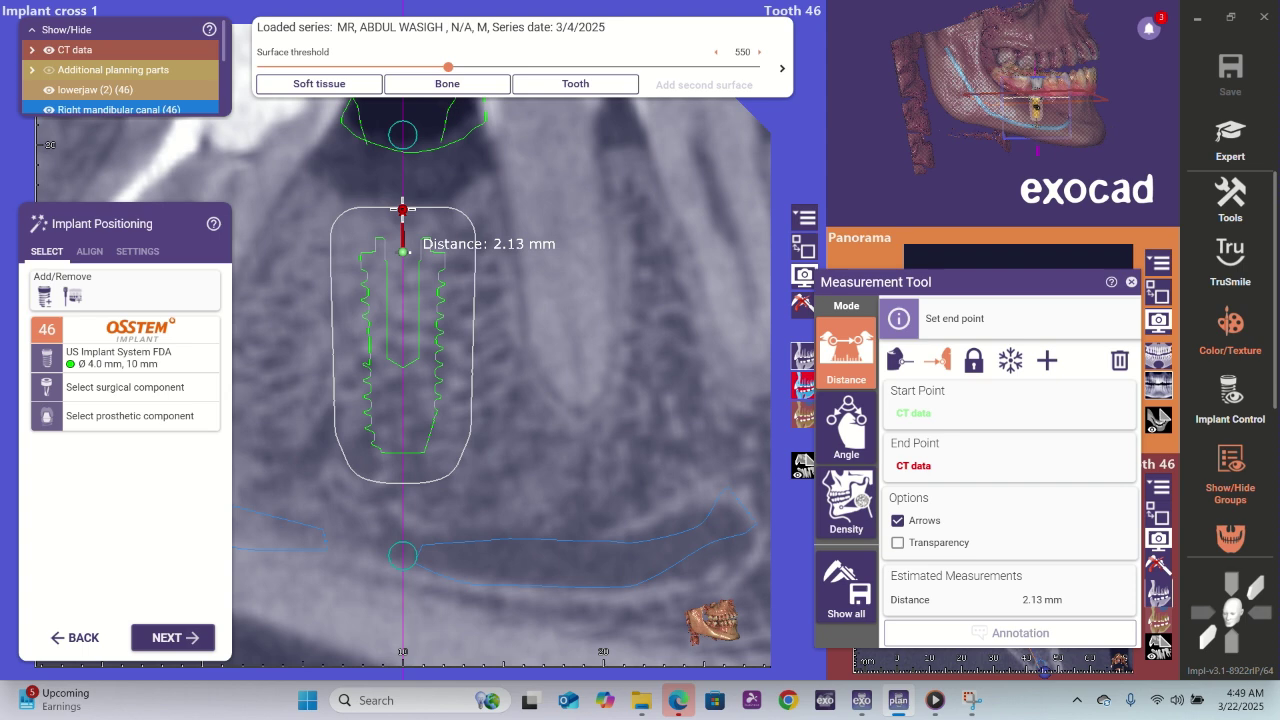
pyautogui.click(402, 209)
# - Refine the start and end points of the measurement above the implant, with the cross-section turned across the ridge
pyautogui.moveTo(515, 366); pyautogui.dragTo(681, 366, button='right')
pyautogui.scroll(-3, 504, 370)
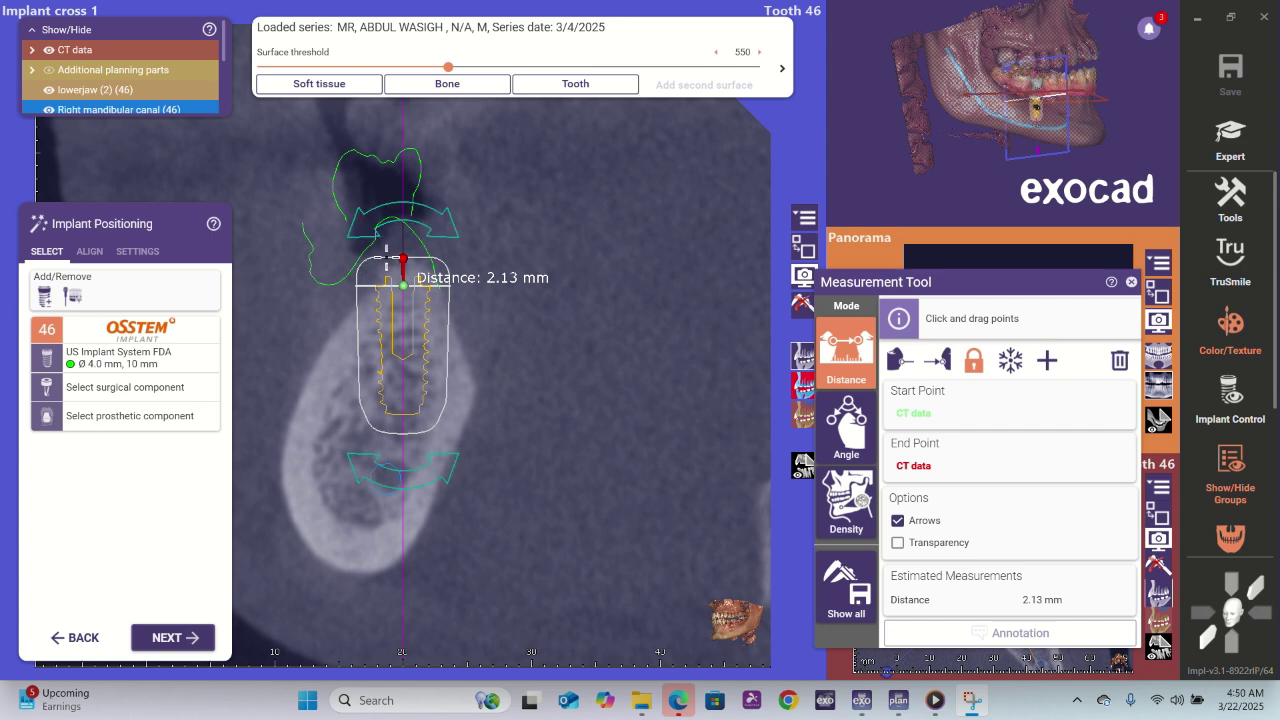
pyautogui.click(404, 262)
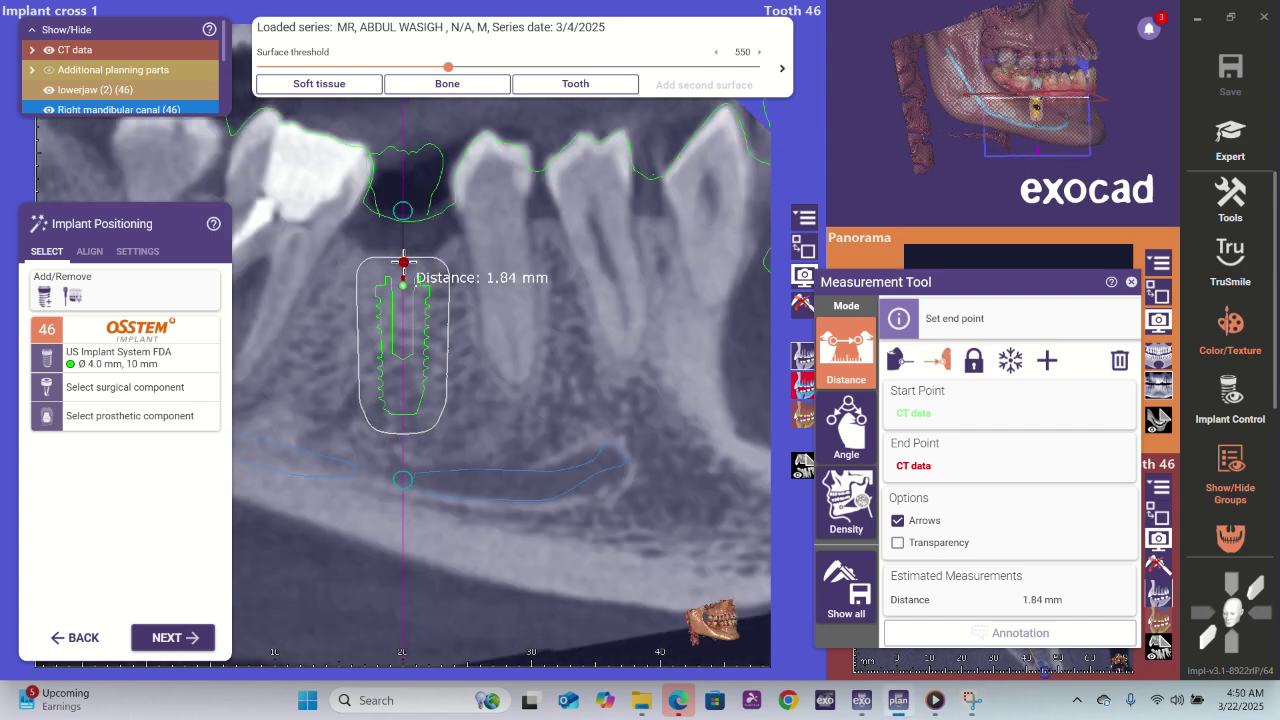
pyautogui.click(403, 266)
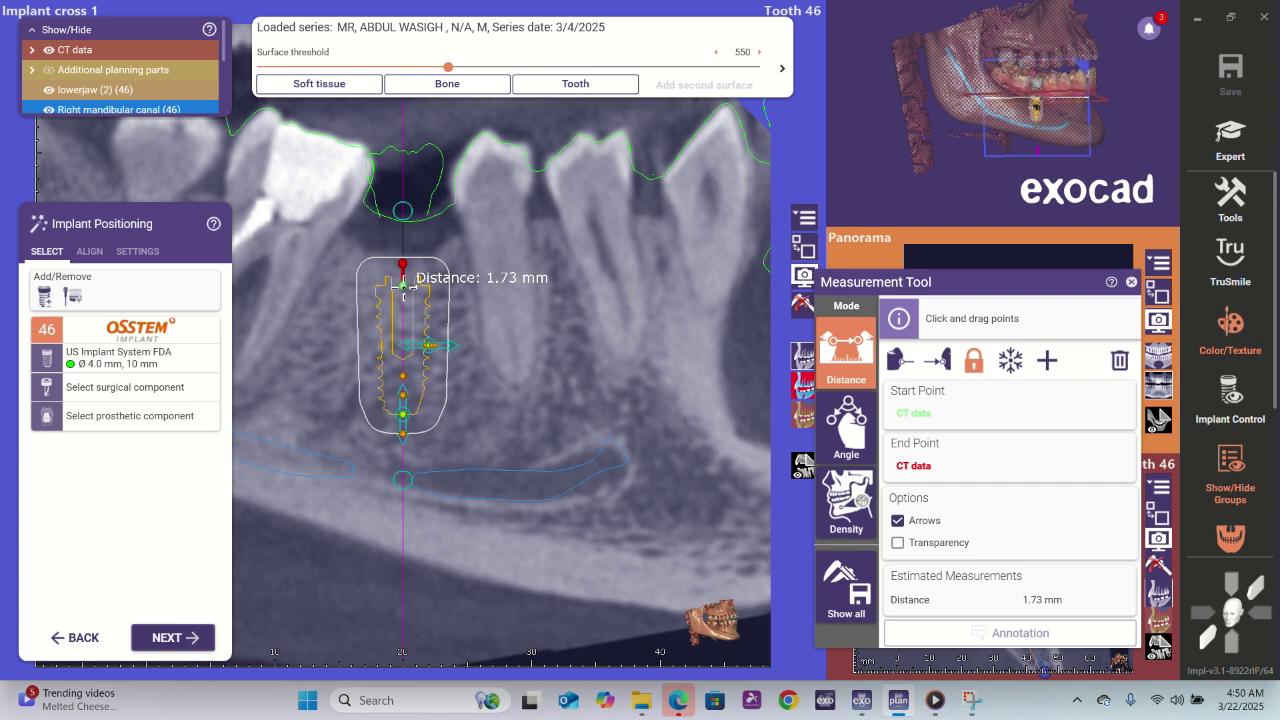
pyautogui.click(404, 288)
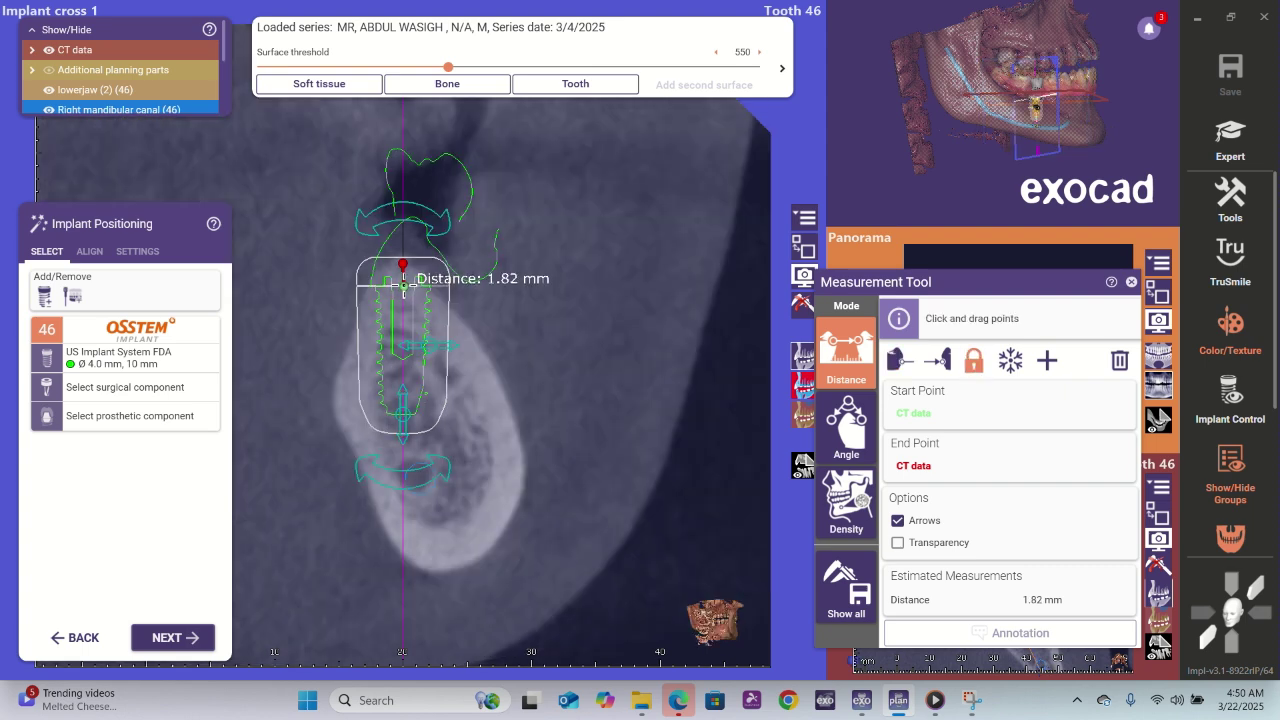
pyautogui.moveTo(403, 287); pyautogui.dragTo(404, 285)
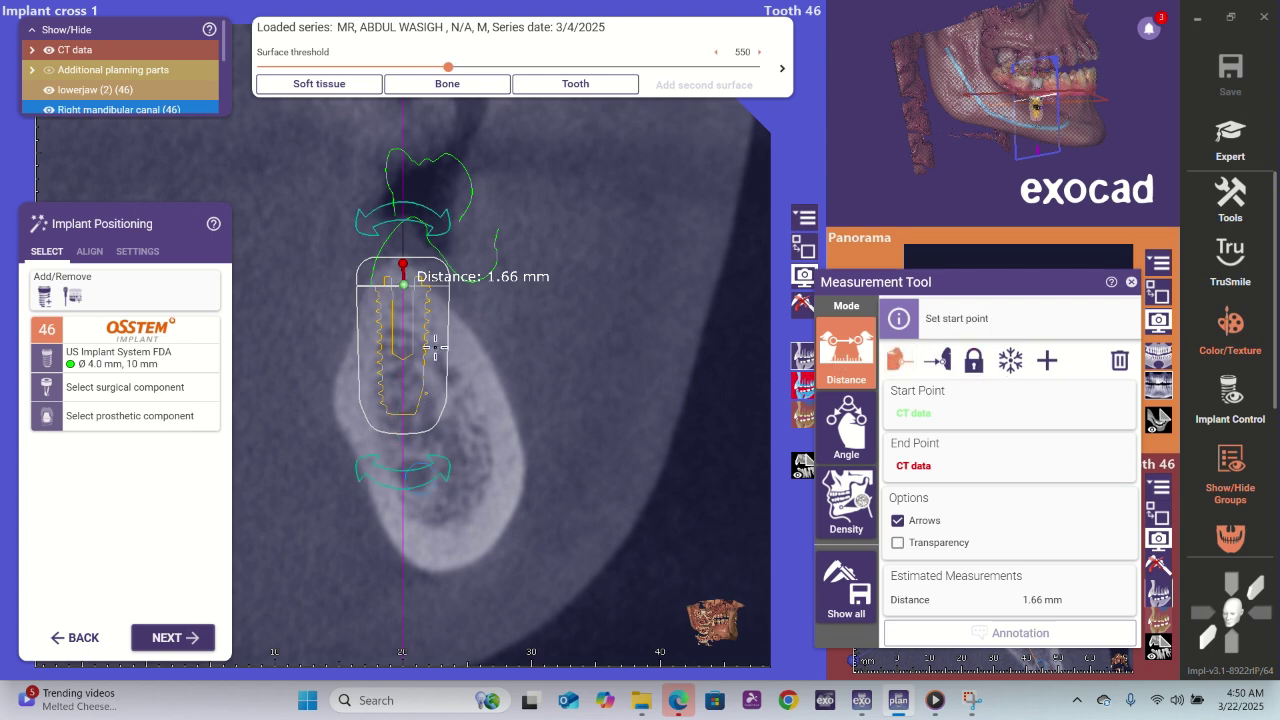
pyautogui.click(375, 300)
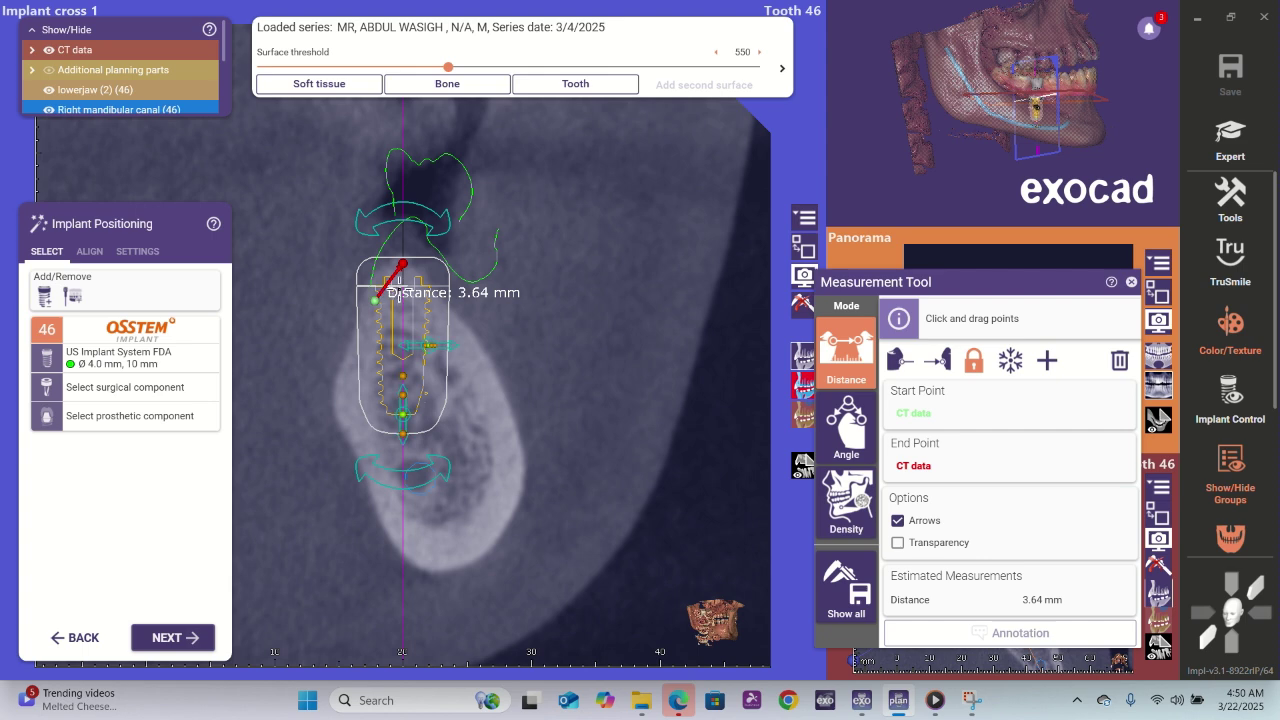
pyautogui.moveTo(375, 300); pyautogui.dragTo(402, 287)
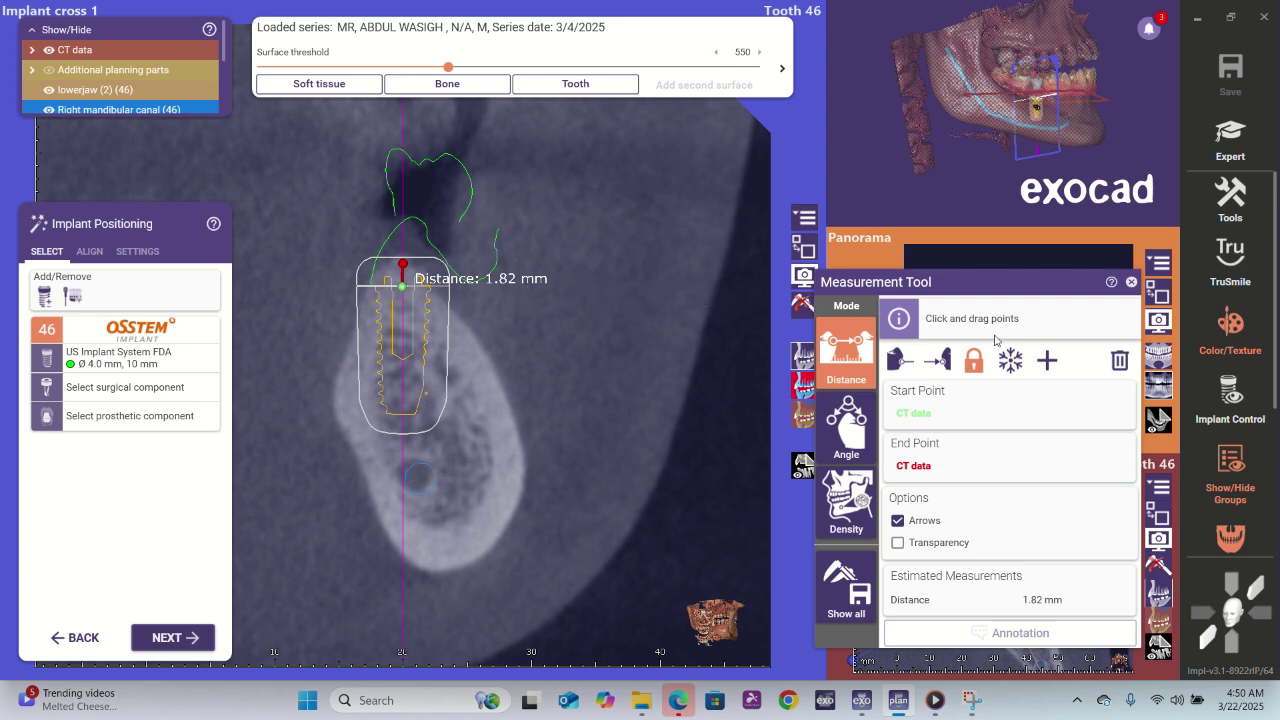
# - Add a second distance measurement from the side of the implant's upper threads to the edge of the safety zone
pyautogui.click(1047, 360)
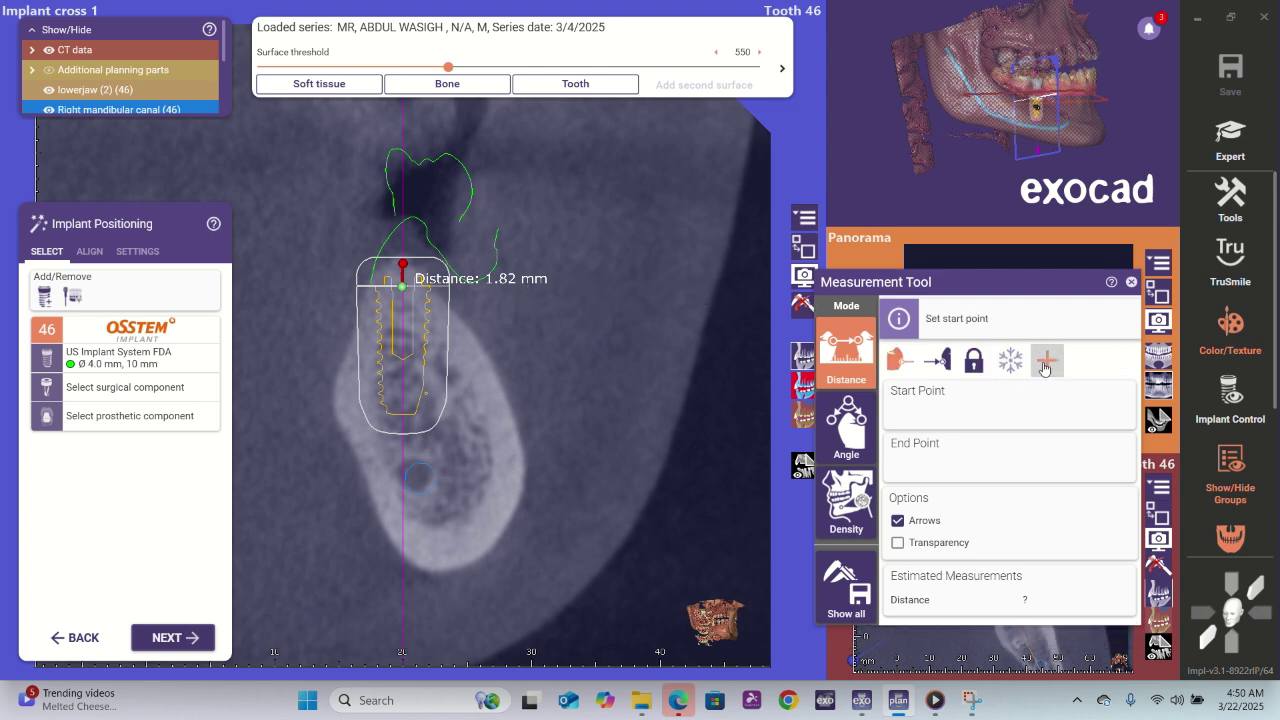
pyautogui.click(373, 312)
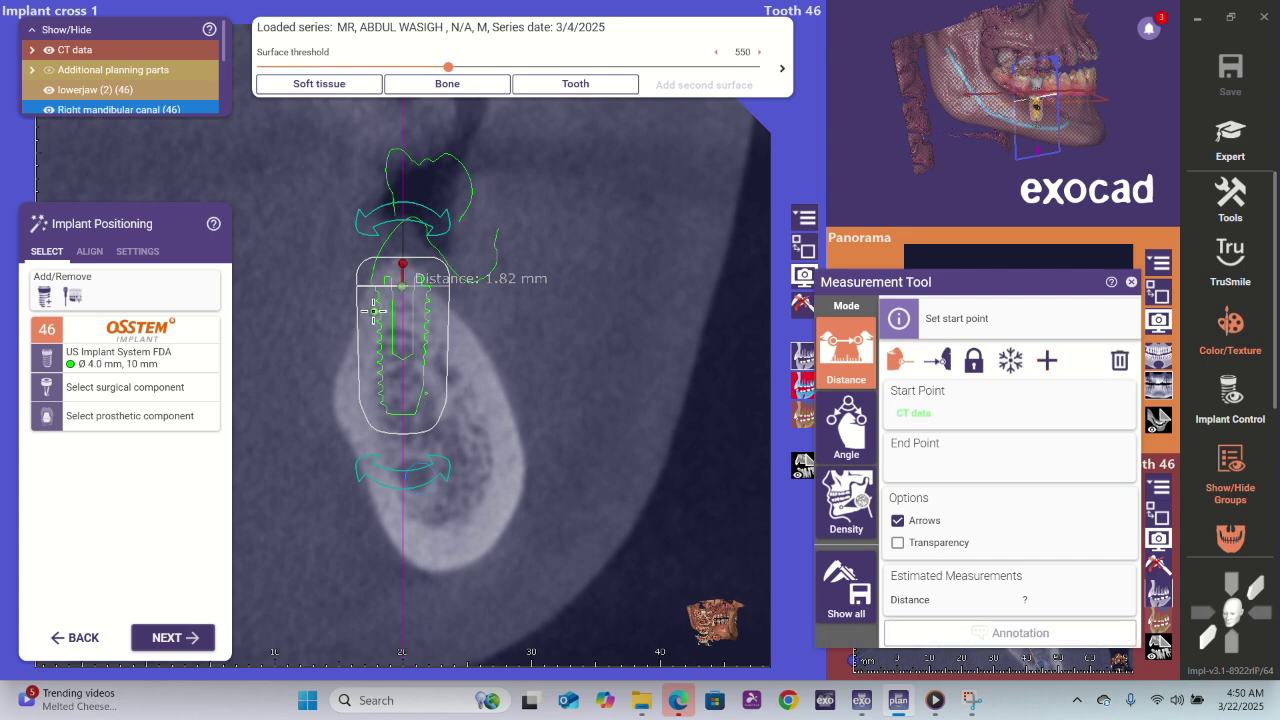
pyautogui.click(359, 312)
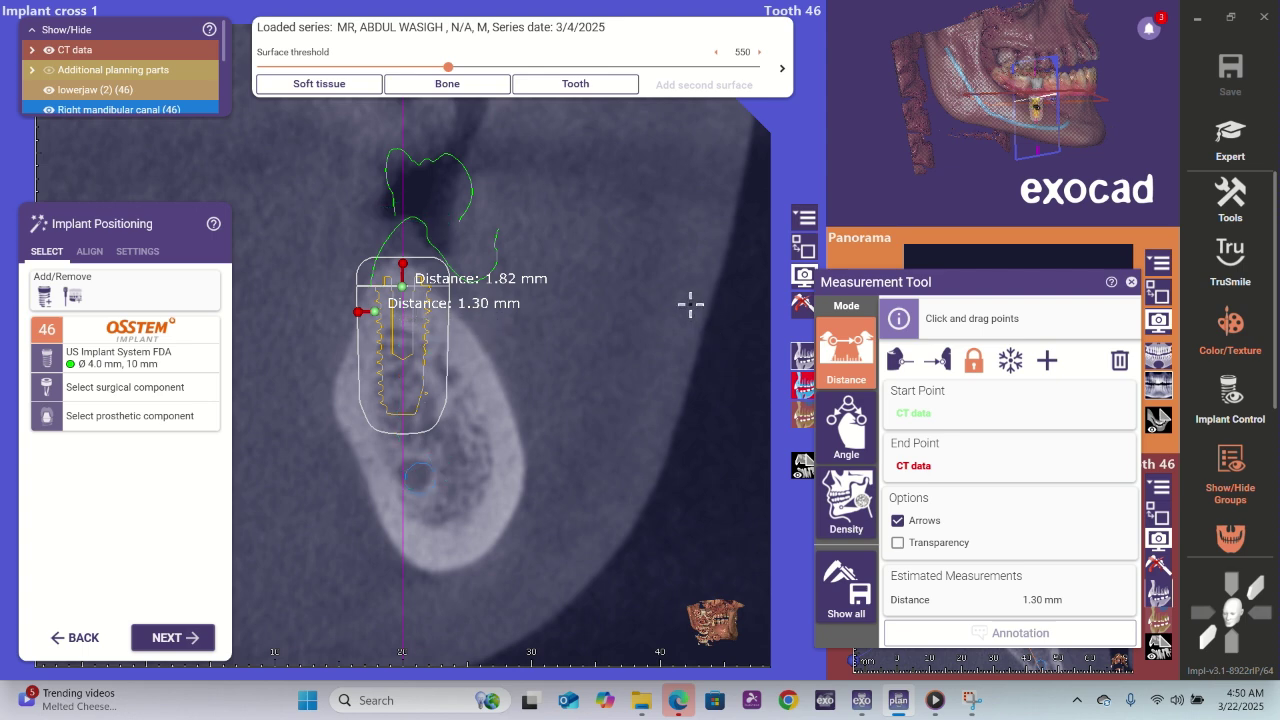
# - Add a third distance measurement from the implant's tip down to the mandibular canal
pyautogui.click(1047, 360)
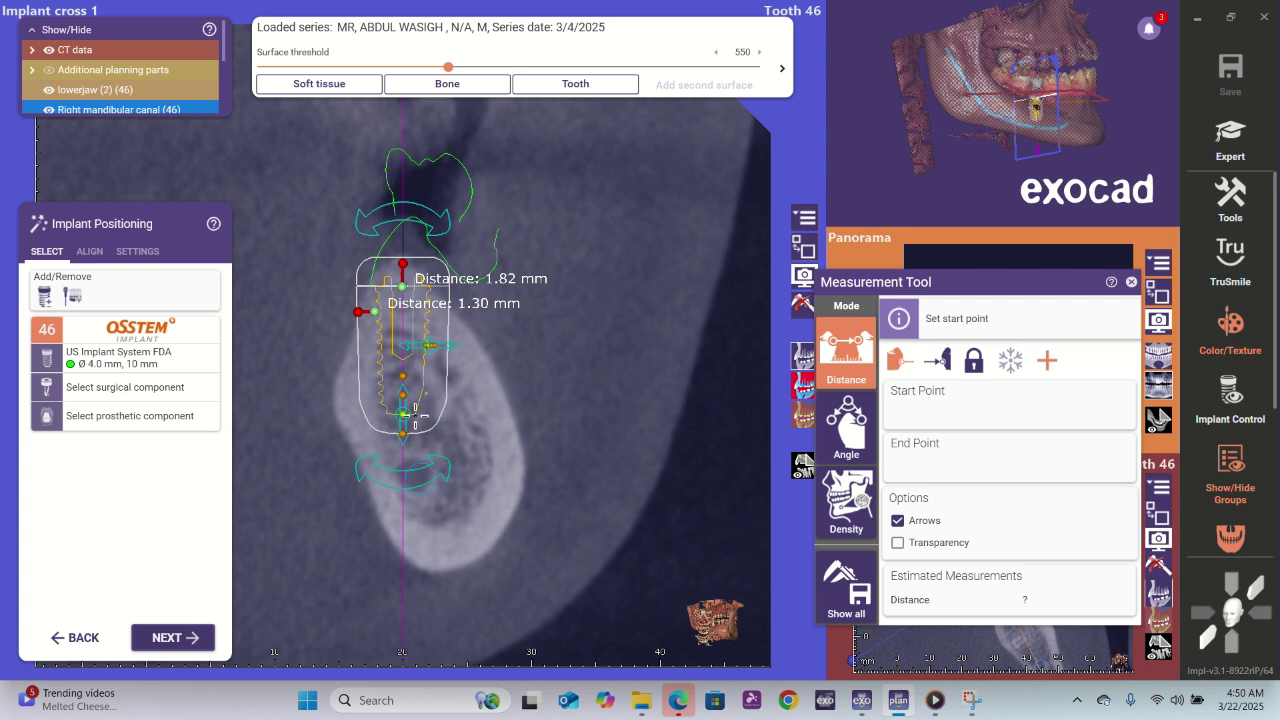
pyautogui.click(415, 415)
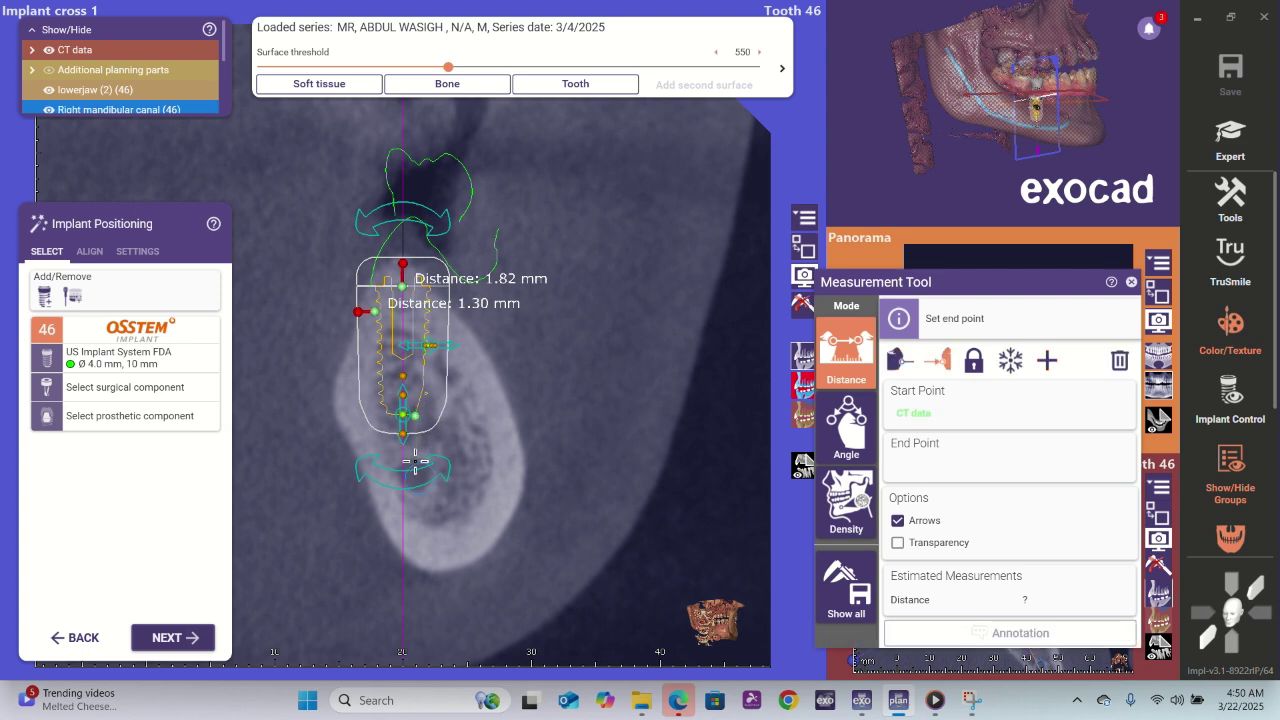
pyautogui.click(413, 457)
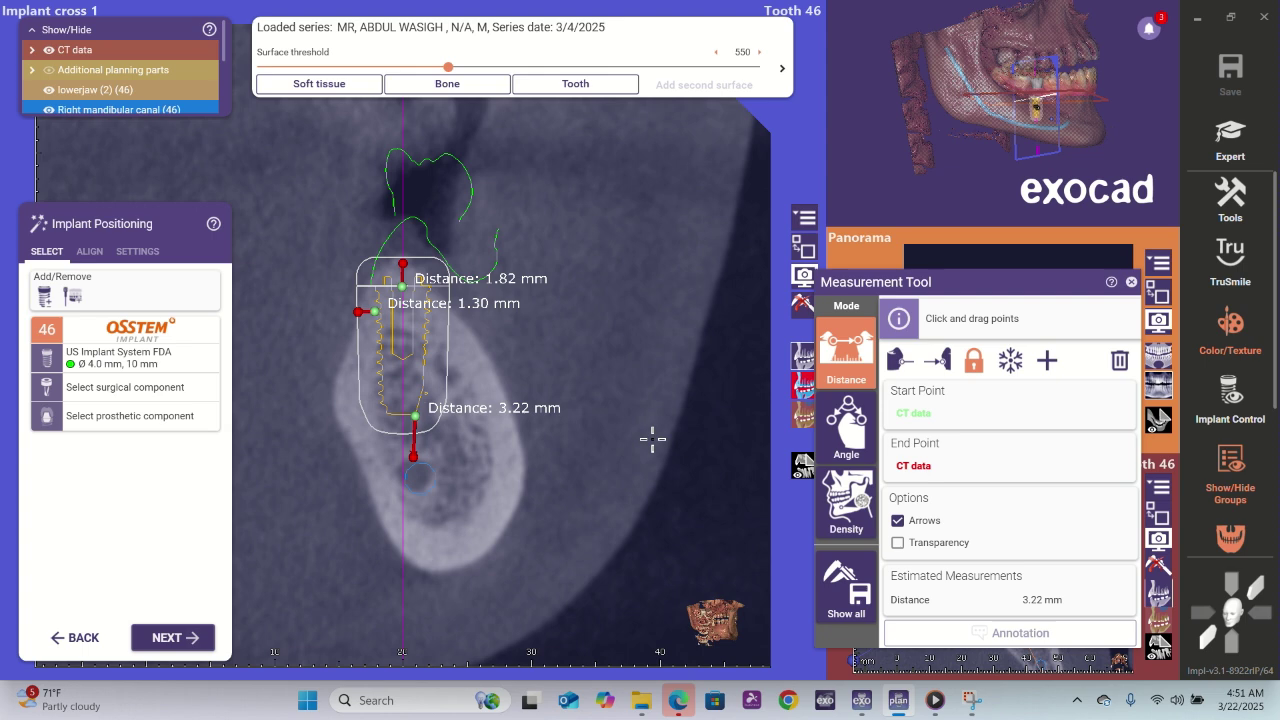
pyautogui.moveTo(421, 304)
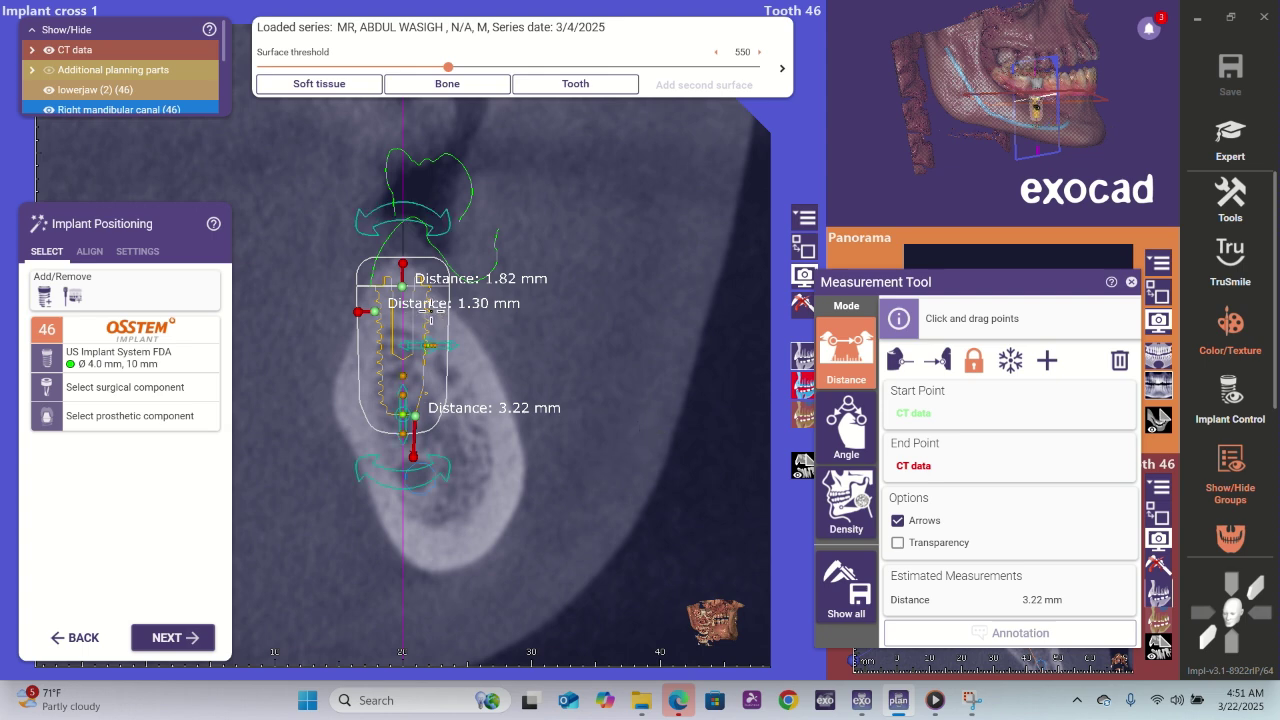
# - Add a fourth distance measurement from the upper threads on the implant's other side outward to the bone edge
pyautogui.click(1047, 360)
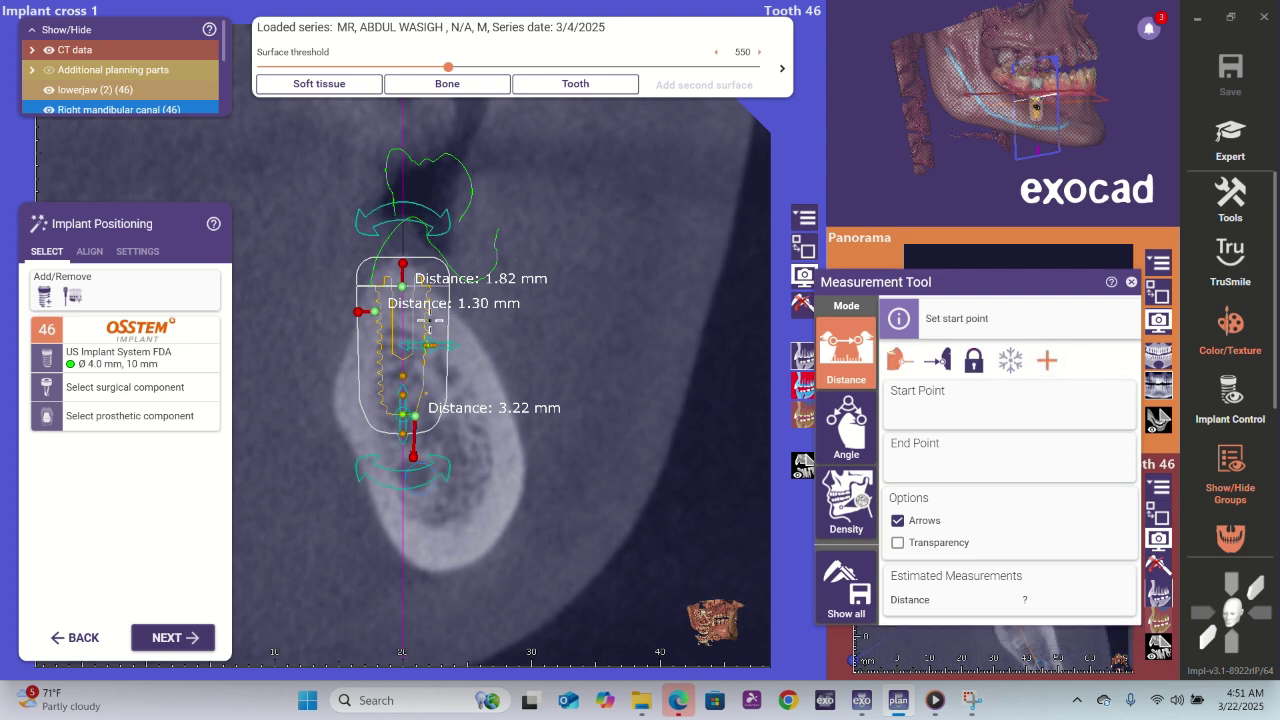
pyautogui.click(431, 320)
pyautogui.click(459, 321)
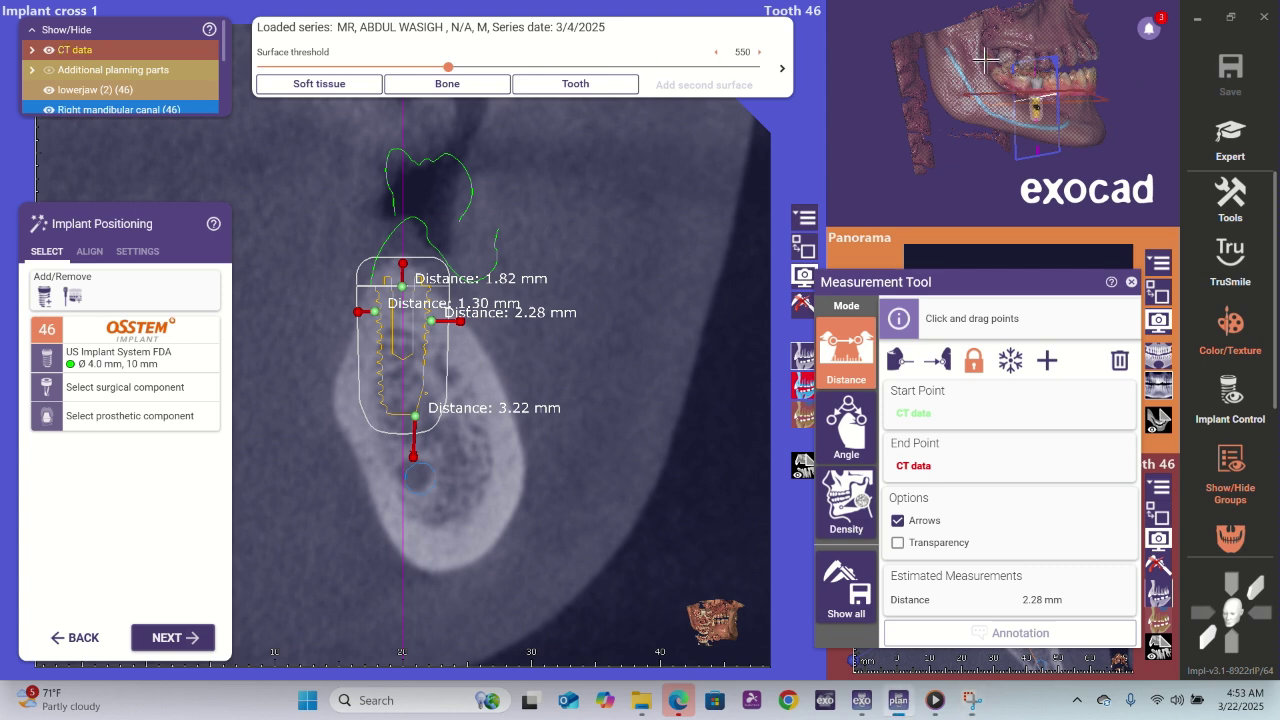
# - Move the Measurement Tool window clear of the panorama and make the panorama the large main view
pyautogui.moveTo(1092, 288); pyautogui.dragTo(1061, 452)
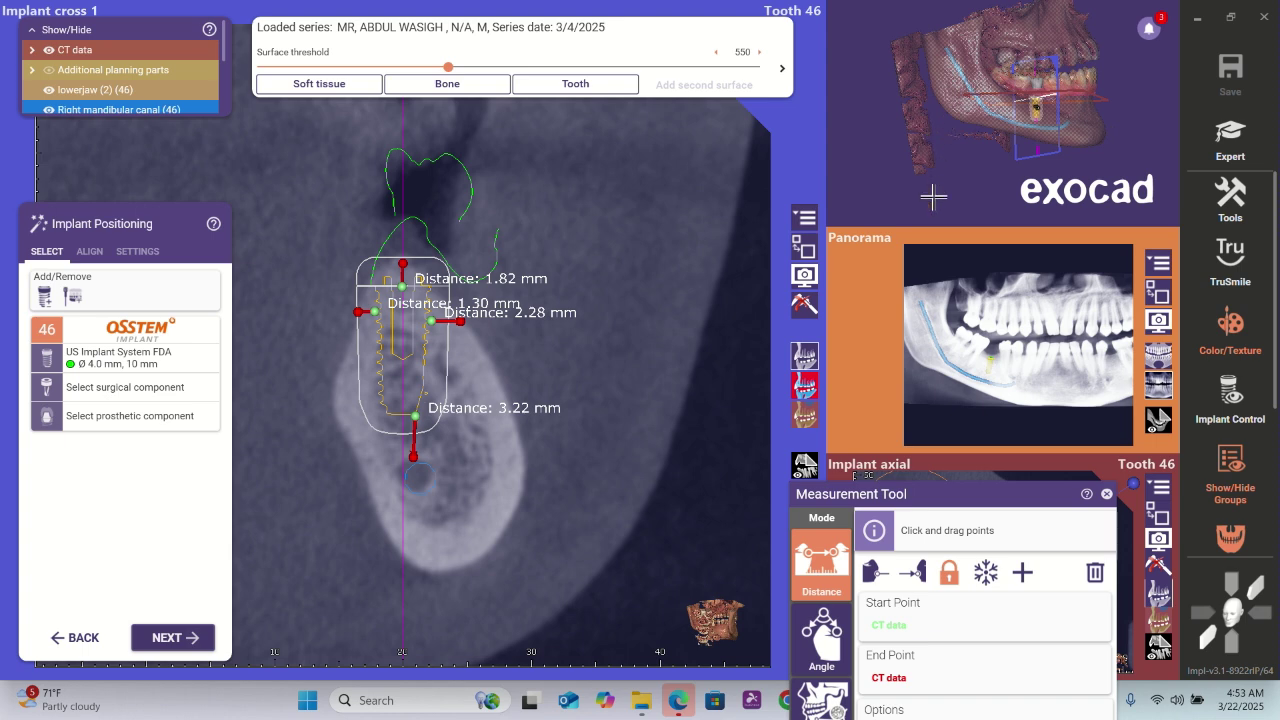
pyautogui.scroll(-3, 897, 298)
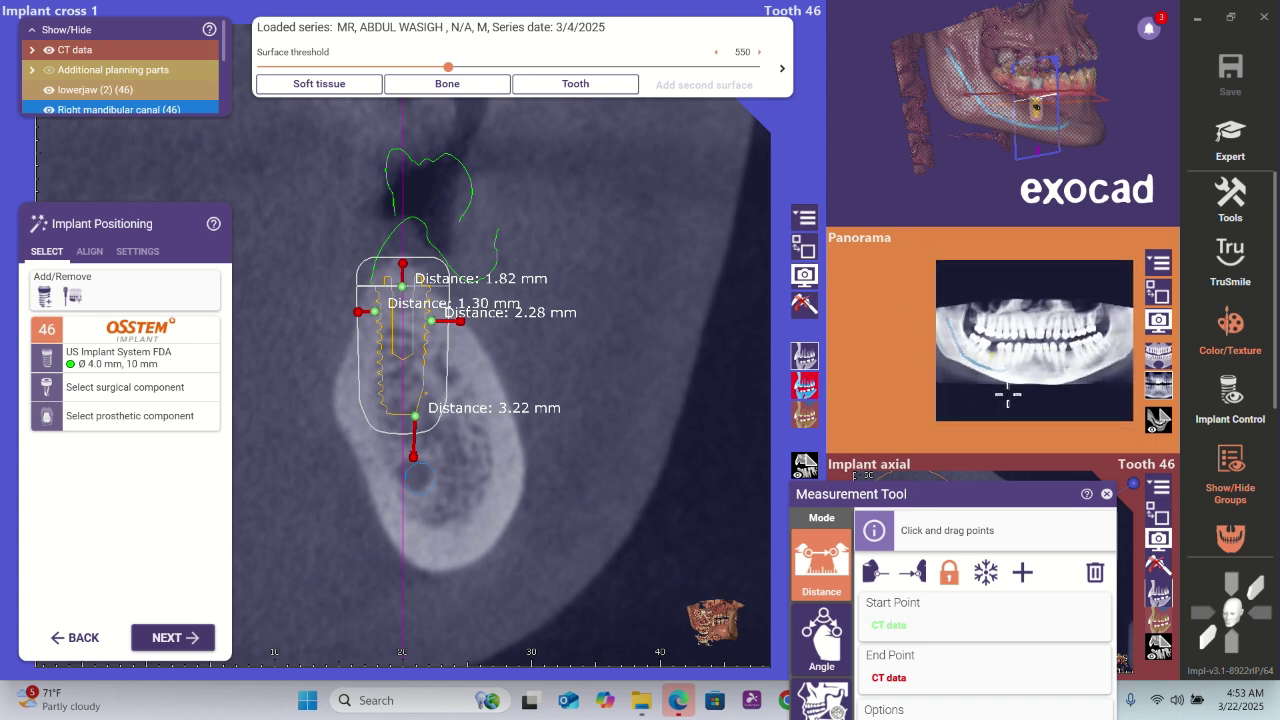
pyautogui.moveTo(1008, 380); pyautogui.dragTo(1000, 431, button='right')
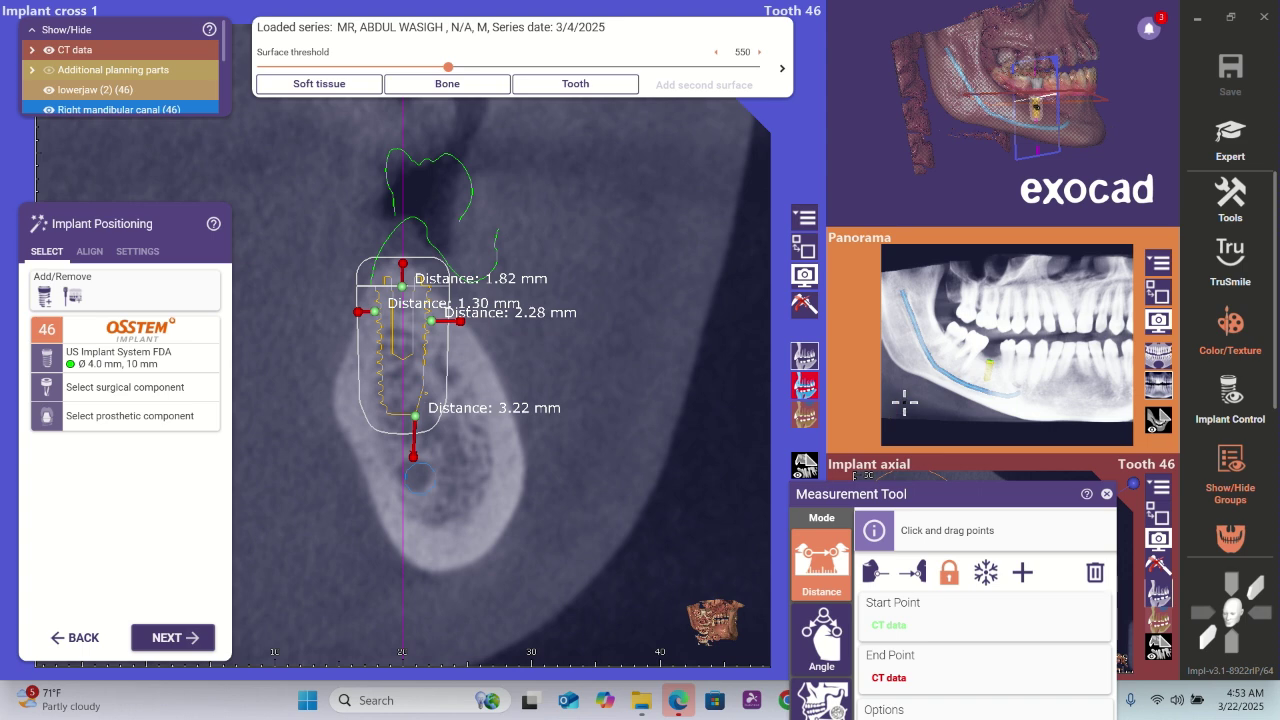
pyautogui.moveTo(410, 466)
pyautogui.click(1159, 294)
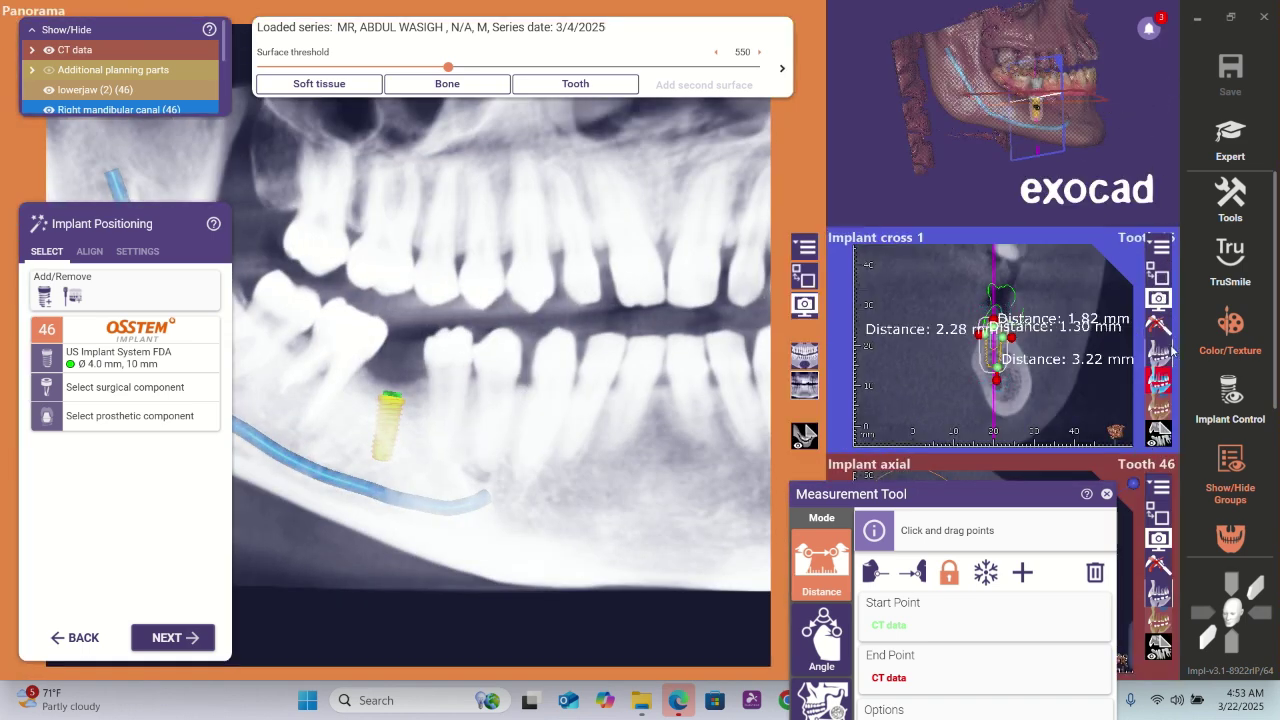
# - Swap the 3D scene into the main view, with the CT data hidden and the lower jaw scan at 100% opacity
pyautogui.click(50, 52)
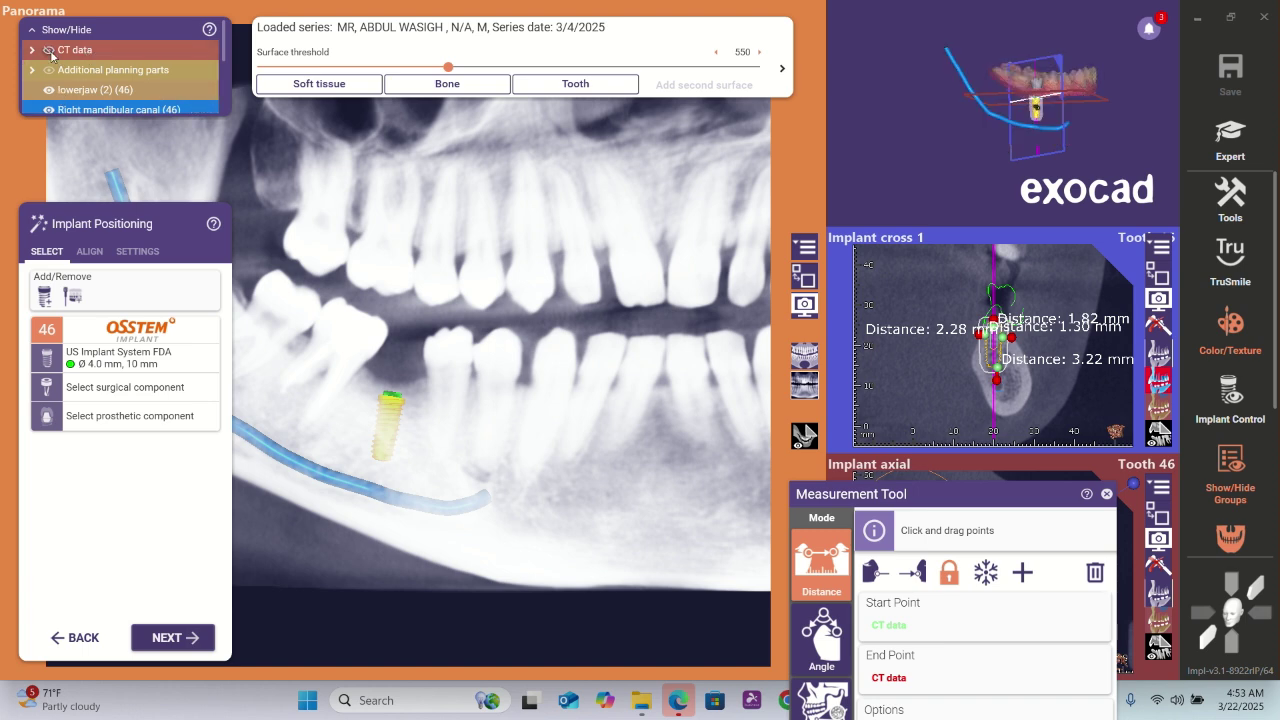
pyautogui.click(50, 52)
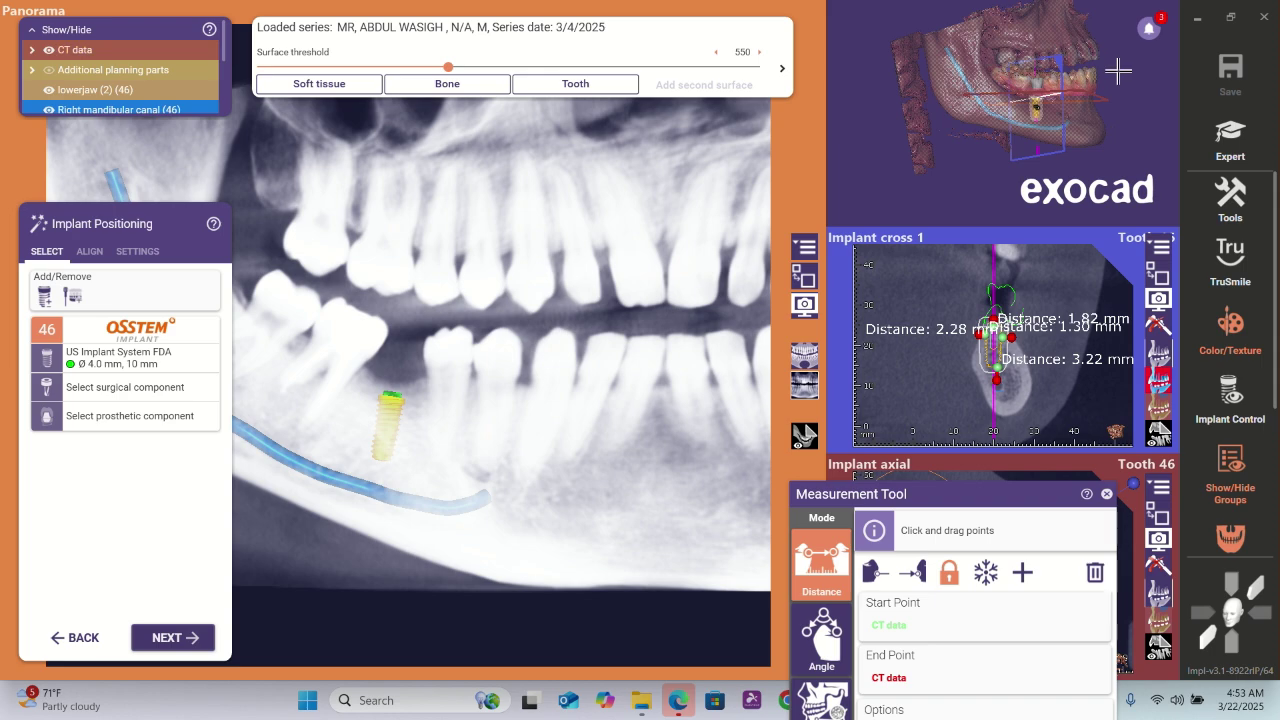
pyautogui.click(801, 282)
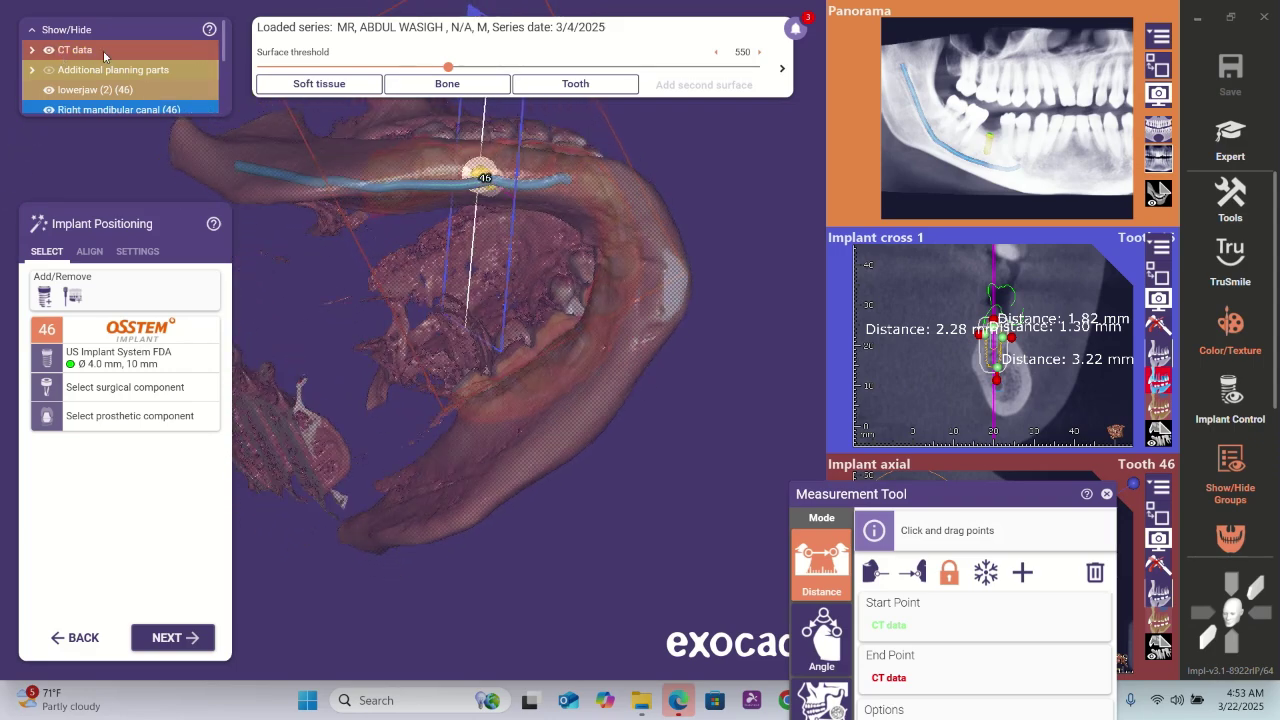
pyautogui.click(49, 49)
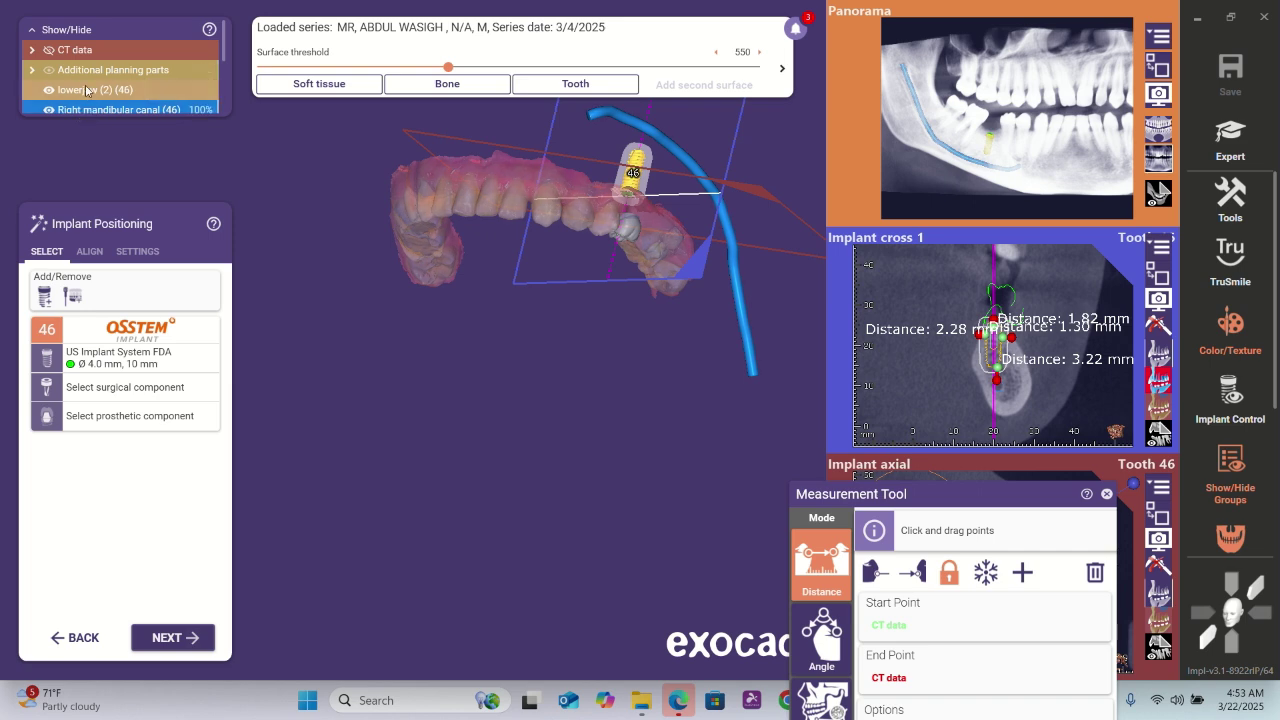
pyautogui.moveTo(111, 91)
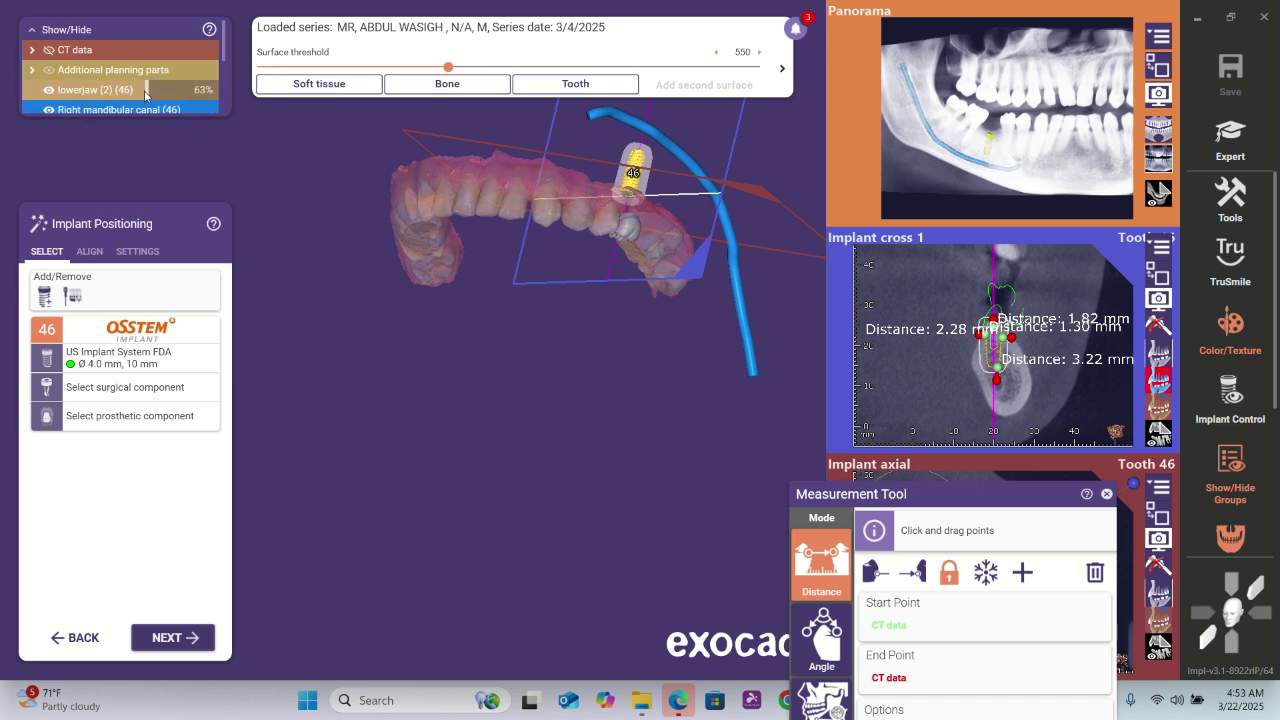
pyautogui.moveTo(148, 92); pyautogui.dragTo(222, 91)
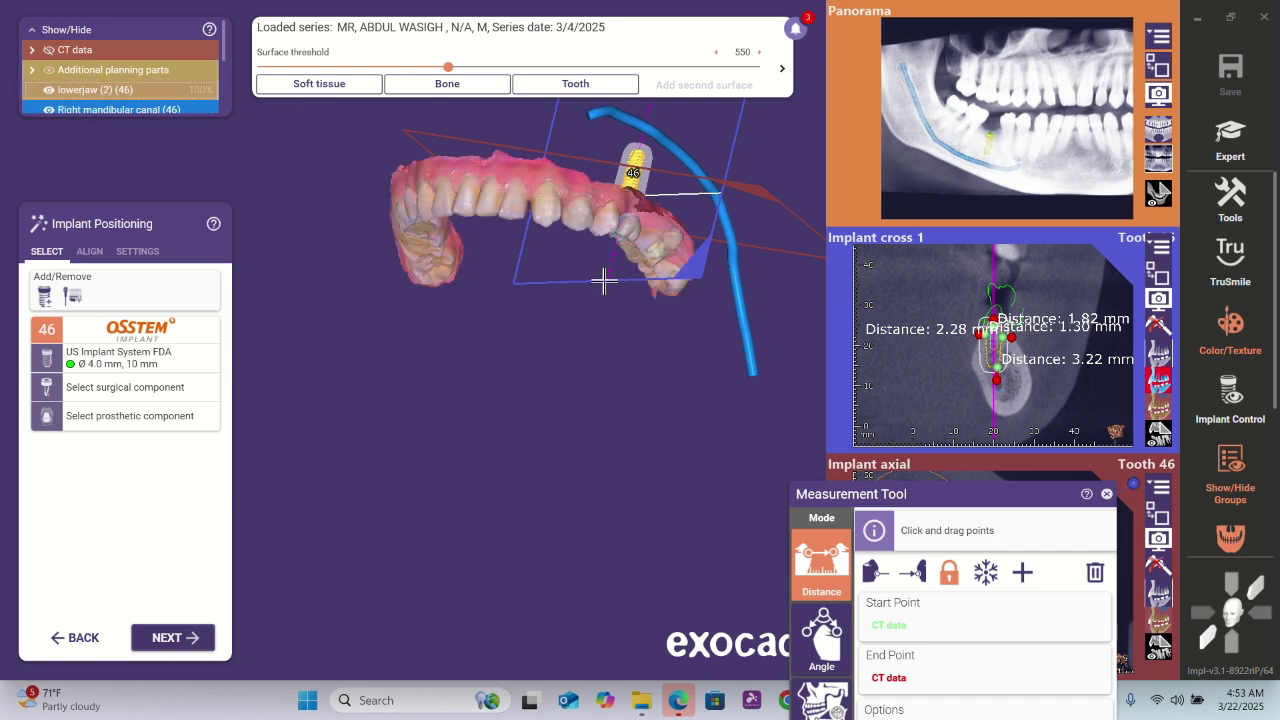
# - Examine implant 46 and its safety zone against the mandibular canal in 3D, and its measured distances in the cross-section
pyautogui.moveTo(603, 280); pyautogui.dragTo(595, 285, button='right')
pyautogui.scroll(5, 563, 312)
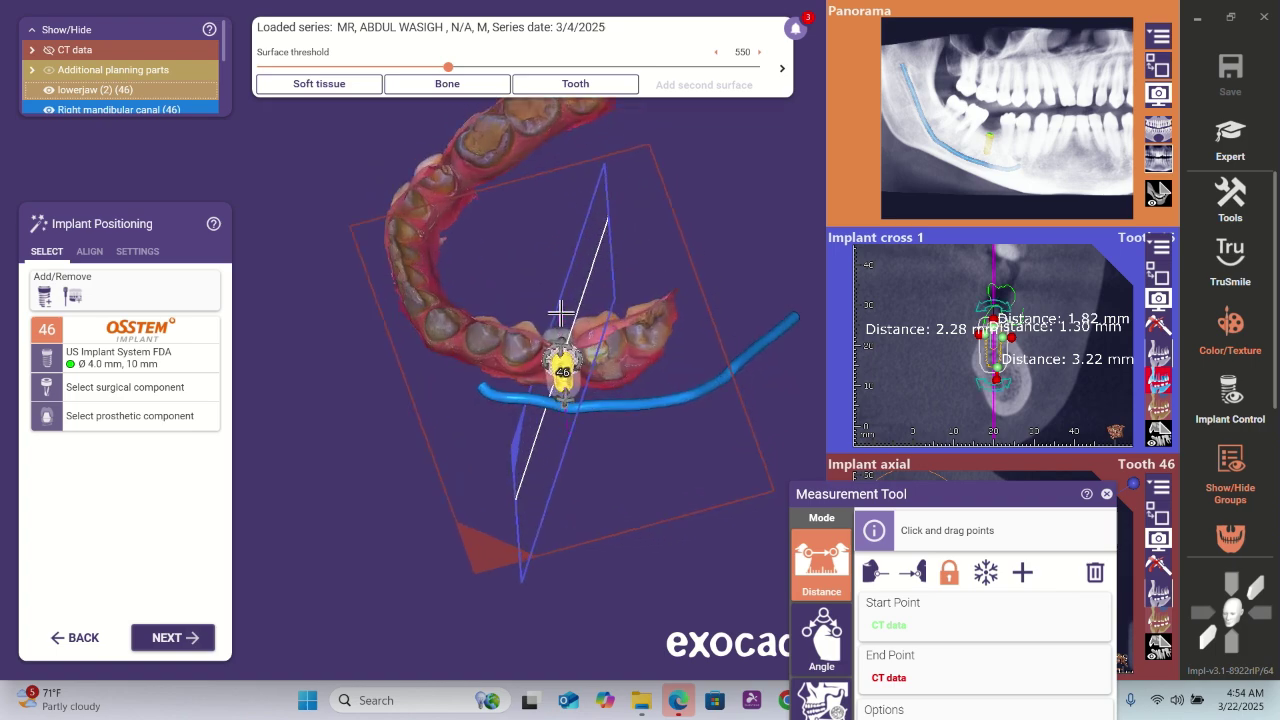
pyautogui.scroll(3, 563, 310)
pyautogui.moveTo(531, 243); pyautogui.dragTo(530, 216, button='right')
pyautogui.moveTo(501, 271); pyautogui.dragTo(497, 271, button='right')
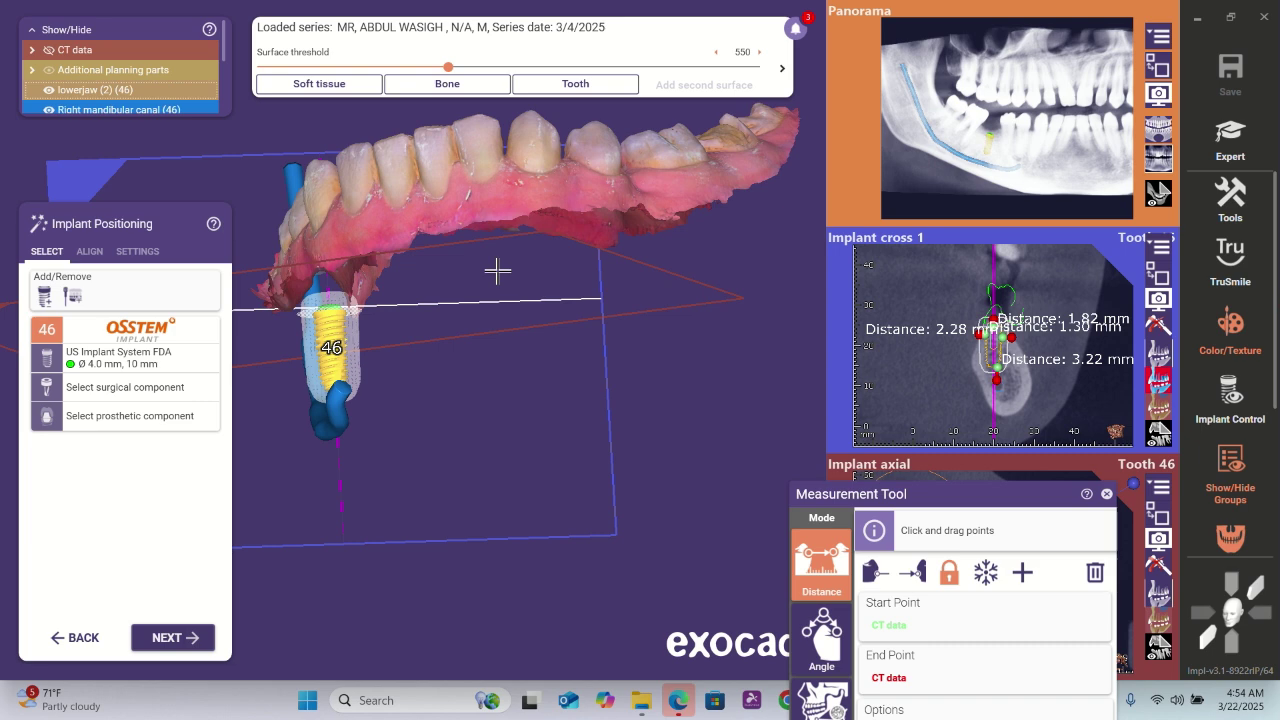
pyautogui.moveTo(326, 344)
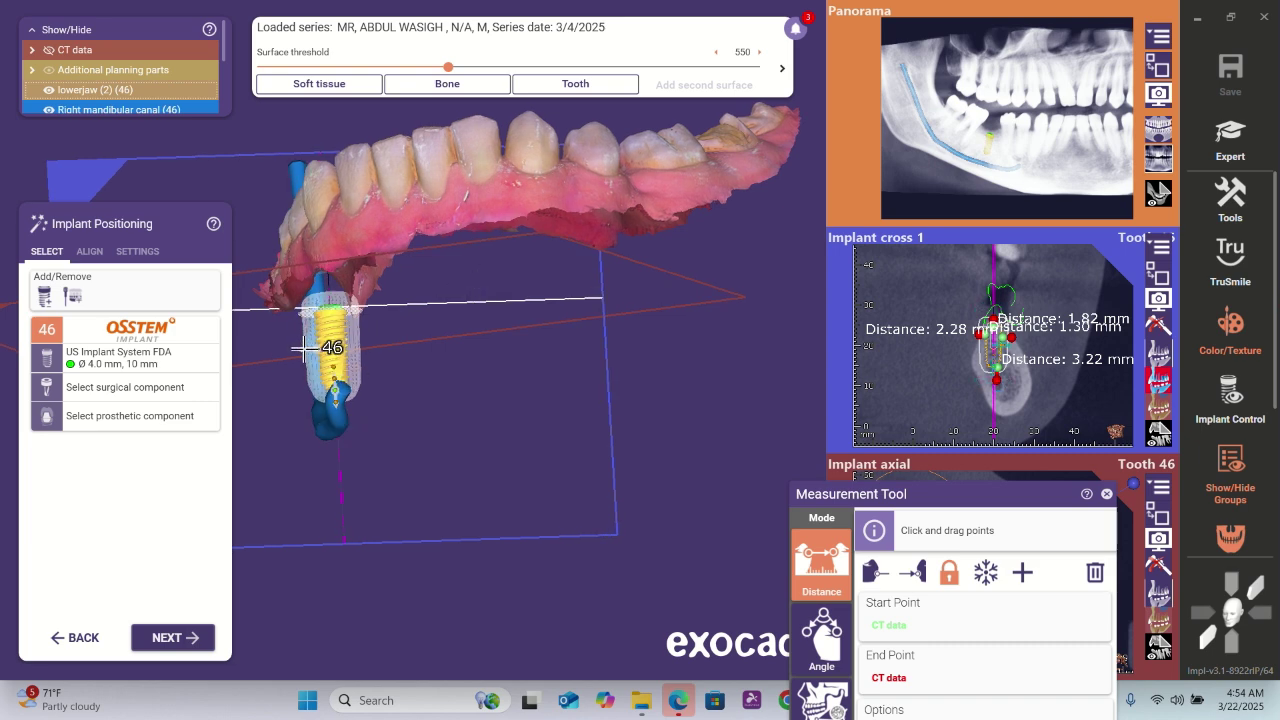
pyautogui.scroll(3, 296, 349)
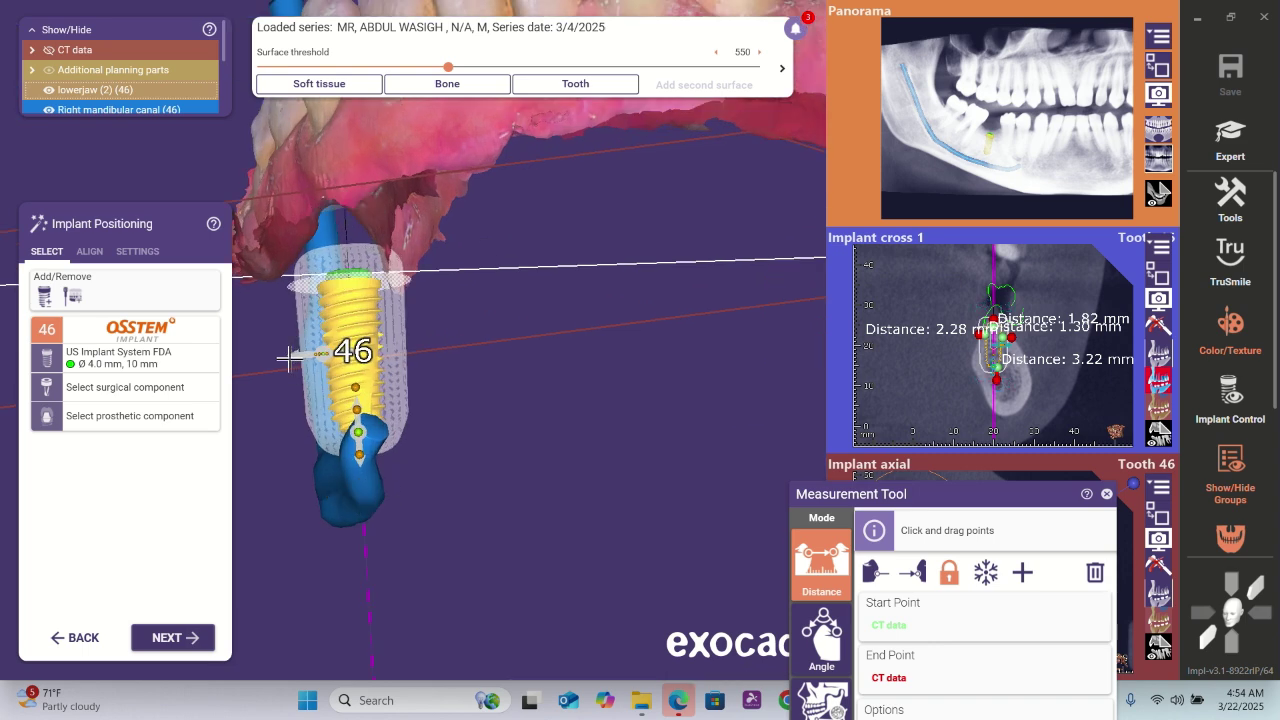
pyautogui.moveTo(364, 330)
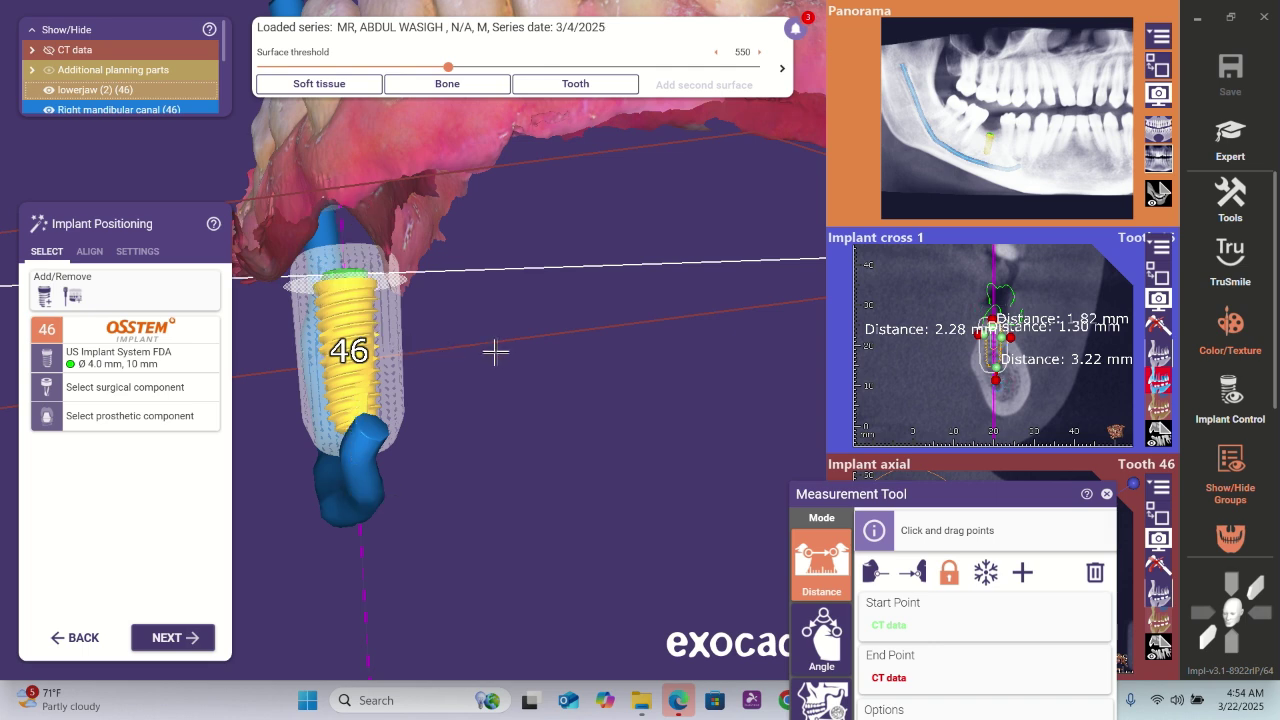
pyautogui.scroll(10, 993, 334)
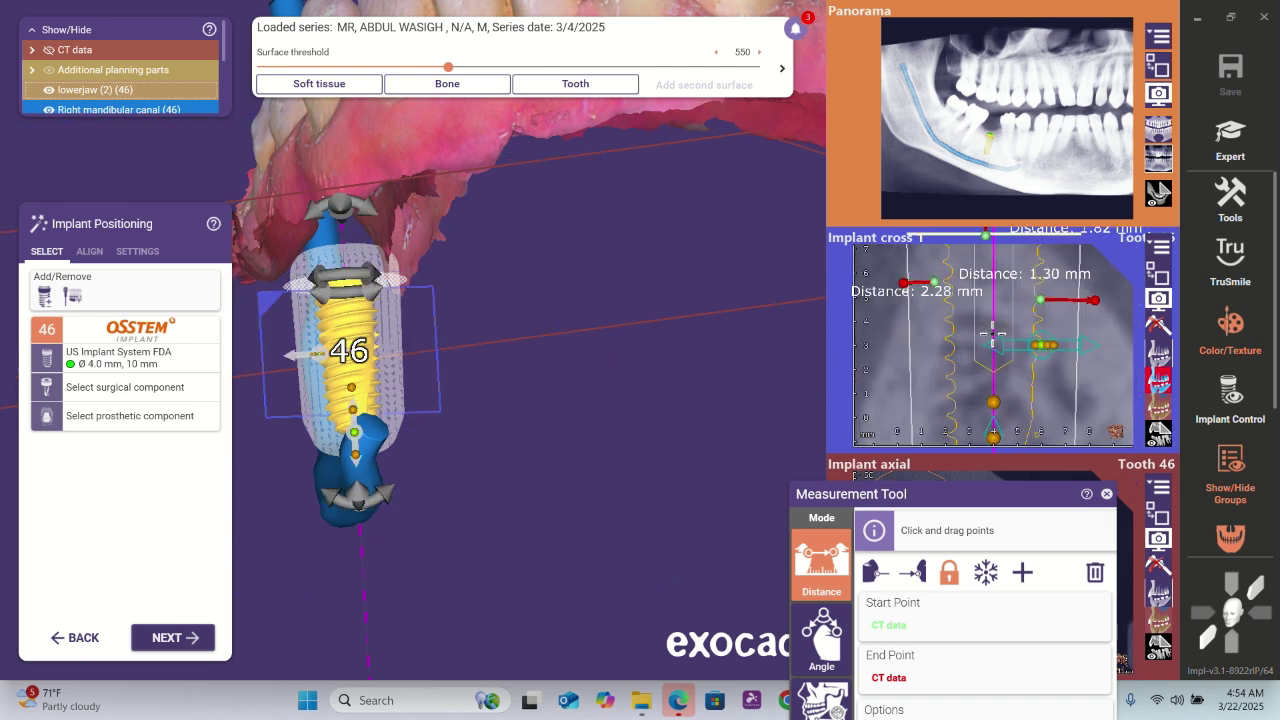
pyautogui.scroll(-5, 993, 340)
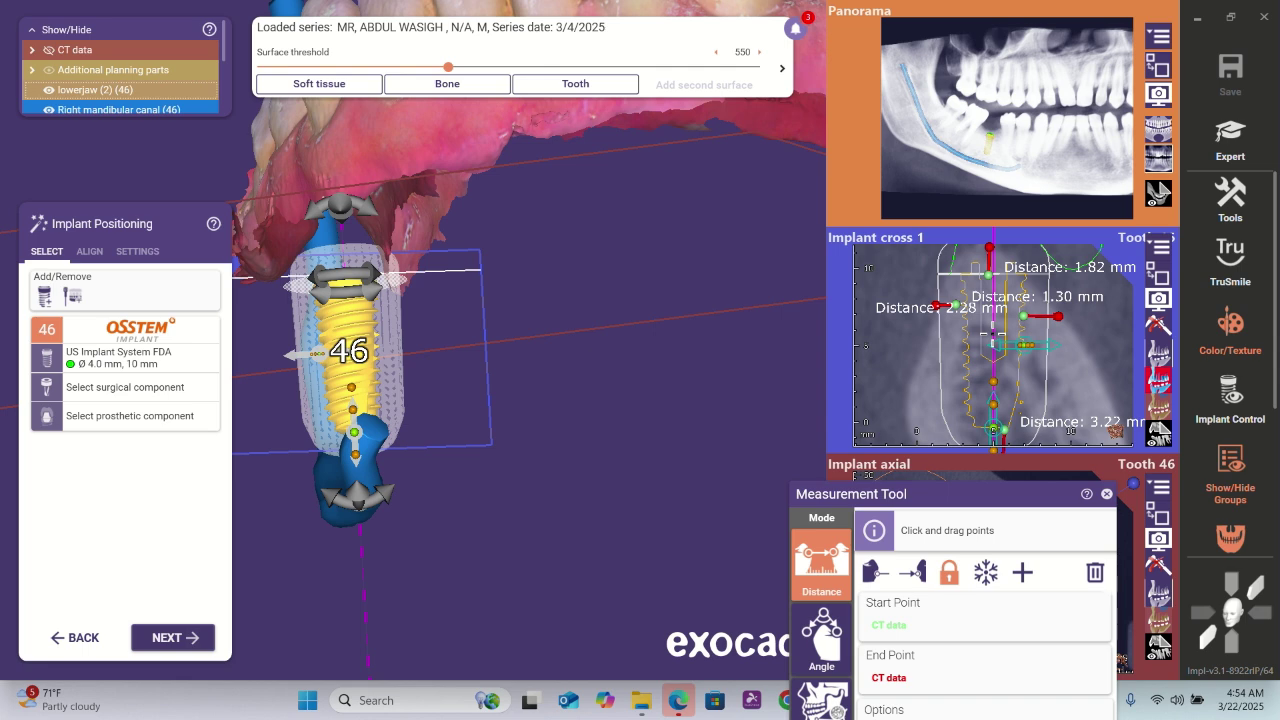
pyautogui.scroll(-3, 993, 333)
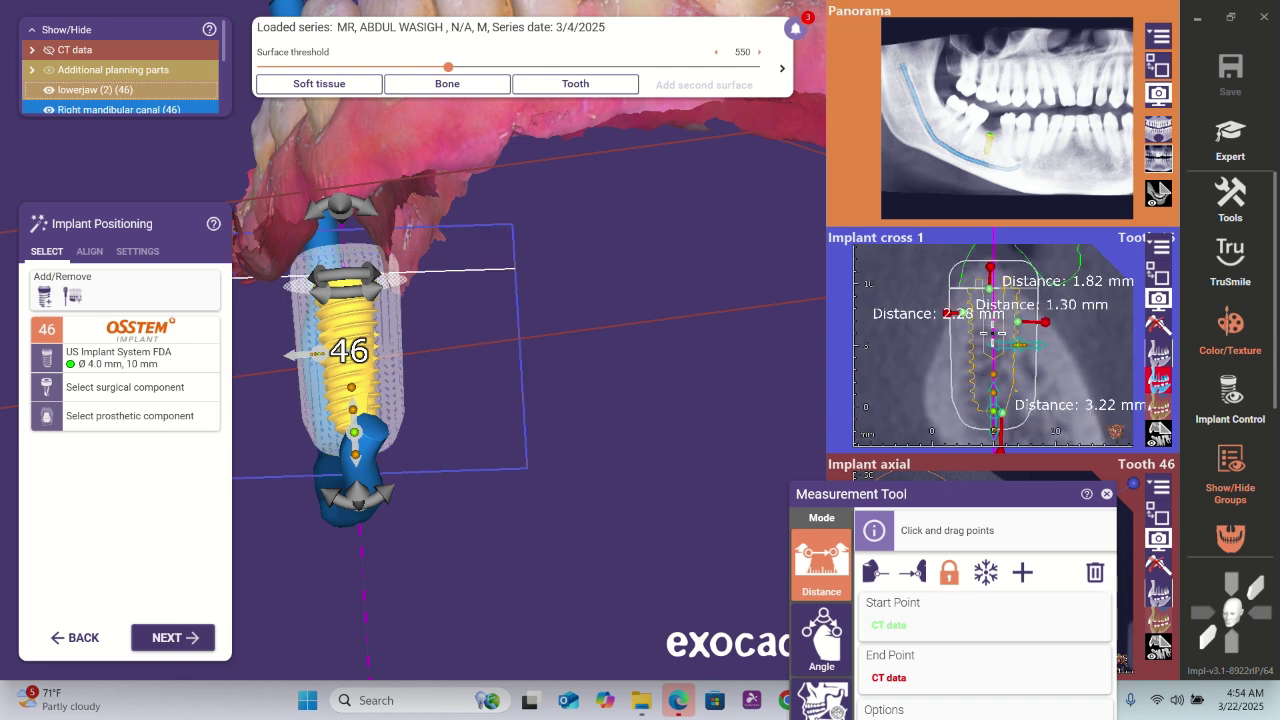
pyautogui.scroll(-4, 631, 334)
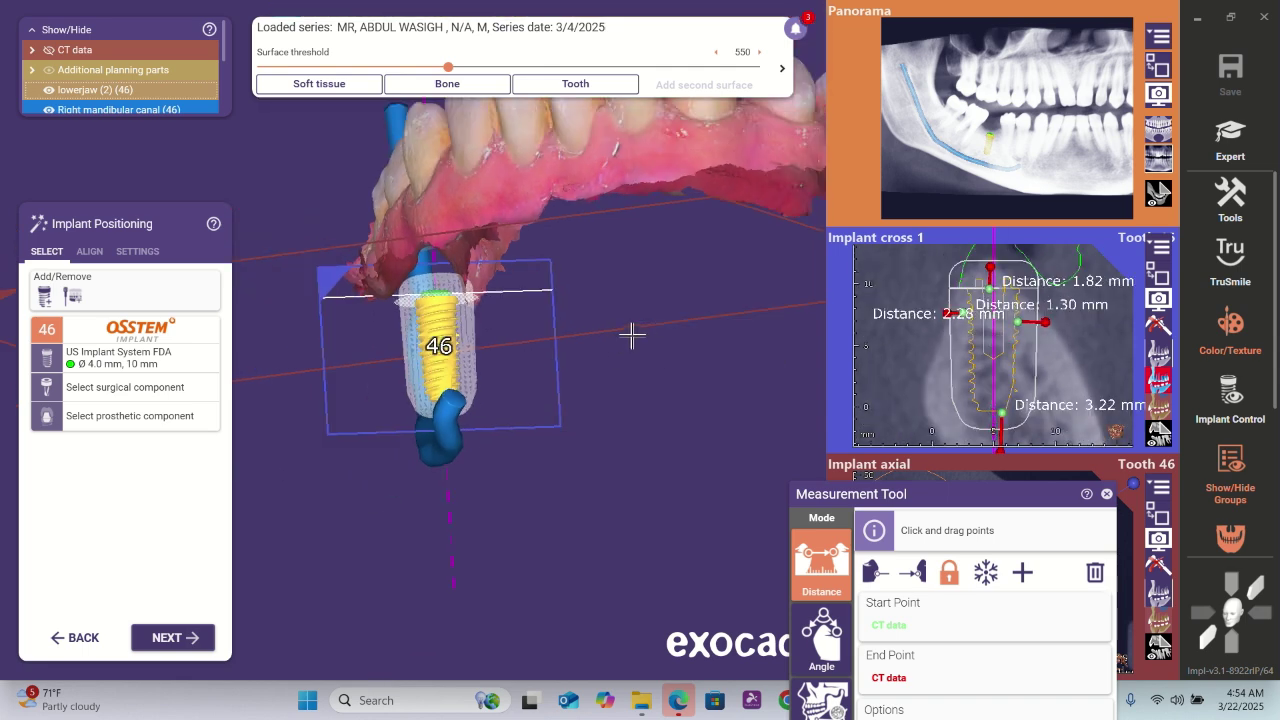
pyautogui.scroll(-2, 631, 334)
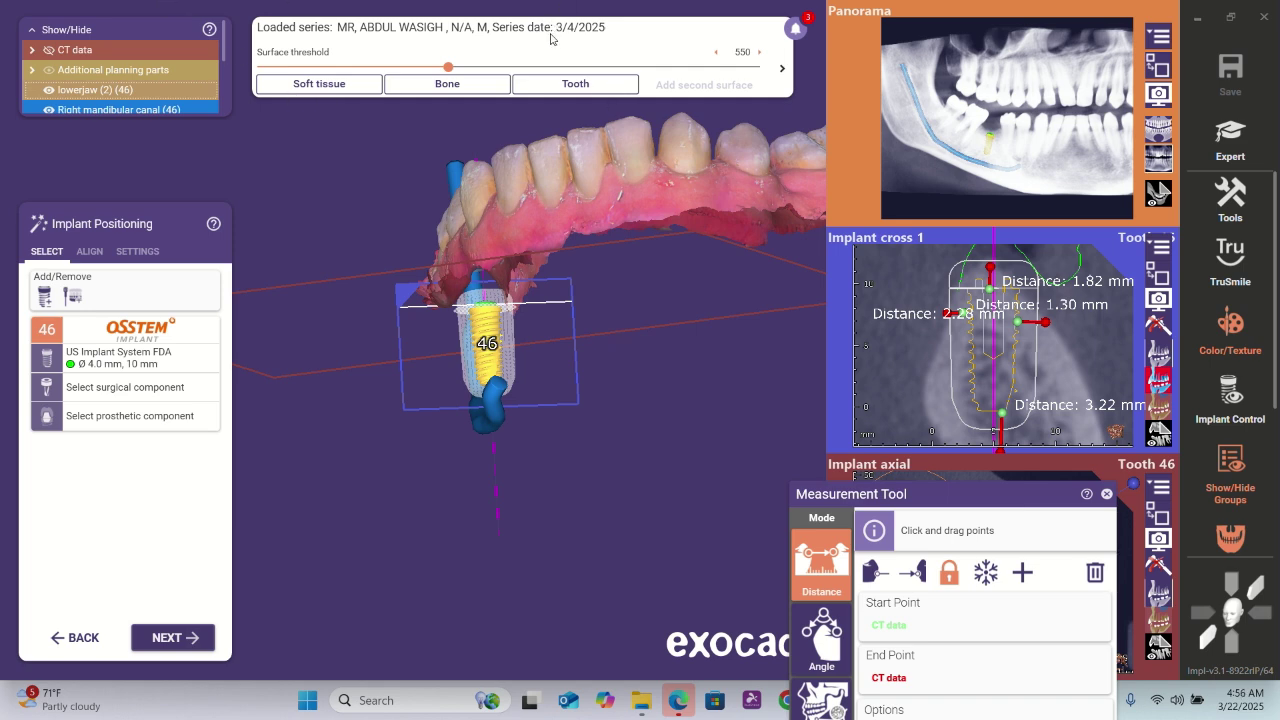
# - Make the lower jaw scan mostly transparent and show the additional planning parts
pyautogui.moveTo(671, 309); pyautogui.dragTo(640, 395, button='right')
pyautogui.scroll(-3, 668, 312)
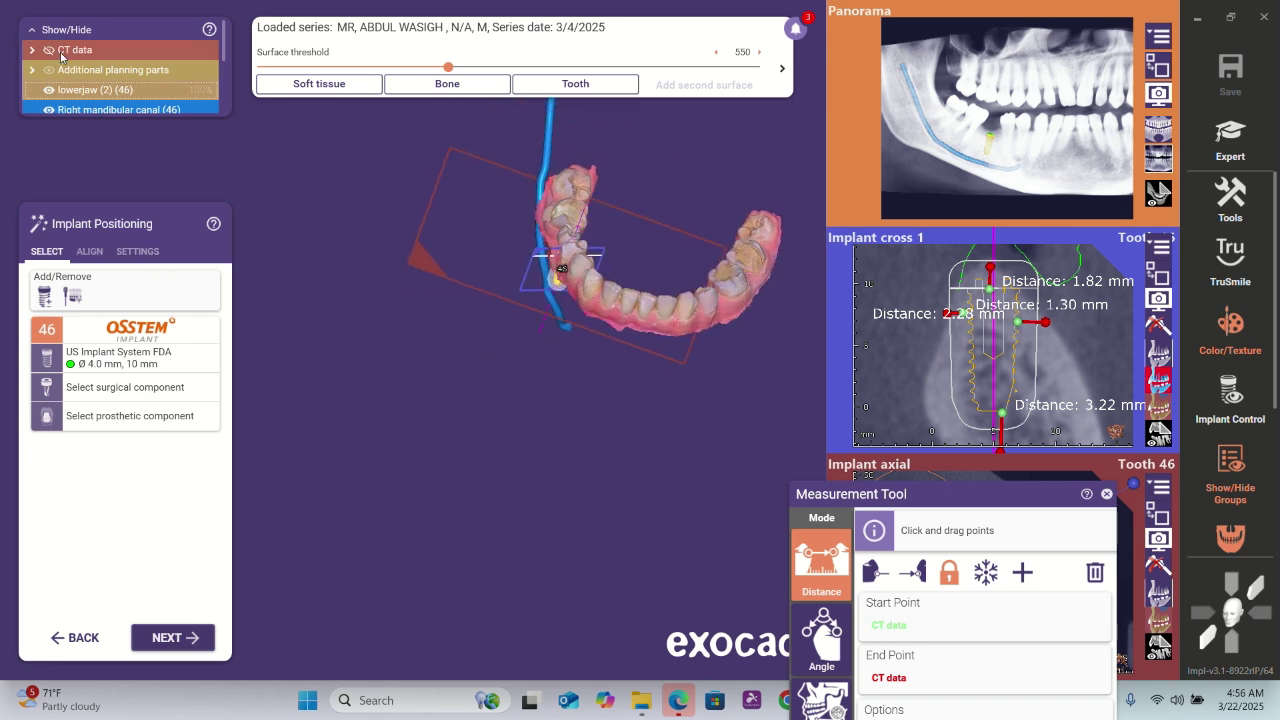
pyautogui.click(66, 91)
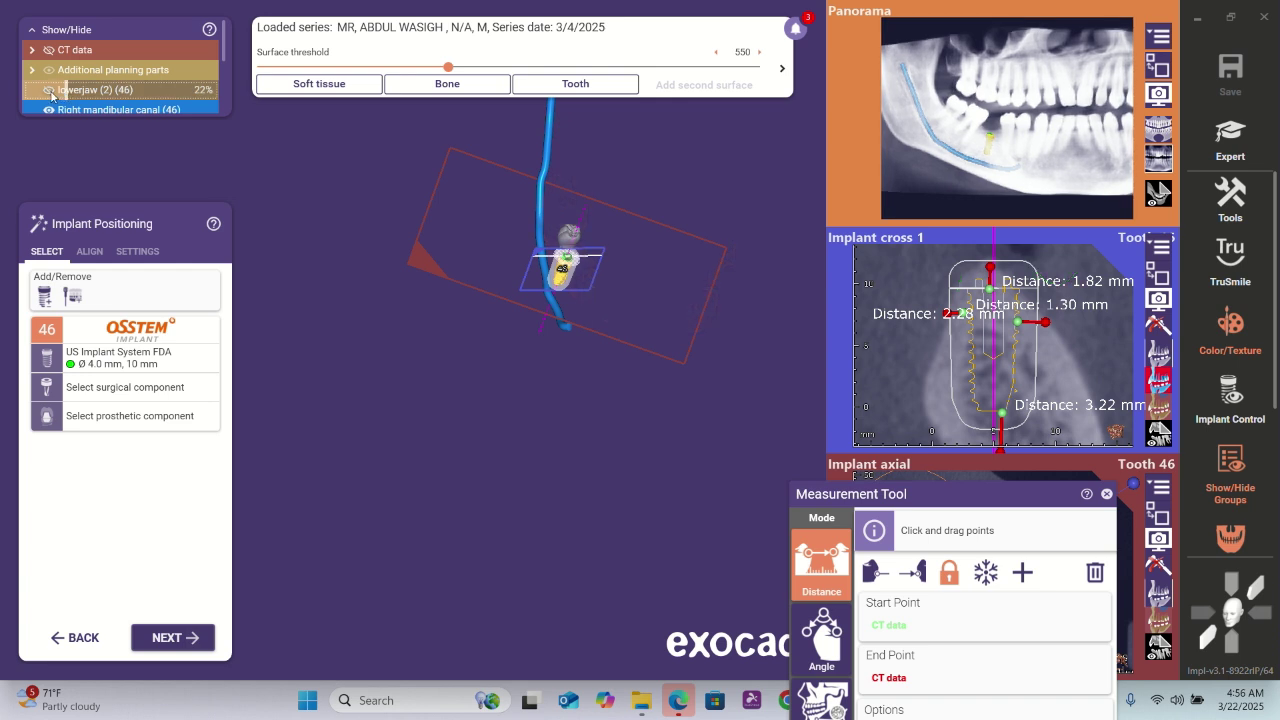
pyautogui.click(50, 92)
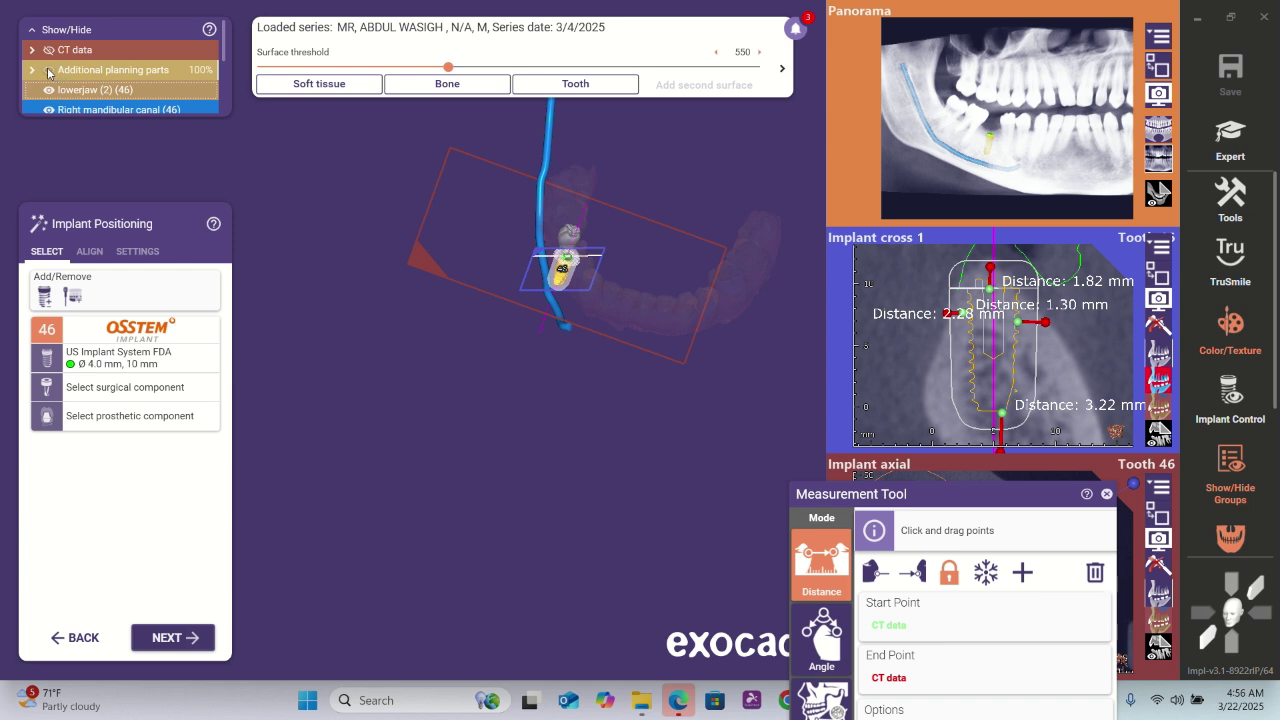
pyautogui.click(48, 72)
pyautogui.click(48, 72)
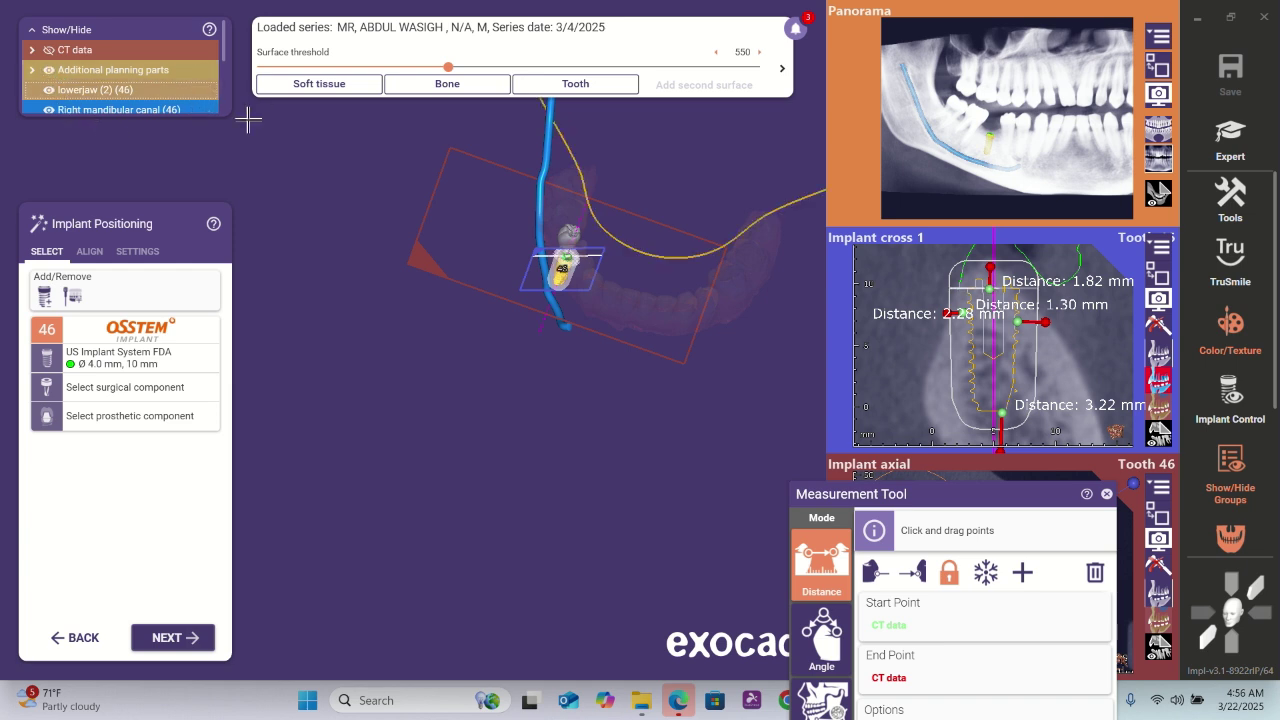
pyautogui.moveTo(66, 91)
pyautogui.mouseDown()
pyautogui.moveTo(25, 91)
pyautogui.moveTo(81, 90)
pyautogui.mouseUp()
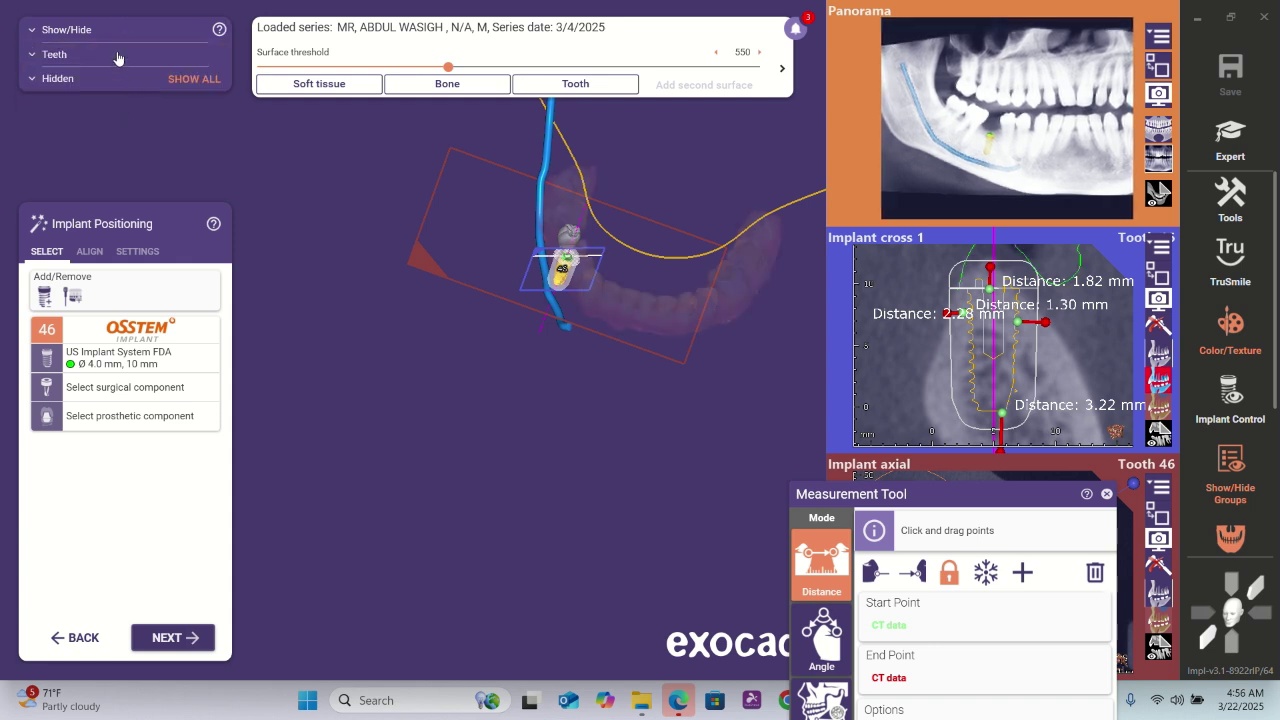
# - Show all hidden objects, including the CT data and the tooth 46 planning tooth, and review the list of object groups
pyautogui.click(109, 56)
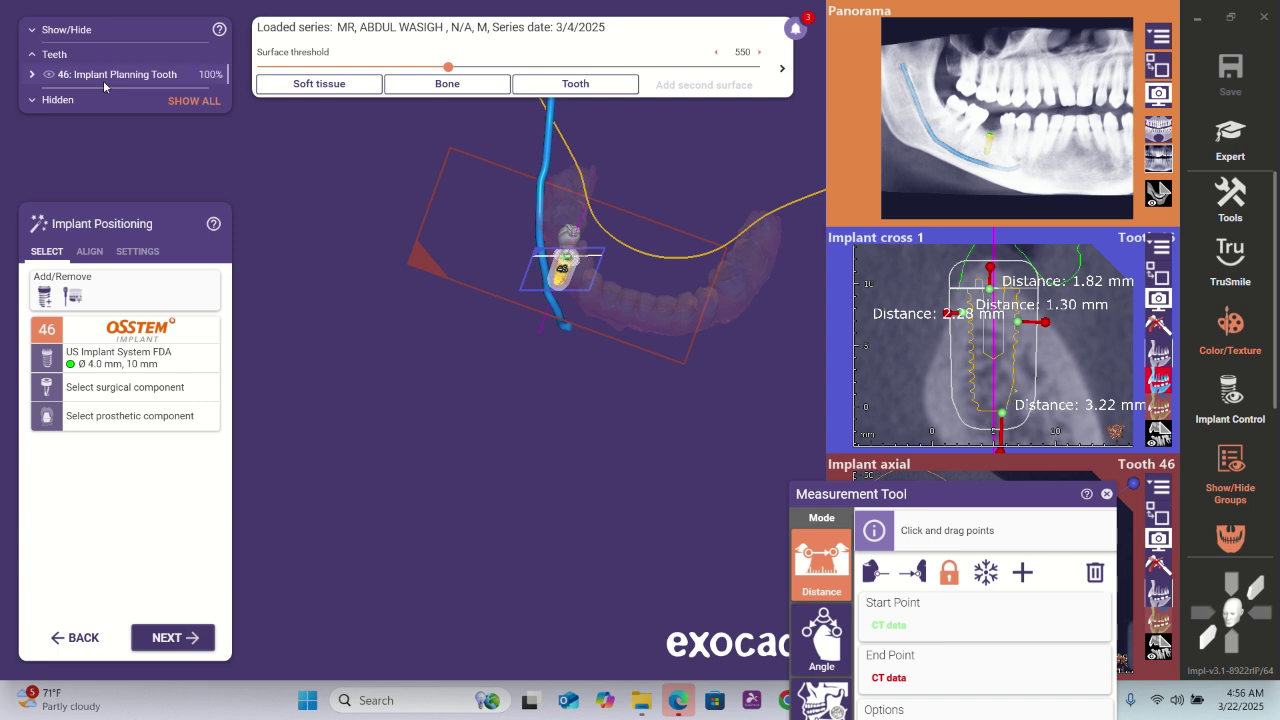
pyautogui.click(46, 78)
pyautogui.click(46, 78)
pyautogui.click(185, 104)
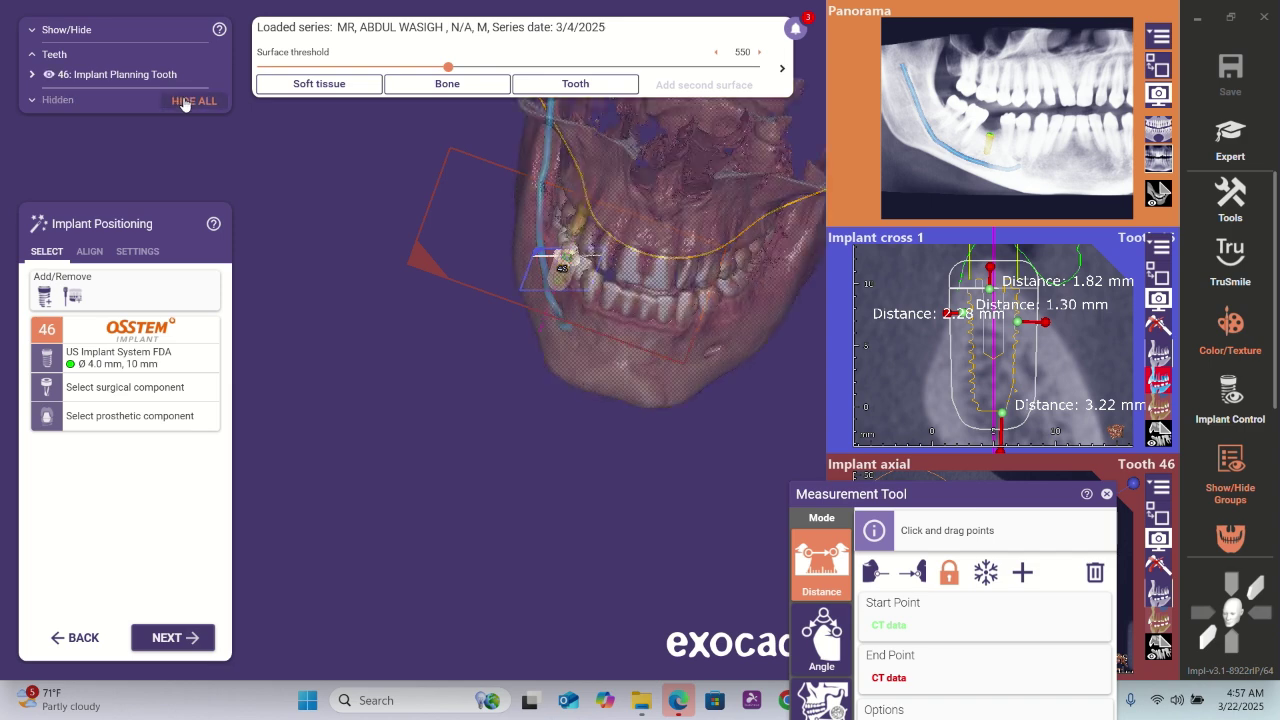
pyautogui.click(185, 103)
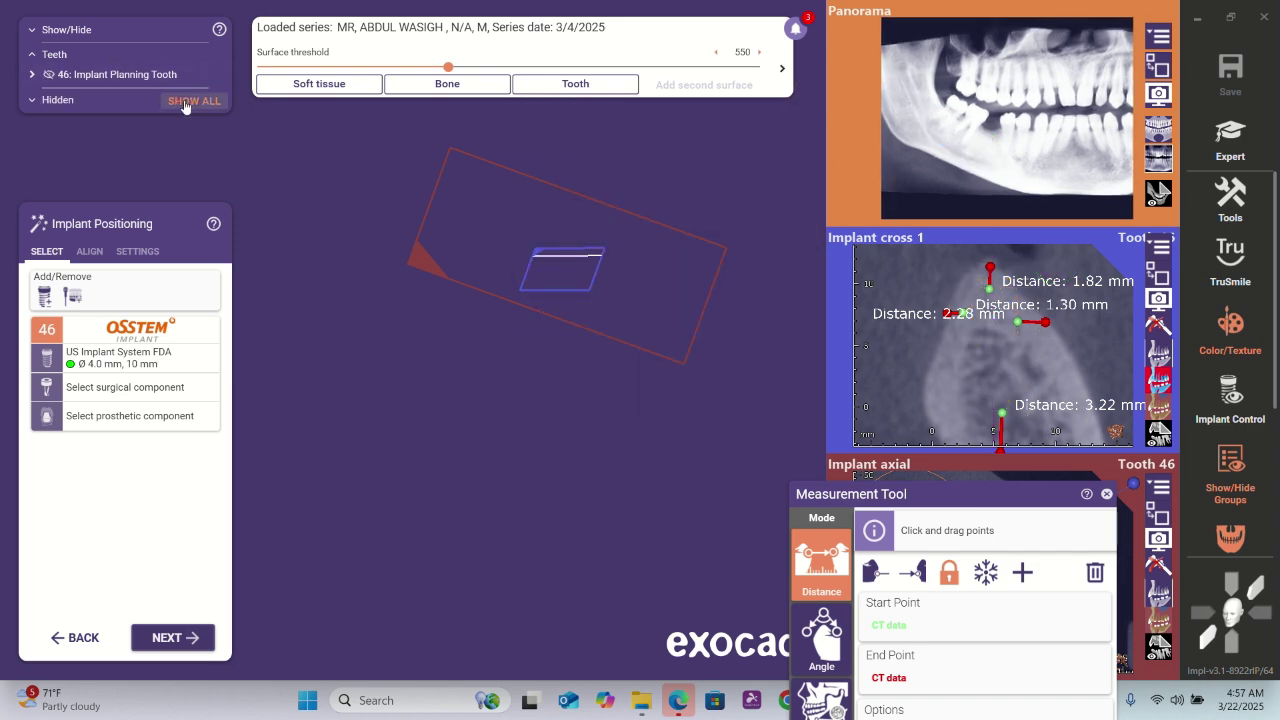
pyautogui.click(185, 103)
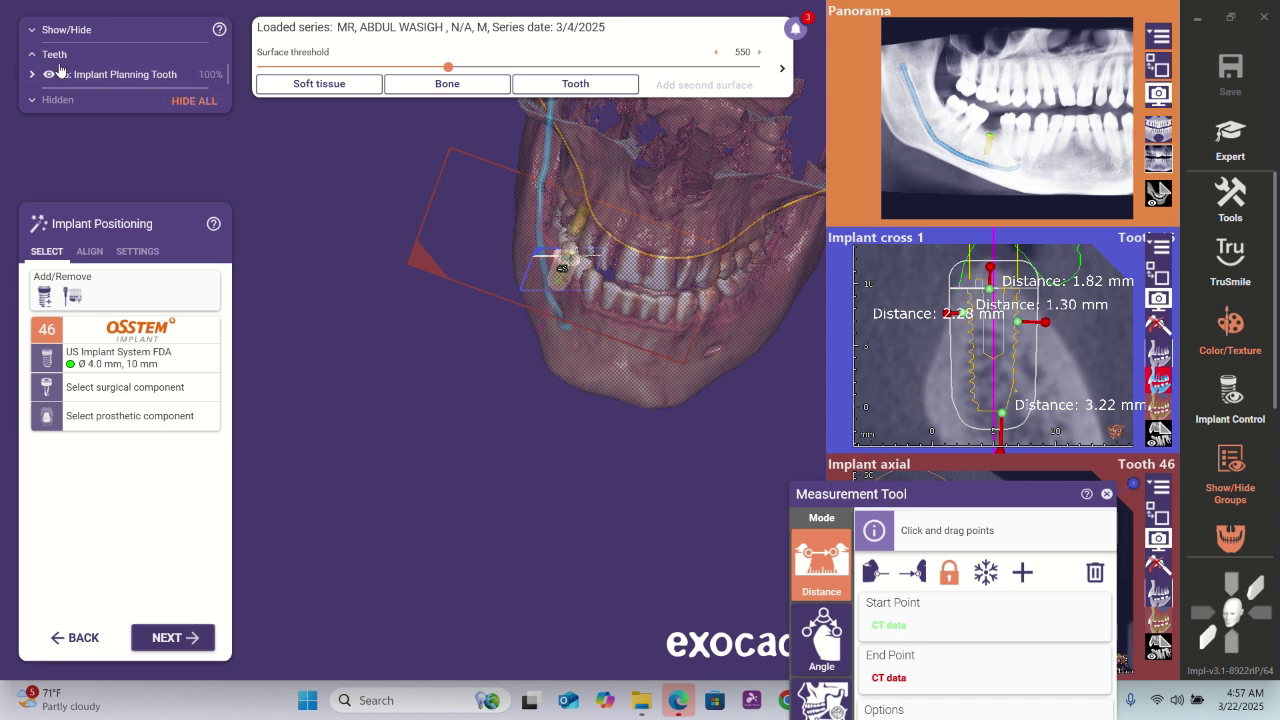
pyautogui.click(71, 33)
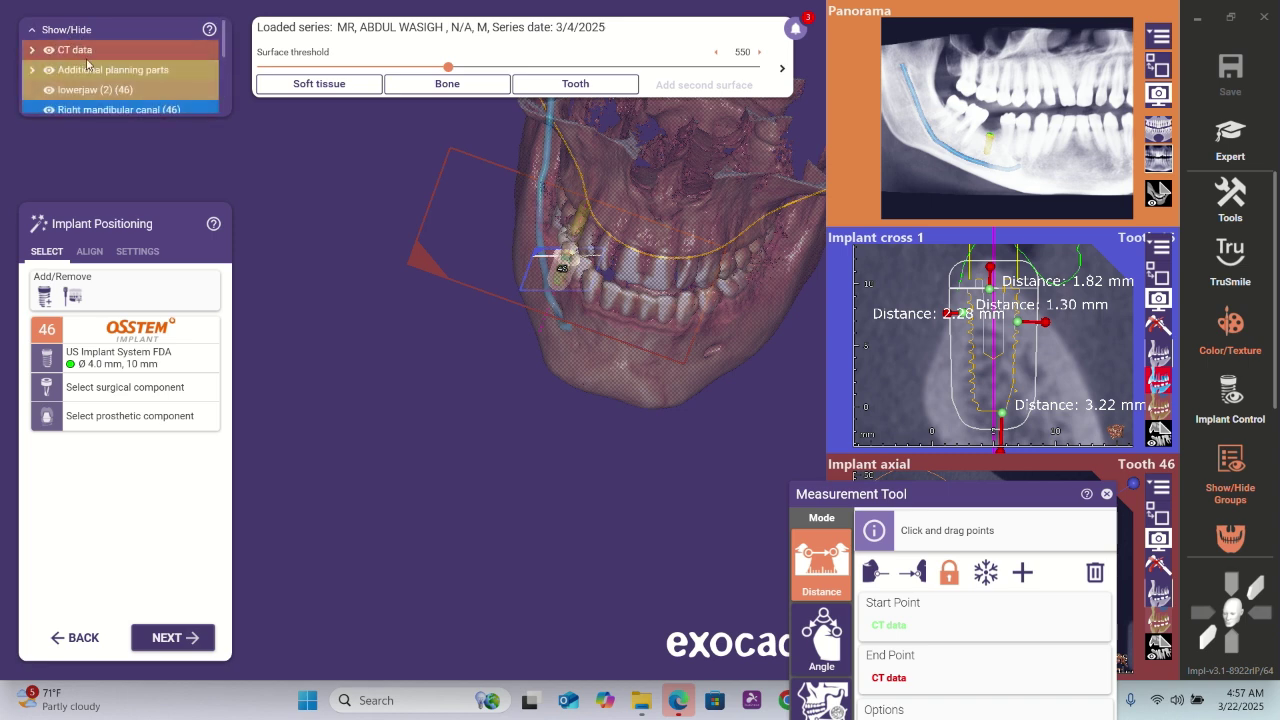
pyautogui.scroll(-3, 87, 65)
pyautogui.scroll(3, 87, 65)
pyautogui.scroll(-1, 87, 64)
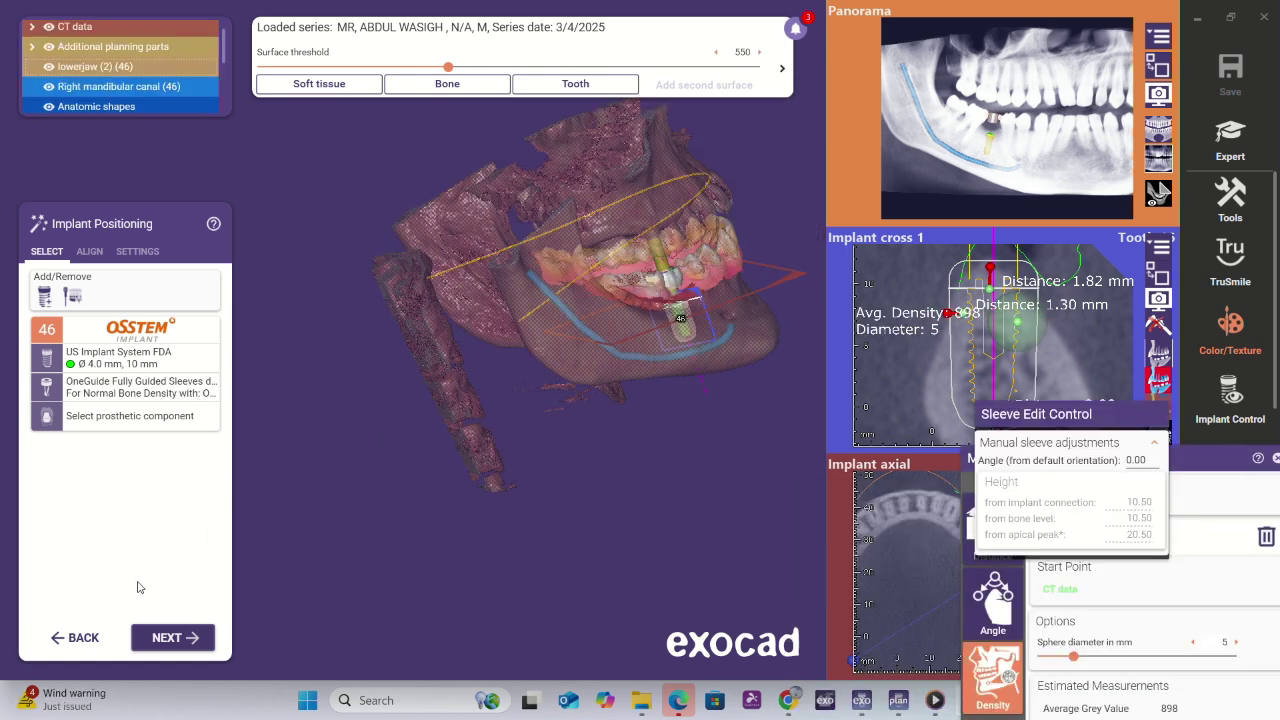
# - Confirm OneGuide Fully Guided Sleeves for normal bone density with the OSSTEM OneGuide Fully Guided Drill Kit as implant 46's surgical component
pyautogui.click(129, 377)
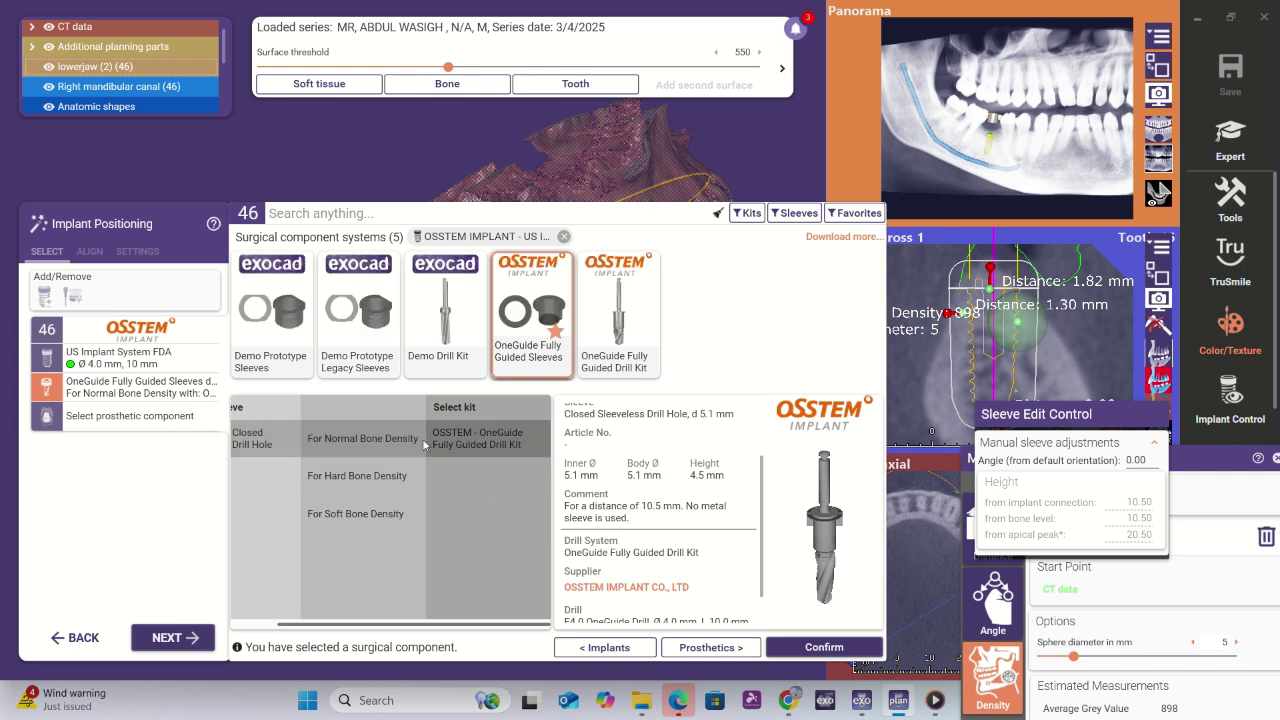
pyautogui.click(796, 648)
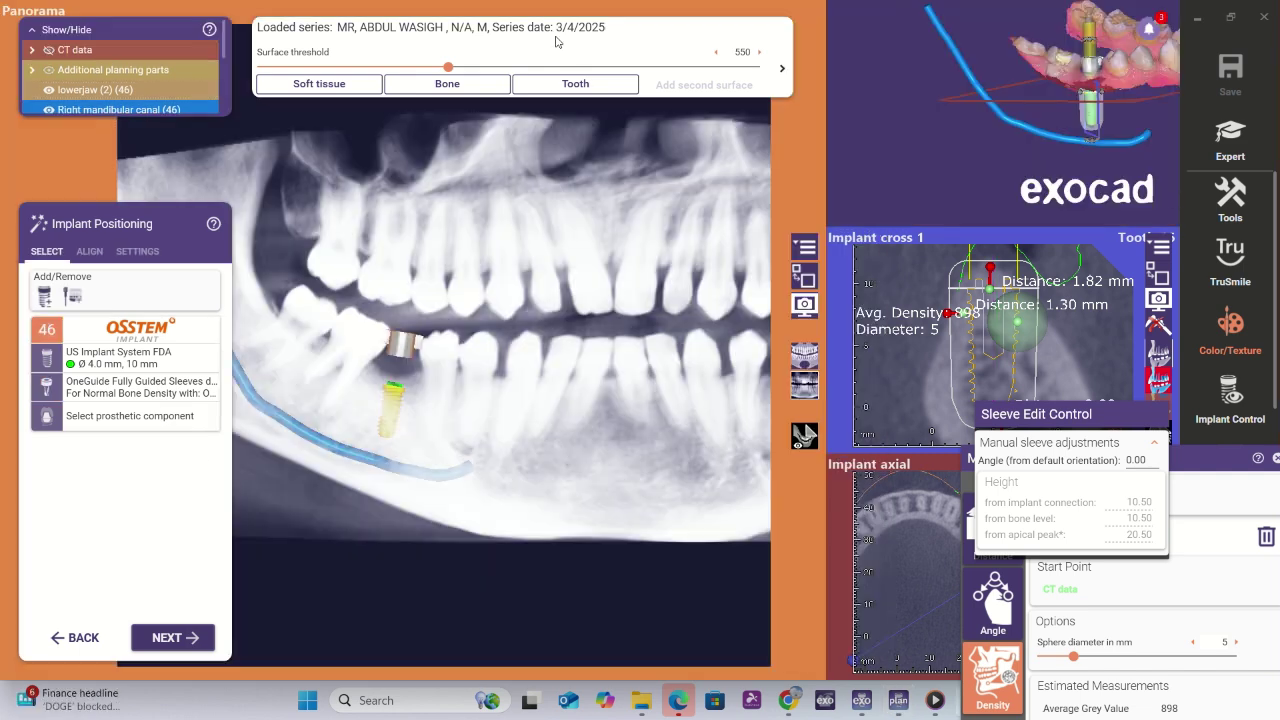
# - Close the measurement tool and move the sleeve edit controls clear of the implant cross and axial views
pyautogui.moveTo(522, 375)
pyautogui.mouseDown(button='right')
pyautogui.moveTo(522, 432)
pyautogui.moveTo(522, 350)
pyautogui.mouseUp(button='right')
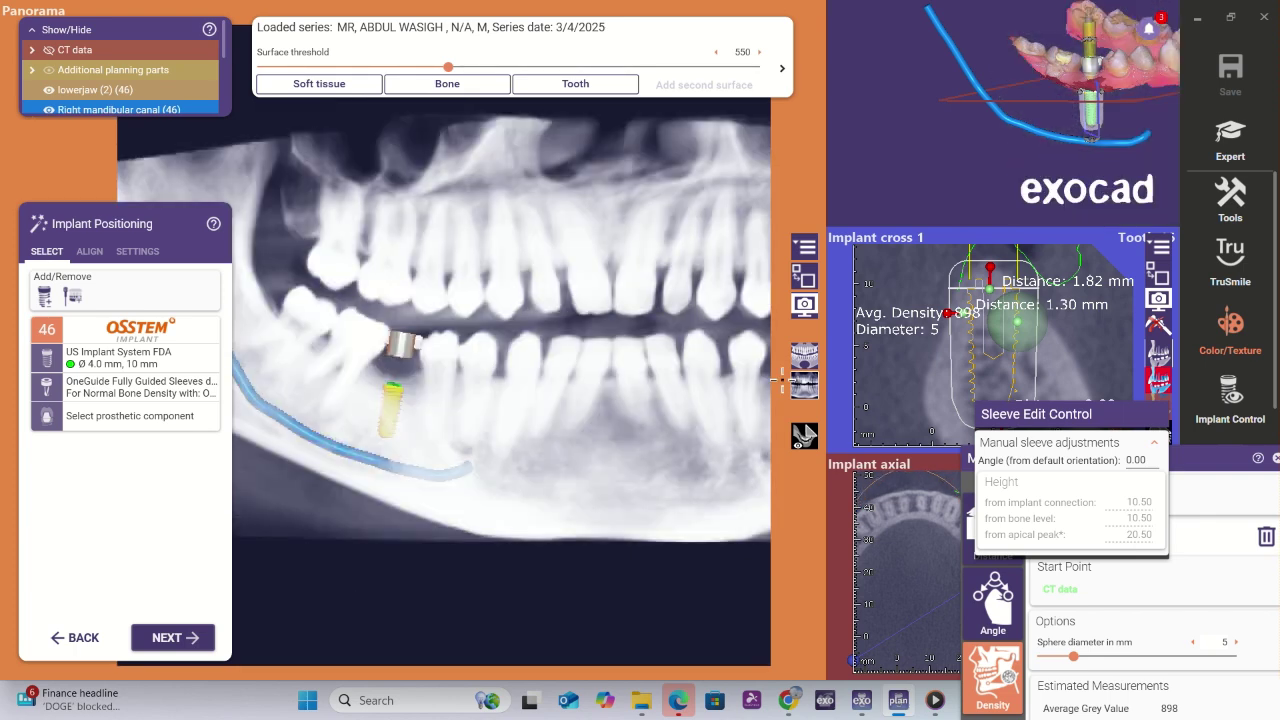
pyautogui.moveTo(1123, 413); pyautogui.dragTo(1136, 637)
pyautogui.moveTo(1127, 461); pyautogui.dragTo(1048, 436)
pyautogui.click(1132, 437)
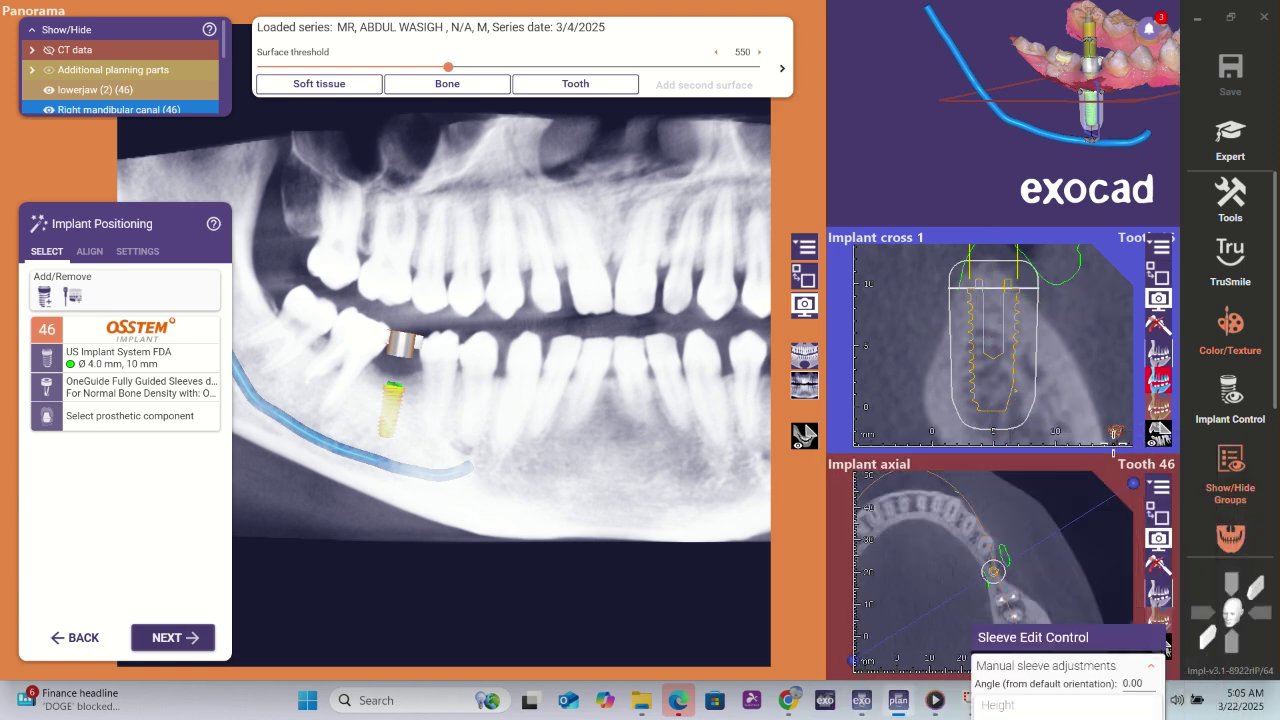
pyautogui.moveTo(1147, 643); pyautogui.dragTo(1147, 680)
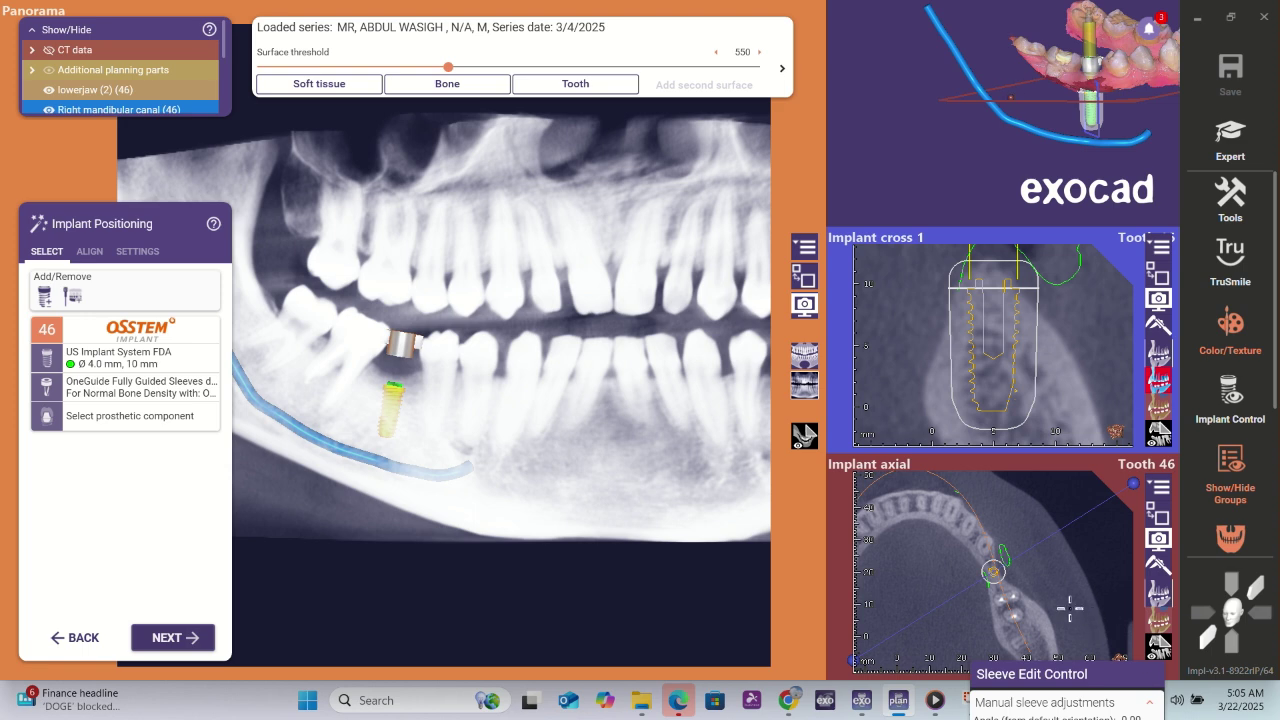
# - Examine implant 46 and its safety zone up close through the axial slices
pyautogui.scroll(5, 1060, 603)
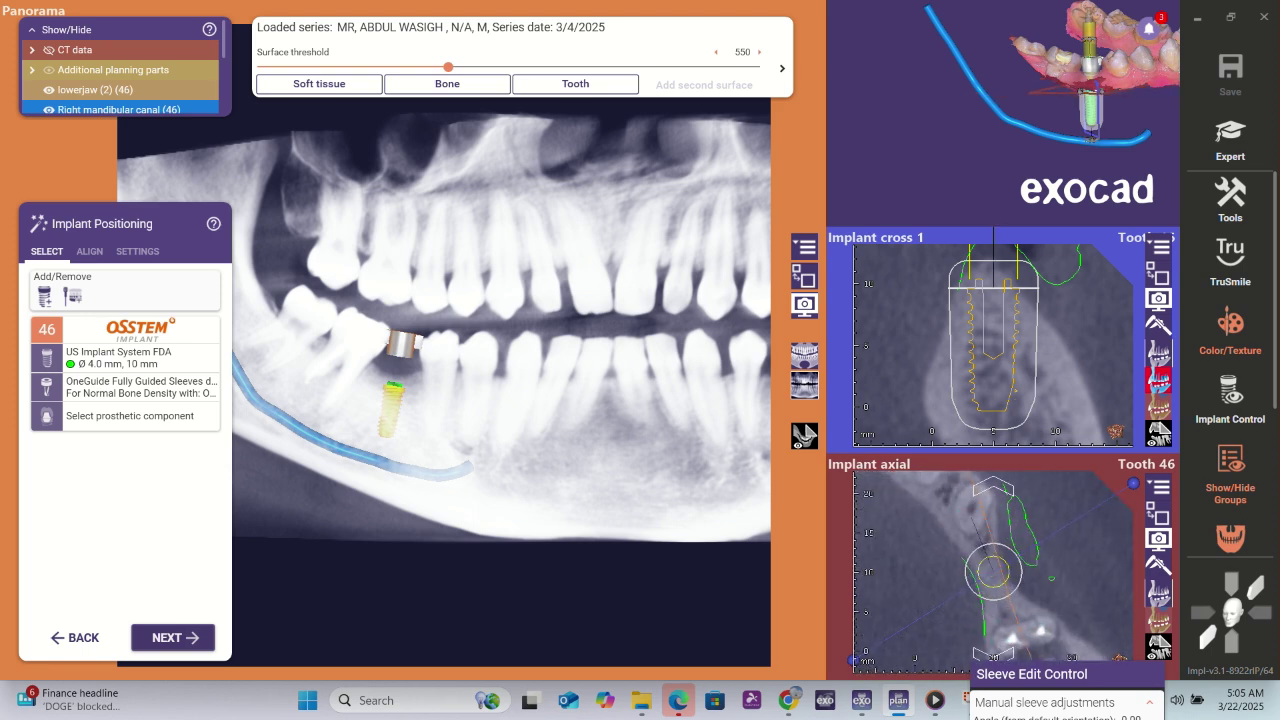
pyautogui.scroll(5, 996, 567)
pyautogui.scroll(-5, 996, 567)
pyautogui.scroll(-6, 996, 567)
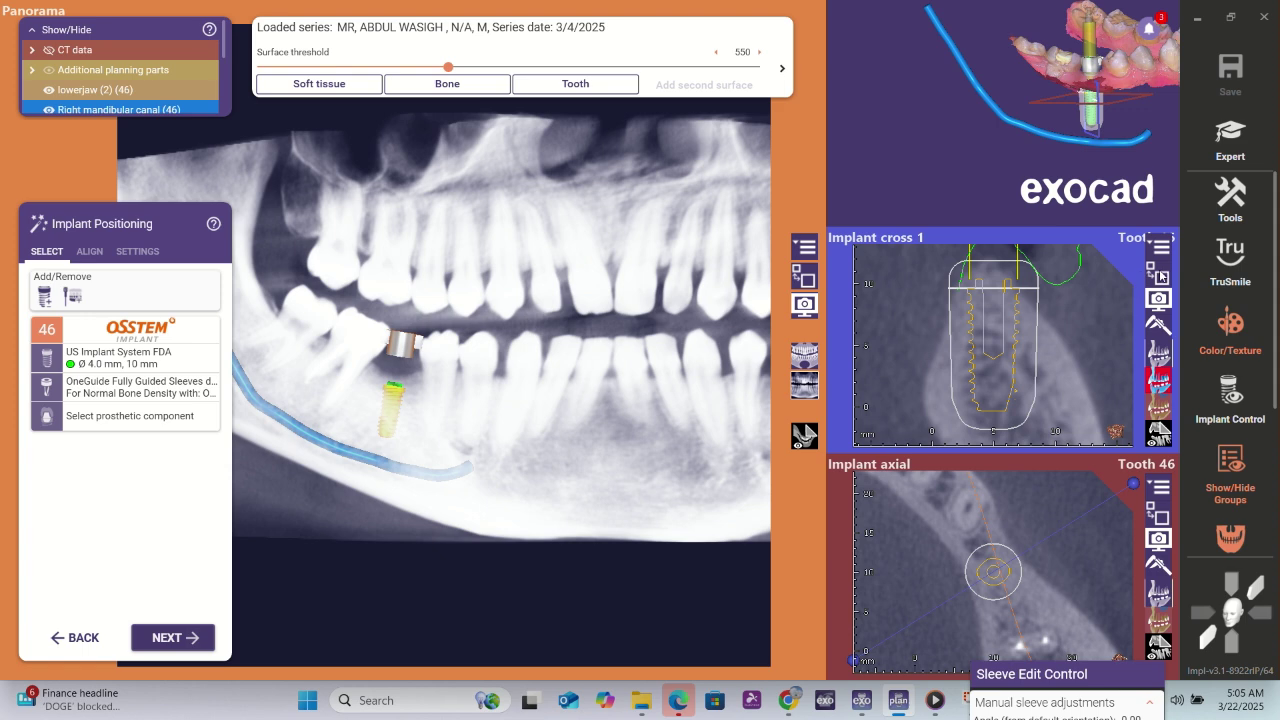
# - Show the implant cross-section as the main view and rotate the cut around implant 46 to include the neighbouring teeth
pyautogui.click(1157, 273)
pyautogui.scroll(-3, 575, 343)
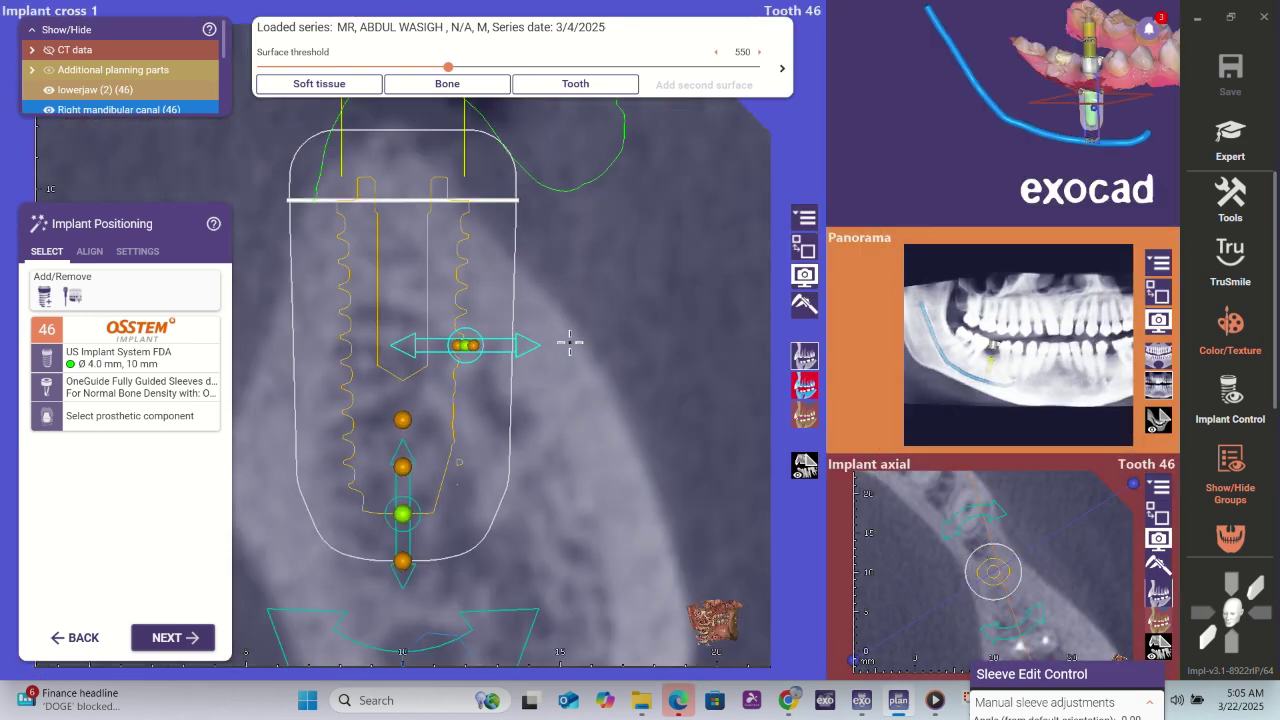
pyautogui.scroll(-3, 570, 343)
pyautogui.scroll(-2, 570, 343)
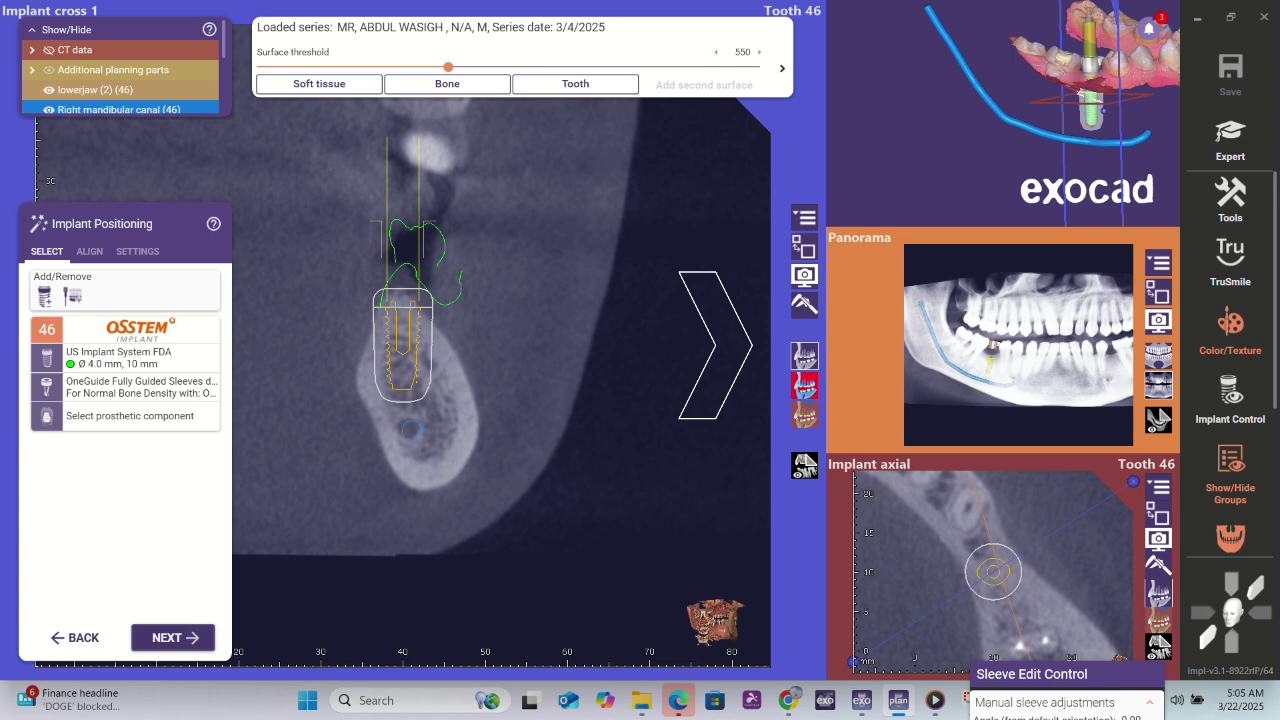
pyautogui.click(715, 345)
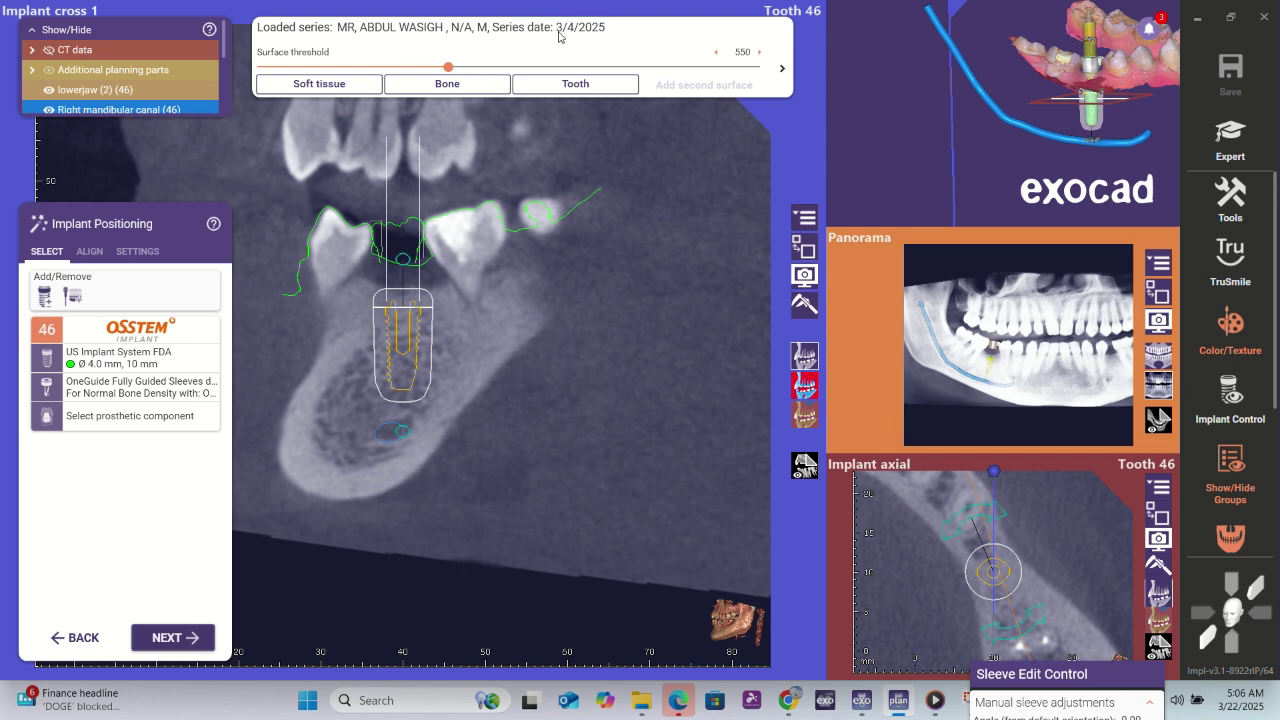
# - Capture screenshots of the main view, all views, the implant axial view and Implant cross 1 for tooth 46
pyautogui.click(1231, 200)
pyautogui.click(986, 322)
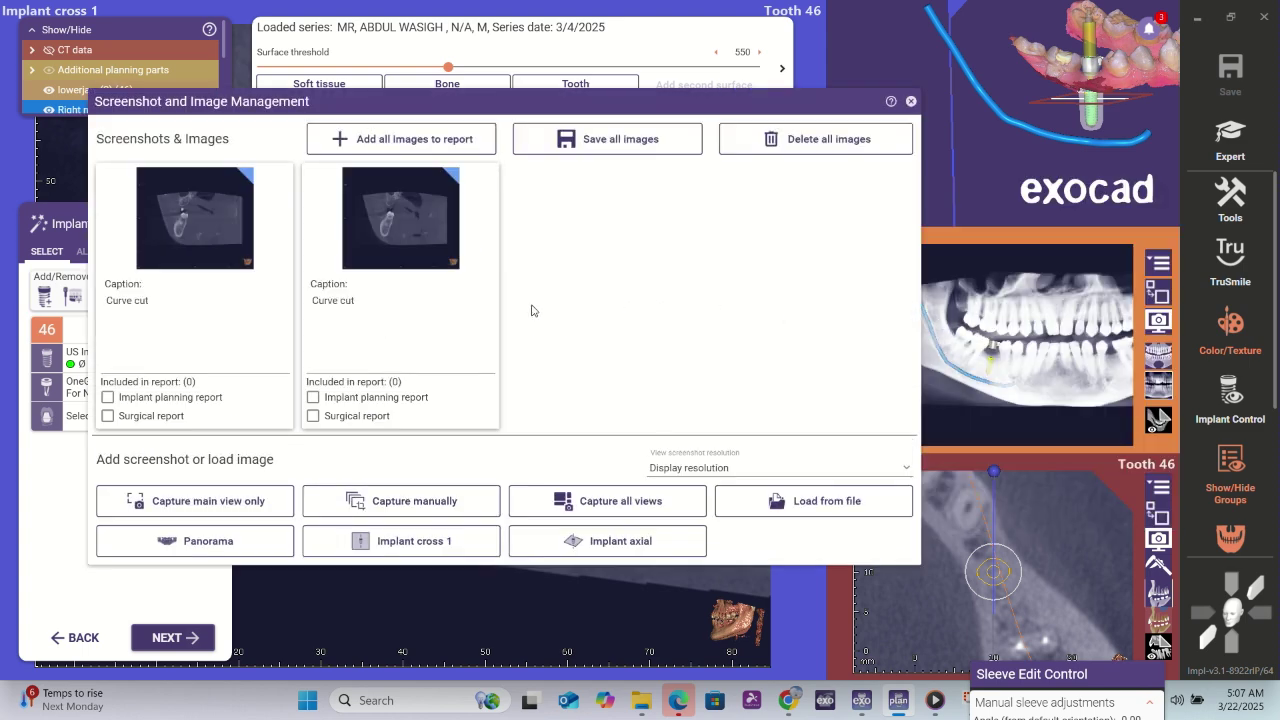
pyautogui.click(218, 510)
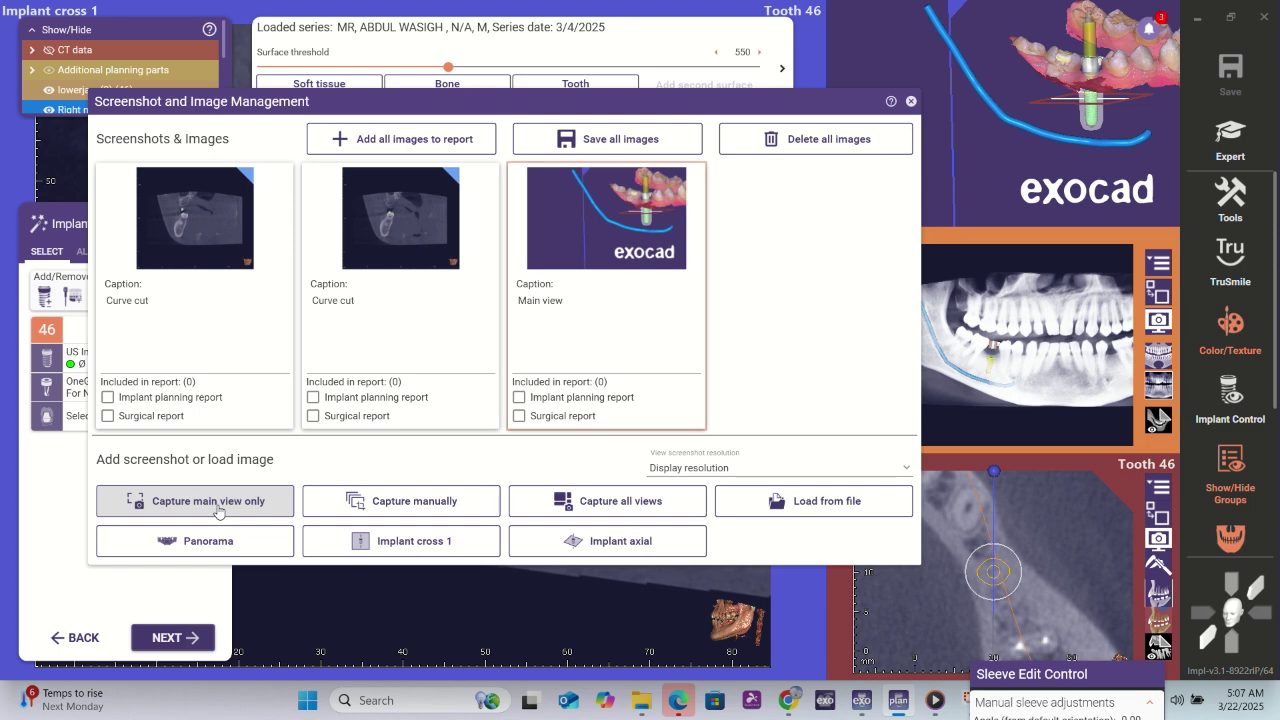
pyautogui.click(621, 508)
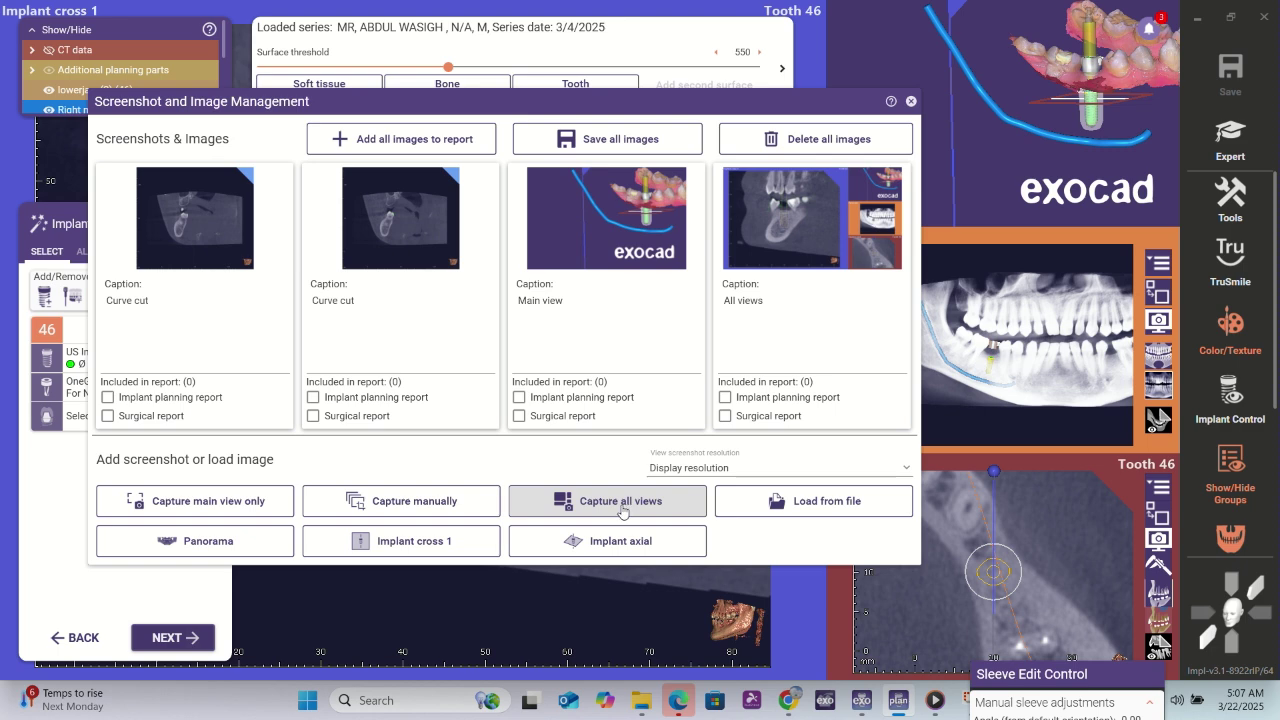
pyautogui.click(636, 541)
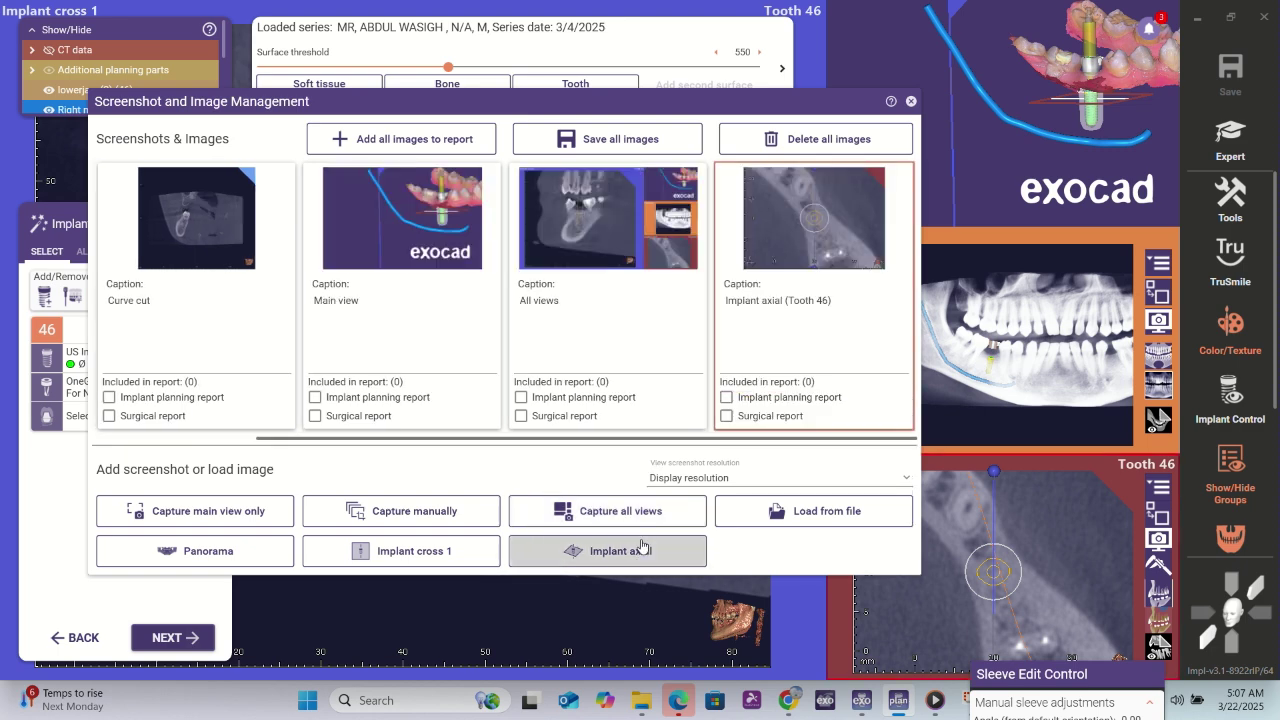
pyautogui.click(463, 562)
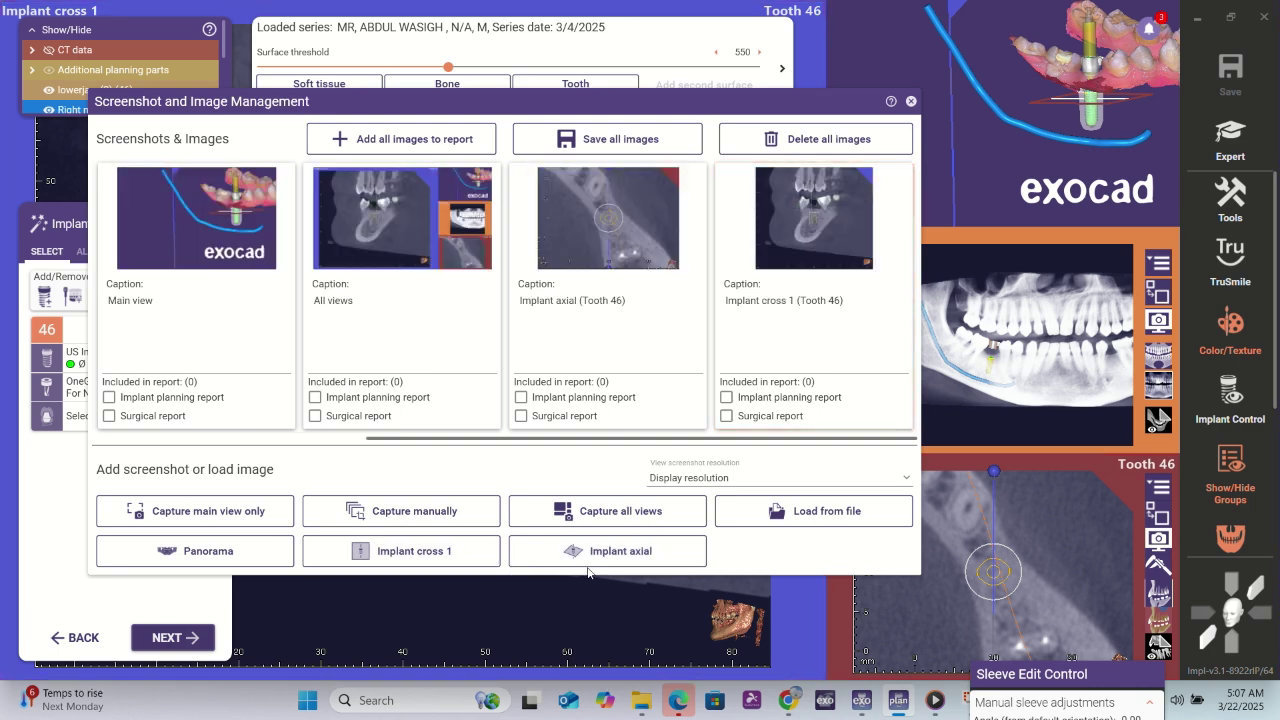
# - Move the screenshot manager aside and examine the cross-sections around implant 46 relative to the mandibular canal and adjacent teeth
pyautogui.moveTo(706, 107); pyautogui.dragTo(1175, 110)
pyautogui.scroll(-3, 410, 285)
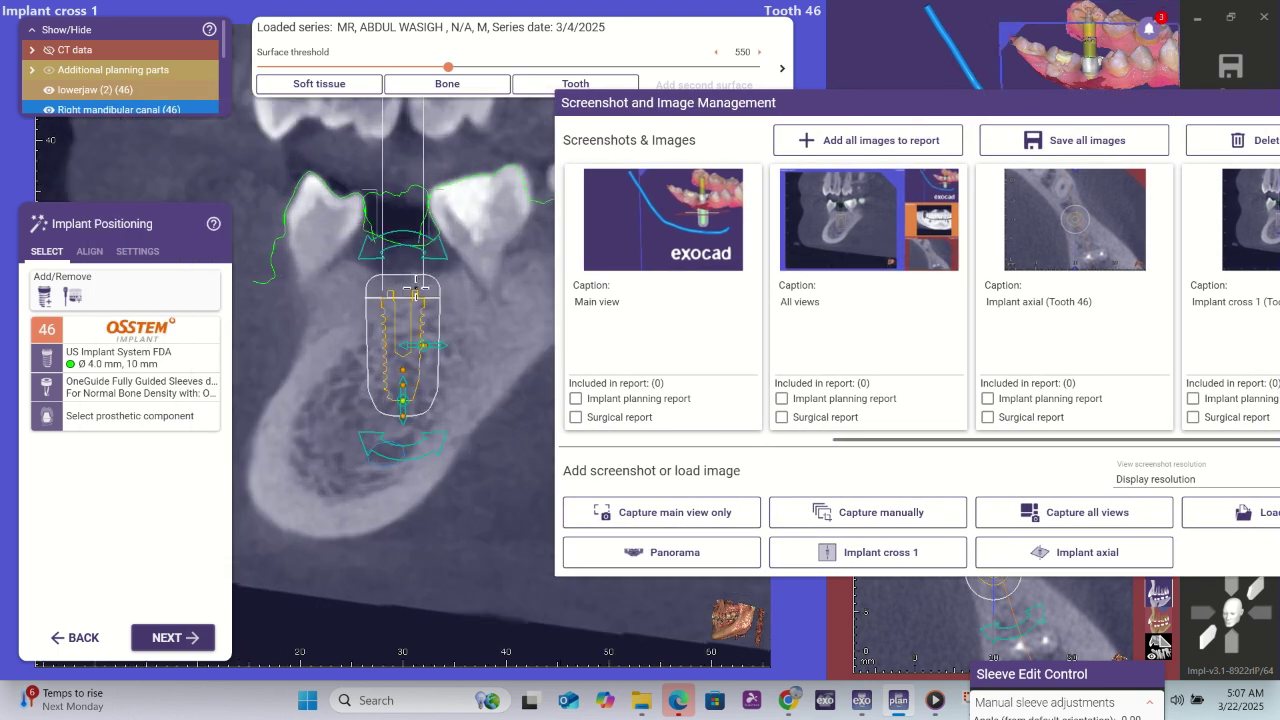
pyautogui.moveTo(415, 288); pyautogui.dragTo(336, 388, button='right')
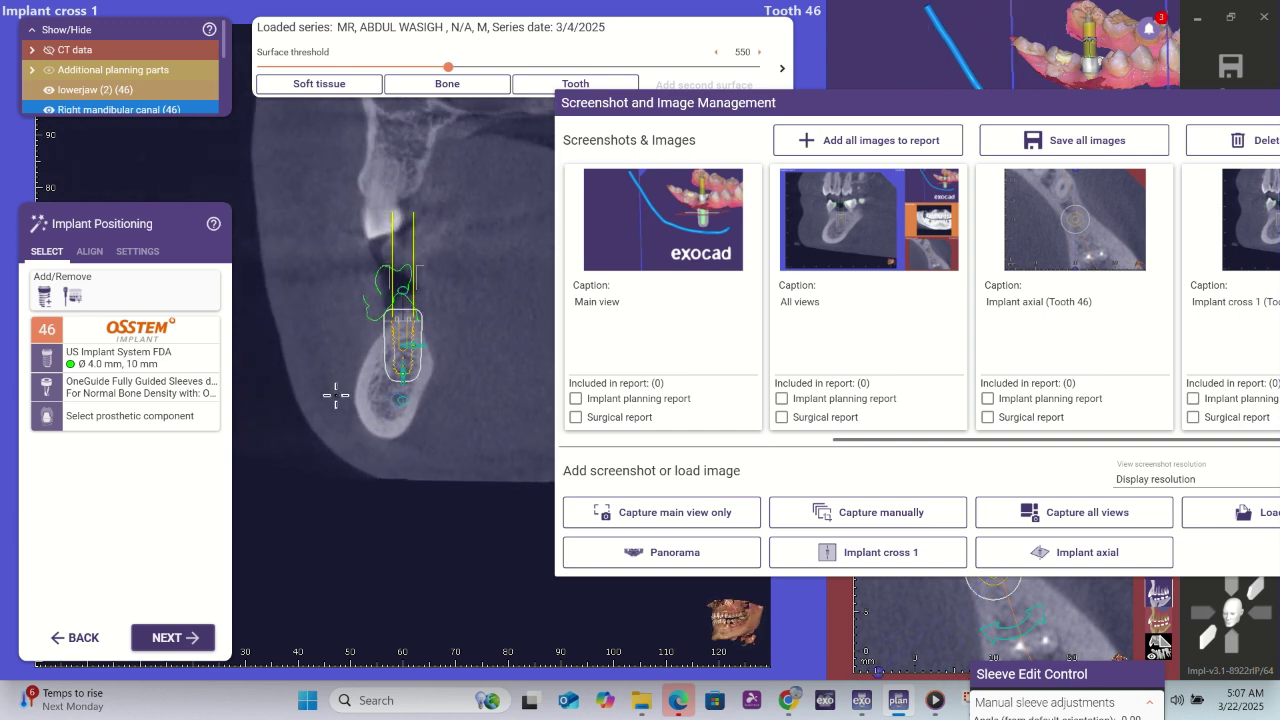
pyautogui.moveTo(400, 434); pyautogui.dragTo(536, 434, button='right')
pyautogui.scroll(-6, 412, 434)
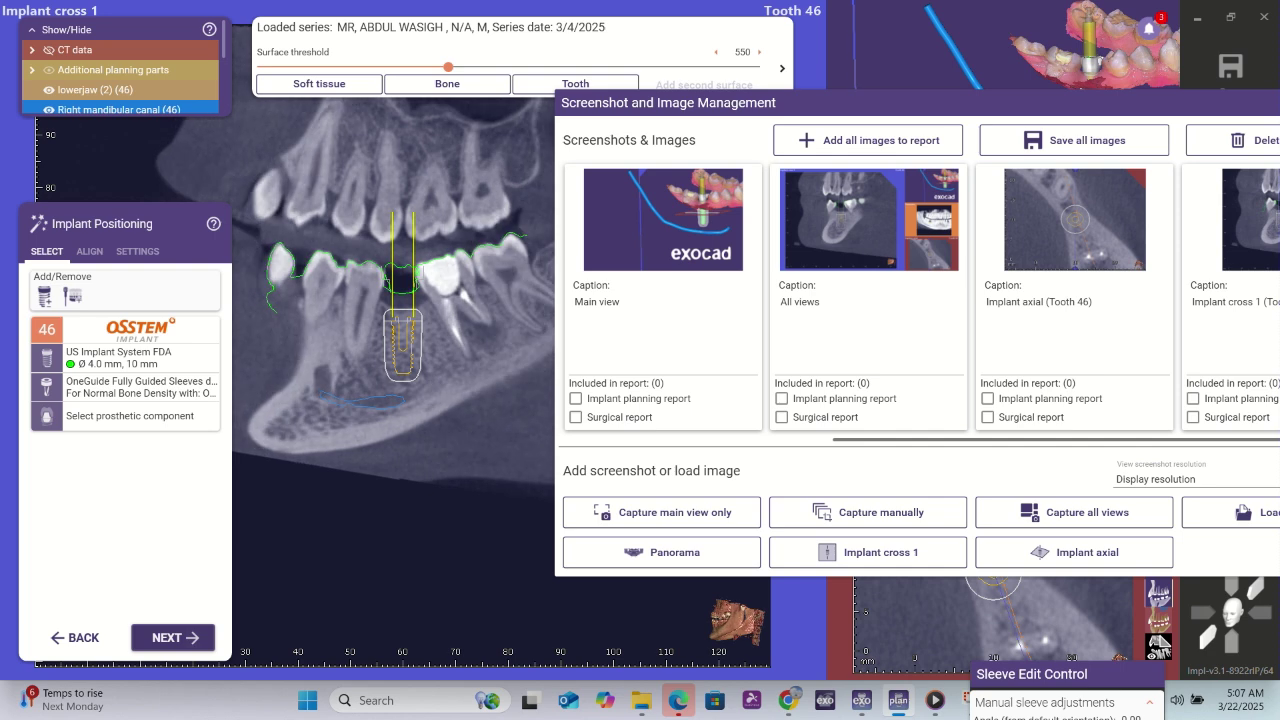
pyautogui.scroll(-2, 377, 459)
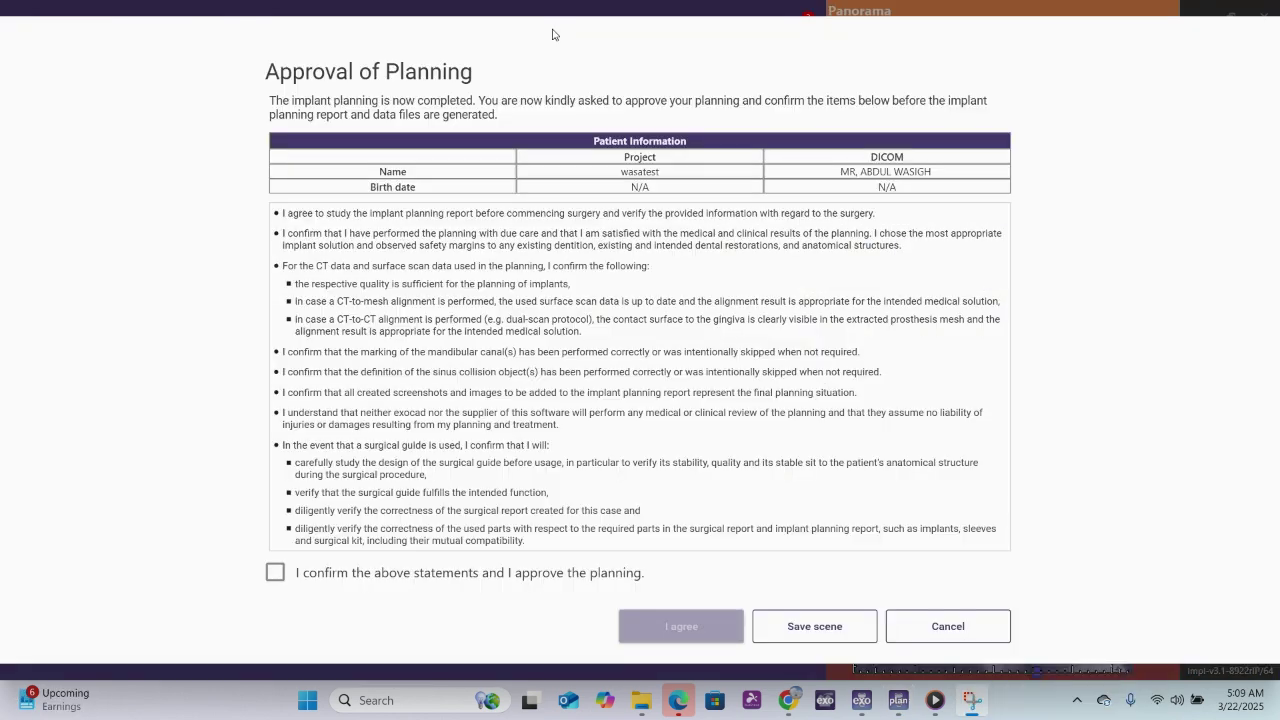
# - Confirm the statements to approve the implant planning, and continue to designing the surgical guide
pyautogui.click(276, 573)
pyautogui.click(720, 627)
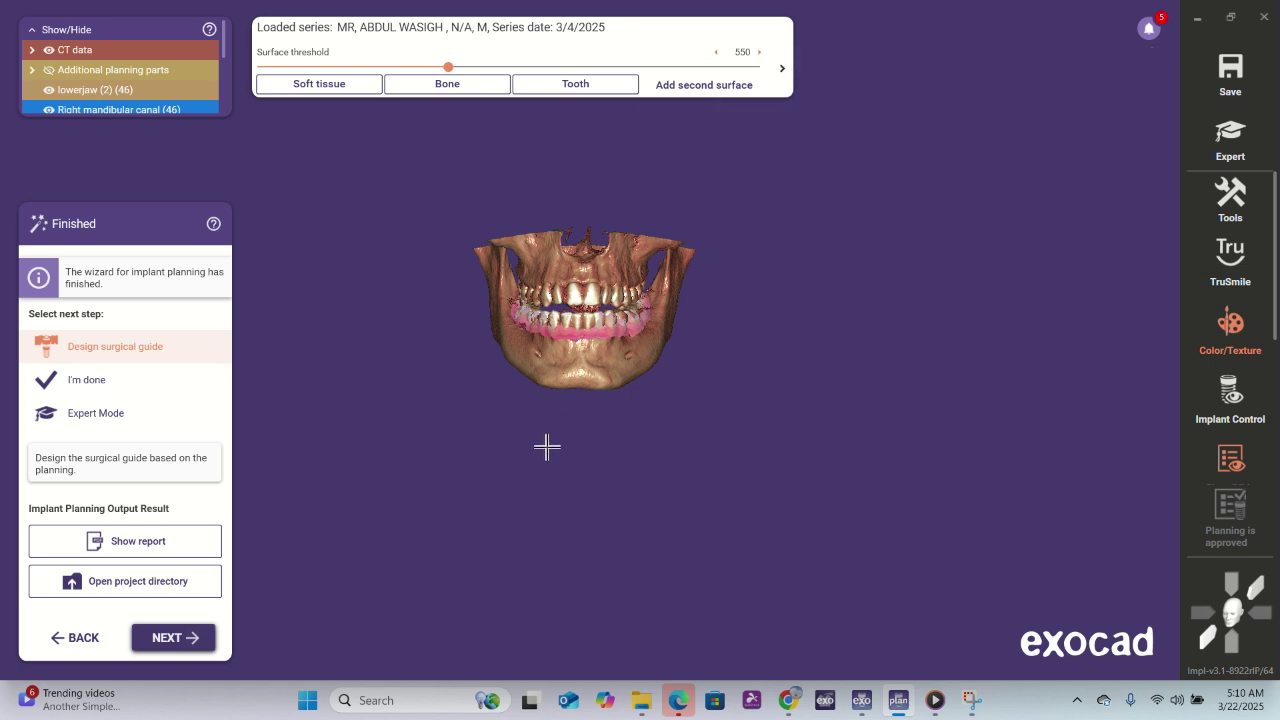
pyautogui.moveTo(546, 446); pyautogui.dragTo(552, 447, button='right')
pyautogui.scroll(3, 568, 352)
pyautogui.scroll(5, 568, 352)
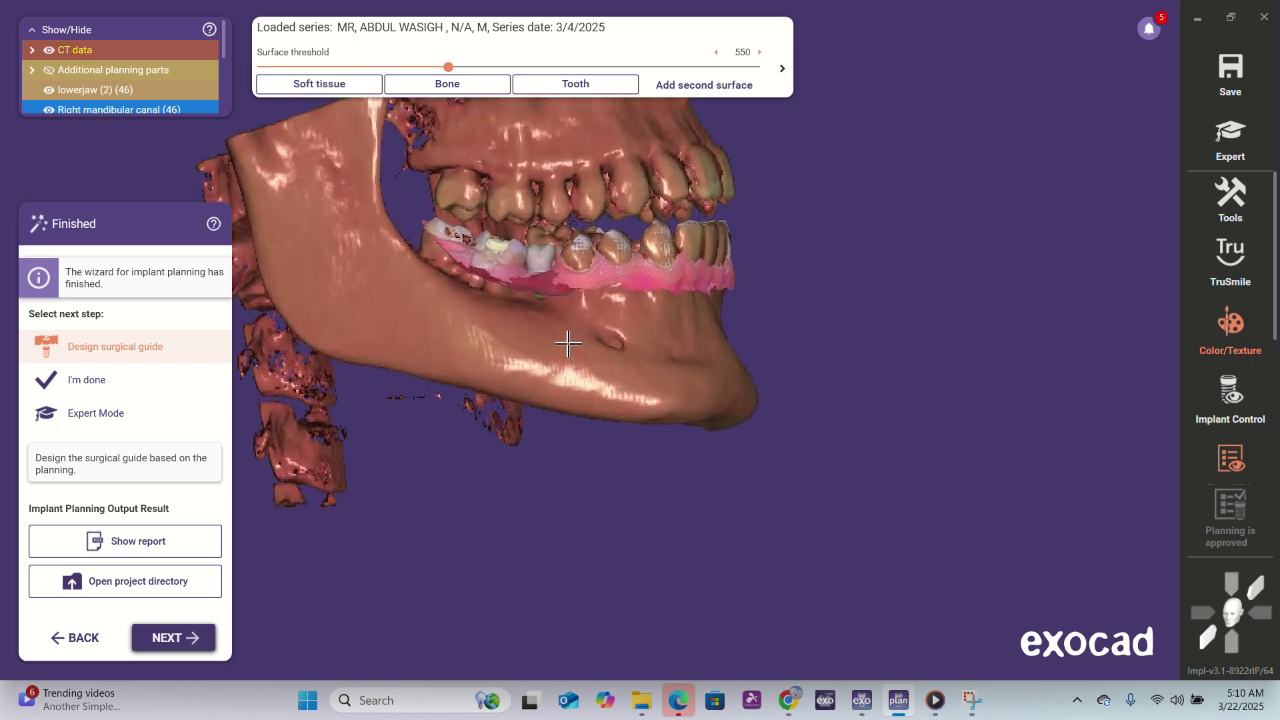
pyautogui.moveTo(527, 290); pyautogui.dragTo(311, 374, button='right')
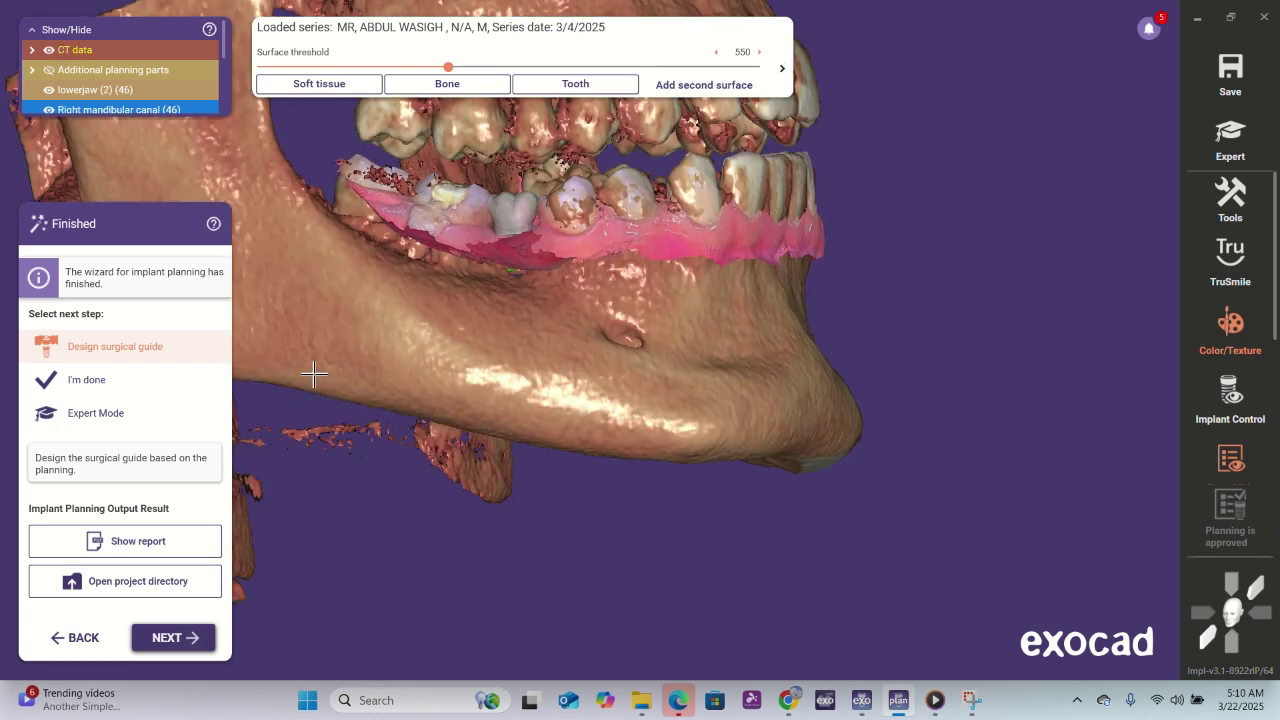
pyautogui.click(170, 640)
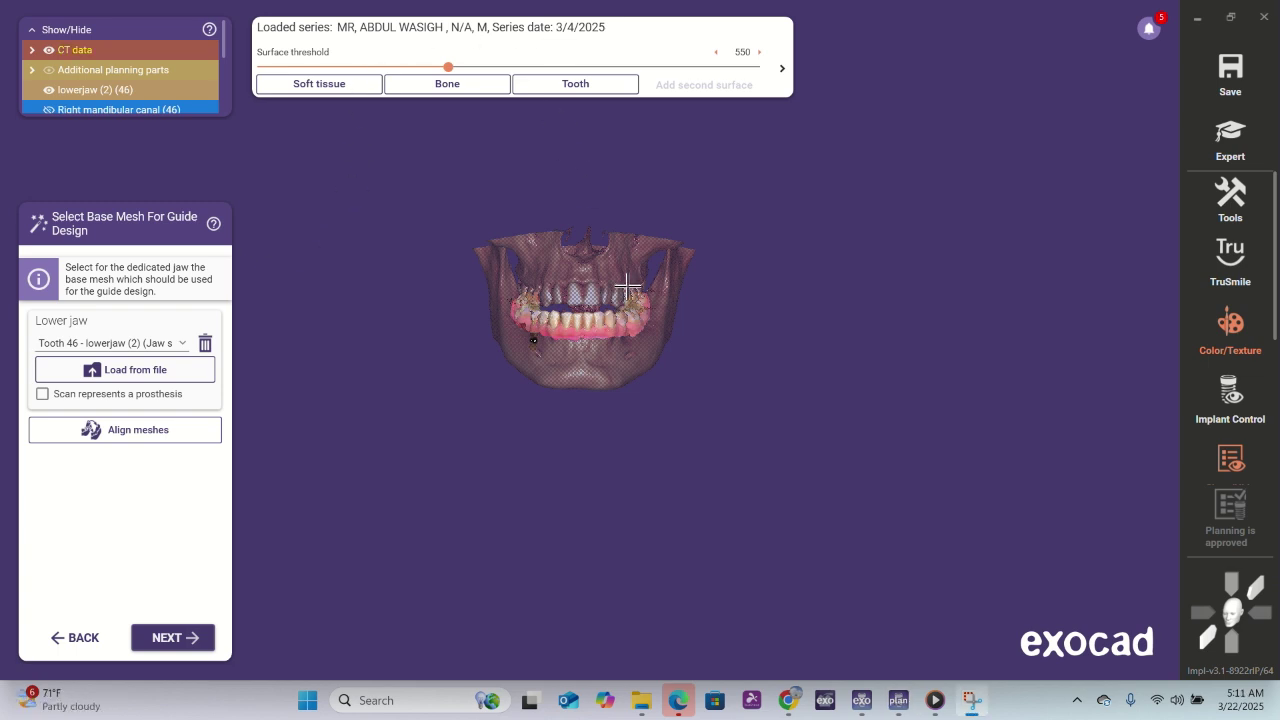
# - Accept the tooth 46 lowerjaw (2) scan as the lower jaw base mesh and proceed to the sleeve mount design
pyautogui.scroll(5, 537, 400)
pyautogui.moveTo(535, 405)
pyautogui.mouseDown(button='right')
pyautogui.moveTo(548, 417)
pyautogui.moveTo(534, 409)
pyautogui.mouseUp(button='right')
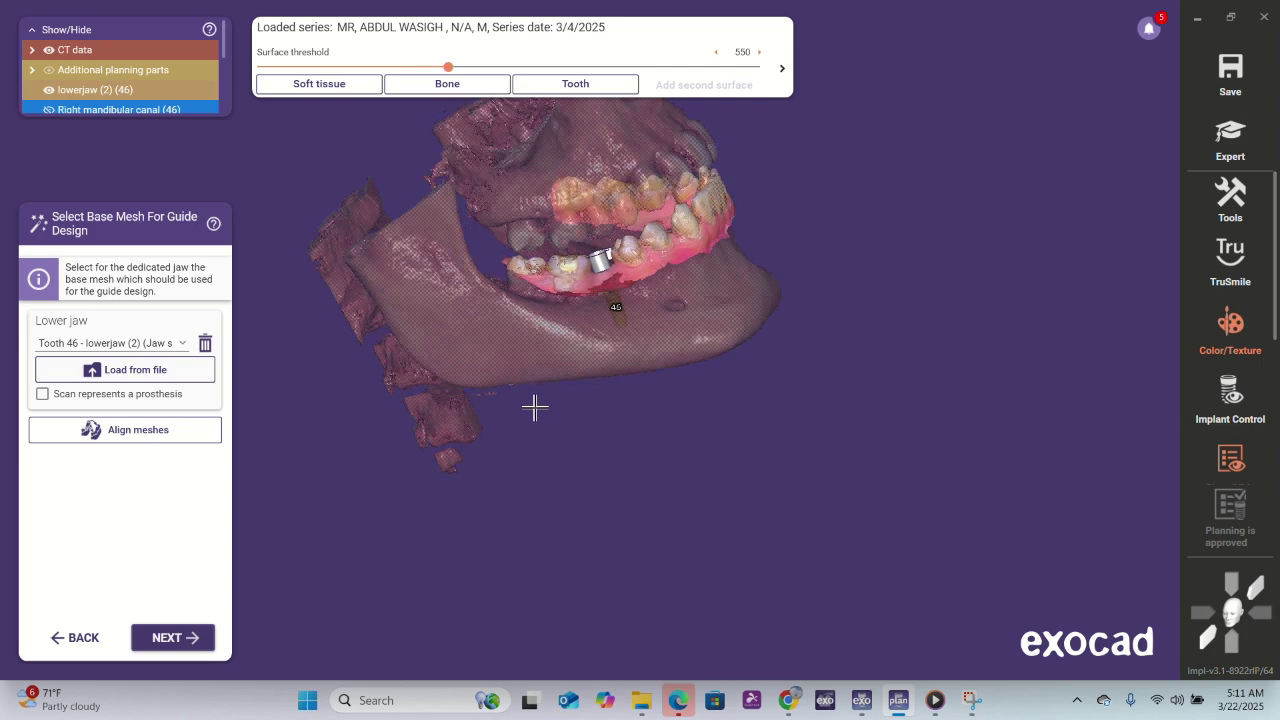
pyautogui.scroll(2, 660, 286)
pyautogui.scroll(2, 650, 204)
pyautogui.moveTo(650, 204); pyautogui.dragTo(651, 201, button='right')
pyautogui.click(166, 640)
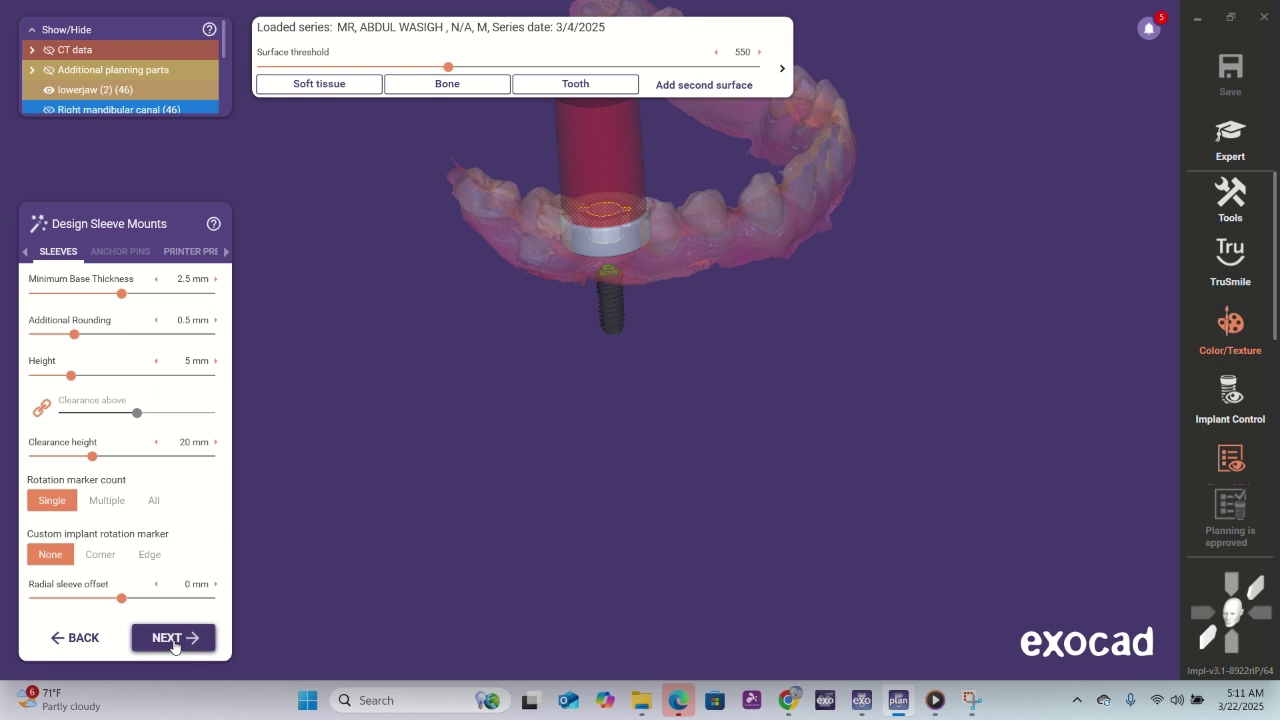
# - Make the lower jaw scan fully opaque and inspect the sleeve mount between the neighbouring teeth from the occlusal side
pyautogui.scroll(-2, 507, 437)
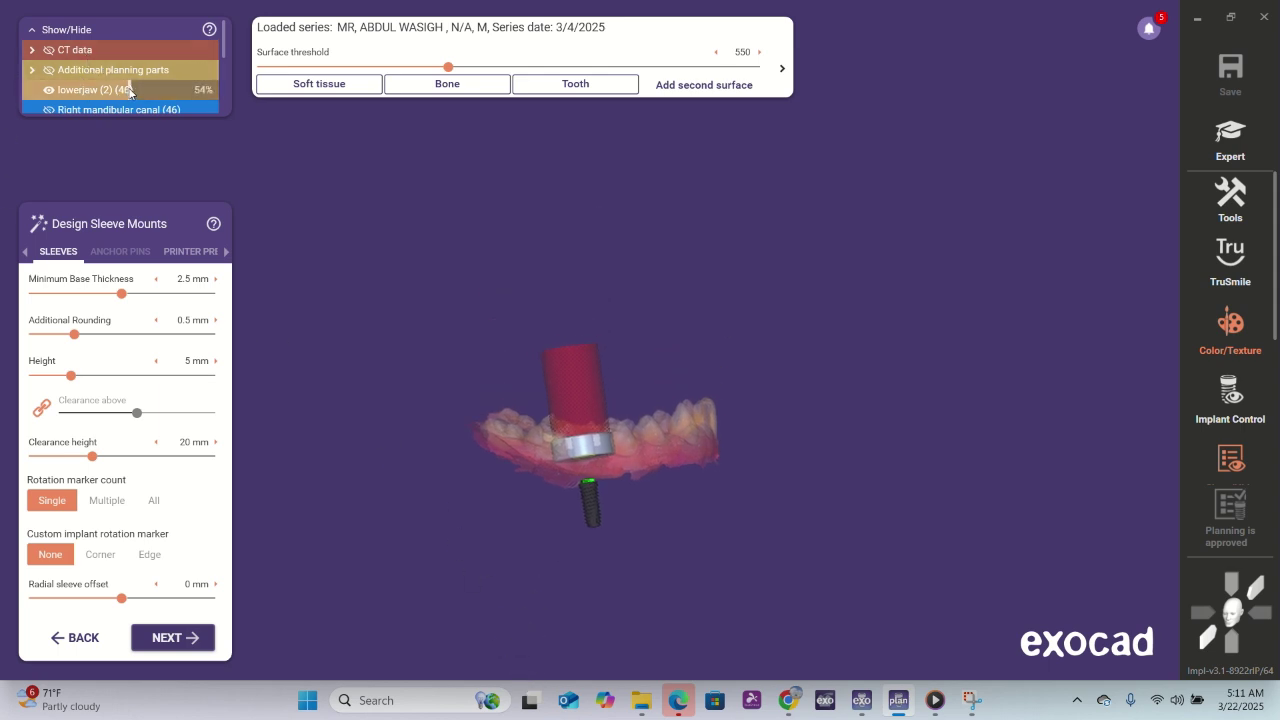
pyautogui.moveTo(130, 90); pyautogui.dragTo(214, 90)
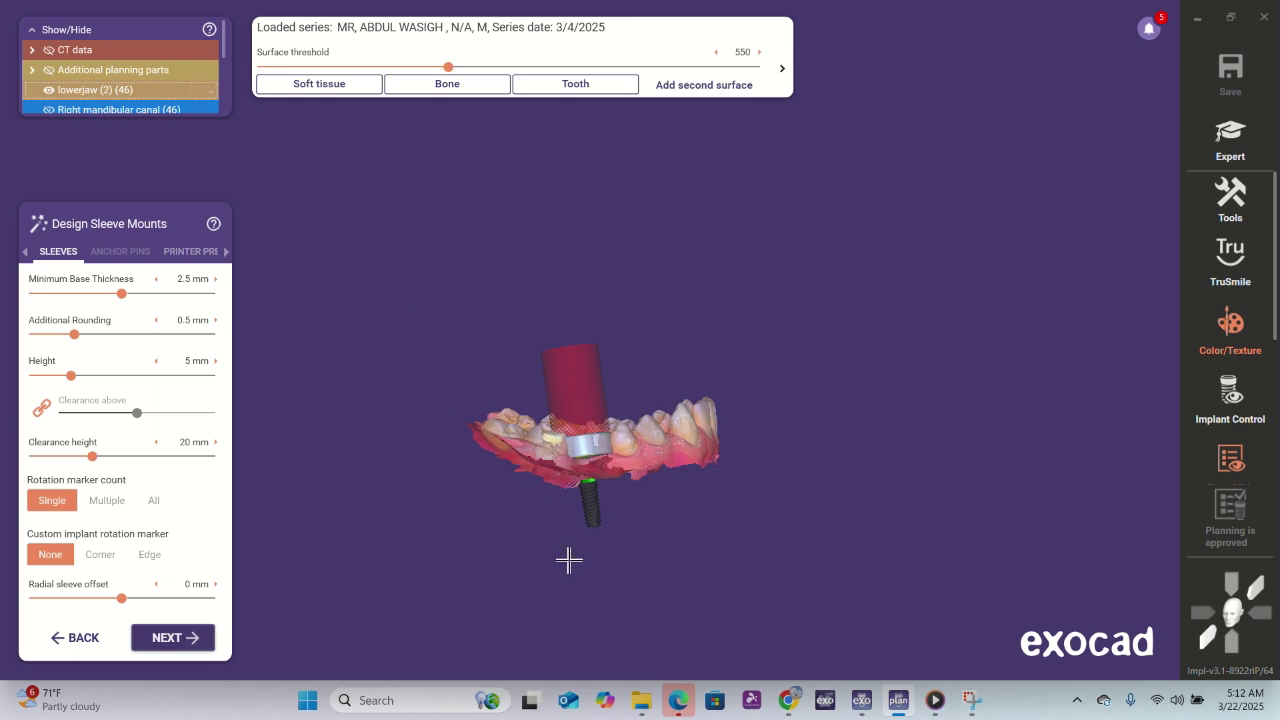
pyautogui.moveTo(622, 406); pyautogui.dragTo(585, 512, button='right')
pyautogui.scroll(3, 585, 512)
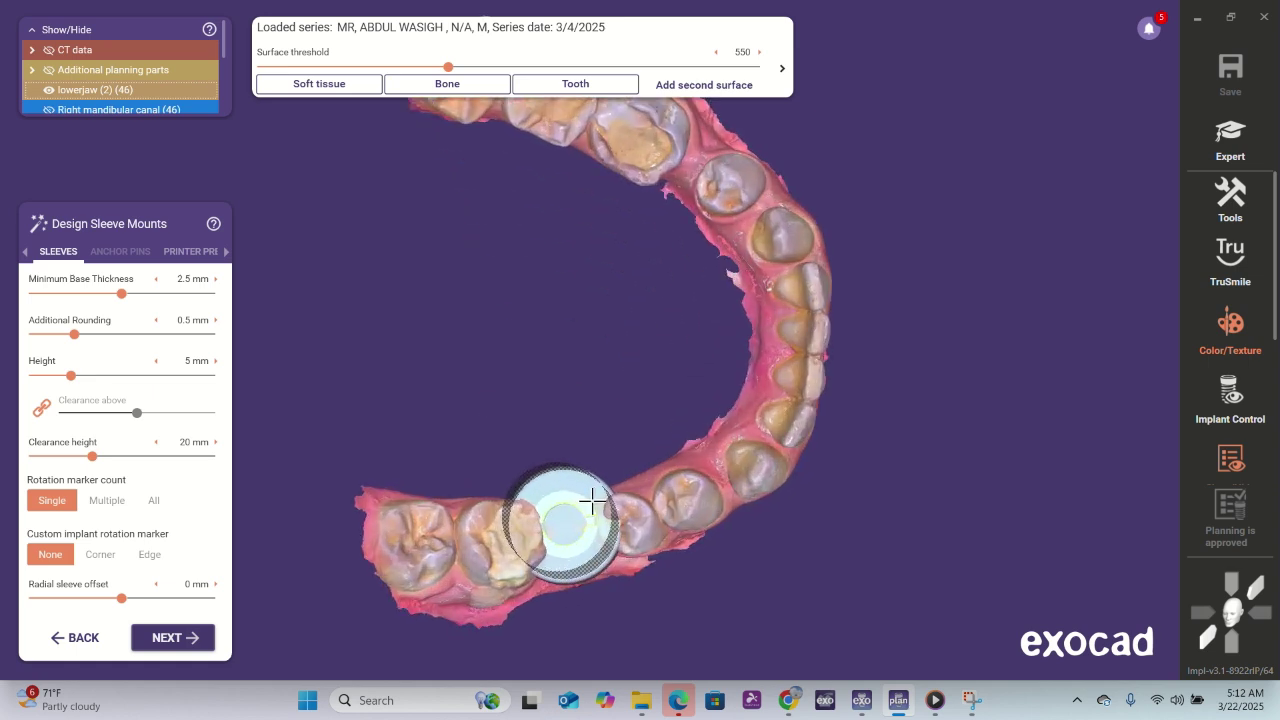
pyautogui.scroll(1, 592, 502)
pyautogui.scroll(-4, 588, 490)
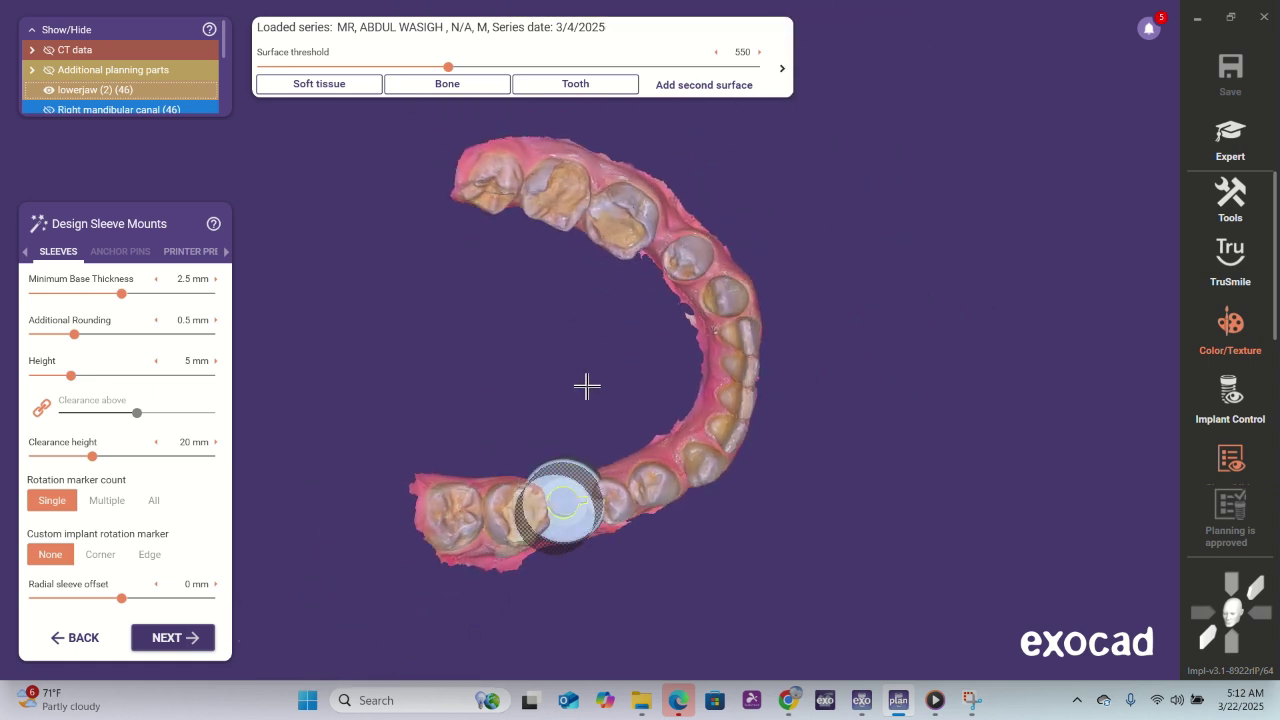
pyautogui.moveTo(587, 386); pyautogui.dragTo(587, 386, button='right')
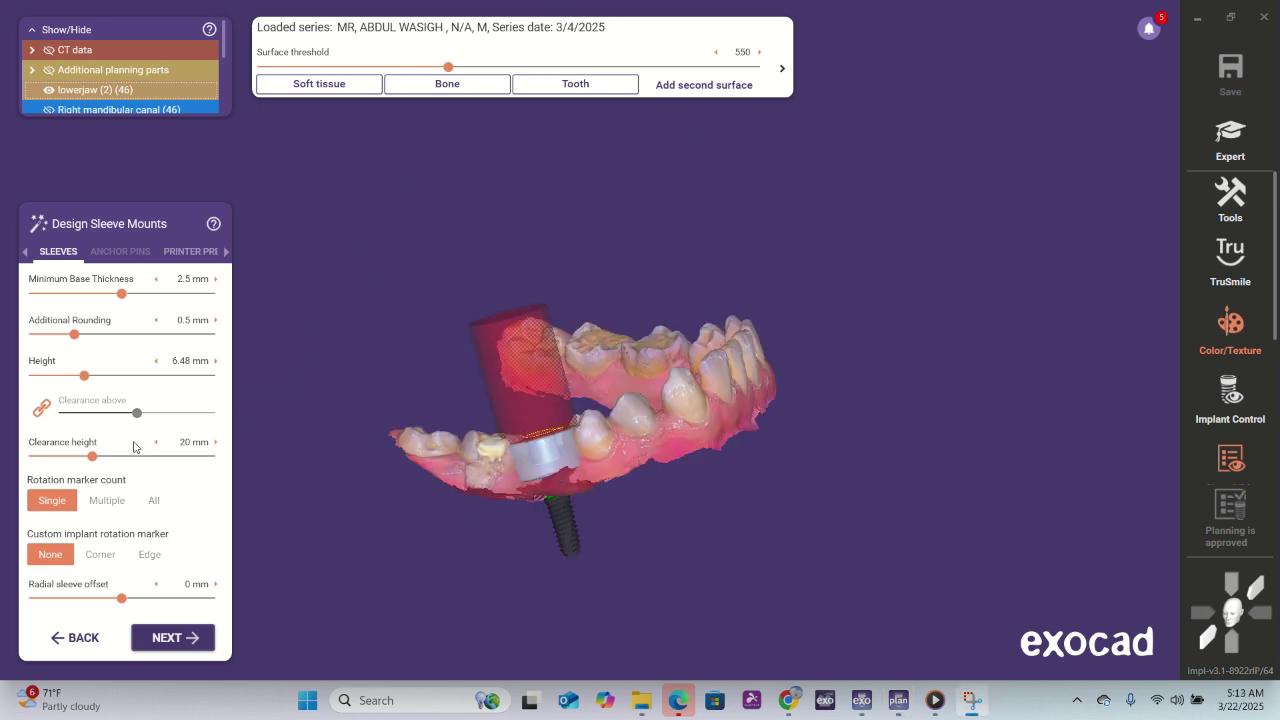
# - Reduce the sleeve mount's height to 4.88 mm
pyautogui.click(158, 362)
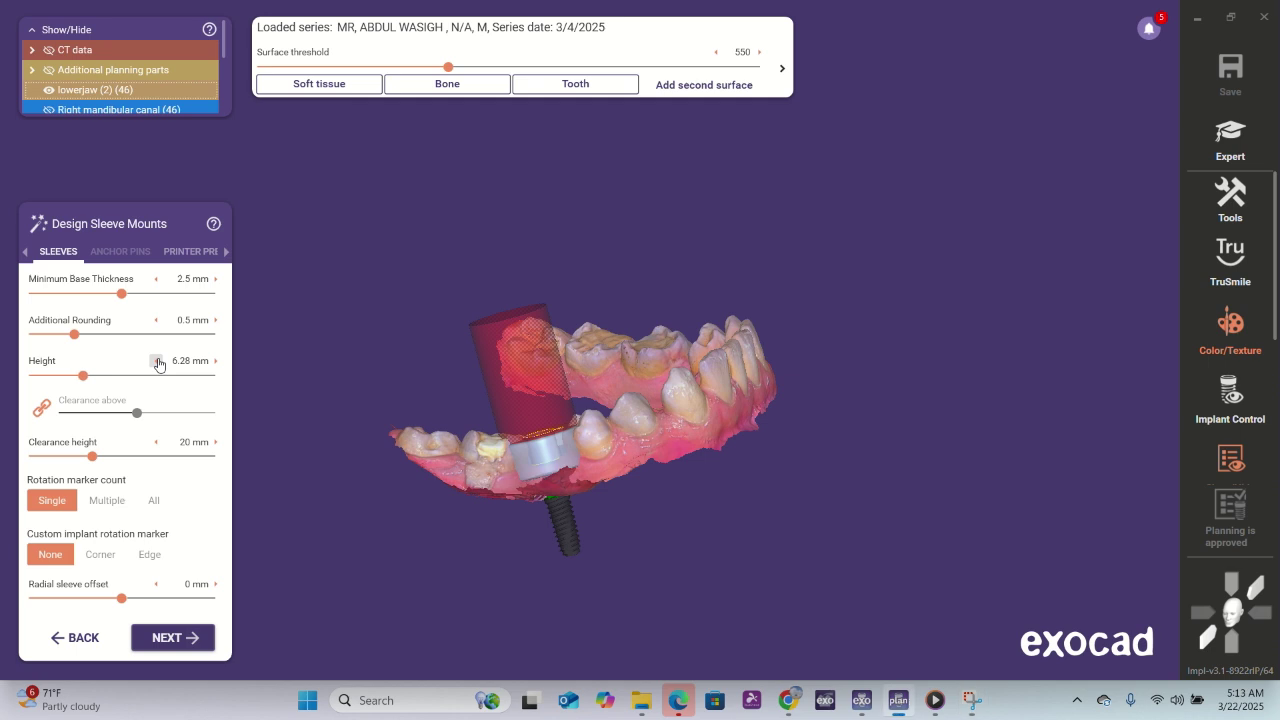
pyautogui.click(158, 362)
pyautogui.click(158, 362)
pyautogui.click(157, 362)
pyautogui.click(157, 362)
pyautogui.click(157, 362)
pyautogui.click(157, 362)
pyautogui.click(157, 362)
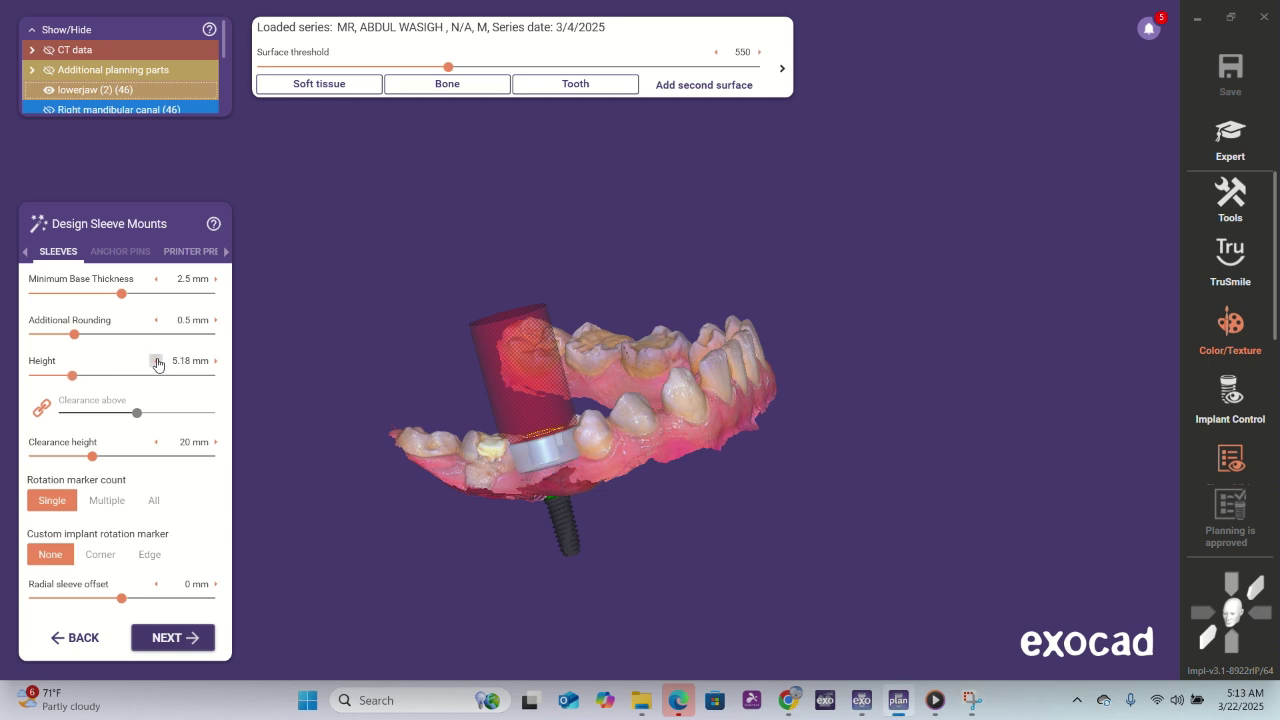
pyautogui.click(157, 362)
pyautogui.moveTo(610, 548); pyautogui.dragTo(612, 554, button='right')
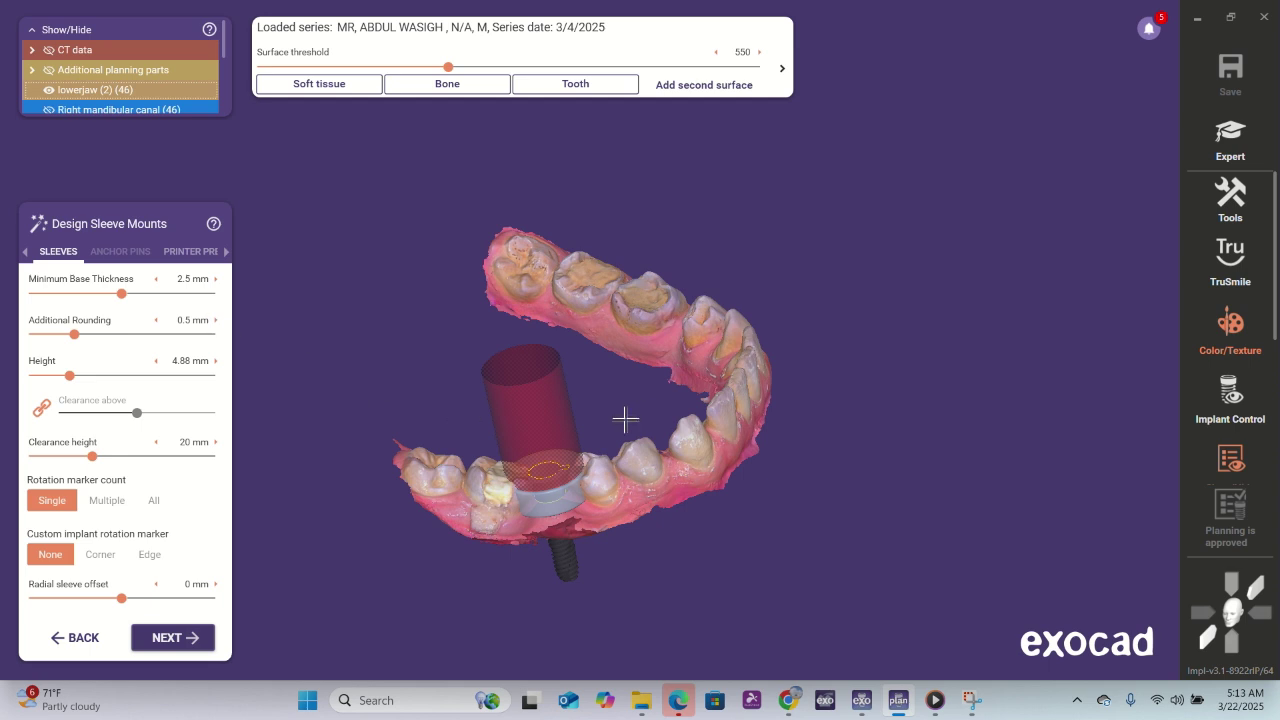
# - Reduce the sleeve mount's minimum base thickness to 0.7 mm, checking its fit between the neighbouring teeth from above
pyautogui.moveTo(623, 420); pyautogui.dragTo(626, 426, button='right')
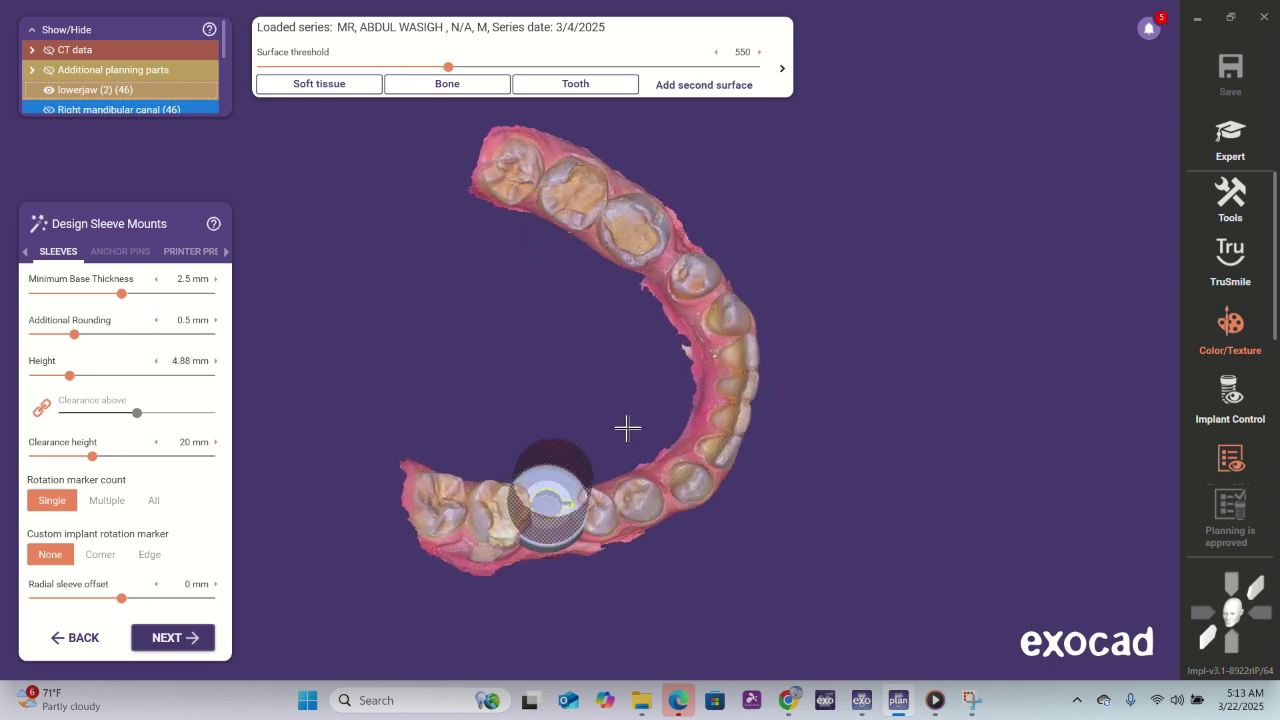
pyautogui.click(156, 281)
pyautogui.click(156, 281)
pyautogui.click(156, 281)
pyautogui.click(156, 281)
pyautogui.click(156, 281)
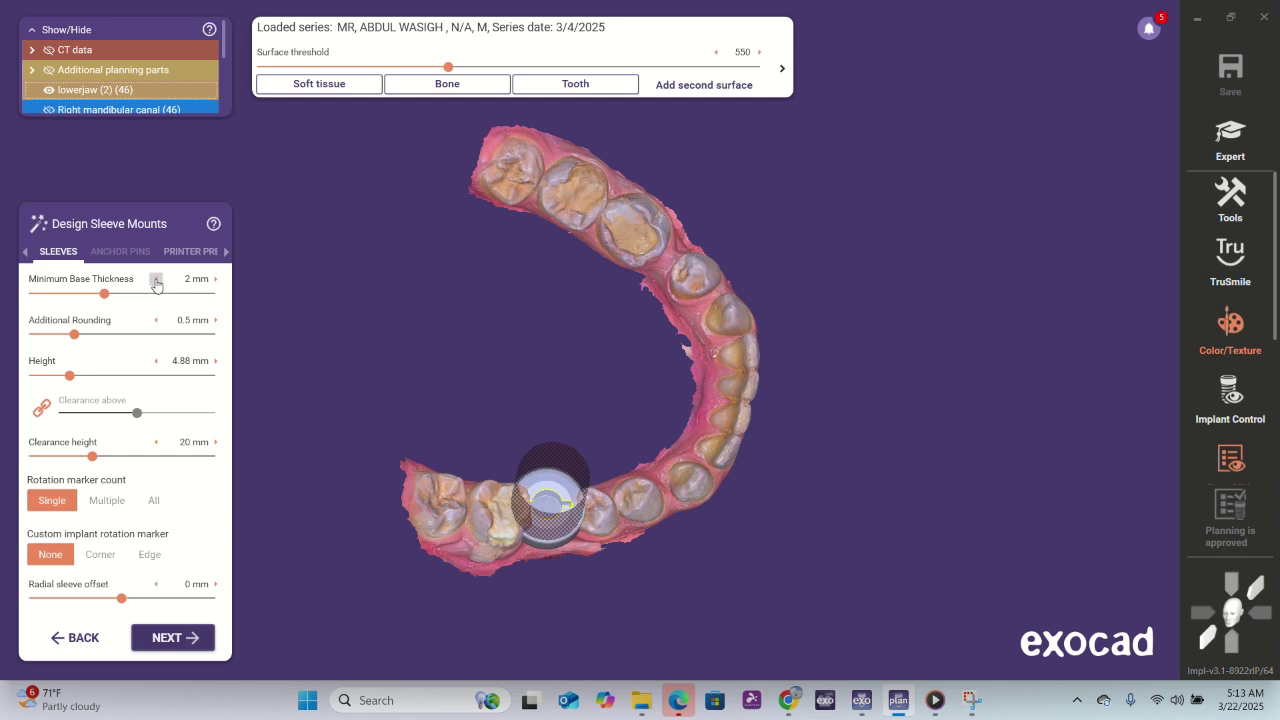
pyautogui.click(156, 281)
pyautogui.click(156, 281)
pyautogui.click(156, 281)
pyautogui.click(156, 281)
pyautogui.click(156, 281)
pyautogui.click(156, 281)
pyautogui.click(156, 281)
pyautogui.click(156, 281)
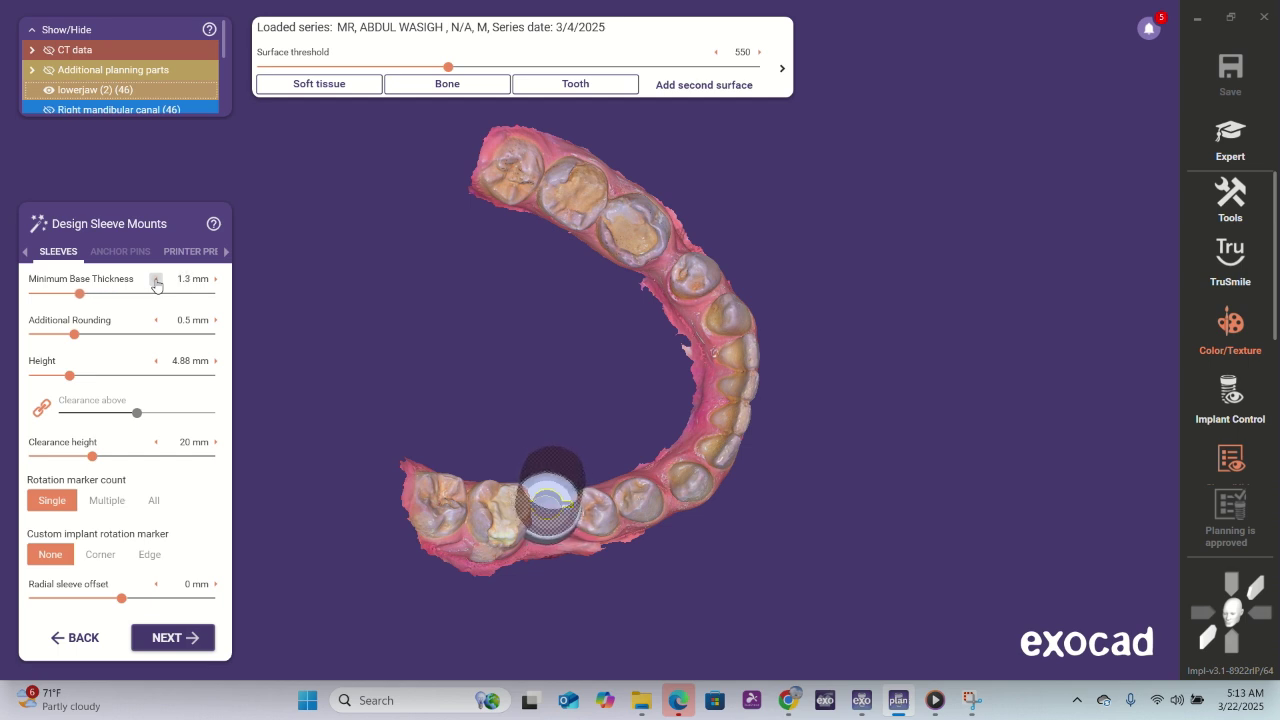
pyautogui.click(156, 281)
pyautogui.click(156, 281)
pyautogui.click(156, 281)
pyautogui.click(156, 281)
pyautogui.click(156, 281)
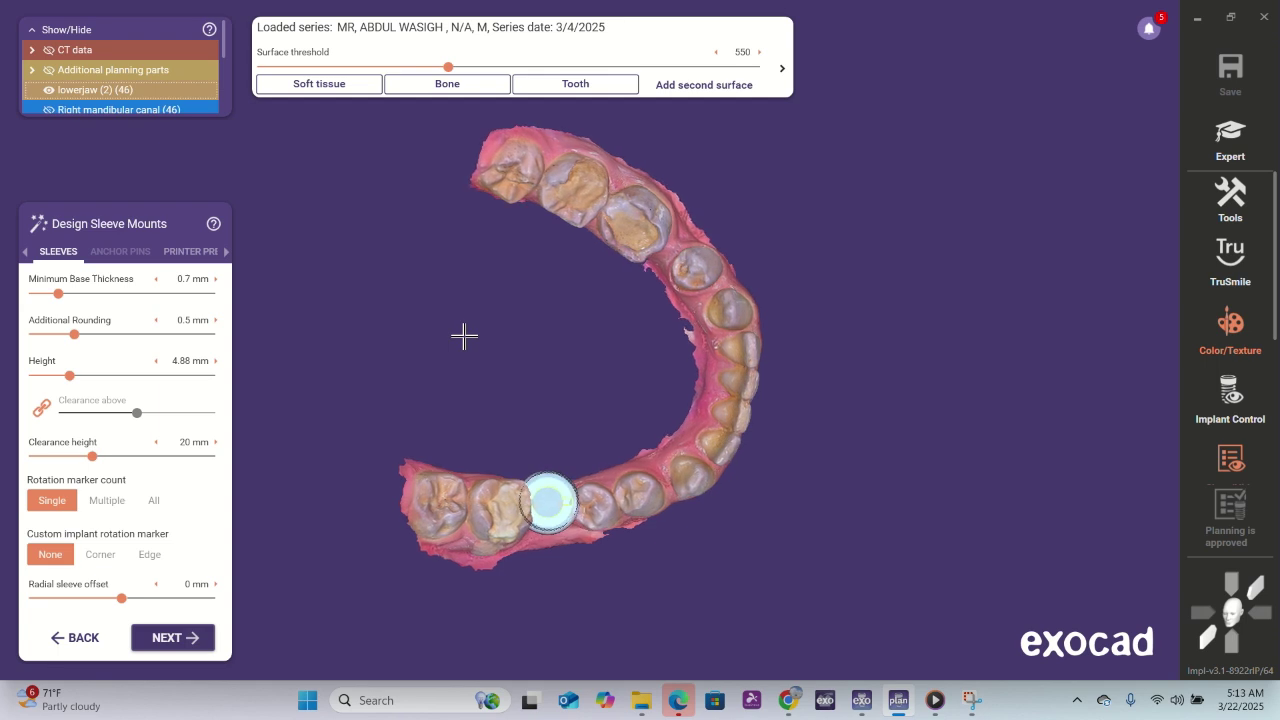
# - Reduce the sleeve mount's minimum base thickness to 0.2 mm, checking its fit between the neighbouring teeth
pyautogui.click(156, 280)
pyautogui.click(156, 280)
pyautogui.click(156, 280)
pyautogui.click(156, 280)
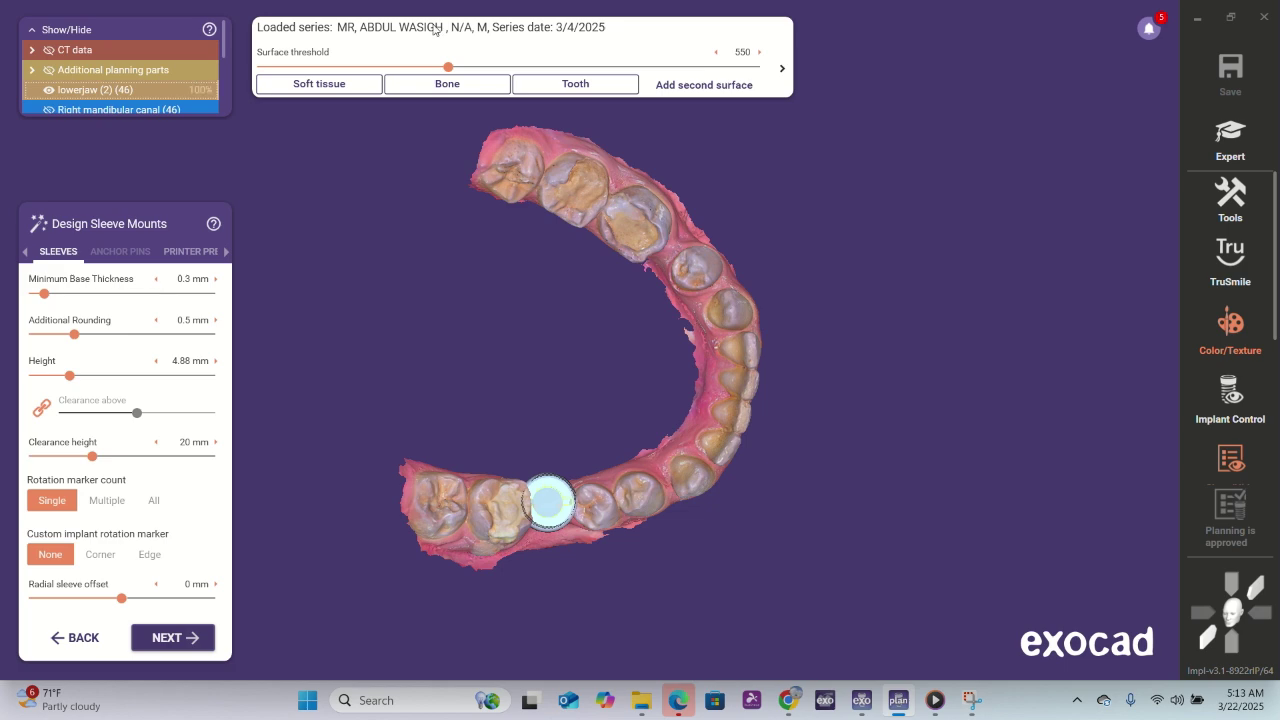
pyautogui.scroll(3, 550, 45)
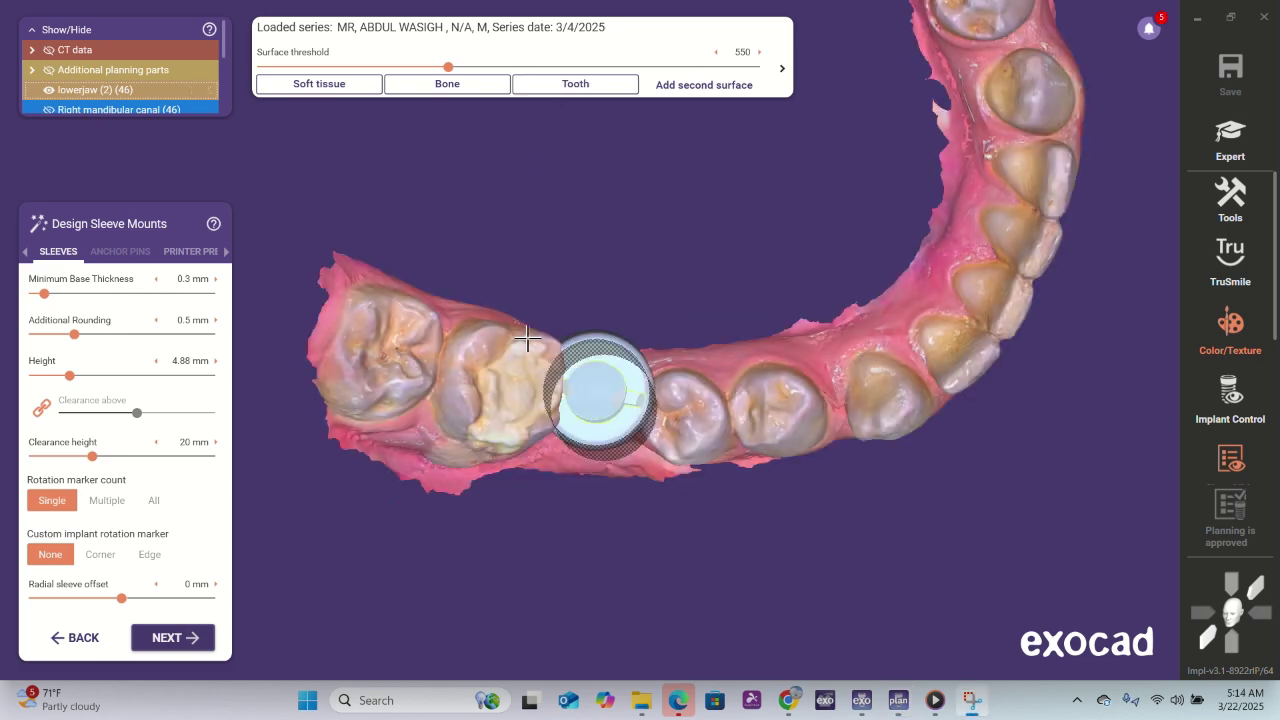
pyautogui.moveTo(631, 400); pyautogui.dragTo(623, 397, button='right')
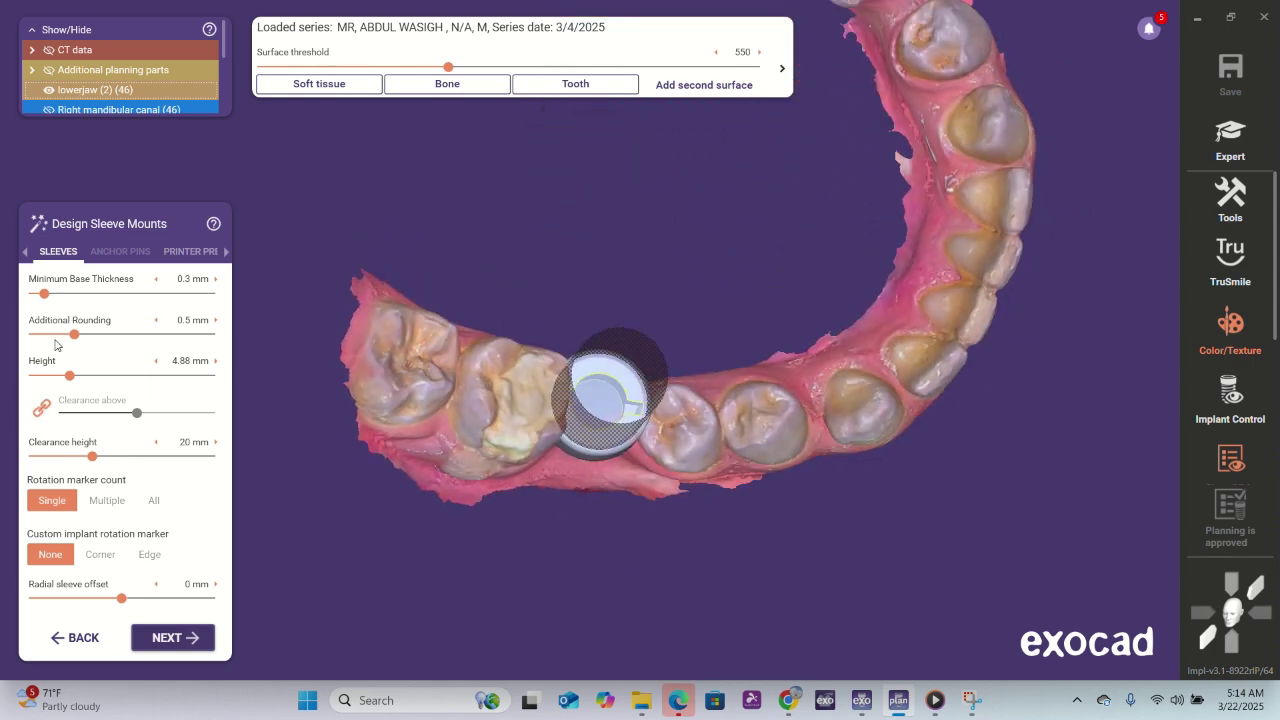
pyautogui.click(156, 278)
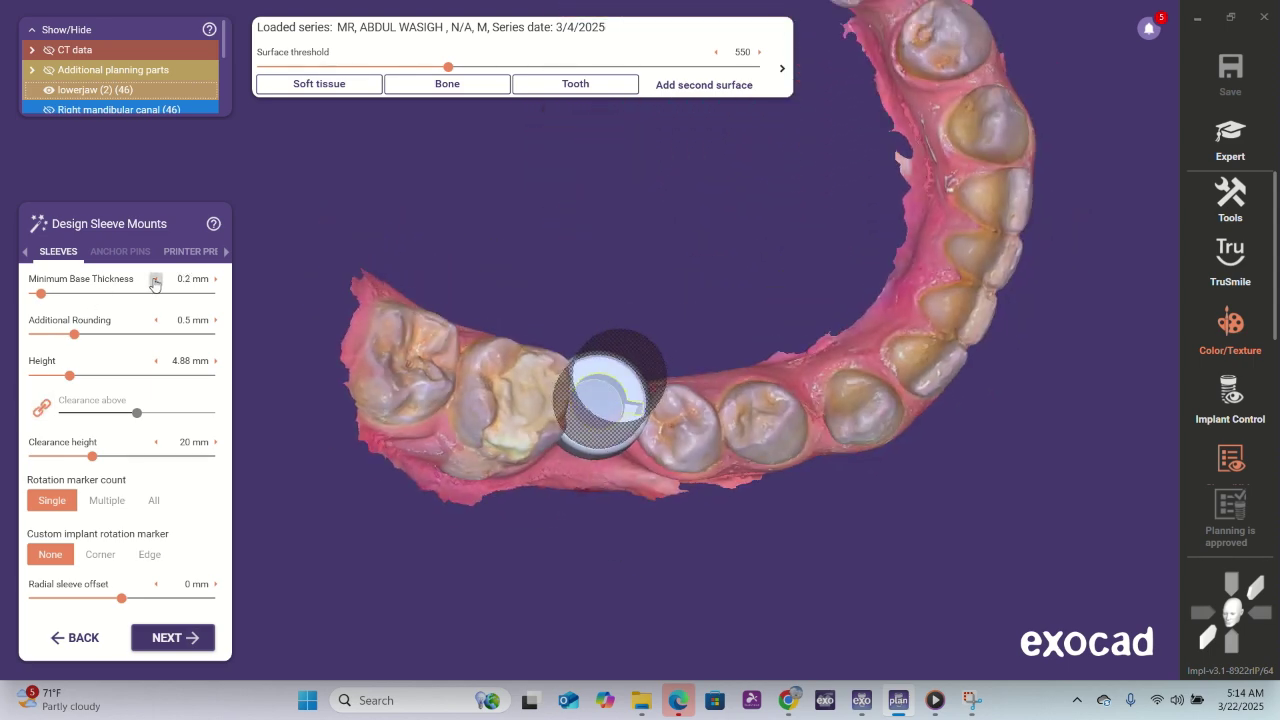
# - Set the sleeve mount's additional rounding to 0.4 mm and proceed to the surgical guide bottom design
pyautogui.click(215, 320)
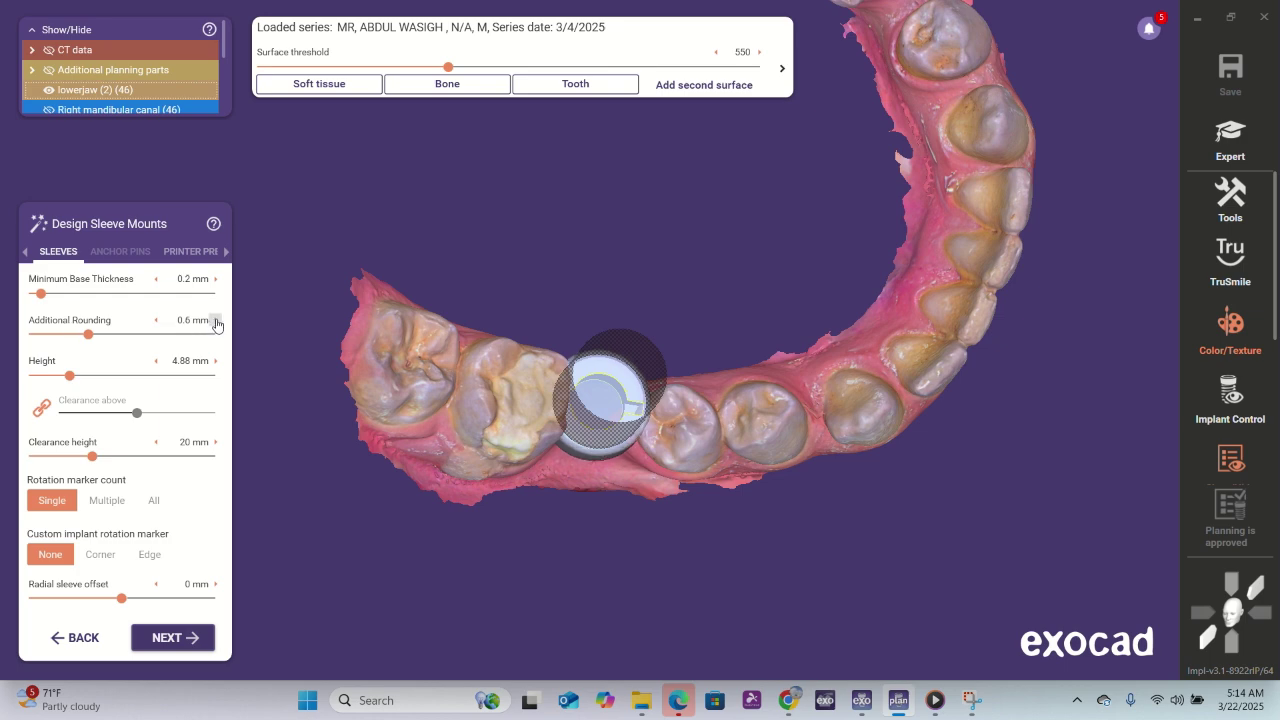
pyautogui.click(155, 321)
pyautogui.click(155, 321)
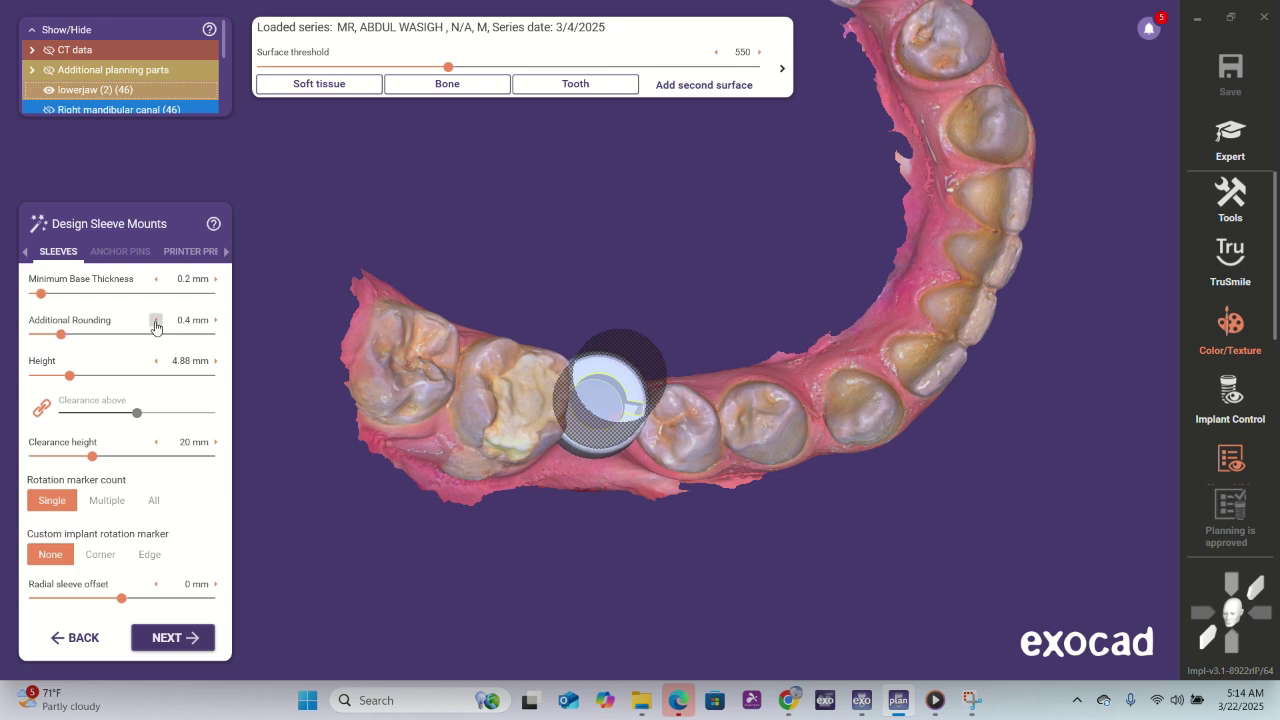
pyautogui.click(188, 638)
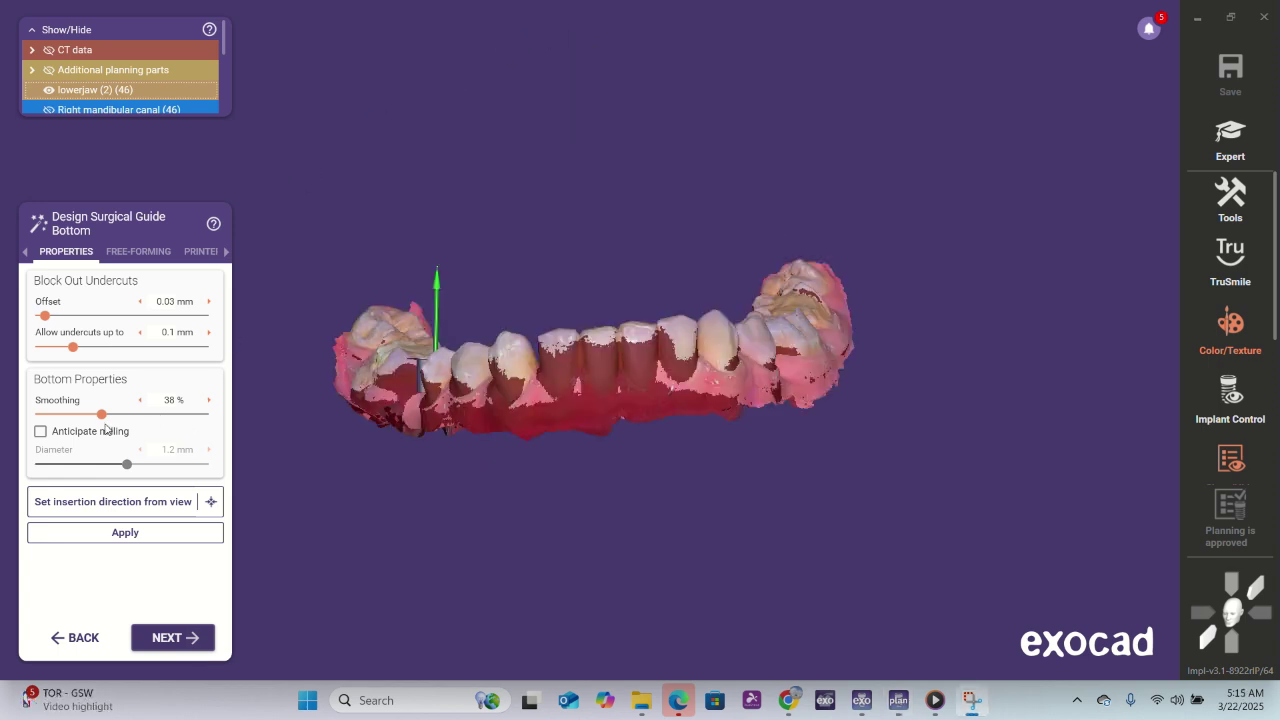
# - Set the guide bottom's smoothing to 50 % and apply the undercut block-out to the lower jaw
pyautogui.moveTo(103, 417); pyautogui.dragTo(124, 418)
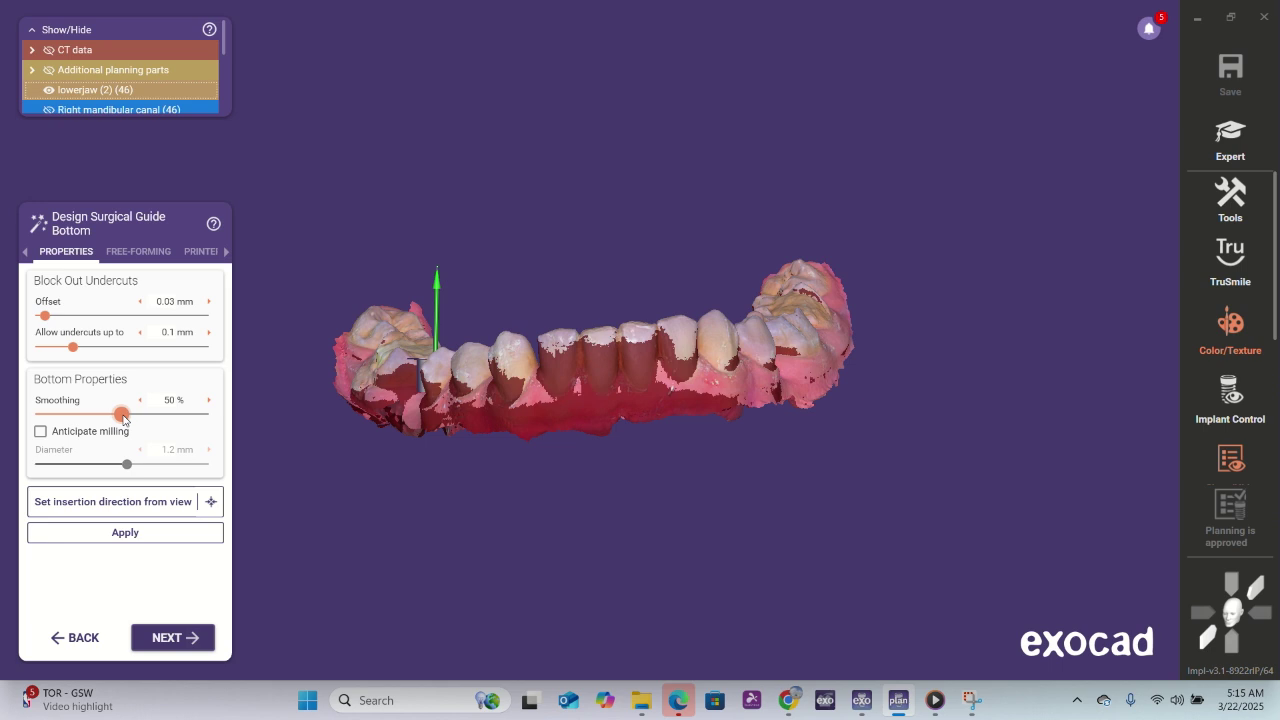
pyautogui.click(110, 537)
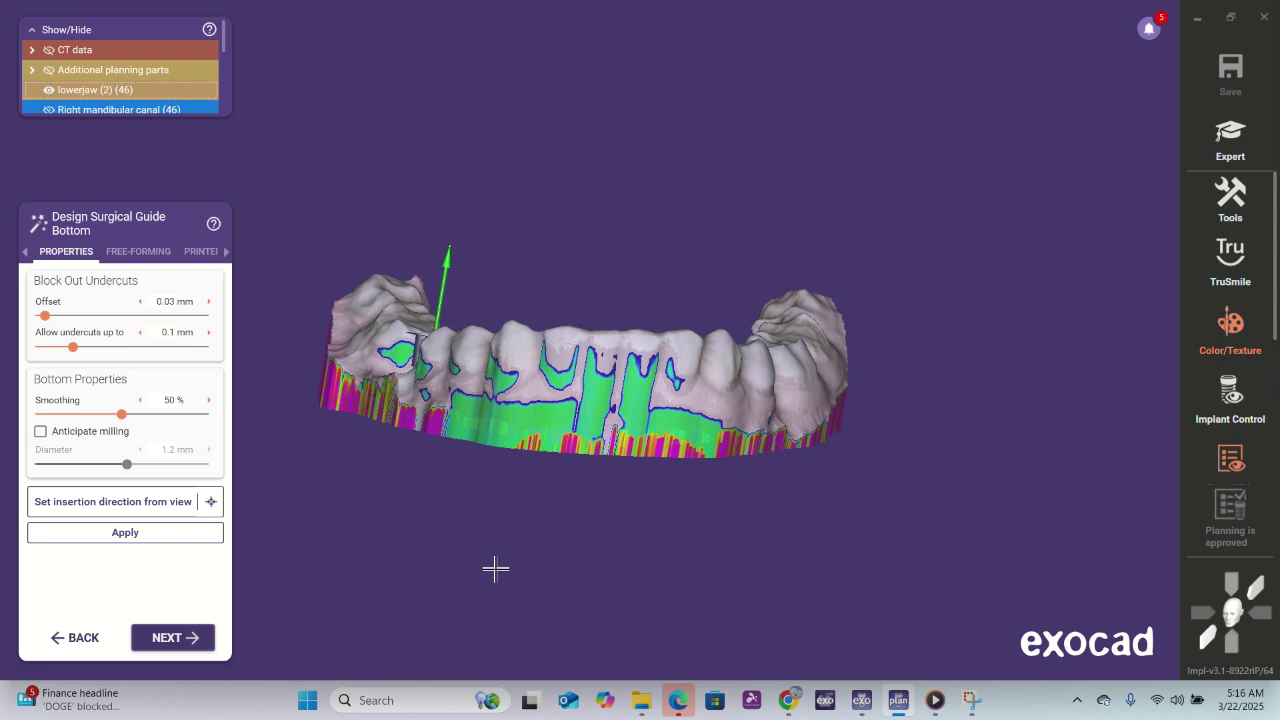
pyautogui.moveTo(628, 512); pyautogui.dragTo(623, 514, button='right')
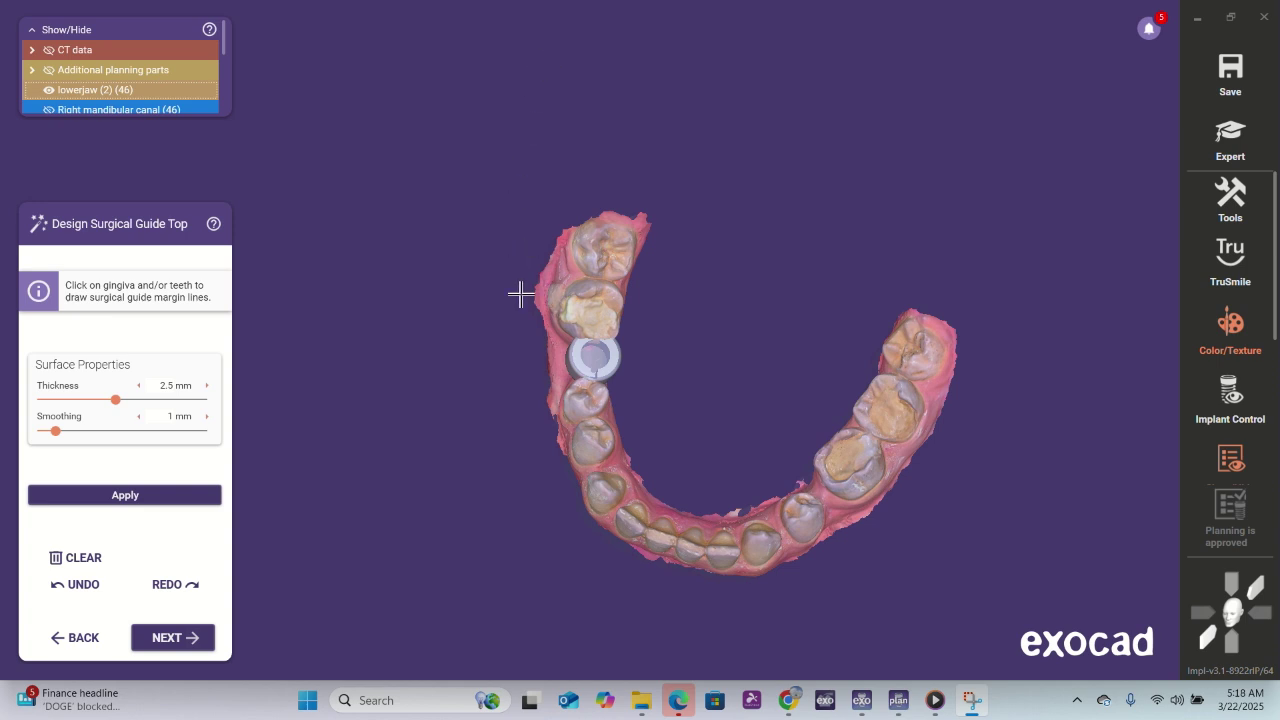
# - Start the guide margin line between the left lateral incisor and canine, running it along the lingual gingiva of the incisors to the right canine
pyautogui.moveTo(520, 291); pyautogui.dragTo(498, 443, button='right')
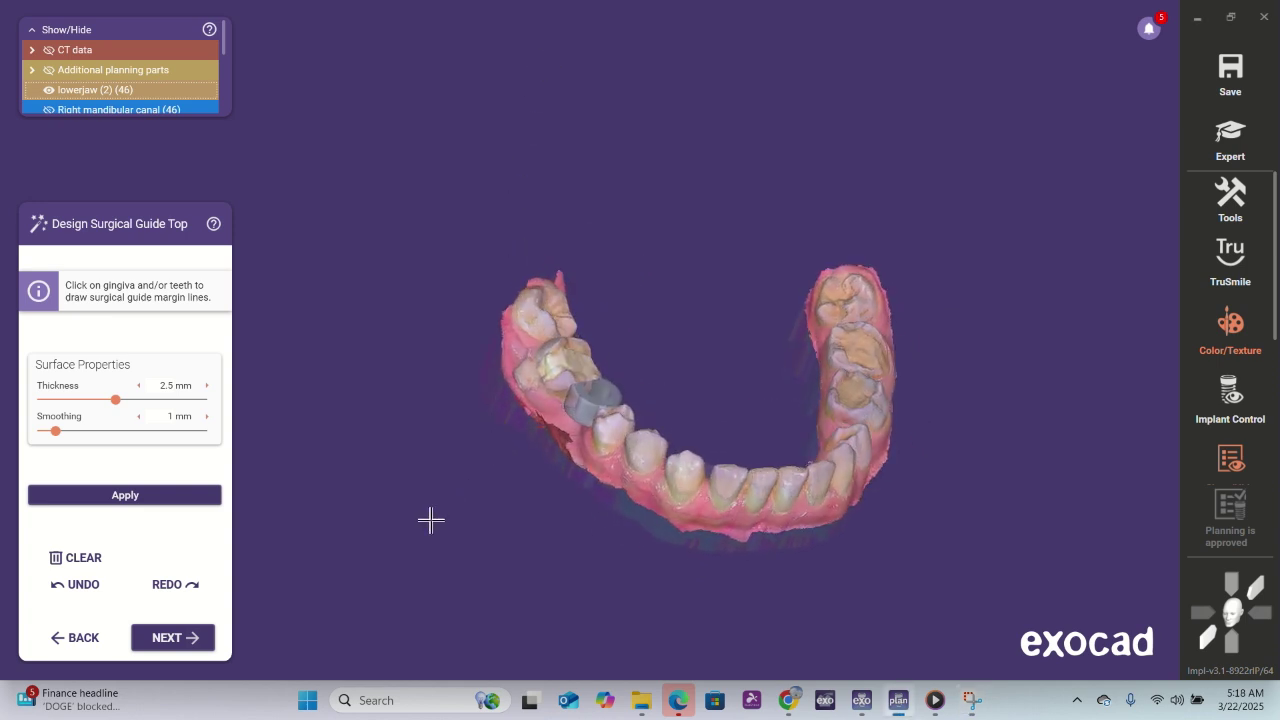
pyautogui.moveTo(430, 519); pyautogui.dragTo(434, 508, button='right')
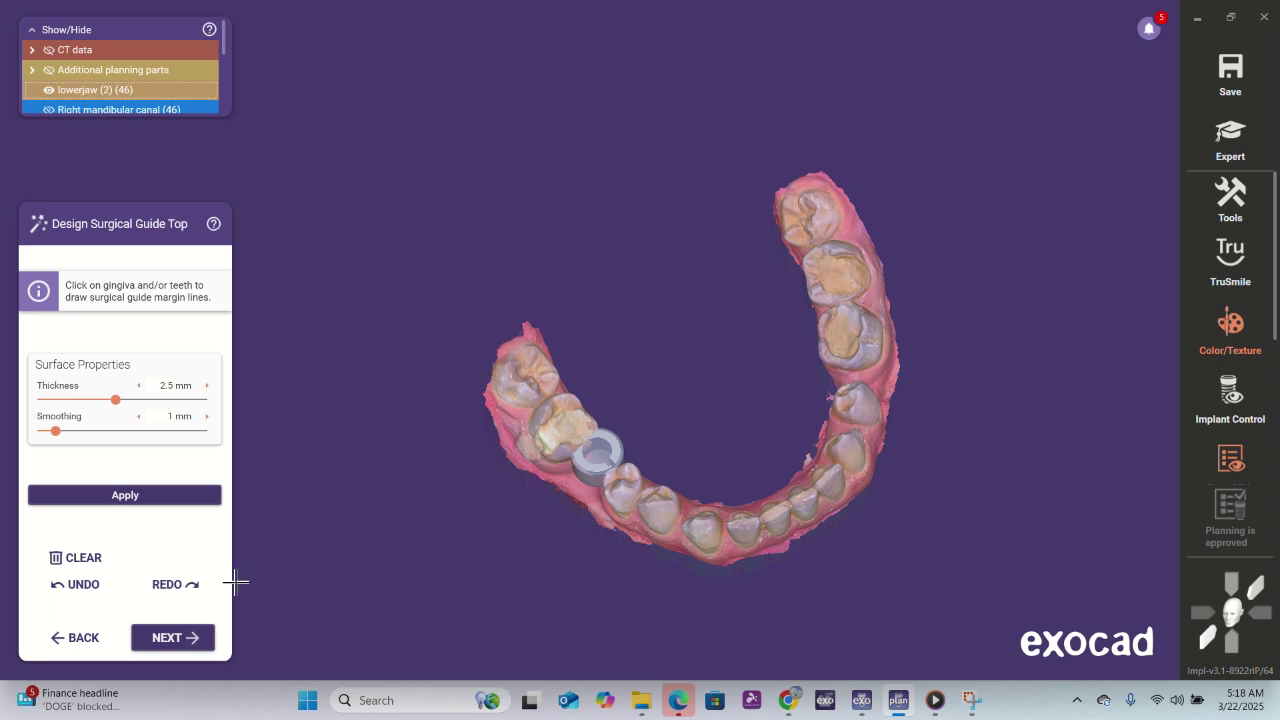
pyautogui.moveTo(417, 531); pyautogui.dragTo(435, 527, button='right')
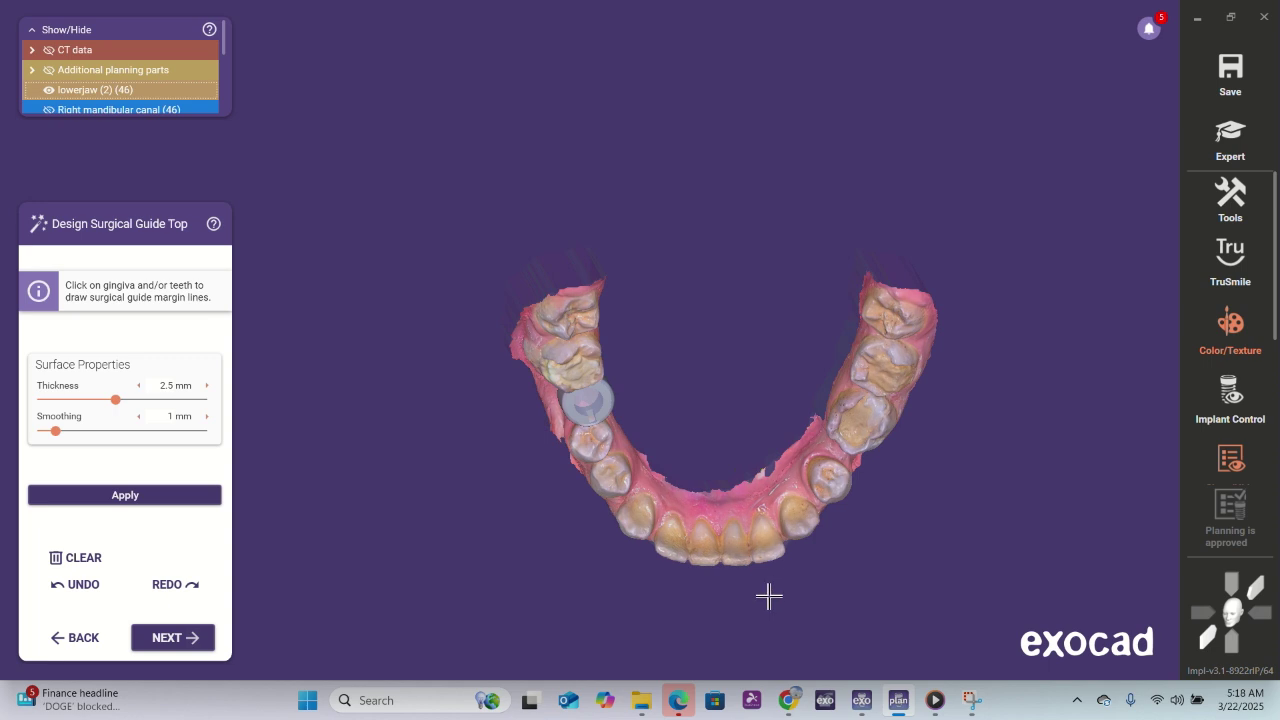
pyautogui.scroll(2, 765, 590)
pyautogui.scroll(3, 738, 587)
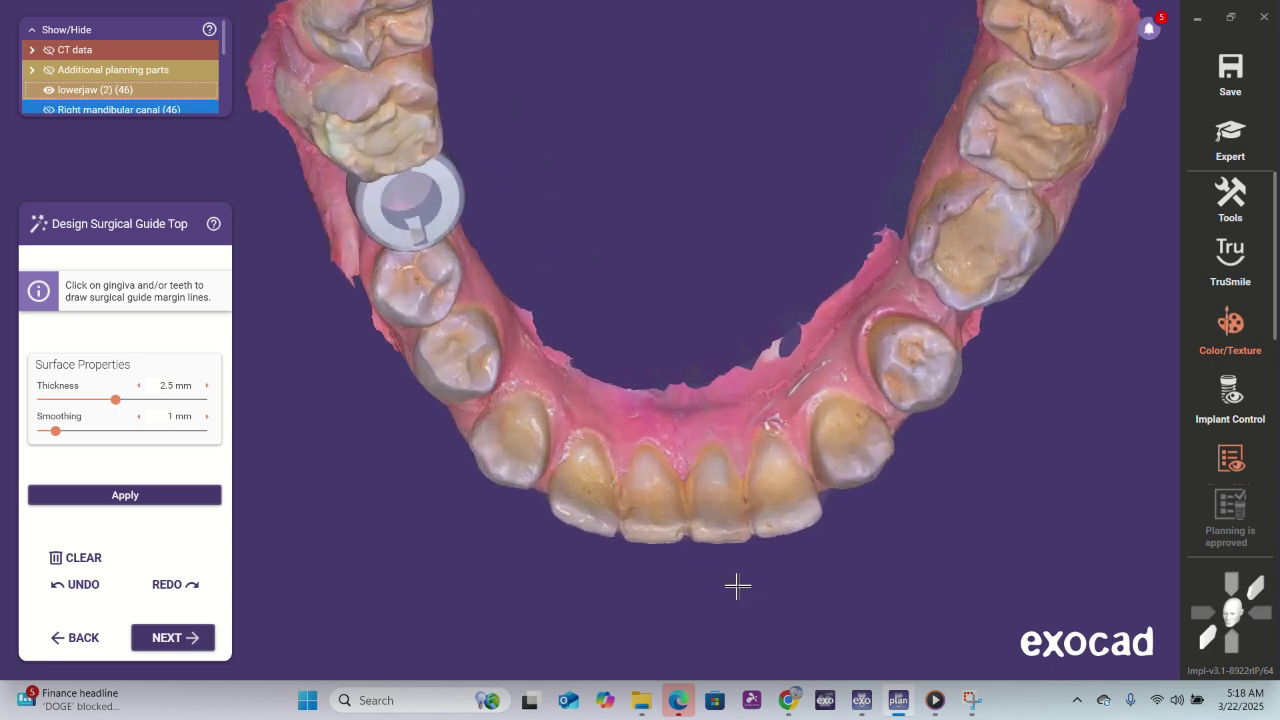
pyautogui.click(808, 472)
pyautogui.click(782, 432)
pyautogui.click(712, 437)
pyautogui.click(650, 438)
pyautogui.click(583, 366)
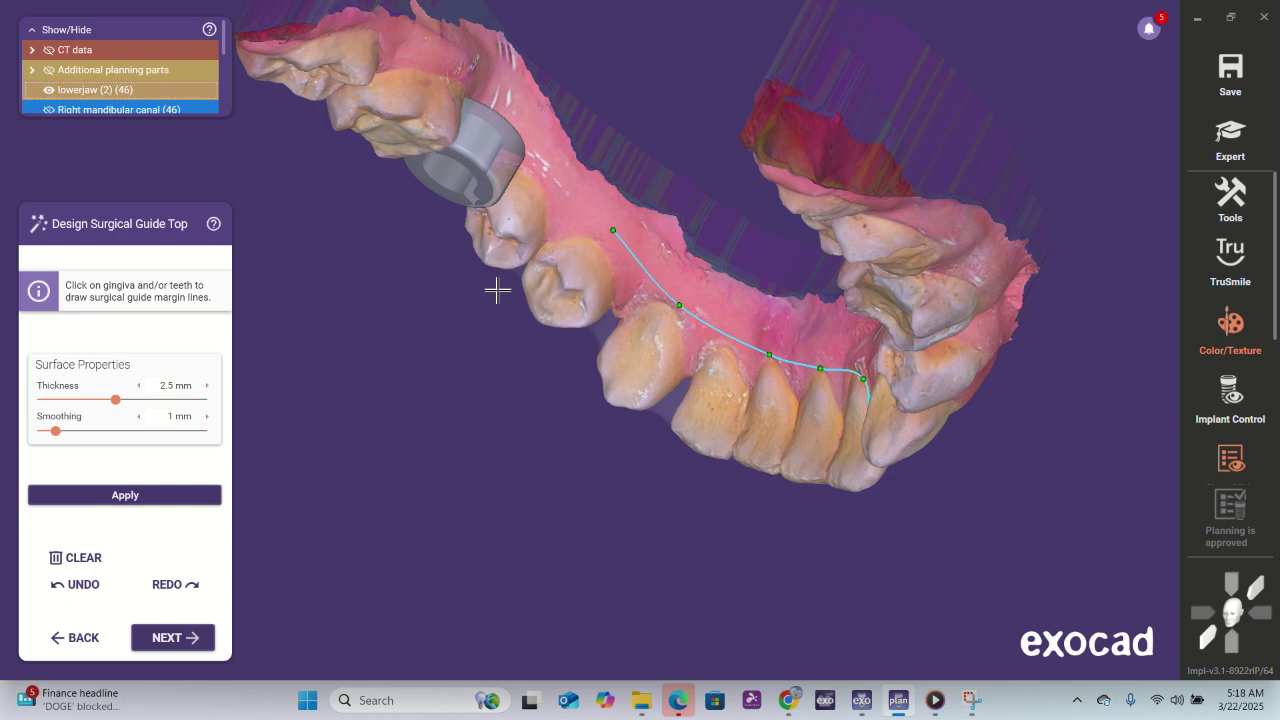
# - Extend the margin line along the lingual gingiva past the right premolars and around the sleeve mount
pyautogui.moveTo(562, 228); pyautogui.dragTo(560, 223, button='right')
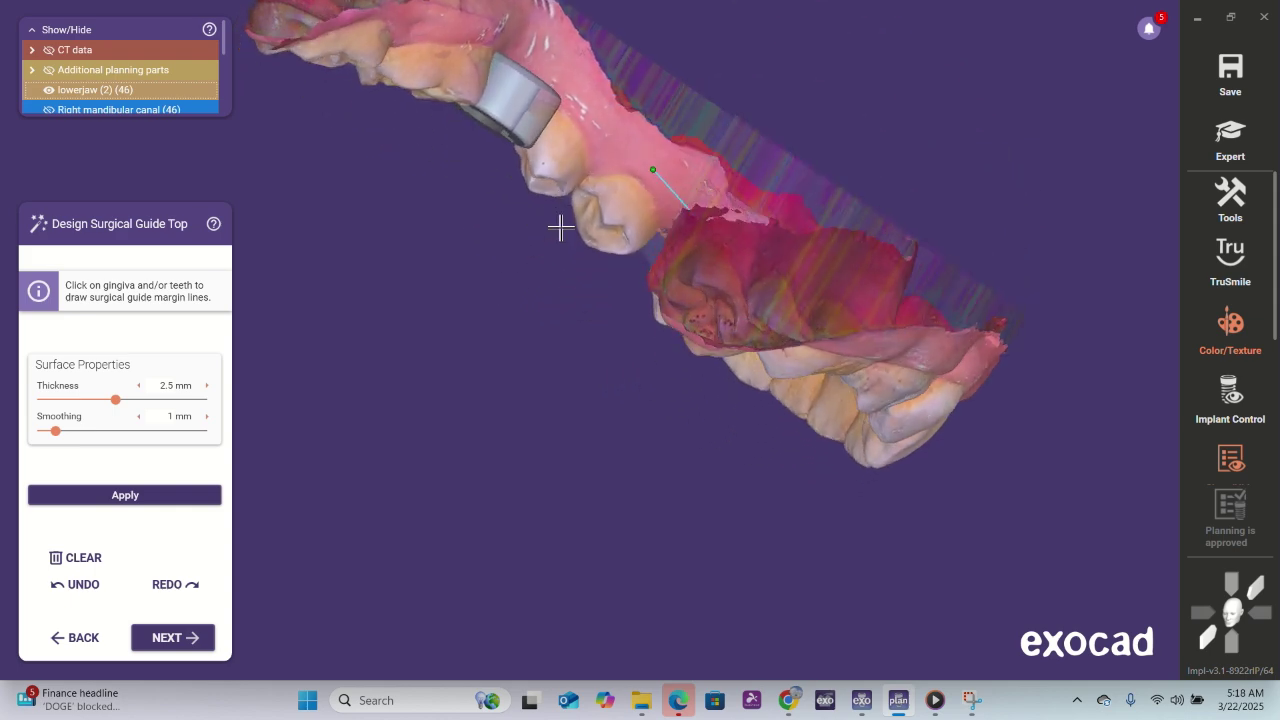
pyautogui.click(603, 127)
pyautogui.click(572, 87)
pyautogui.moveTo(524, 297); pyautogui.dragTo(520, 500, button='right')
pyautogui.moveTo(543, 314); pyautogui.dragTo(588, 288, button='right')
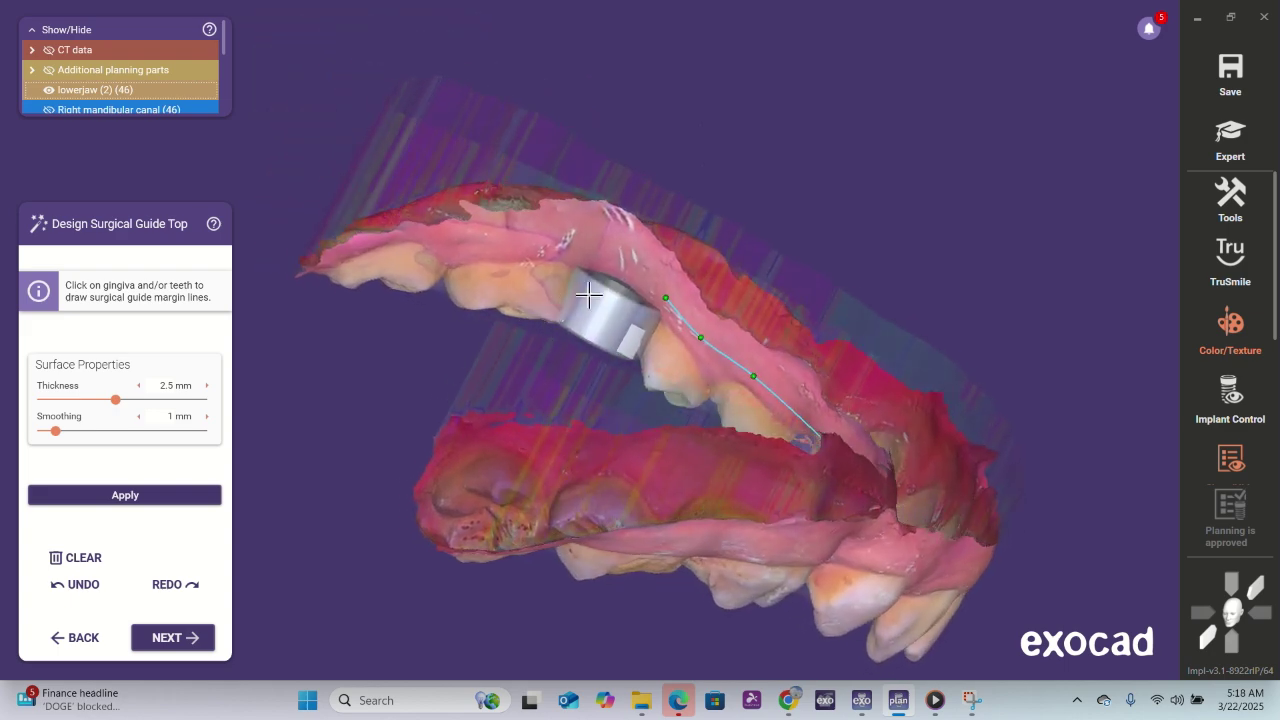
pyautogui.click(659, 272)
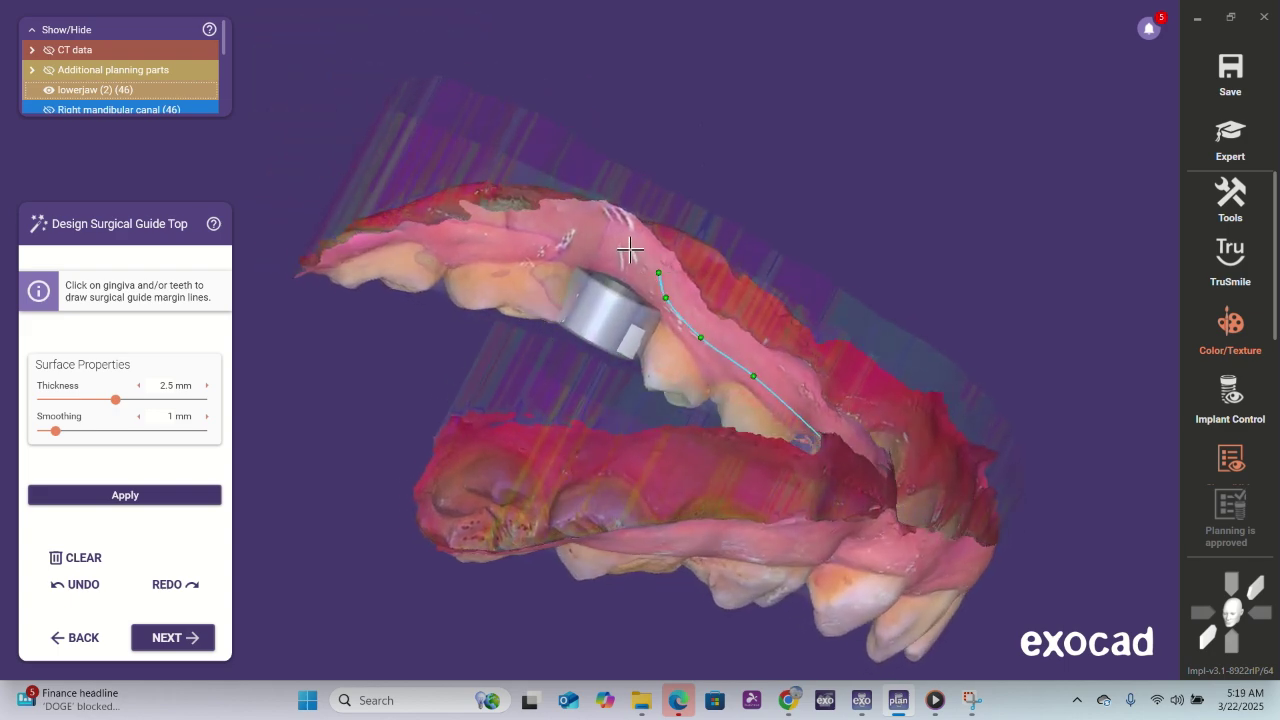
pyautogui.click(629, 248)
pyautogui.click(566, 229)
# - Continue the margin line along the lingual gingiva of the right molars to behind the last molar
pyautogui.moveTo(504, 276); pyautogui.dragTo(494, 396, button='right')
pyautogui.moveTo(394, 625); pyautogui.dragTo(394, 622, button='right')
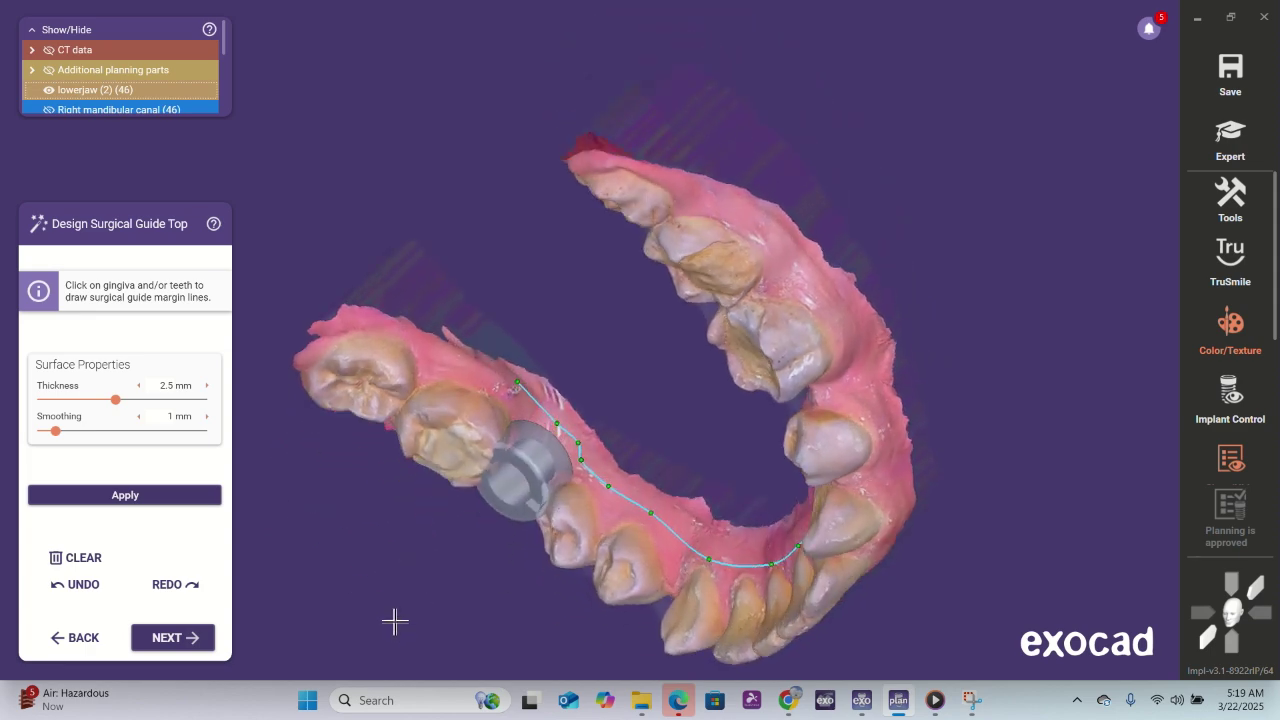
pyautogui.click(459, 354)
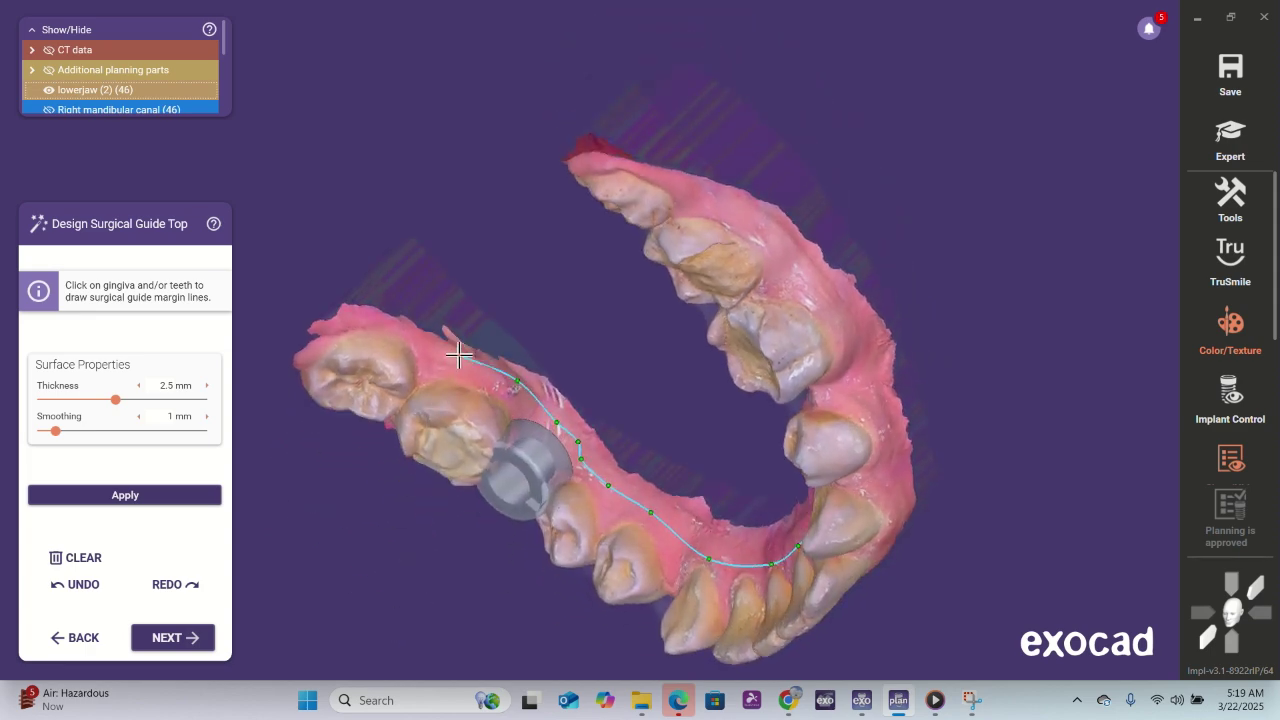
pyautogui.click(413, 331)
pyautogui.moveTo(388, 383); pyautogui.dragTo(388, 382, button='right')
pyautogui.click(366, 382)
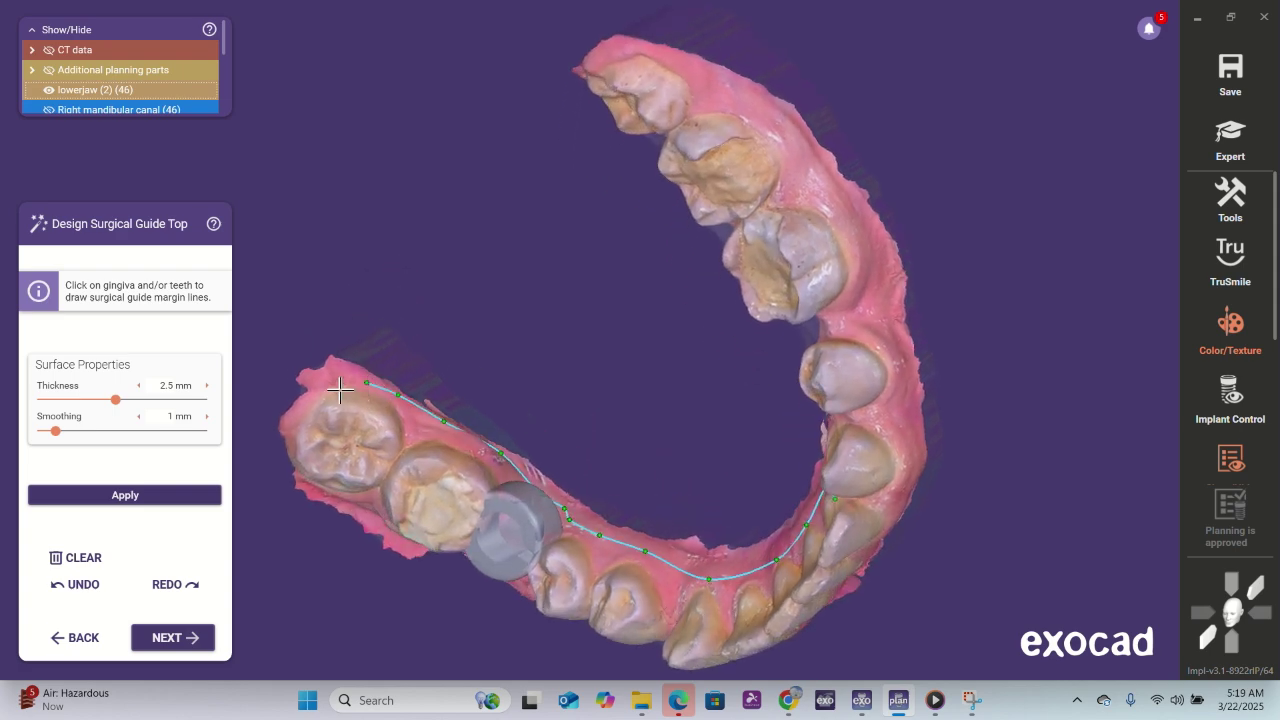
pyautogui.click(313, 403)
# - Wrap the margin line around the back of the last right molar and onto the buccal gingiva of the molars
pyautogui.moveTo(329, 526); pyautogui.dragTo(327, 531, button='right')
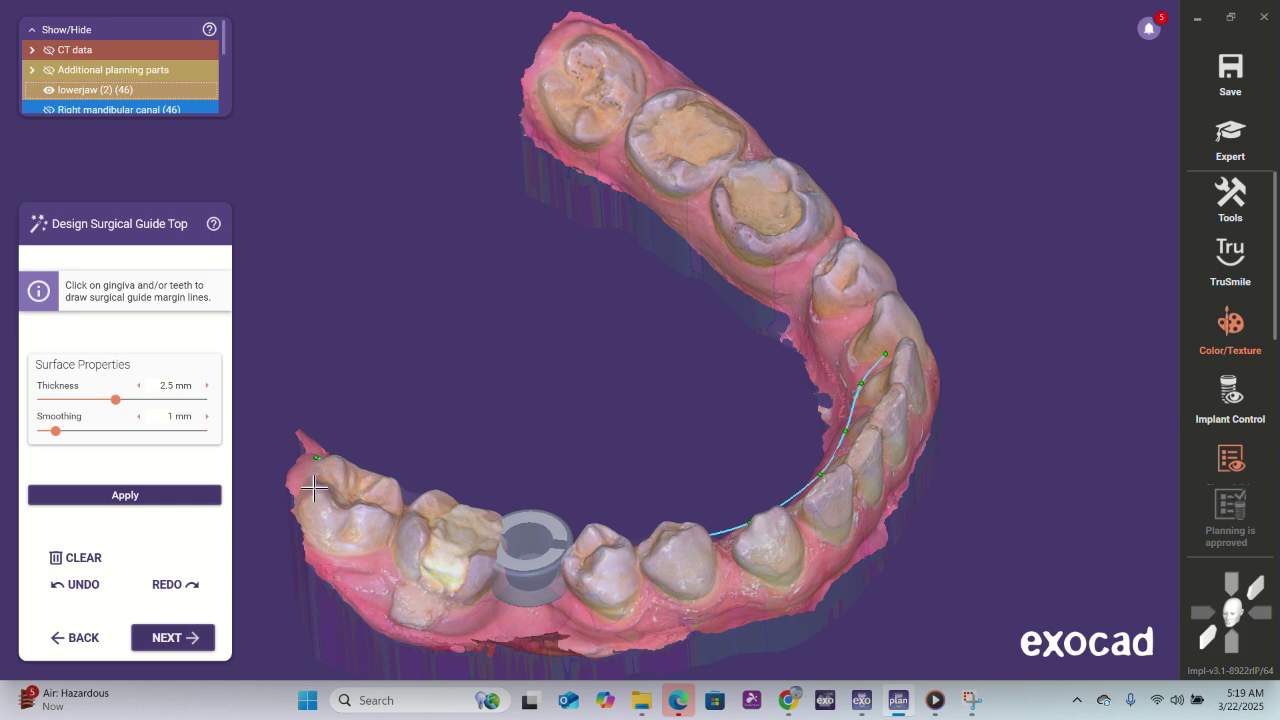
pyautogui.click(314, 487)
pyautogui.moveTo(408, 603); pyautogui.dragTo(405, 596, button='right')
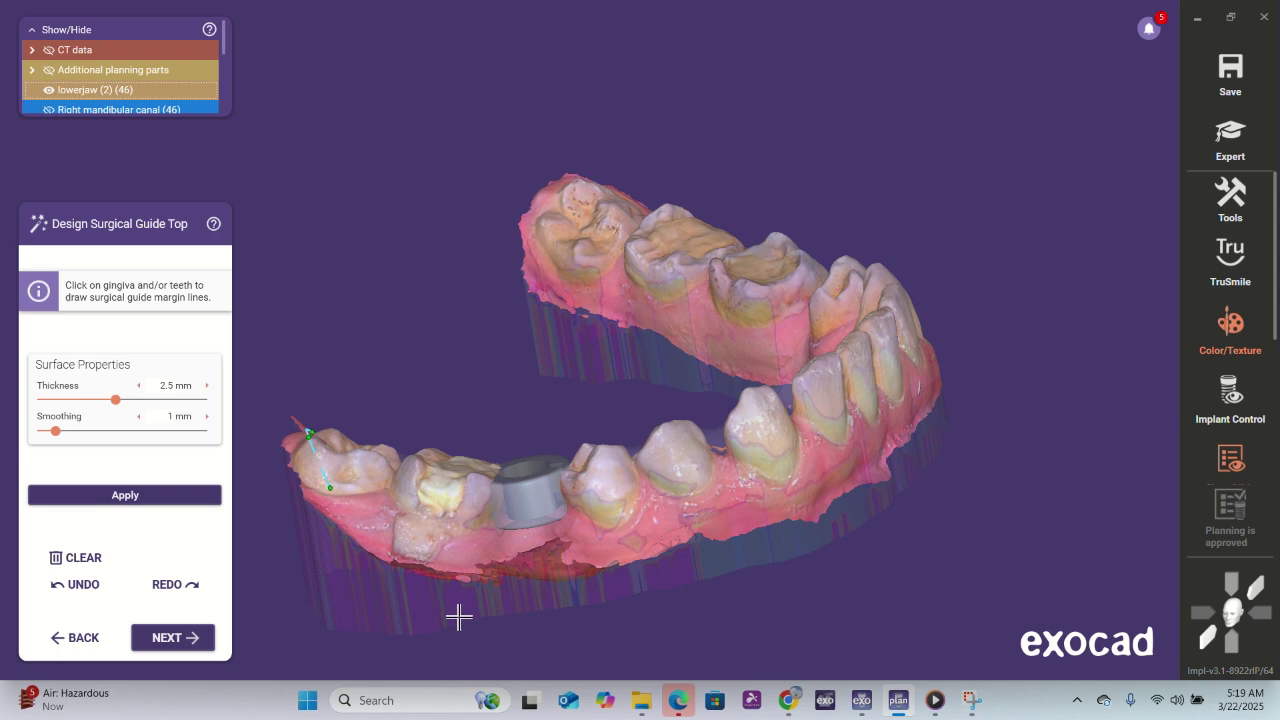
pyautogui.moveTo(466, 626); pyautogui.dragTo(465, 641, button='right')
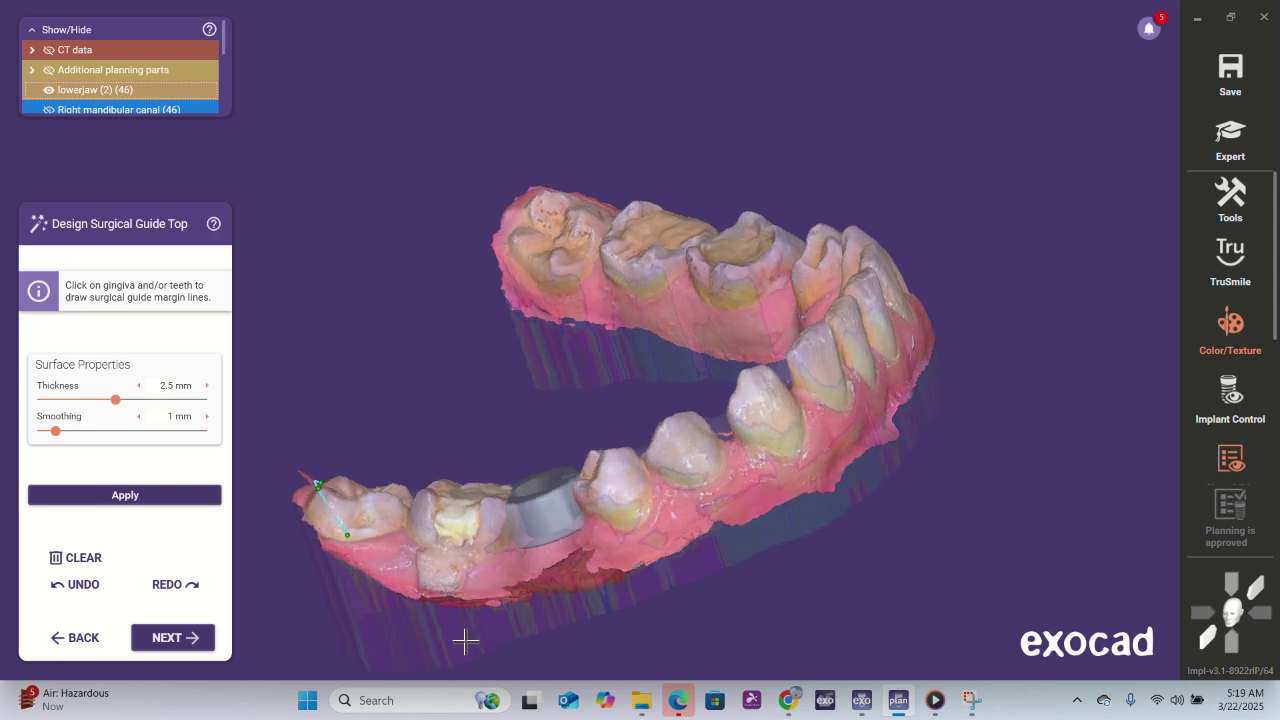
pyautogui.click(376, 565)
pyautogui.moveTo(481, 570)
pyautogui.mouseDown(button='right')
pyautogui.moveTo(484, 635)
pyautogui.moveTo(479, 565)
pyautogui.mouseUp(button='right')
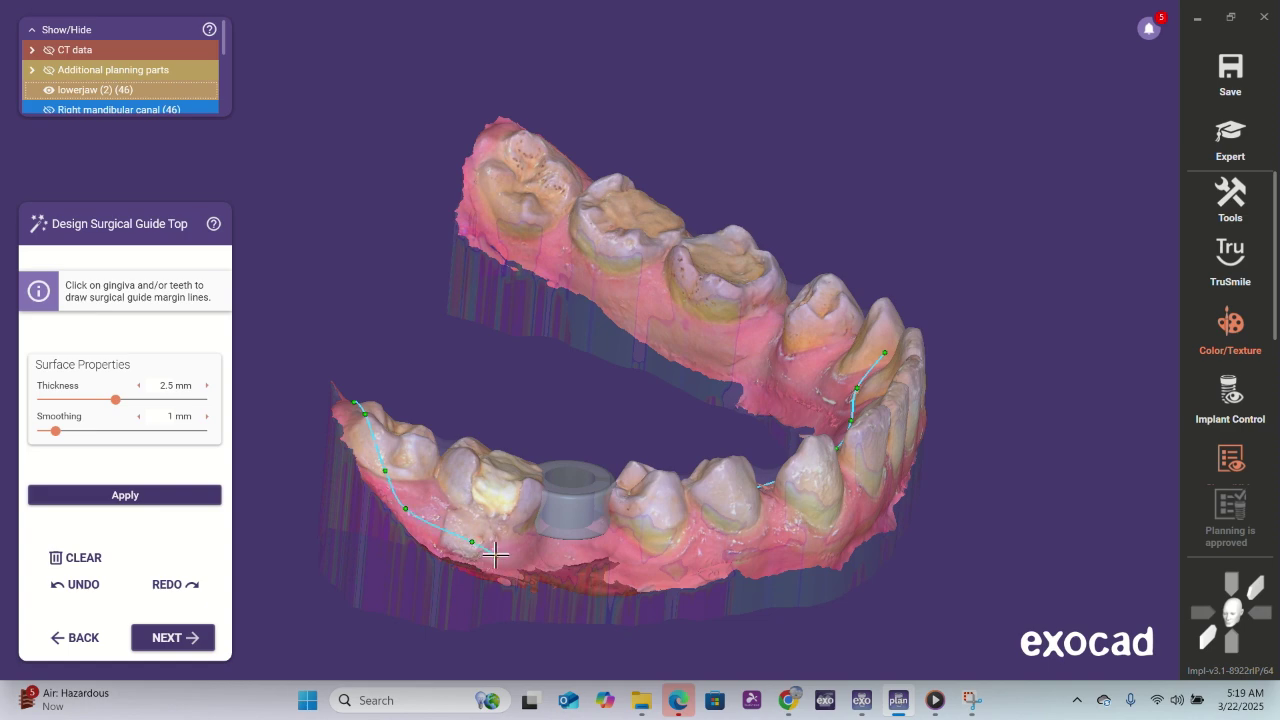
# - Extend the margin line along the buccal gingiva from the molar next to the implant site, passing below the sleeve mount
pyautogui.moveTo(495, 555); pyautogui.dragTo(528, 614, button='right')
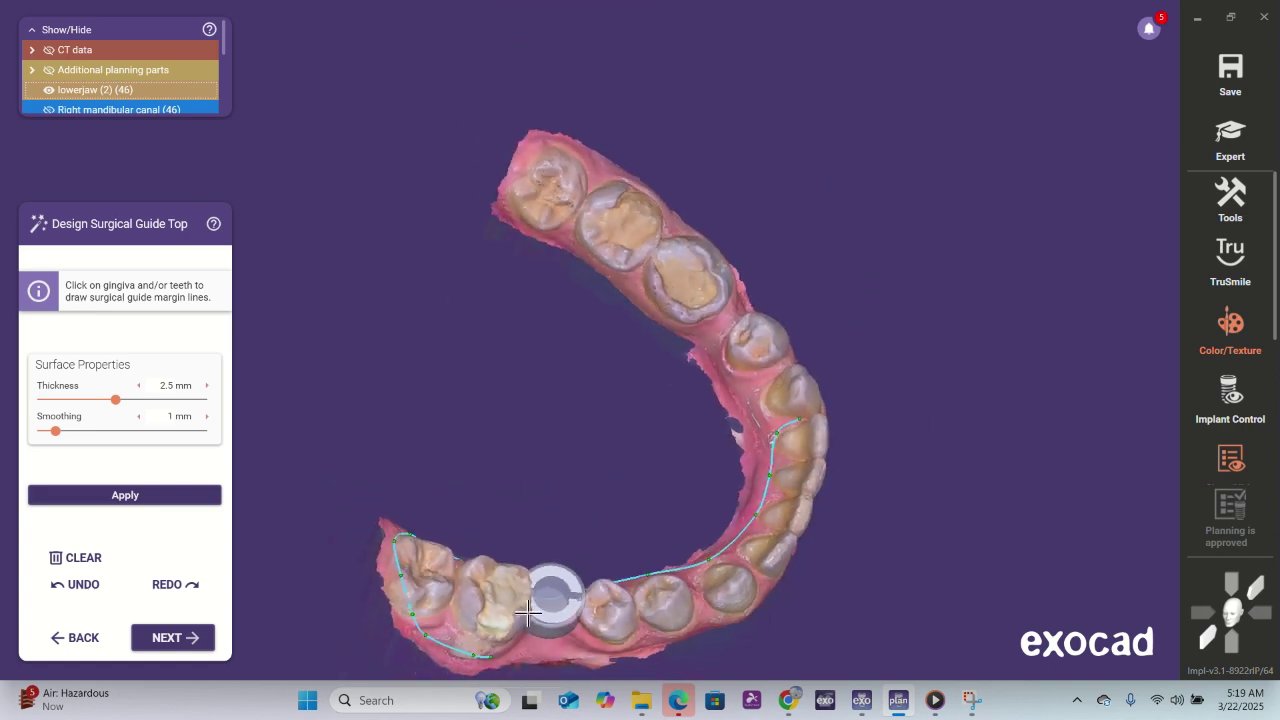
pyautogui.moveTo(551, 480); pyautogui.dragTo(534, 334, button='middle')
pyautogui.moveTo(533, 662); pyautogui.dragTo(545, 593, button='right')
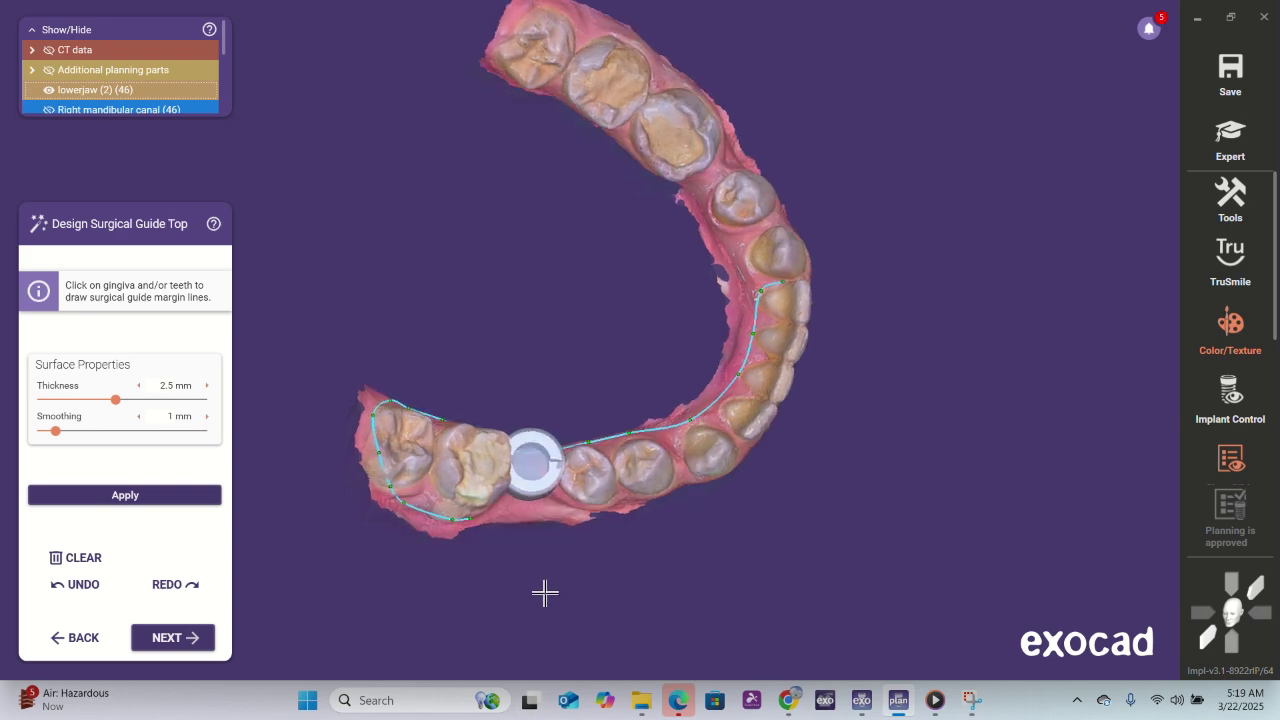
pyautogui.scroll(5, 530, 560)
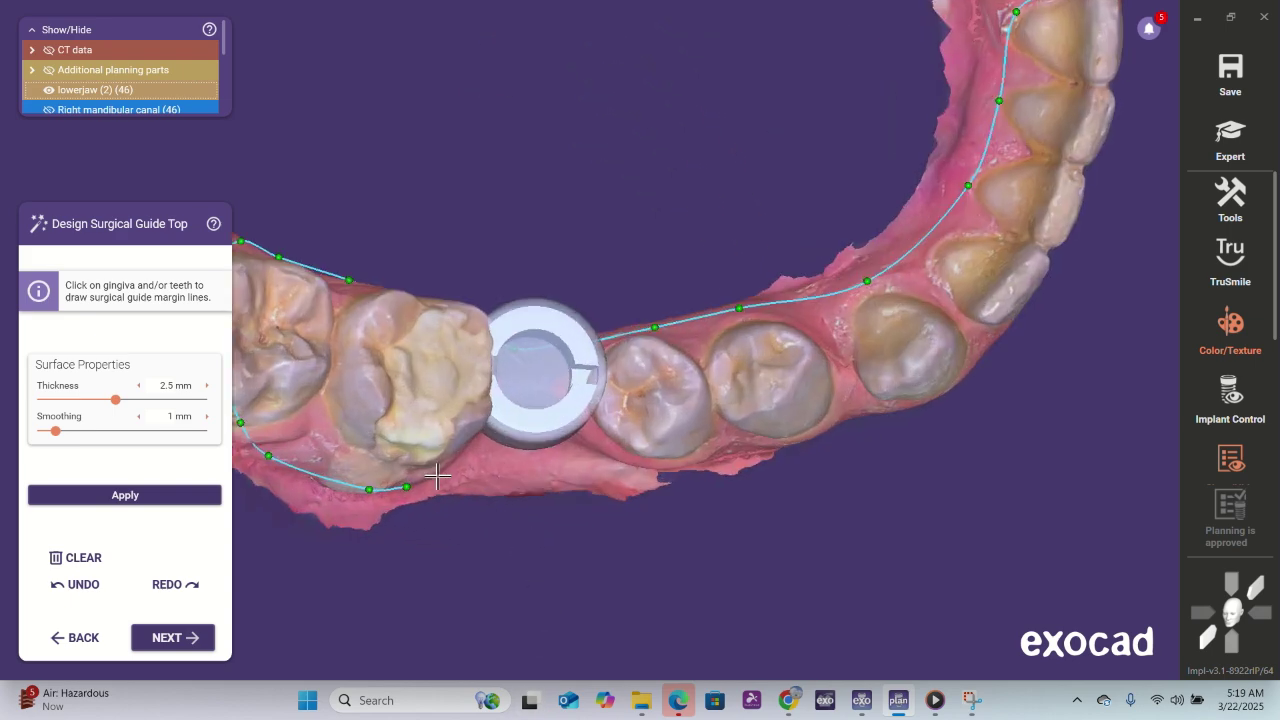
pyautogui.click(517, 477)
pyautogui.moveTo(622, 492); pyautogui.dragTo(553, 511, button='right')
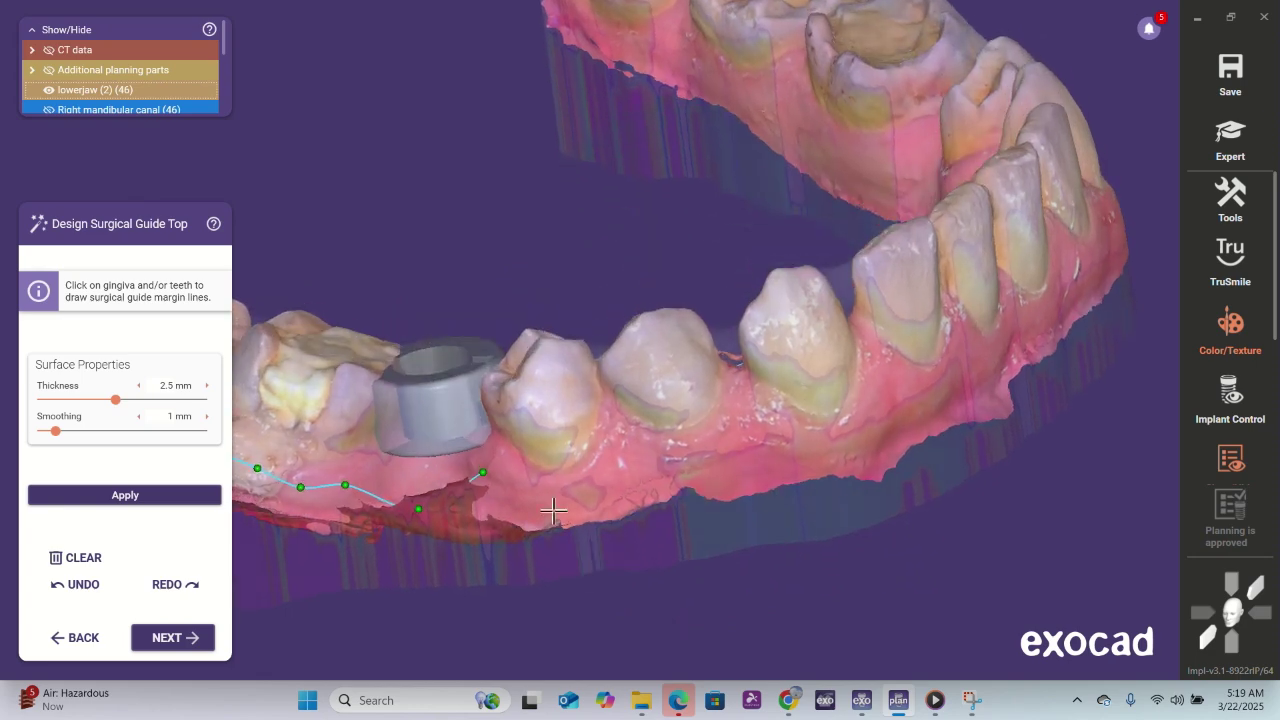
# - Continue the margin line along the outer gingiva from the right premolars past the canine to the incisors
pyautogui.click(541, 497)
pyautogui.moveTo(752, 456); pyautogui.dragTo(718, 467, button='right')
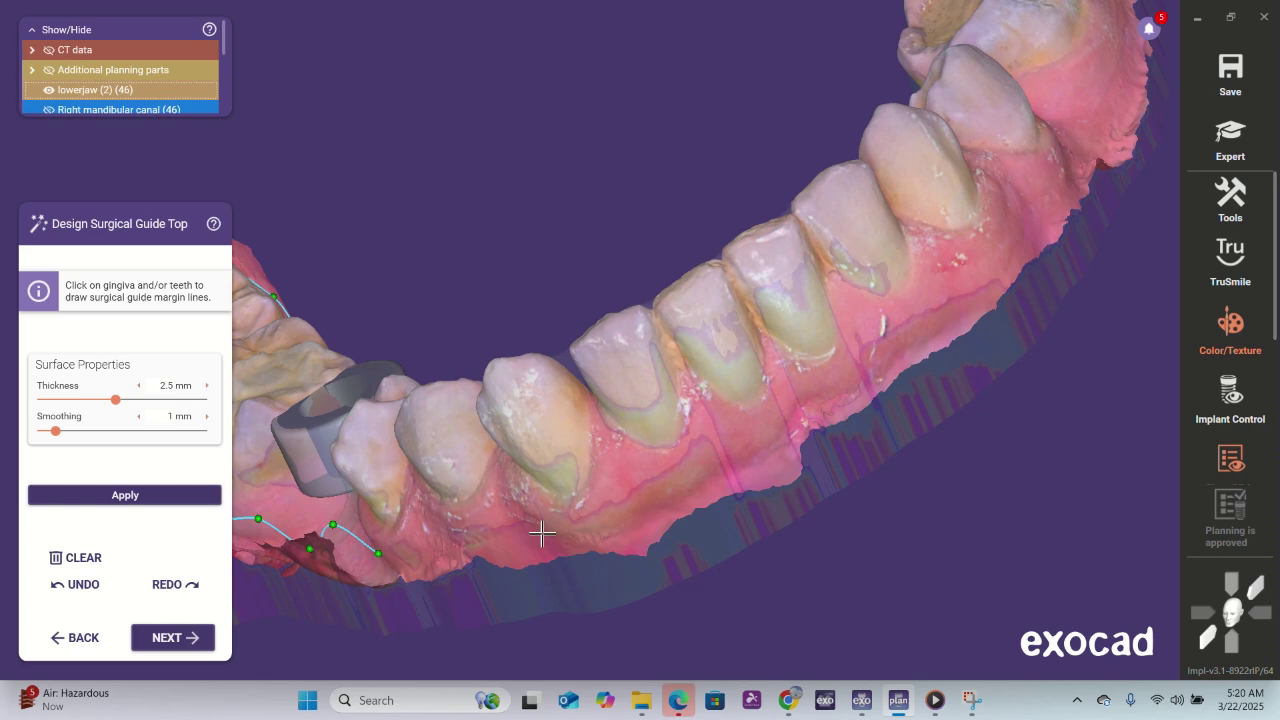
pyautogui.click(489, 537)
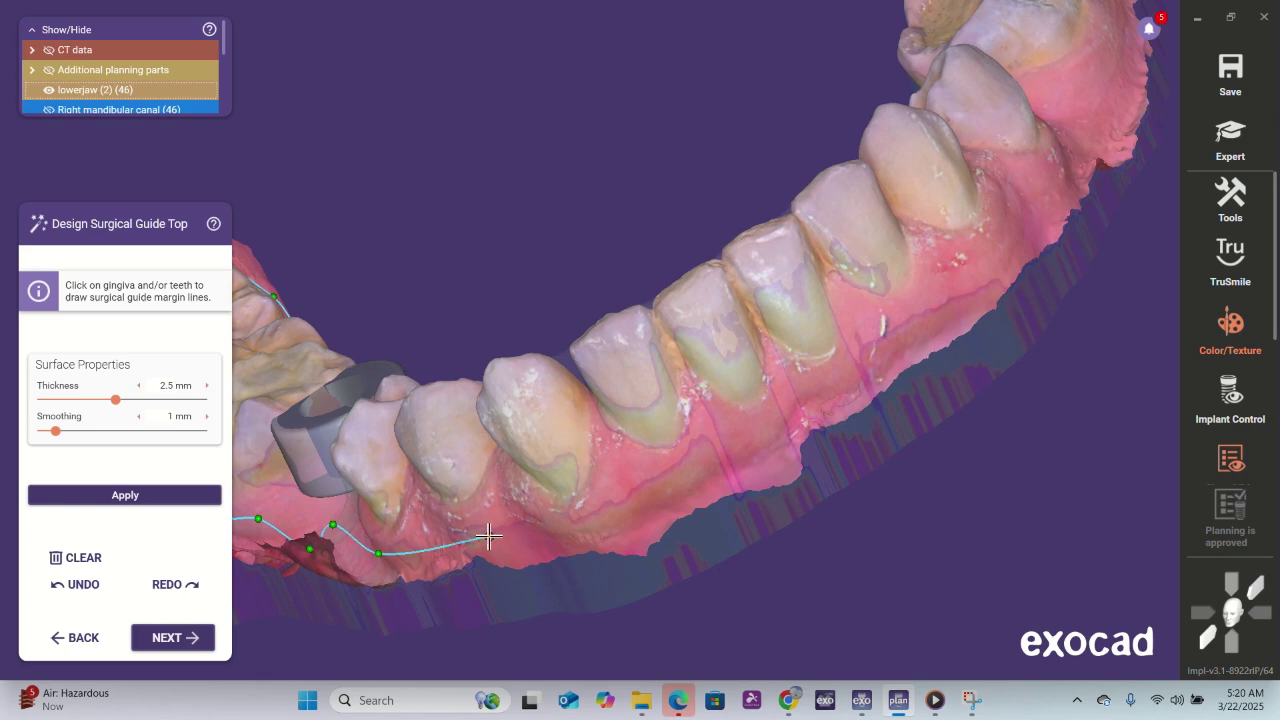
pyautogui.click(667, 491)
pyautogui.click(838, 381)
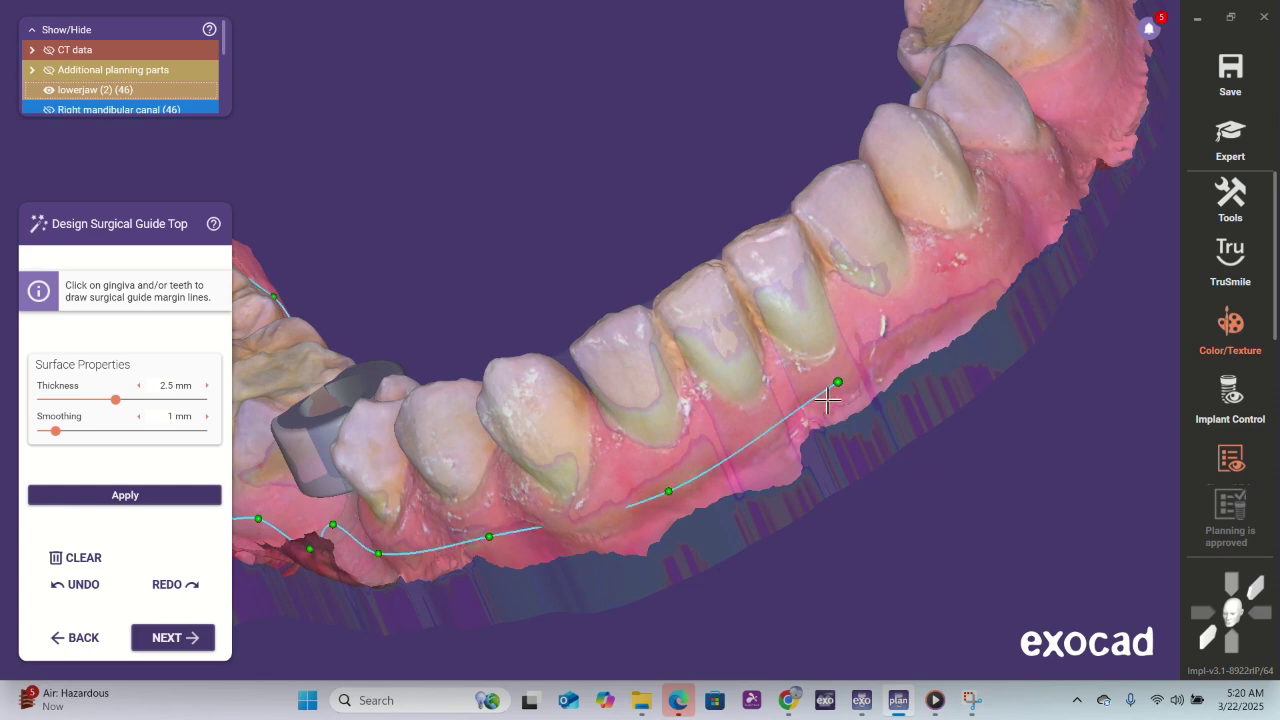
# - Close the margin line at its starting point between the left lateral incisor and canine, and check the complete outline
pyautogui.moveTo(828, 400); pyautogui.dragTo(814, 428, button='right')
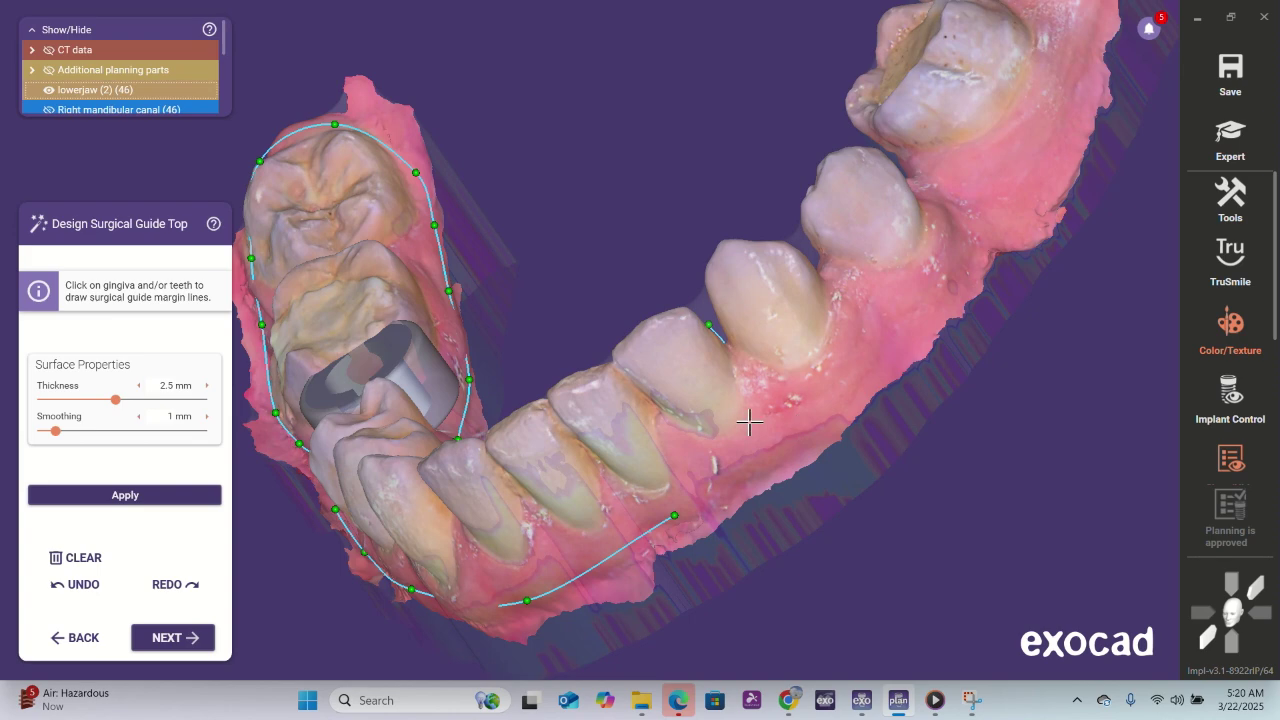
pyautogui.moveTo(810, 384); pyautogui.dragTo(809, 391, button='right')
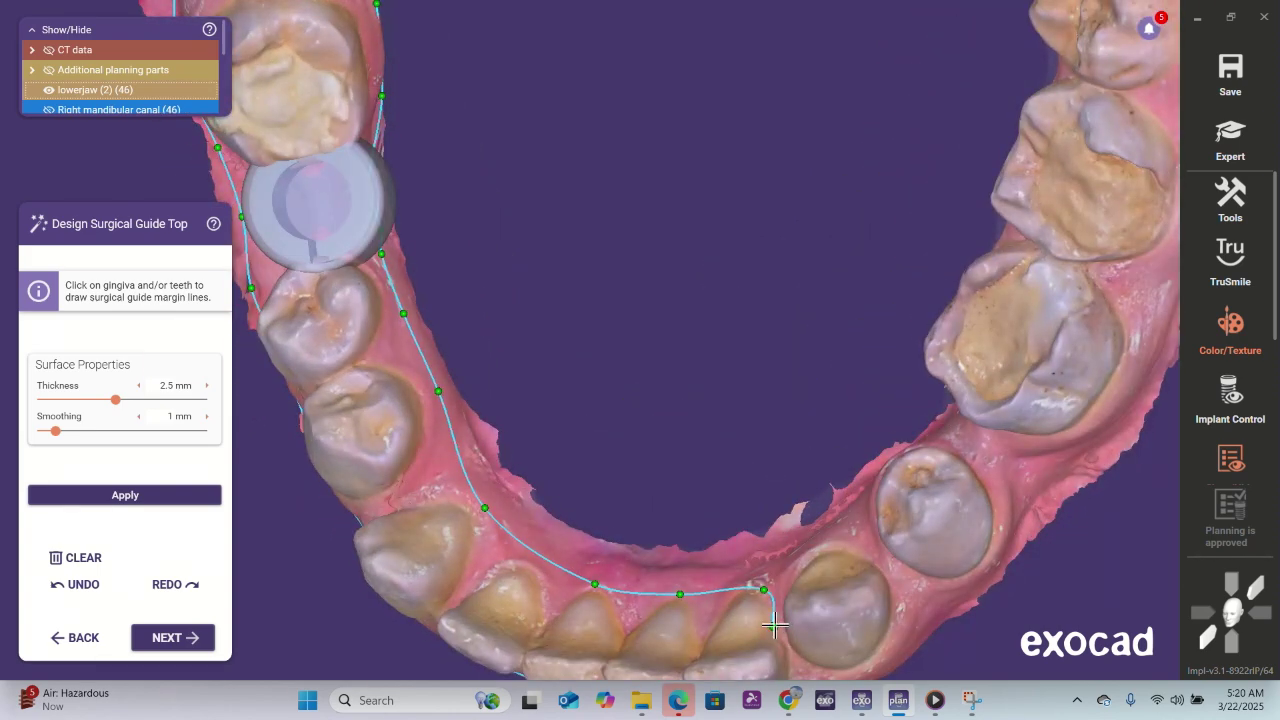
pyautogui.moveTo(826, 596); pyautogui.dragTo(765, 572, button='right')
pyautogui.scroll(-5, 637, 537)
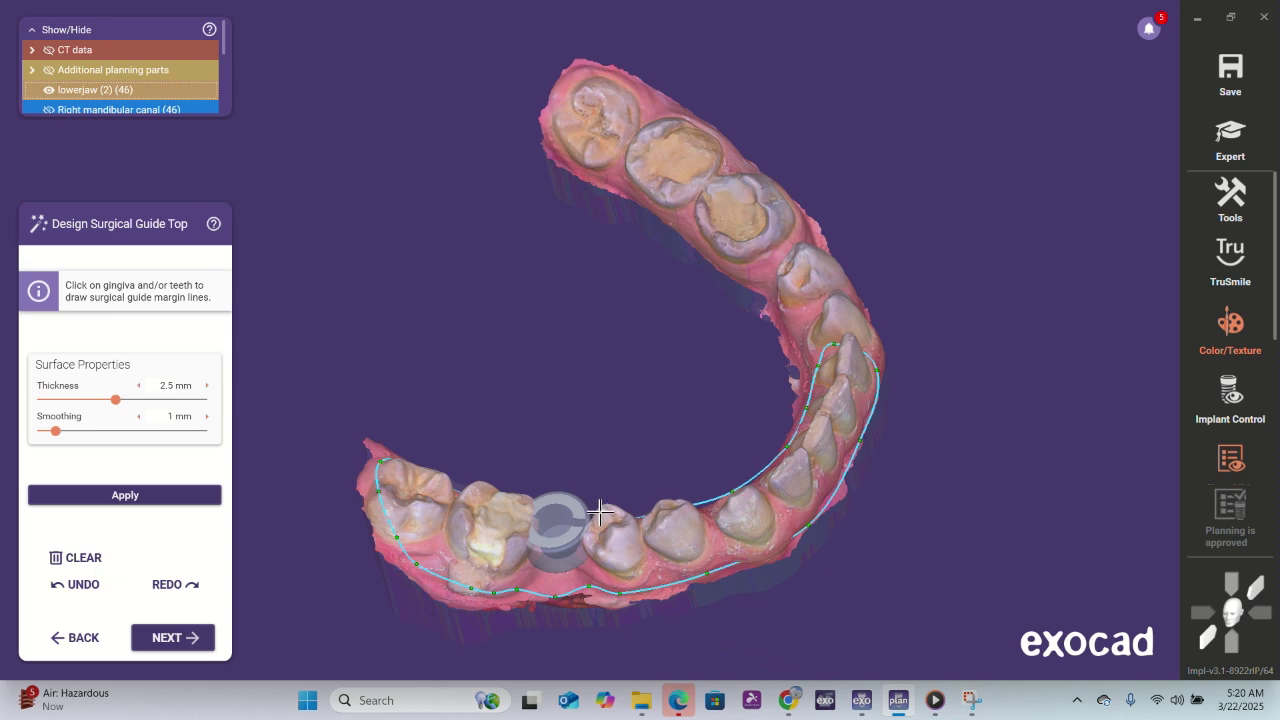
# - Reroute the margin line at the last right molar from behind the tooth across its chewing surface by relocating its points
pyautogui.moveTo(600, 512)
pyautogui.mouseDown(button='right')
pyautogui.moveTo(651, 517)
pyautogui.moveTo(580, 500)
pyautogui.mouseUp(button='right')
pyautogui.scroll(5, 553, 438)
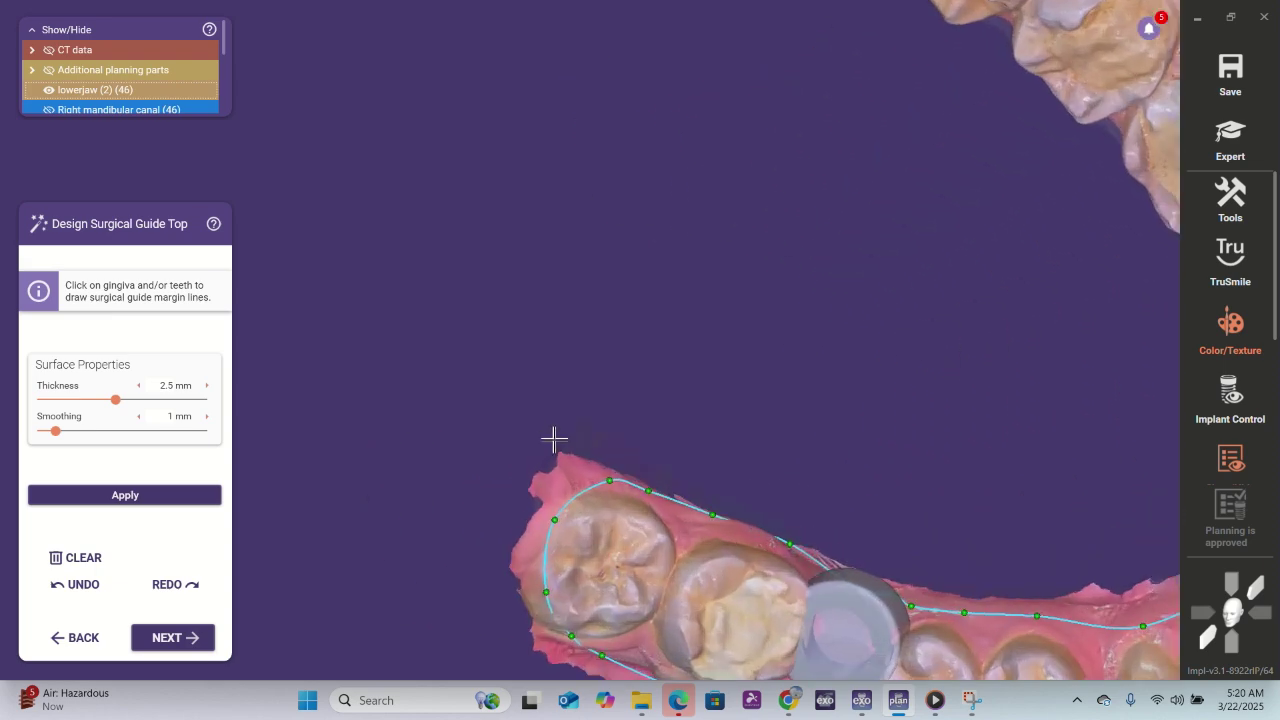
pyautogui.moveTo(554, 519); pyautogui.dragTo(611, 538)
pyautogui.moveTo(614, 482); pyautogui.dragTo(637, 495)
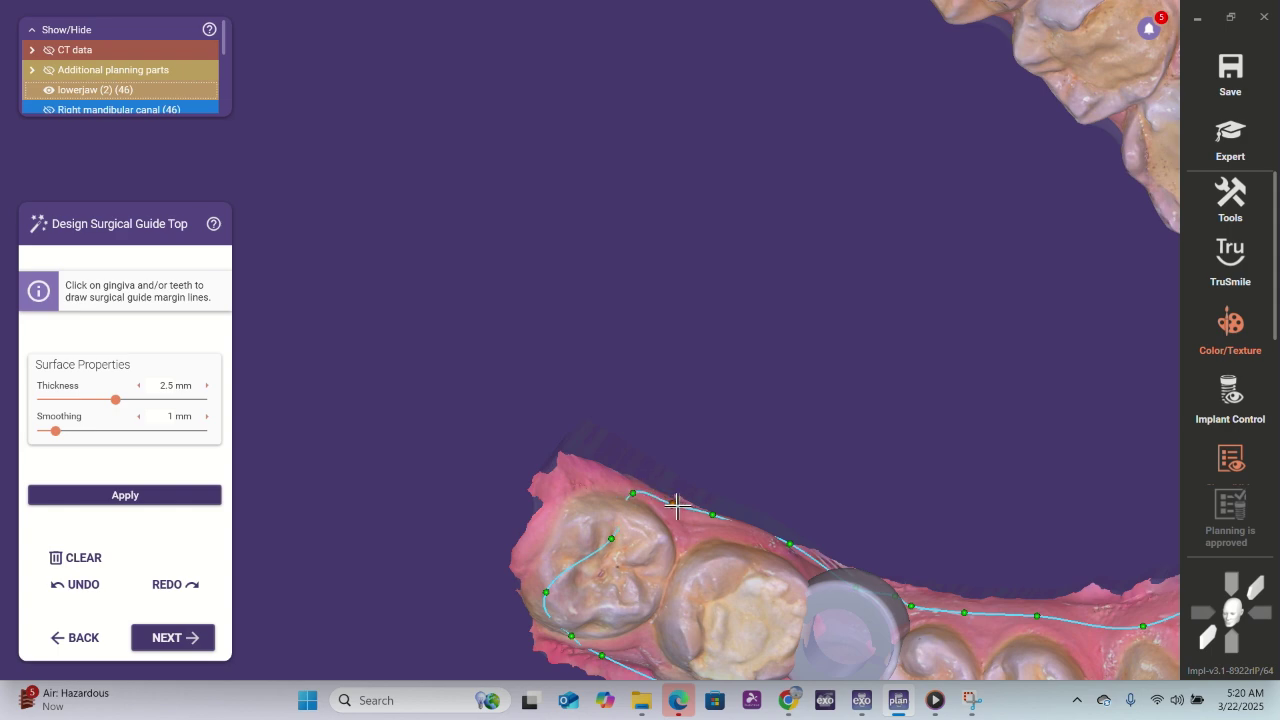
pyautogui.moveTo(666, 550); pyautogui.dragTo(570, 318, button='right')
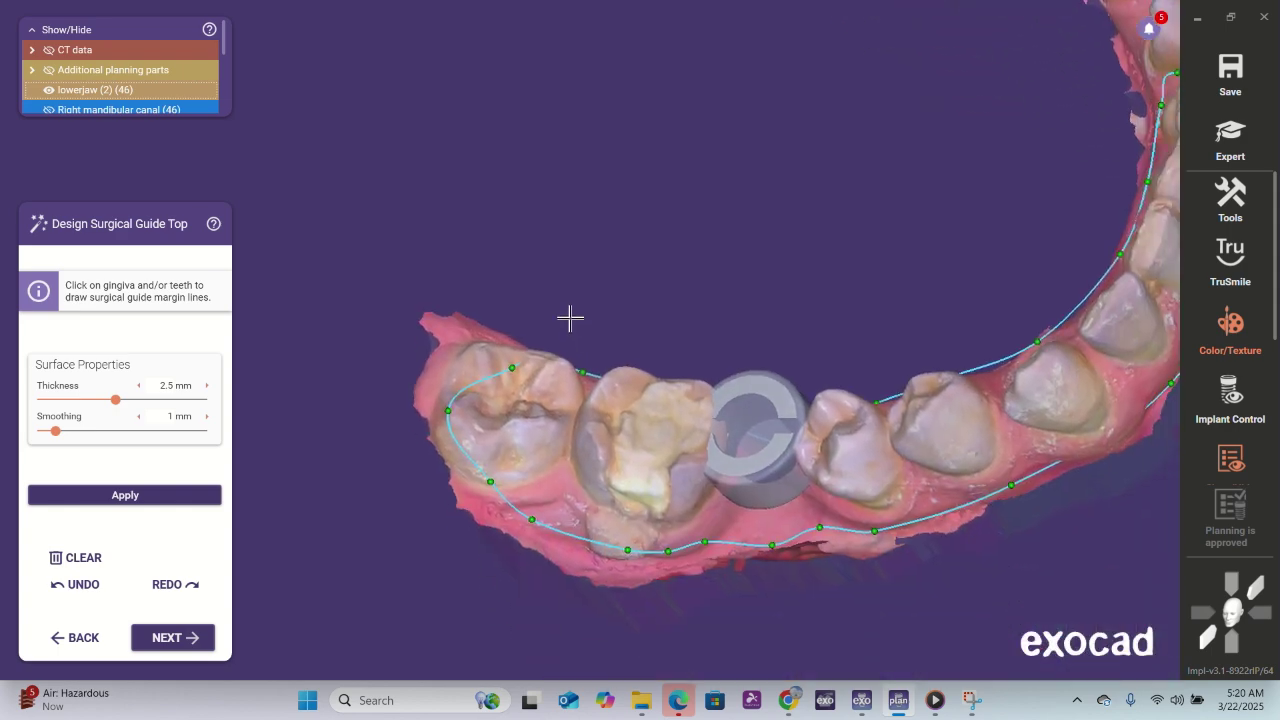
pyautogui.moveTo(602, 439); pyautogui.dragTo(598, 435, button='right')
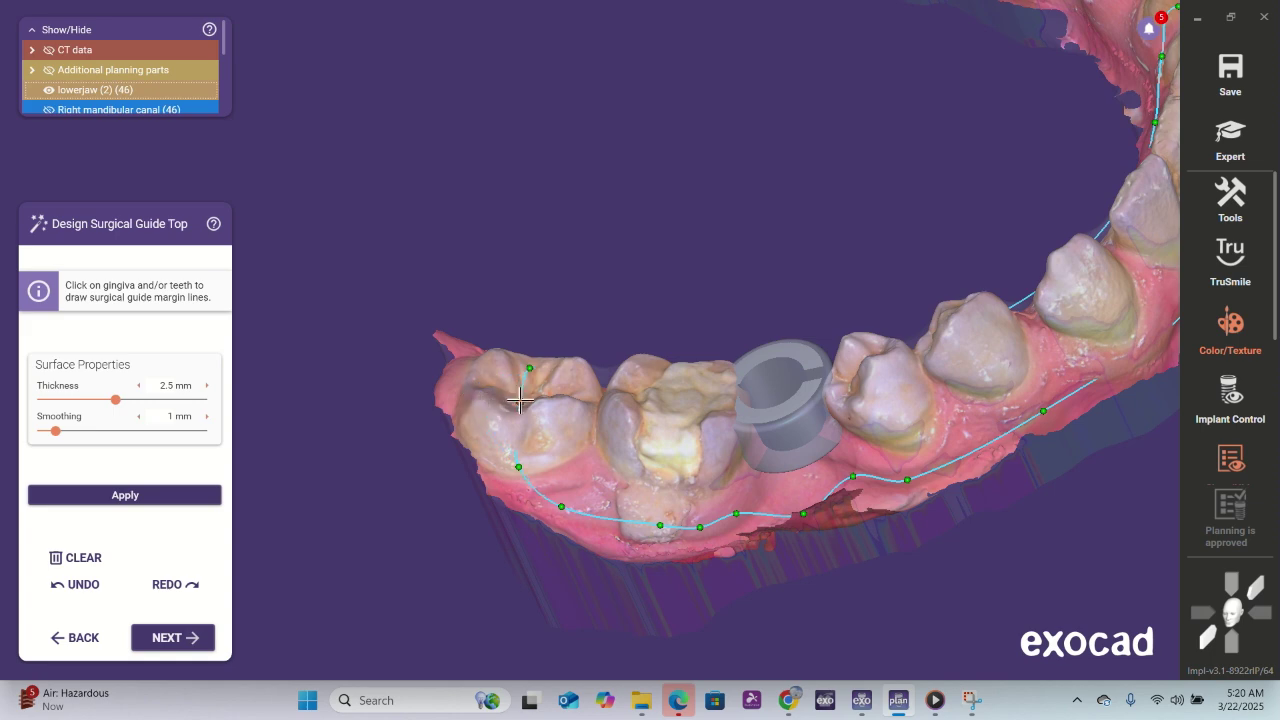
pyautogui.click(520, 400)
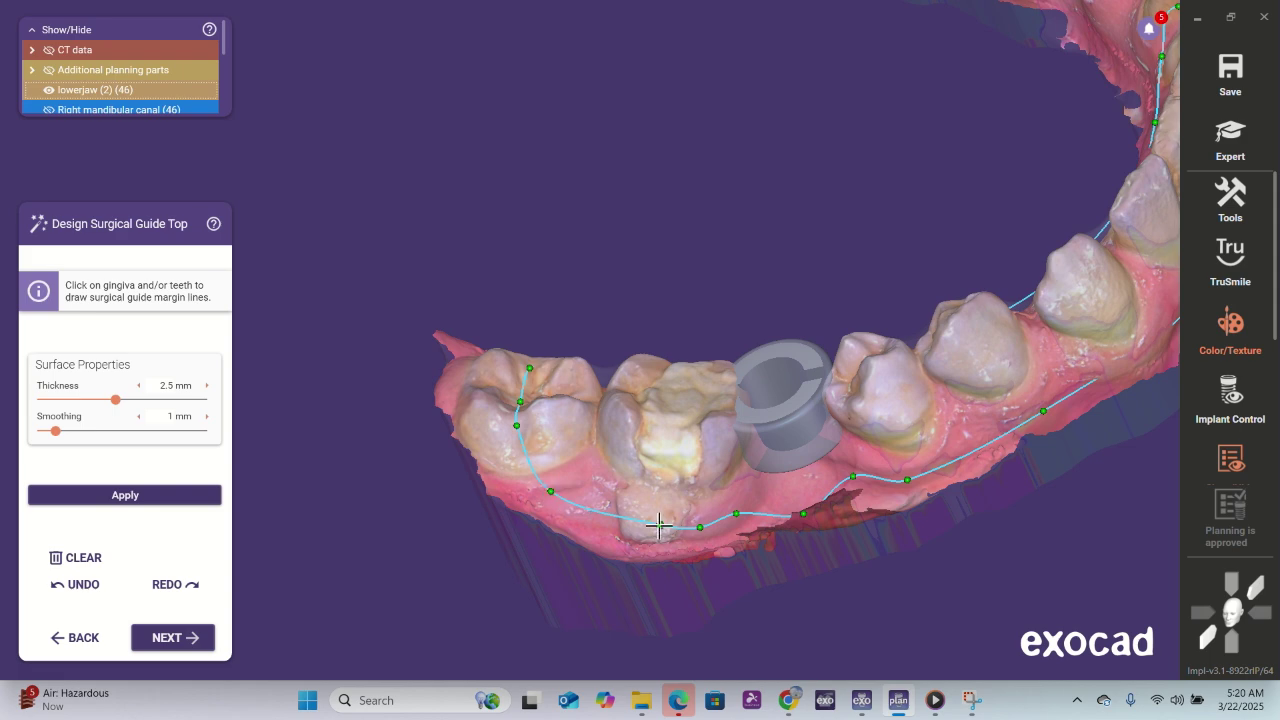
# - Shift the margin line points on the buccal gingiva below the molar next to the implant site slightly toward the back
pyautogui.moveTo(657, 529); pyautogui.dragTo(653, 539, button='right')
pyautogui.scroll(3, 680, 520)
pyautogui.moveTo(645, 484); pyautogui.dragTo(646, 485, button='right')
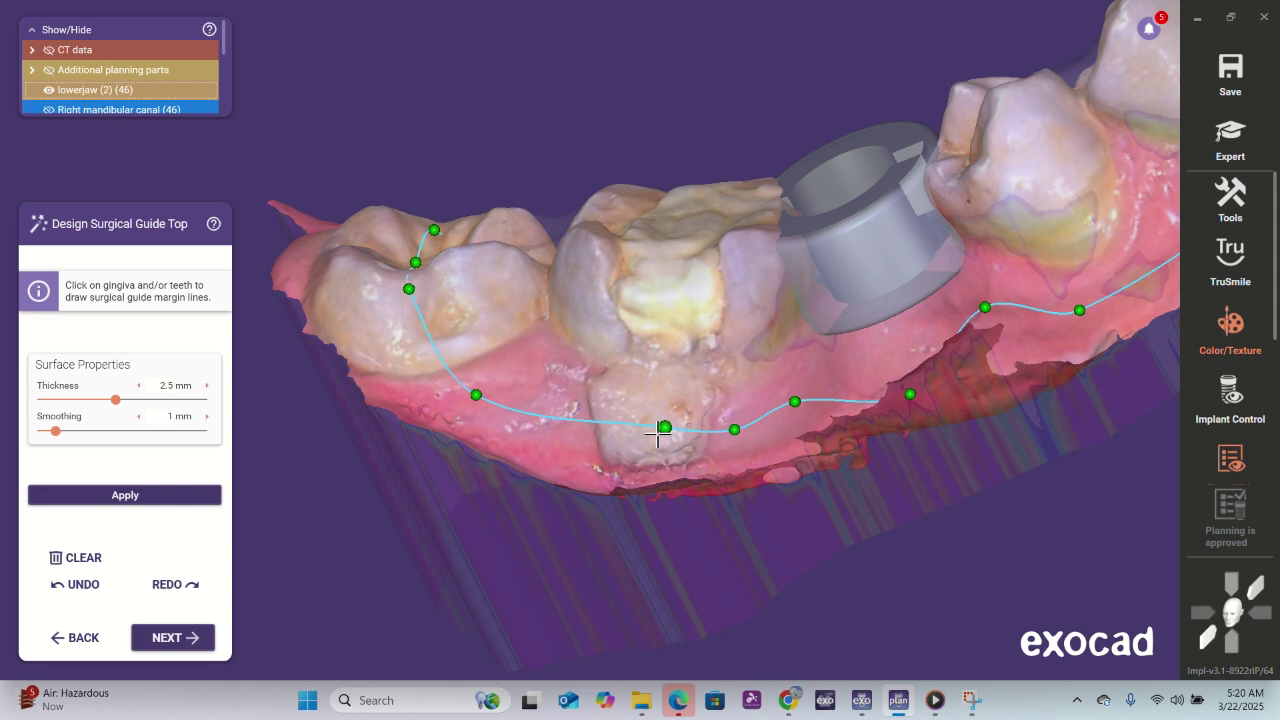
pyautogui.moveTo(665, 428); pyautogui.dragTo(586, 412)
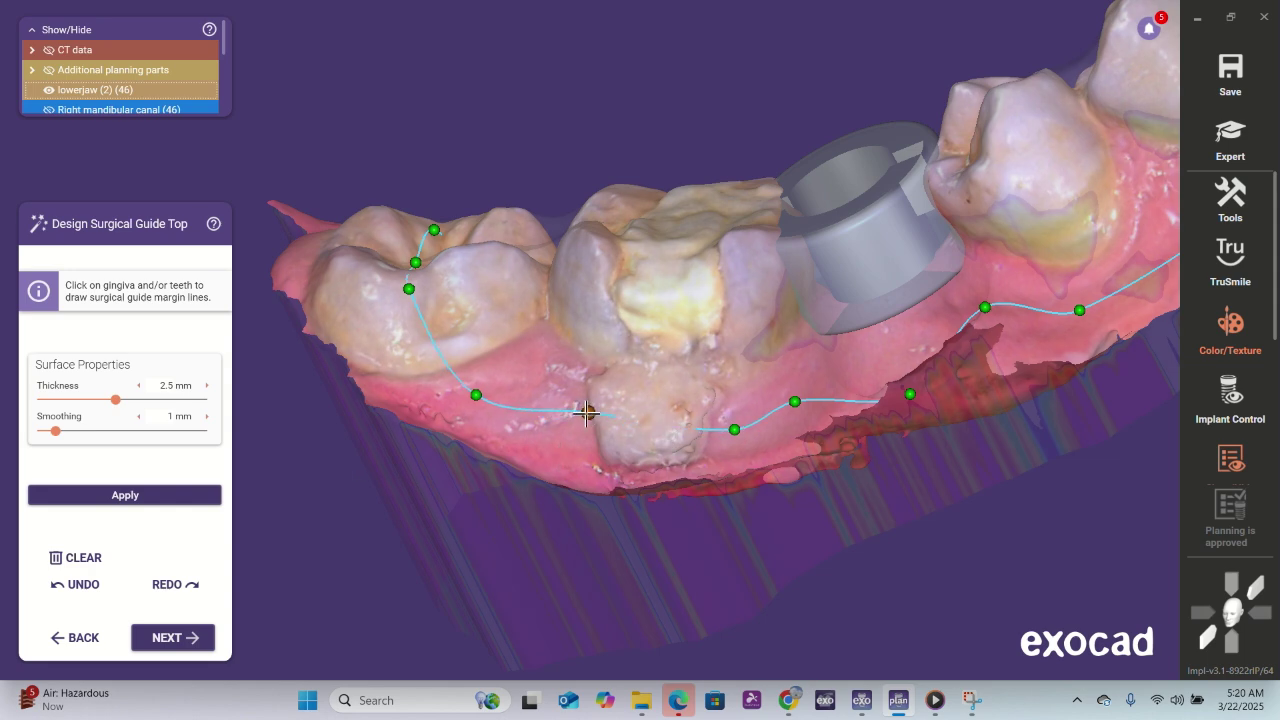
pyautogui.moveTo(734, 429); pyautogui.dragTo(694, 416)
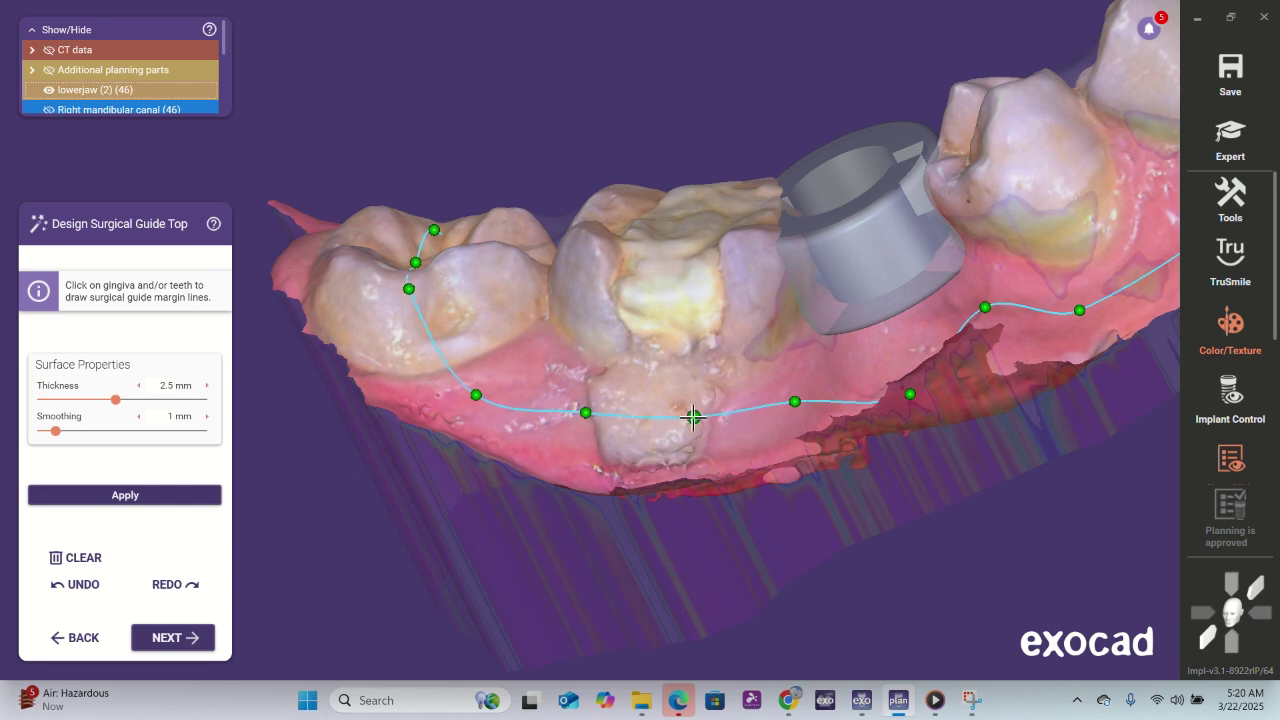
pyautogui.moveTo(794, 404); pyautogui.dragTo(779, 404)
# - Reposition the buccal margin line points beside the sleeve mount, from the neighbouring molar to the second premolar
pyautogui.moveTo(930, 416); pyautogui.dragTo(924, 446, button='right')
pyautogui.moveTo(829, 540)
pyautogui.mouseDown(button='right')
pyautogui.moveTo(831, 523)
pyautogui.moveTo(811, 543)
pyautogui.mouseUp(button='right')
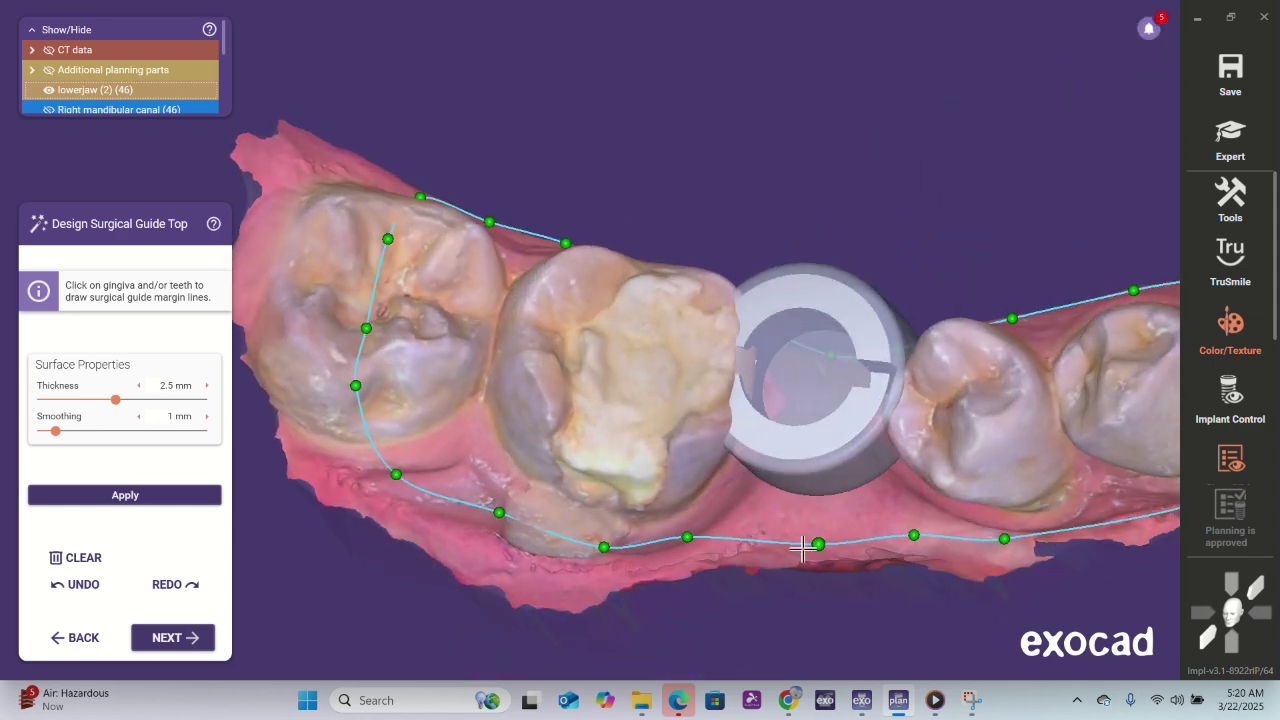
pyautogui.moveTo(820, 541); pyautogui.dragTo(743, 525)
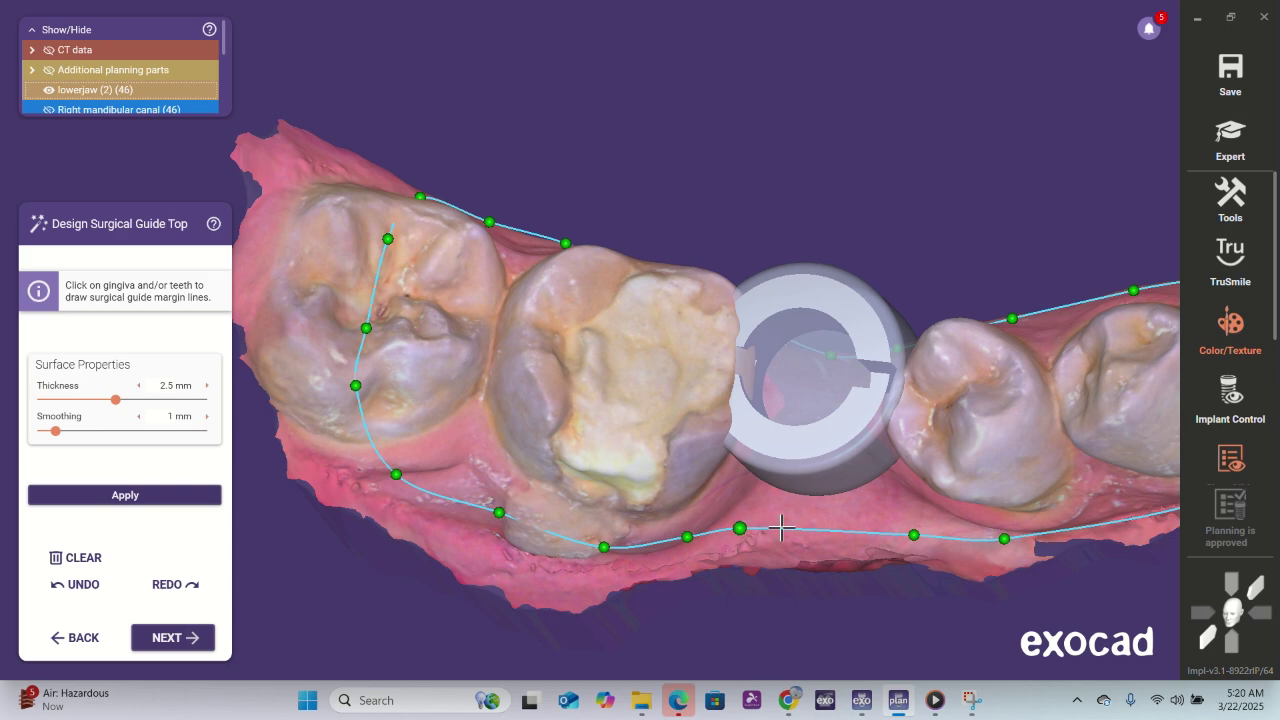
pyautogui.moveTo(913, 535); pyautogui.dragTo(815, 532)
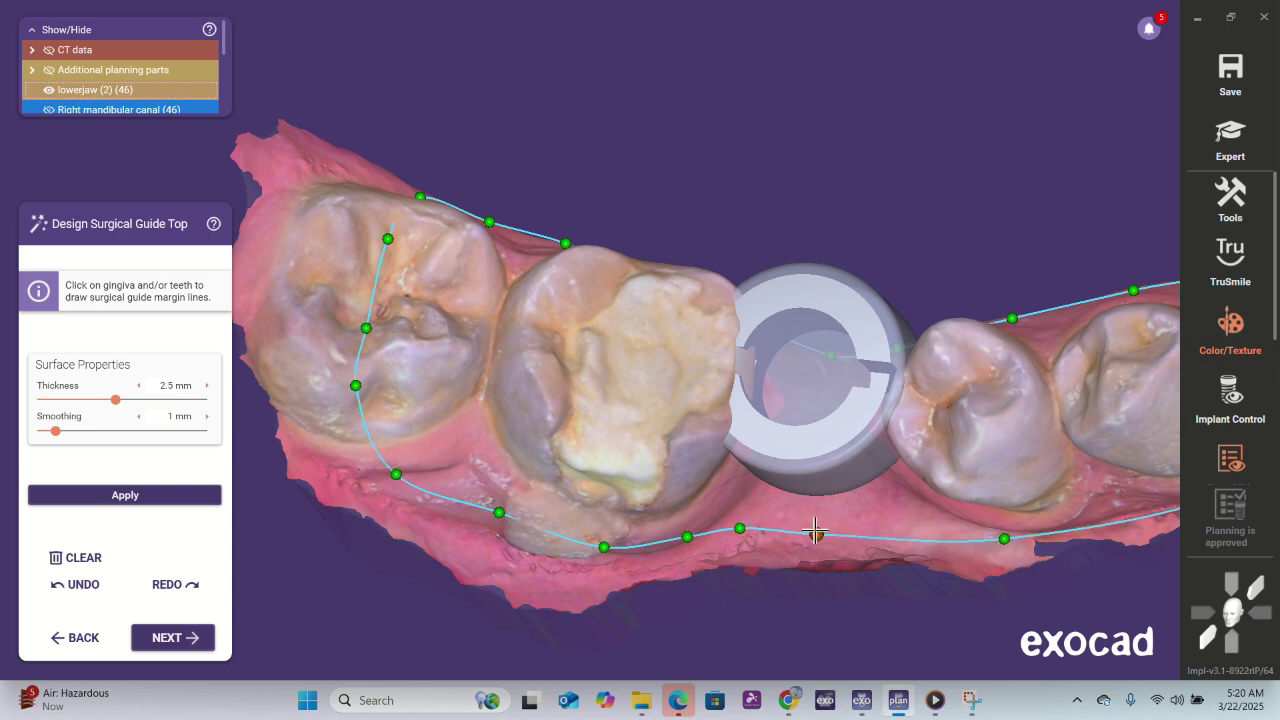
pyautogui.moveTo(1000, 537); pyautogui.dragTo(924, 533)
pyautogui.moveTo(943, 588); pyautogui.dragTo(826, 486, button='right')
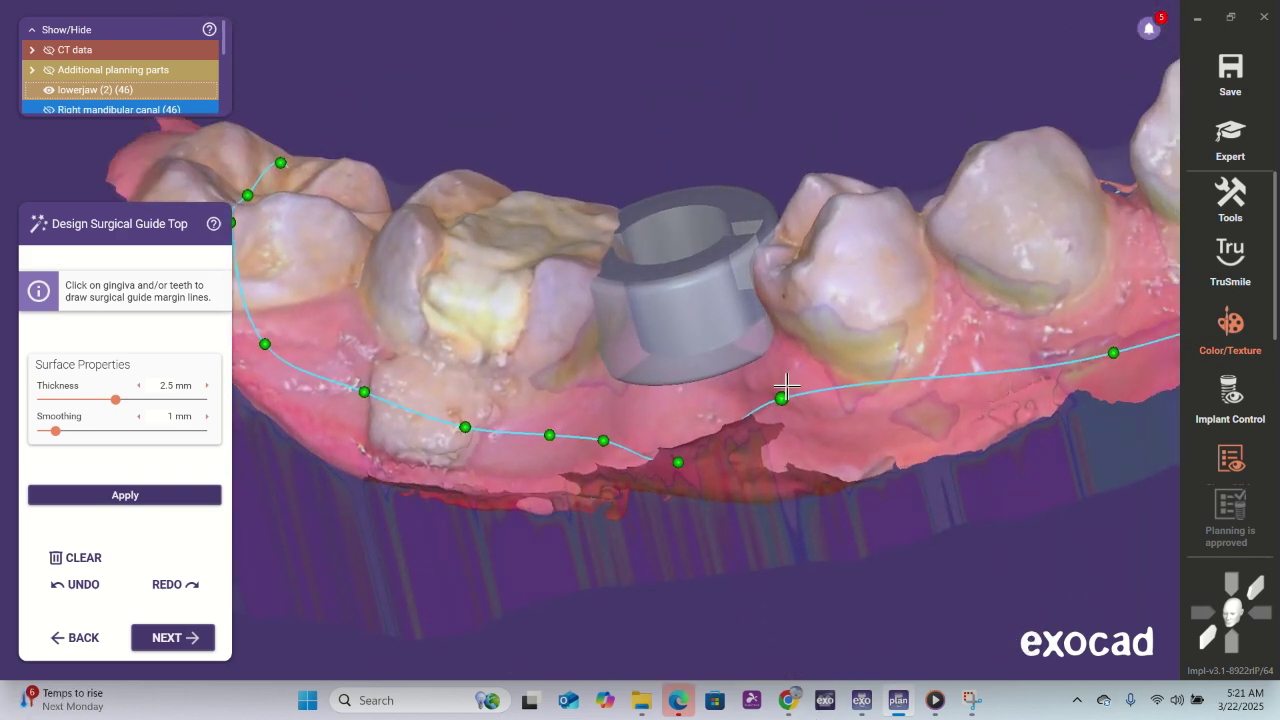
pyautogui.moveTo(785, 402); pyautogui.dragTo(803, 413)
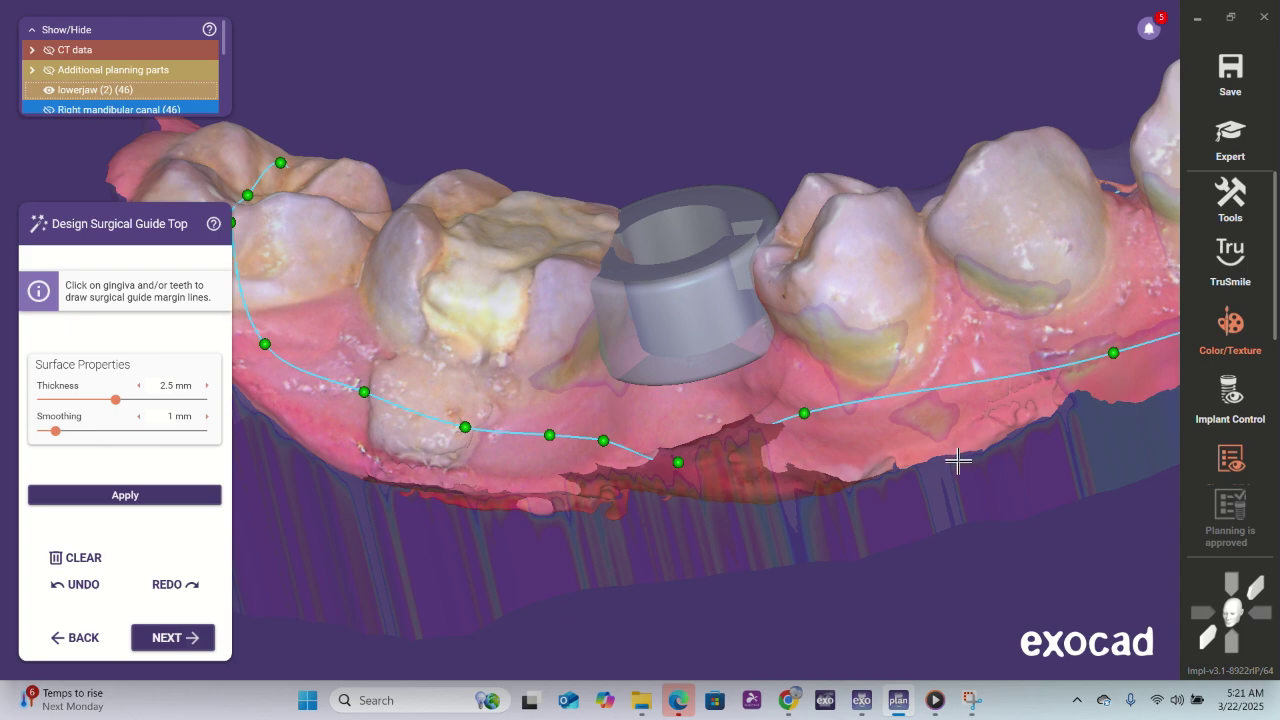
# - Move the outer margin line points closer to the tooth necks below the right premolars, the canine and the right central incisor
pyautogui.moveTo(920, 604); pyautogui.dragTo(830, 508, button='right')
pyautogui.moveTo(894, 366); pyautogui.dragTo(777, 320)
pyautogui.moveTo(1024, 380); pyautogui.dragTo(923, 394, button='right')
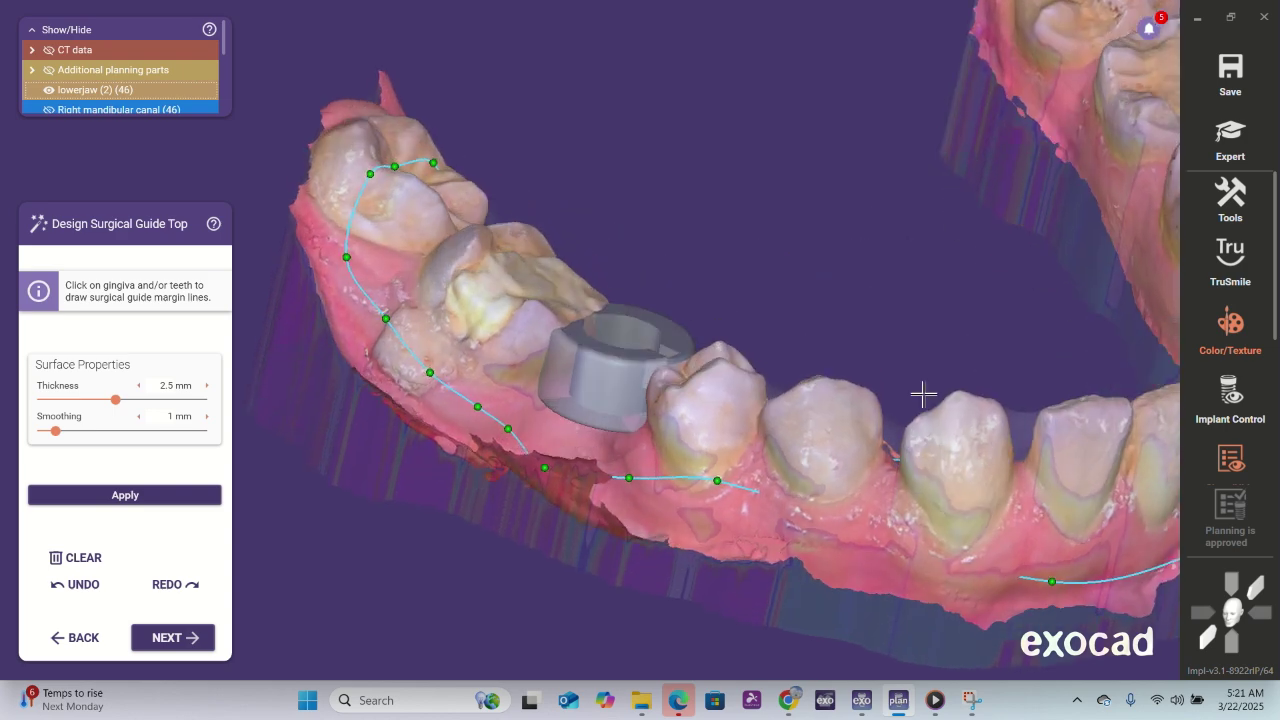
pyautogui.moveTo(1057, 585); pyautogui.dragTo(820, 500)
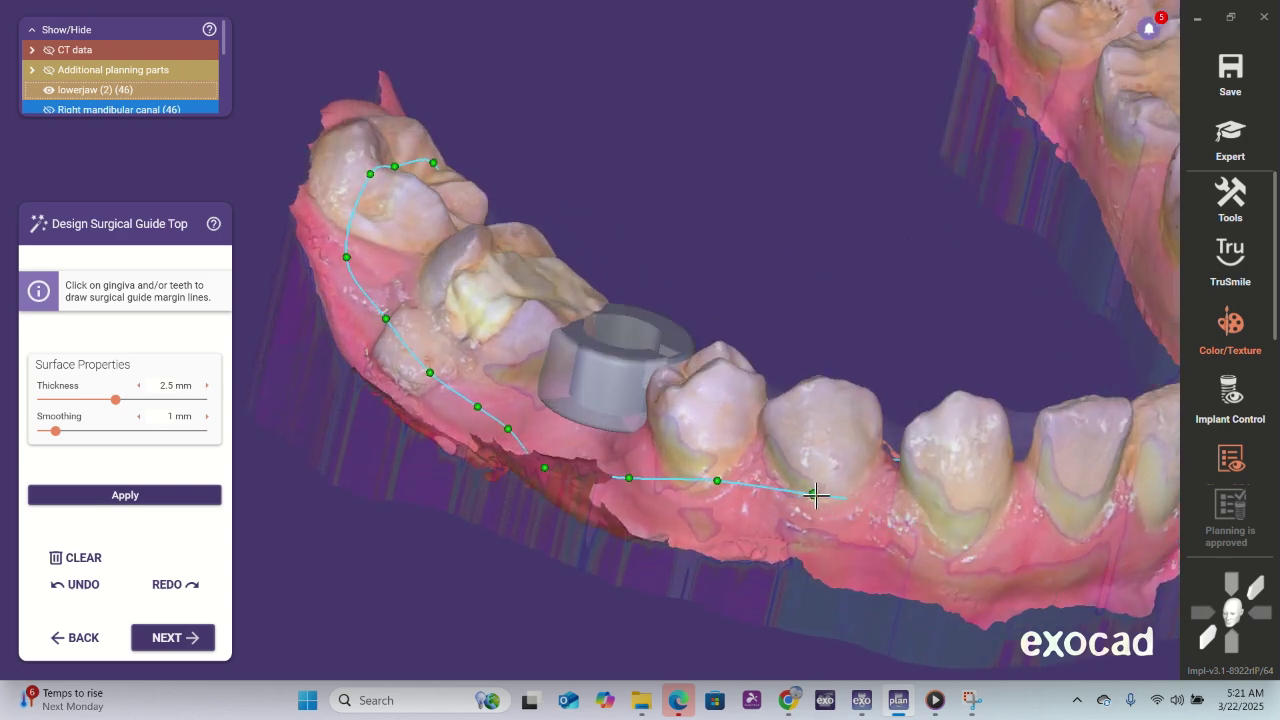
pyautogui.moveTo(994, 577); pyautogui.dragTo(972, 477, button='right')
pyautogui.moveTo(1022, 449); pyautogui.dragTo(773, 492)
pyautogui.moveTo(770, 496); pyautogui.dragTo(919, 543, button='right')
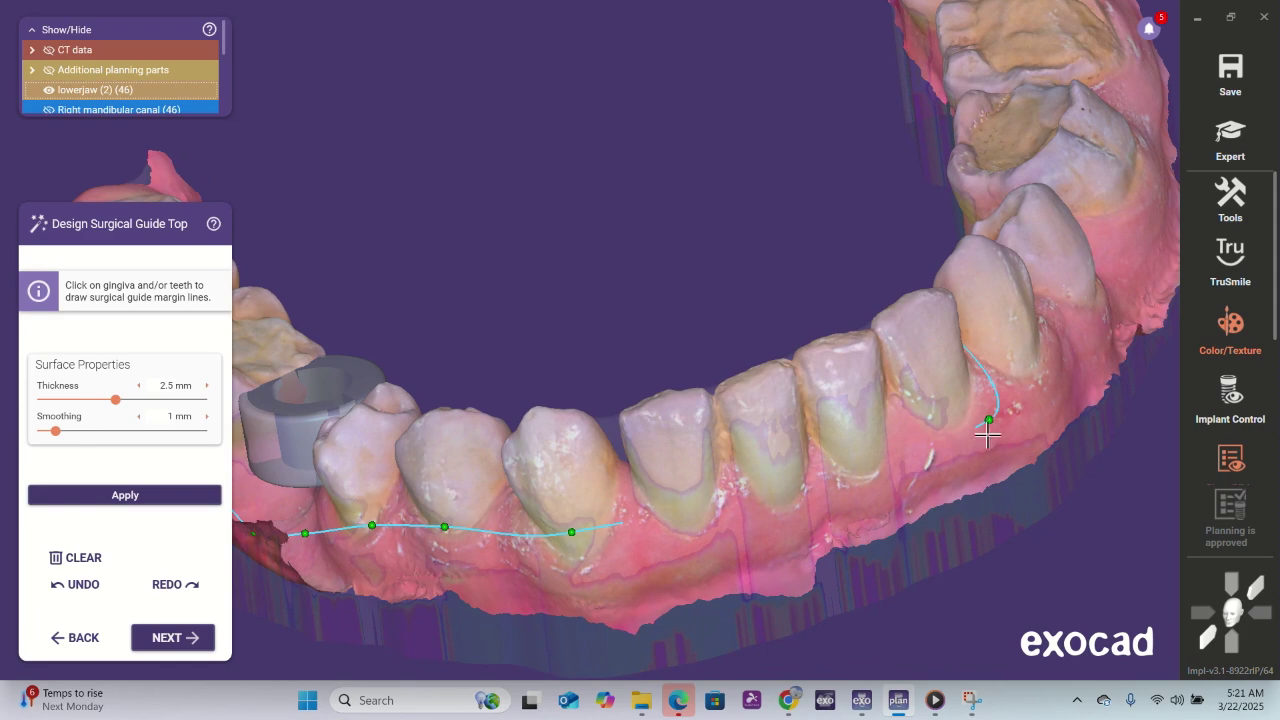
pyautogui.moveTo(989, 420); pyautogui.dragTo(788, 483)
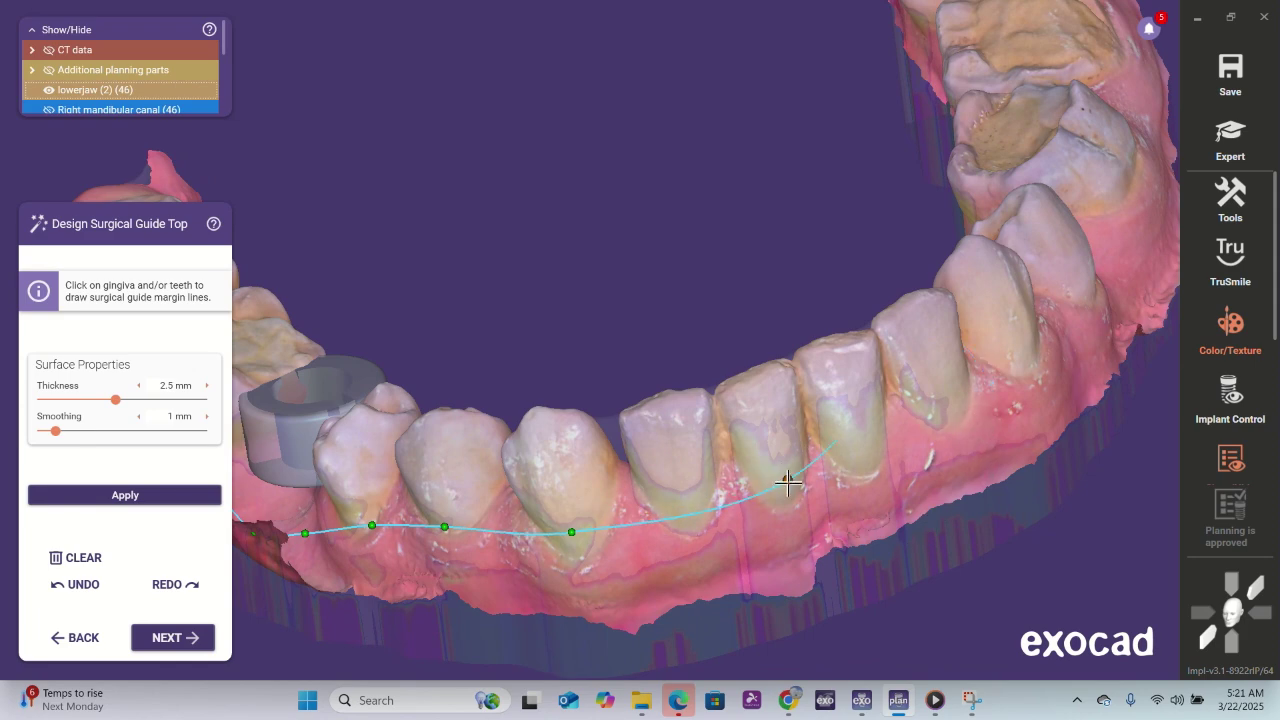
pyautogui.moveTo(951, 478); pyautogui.dragTo(953, 479, button='right')
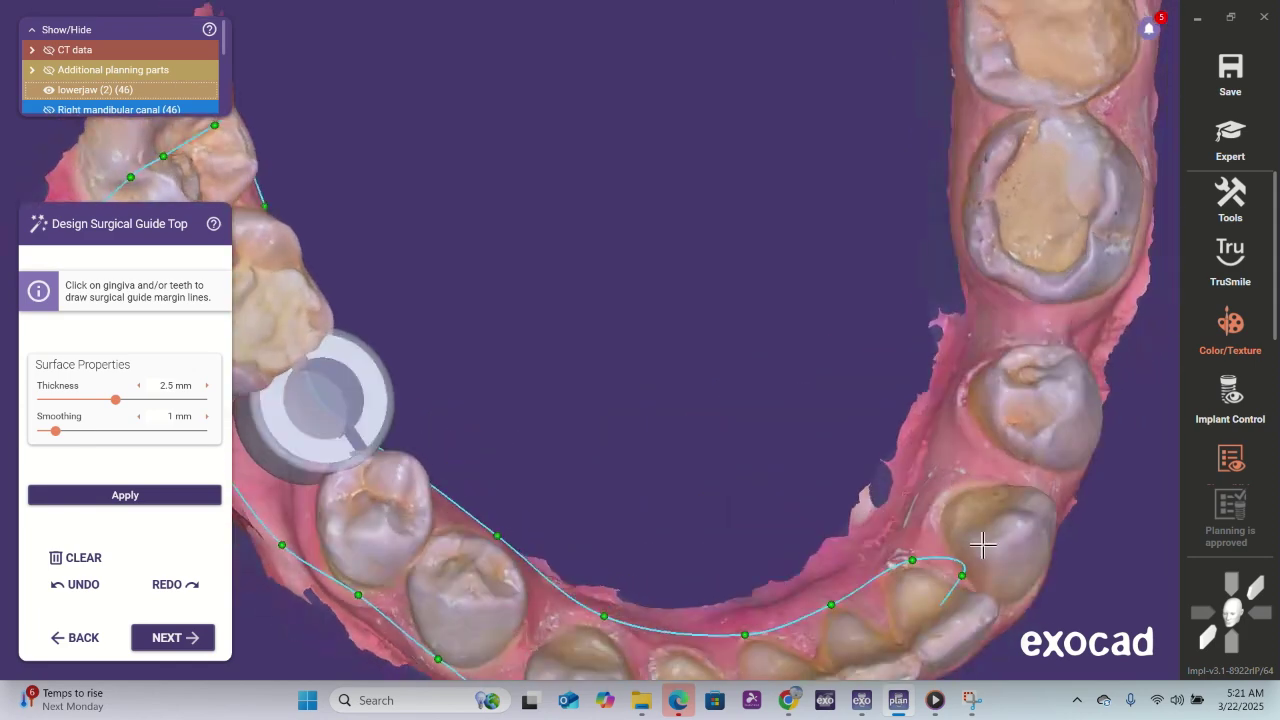
pyautogui.moveTo(951, 591); pyautogui.dragTo(1040, 551, button='right')
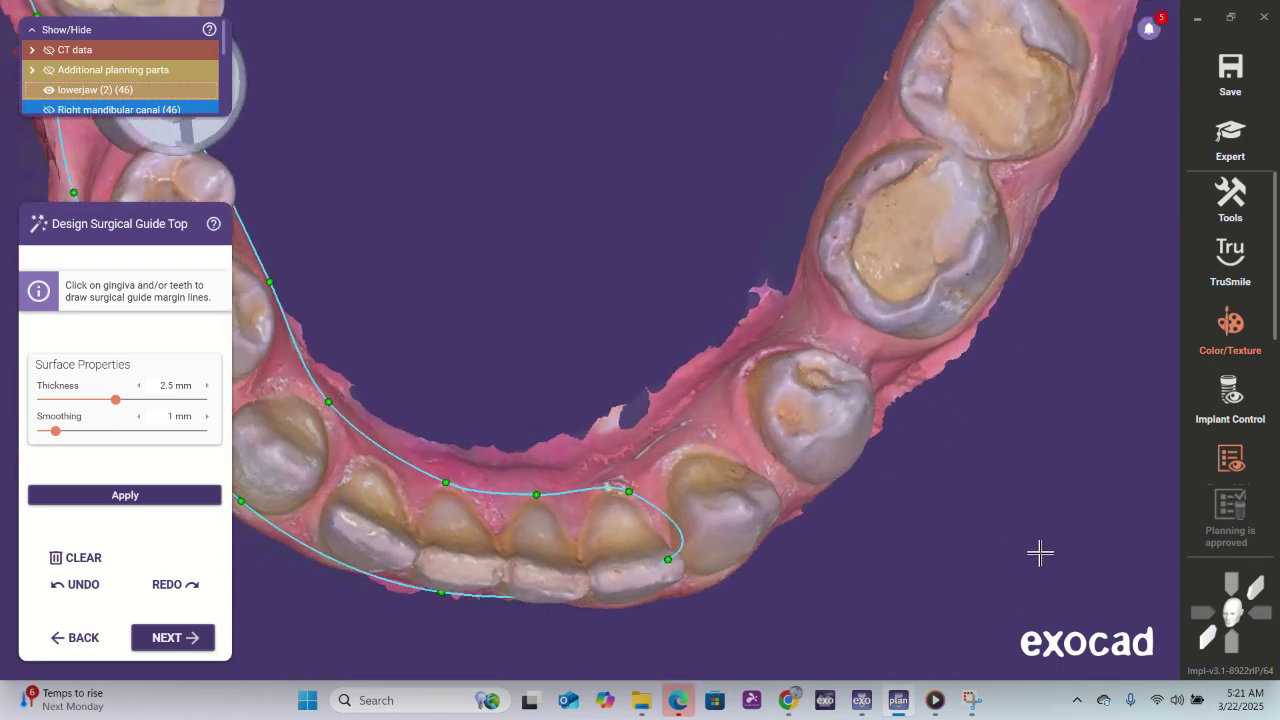
pyautogui.moveTo(897, 575); pyautogui.dragTo(898, 513, button='right')
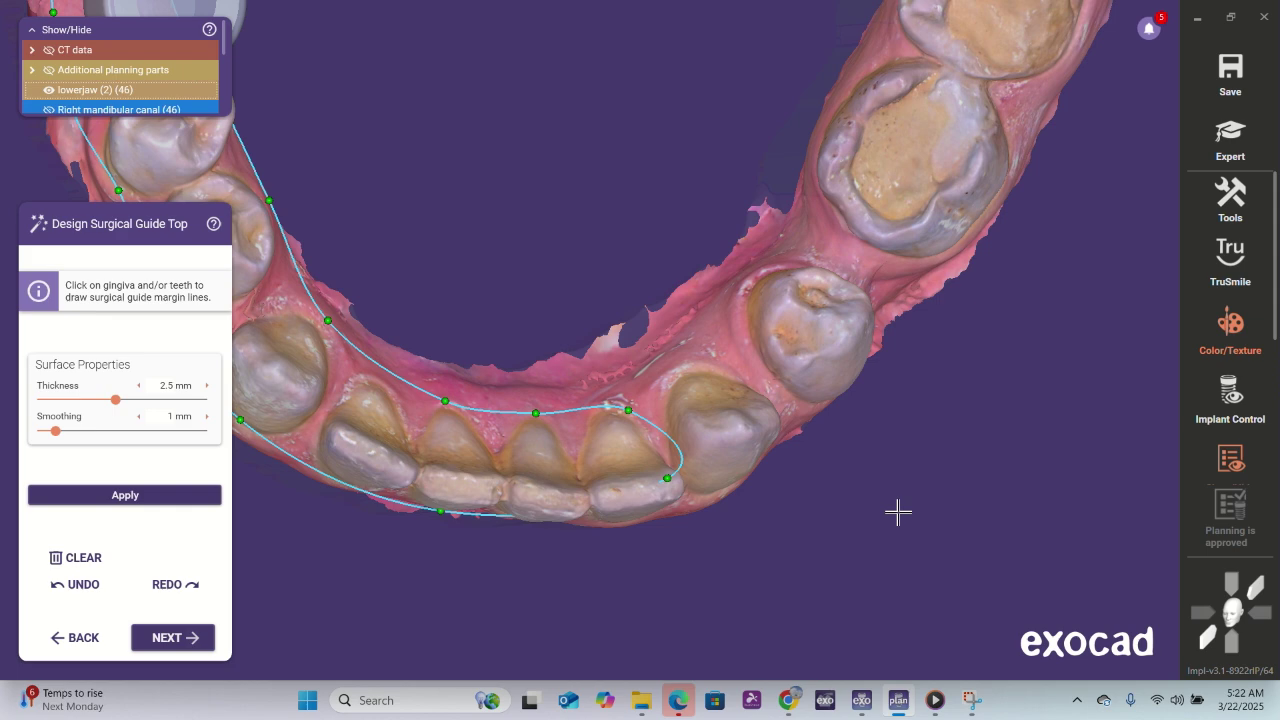
pyautogui.moveTo(898, 512); pyautogui.dragTo(754, 617, button='right')
pyautogui.moveTo(683, 503); pyautogui.dragTo(634, 452, button='right')
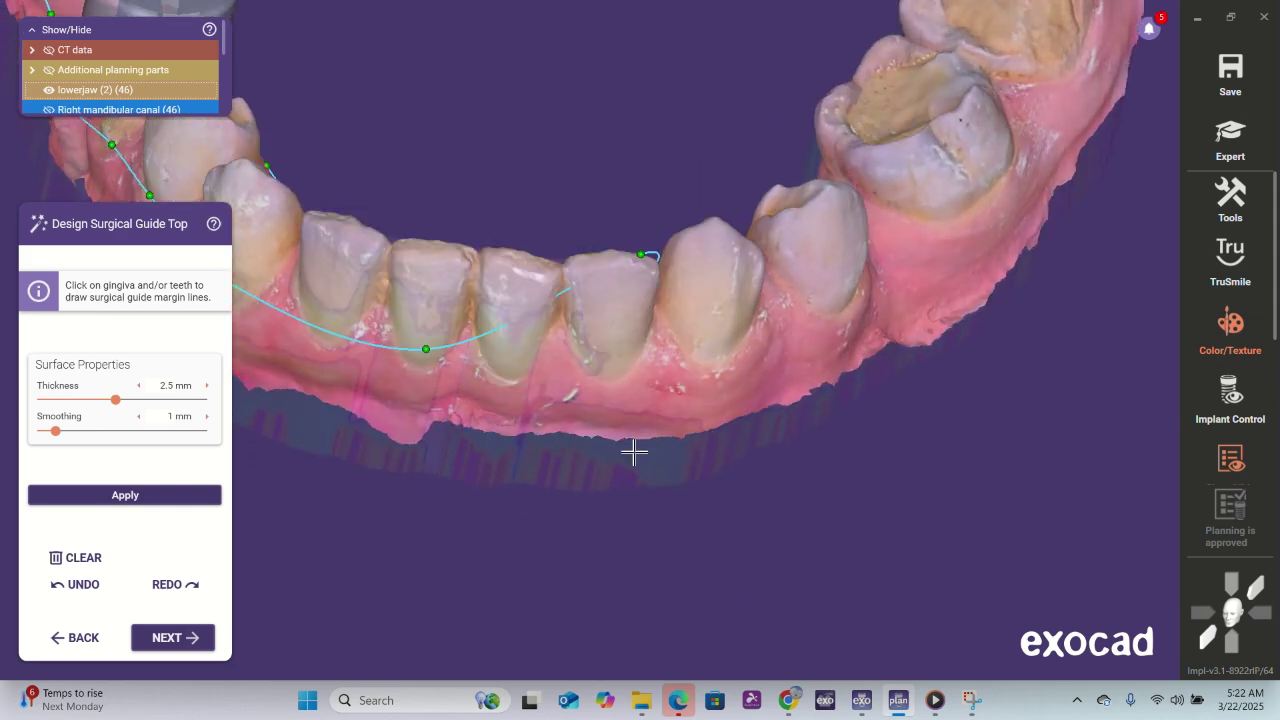
pyautogui.click(640, 255)
pyautogui.moveTo(620, 323); pyautogui.dragTo(618, 335, button='right')
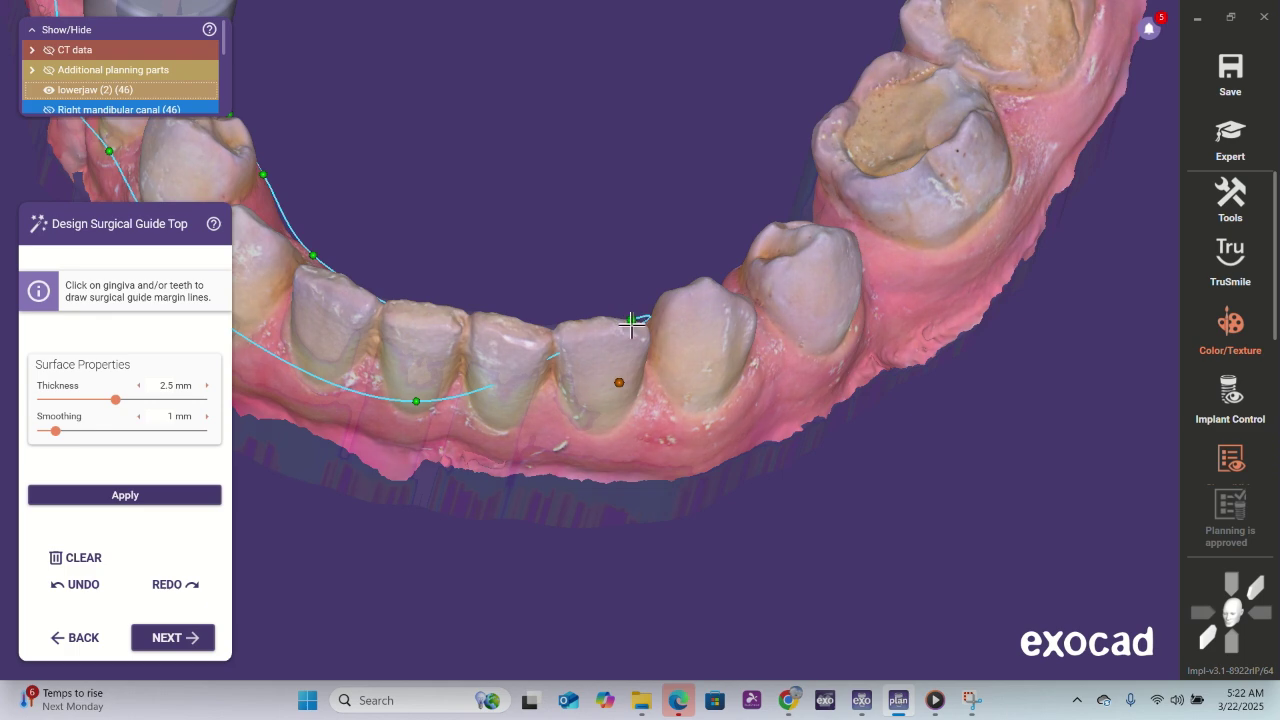
pyautogui.moveTo(580, 376); pyautogui.dragTo(582, 386, button='right')
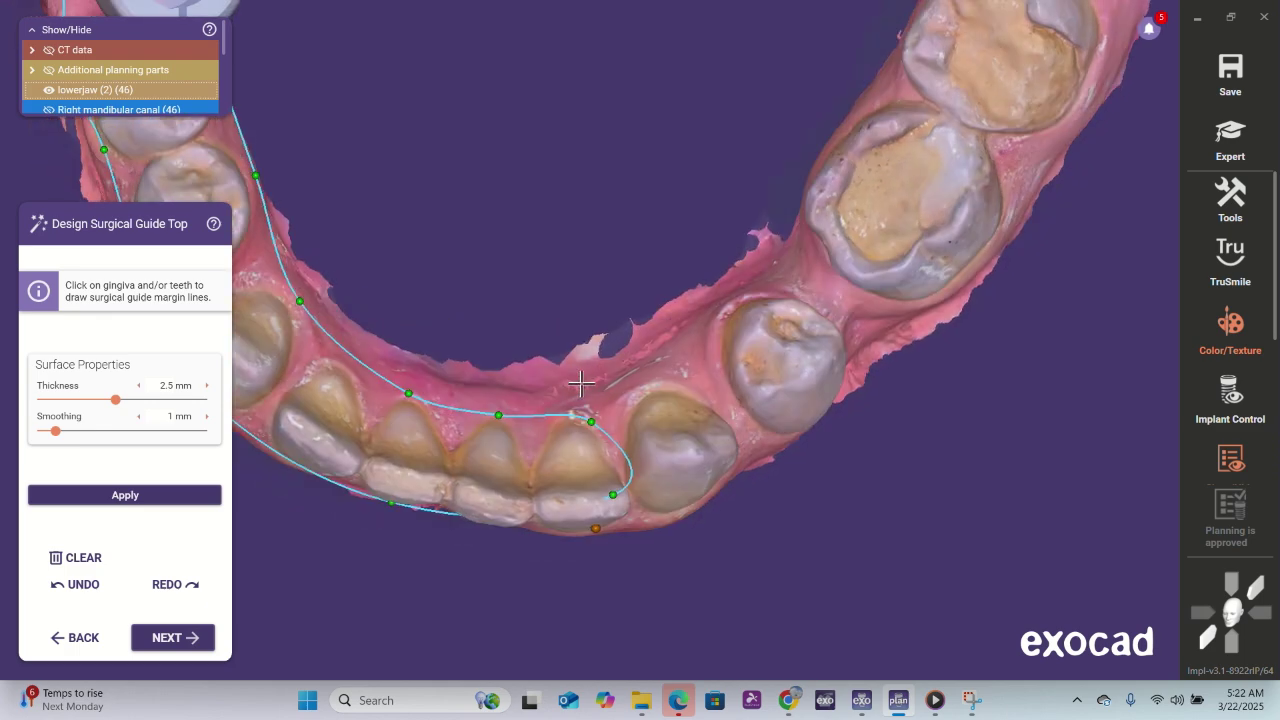
pyautogui.click(608, 529)
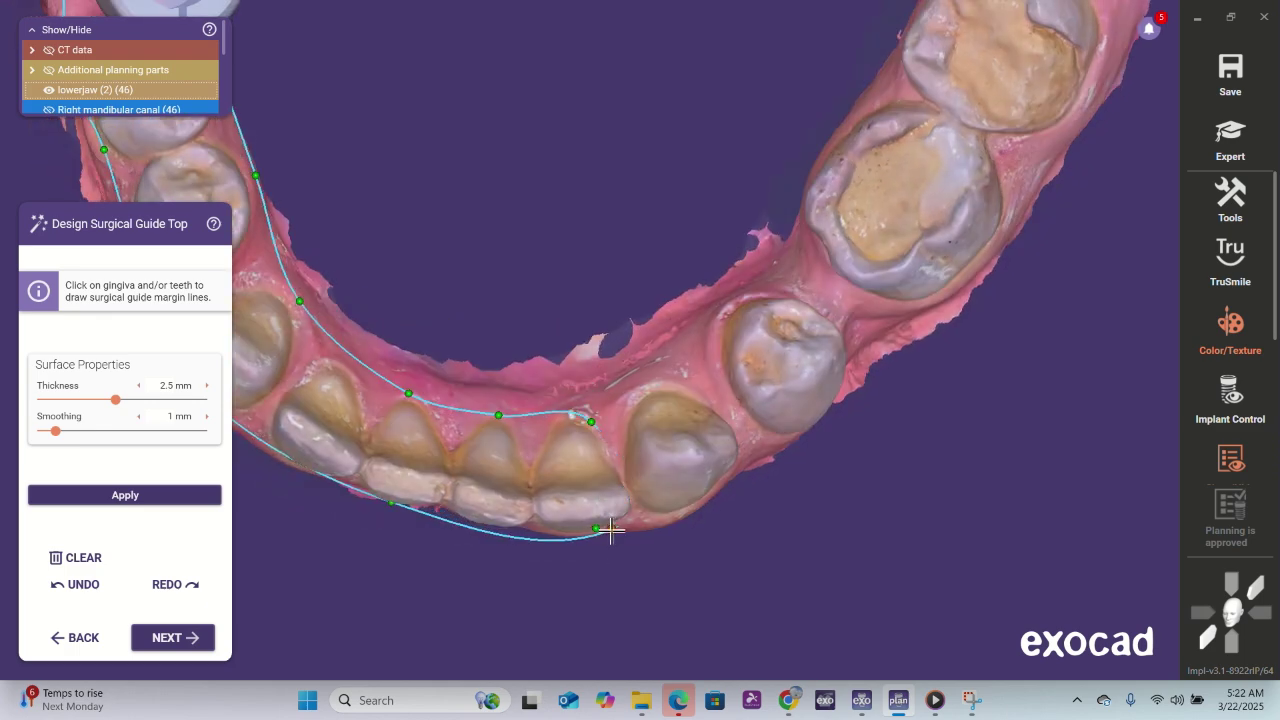
pyautogui.moveTo(613, 530); pyautogui.dragTo(609, 524, button='right')
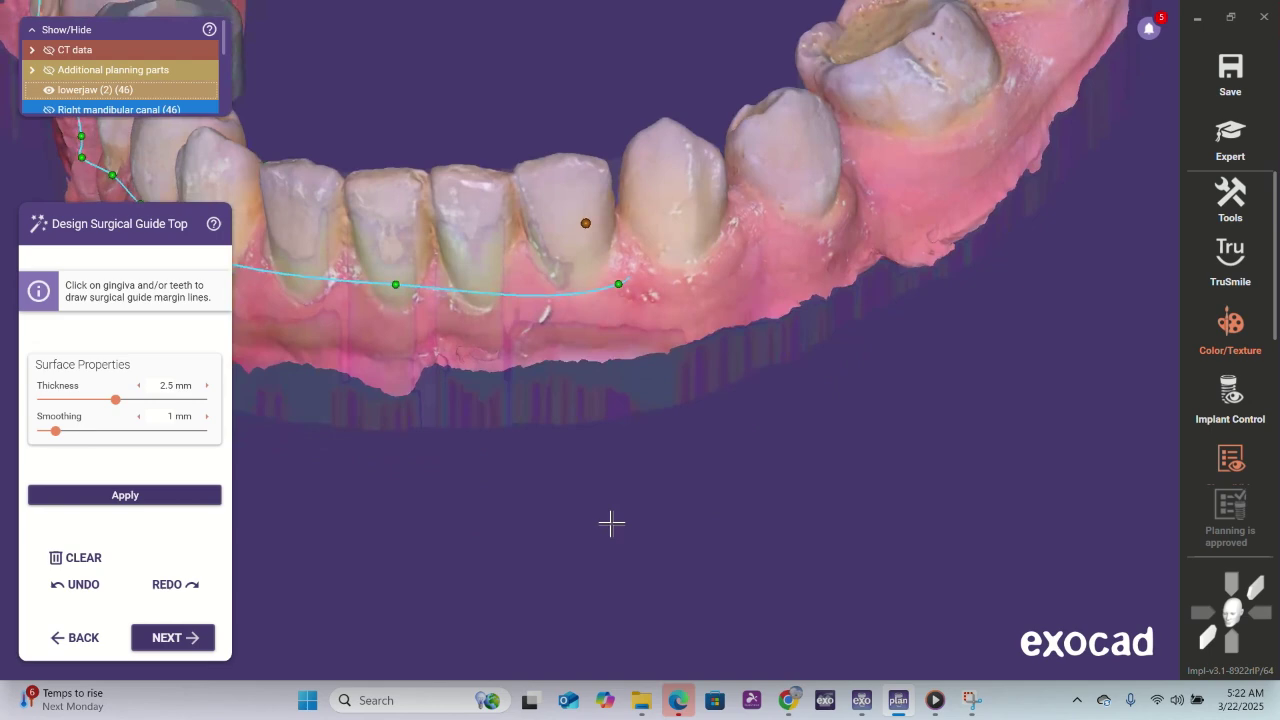
pyautogui.rightClick(585, 224)
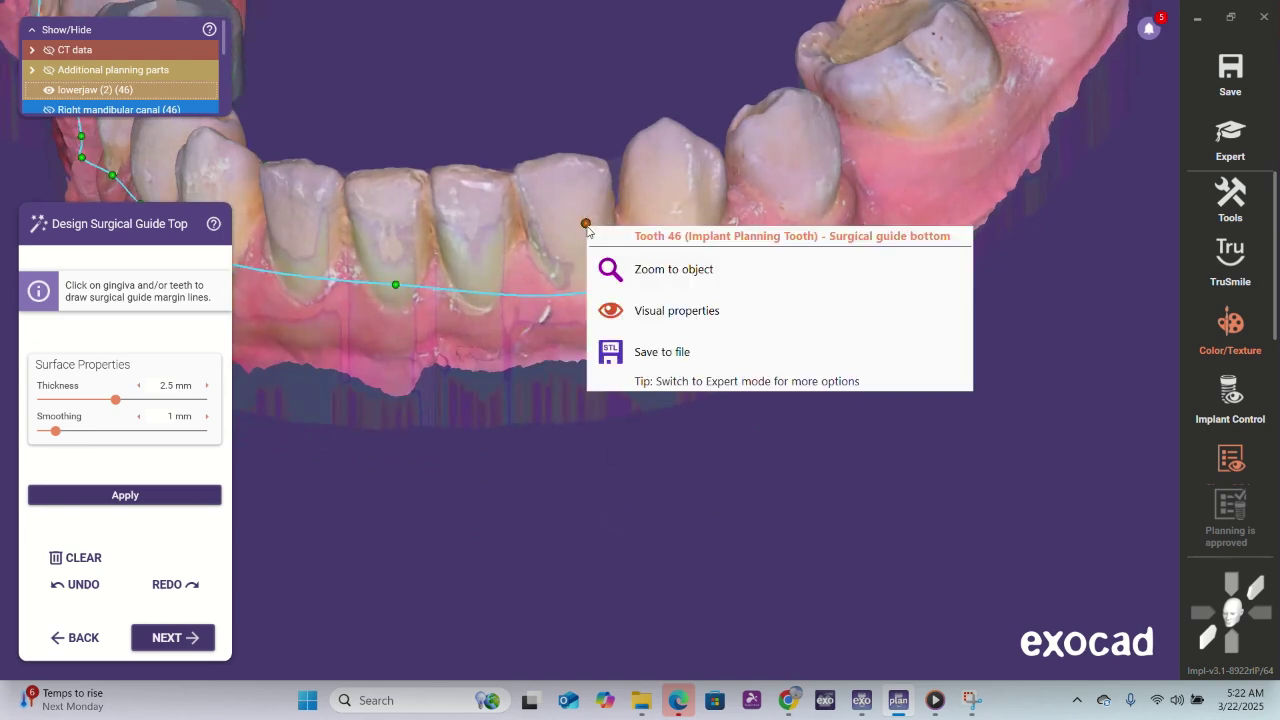
pyautogui.click(582, 494)
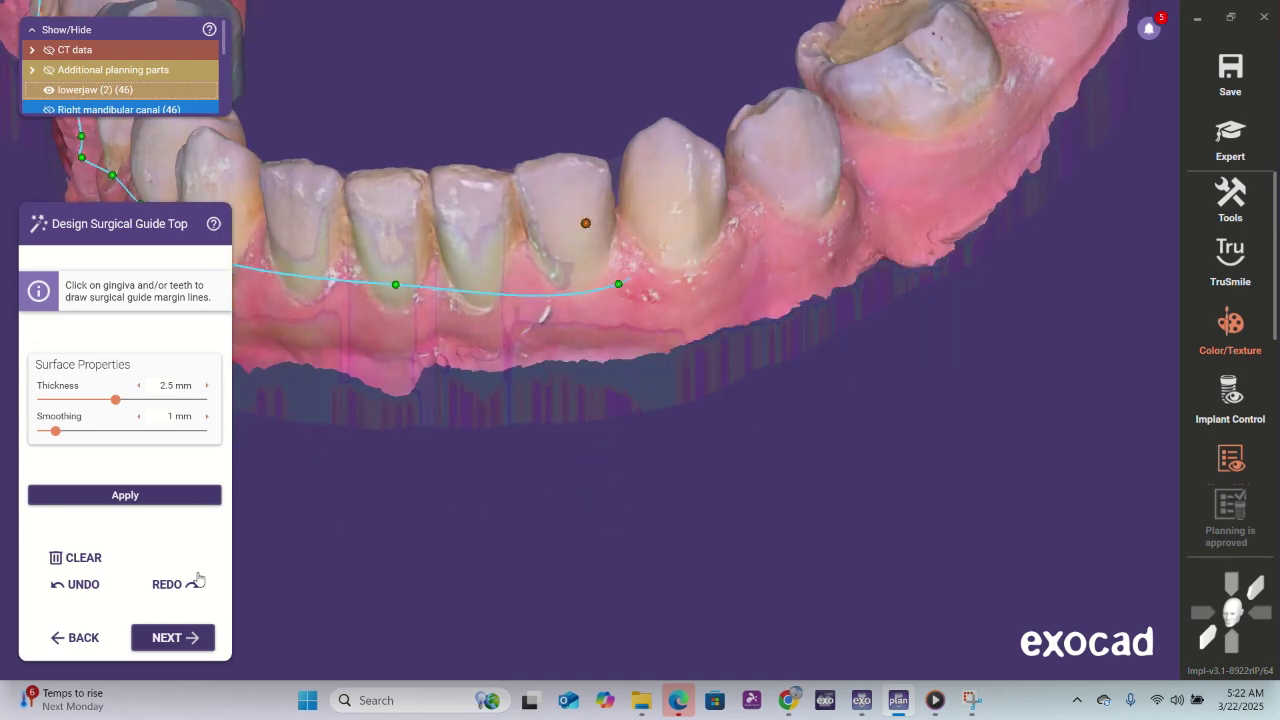
pyautogui.click(72, 590)
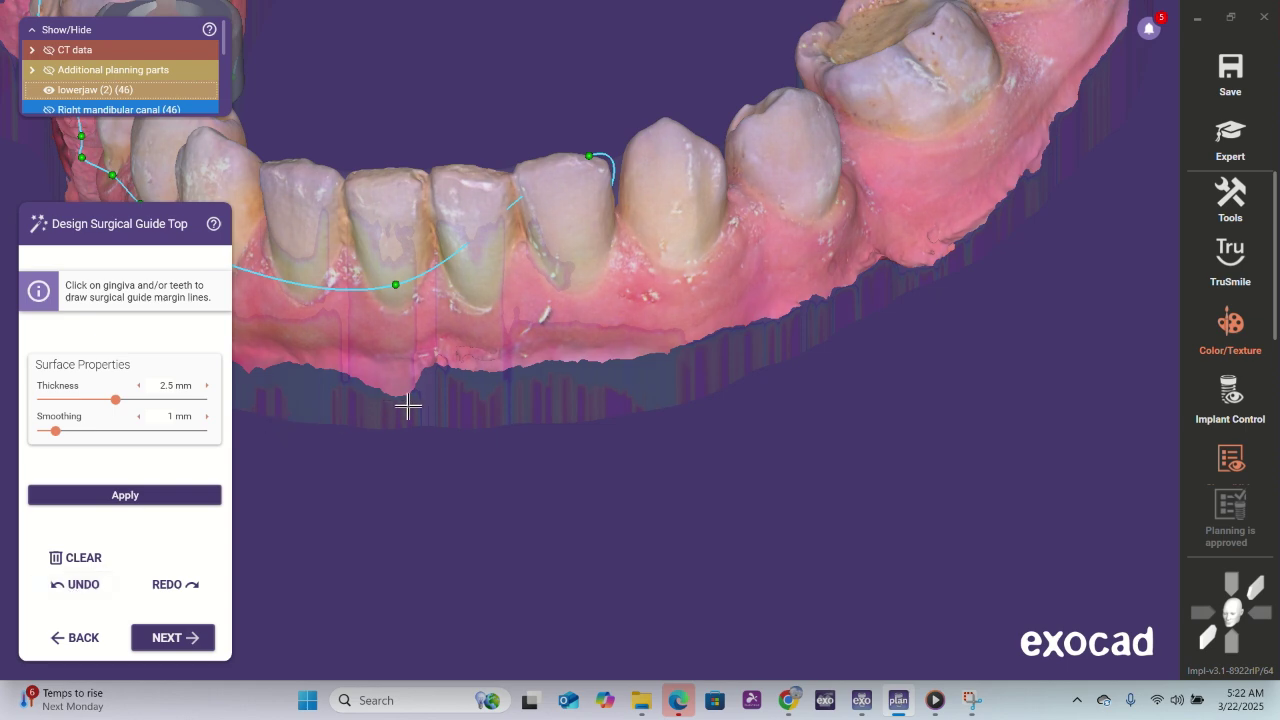
# - Reshape the margin line's end around the left lateral incisor, lowering its labial point and moving the lingual points toward the canine
pyautogui.moveTo(450, 440); pyautogui.dragTo(645, 410, button='right')
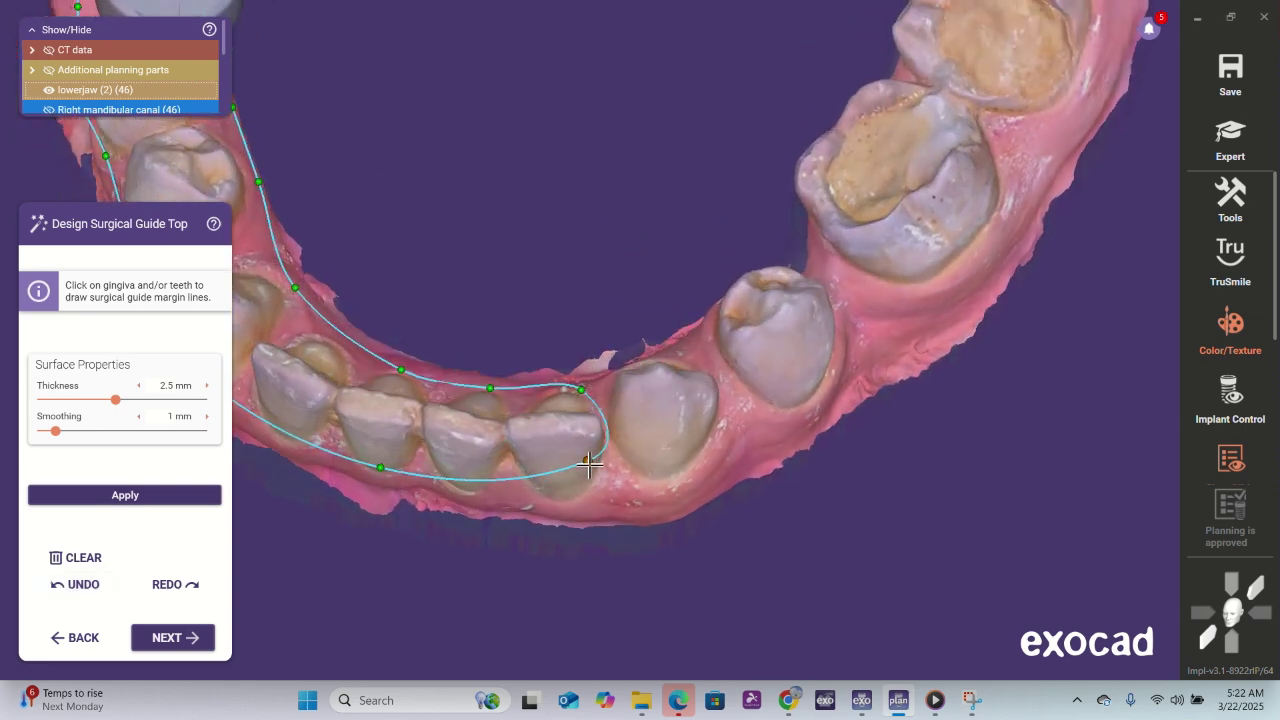
pyautogui.click(588, 462)
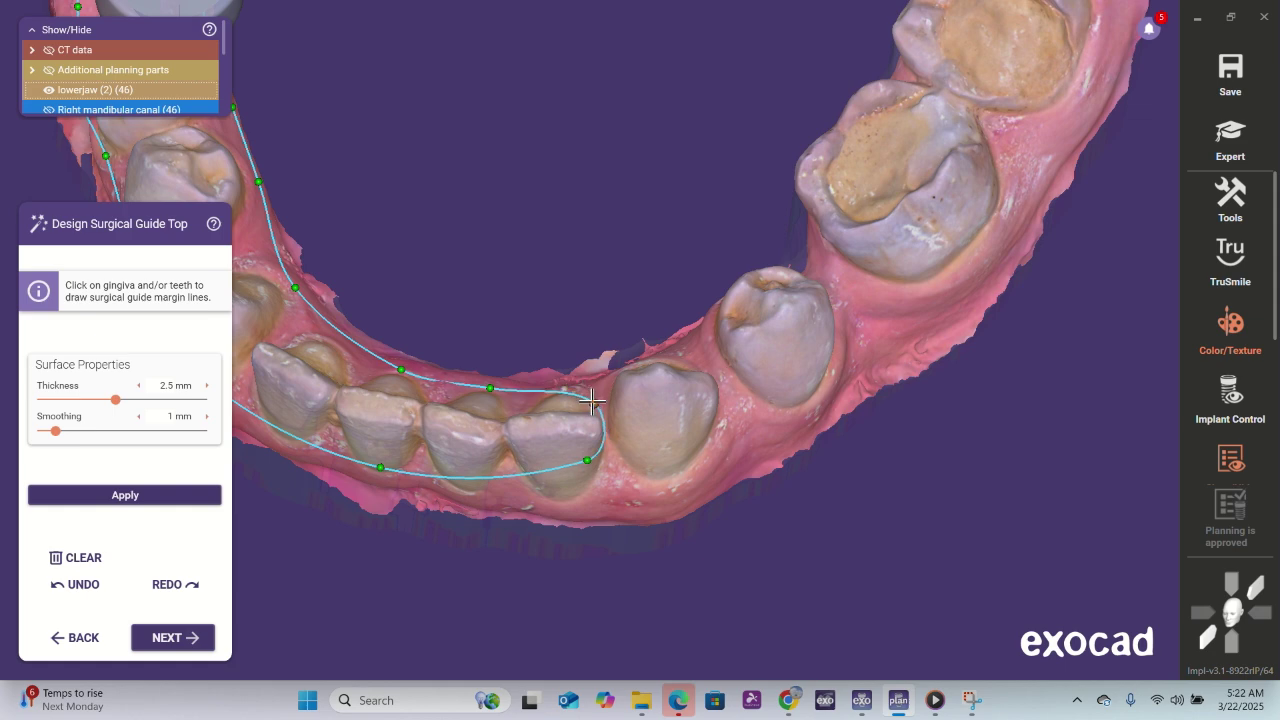
pyautogui.moveTo(634, 532); pyautogui.dragTo(628, 516, button='right')
pyautogui.moveTo(628, 516); pyautogui.dragTo(636, 616, button='middle')
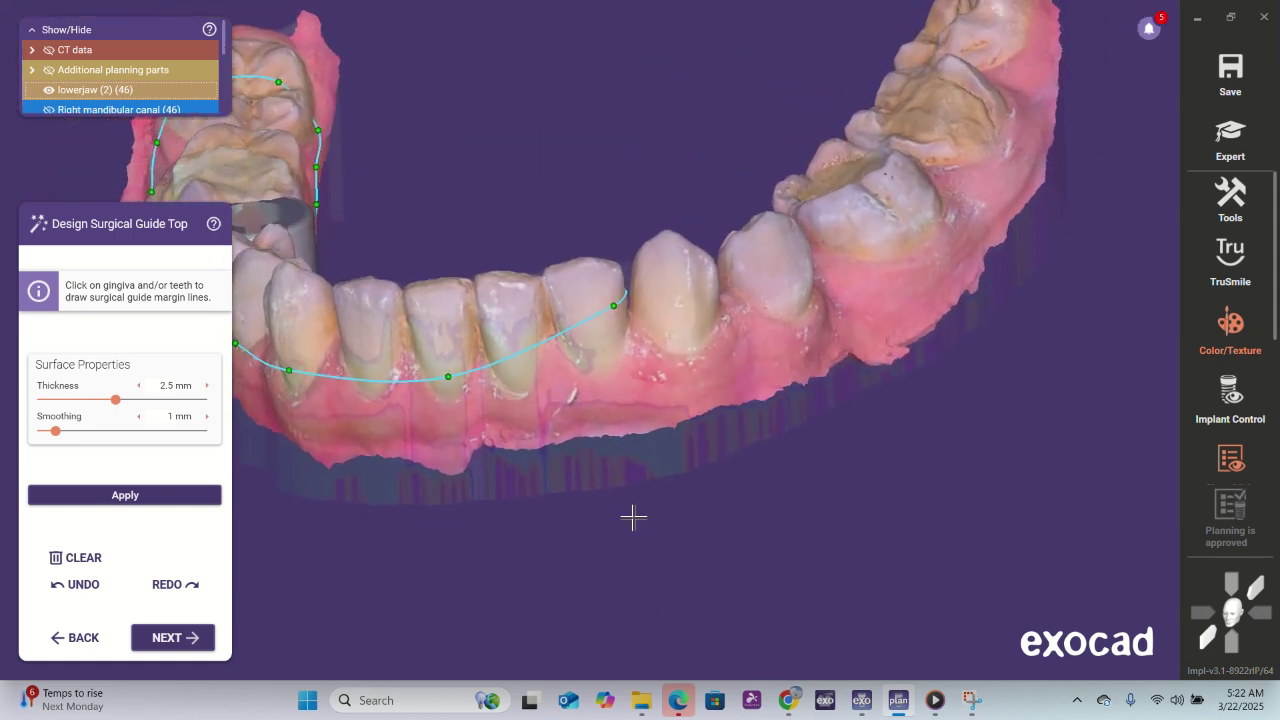
pyautogui.scroll(3, 634, 517)
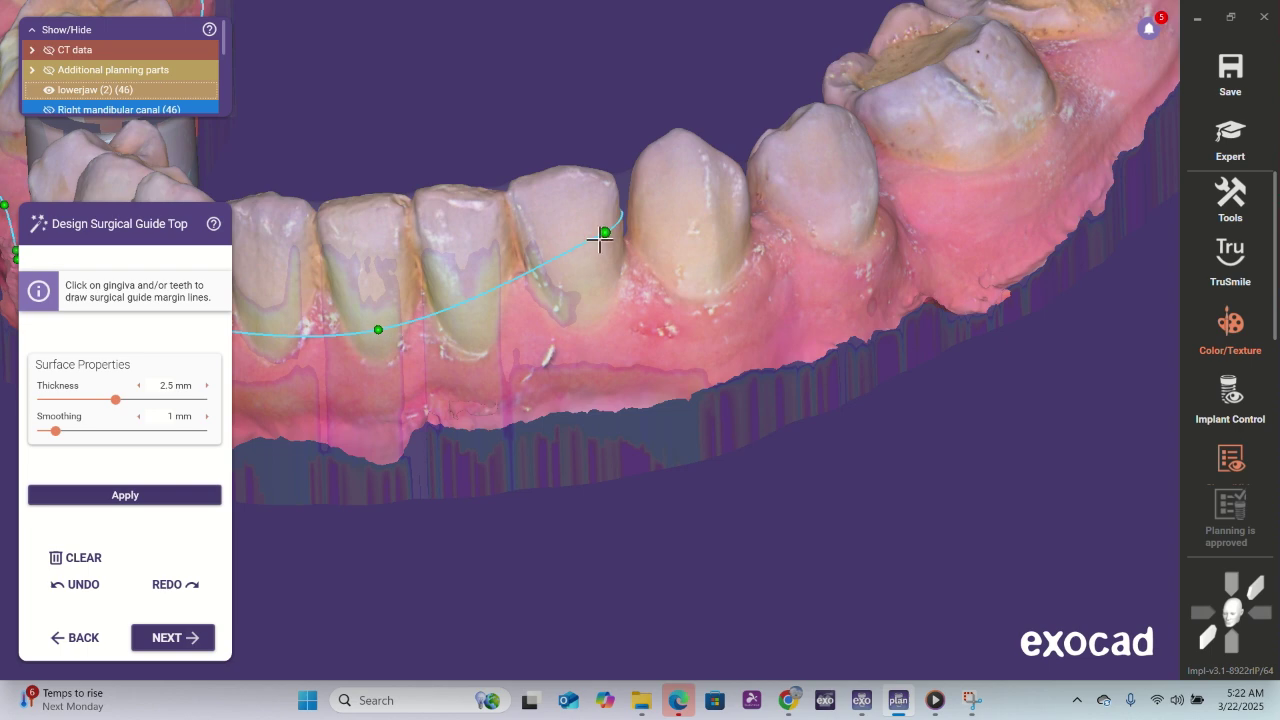
pyautogui.moveTo(604, 233); pyautogui.dragTo(578, 287)
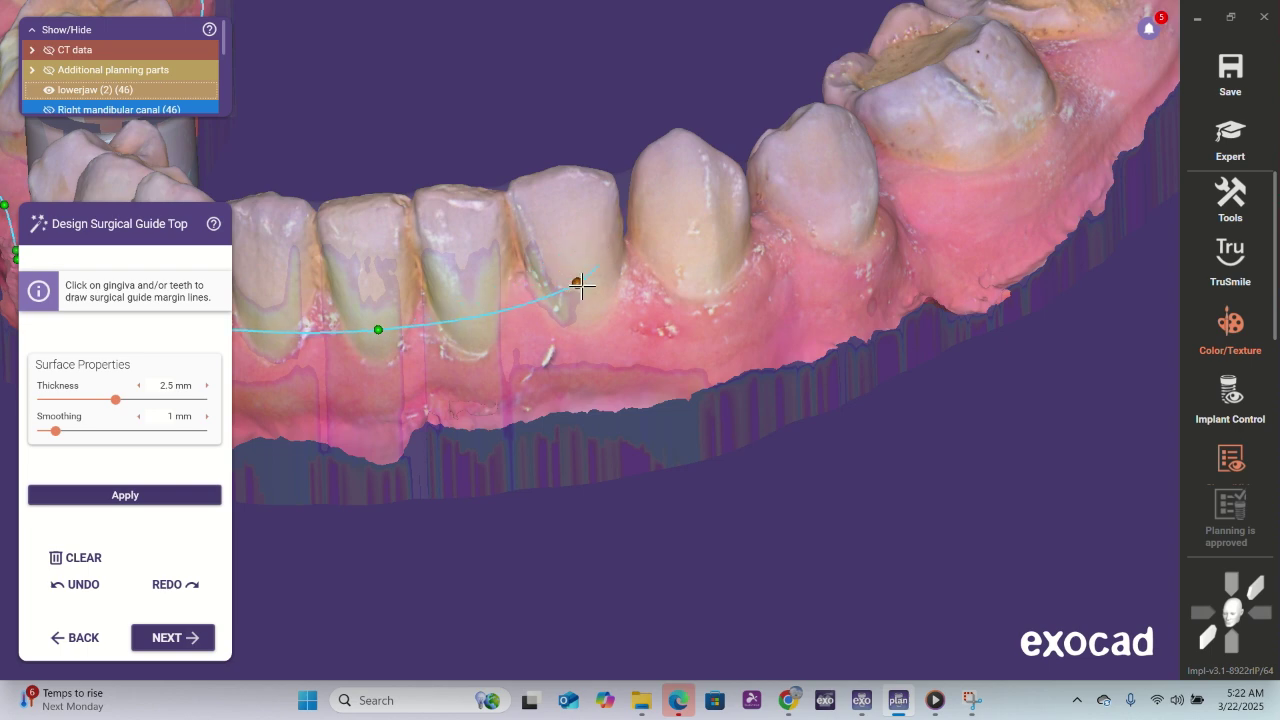
pyautogui.moveTo(581, 287); pyautogui.dragTo(680, 366, button='right')
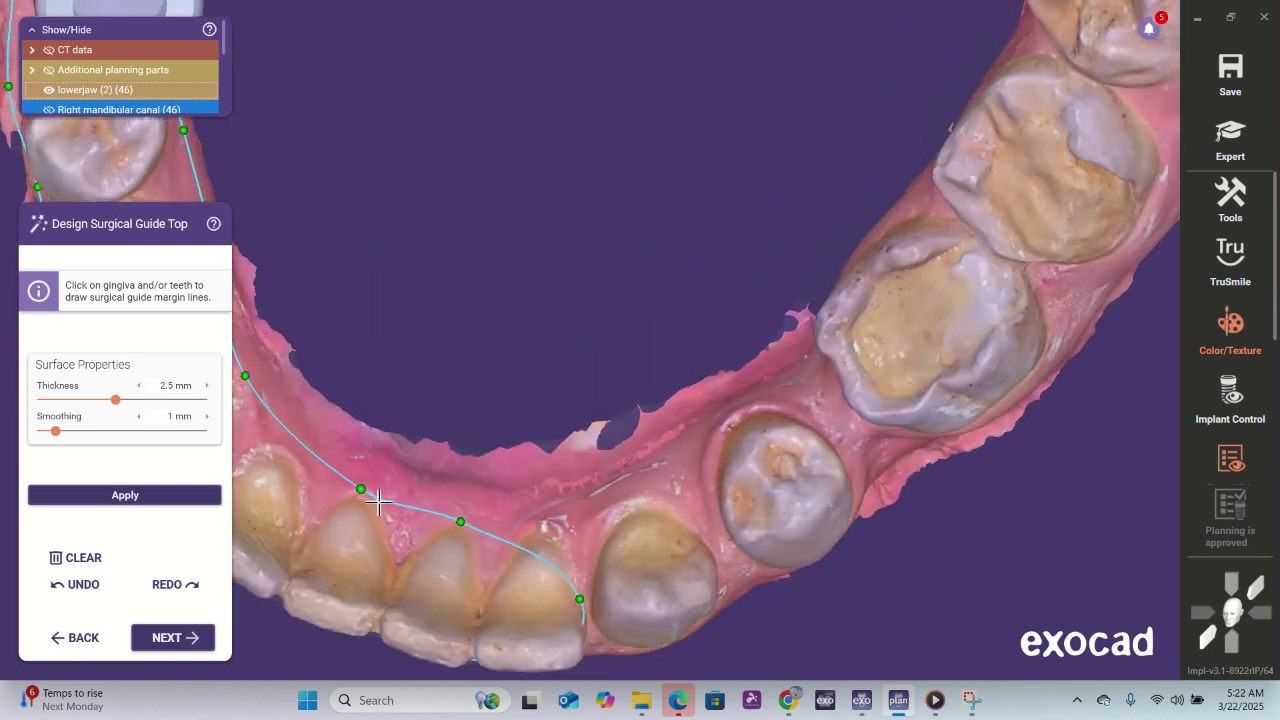
pyautogui.moveTo(463, 522); pyautogui.dragTo(587, 618)
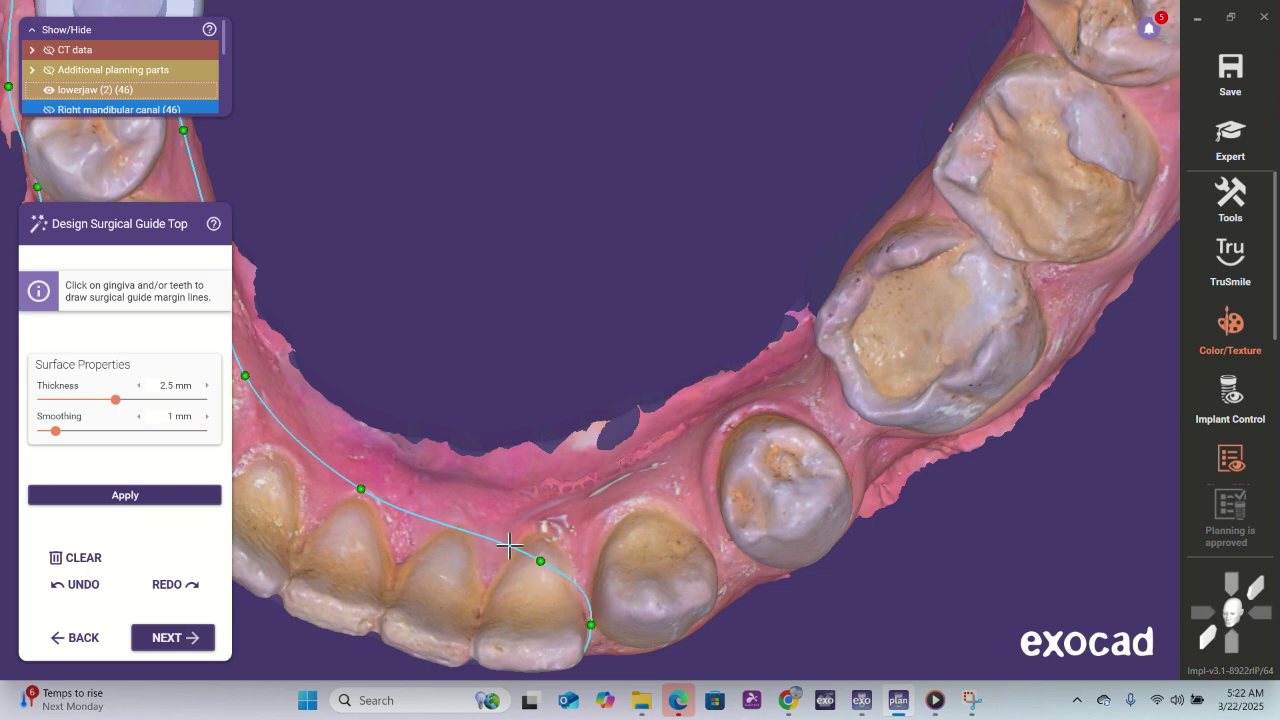
pyautogui.moveTo(509, 546); pyautogui.dragTo(522, 536, button='right')
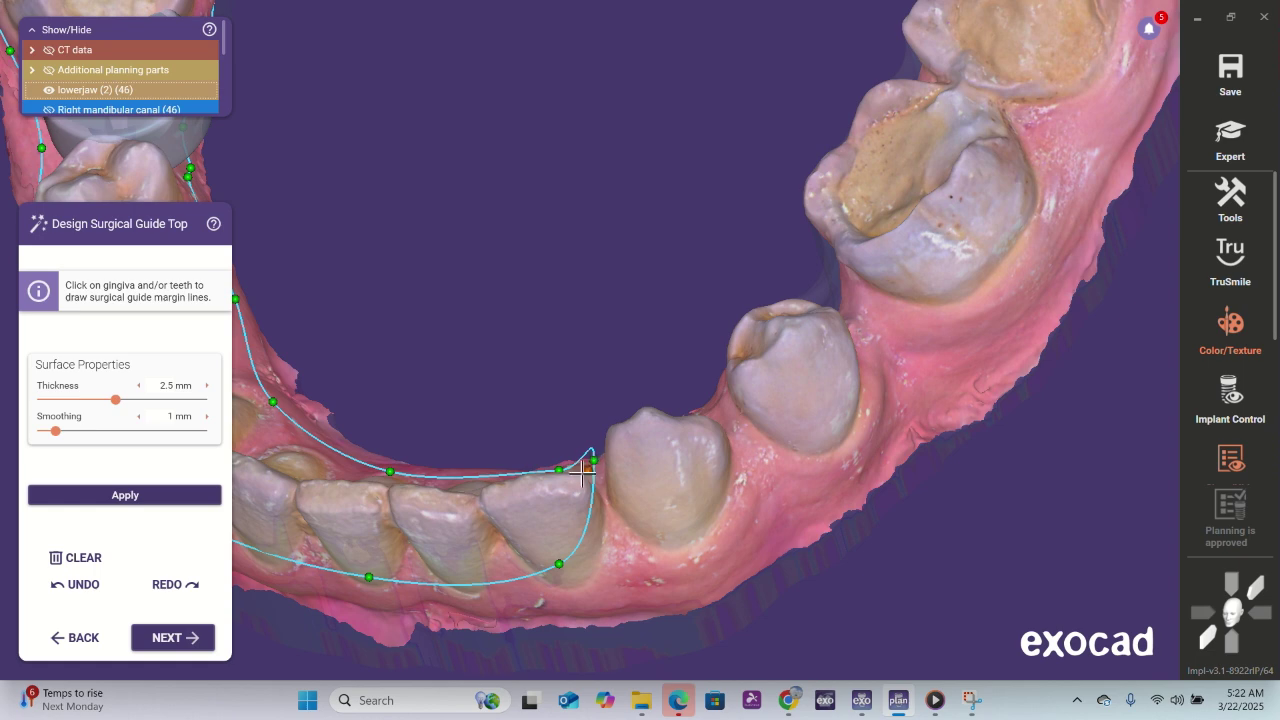
pyautogui.click(595, 463)
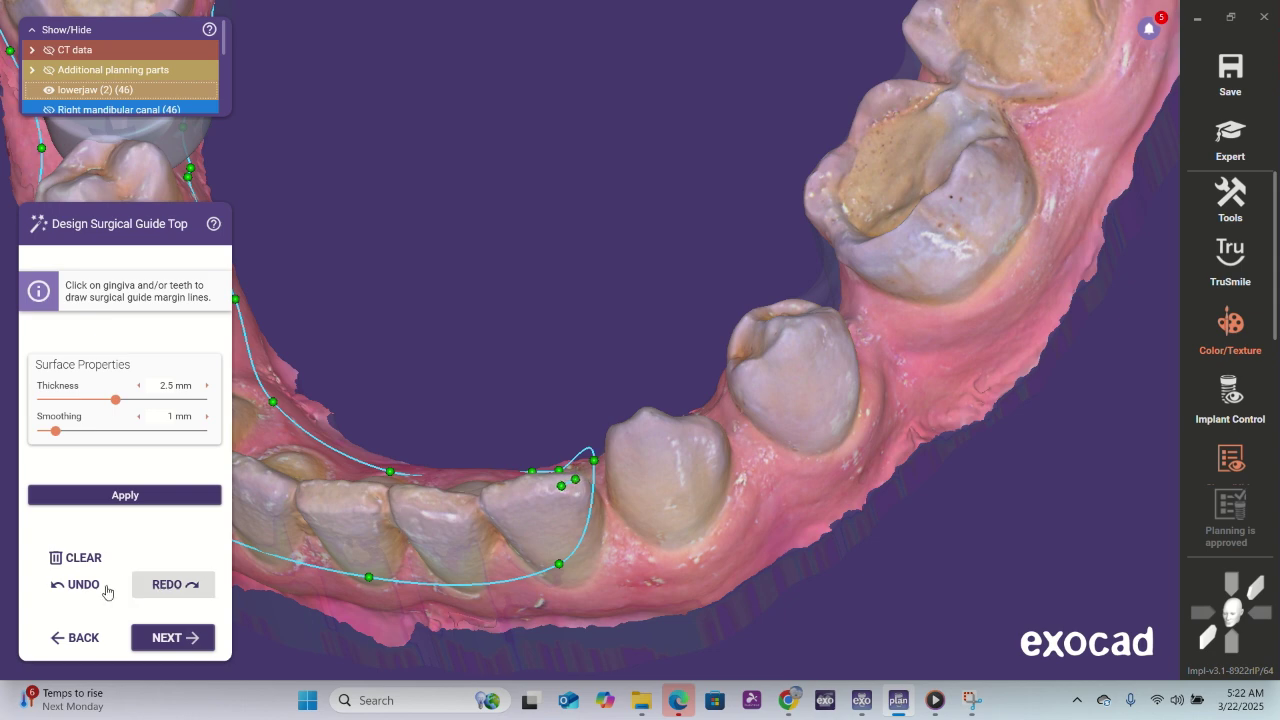
pyautogui.click(67, 590)
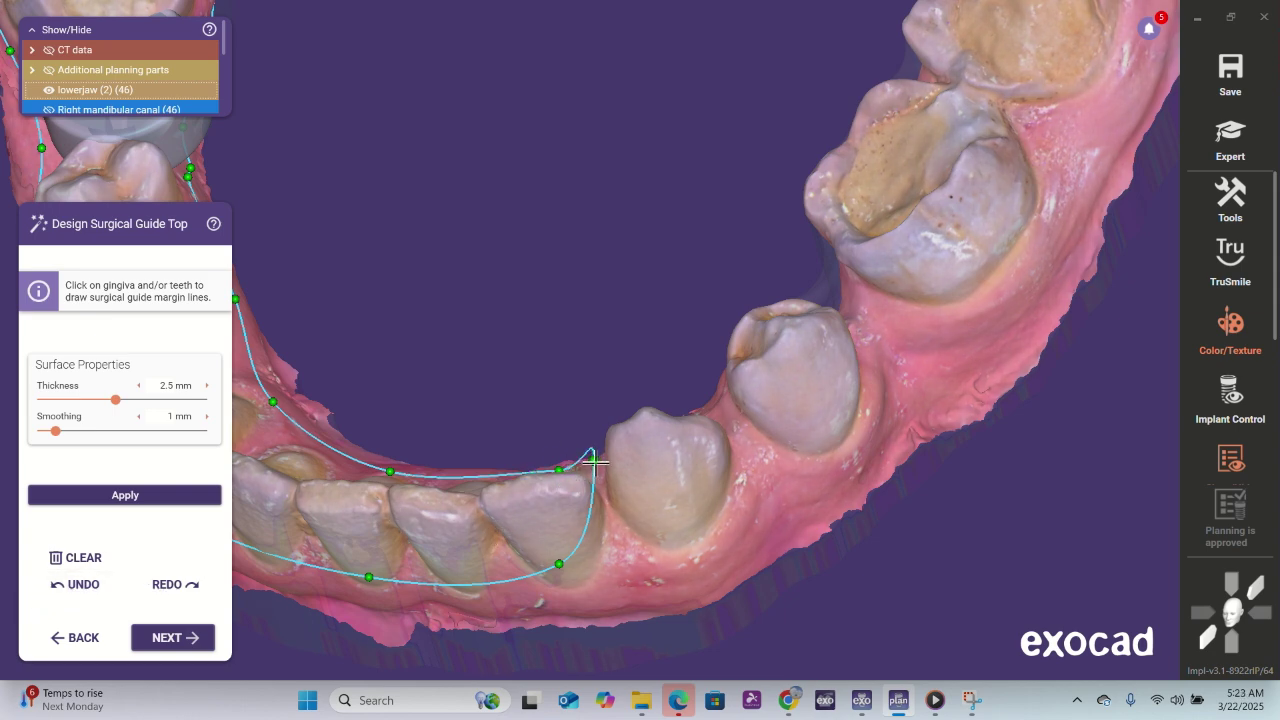
pyautogui.click(70, 585)
# - Reposition the lingual margin line points behind the incisors and right canine so the line runs closer to the tooth necks
pyautogui.moveTo(491, 515); pyautogui.dragTo(530, 540, button='right')
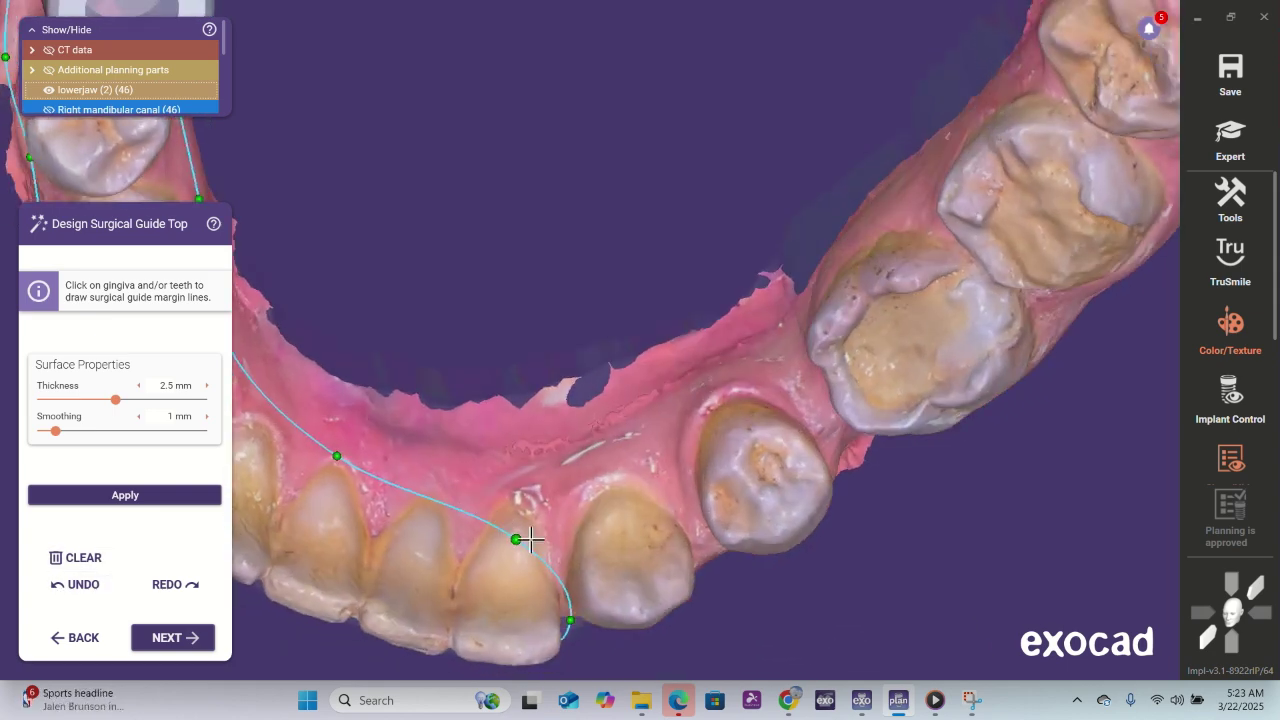
pyautogui.moveTo(512, 537); pyautogui.dragTo(509, 533)
pyautogui.moveTo(326, 449); pyautogui.dragTo(326, 476)
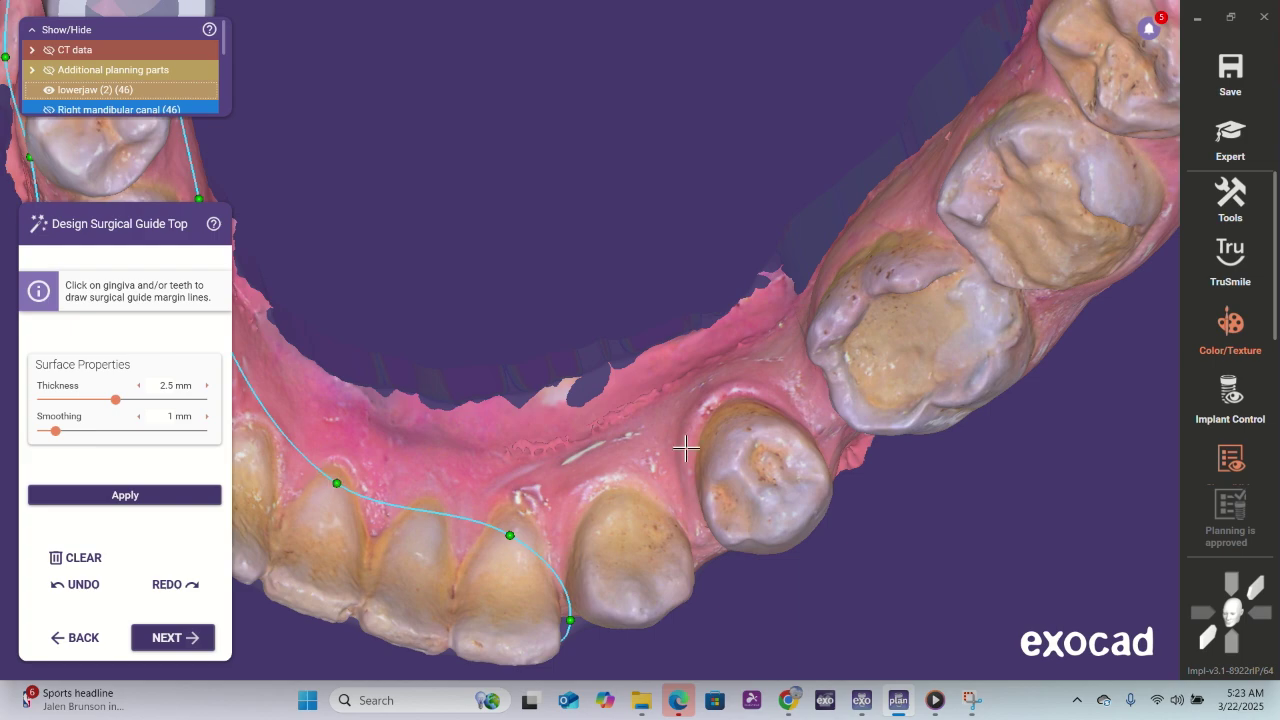
pyautogui.moveTo(686, 448); pyautogui.dragTo(623, 354, button='right')
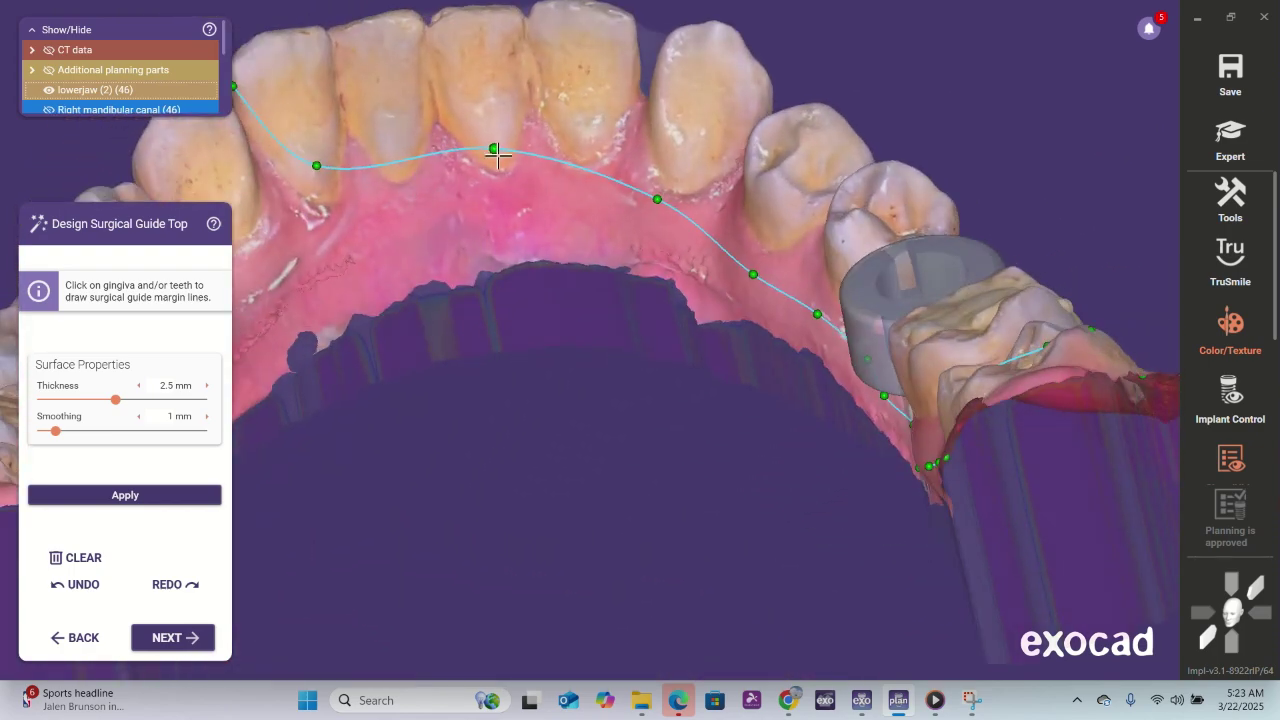
pyautogui.moveTo(452, 148); pyautogui.dragTo(402, 151)
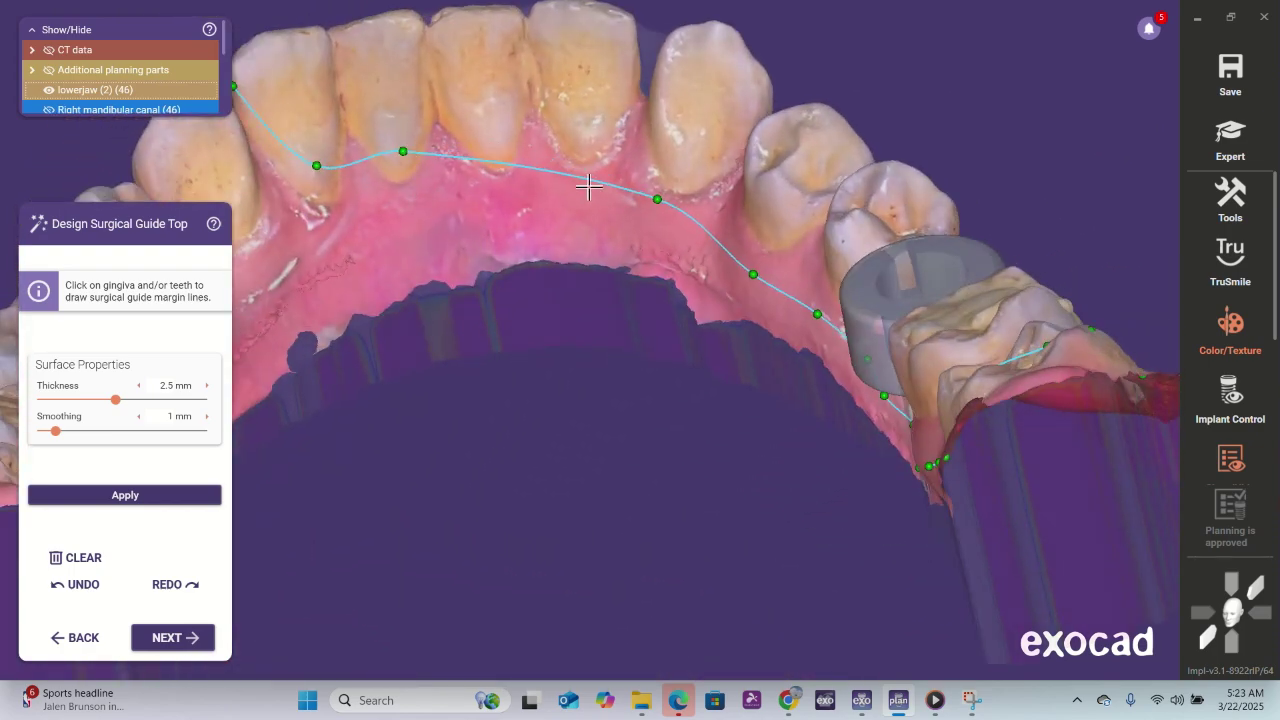
pyautogui.click(658, 198)
pyautogui.moveTo(410, 150); pyautogui.dragTo(486, 140)
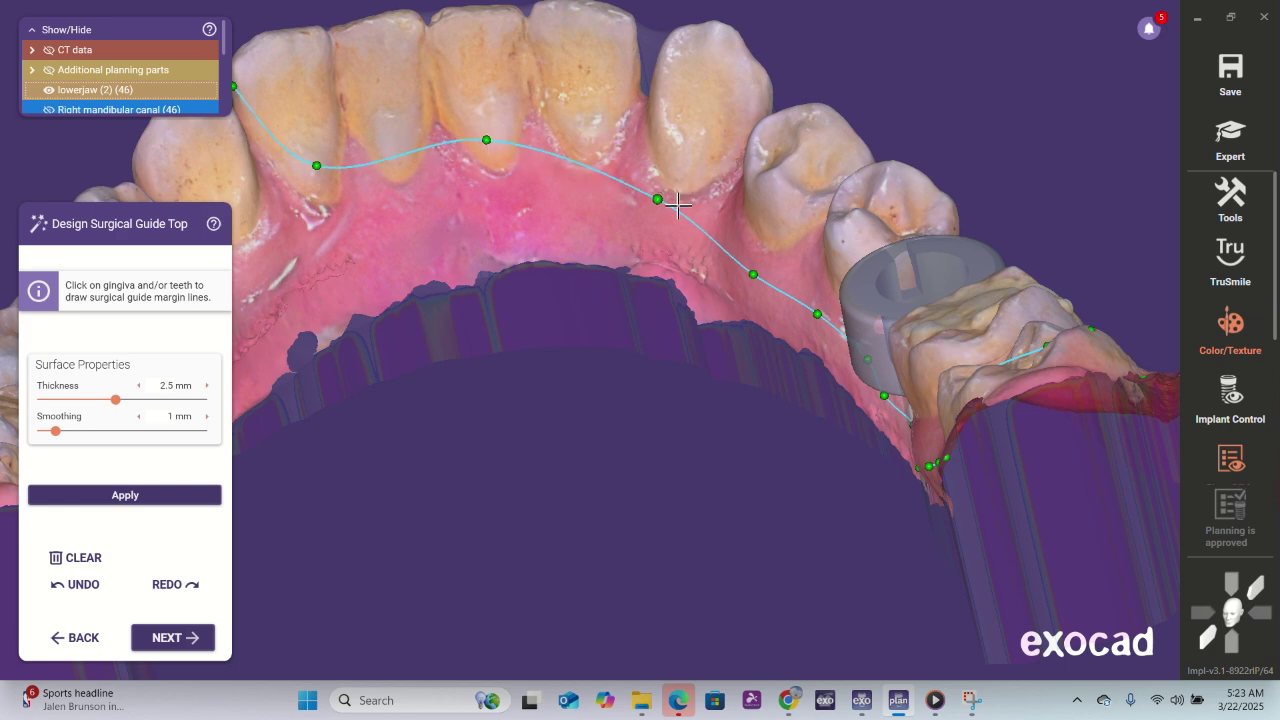
pyautogui.moveTo(660, 198); pyautogui.dragTo(680, 166)
# - Smooth the lingual margin line from the right canine past the premolars and sleeve mount by moving its points toward the teeth
pyautogui.moveTo(680, 166); pyautogui.dragTo(626, 362, button='right')
pyautogui.moveTo(601, 364); pyautogui.dragTo(610, 348)
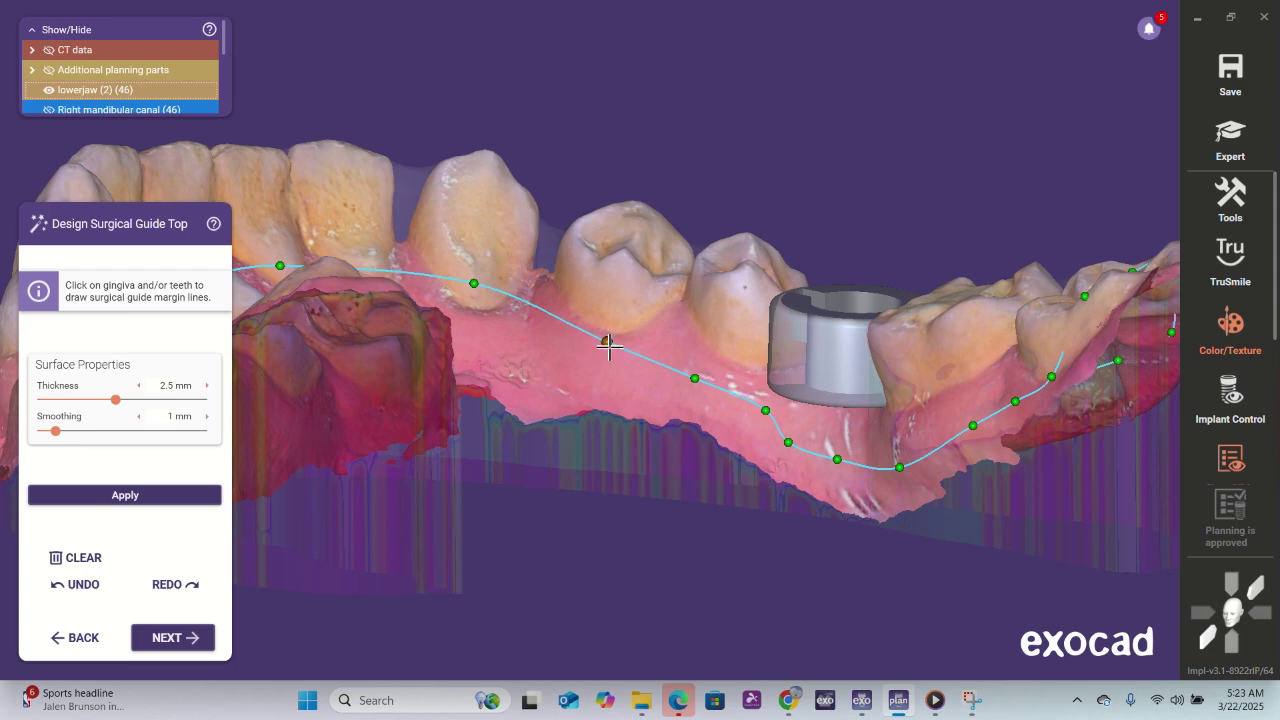
pyautogui.moveTo(748, 442); pyautogui.dragTo(670, 414, button='right')
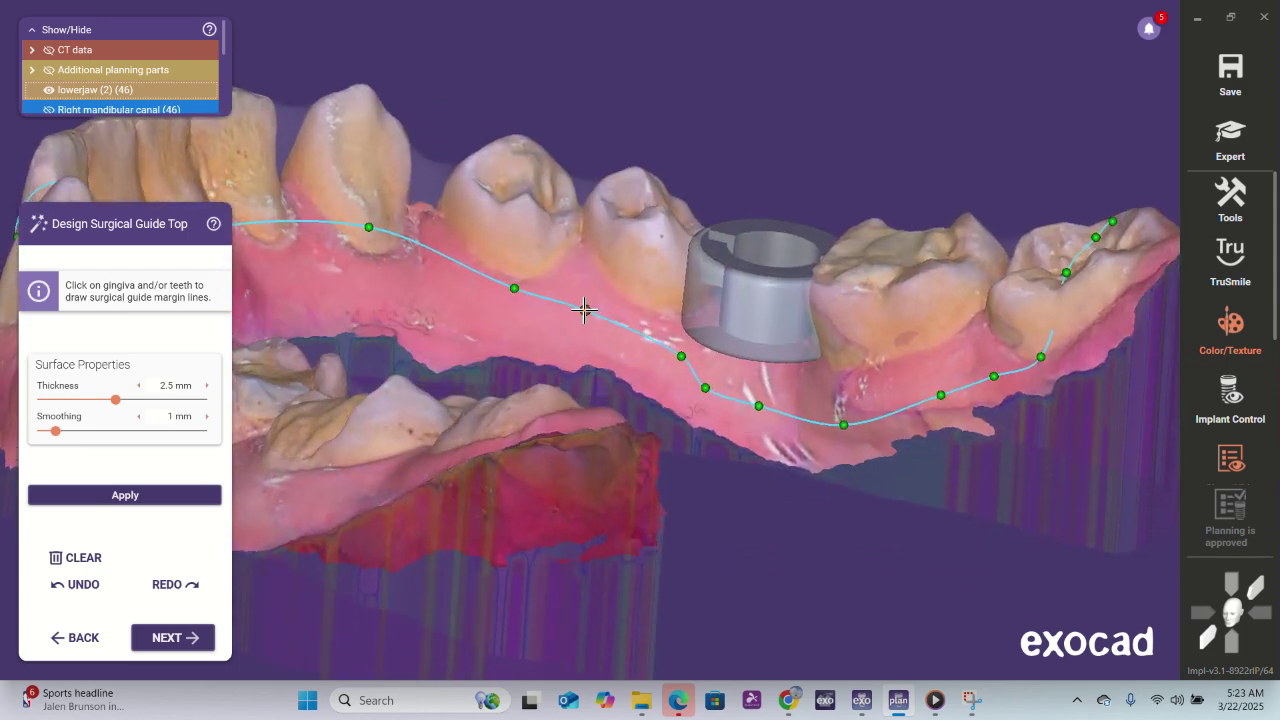
pyautogui.moveTo(514, 288); pyautogui.dragTo(488, 261)
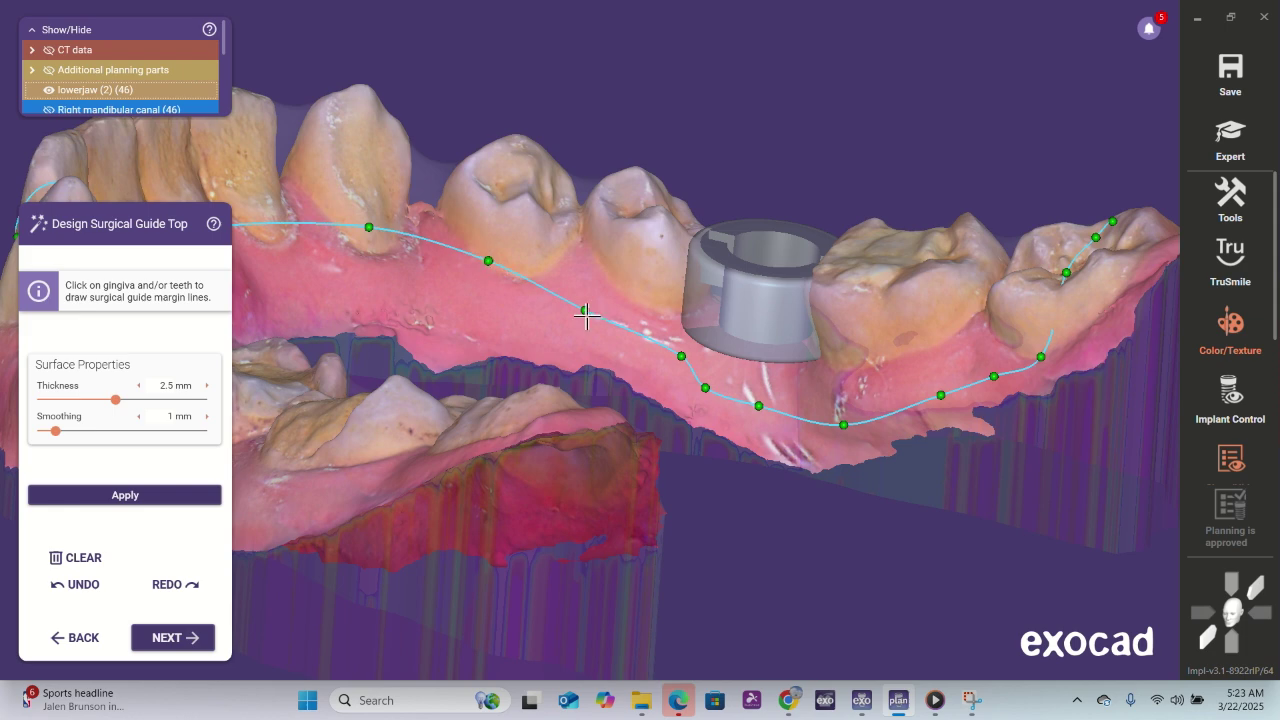
pyautogui.moveTo(681, 356); pyautogui.dragTo(660, 344)
pyautogui.click(710, 387)
pyautogui.click(775, 409)
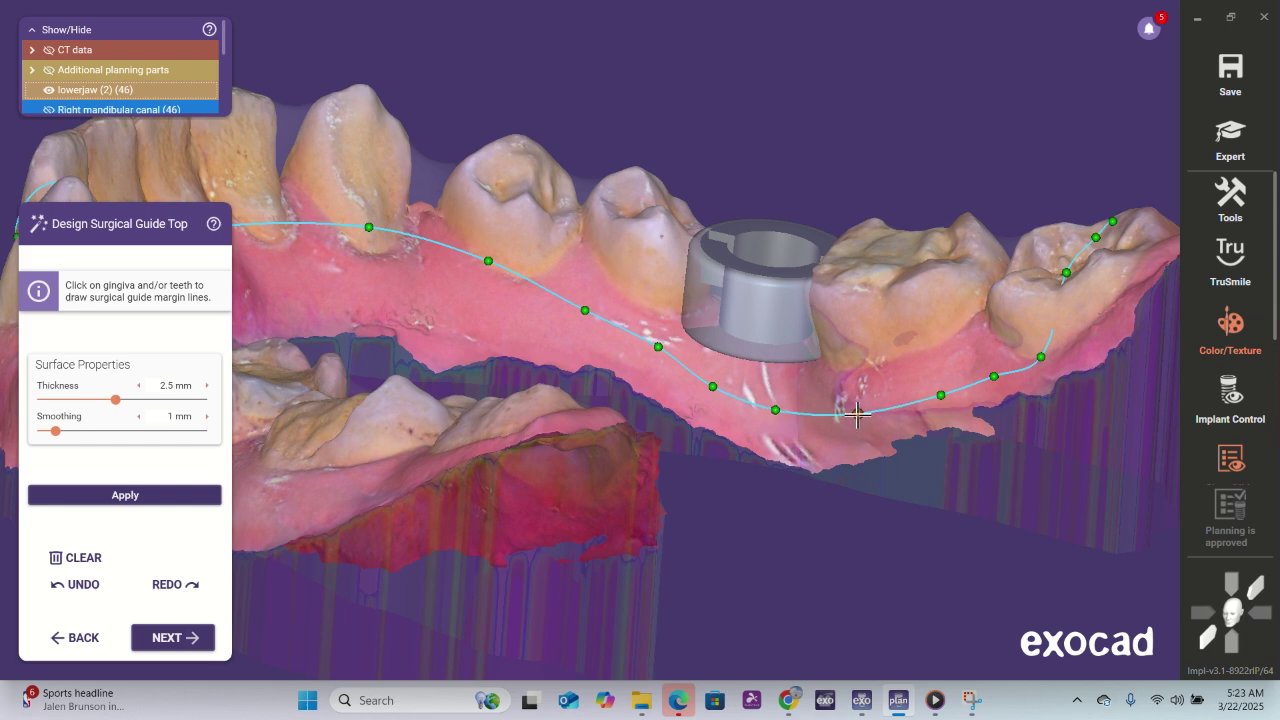
pyautogui.click(857, 413)
# - Reposition the lingual margin line points below the molars behind the sleeve mount, raising the rearmost one onto the last covered molar
pyautogui.moveTo(1049, 432); pyautogui.dragTo(1048, 445, button='right')
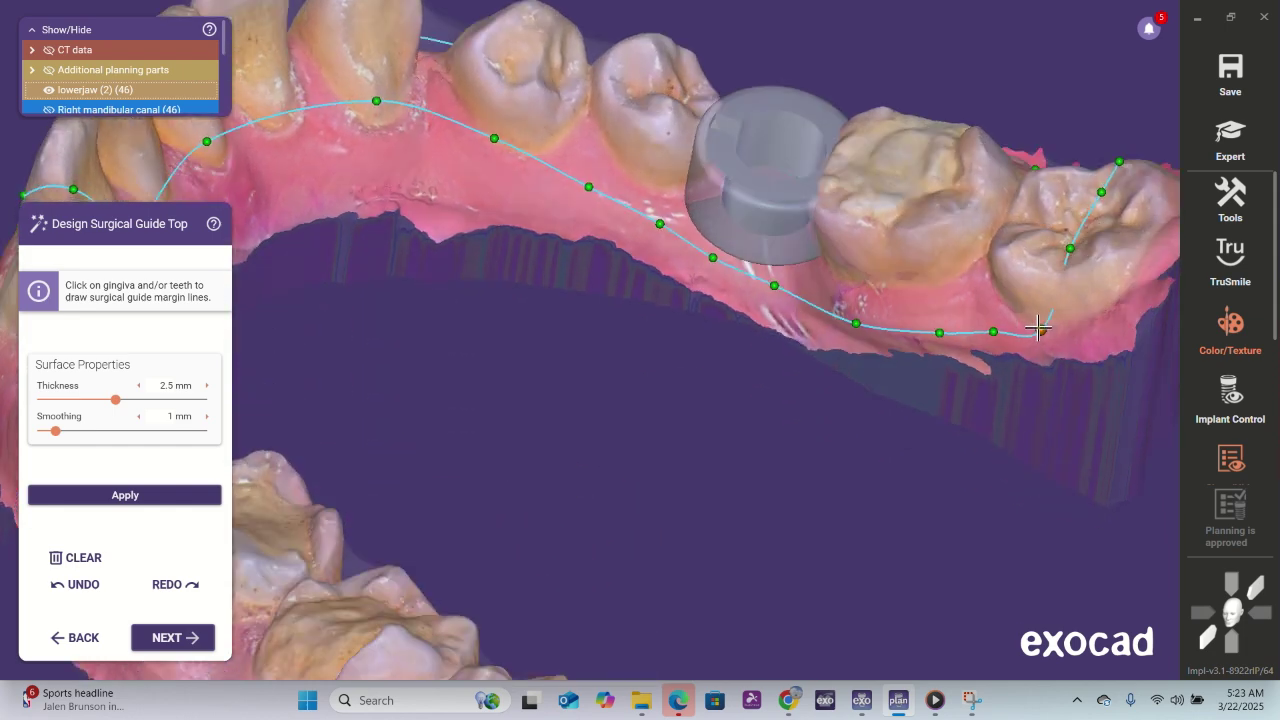
pyautogui.moveTo(1038, 327); pyautogui.dragTo(1056, 290)
pyautogui.moveTo(997, 320); pyautogui.dragTo(1022, 314)
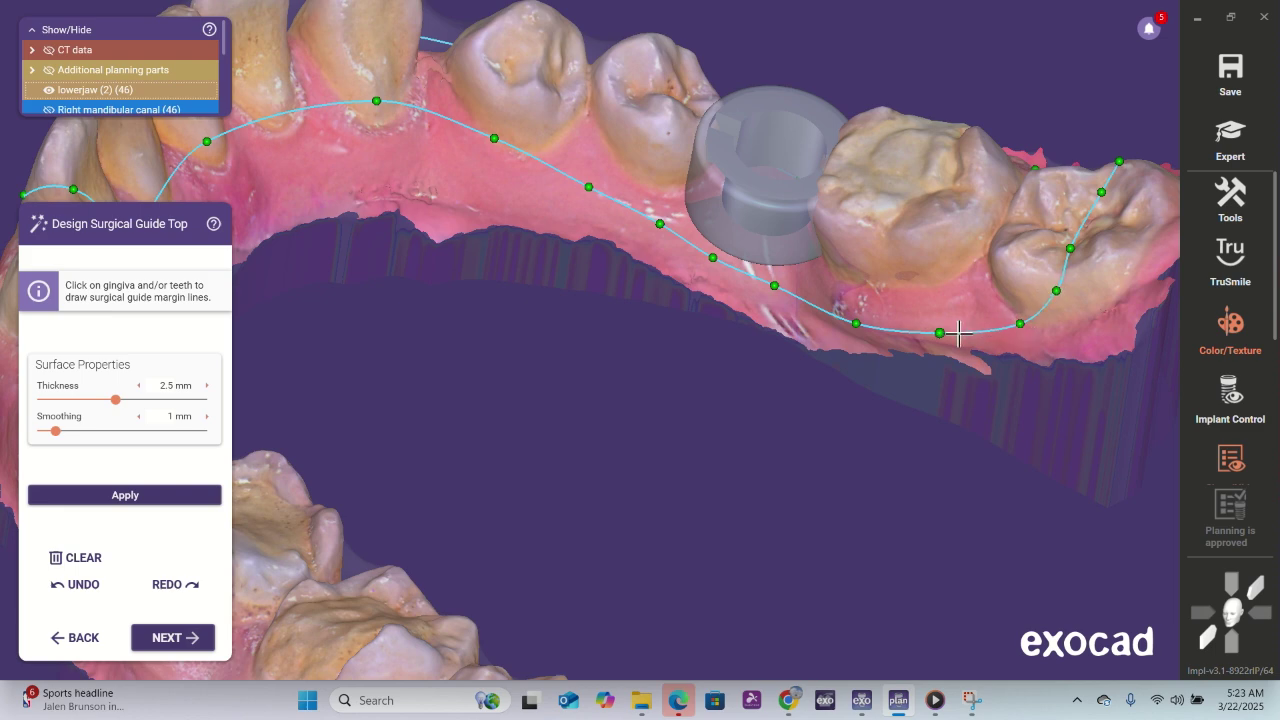
pyautogui.click(949, 328)
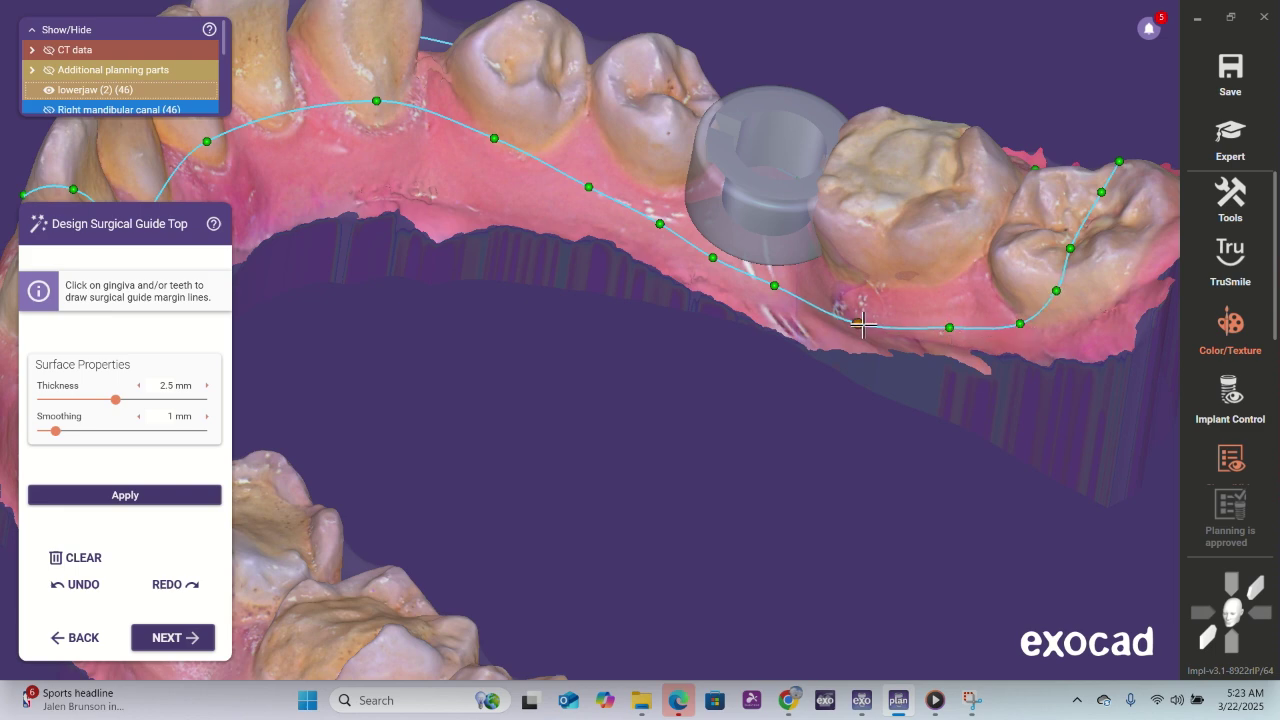
pyautogui.moveTo(863, 325); pyautogui.dragTo(871, 325)
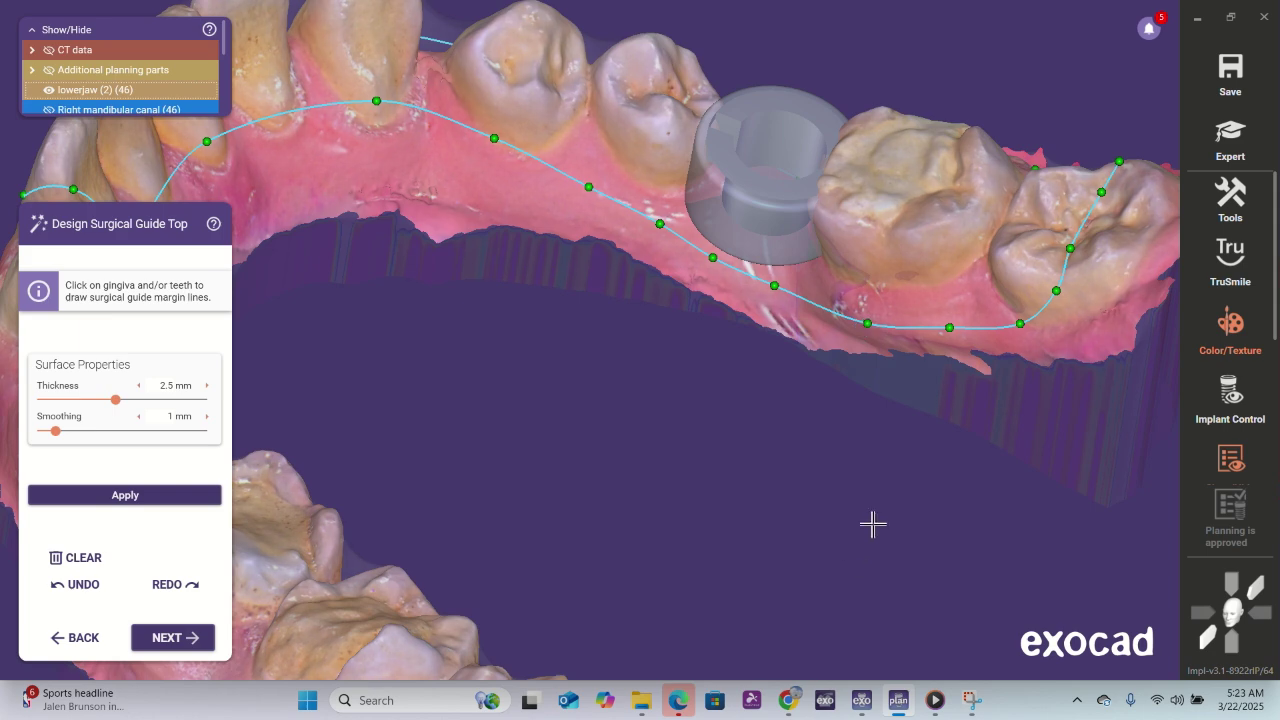
# - Check the margin line from the front and right side, and generate the guide top to continue with the surgical guide attachments
pyautogui.click(1207, 640)
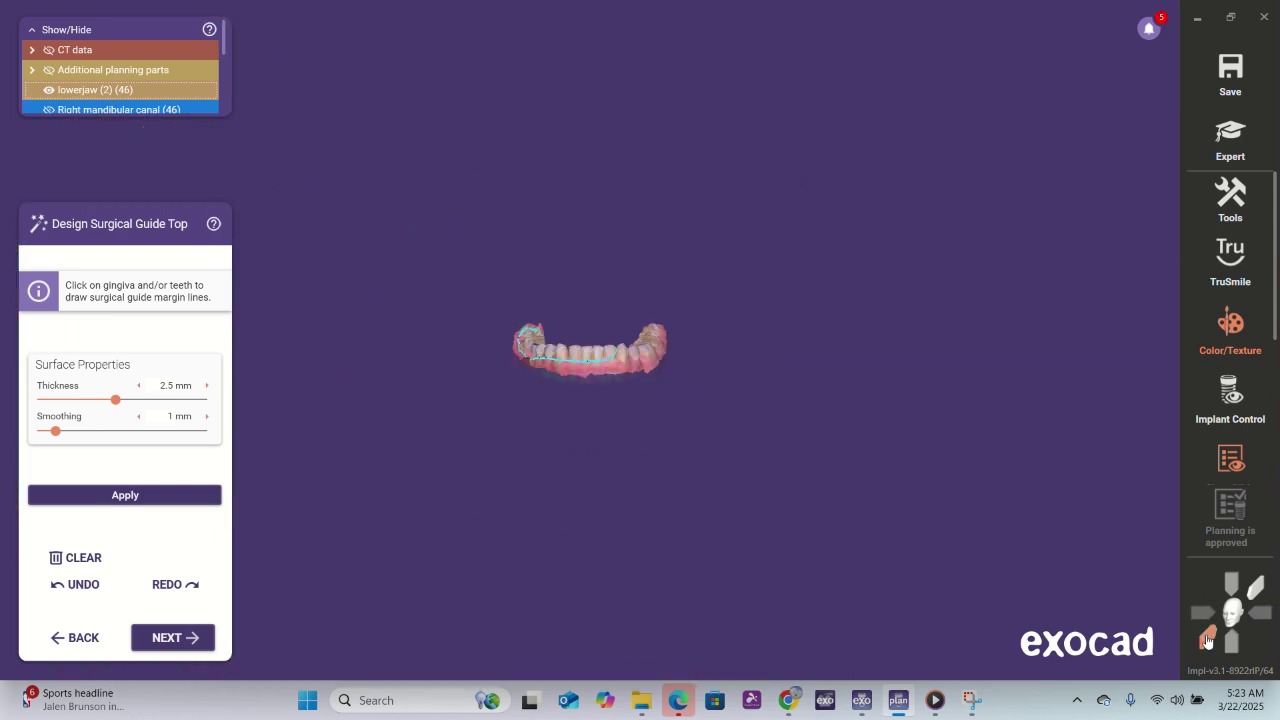
pyautogui.moveTo(742, 526); pyautogui.dragTo(737, 517, button='right')
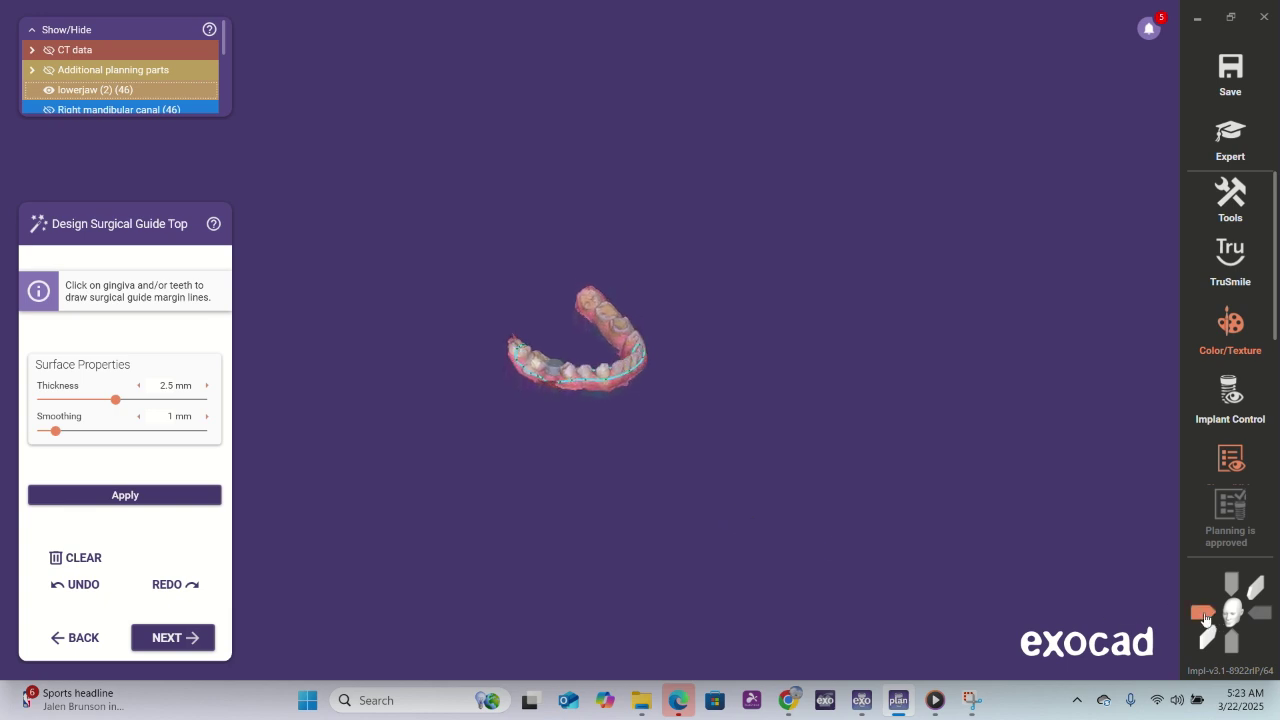
pyautogui.click(1205, 617)
pyautogui.moveTo(680, 471); pyautogui.dragTo(604, 397, button='right')
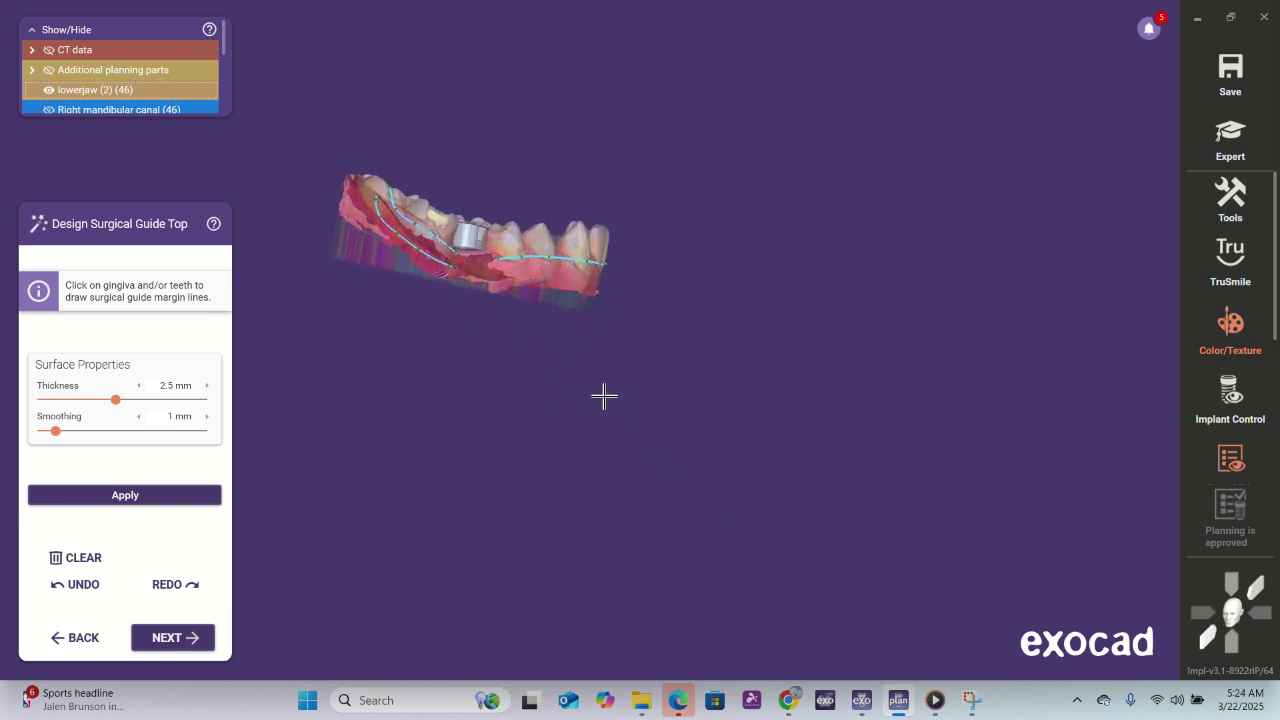
pyautogui.moveTo(604, 397); pyautogui.dragTo(964, 566, button='middle')
pyautogui.moveTo(964, 566); pyautogui.dragTo(956, 560, button='right')
pyautogui.moveTo(700, 512); pyautogui.dragTo(699, 515, button='right')
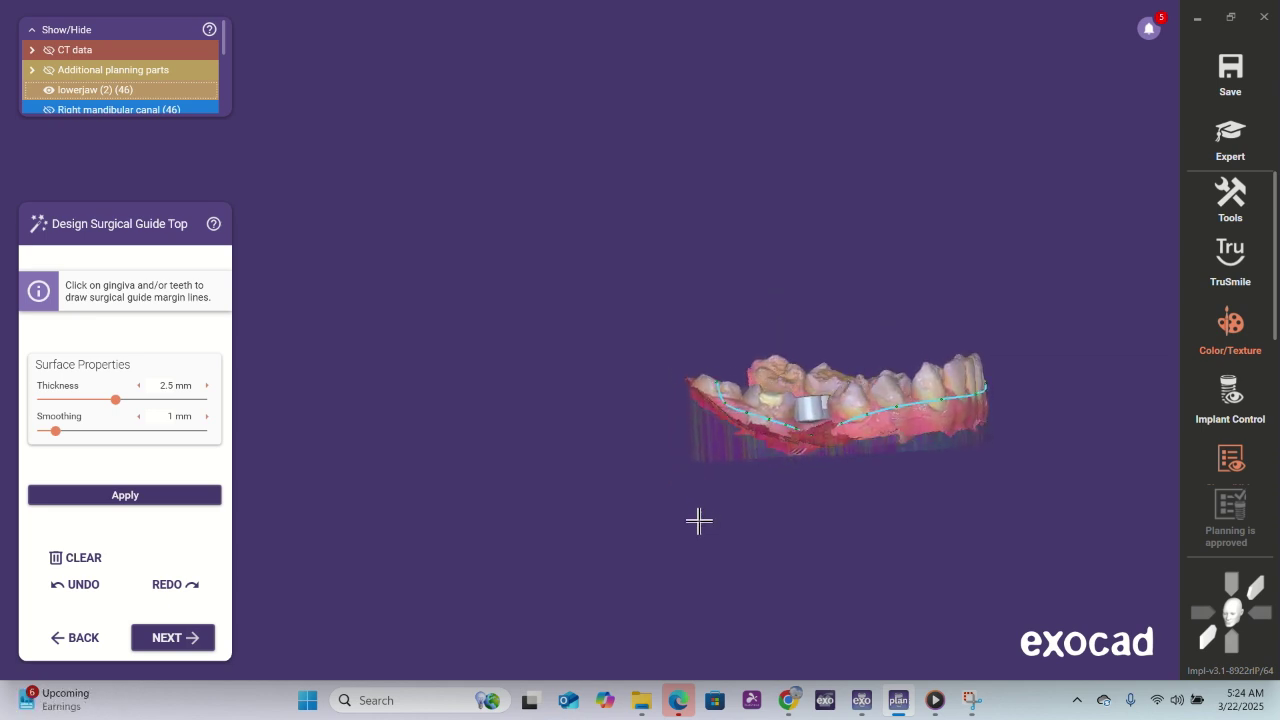
pyautogui.click(180, 638)
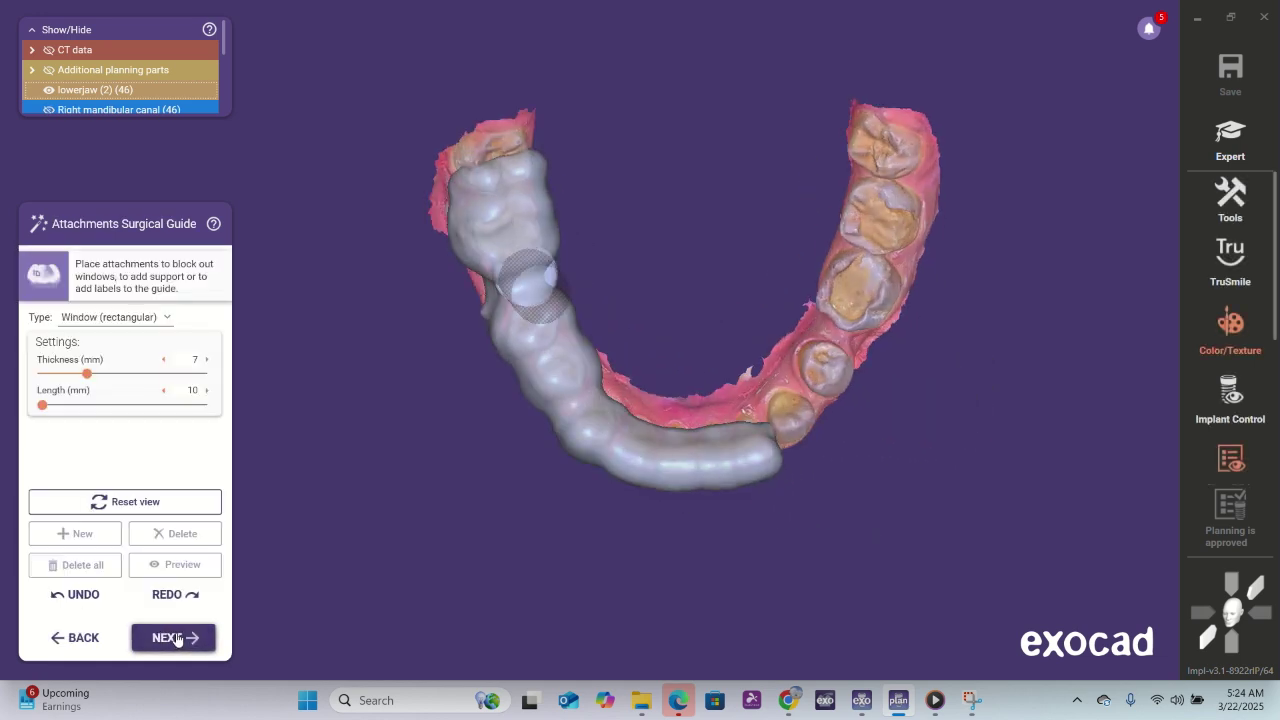
# - Place a rectangular window attachment on the buccal side of the guide beside the implant sleeve
pyautogui.moveTo(502, 377); pyautogui.dragTo(502, 376, button='right')
pyautogui.click(502, 376)
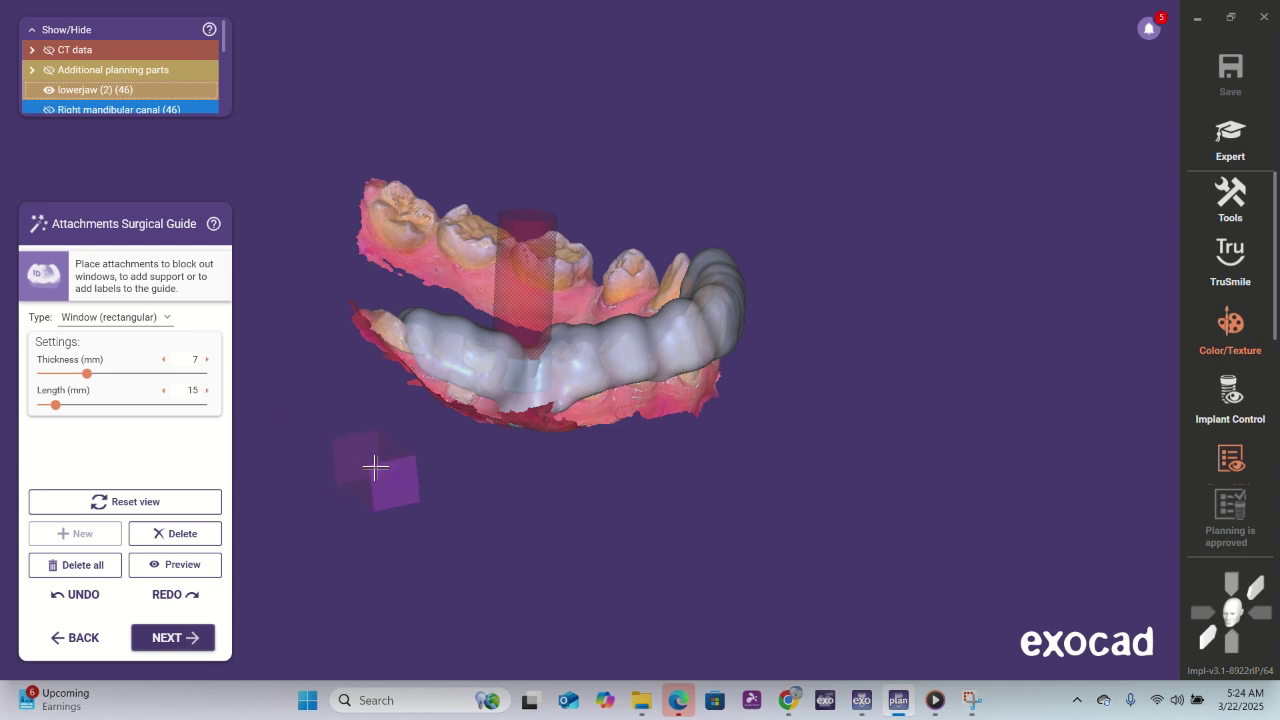
pyautogui.click(539, 393)
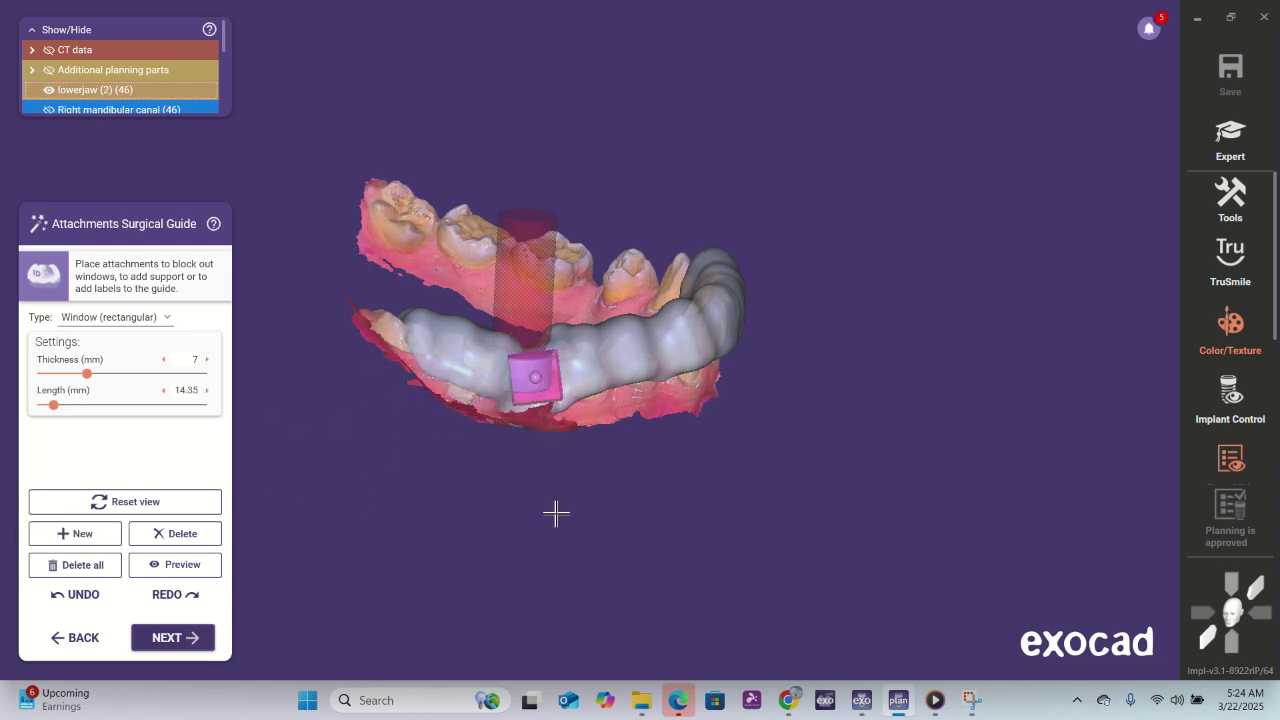
# - Try to shift and rotate the rectangular window across the guide at the sleeve opening
pyautogui.moveTo(553, 542); pyautogui.dragTo(553, 543, button='right')
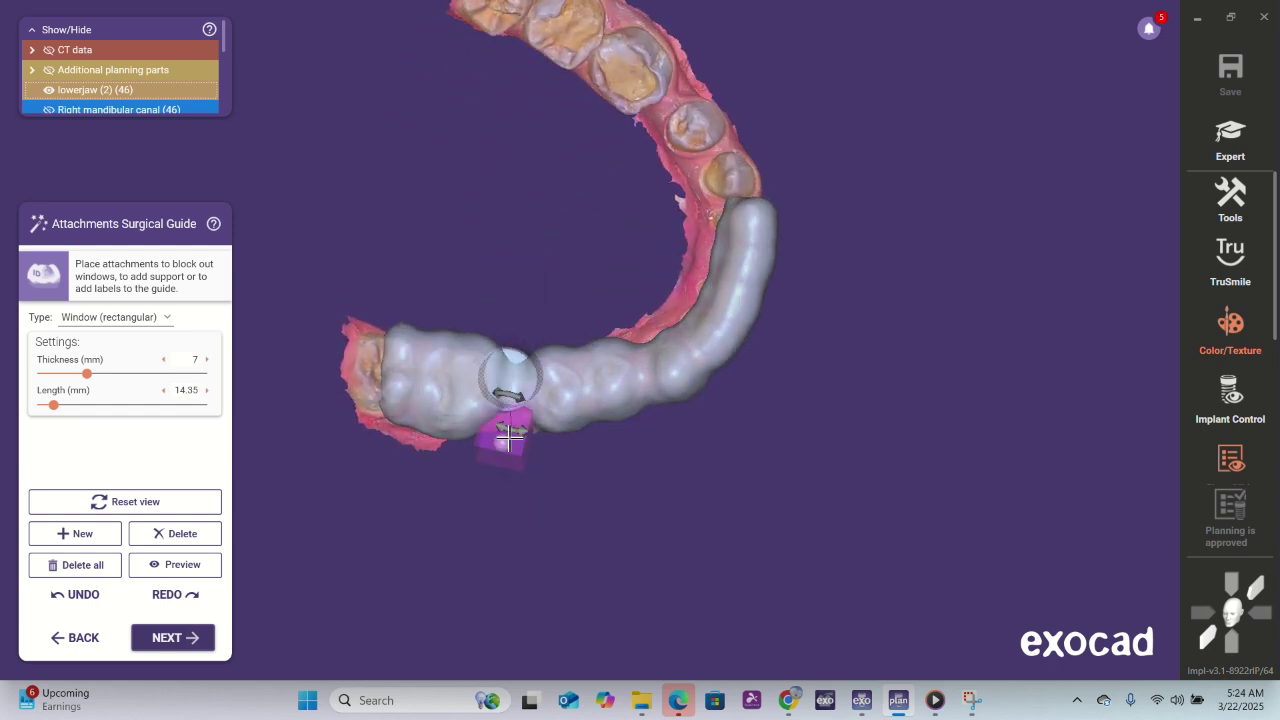
pyautogui.moveTo(506, 436); pyautogui.dragTo(499, 384)
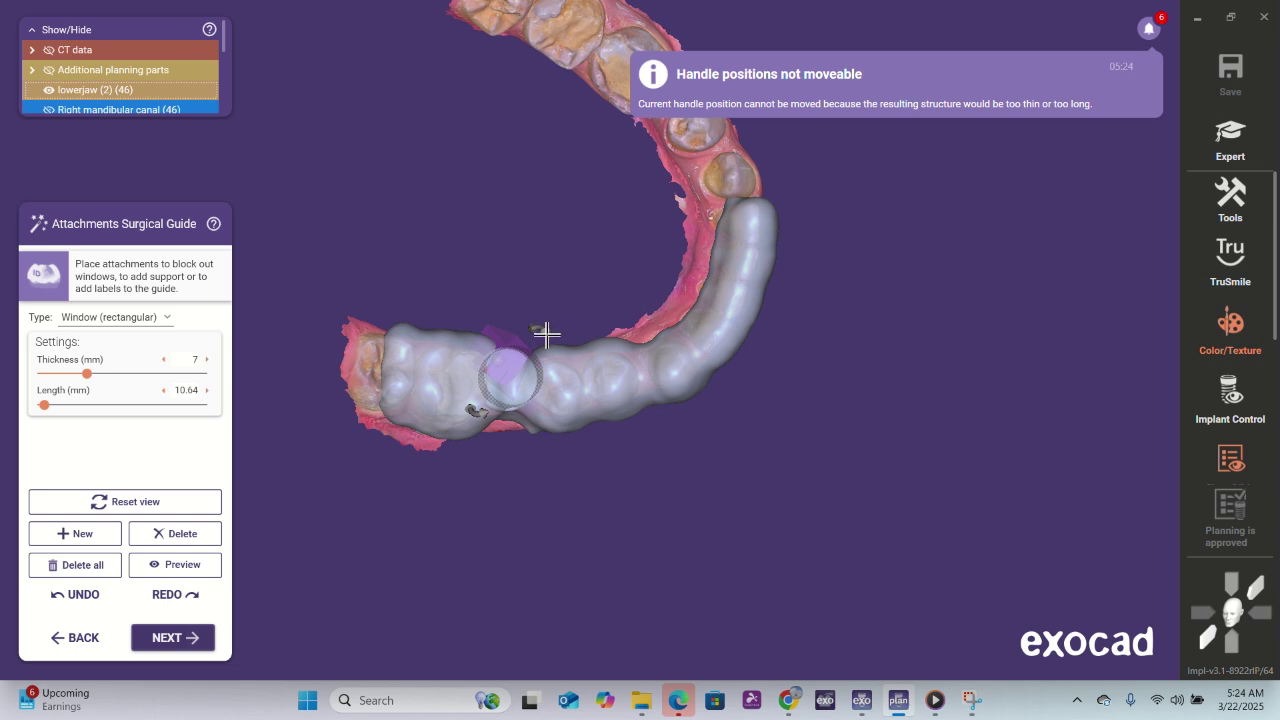
pyautogui.moveTo(544, 335)
pyautogui.mouseDown()
pyautogui.moveTo(520, 424)
pyautogui.moveTo(529, 434)
pyautogui.mouseUp()
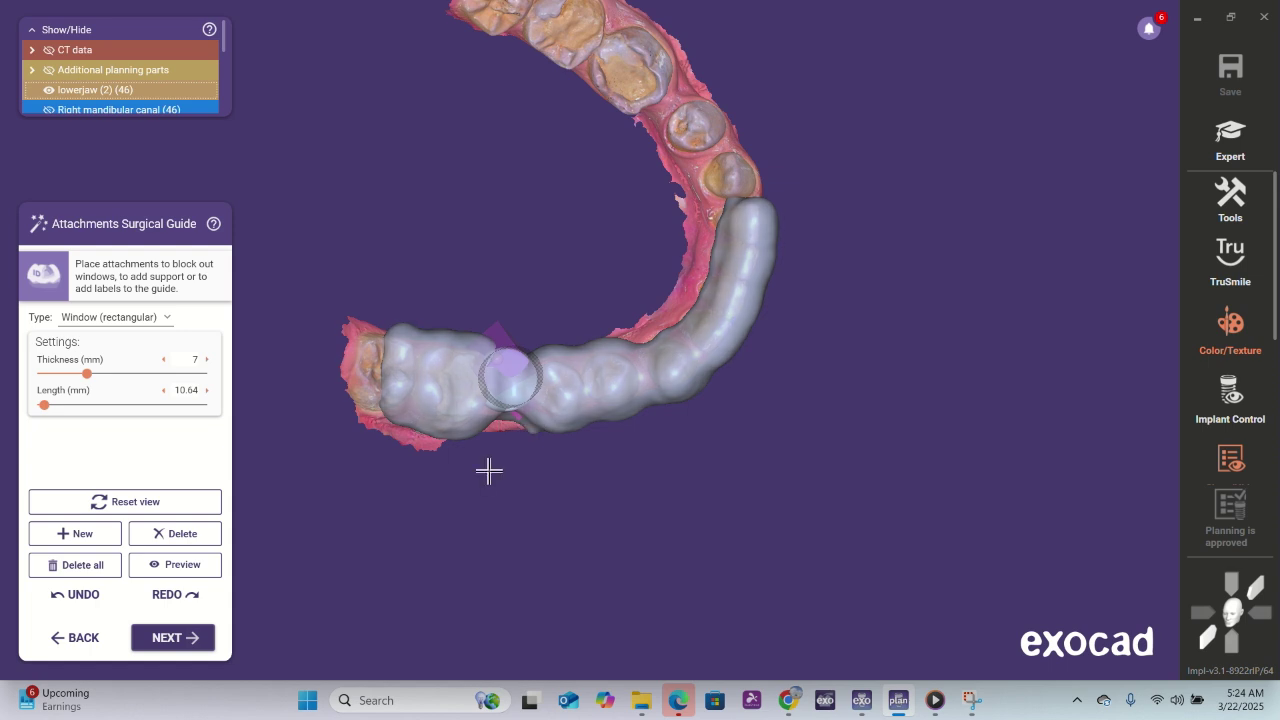
pyautogui.moveTo(491, 332)
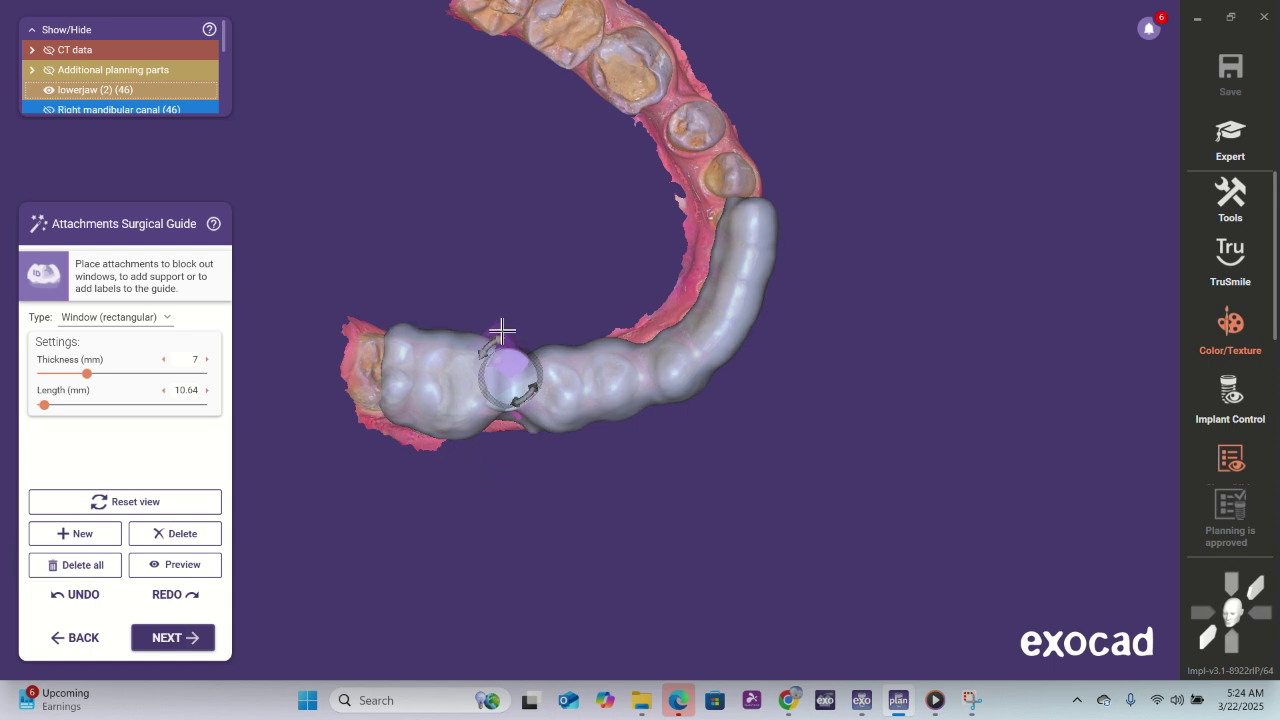
# - Move the rectangular window off the buccal side of the guide and set its thickness to 6.32 mm and length to 16.5 mm
pyautogui.moveTo(517, 352); pyautogui.dragTo(455, 500)
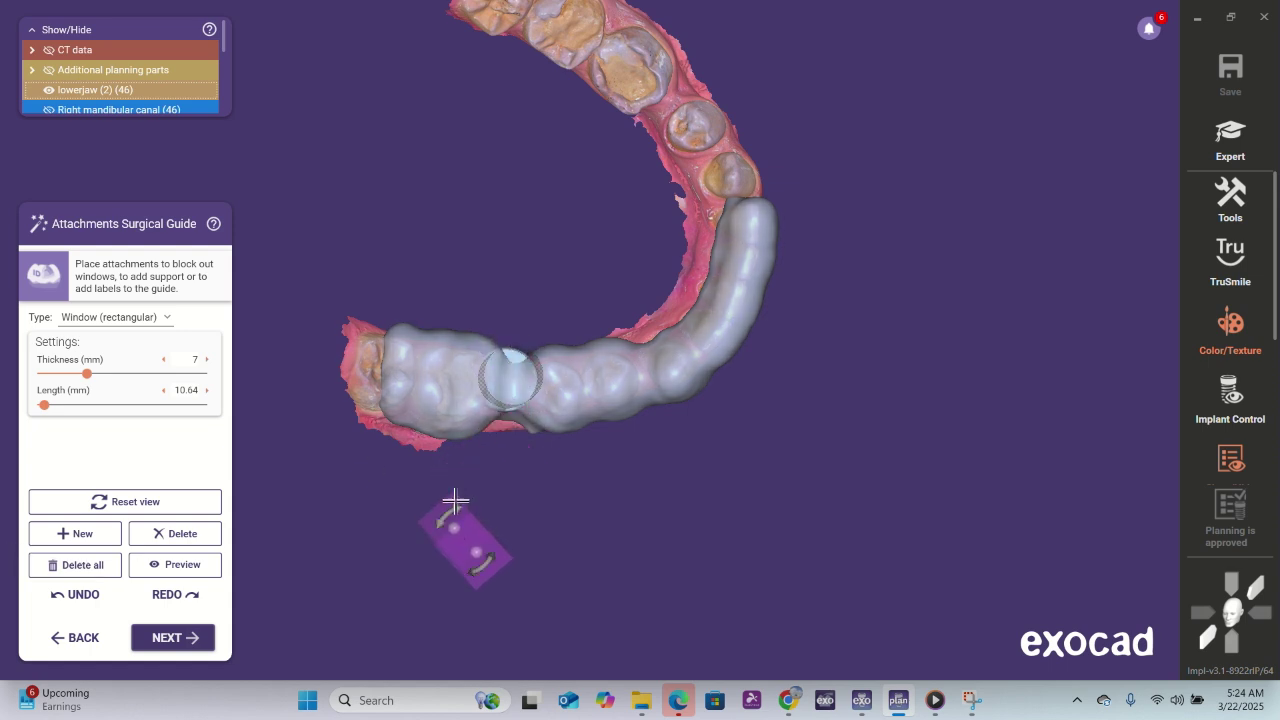
pyautogui.rightClick(459, 555)
pyautogui.click(452, 549)
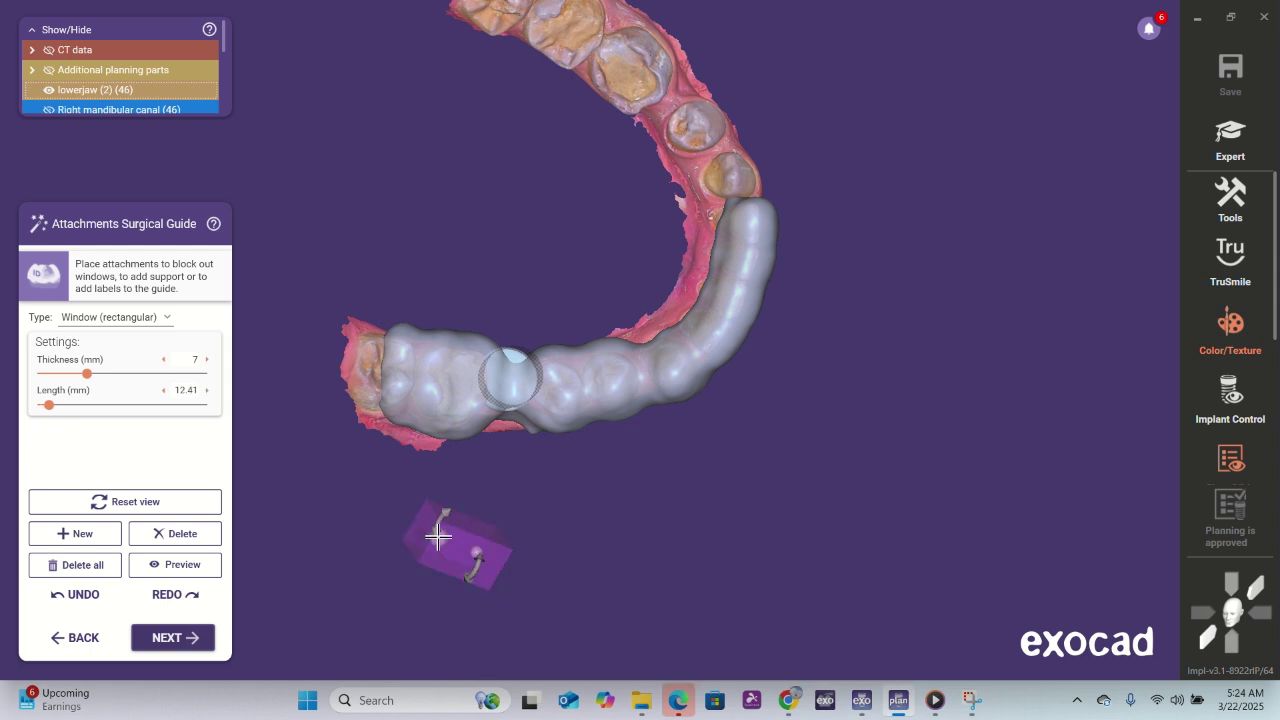
pyautogui.moveTo(46, 406); pyautogui.dragTo(84, 380)
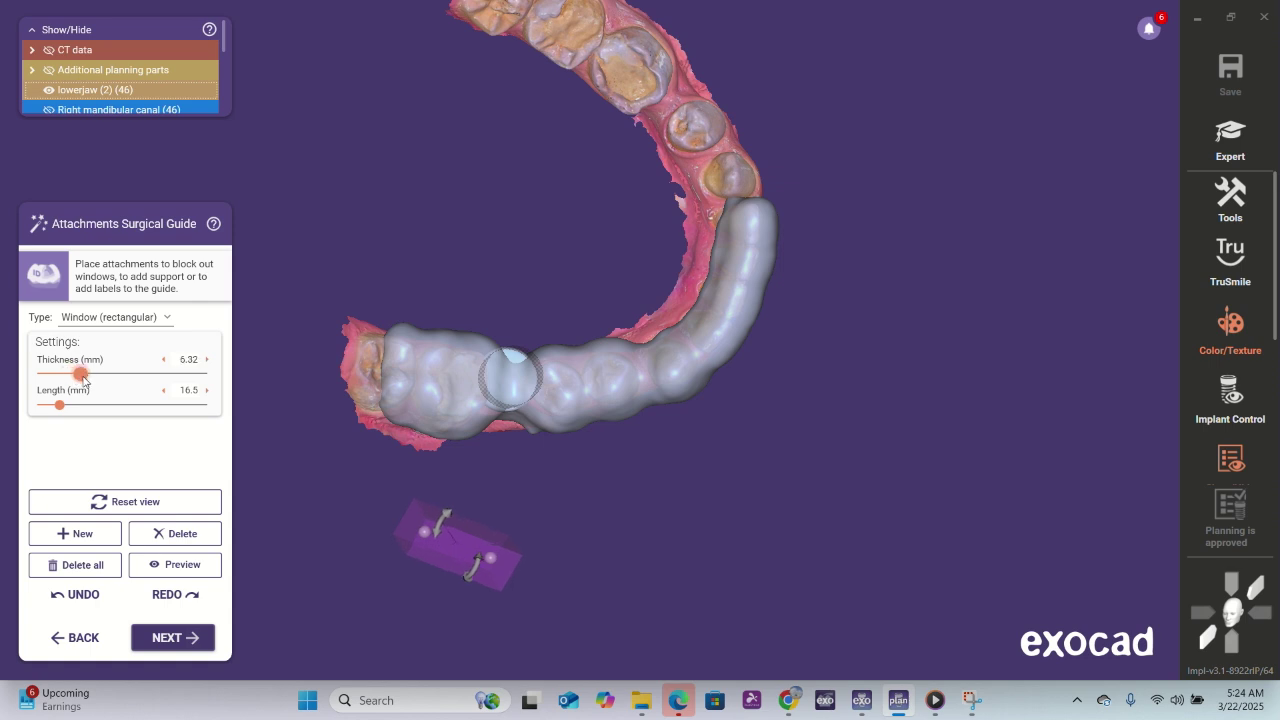
# - Change the attachment type to Window (round) and set its diameter to 7.41 mm
pyautogui.click(166, 318)
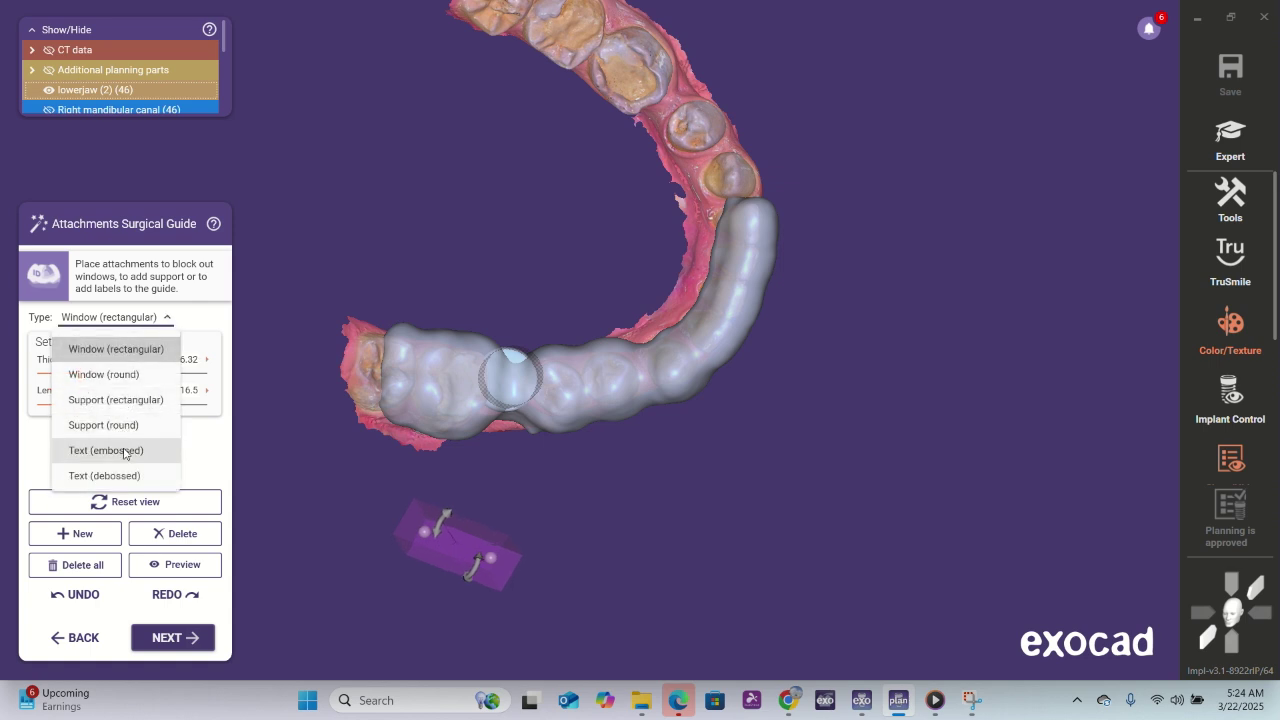
pyautogui.click(125, 349)
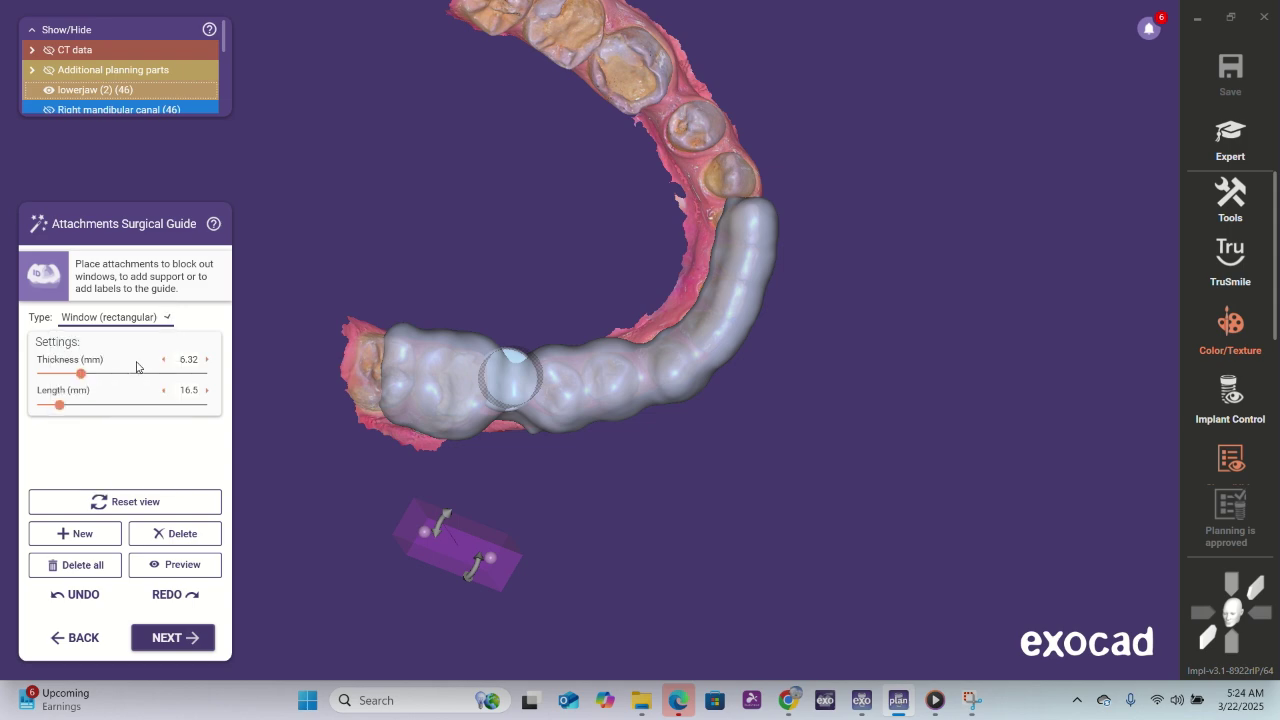
pyautogui.click(156, 322)
pyautogui.click(135, 377)
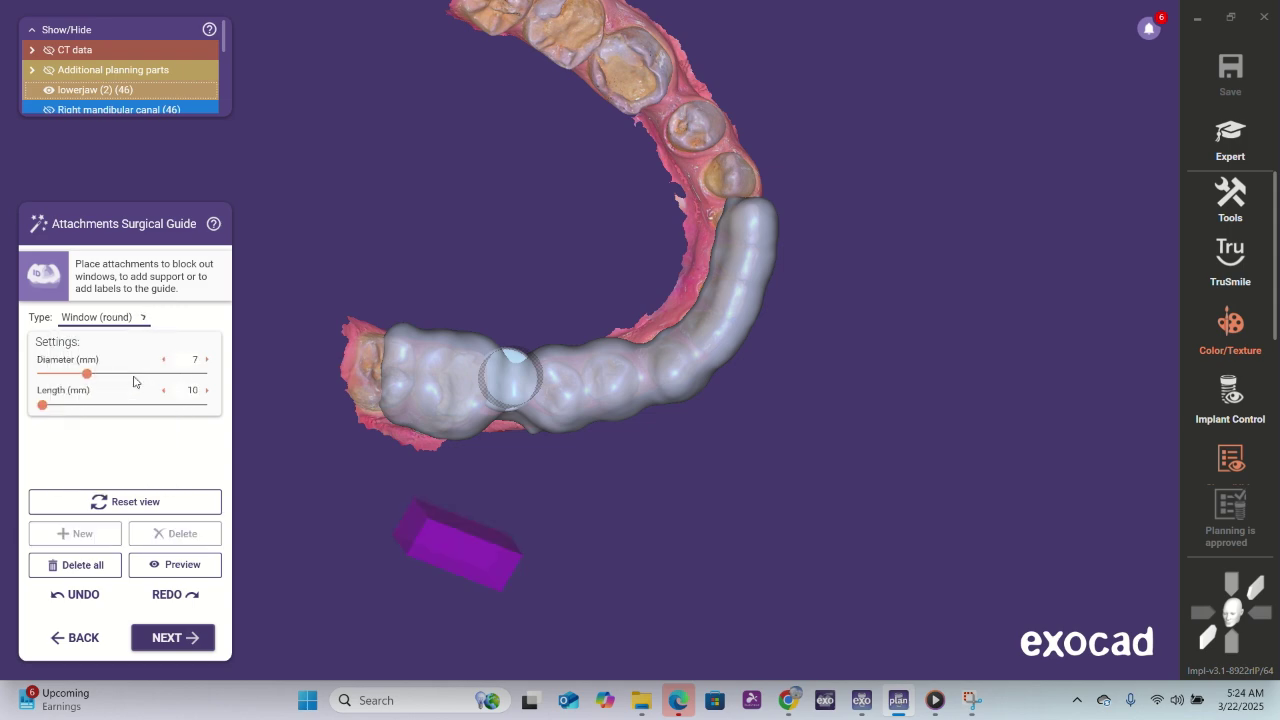
pyautogui.moveTo(710, 570); pyautogui.dragTo(709, 569, button='right')
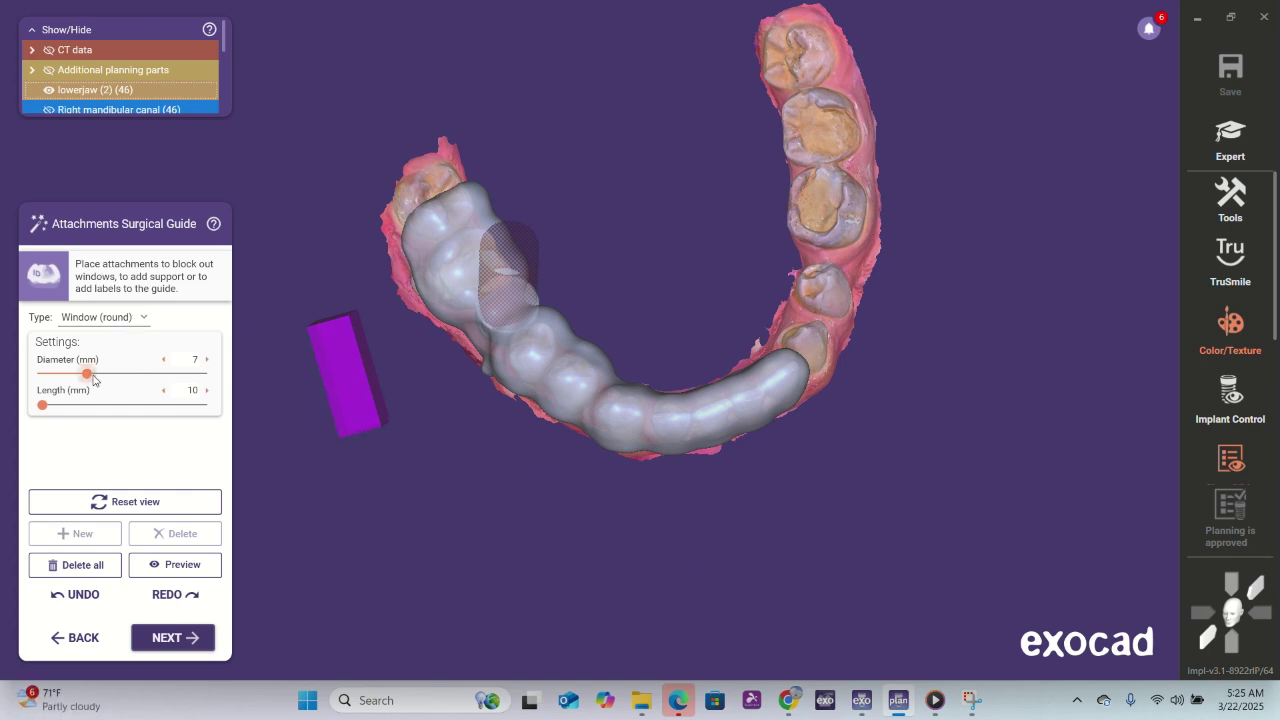
pyautogui.moveTo(89, 374)
pyautogui.mouseDown()
pyautogui.moveTo(102, 373)
pyautogui.moveTo(91, 373)
pyautogui.mouseUp()
pyautogui.moveTo(384, 403); pyautogui.dragTo(351, 377, button='right')
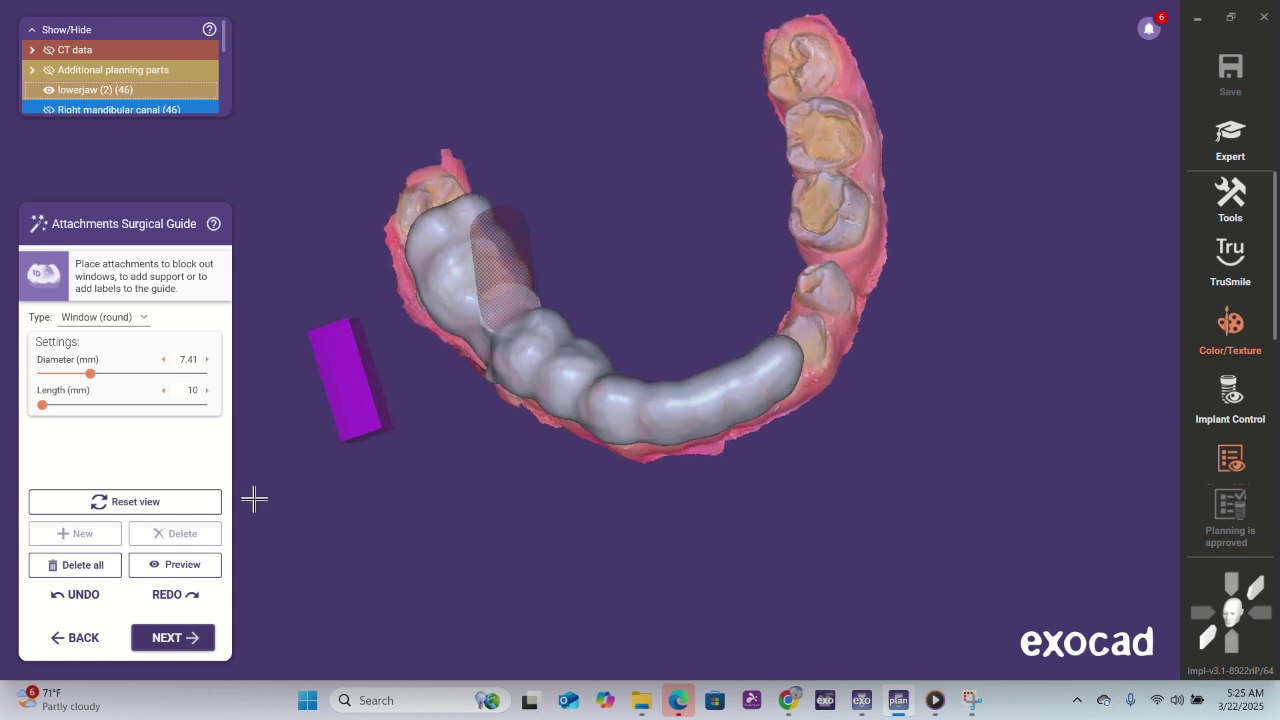
# - Try to undo the last attachment change and reset the view of the guide
pyautogui.click(98, 601)
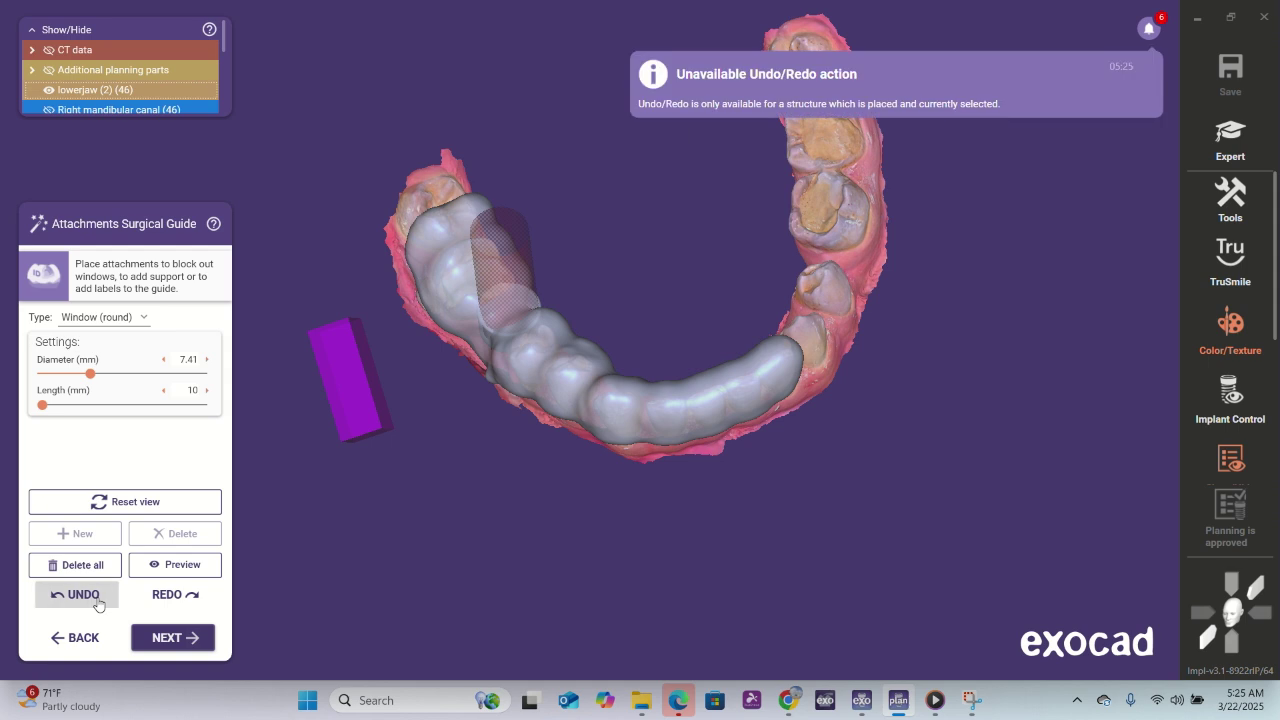
pyautogui.click(150, 507)
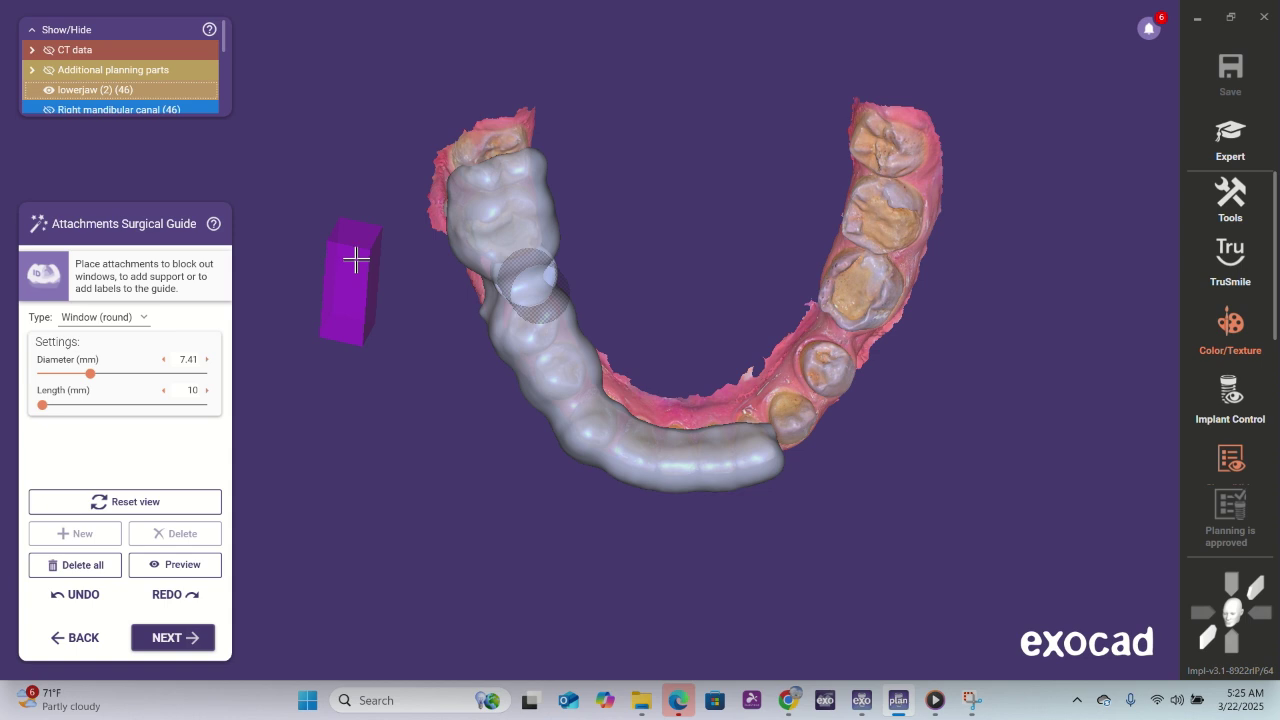
pyautogui.moveTo(356, 260); pyautogui.dragTo(356, 264, button='right')
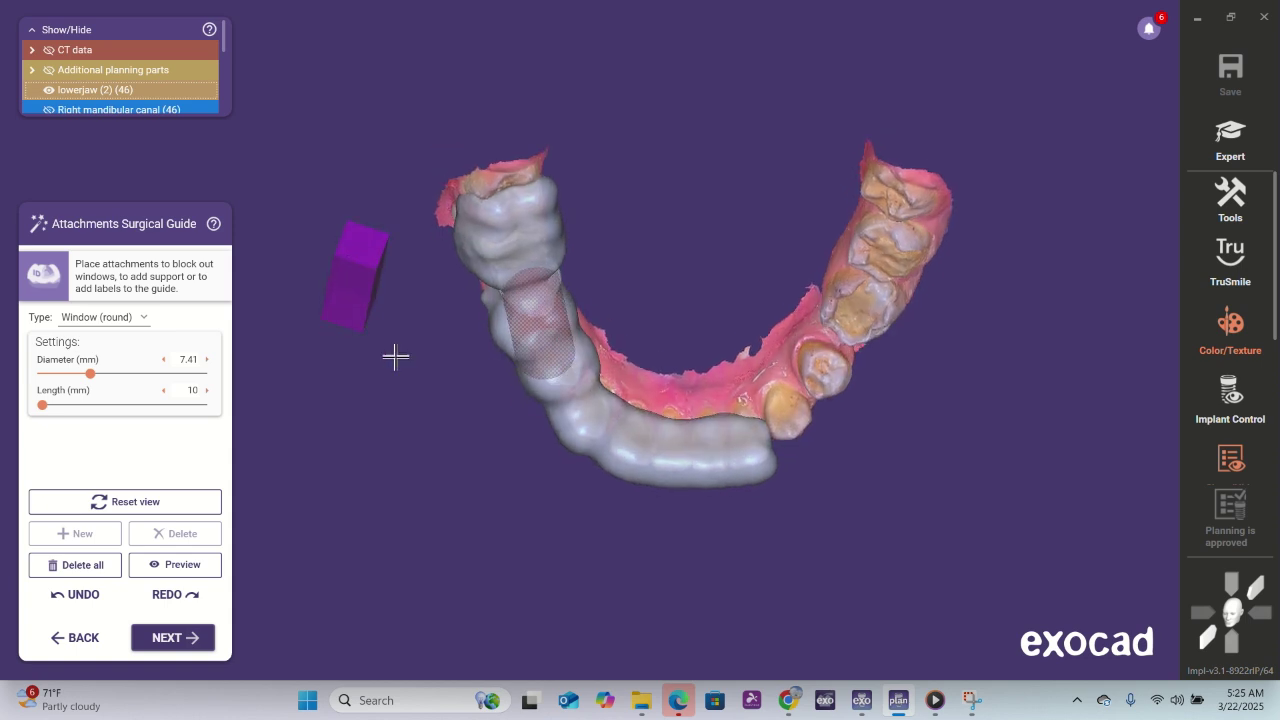
pyautogui.moveTo(394, 357); pyautogui.dragTo(401, 377, button='right')
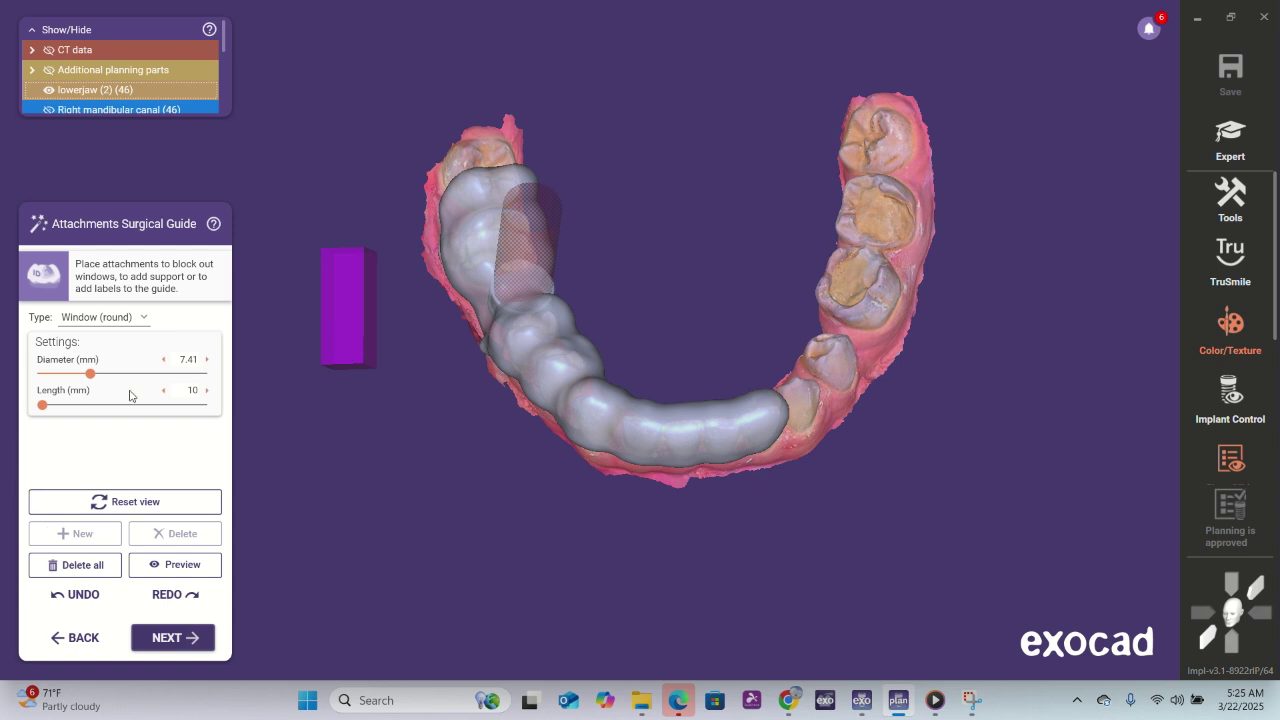
# - Change the attachment type back to Window (rectangular) with 8.11 mm thickness, and proceed to free-forming the merged surgical guide
pyautogui.click(141, 318)
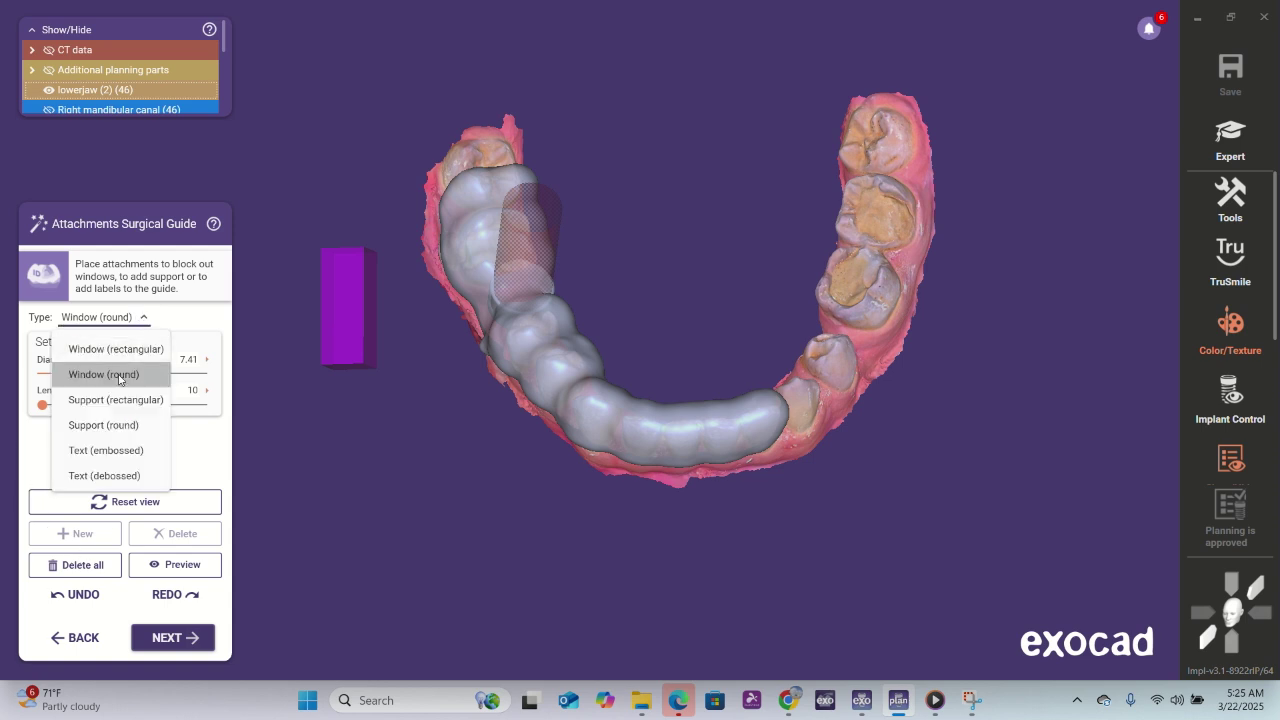
pyautogui.click(126, 354)
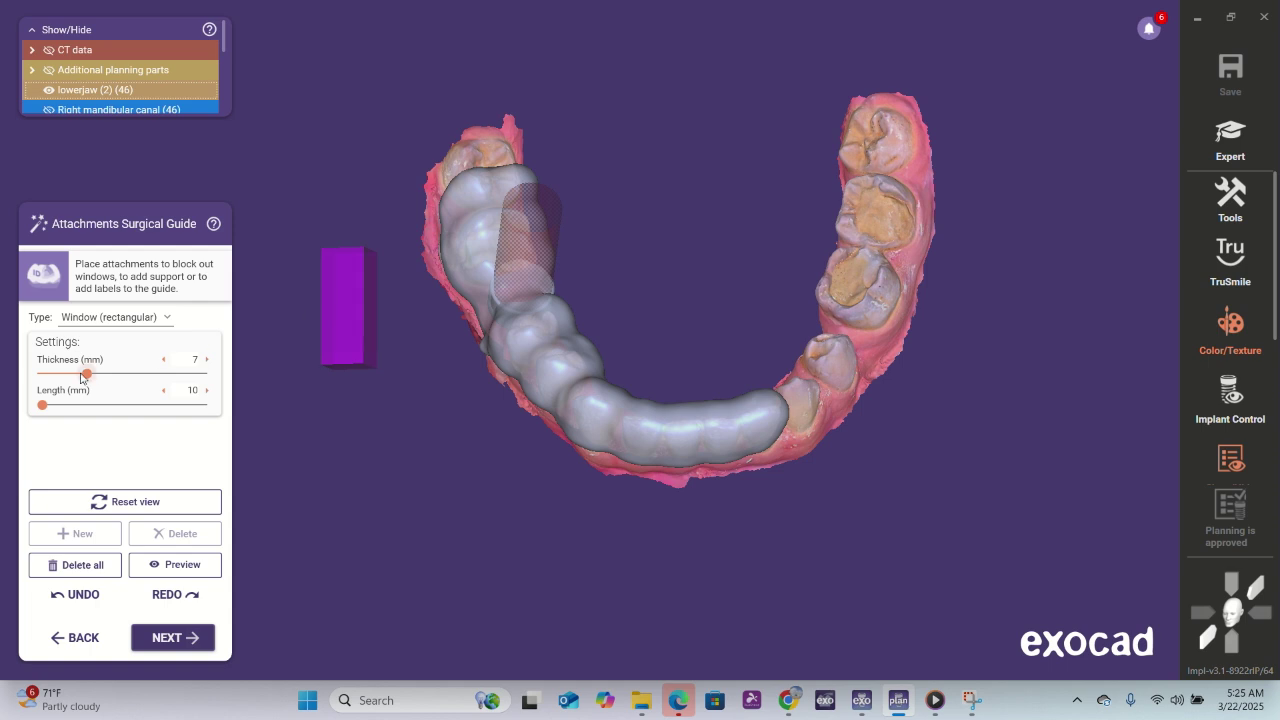
pyautogui.moveTo(87, 374)
pyautogui.mouseDown()
pyautogui.moveTo(71, 374)
pyautogui.moveTo(90, 376)
pyautogui.mouseUp()
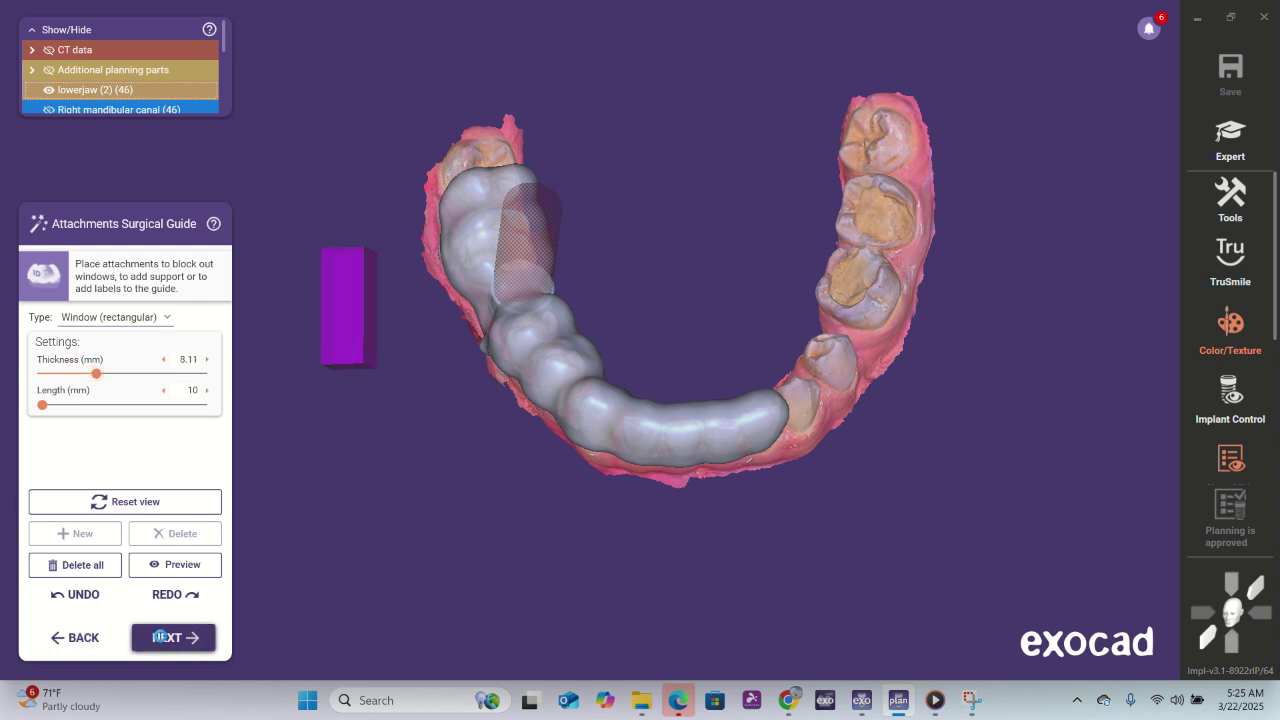
pyautogui.click(159, 637)
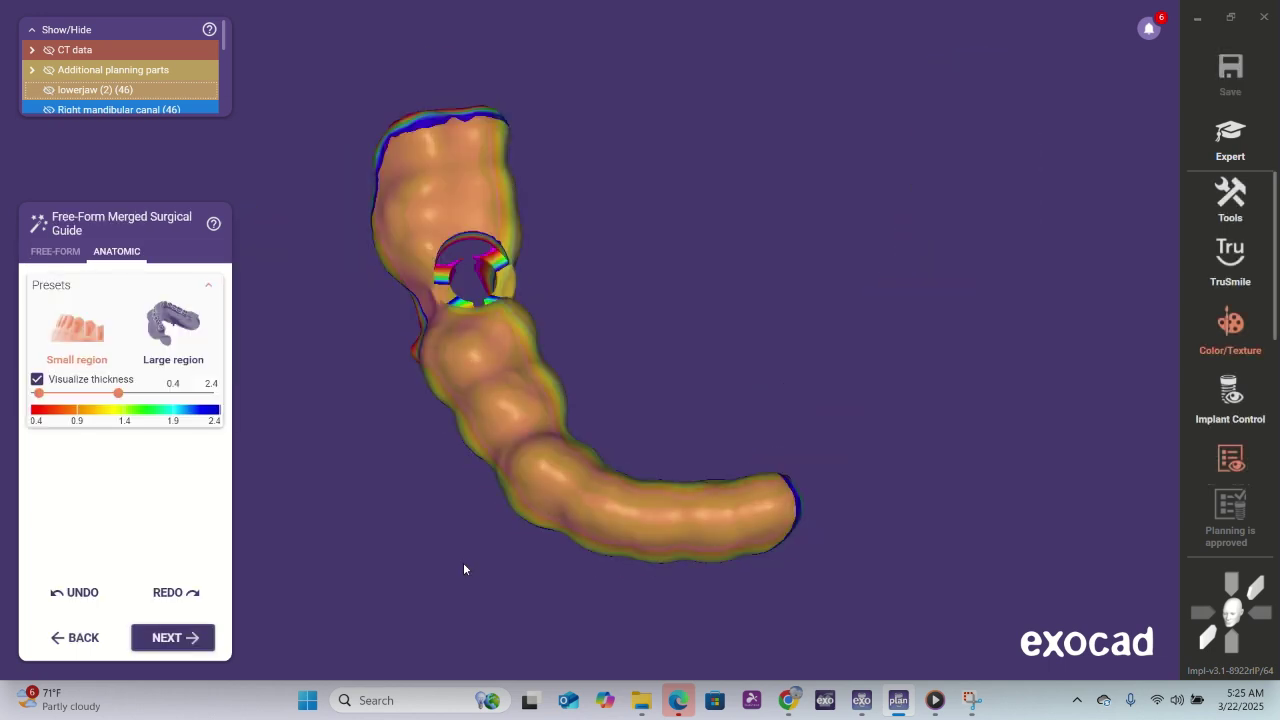
# - Switch the merged guide to free-form editing and narrow the thickness visualization range to 2.4–2.72 mm
pyautogui.moveTo(463, 566); pyautogui.dragTo(387, 439, button='right')
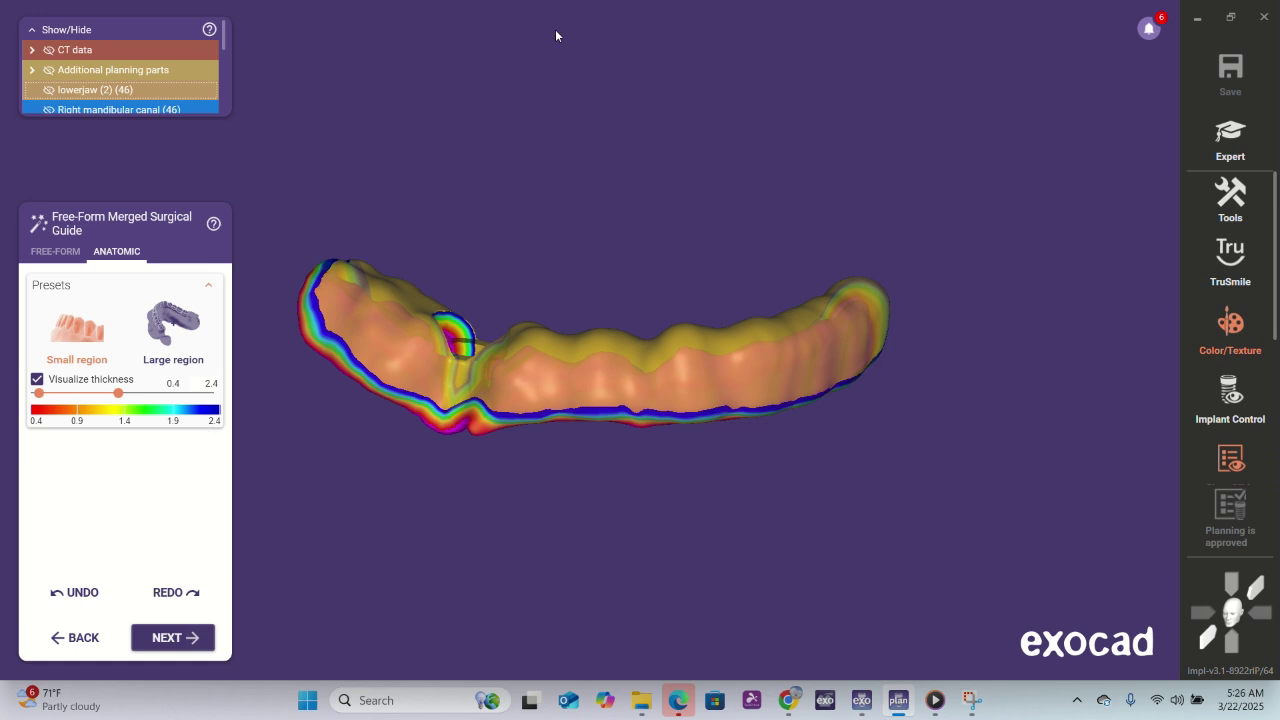
pyautogui.moveTo(556, 36); pyautogui.dragTo(333, 175, button='right')
pyautogui.click(55, 252)
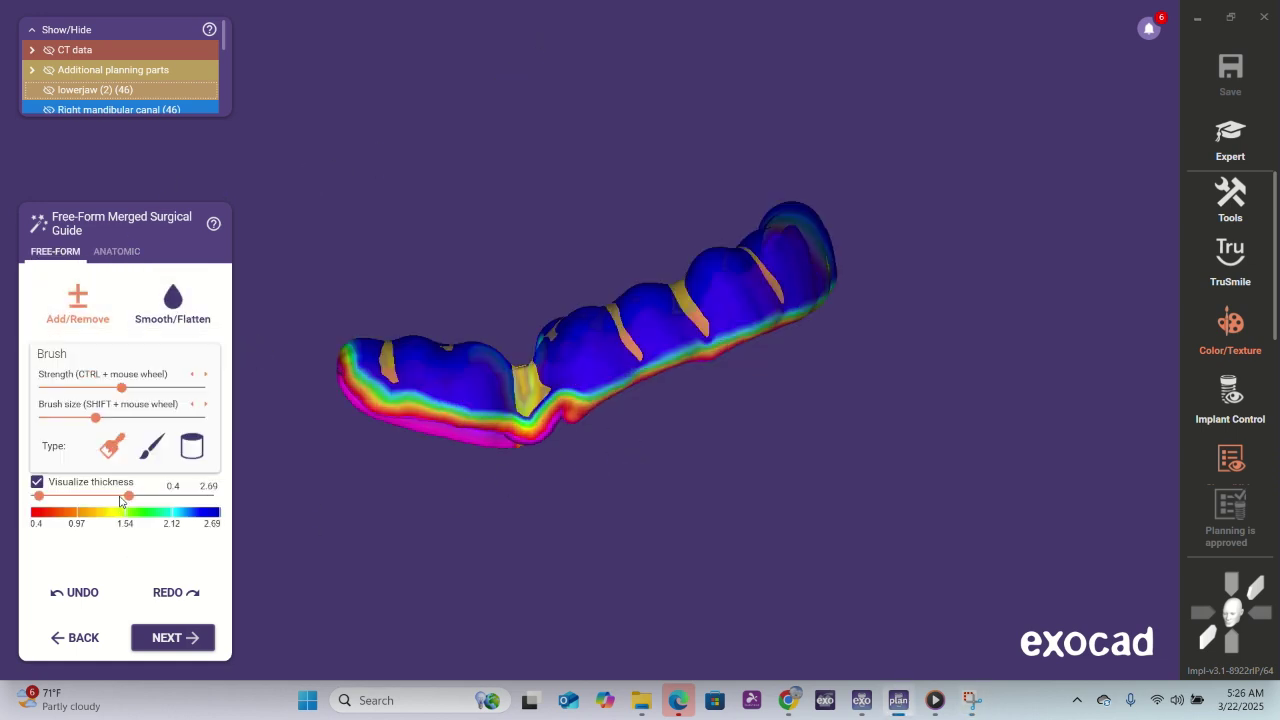
pyautogui.moveTo(122, 496); pyautogui.dragTo(18, 508)
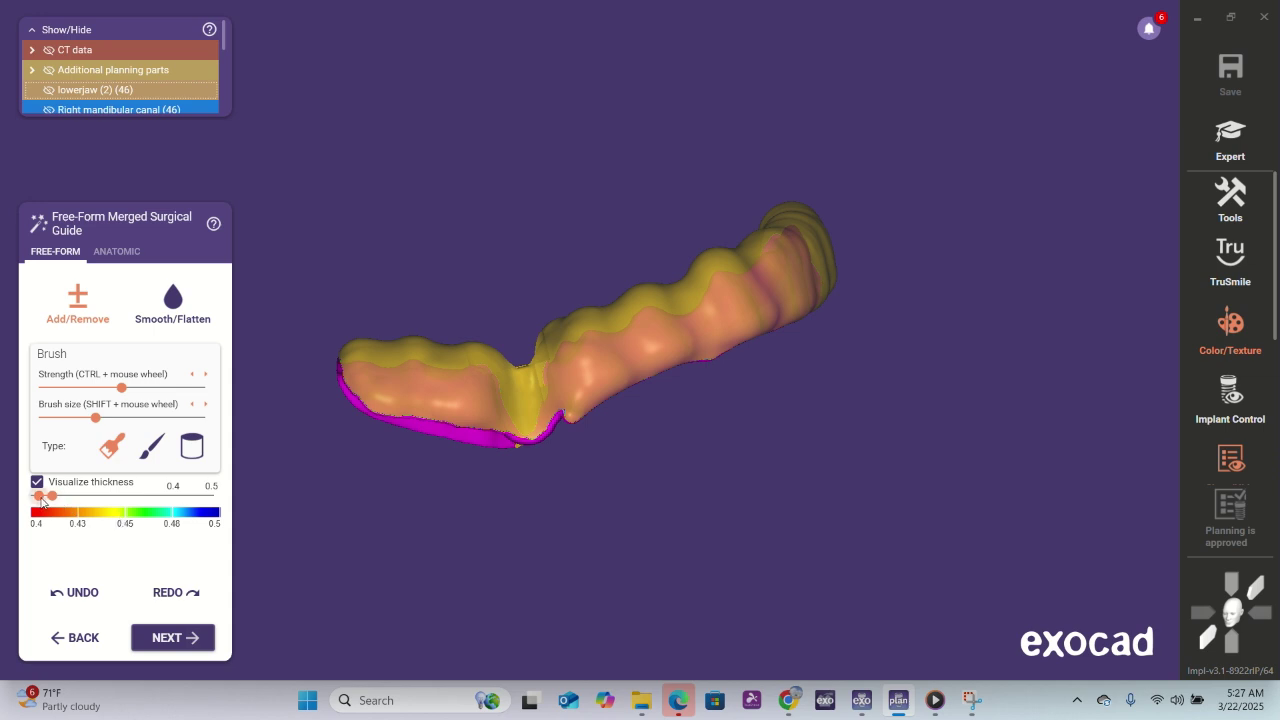
pyautogui.moveTo(67, 500); pyautogui.dragTo(144, 500)
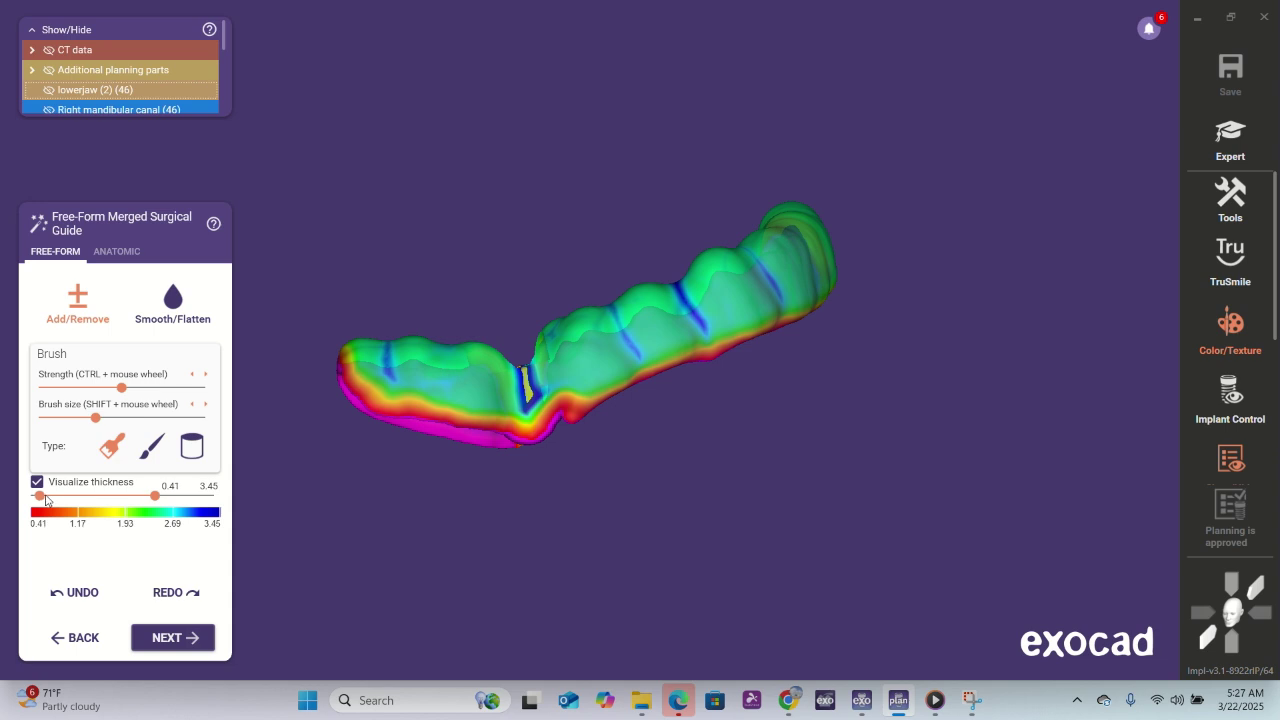
pyautogui.moveTo(45, 500); pyautogui.dragTo(117, 503)
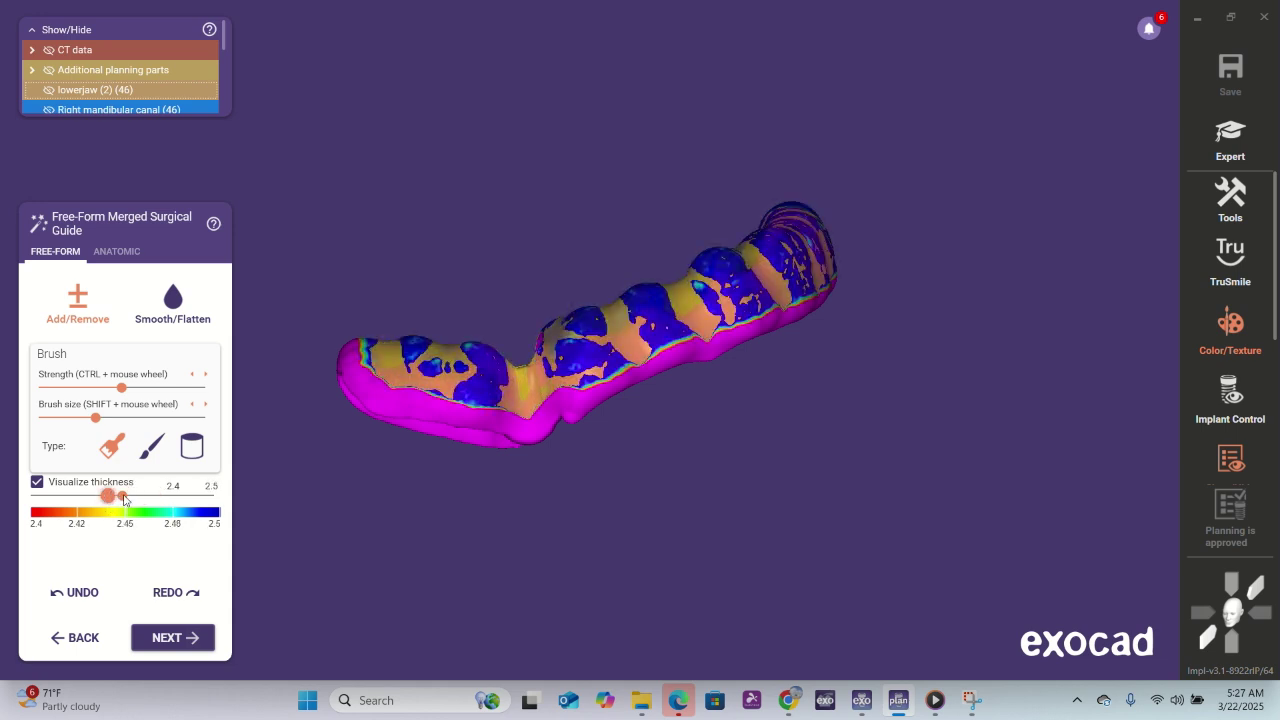
pyautogui.moveTo(124, 500); pyautogui.dragTo(131, 500)
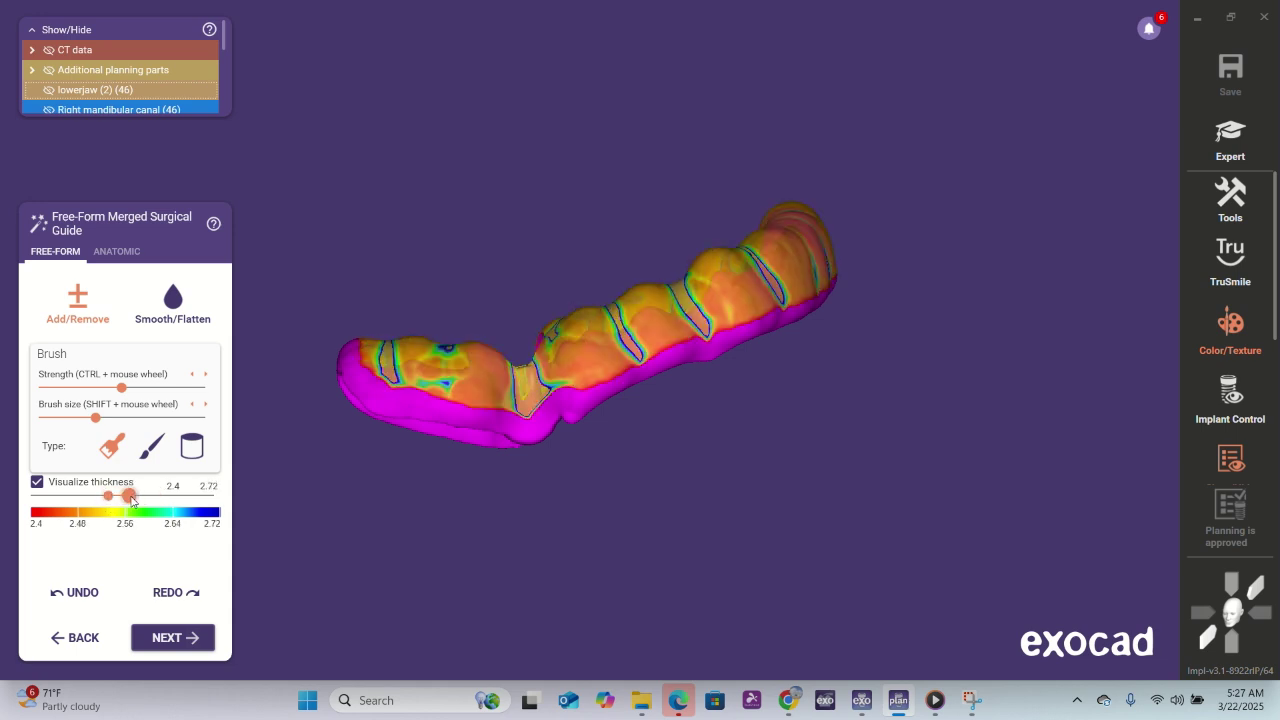
# - Set the thickness visualization range of the merged guide to 0.3–2.33 mm
pyautogui.moveTo(547, 547); pyautogui.dragTo(548, 560, button='right')
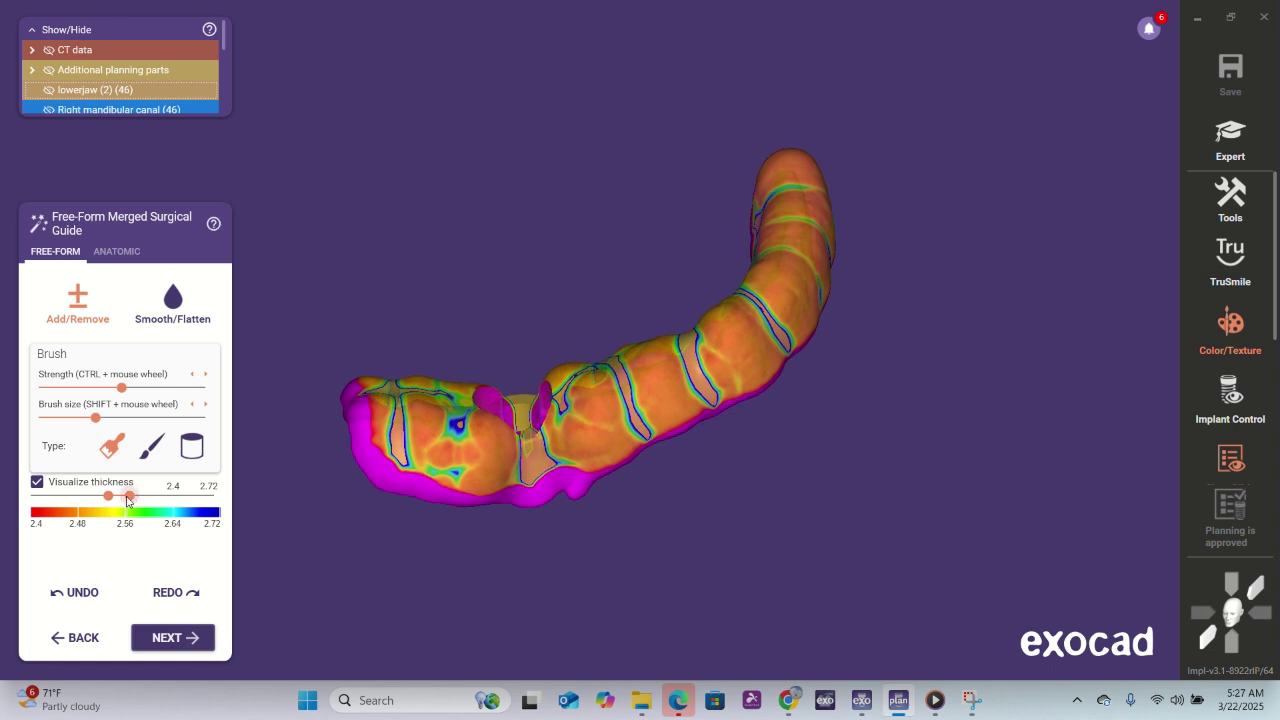
pyautogui.moveTo(128, 501); pyautogui.dragTo(142, 500)
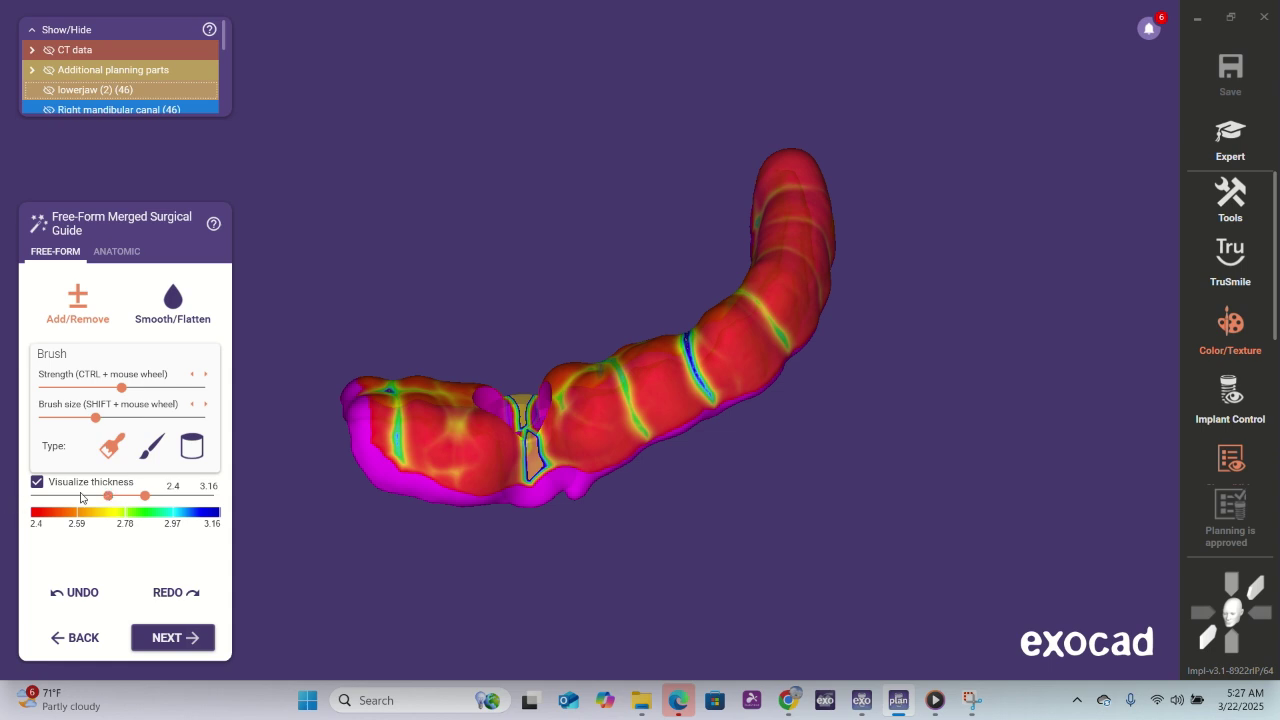
pyautogui.moveTo(108, 497); pyautogui.dragTo(20, 505)
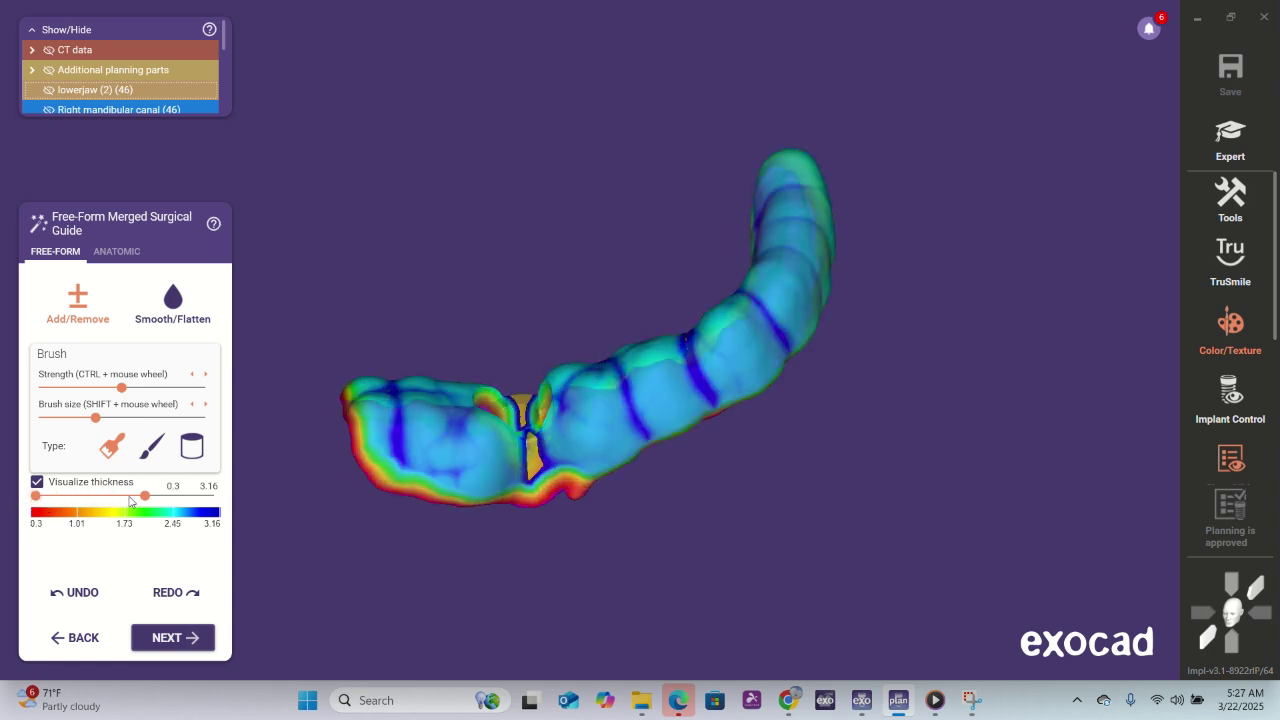
pyautogui.moveTo(146, 497); pyautogui.dragTo(102, 511)
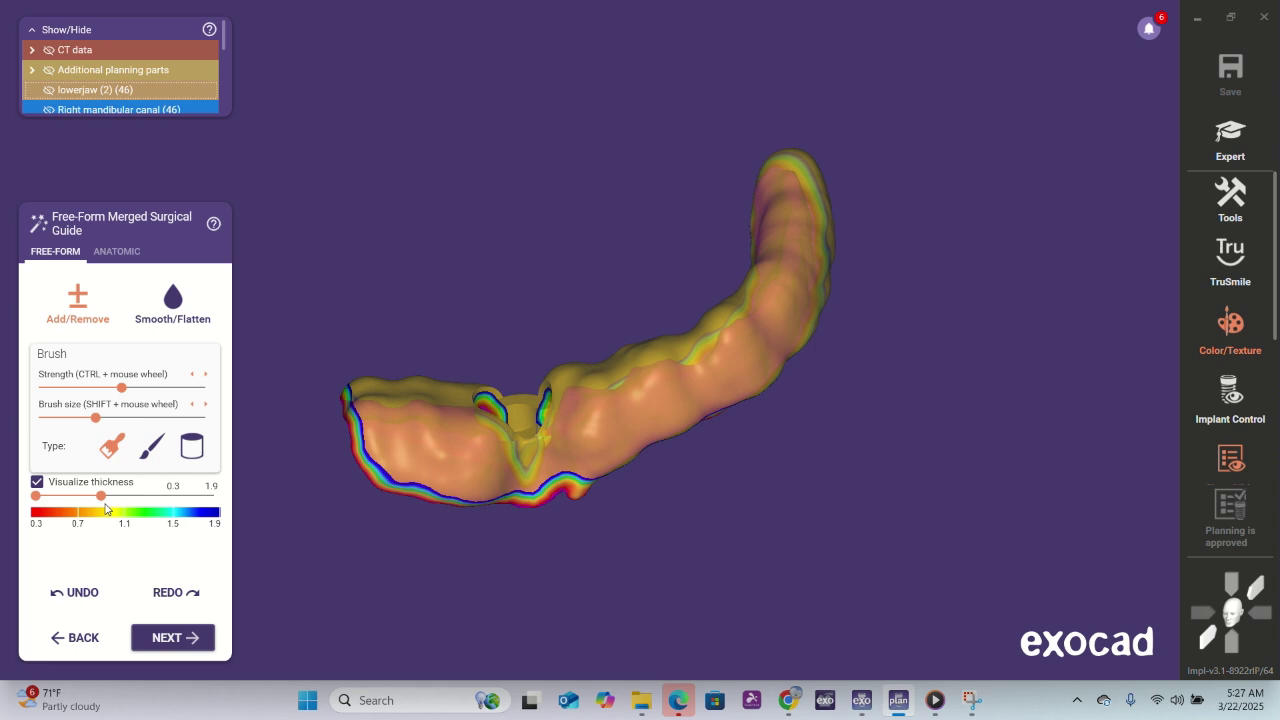
pyautogui.moveTo(103, 502); pyautogui.dragTo(117, 502)
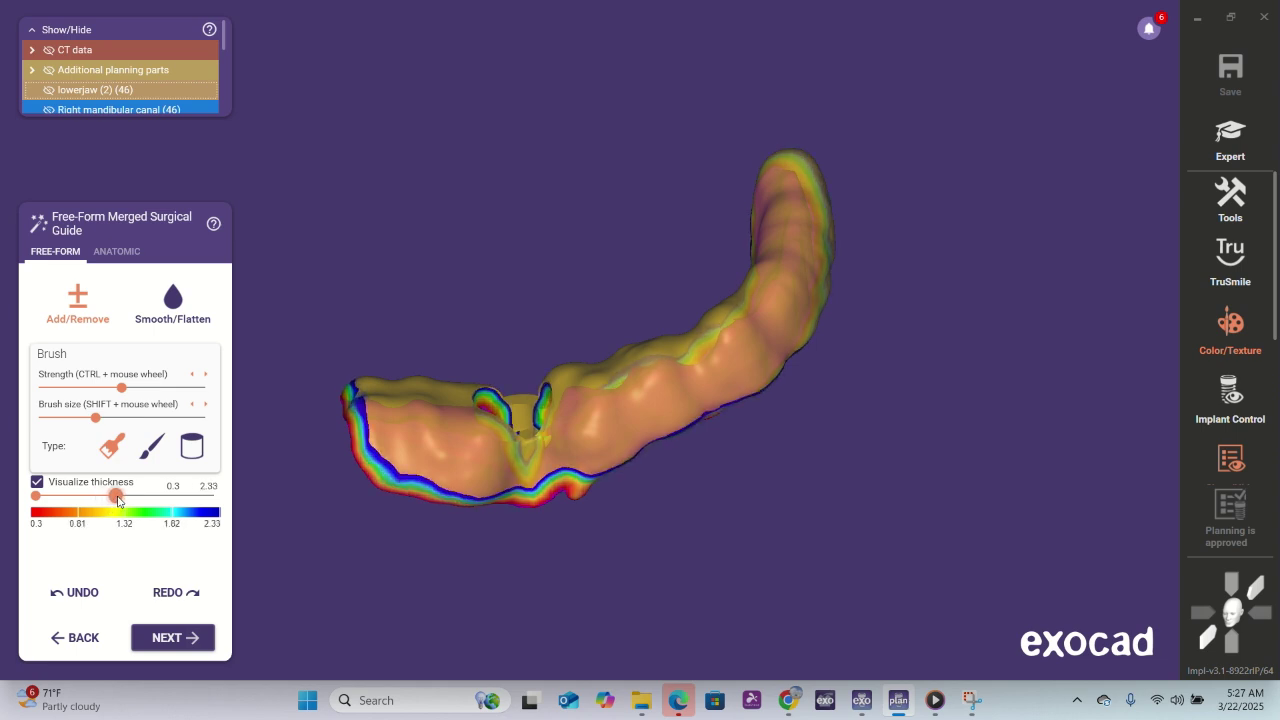
# - Add a small spot of material to the buccal wall below the sleeve opening using the fine brush
pyautogui.moveTo(593, 569); pyautogui.dragTo(592, 573, button='right')
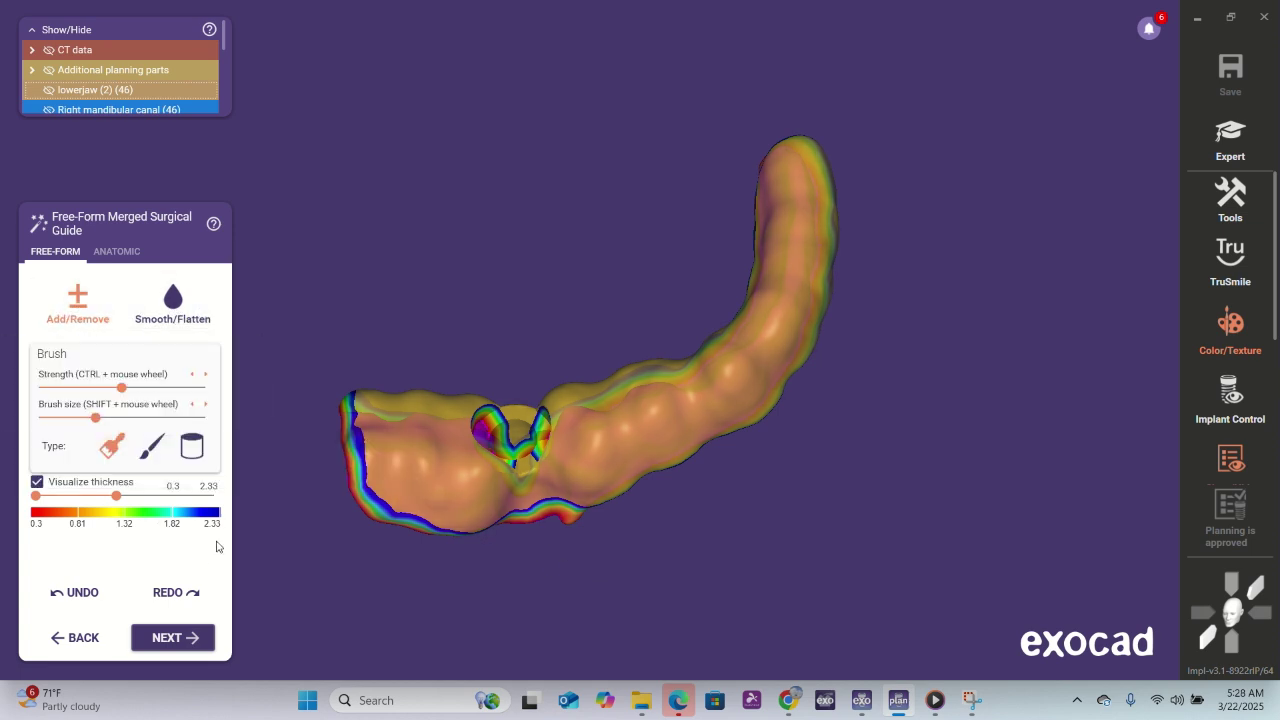
pyautogui.click(154, 450)
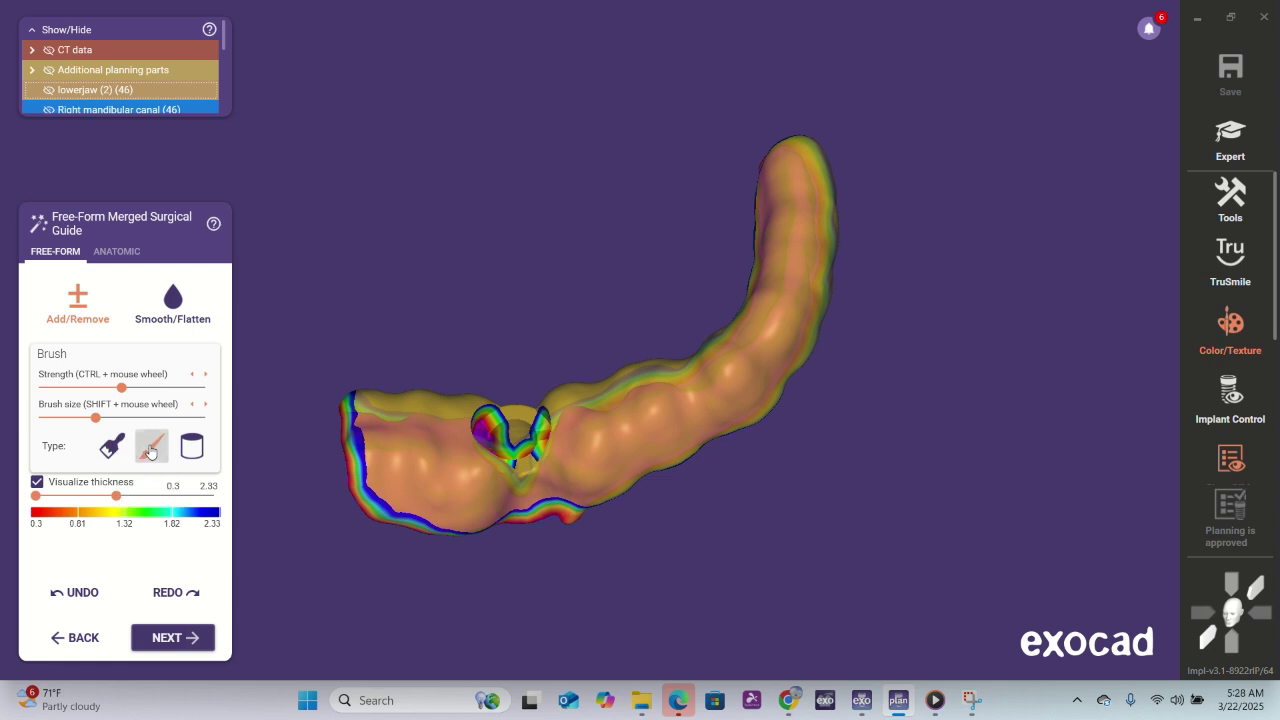
pyautogui.moveTo(566, 597); pyautogui.dragTo(540, 490, button='right')
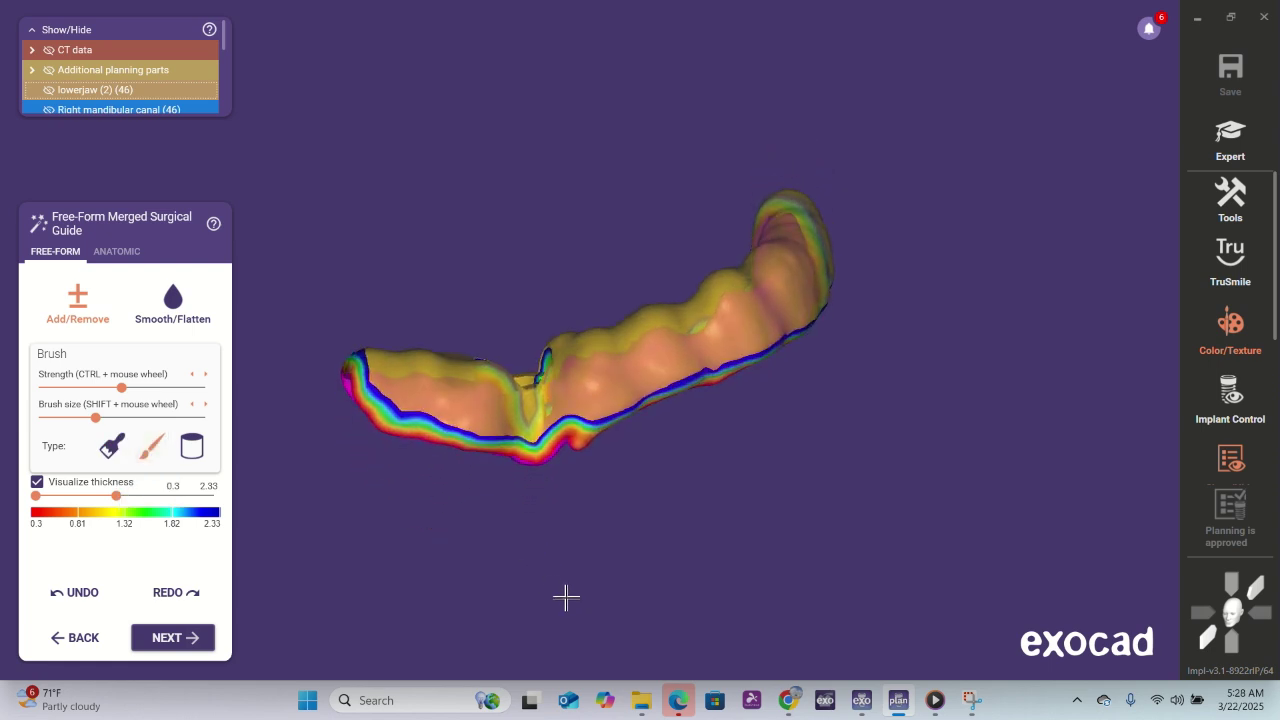
pyautogui.click(543, 430)
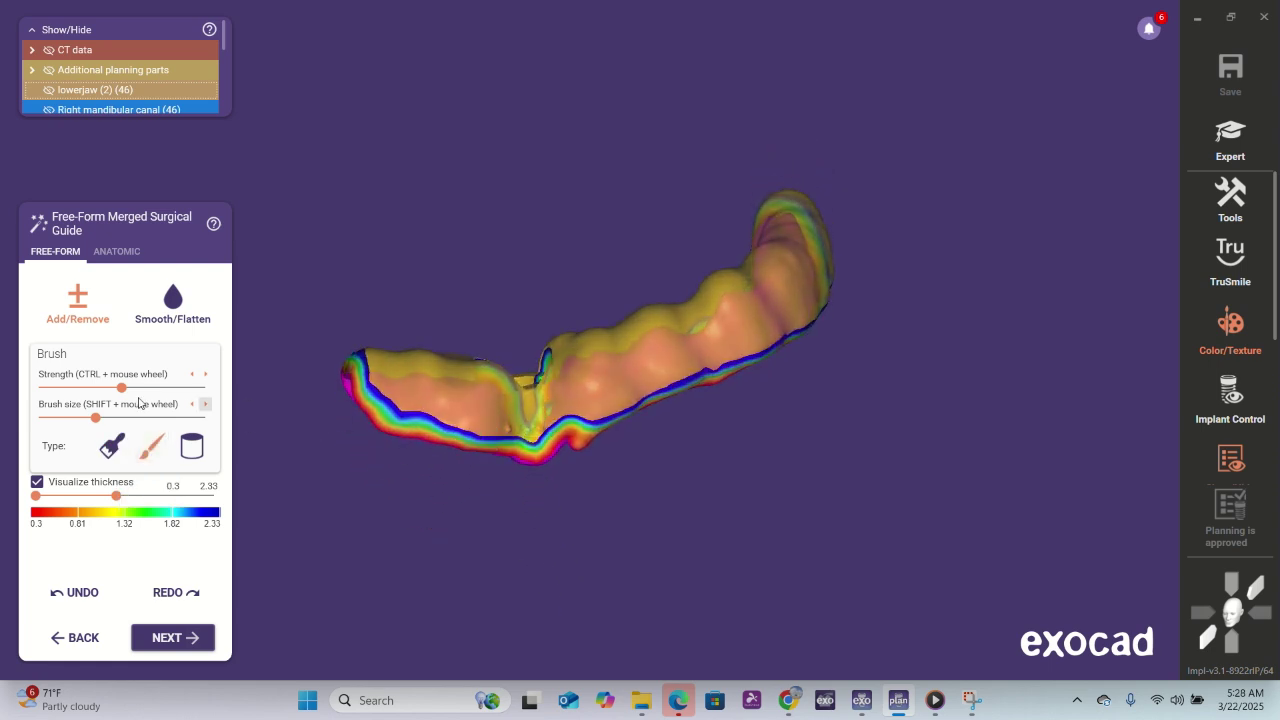
pyautogui.click(76, 311)
pyautogui.moveTo(604, 621); pyautogui.dragTo(609, 531, button='right')
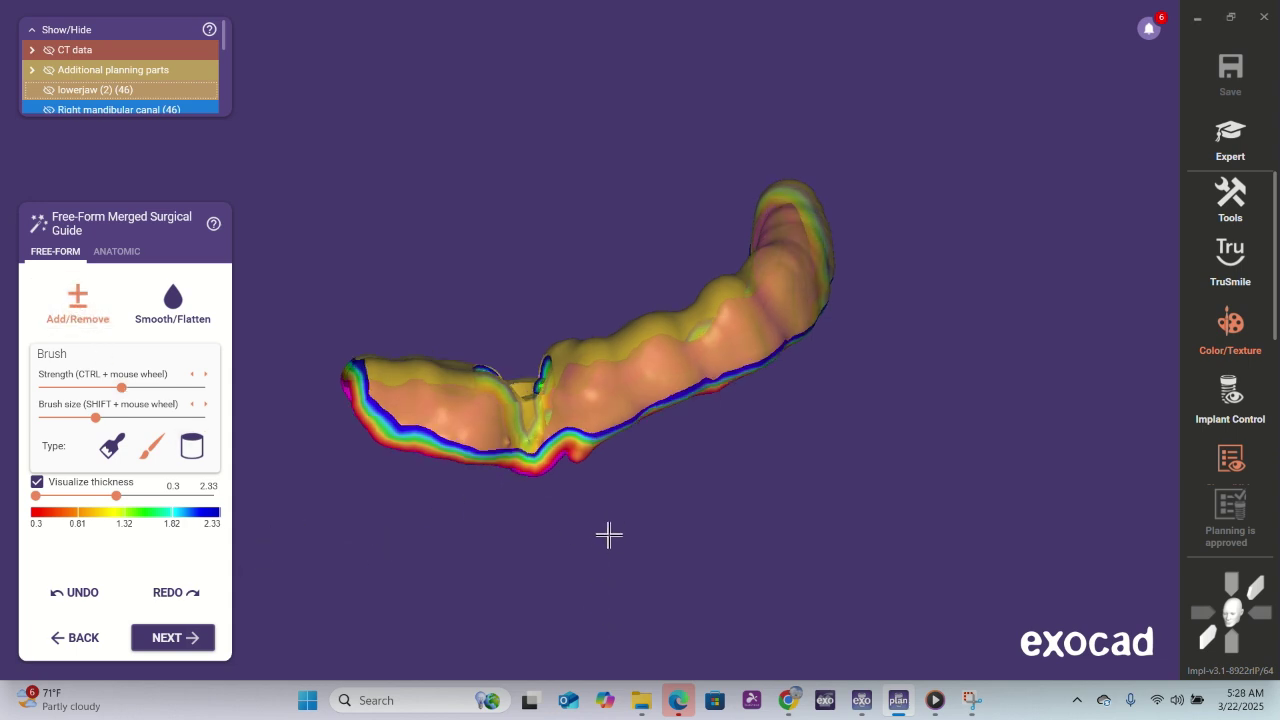
# - Build up more material on the buccal wall below the sleeve opening using the broad brush with higher strength and a larger size
pyautogui.click(112, 446)
pyautogui.scroll(2, 516, 497)
pyautogui.moveTo(563, 492); pyautogui.dragTo(496, 409, button='right')
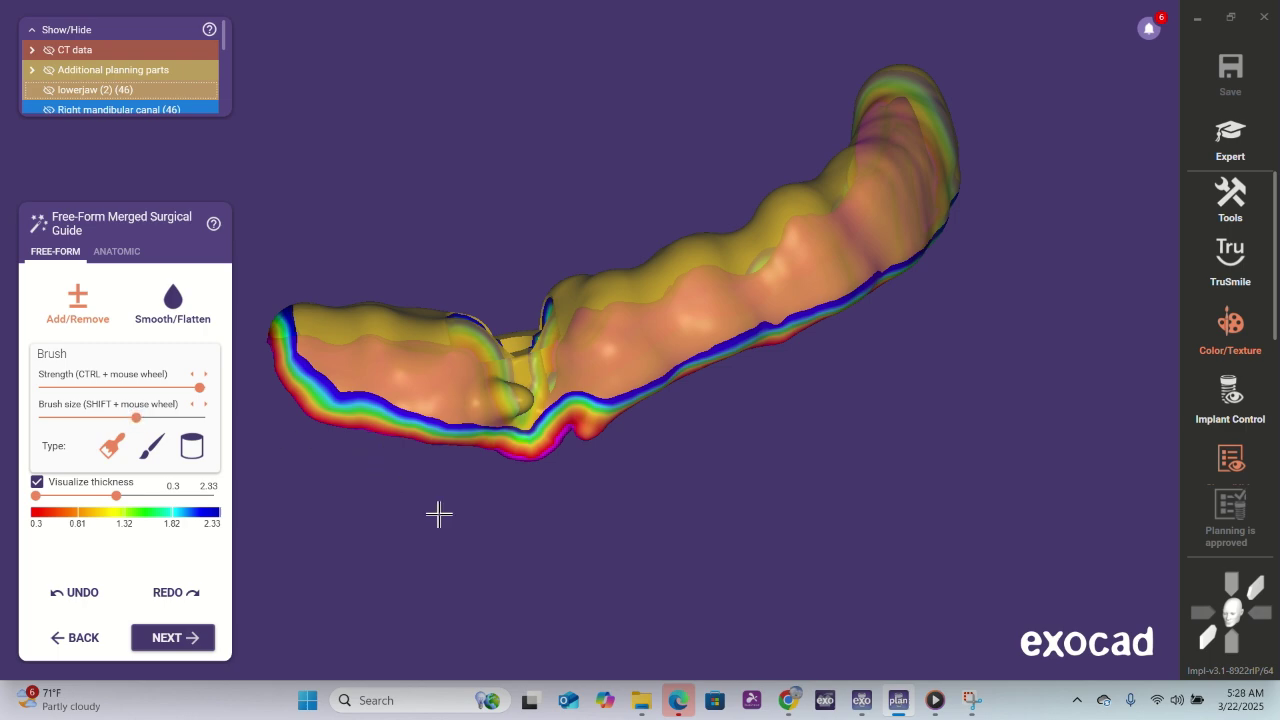
pyautogui.moveTo(438, 514); pyautogui.dragTo(548, 516, button='right')
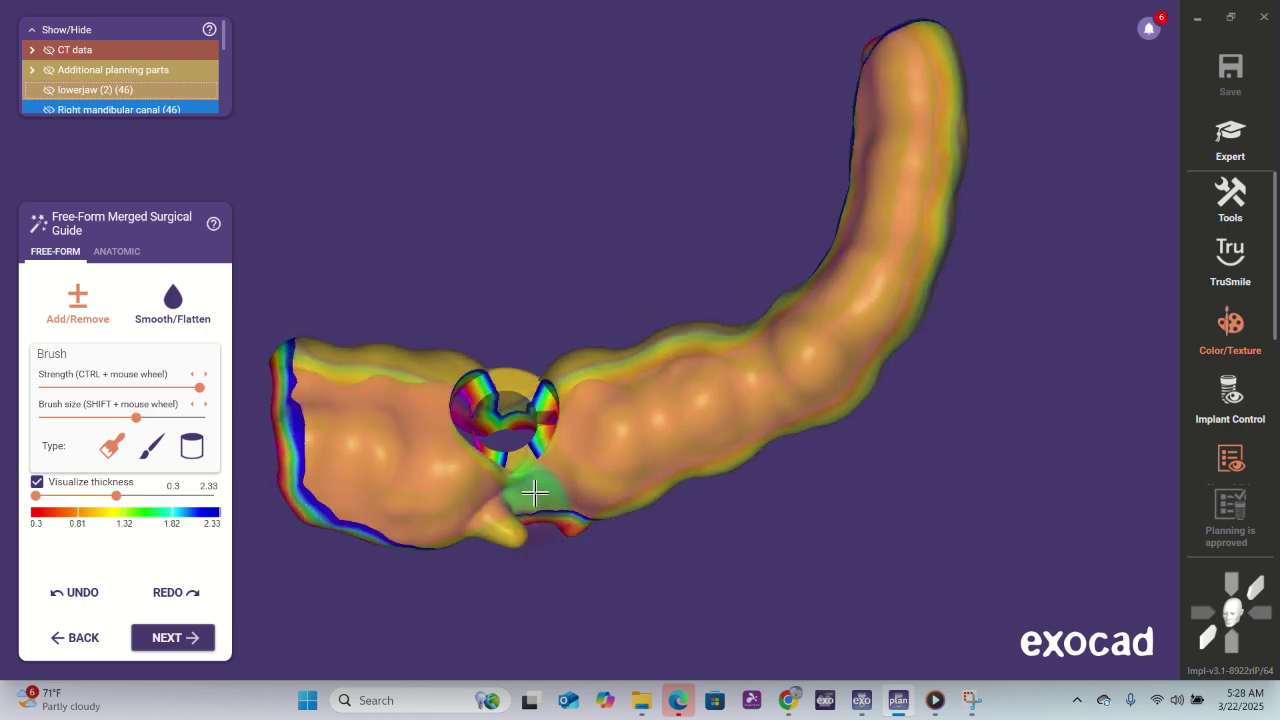
pyautogui.moveTo(517, 545); pyautogui.dragTo(500, 486, button='right')
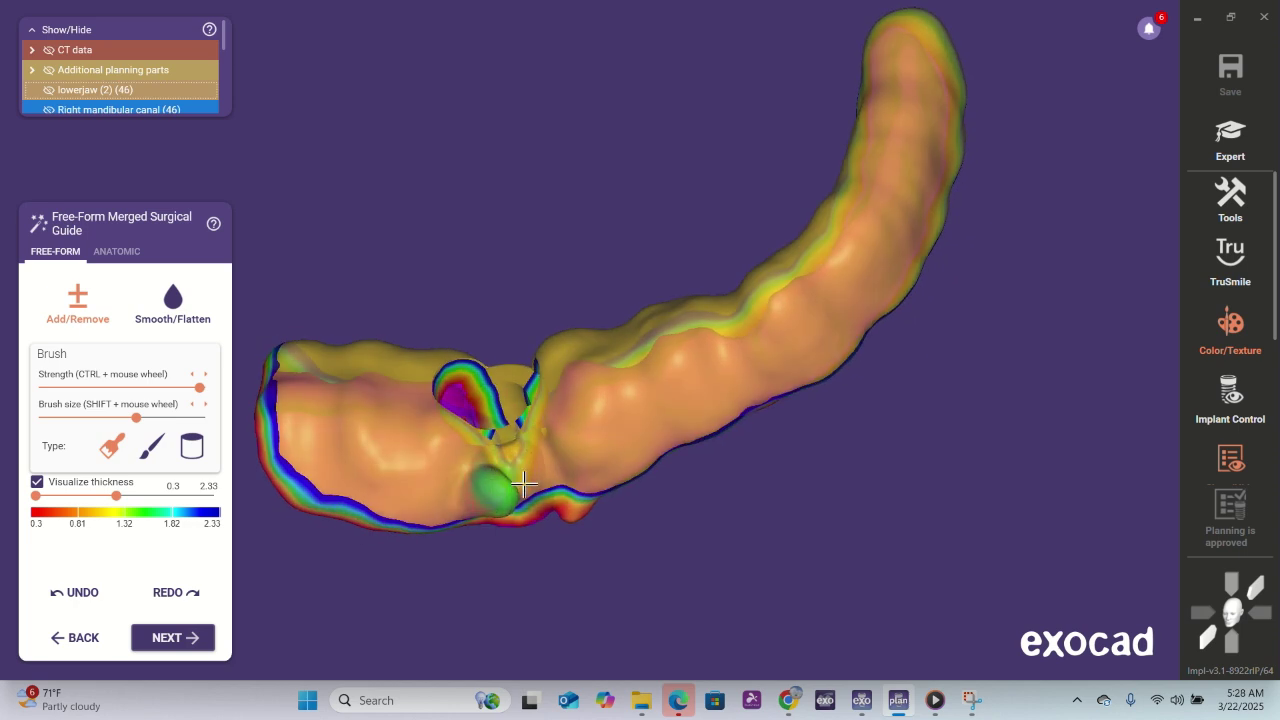
# - Smooth the added material on the buccal wall below the sleeve opening
pyautogui.click(173, 311)
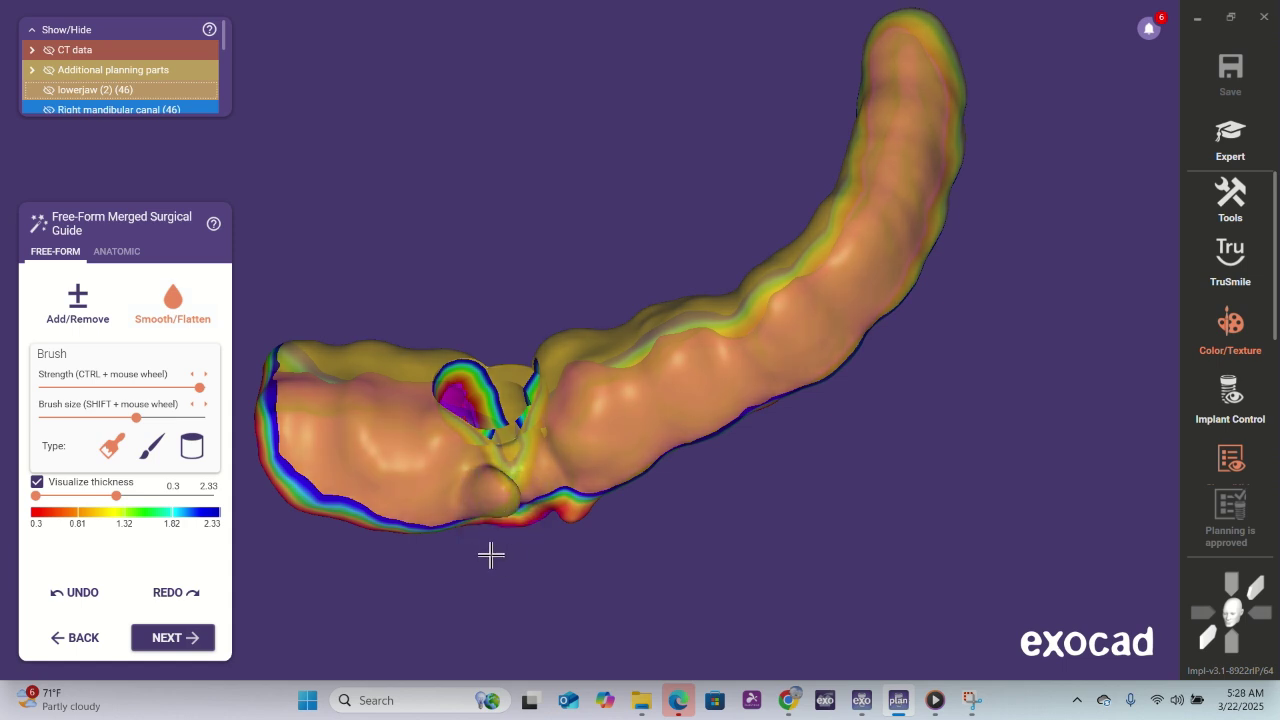
pyautogui.moveTo(490, 556); pyautogui.dragTo(530, 558, button='right')
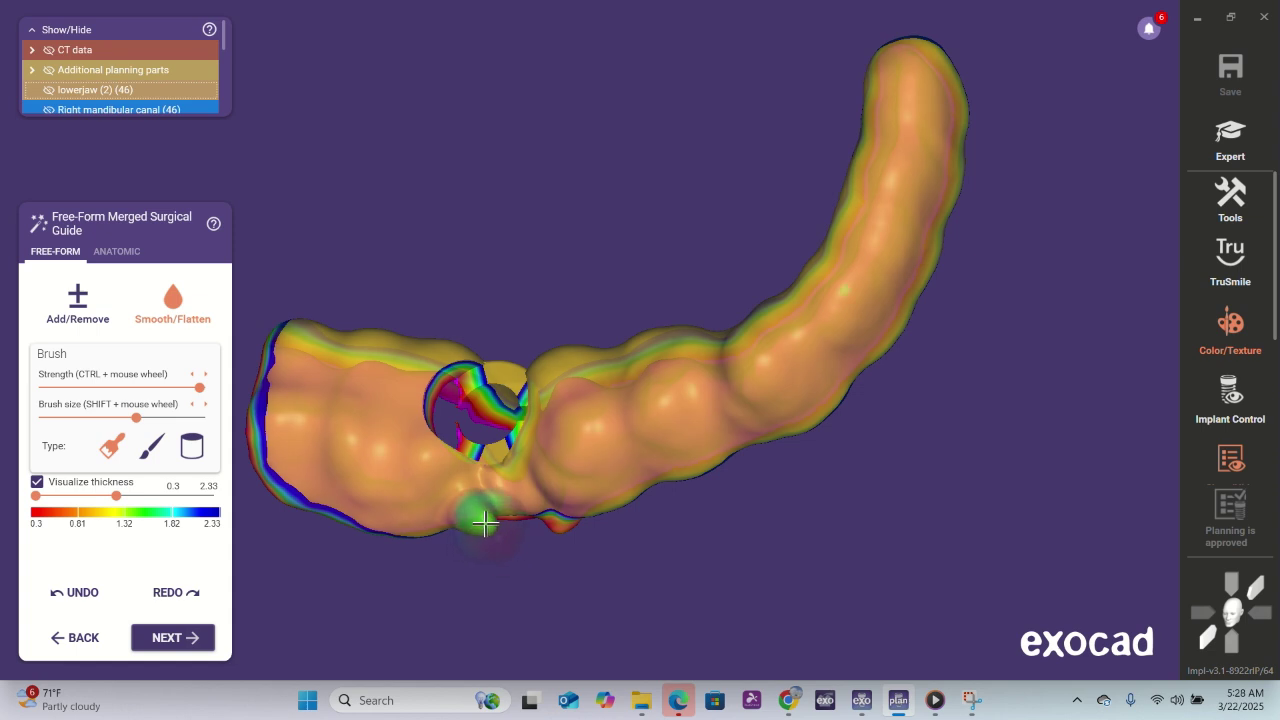
pyautogui.moveTo(478, 513); pyautogui.dragTo(509, 523, button='right')
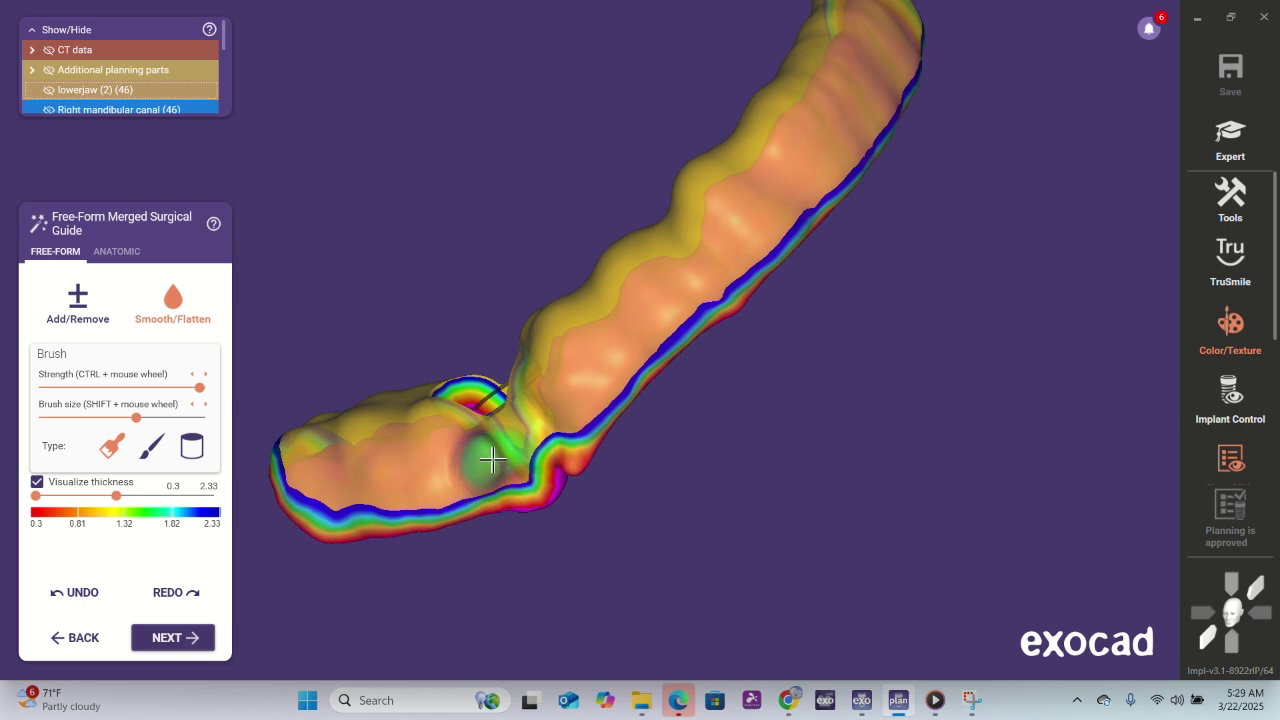
pyautogui.moveTo(488, 450); pyautogui.dragTo(568, 579, button='right')
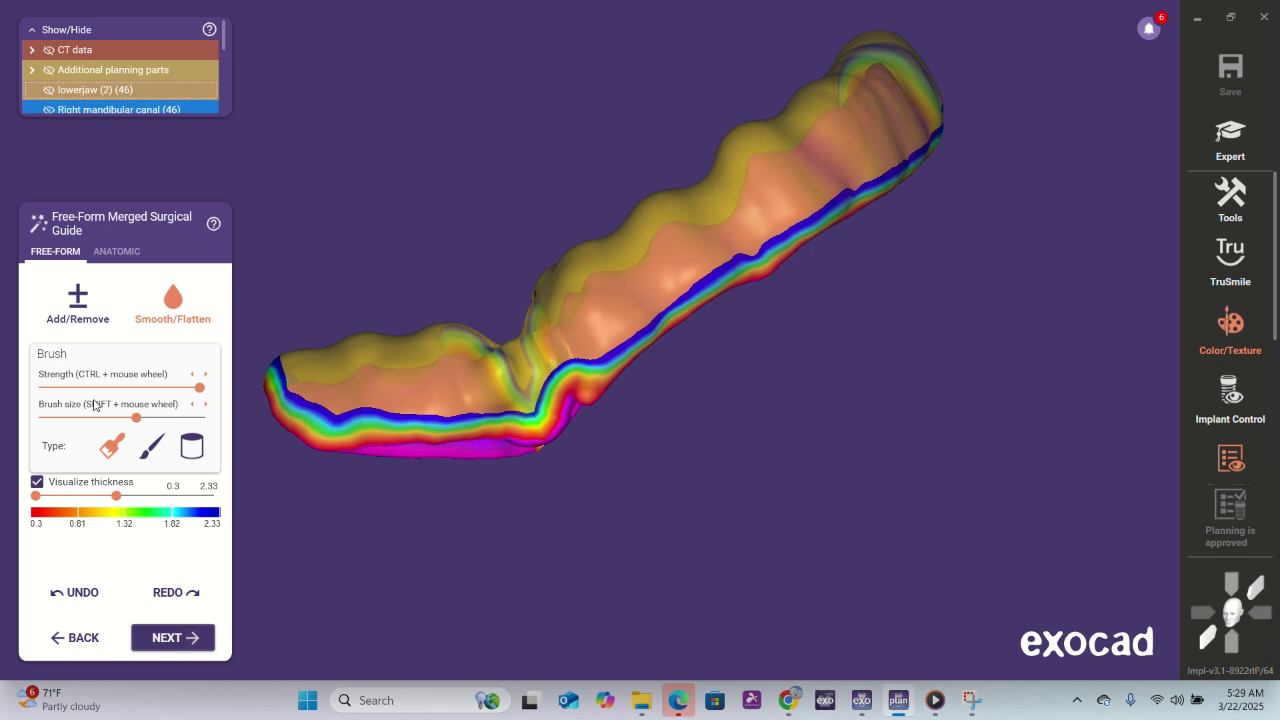
# - Add further material along the thin buccal edge beneath the sleeve opening and inspect the guide's lower edge there
pyautogui.click(99, 315)
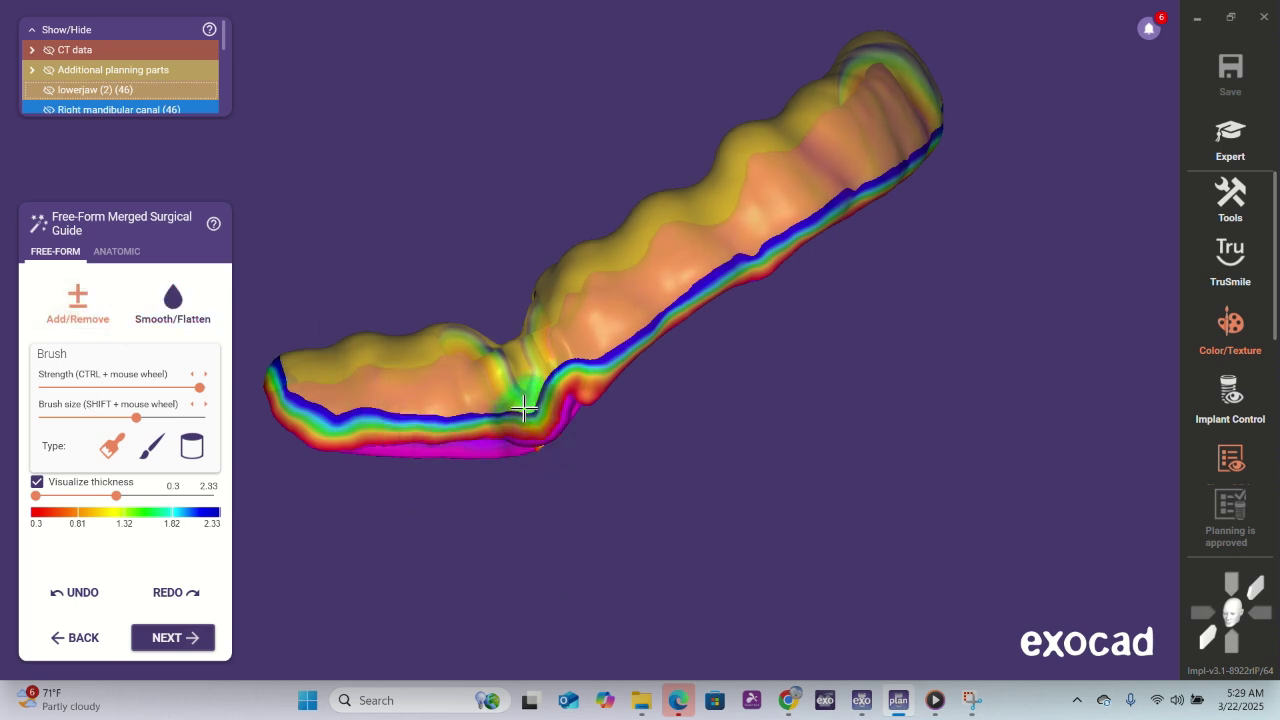
pyautogui.moveTo(527, 411); pyautogui.dragTo(503, 416)
pyautogui.moveTo(592, 436)
pyautogui.mouseDown(button='right')
pyautogui.moveTo(603, 468)
pyautogui.moveTo(530, 468)
pyautogui.mouseUp(button='right')
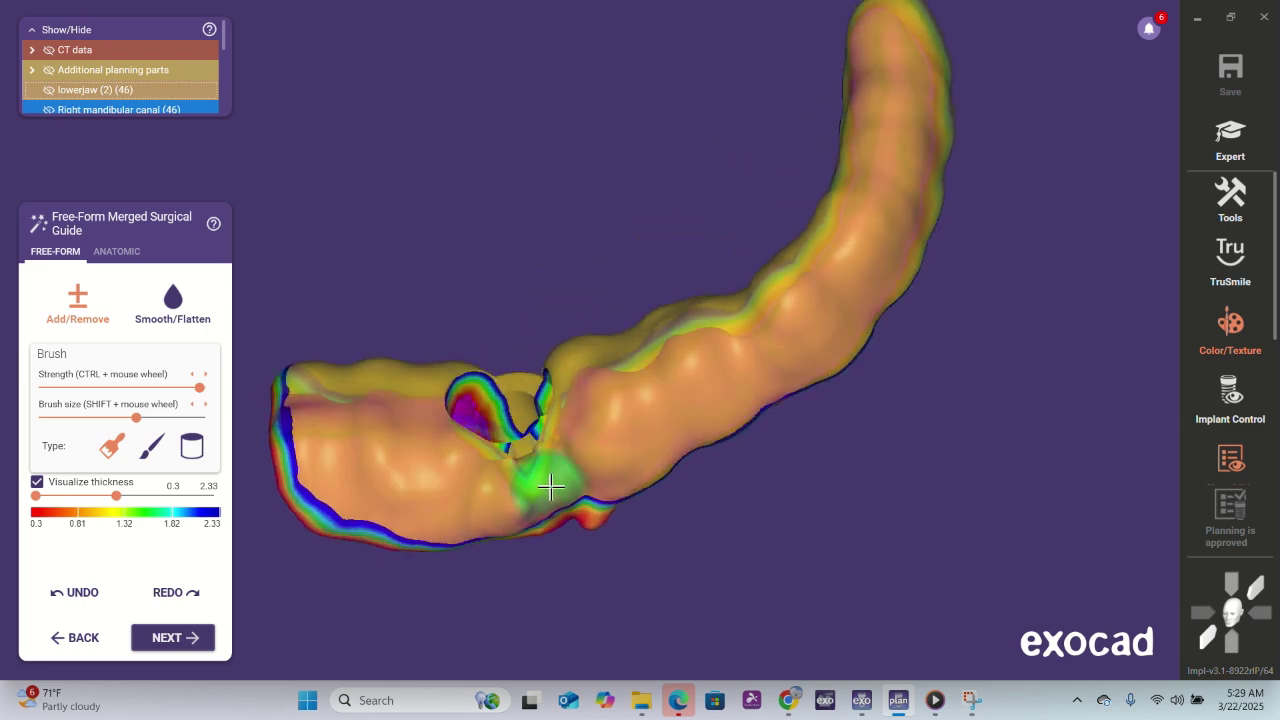
pyautogui.moveTo(557, 560); pyautogui.dragTo(560, 574, button='right')
pyautogui.scroll(3, 574, 550)
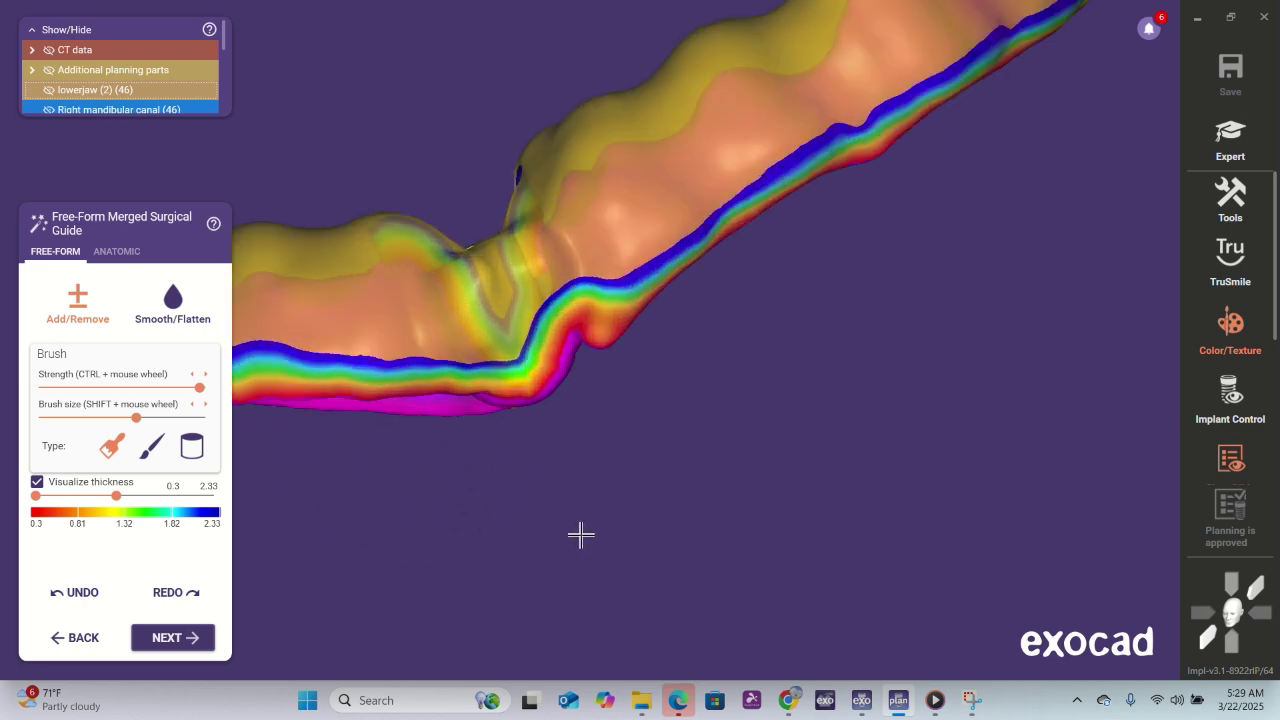
pyautogui.moveTo(614, 514)
pyautogui.mouseDown(button='right')
pyautogui.moveTo(617, 502)
pyautogui.moveTo(680, 614)
pyautogui.moveTo(629, 437)
pyautogui.mouseUp(button='right')
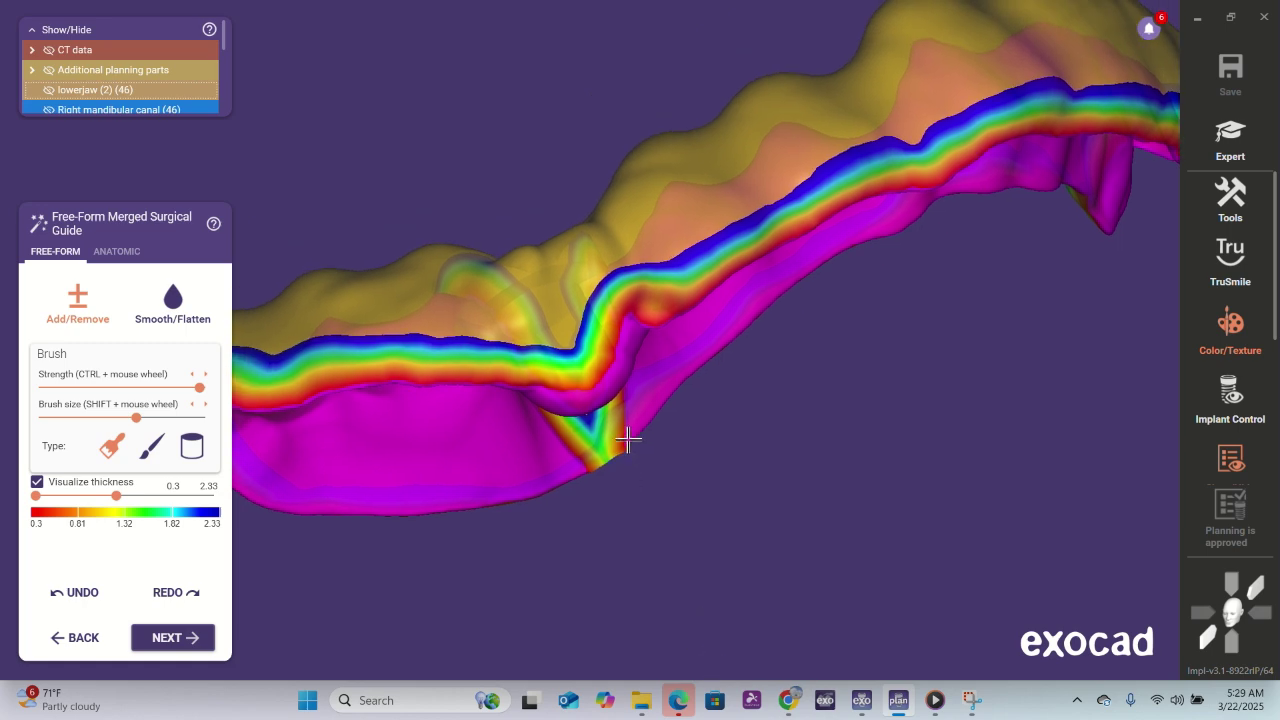
# - Add more material around the thin buccal wall beneath the sleeve opening with the broad brush at high strength
pyautogui.moveTo(525, 348)
pyautogui.mouseDown(button='right')
pyautogui.moveTo(654, 414)
pyautogui.moveTo(676, 516)
pyautogui.mouseUp(button='right')
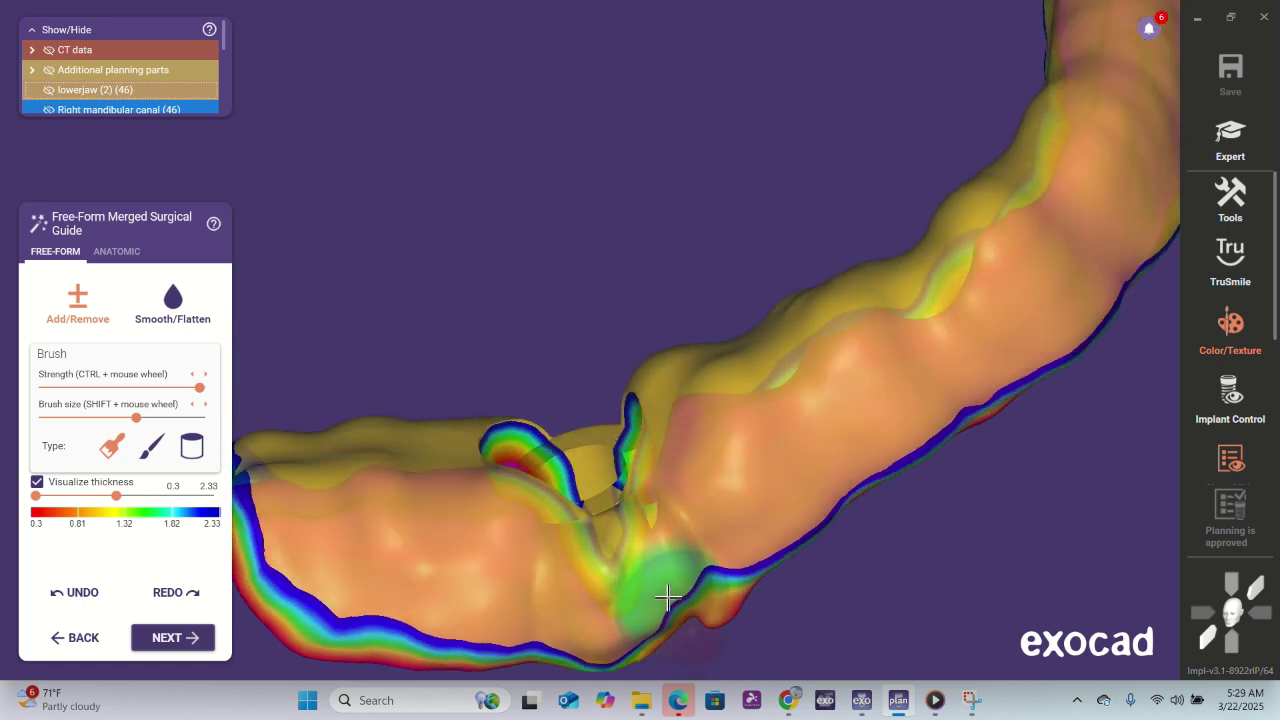
pyautogui.moveTo(654, 569)
pyautogui.mouseDown(button='right')
pyautogui.moveTo(671, 606)
pyautogui.moveTo(761, 652)
pyautogui.moveTo(822, 544)
pyautogui.mouseUp(button='right')
pyautogui.moveTo(717, 461)
pyautogui.mouseDown(button='right')
pyautogui.moveTo(720, 434)
pyautogui.moveTo(916, 353)
pyautogui.mouseUp(button='right')
pyautogui.moveTo(917, 354)
pyautogui.mouseDown()
pyautogui.moveTo(926, 341)
pyautogui.moveTo(947, 355)
pyautogui.moveTo(976, 417)
pyautogui.moveTo(1040, 417)
pyautogui.moveTo(950, 338)
pyautogui.moveTo(938, 302)
pyautogui.moveTo(970, 292)
pyautogui.moveTo(971, 277)
pyautogui.moveTo(1023, 393)
pyautogui.mouseUp()
pyautogui.moveTo(1023, 393)
pyautogui.mouseDown(button='right')
pyautogui.moveTo(663, 486)
pyautogui.moveTo(704, 494)
pyautogui.mouseUp(button='right')
pyautogui.moveTo(704, 494)
pyautogui.mouseDown()
pyautogui.moveTo(729, 457)
pyautogui.moveTo(691, 517)
pyautogui.moveTo(703, 509)
pyautogui.moveTo(740, 529)
pyautogui.moveTo(734, 492)
pyautogui.moveTo(700, 520)
pyautogui.moveTo(700, 457)
pyautogui.moveTo(726, 553)
pyautogui.mouseUp()
pyautogui.moveTo(726, 555)
pyautogui.mouseDown(button='right')
pyautogui.moveTo(697, 588)
pyautogui.moveTo(764, 556)
pyautogui.mouseUp(button='right')
pyautogui.moveTo(765, 557)
pyautogui.mouseDown()
pyautogui.moveTo(750, 540)
pyautogui.moveTo(766, 557)
pyautogui.moveTo(706, 574)
pyautogui.mouseUp()
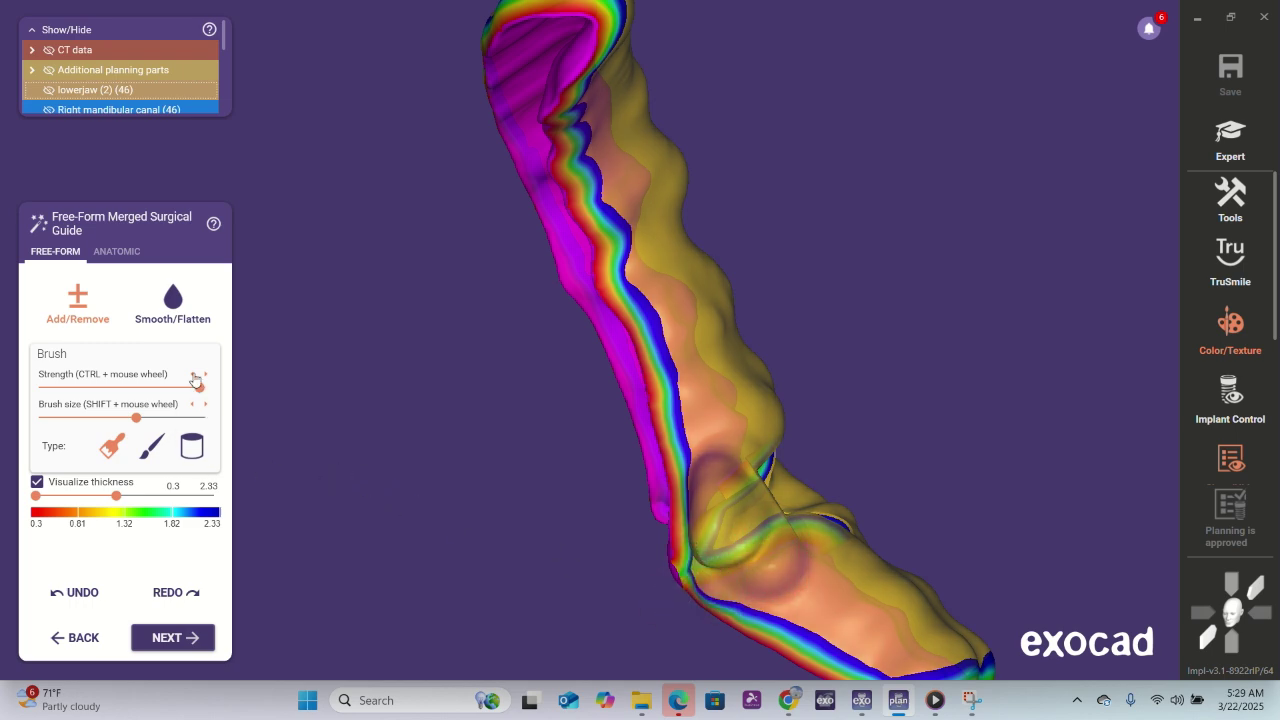
# - Smooth the added material around the buccal wall beneath the sleeve with reduced strength and a smaller brush size
pyautogui.click(173, 300)
pyautogui.scroll(4, 714, 551)
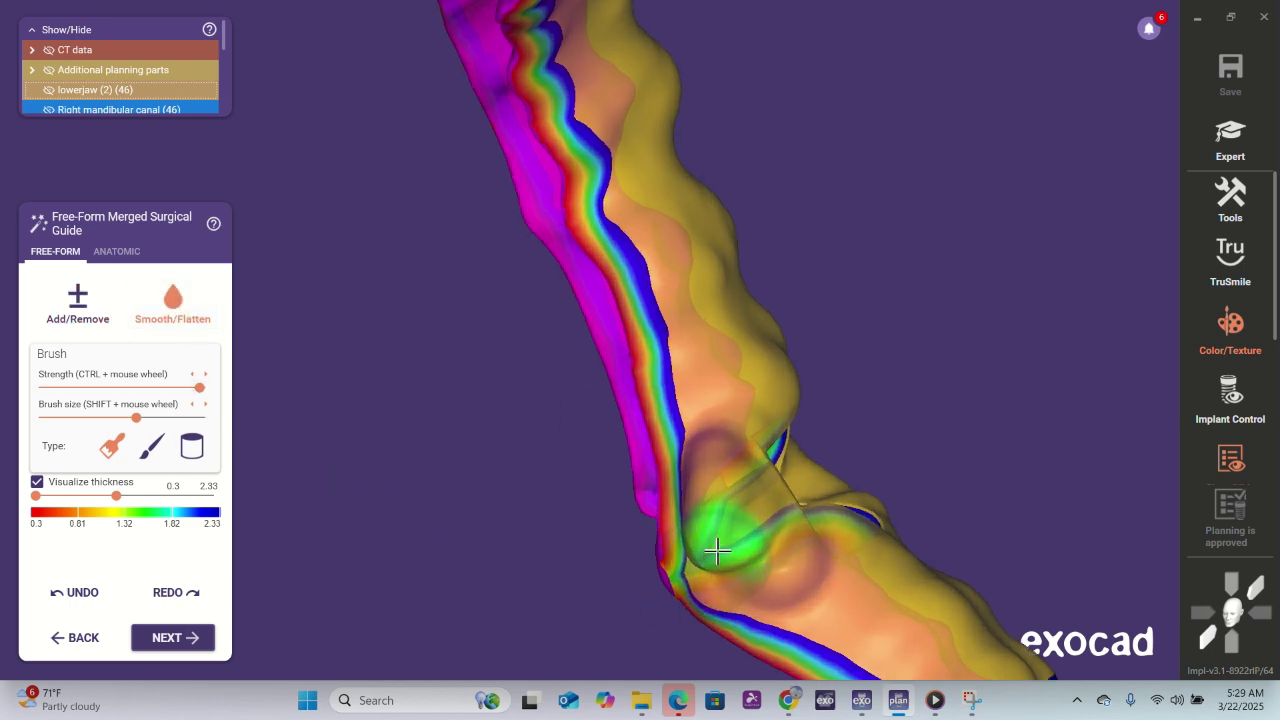
pyautogui.moveTo(590, 480); pyautogui.dragTo(588, 540, button='right')
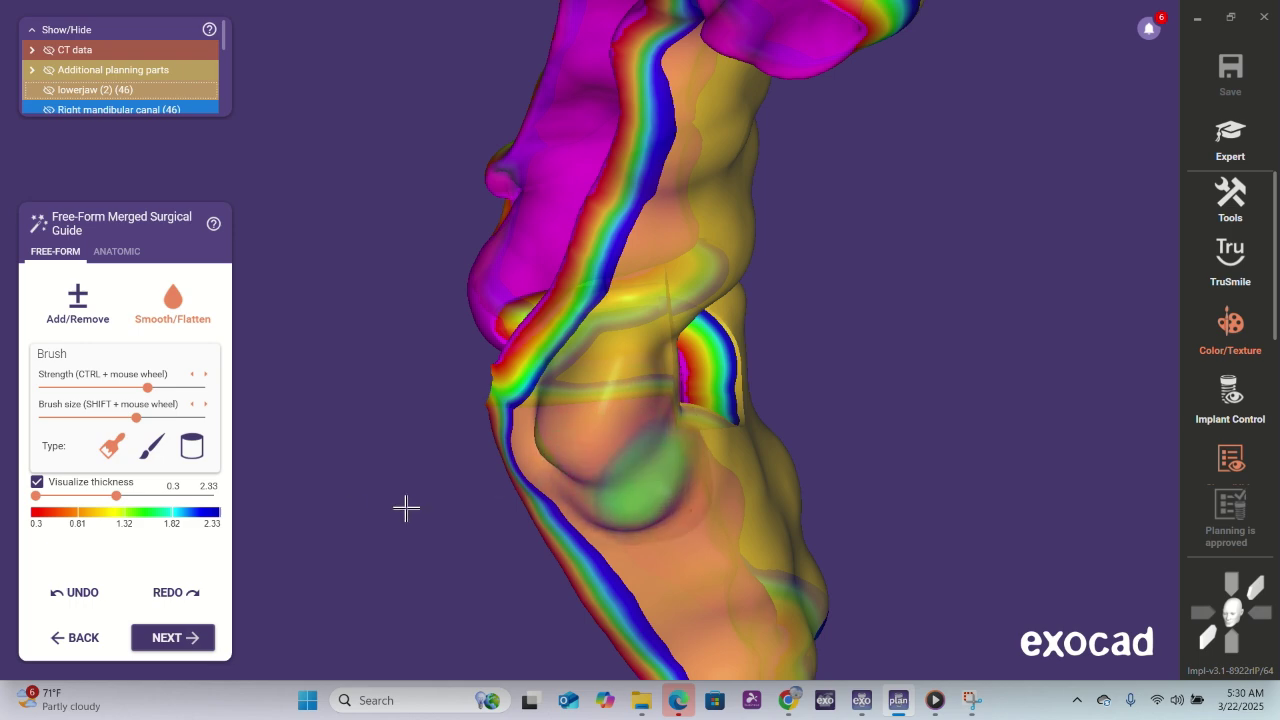
pyautogui.moveTo(406, 509); pyautogui.dragTo(345, 495, button='right')
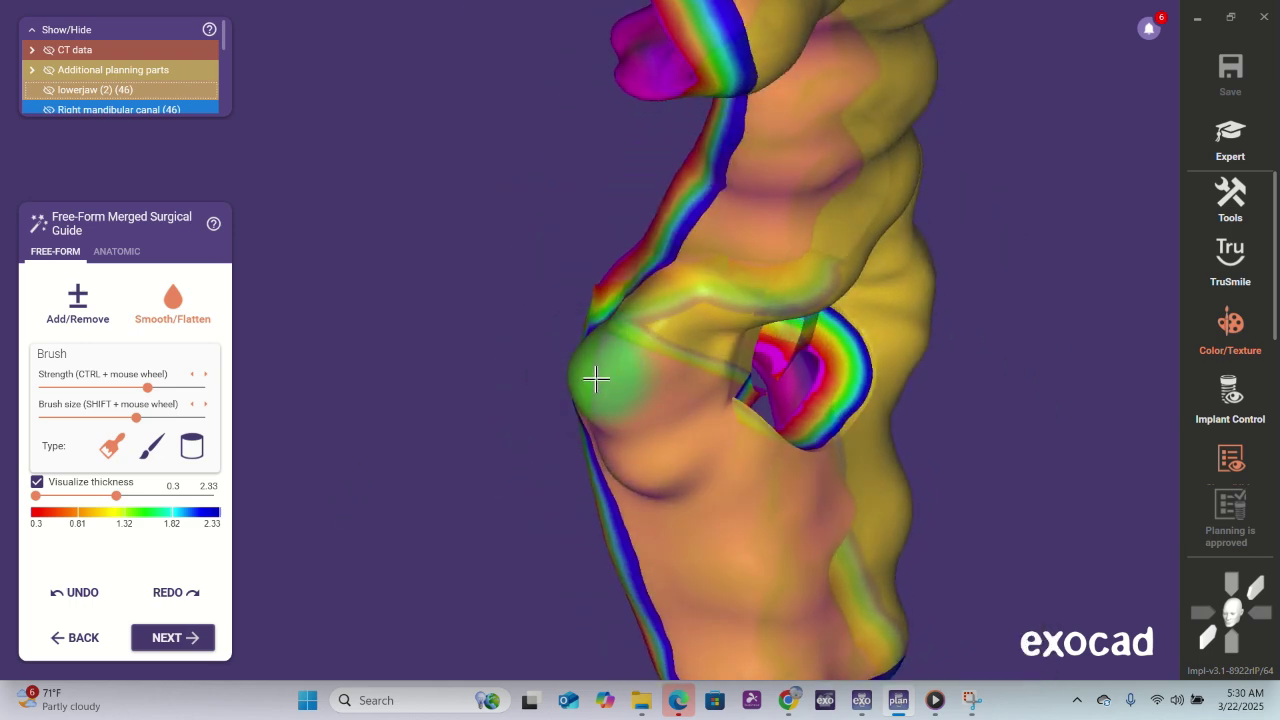
pyautogui.moveTo(577, 380)
pyautogui.mouseDown(button='right')
pyautogui.moveTo(517, 386)
pyautogui.moveTo(529, 391)
pyautogui.moveTo(493, 363)
pyautogui.mouseUp(button='right')
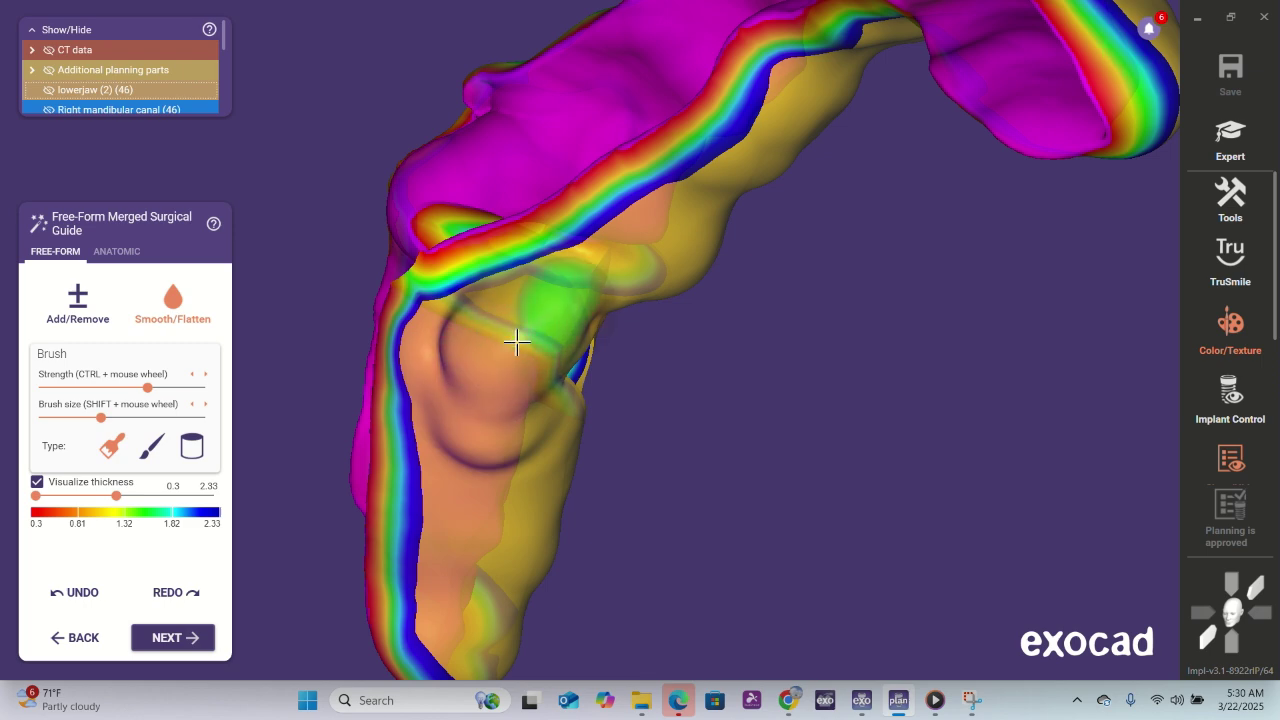
pyautogui.scroll(5, 530, 332)
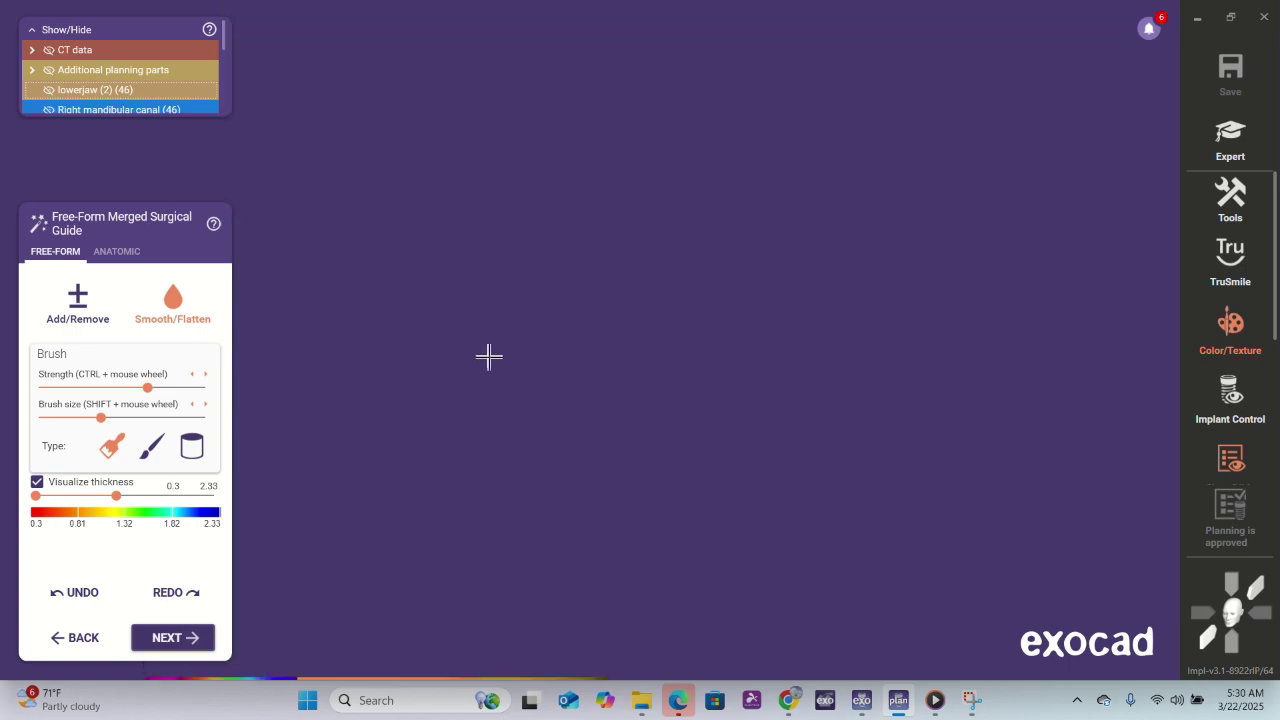
pyautogui.moveTo(489, 357); pyautogui.dragTo(650, 627, button='right')
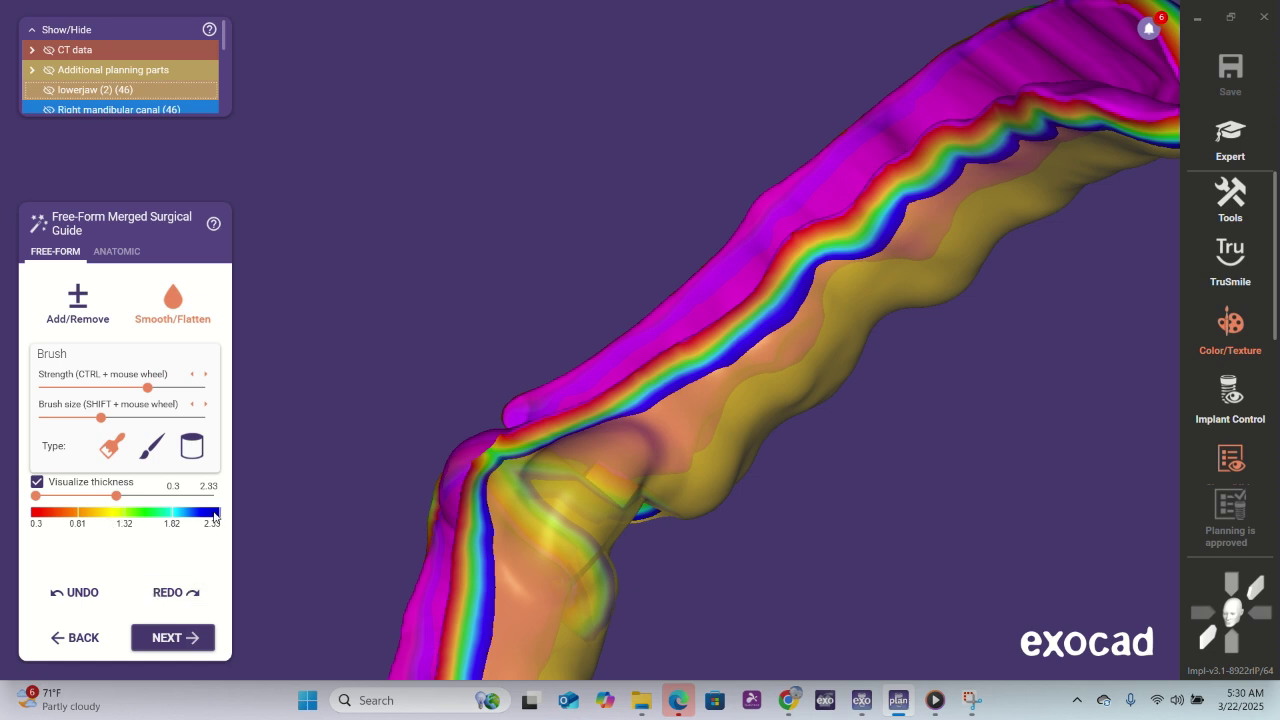
# - Turn off the thickness visualization and fill the hollow in the buccal wall beside the sleeve using a lower-strength add brush
pyautogui.click(36, 484)
pyautogui.moveTo(662, 601); pyautogui.dragTo(580, 384, button='right')
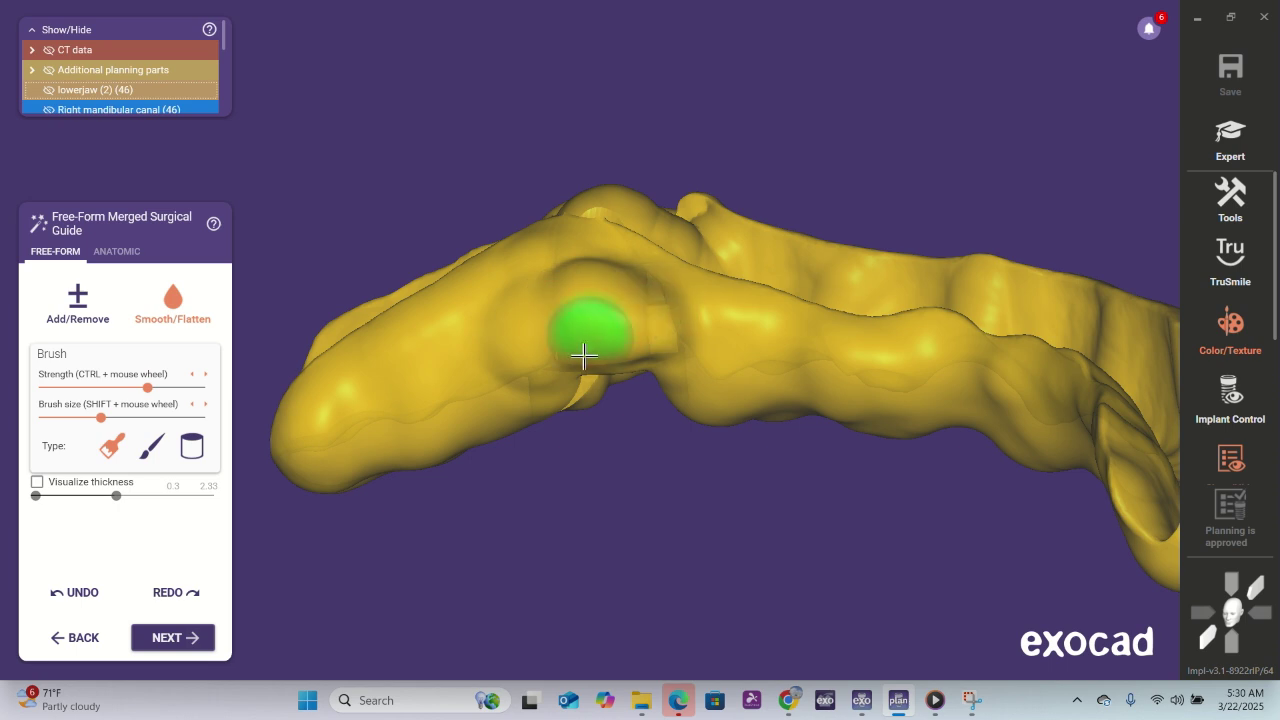
pyautogui.moveTo(580, 357)
pyautogui.mouseDown(button='right')
pyautogui.moveTo(586, 417)
pyautogui.moveTo(575, 414)
pyautogui.mouseUp(button='right')
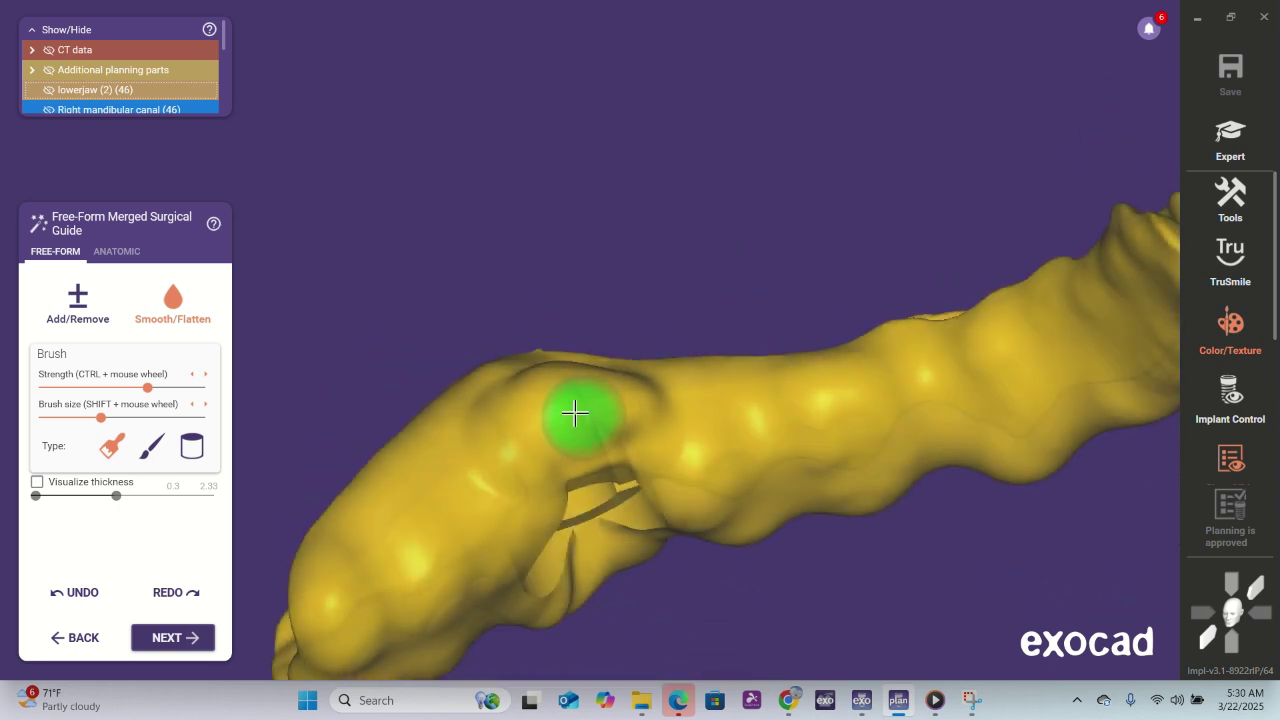
pyautogui.click(78, 300)
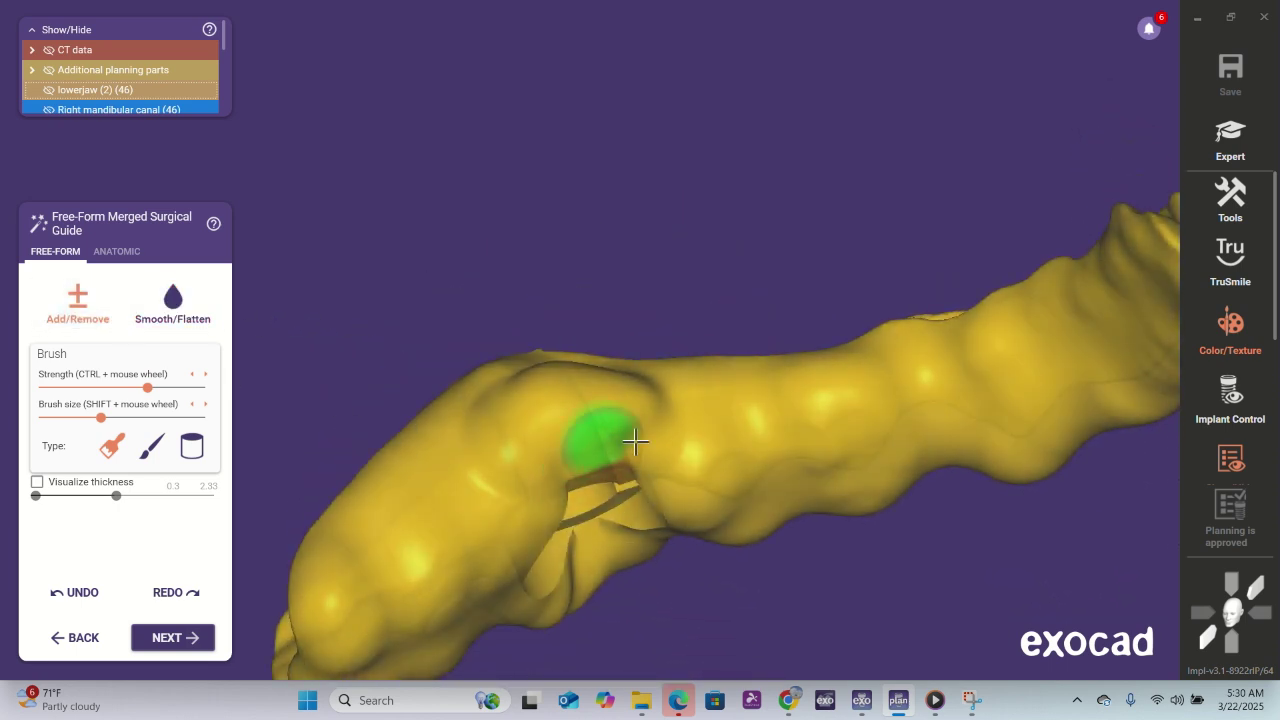
pyautogui.moveTo(706, 551); pyautogui.dragTo(770, 603, button='right')
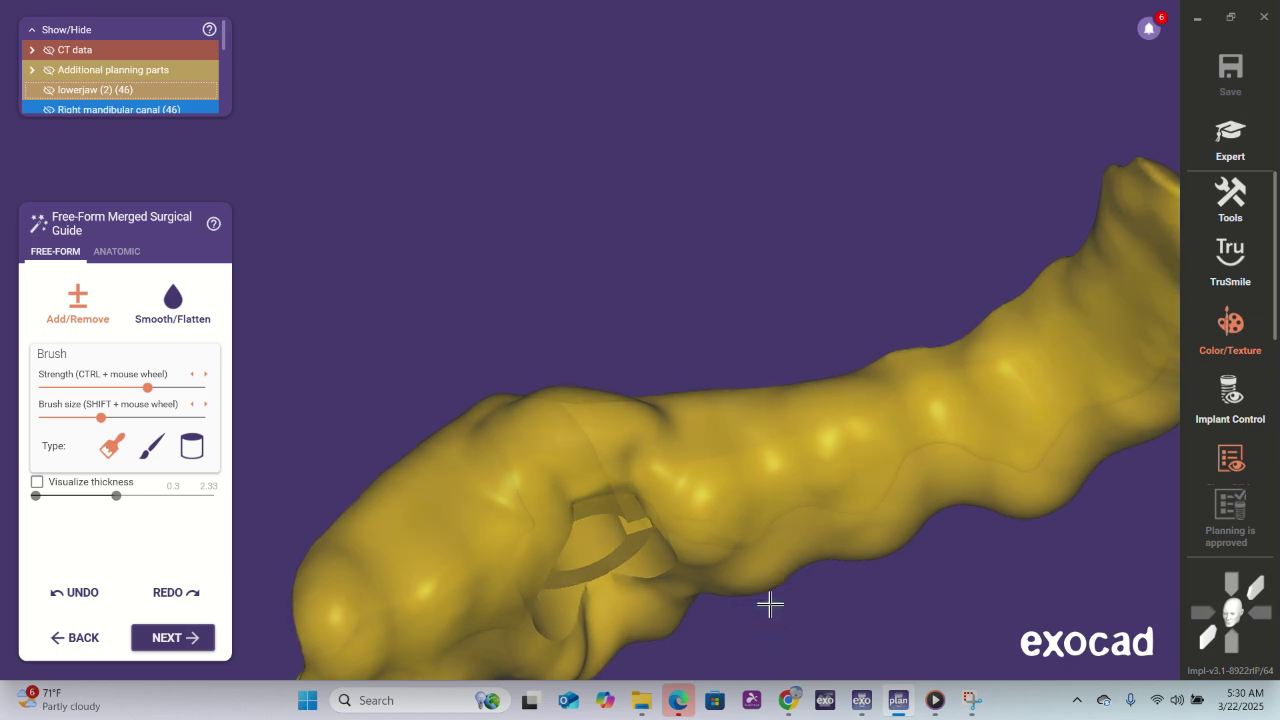
pyautogui.moveTo(754, 338); pyautogui.dragTo(5, 343, button='right')
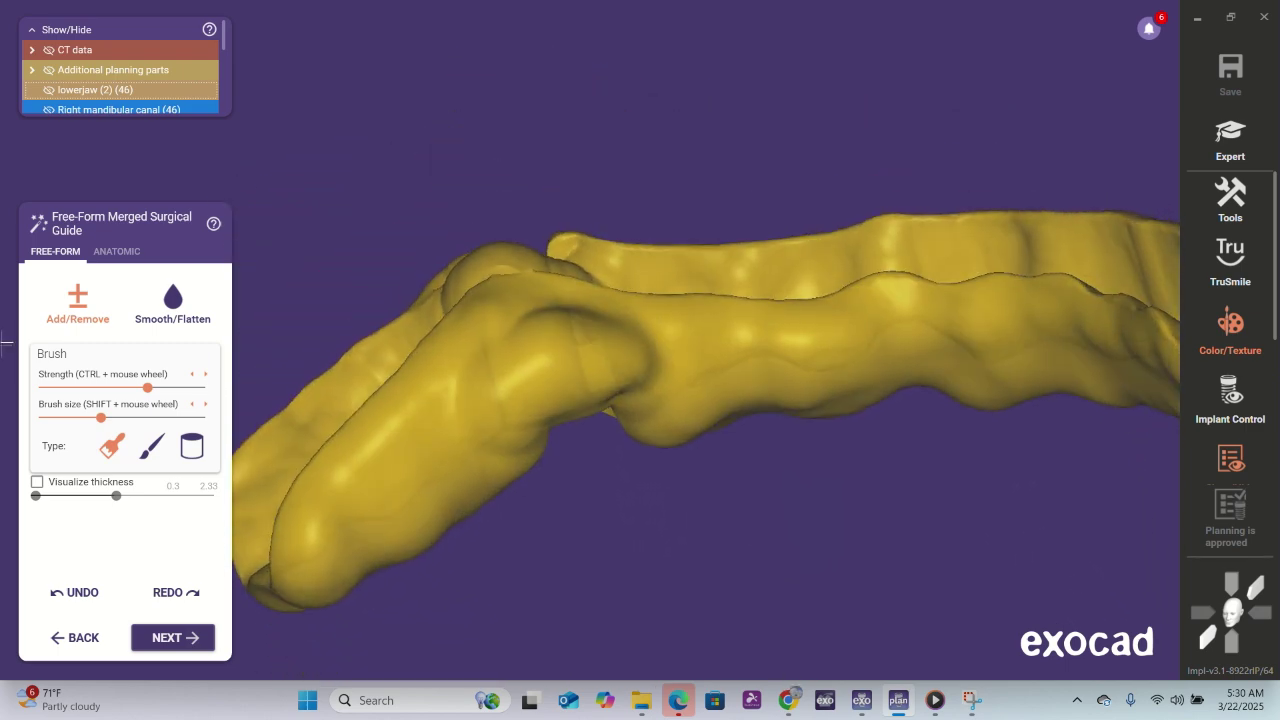
pyautogui.click(143, 389)
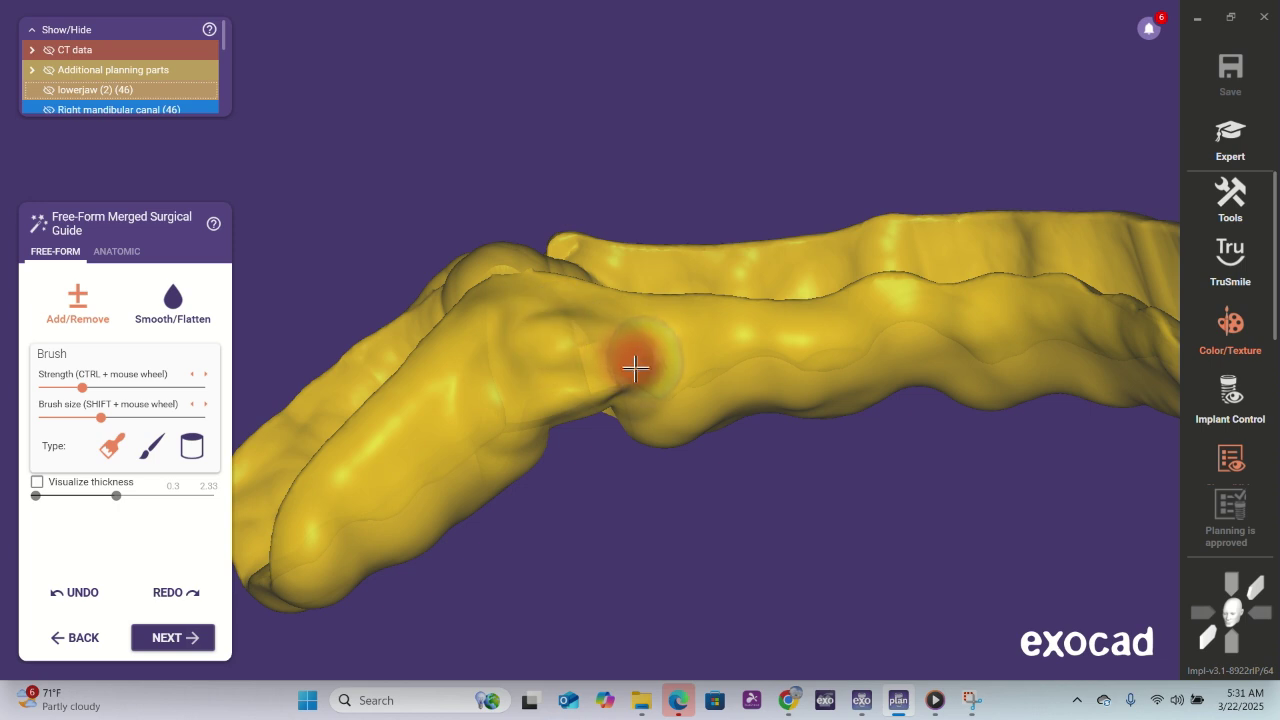
pyautogui.moveTo(503, 427)
pyautogui.mouseDown(button='right')
pyautogui.moveTo(629, 477)
pyautogui.moveTo(552, 432)
pyautogui.mouseUp(button='right')
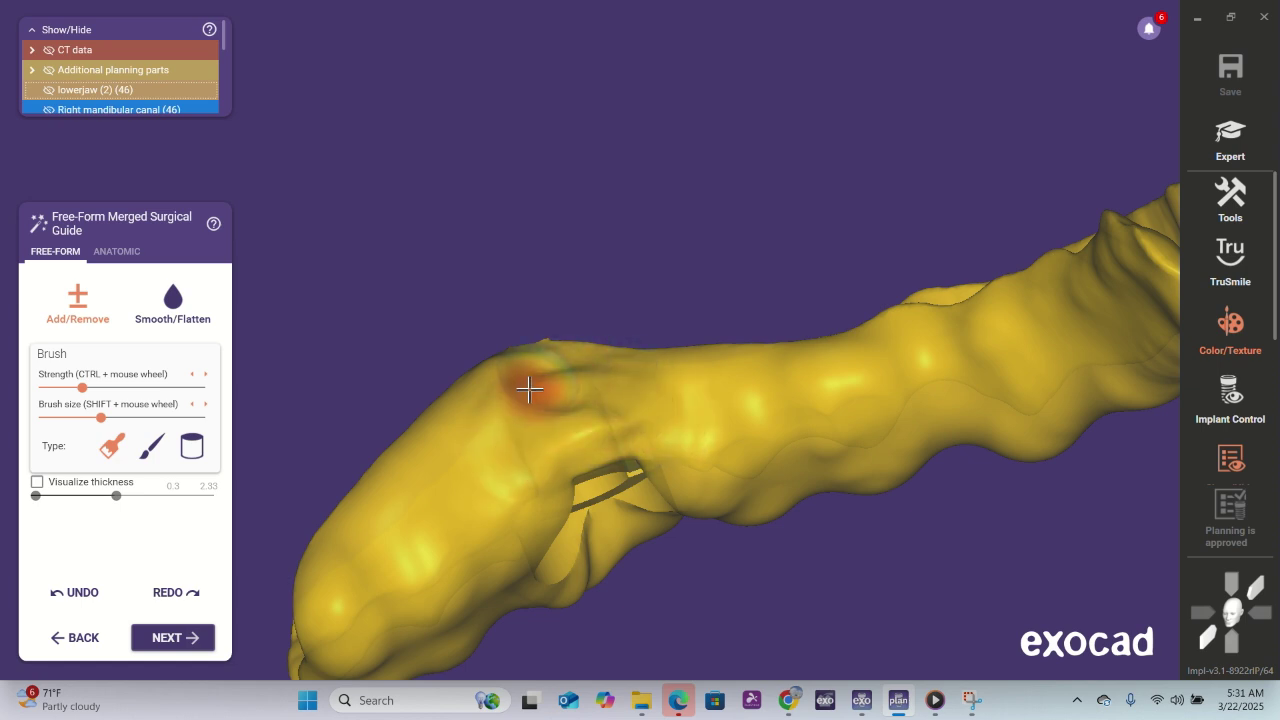
pyautogui.moveTo(652, 486)
pyautogui.mouseDown(button='right')
pyautogui.moveTo(663, 494)
pyautogui.moveTo(655, 470)
pyautogui.mouseUp(button='right')
# - Enlarge the add brush and build up the uneven buccal surface next to the sleeve opening
pyautogui.click(100, 318)
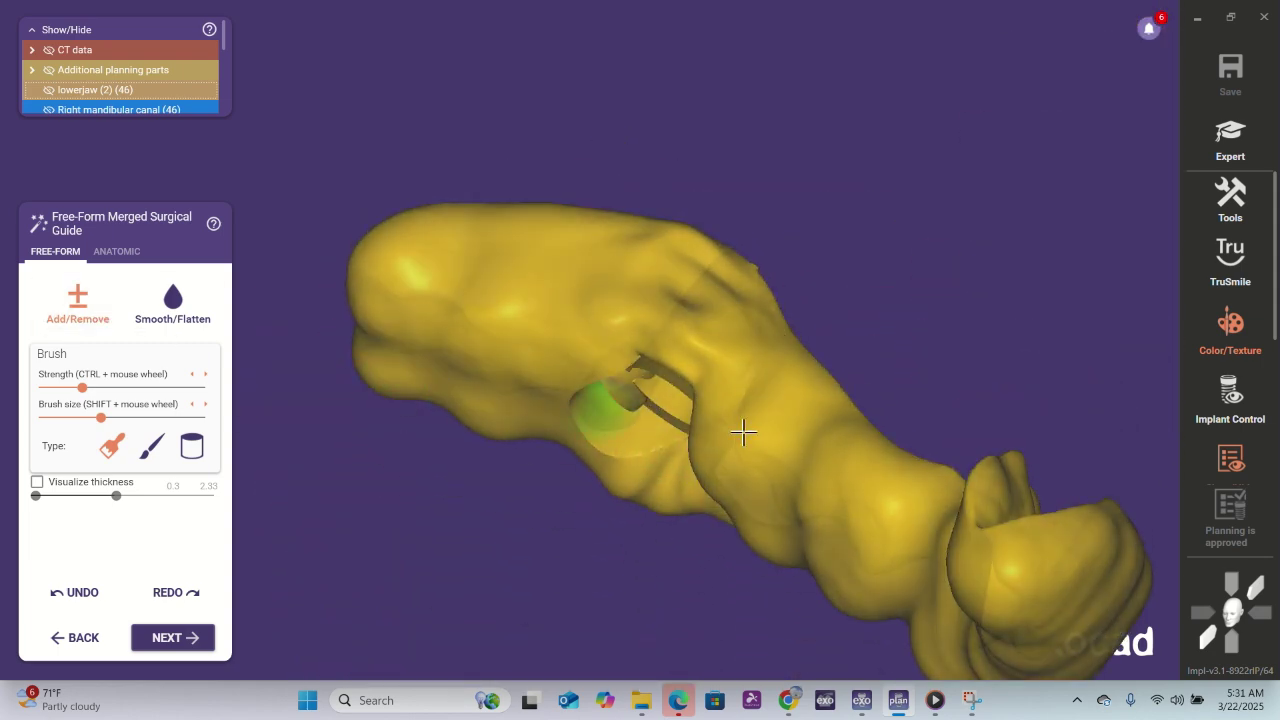
pyautogui.moveTo(777, 372); pyautogui.dragTo(777, 370, button='right')
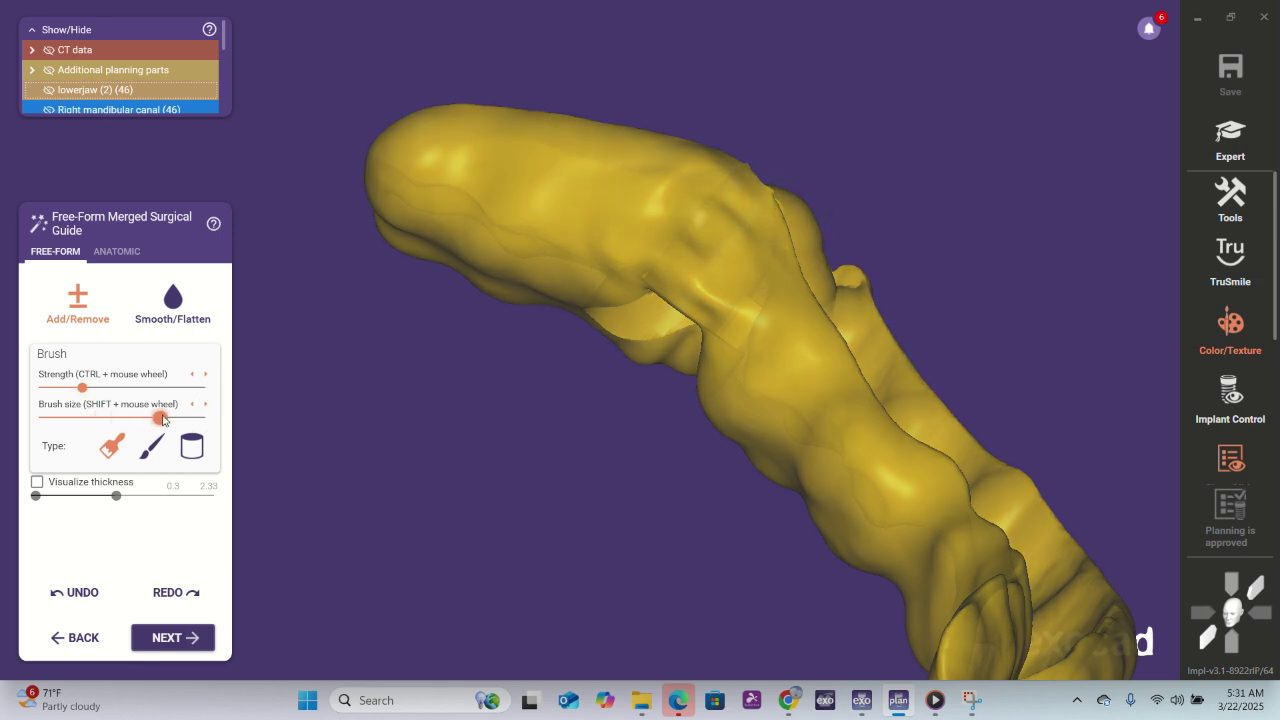
pyautogui.moveTo(163, 419); pyautogui.dragTo(171, 418)
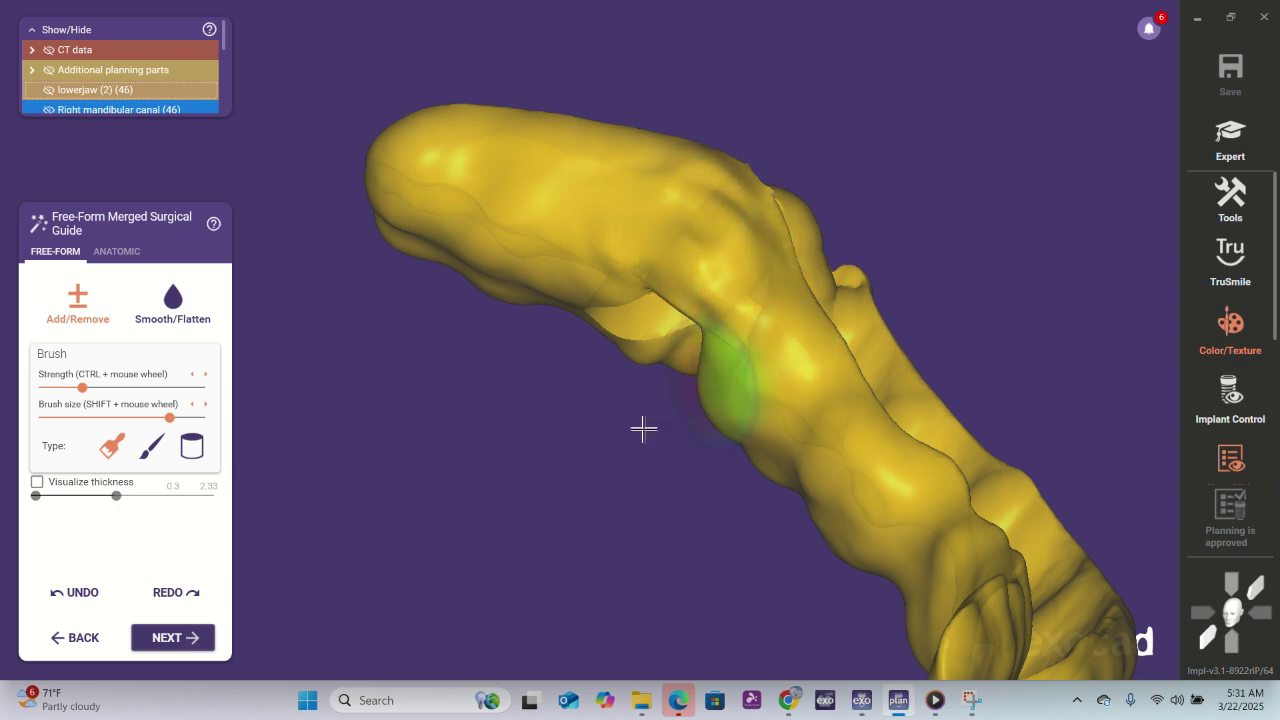
pyautogui.moveTo(507, 550)
pyautogui.mouseDown(button='right')
pyautogui.moveTo(506, 532)
pyautogui.moveTo(490, 550)
pyautogui.mouseUp(button='right')
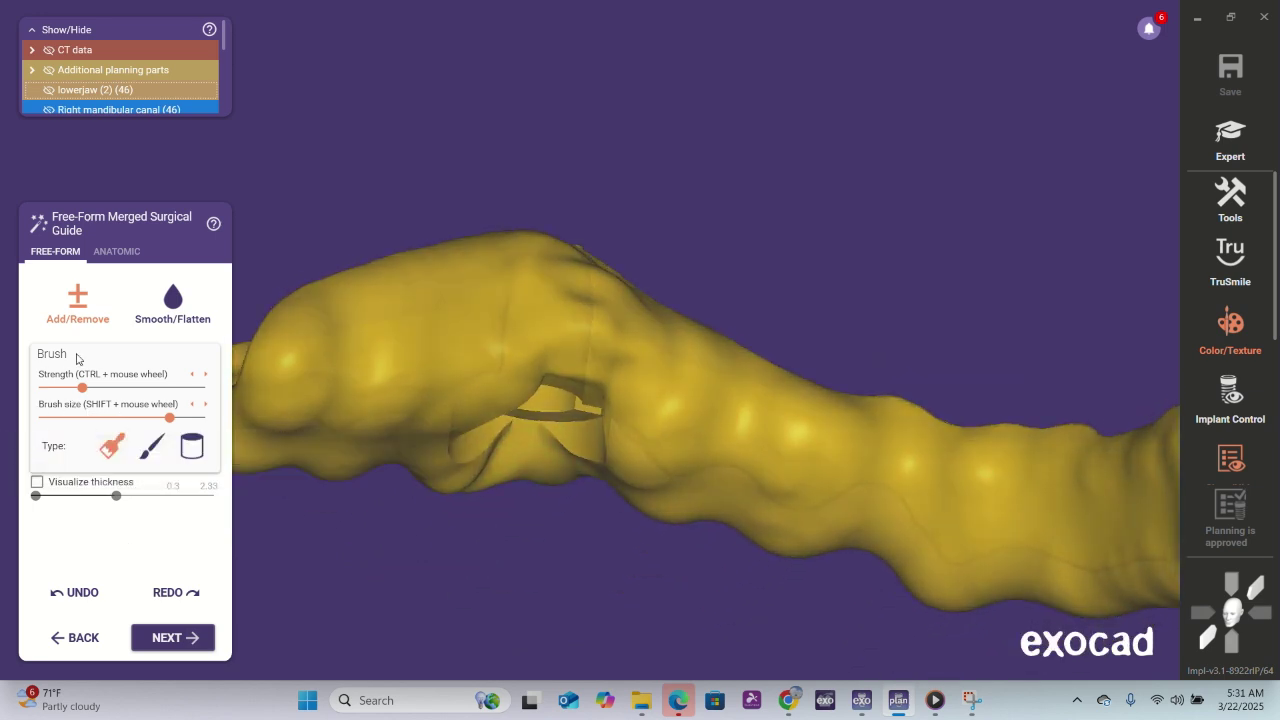
# - Smooth the built-up buccal surface around the sleeve with high strength and a medium brush size
pyautogui.click(190, 314)
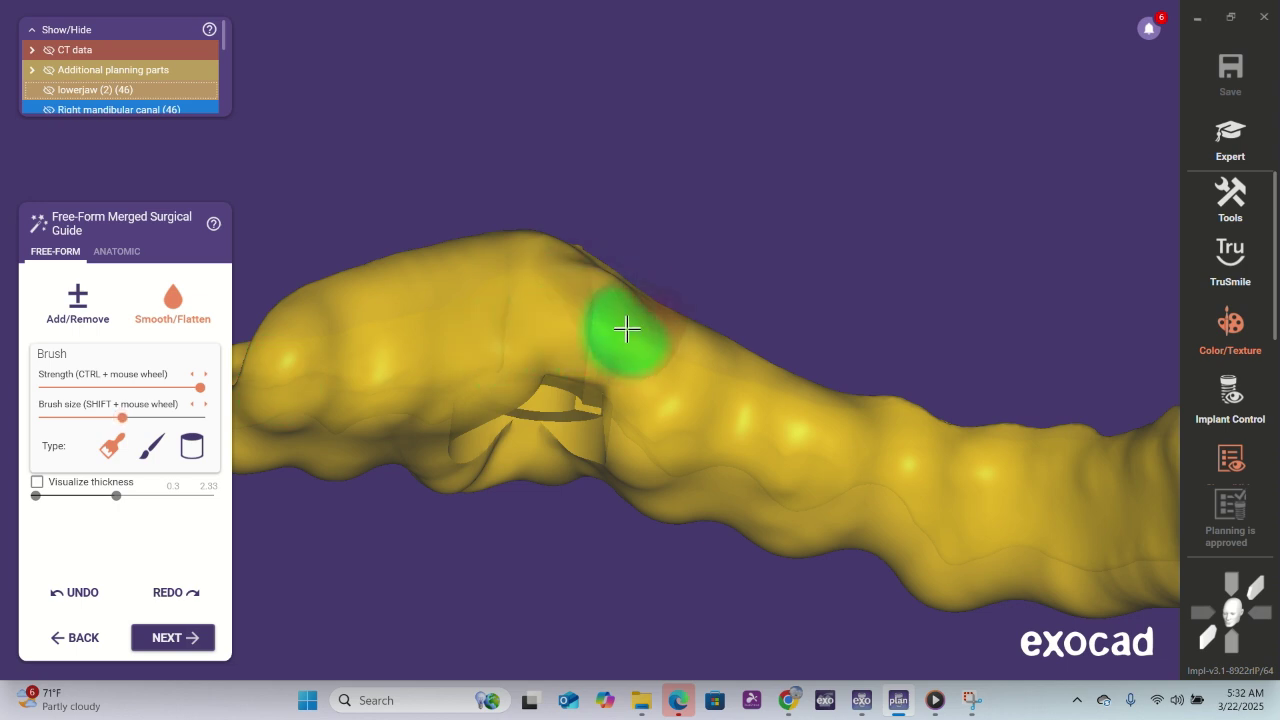
pyautogui.moveTo(626, 304)
pyautogui.mouseDown(button='right')
pyautogui.moveTo(709, 249)
pyautogui.moveTo(657, 271)
pyautogui.mouseUp(button='right')
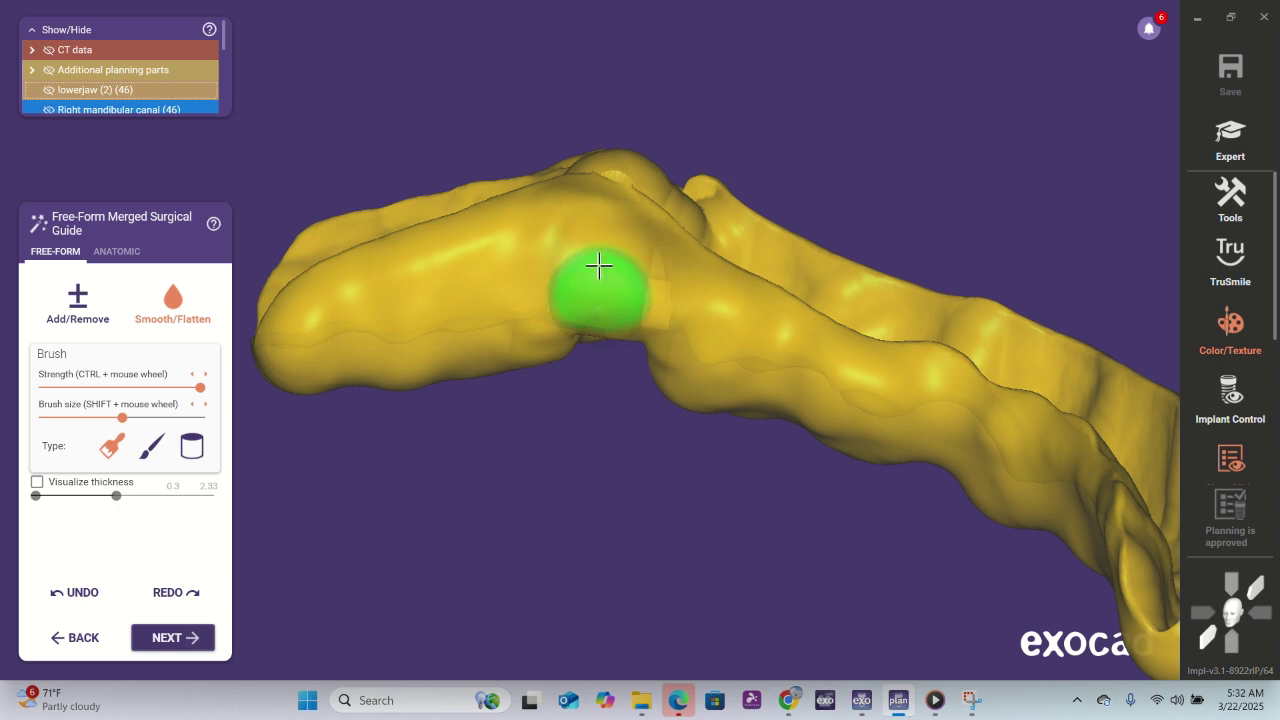
pyautogui.moveTo(528, 289)
pyautogui.mouseDown(button='right')
pyautogui.moveTo(580, 477)
pyautogui.moveTo(580, 457)
pyautogui.moveTo(714, 357)
pyautogui.moveTo(686, 372)
pyautogui.mouseUp(button='right')
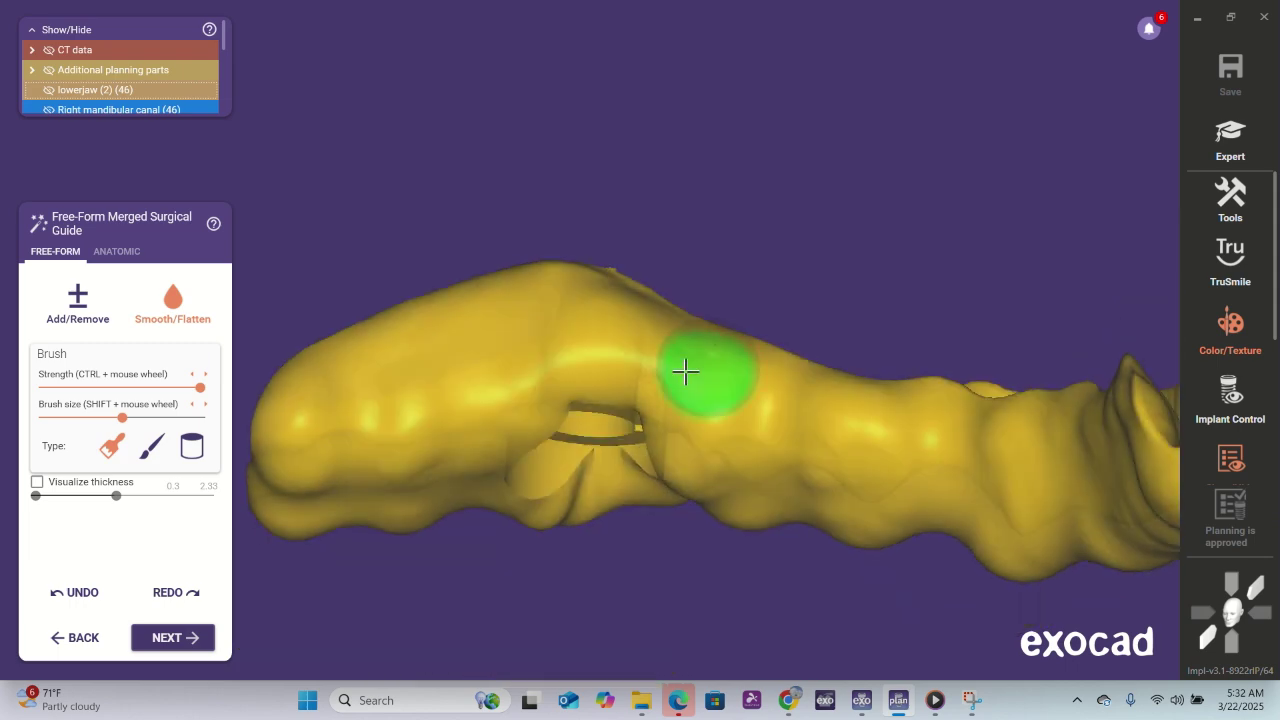
pyautogui.moveTo(640, 326)
pyautogui.mouseDown(button='right')
pyautogui.moveTo(611, 674)
pyautogui.moveTo(603, 662)
pyautogui.moveTo(654, 574)
pyautogui.moveTo(643, 551)
pyautogui.moveTo(649, 566)
pyautogui.mouseUp(button='right')
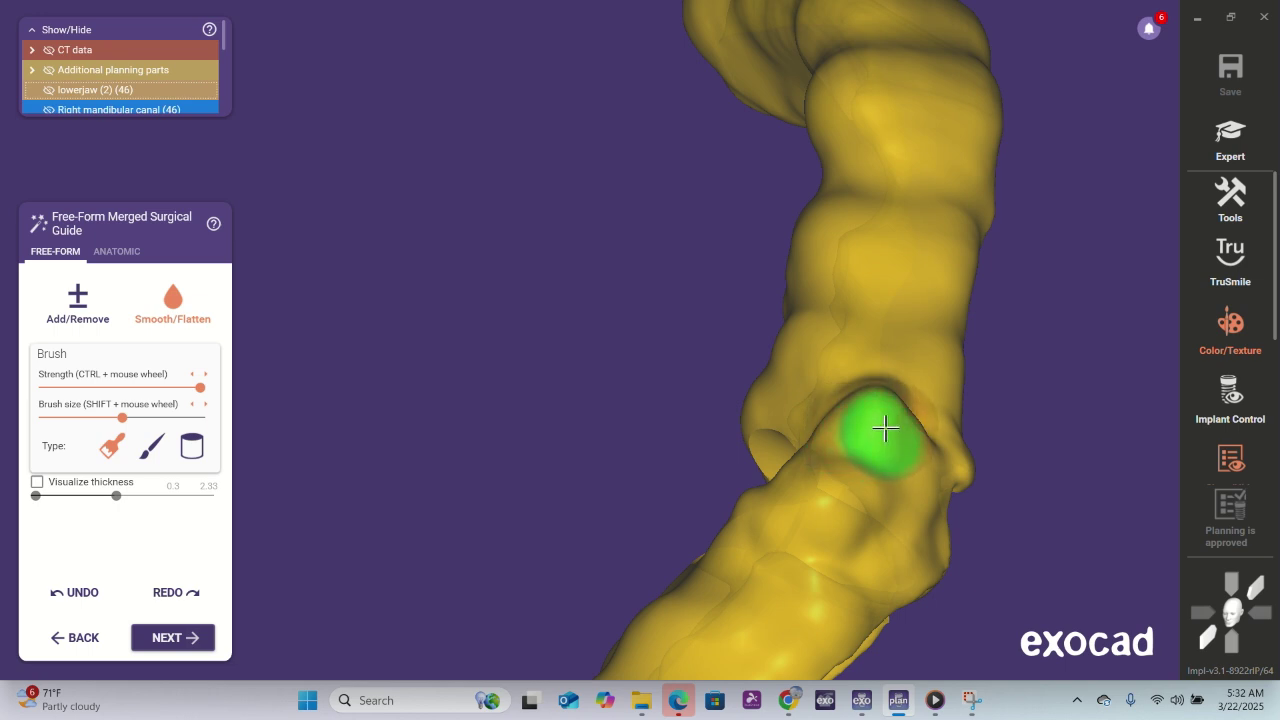
pyautogui.moveTo(886, 414); pyautogui.dragTo(876, 444)
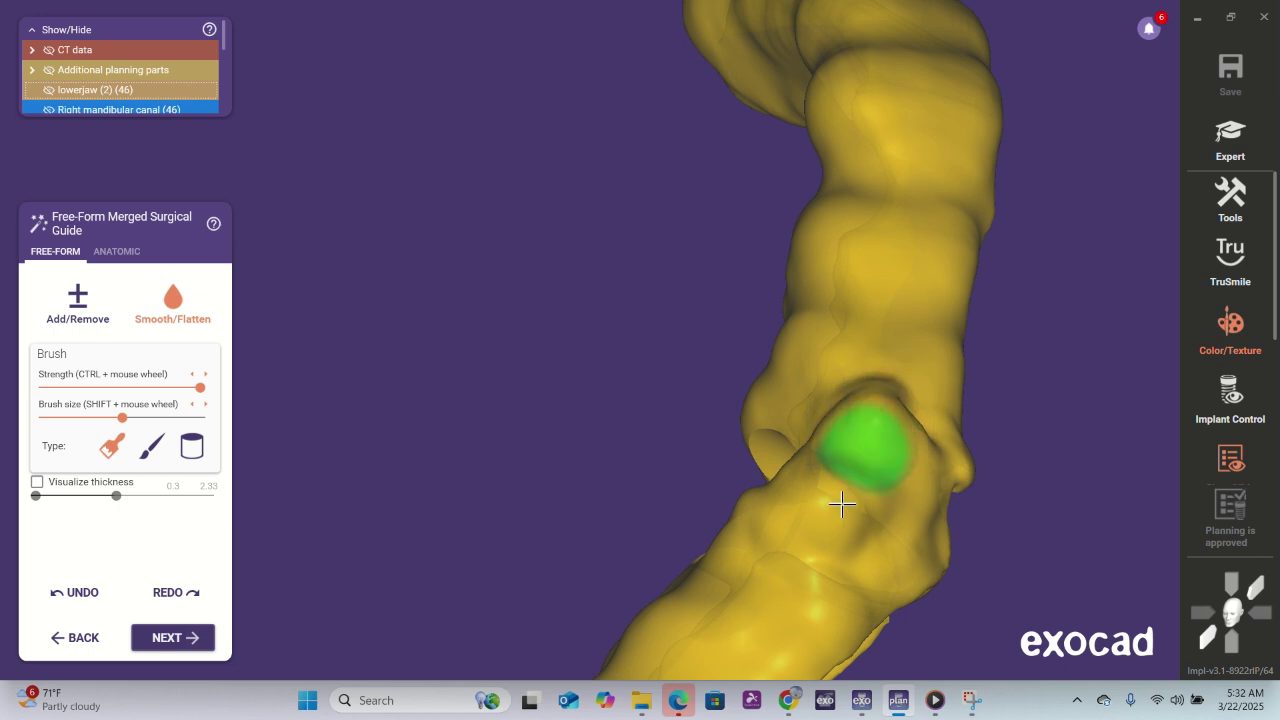
pyautogui.moveTo(842, 505)
pyautogui.mouseDown()
pyautogui.moveTo(834, 491)
pyautogui.moveTo(840, 512)
pyautogui.moveTo(794, 514)
pyautogui.moveTo(778, 535)
pyautogui.moveTo(834, 589)
pyautogui.moveTo(880, 423)
pyautogui.moveTo(903, 397)
pyautogui.moveTo(877, 422)
pyautogui.moveTo(886, 437)
pyautogui.moveTo(886, 423)
pyautogui.mouseUp()
# - Smooth the remaining ridges between the sleeve opening and the guide's lower buccal edge
pyautogui.moveTo(886, 423)
pyautogui.mouseDown(button='right')
pyautogui.moveTo(1037, 463)
pyautogui.moveTo(987, 558)
pyautogui.moveTo(940, 323)
pyautogui.moveTo(545, 330)
pyautogui.mouseUp(button='right')
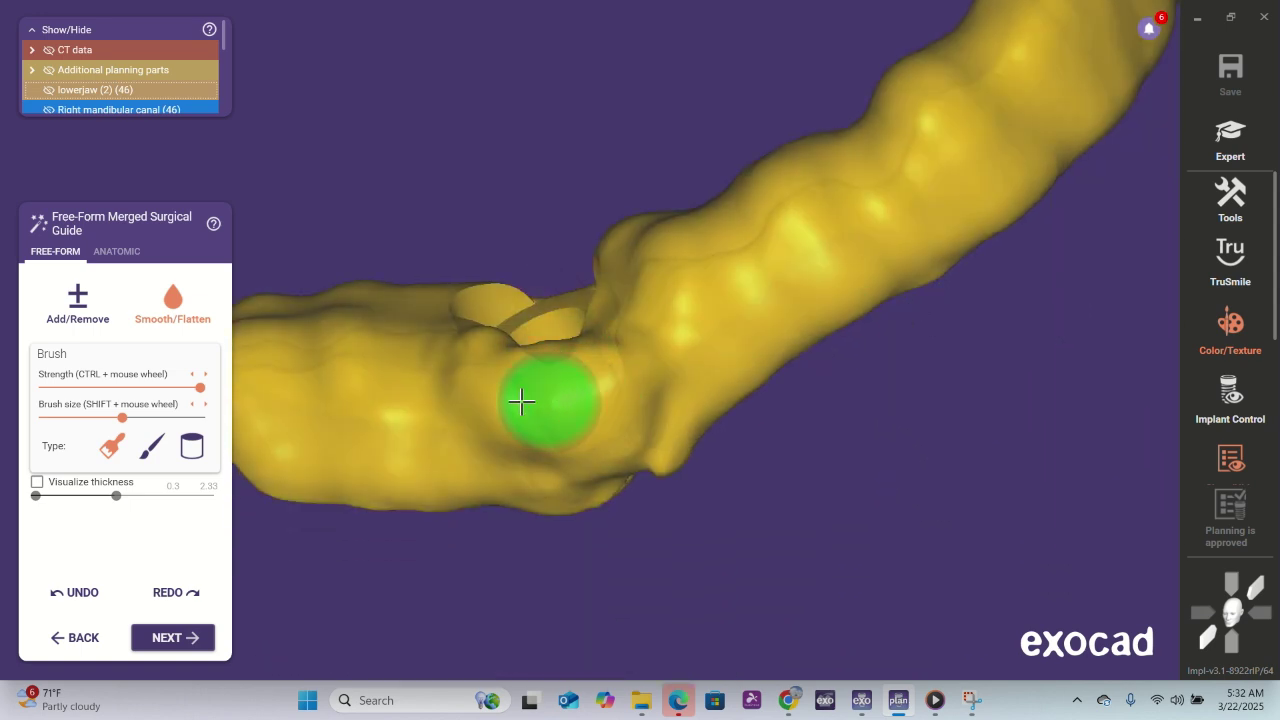
pyautogui.moveTo(521, 402)
pyautogui.mouseDown()
pyautogui.moveTo(489, 380)
pyautogui.moveTo(529, 409)
pyautogui.moveTo(531, 434)
pyautogui.moveTo(630, 434)
pyautogui.moveTo(571, 420)
pyautogui.moveTo(650, 410)
pyautogui.moveTo(670, 460)
pyautogui.moveTo(571, 409)
pyautogui.moveTo(506, 446)
pyautogui.mouseUp()
pyautogui.moveTo(550, 401)
pyautogui.mouseDown()
pyautogui.moveTo(466, 409)
pyautogui.moveTo(591, 400)
pyautogui.moveTo(583, 393)
pyautogui.mouseUp()
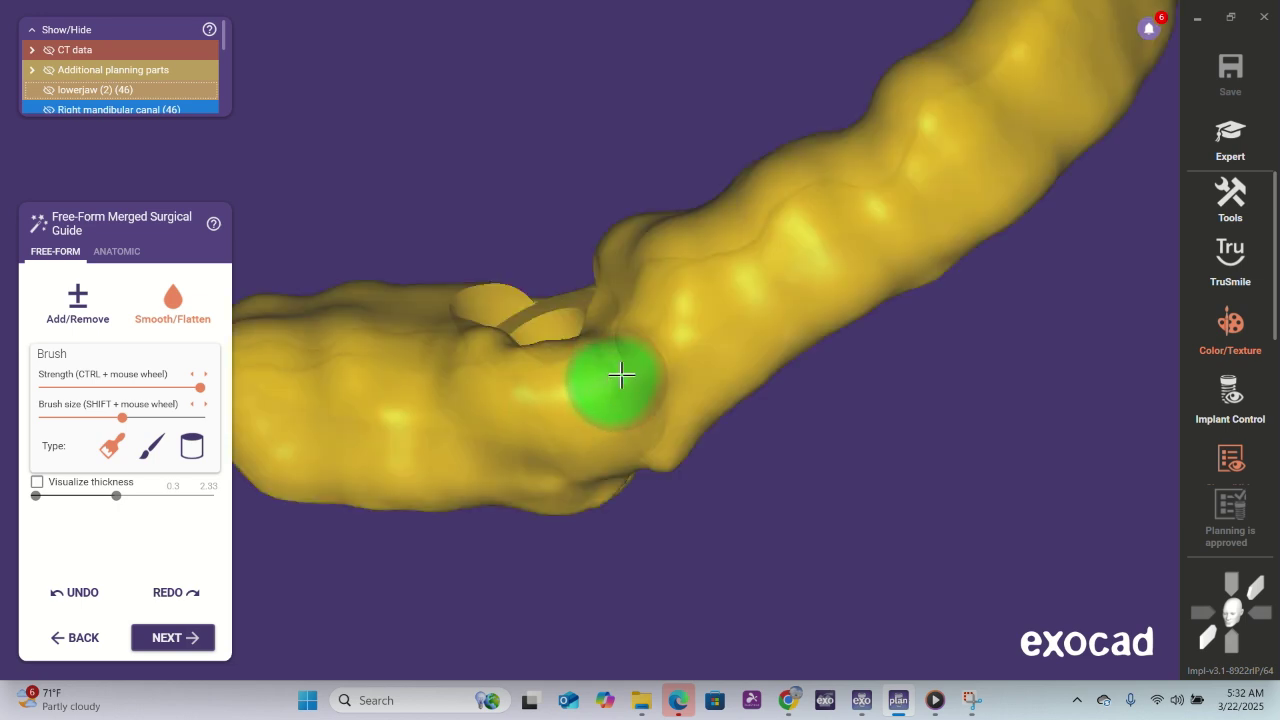
pyautogui.moveTo(782, 468)
pyautogui.mouseDown(button='right')
pyautogui.moveTo(786, 480)
pyautogui.moveTo(777, 467)
pyautogui.mouseUp(button='right')
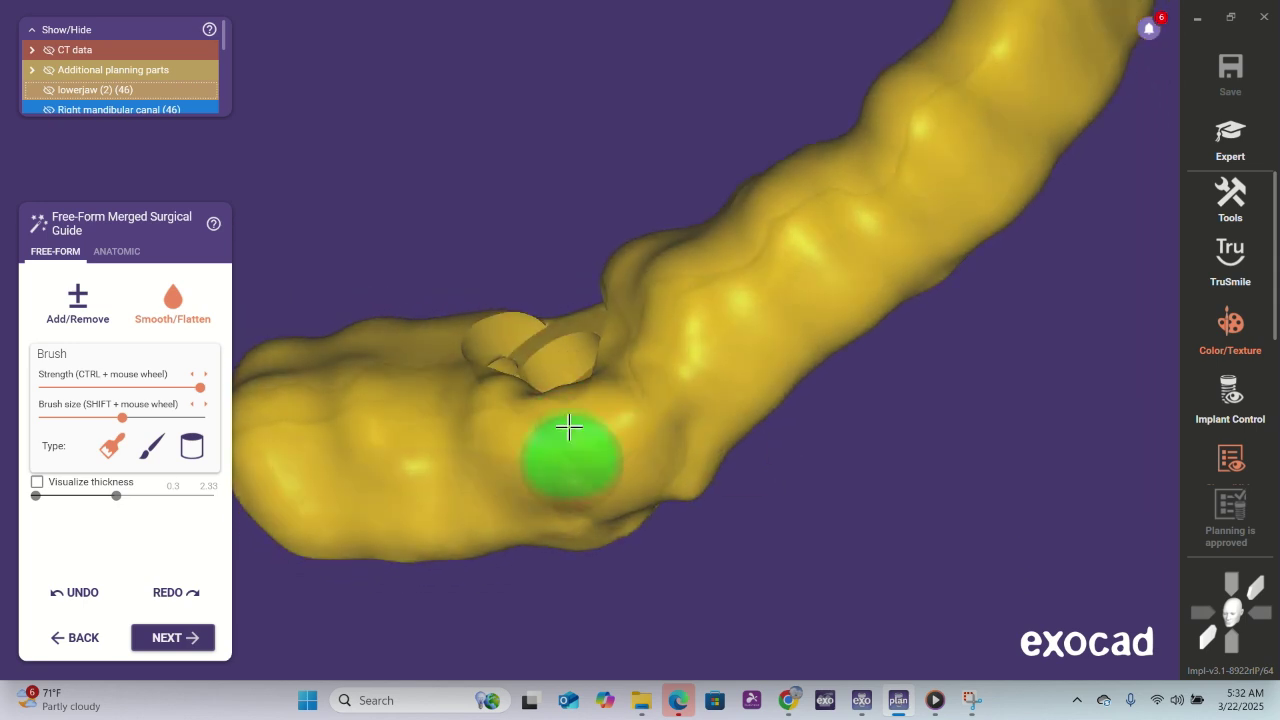
pyautogui.moveTo(495, 418); pyautogui.dragTo(516, 444, button='middle')
pyautogui.moveTo(516, 444)
pyautogui.mouseDown()
pyautogui.moveTo(523, 480)
pyautogui.moveTo(547, 452)
pyautogui.mouseUp()
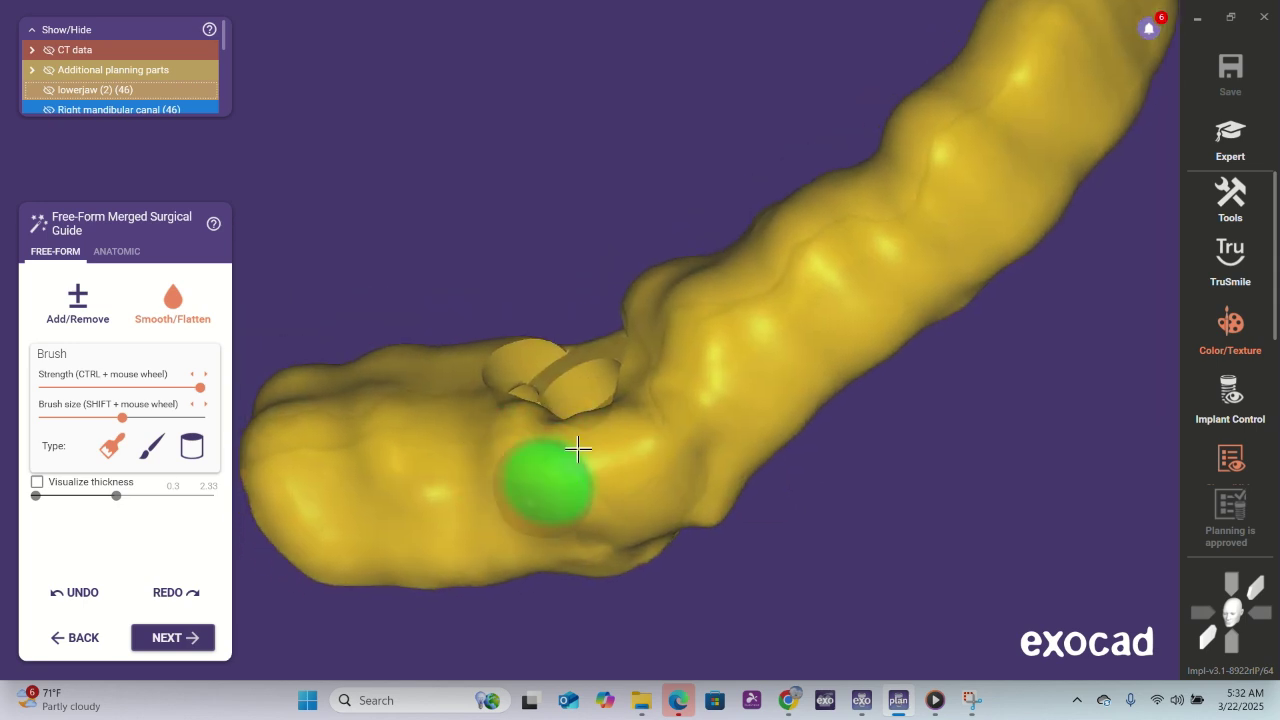
pyautogui.moveTo(635, 458)
pyautogui.mouseDown()
pyautogui.moveTo(571, 500)
pyautogui.moveTo(598, 497)
pyautogui.mouseUp()
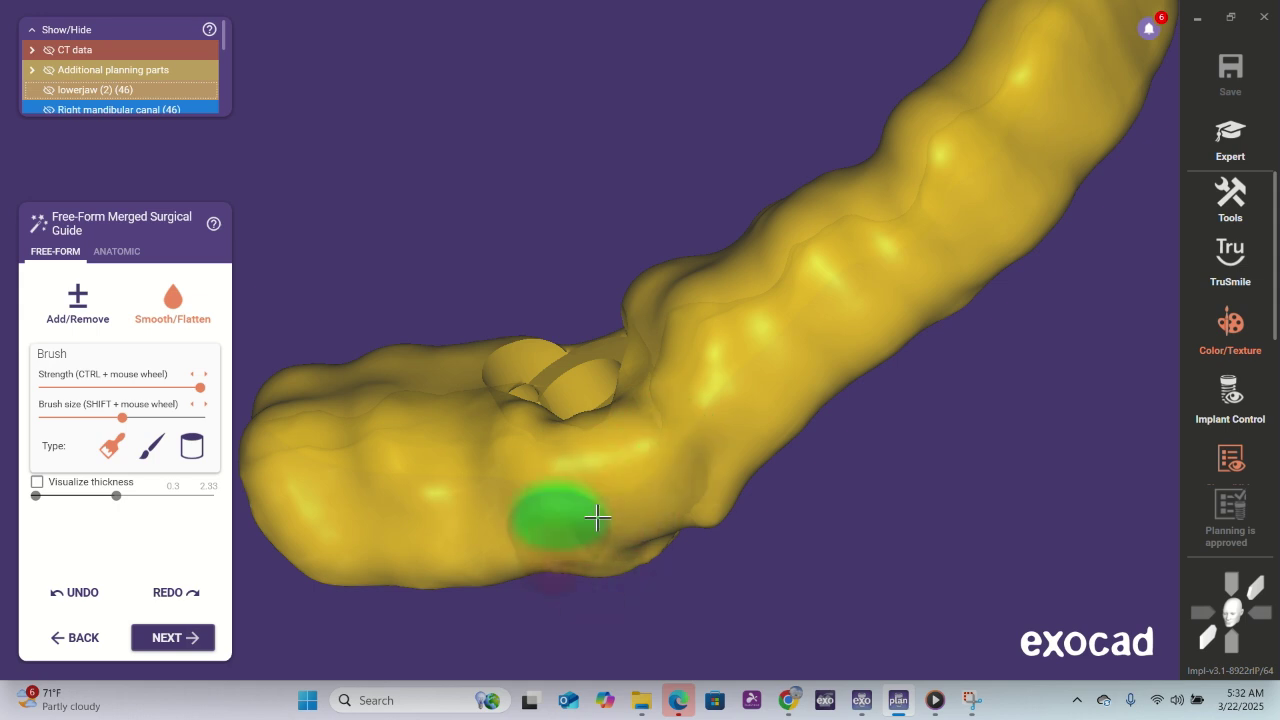
pyautogui.moveTo(767, 477); pyautogui.dragTo(779, 471, button='right')
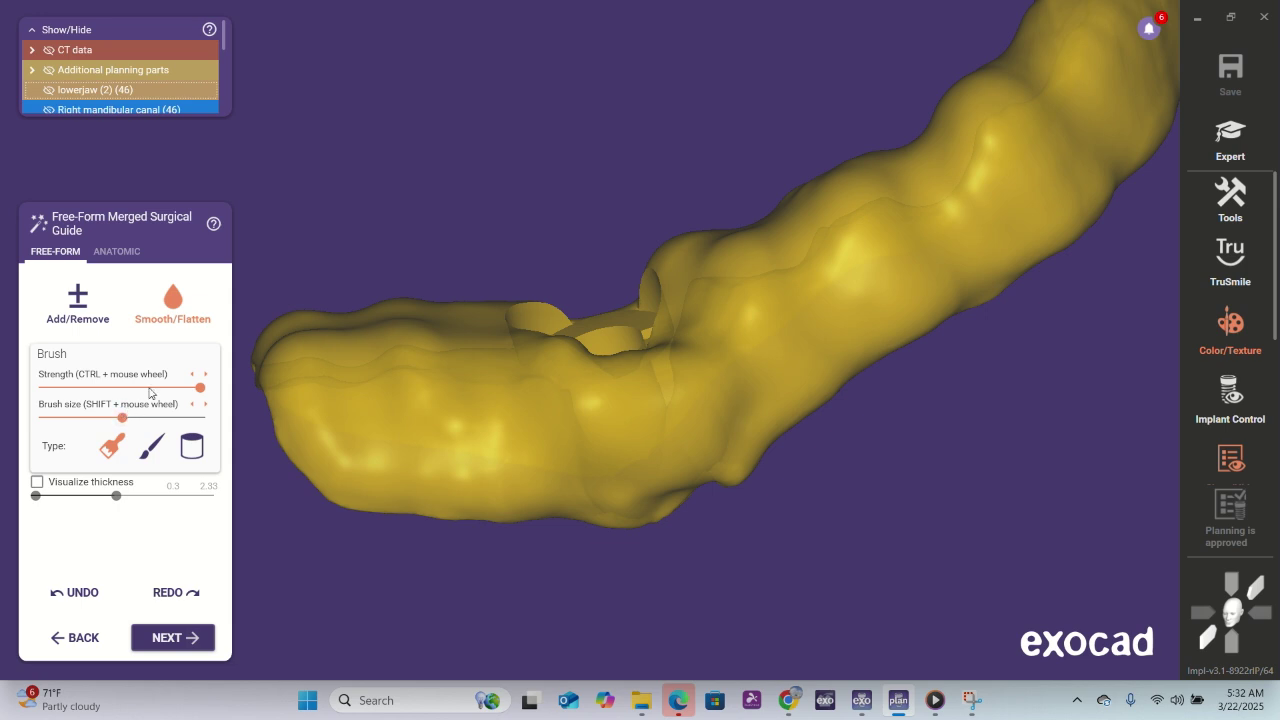
# - Reinforce the lower buccal edge and wall beside the sleeve using a larger, low-strength add brush
pyautogui.click(80, 305)
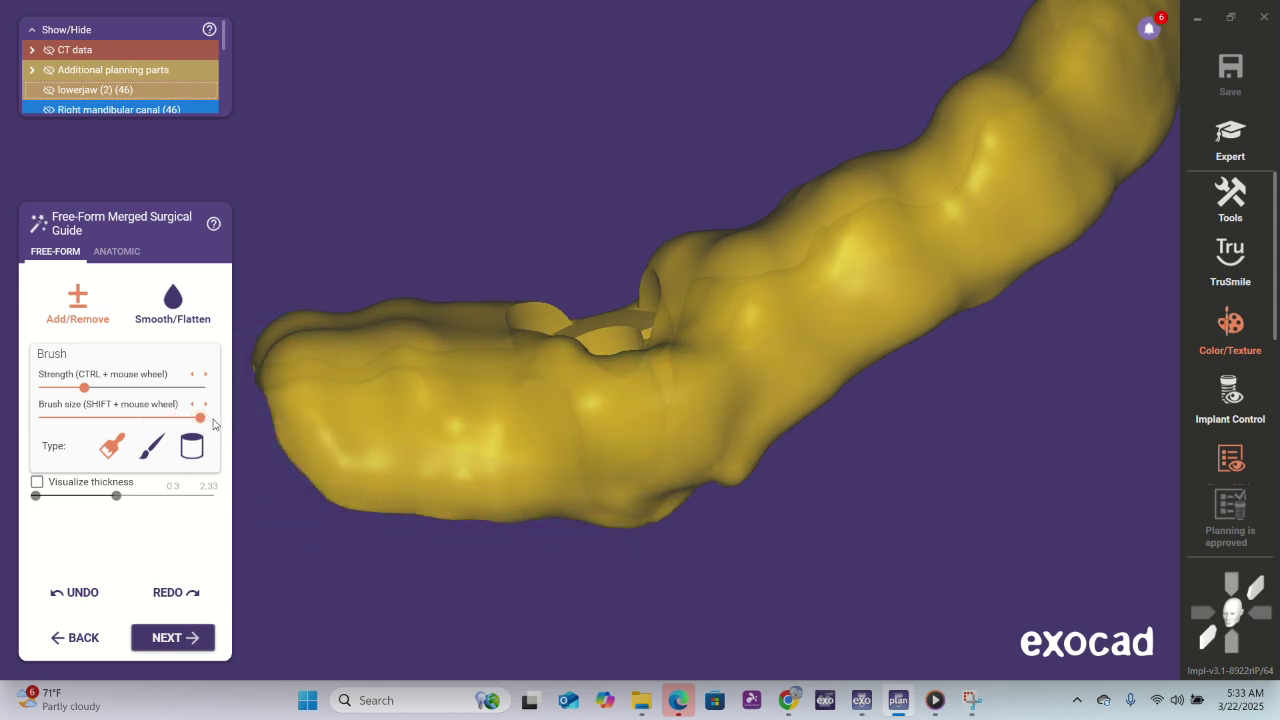
pyautogui.click(131, 418)
pyautogui.moveTo(801, 518); pyautogui.dragTo(791, 497, button='right')
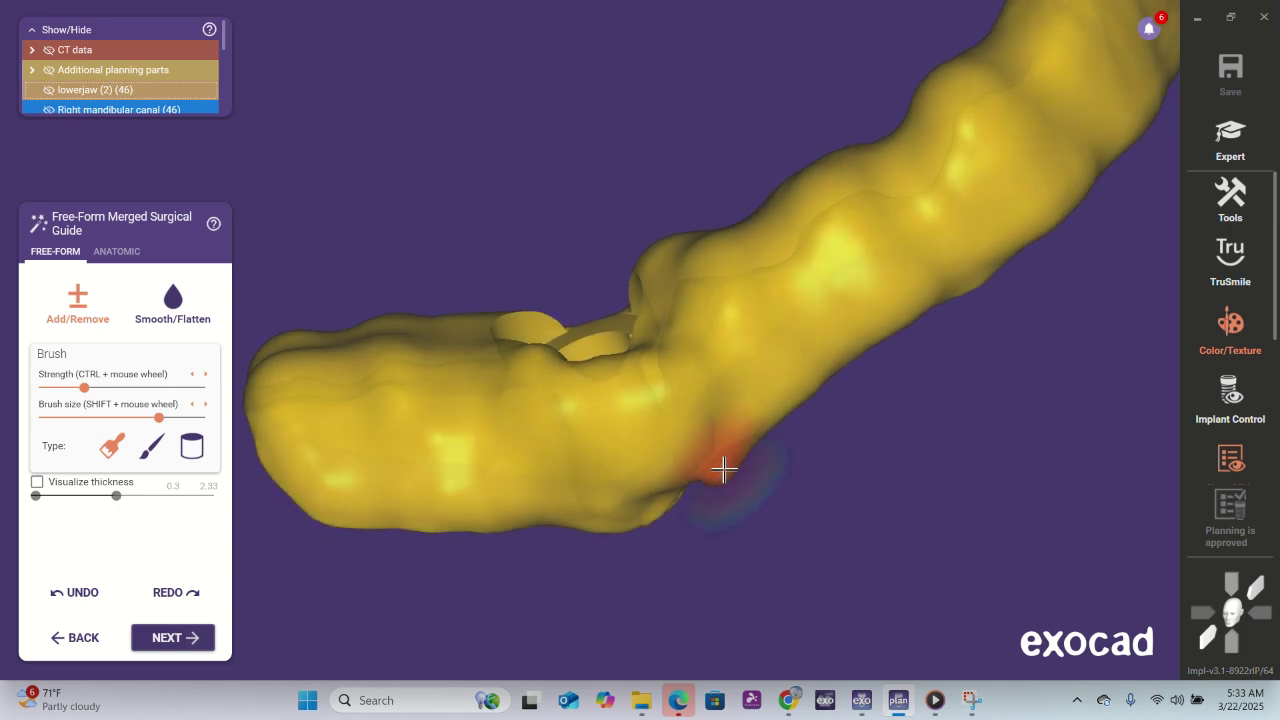
pyautogui.moveTo(723, 466)
pyautogui.mouseDown(button='right')
pyautogui.moveTo(731, 506)
pyautogui.moveTo(817, 502)
pyautogui.mouseUp(button='right')
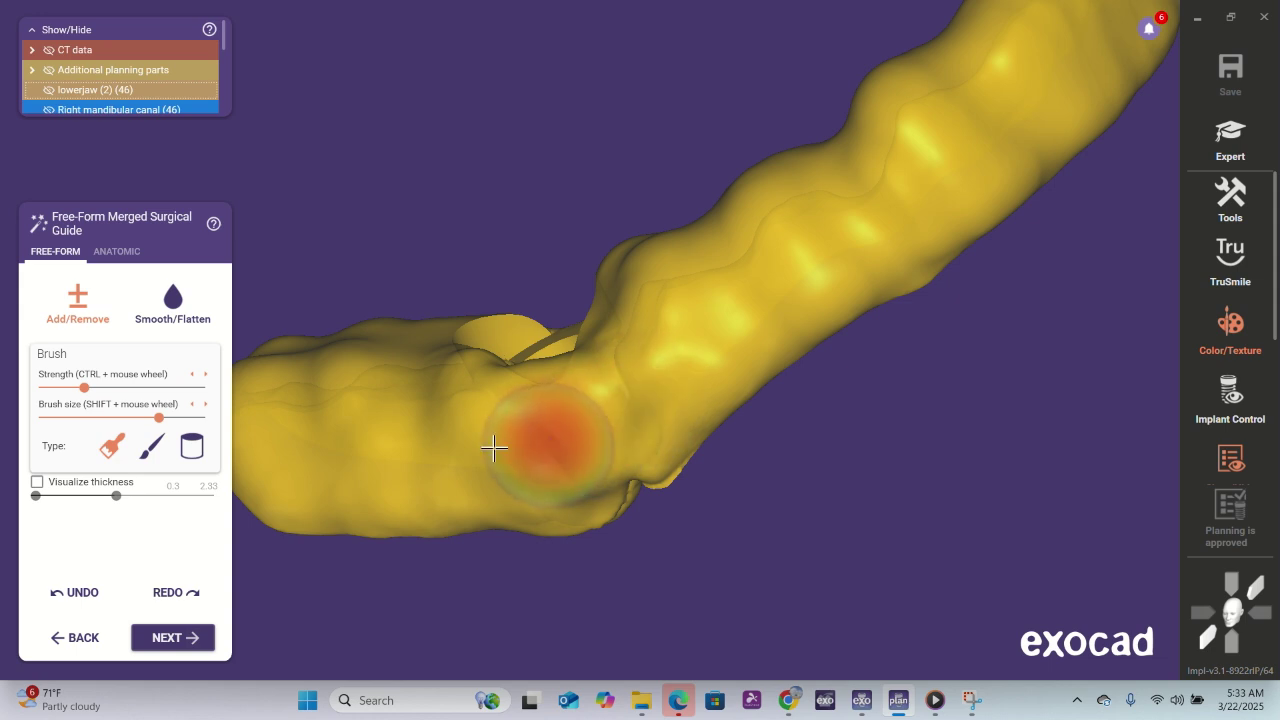
pyautogui.moveTo(932, 458)
pyautogui.mouseDown(button='right')
pyautogui.moveTo(931, 443)
pyautogui.moveTo(929, 520)
pyautogui.moveTo(487, 617)
pyautogui.mouseUp(button='right')
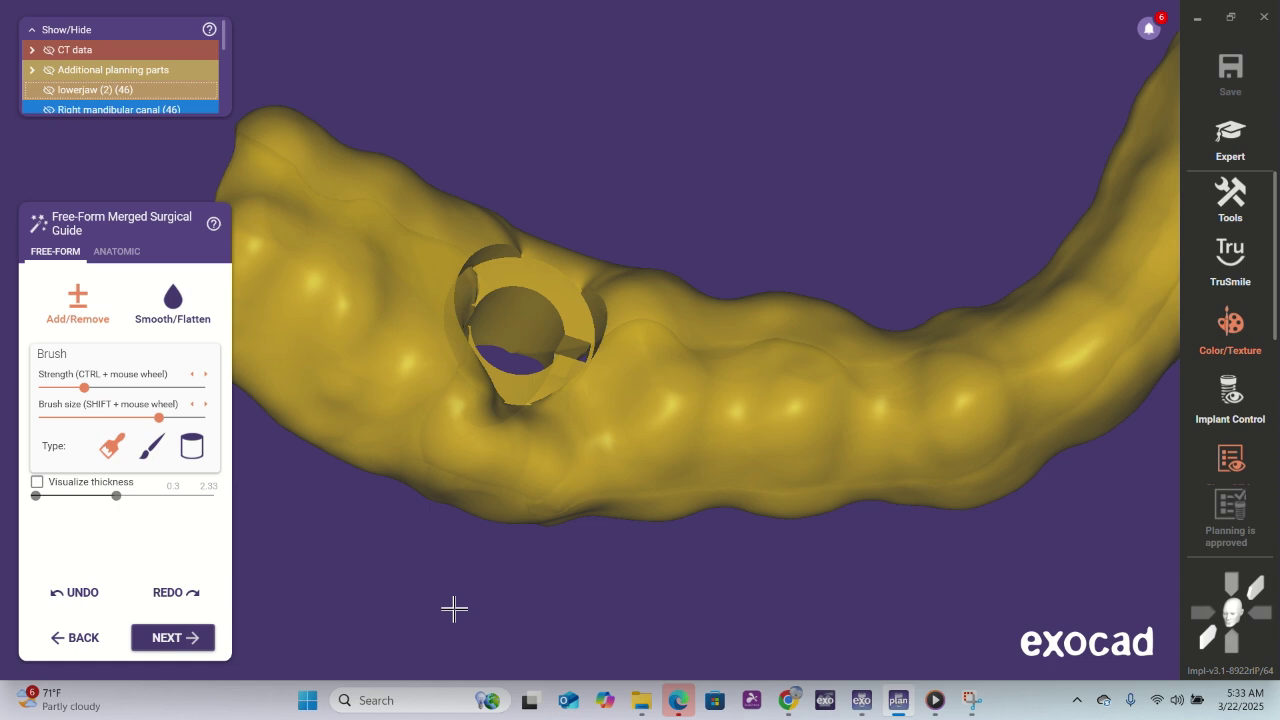
# - Finish free-forming by accepting the guide-bottom intersections as intended, and switch to the exocad project window
pyautogui.click(190, 638)
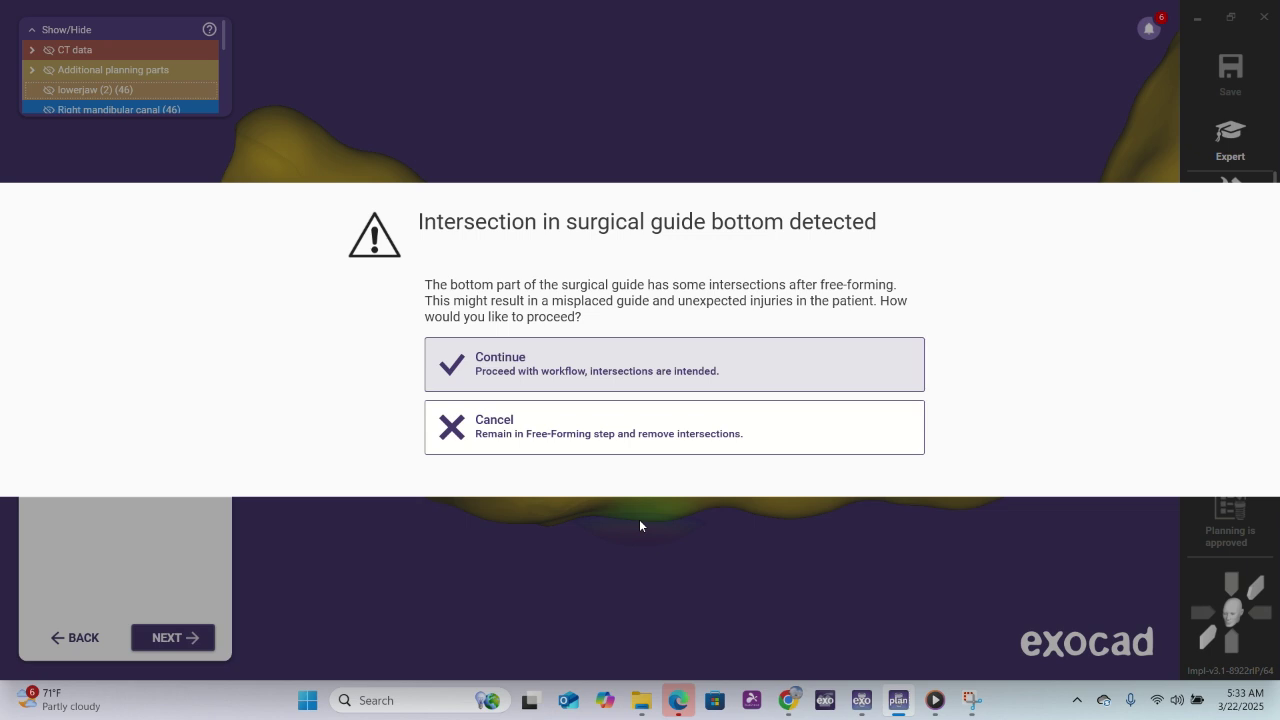
pyautogui.click(582, 360)
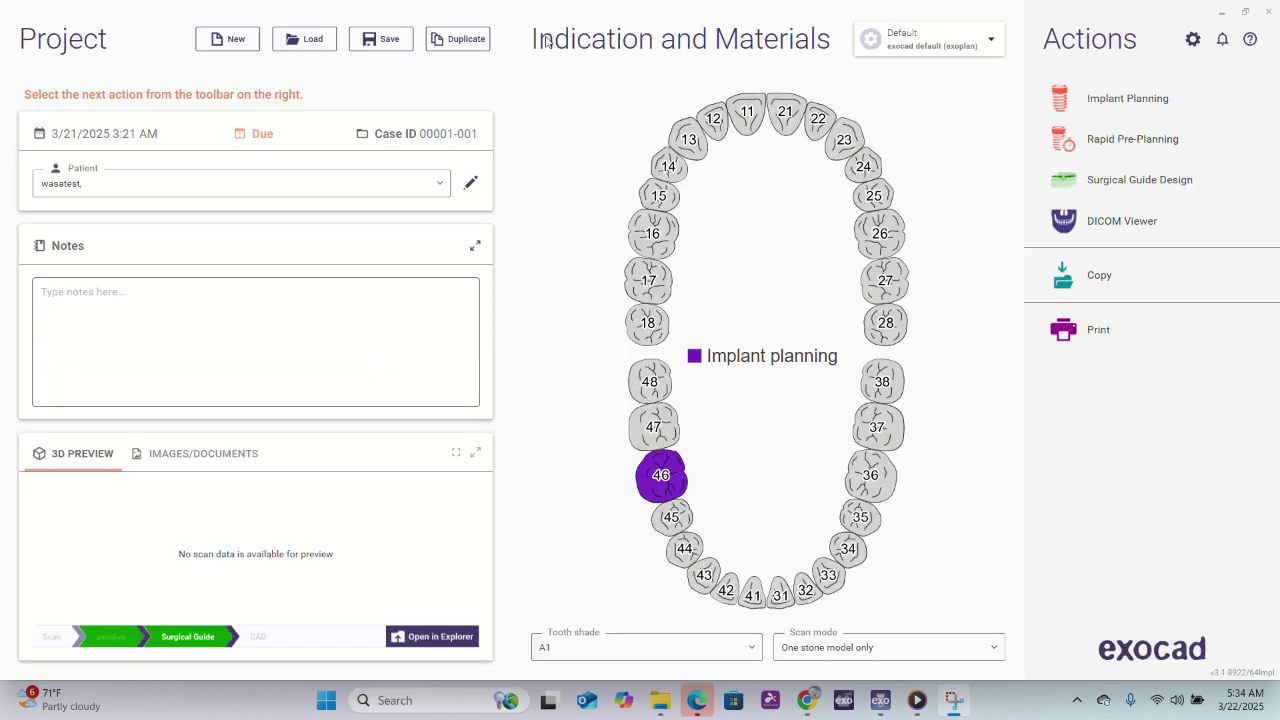
pyautogui.click(843, 702)
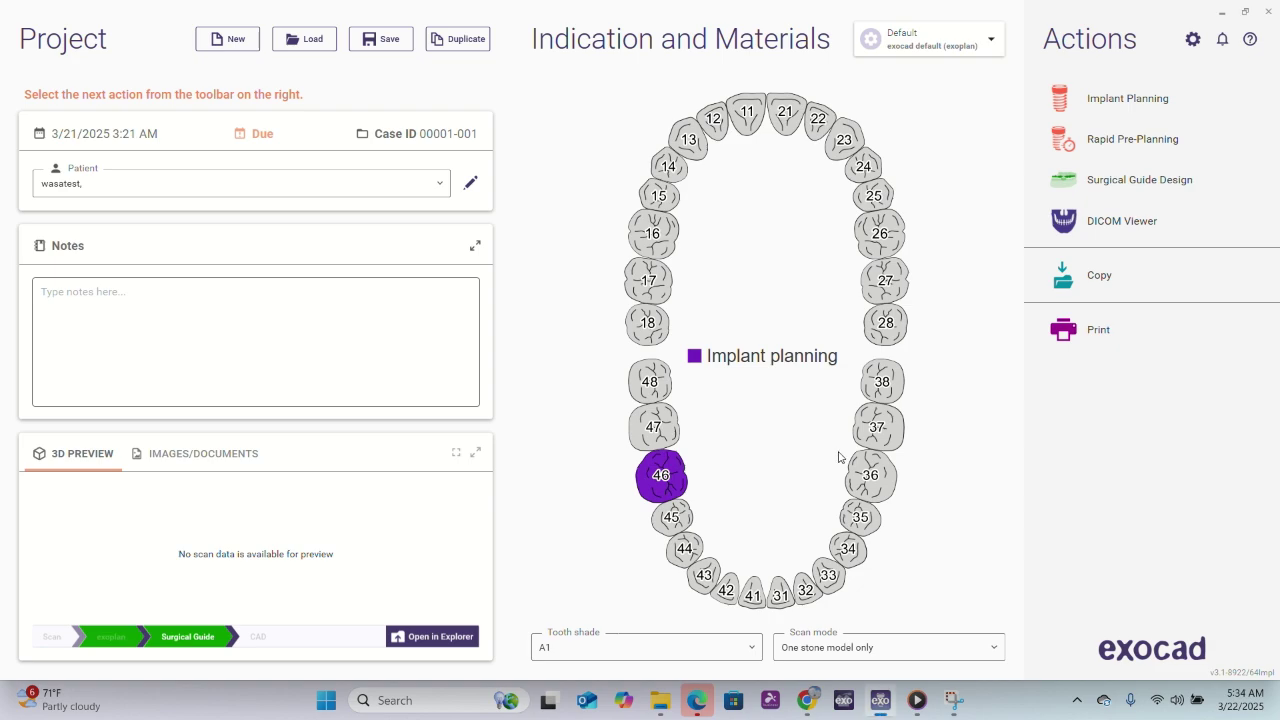